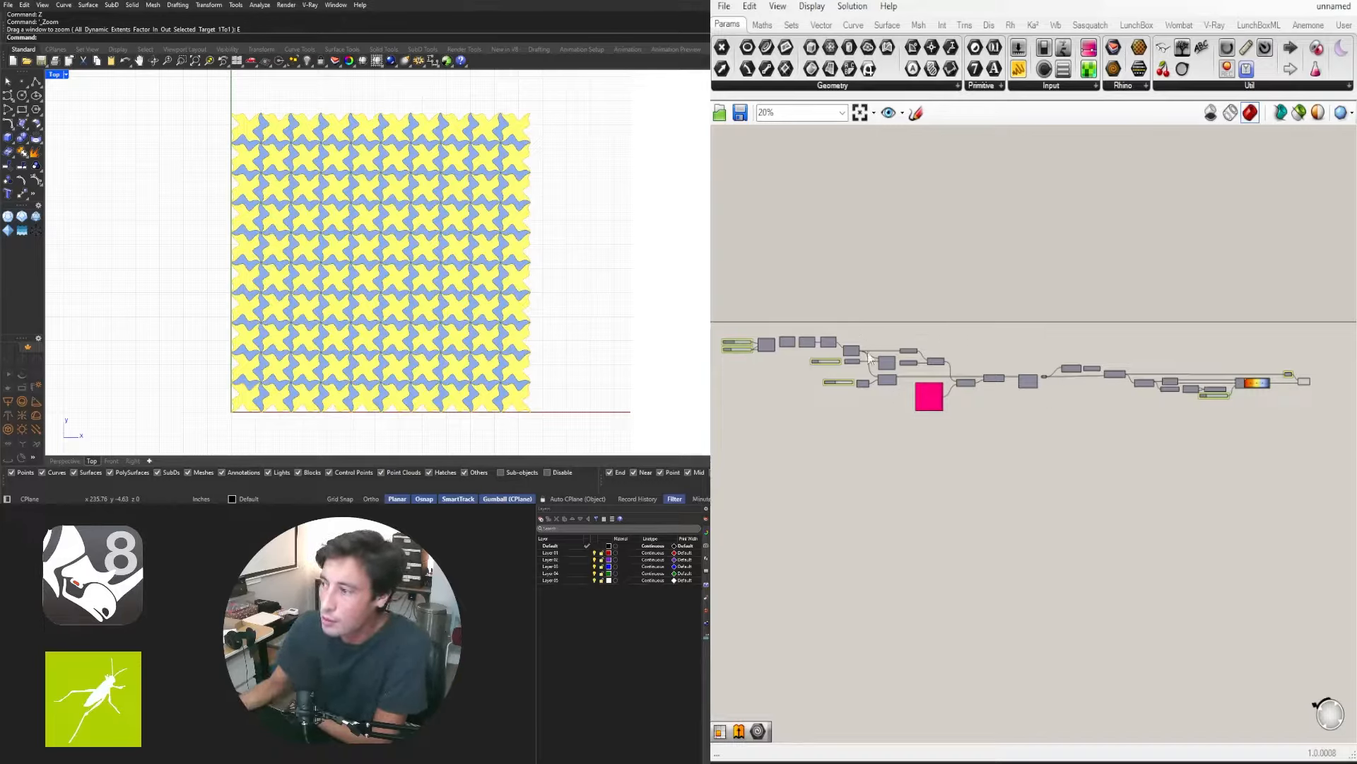
{"action": "scroll", "coordinate": [1167, 401], "scroll_direction": "up", "scroll_amount": 8}
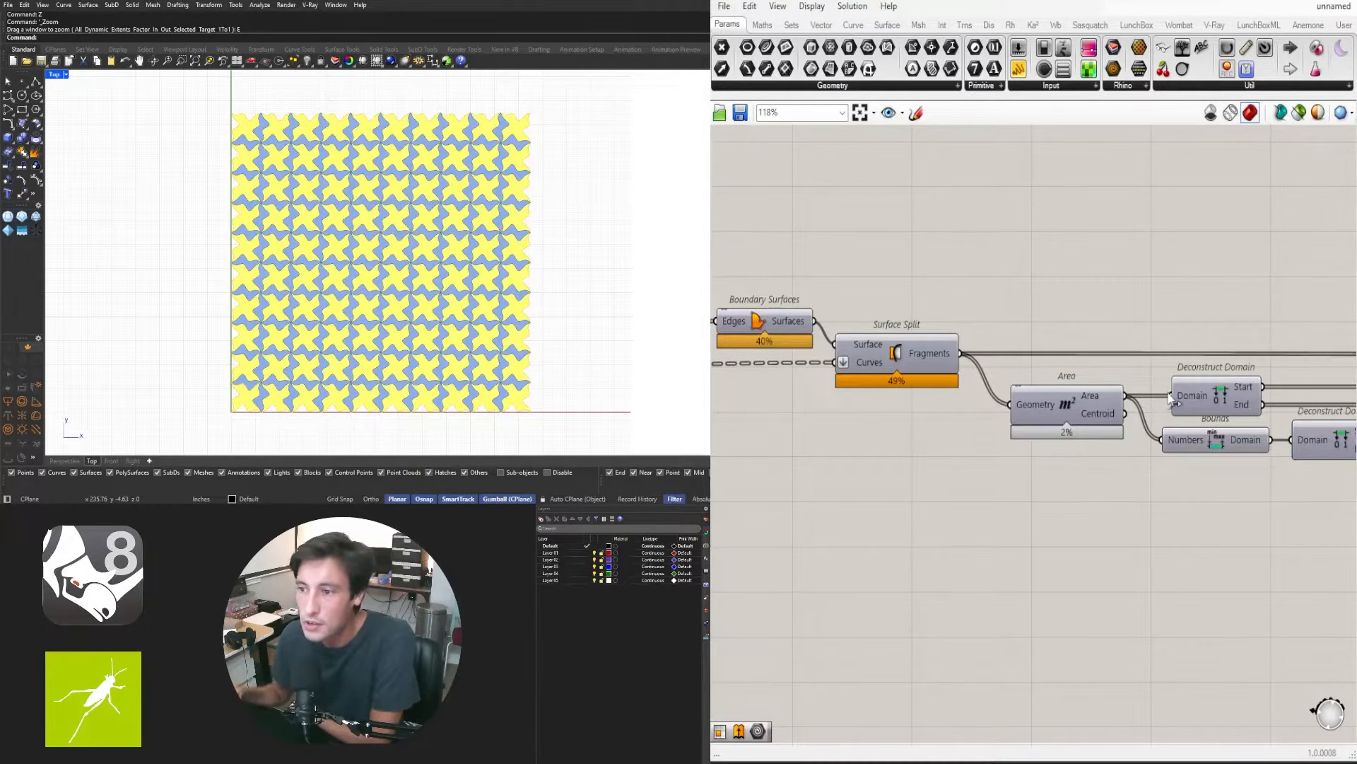
{"action": "scroll", "coordinate": [1170, 400], "scroll_direction": "down", "scroll_amount": 5}
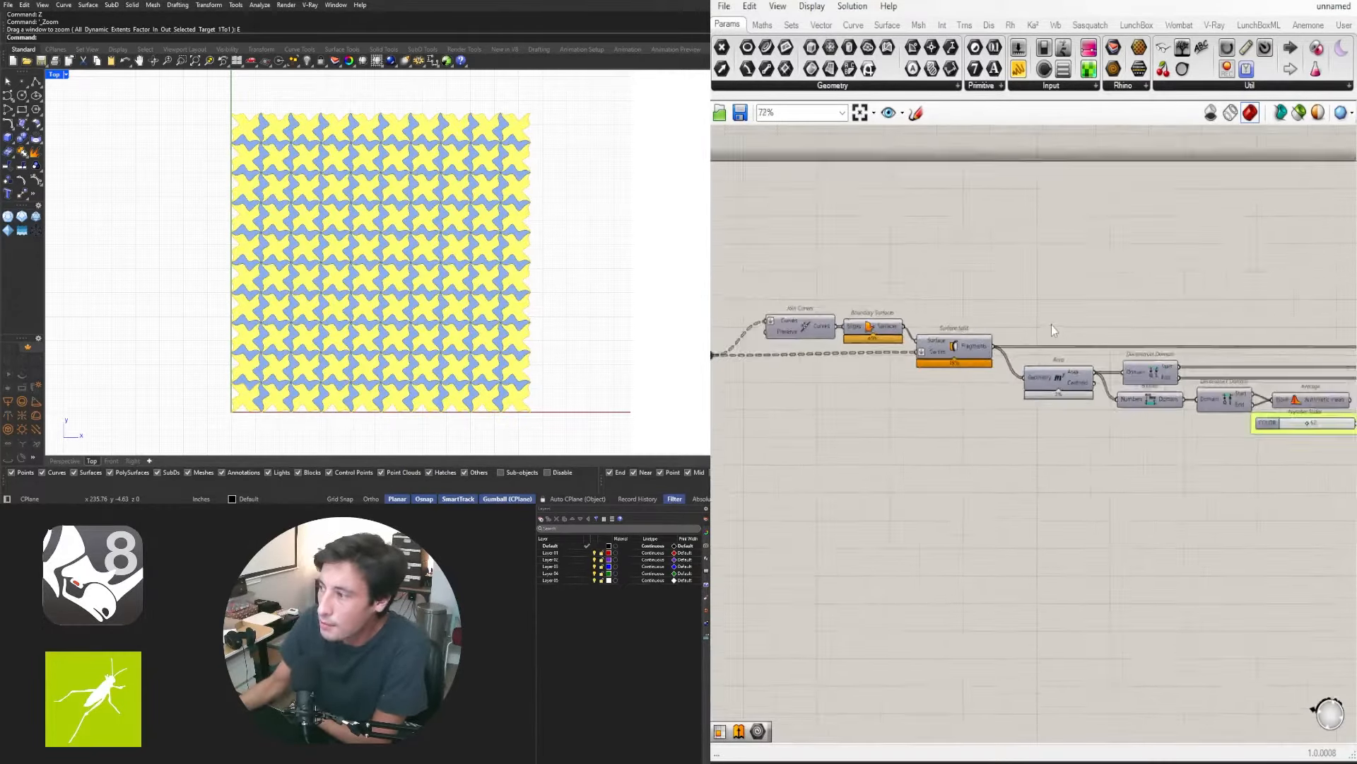
{"action": "scroll", "coordinate": [1160, 401], "scroll_direction": "down", "scroll_amount": 4}
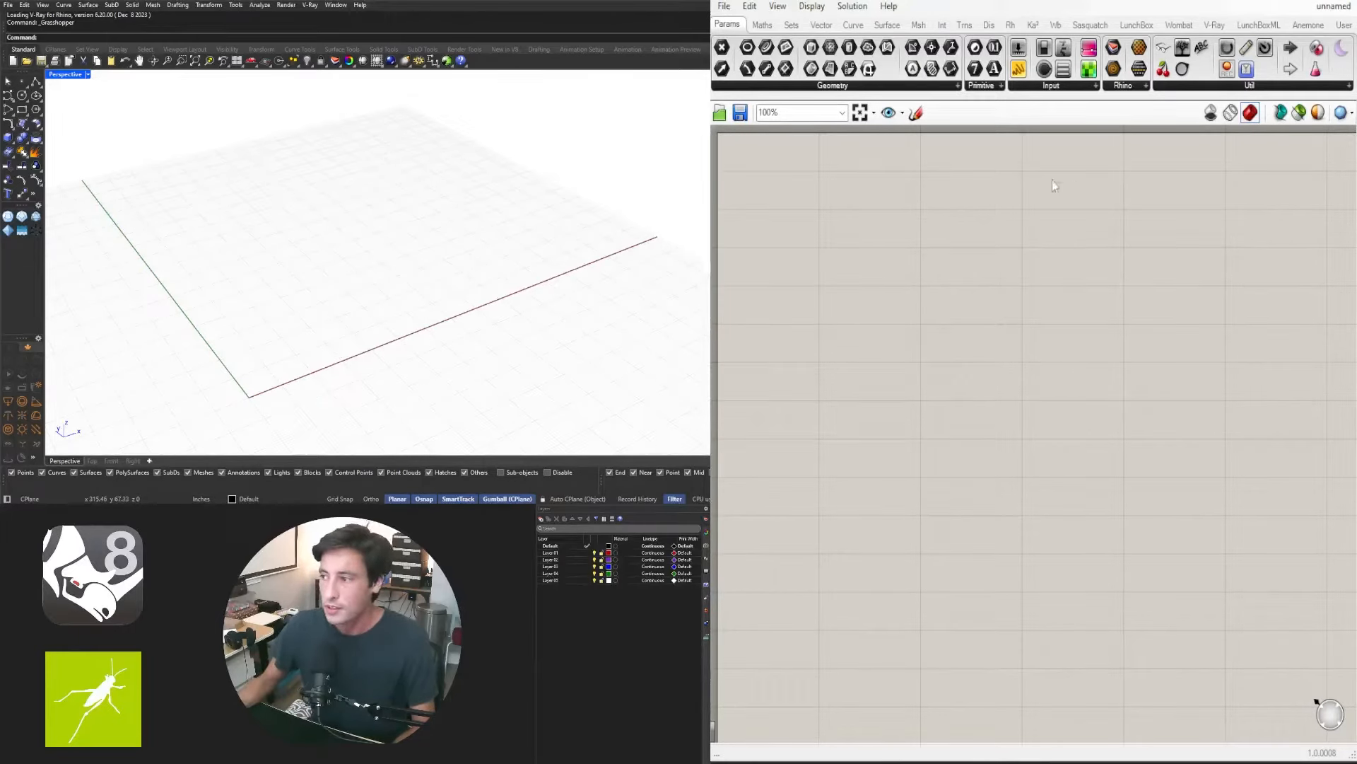
Add a Square grid component to the empty canvas and reposition it to leave room for its input sliders
{"action": "double_click", "coordinate": [842, 291]}
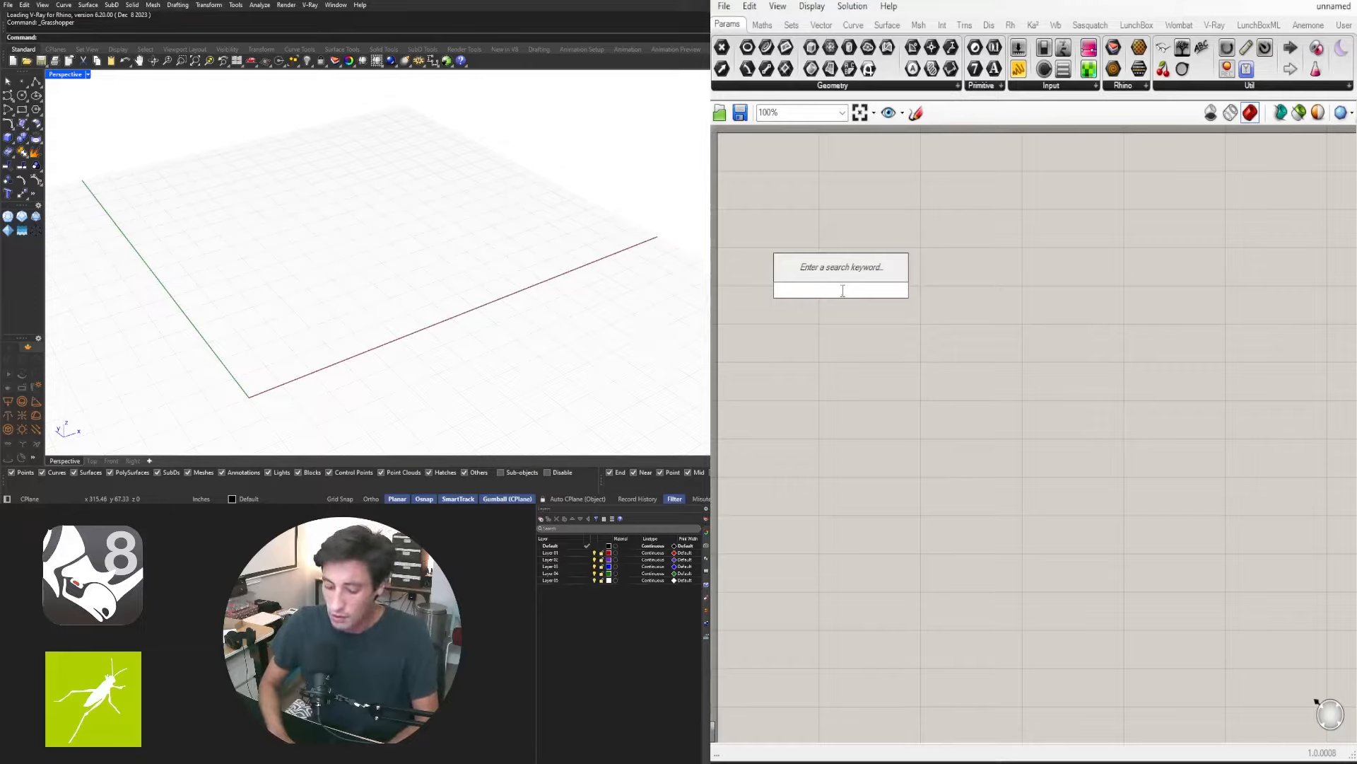
{"action": "type", "text": "SQUA"}
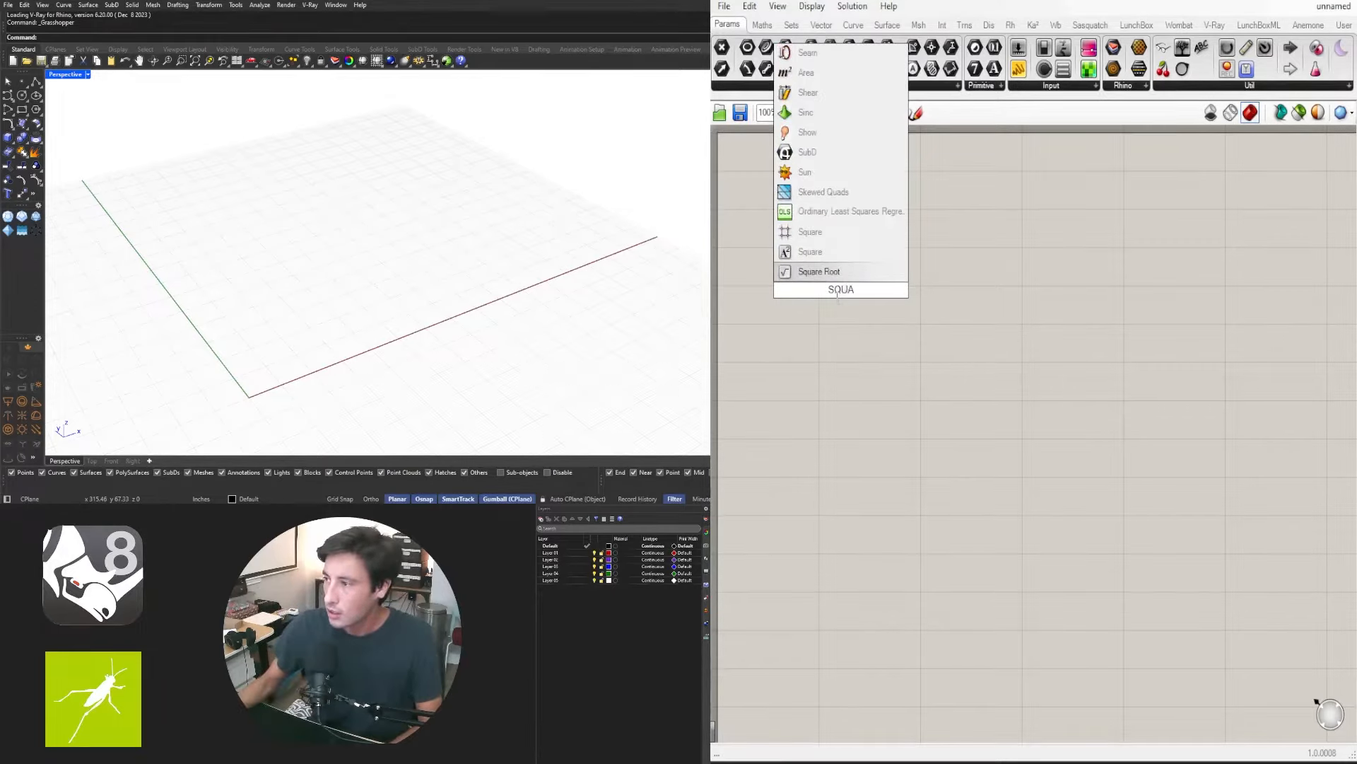
{"action": "left_click", "coordinate": [813, 233]}
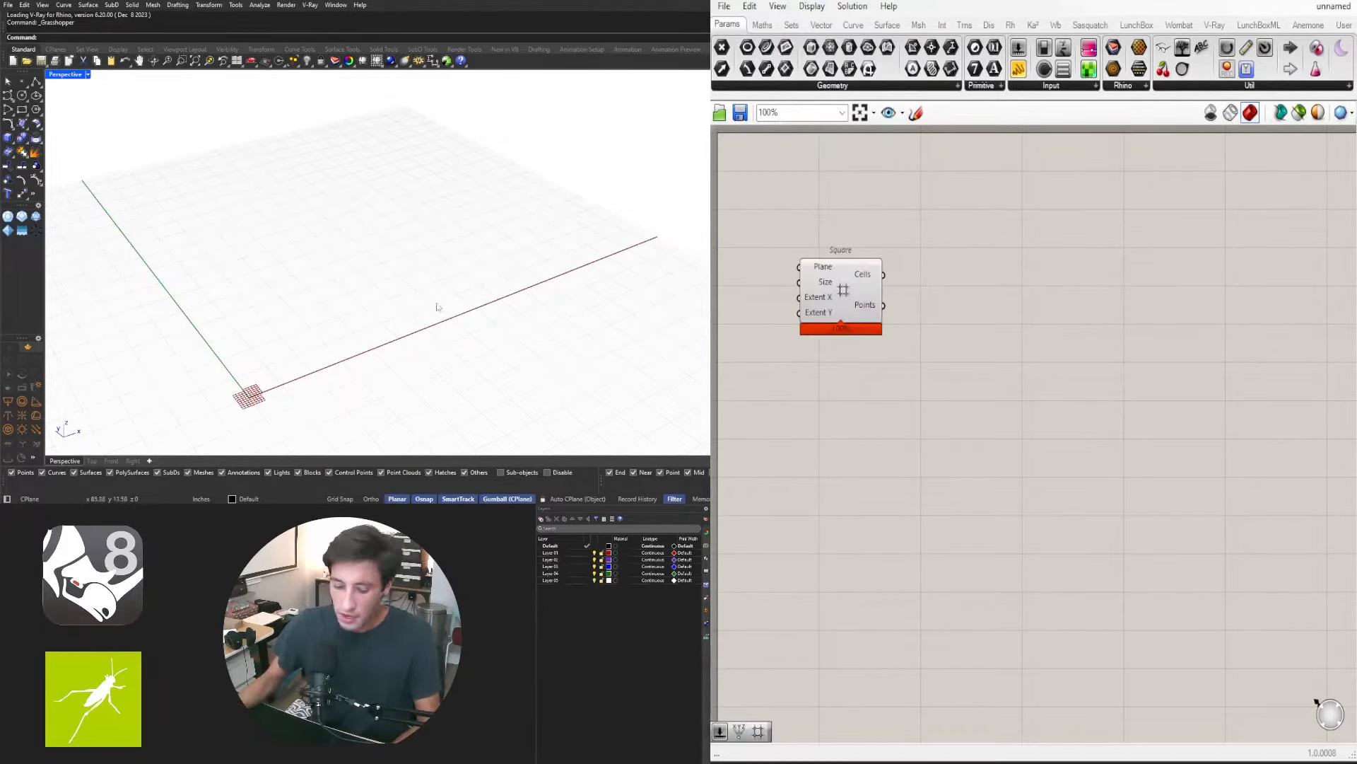
{"action": "scroll", "coordinate": [306, 292], "scroll_direction": "up", "scroll_amount": 5}
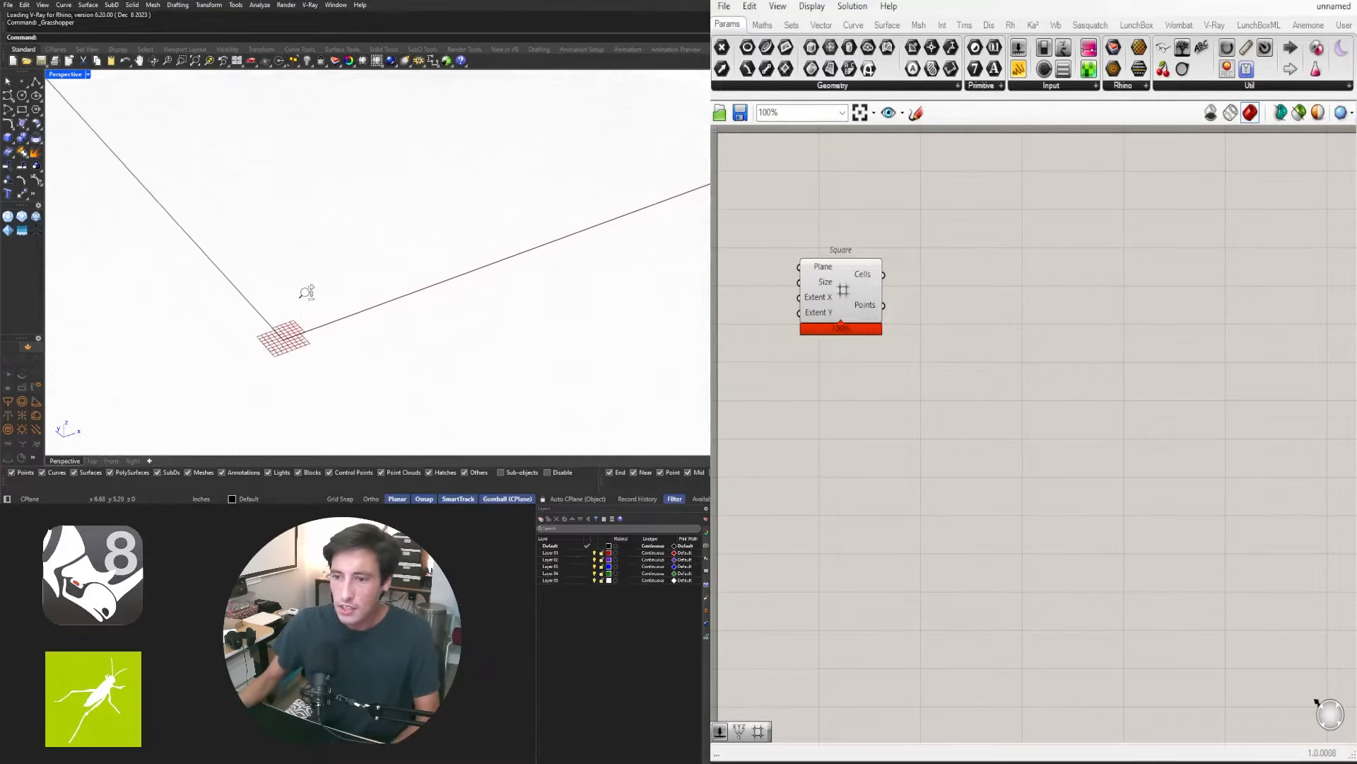
{"action": "scroll", "coordinate": [306, 292], "scroll_direction": "up", "scroll_amount": 5}
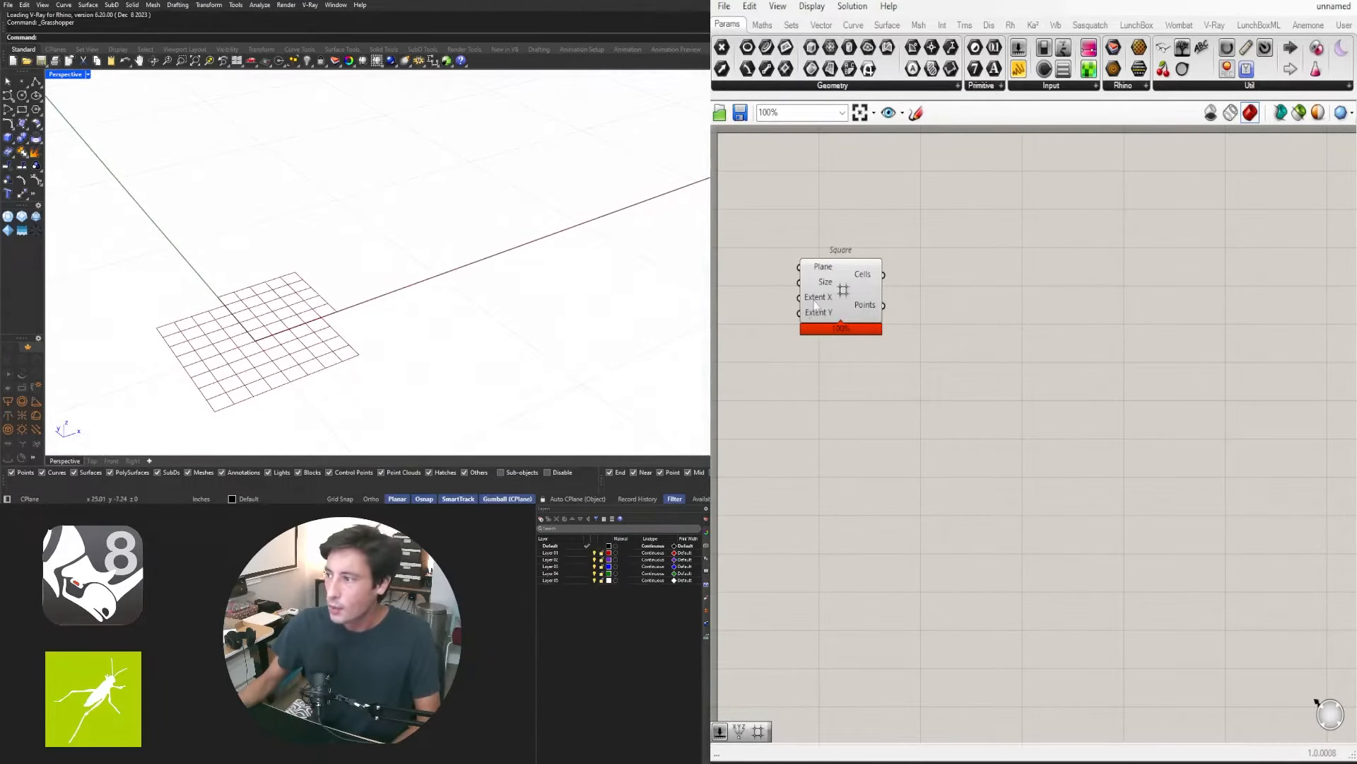
{"action": "left_click_drag", "start_coordinate": [817, 306], "coordinate": [1171, 244]}
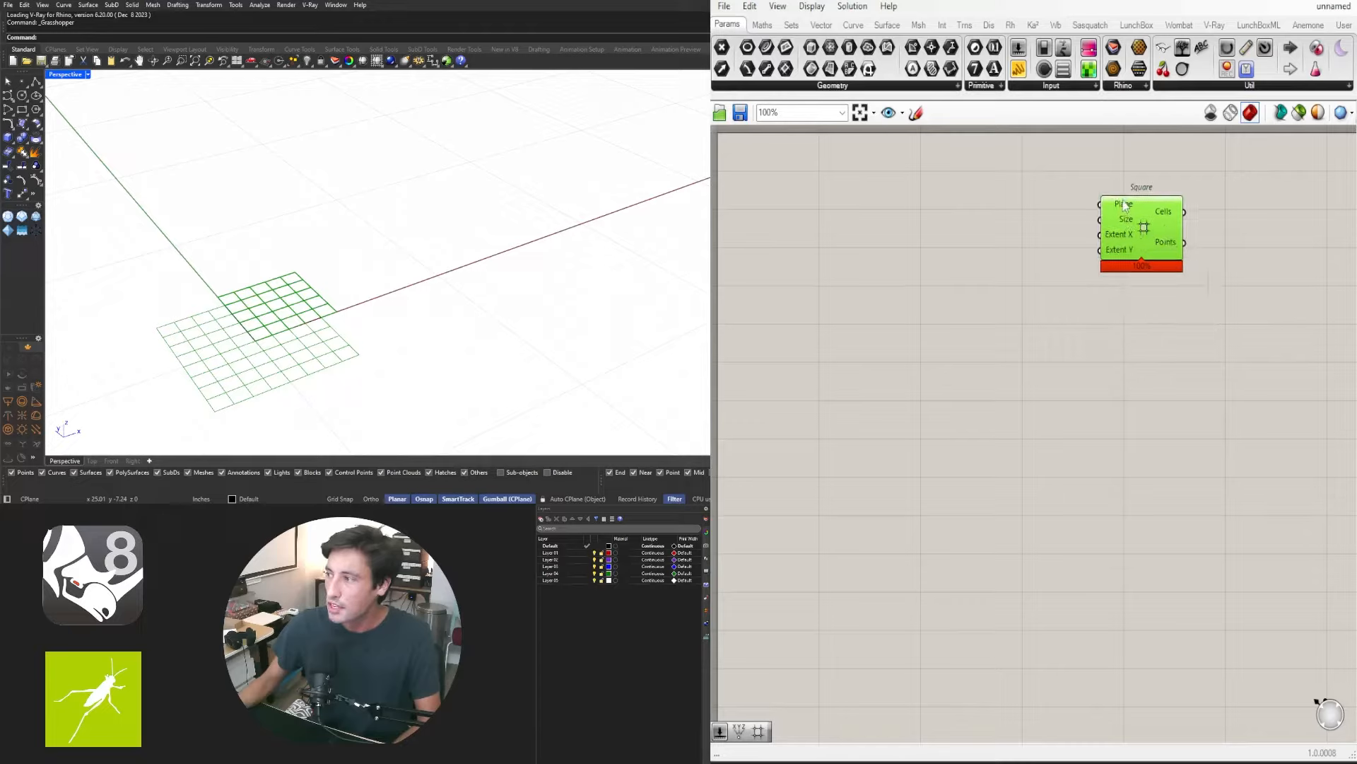
{"action": "mouse_move", "coordinate": [1121, 210]}
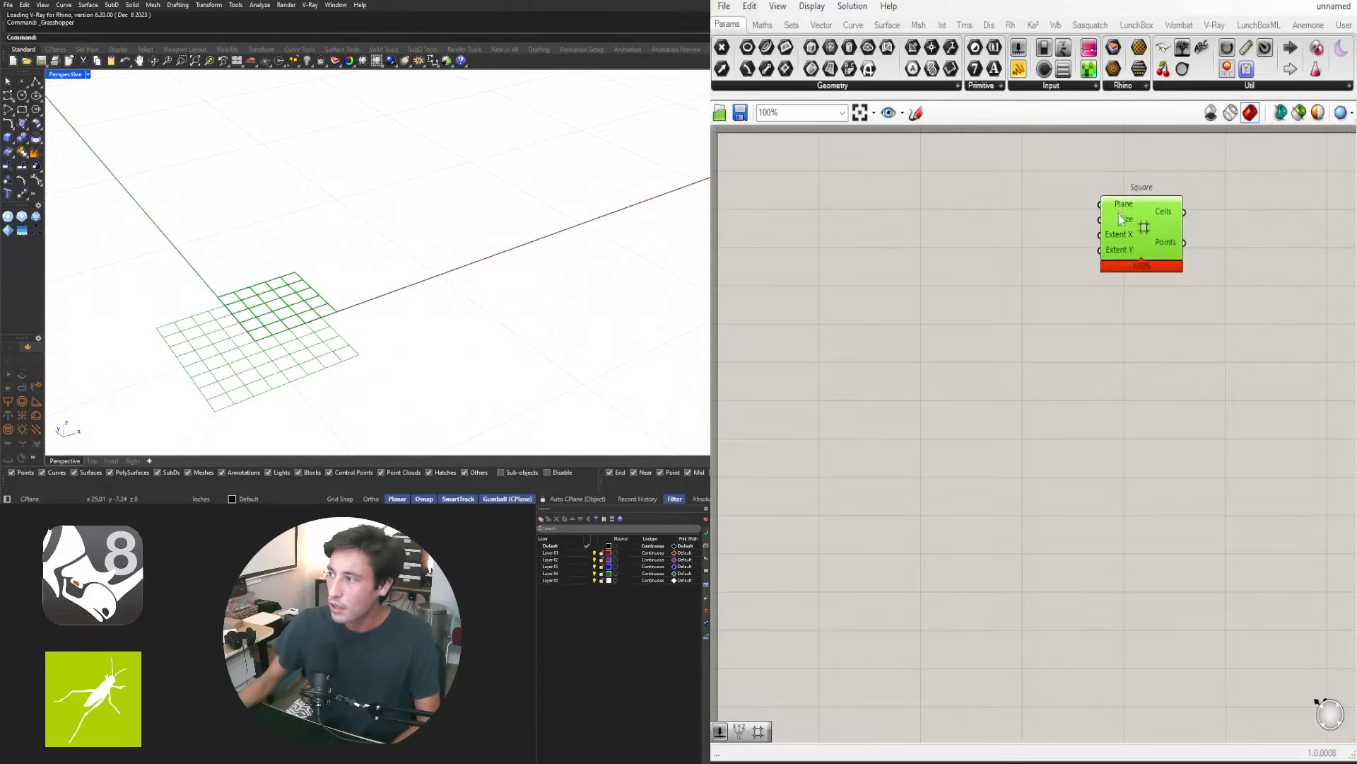
Create three number sliders set to 15 and wire them to the Square grid's Size, Extent X and Extent Y inputs
{"action": "double_click", "coordinate": [846, 297]}
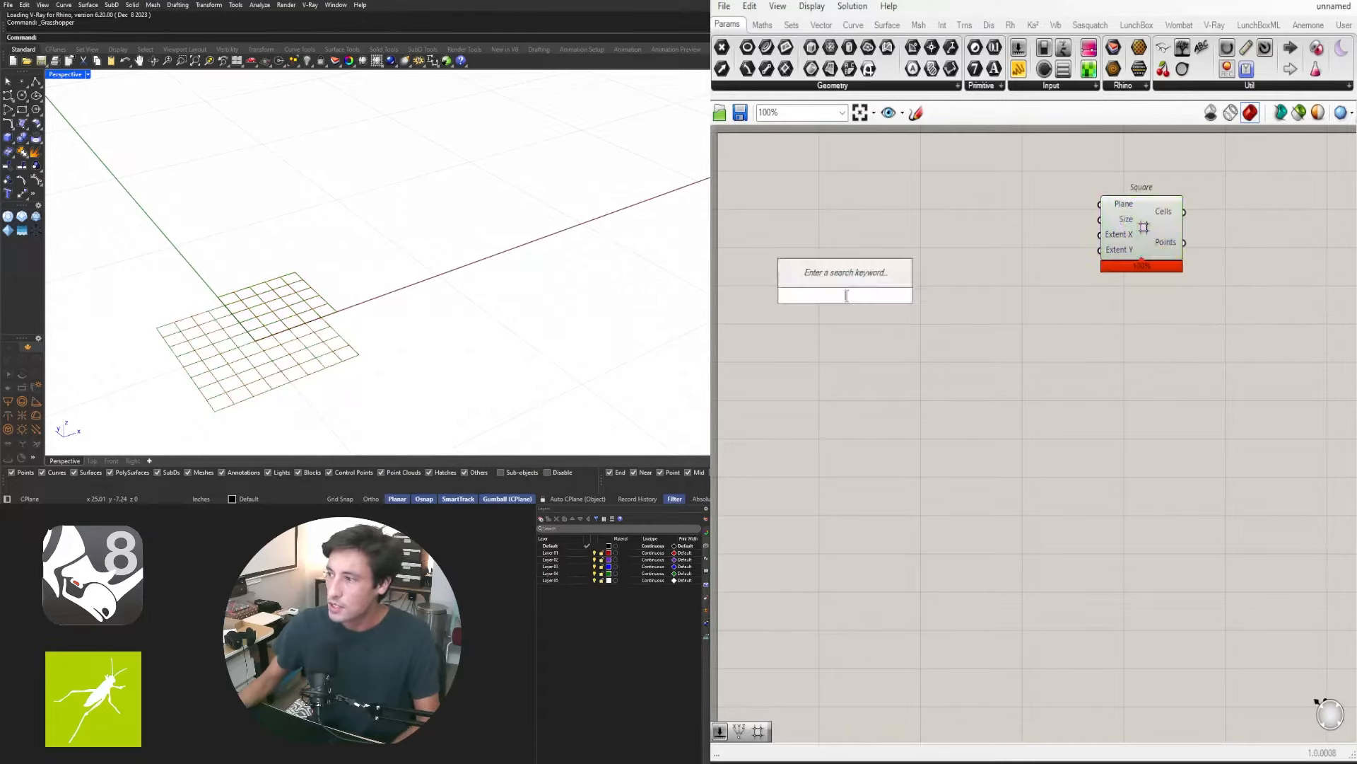
{"action": "type", "text": "15"}
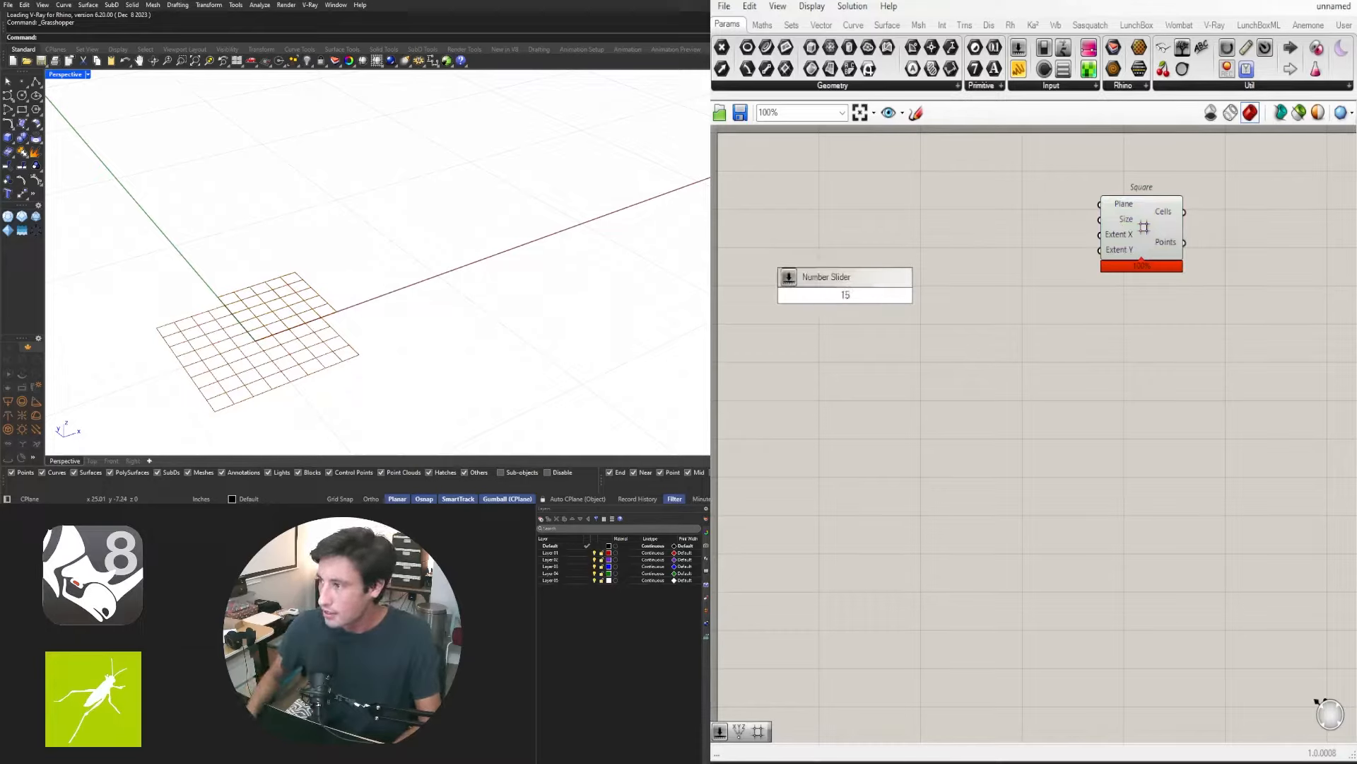
{"action": "key", "text": "Return"}
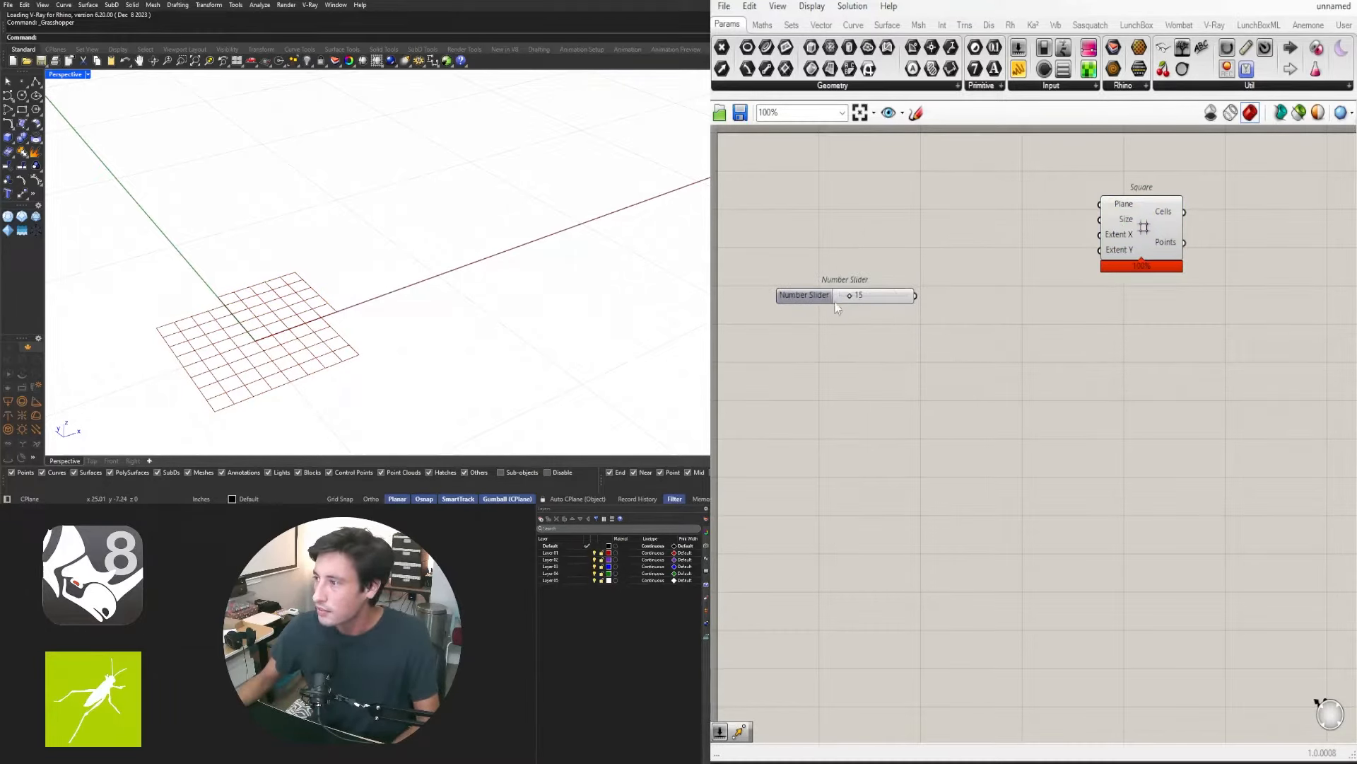
{"action": "left_click_drag", "start_coordinate": [832, 297], "coordinate": [1047, 270]}
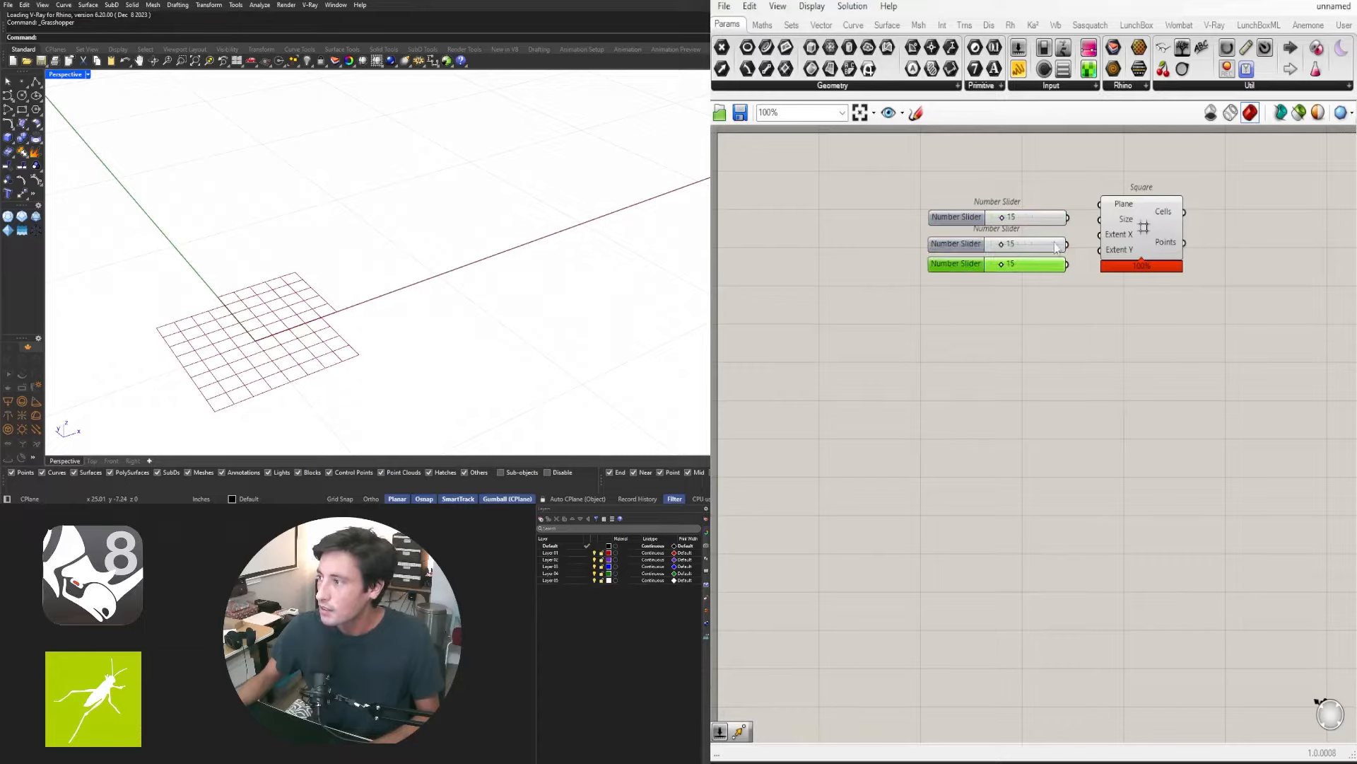
{"action": "left_click_drag", "start_coordinate": [1068, 218], "coordinate": [1100, 249]}
{"action": "left_click", "coordinate": [1094, 384]}
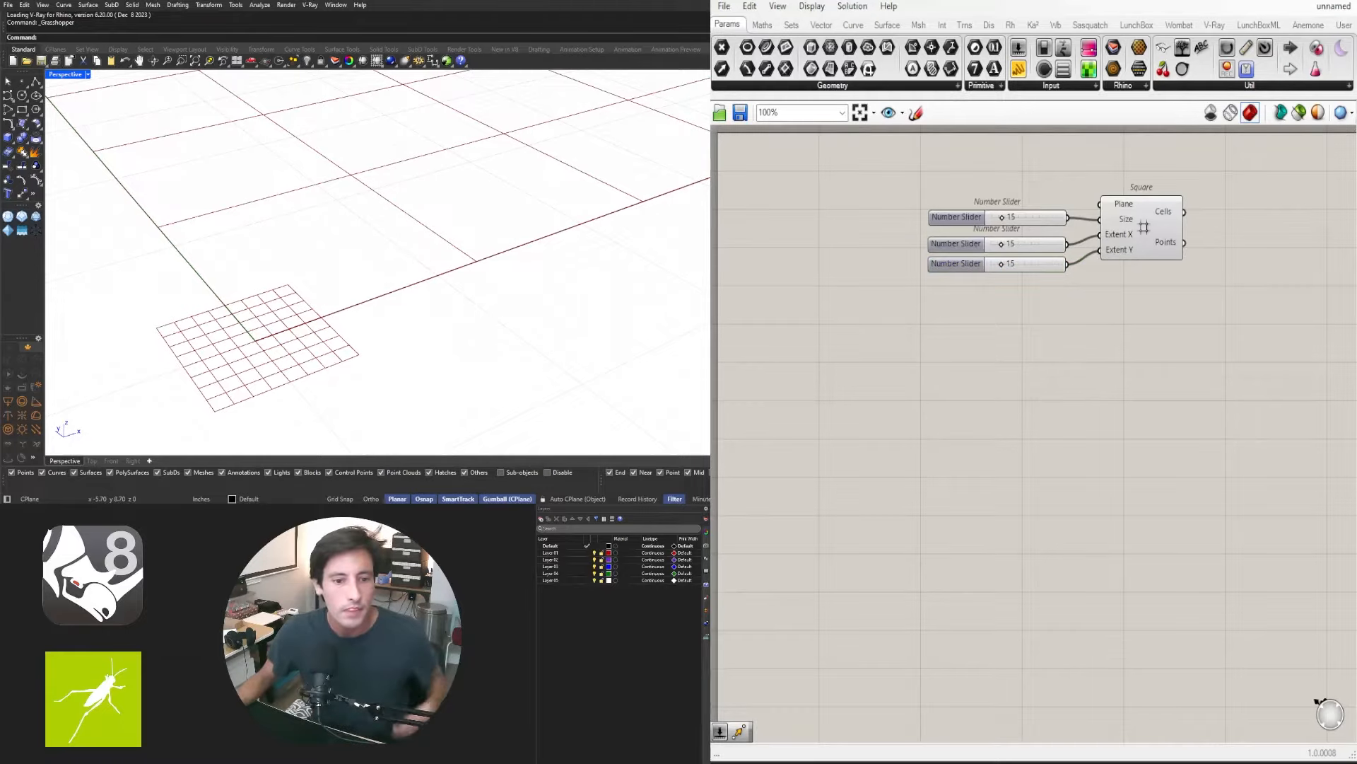
Wire the second slider to both Extent X and Extent Y of the Square grid and delete the third slider
{"action": "scroll", "coordinate": [444, 278], "scroll_direction": "down", "scroll_amount": 5}
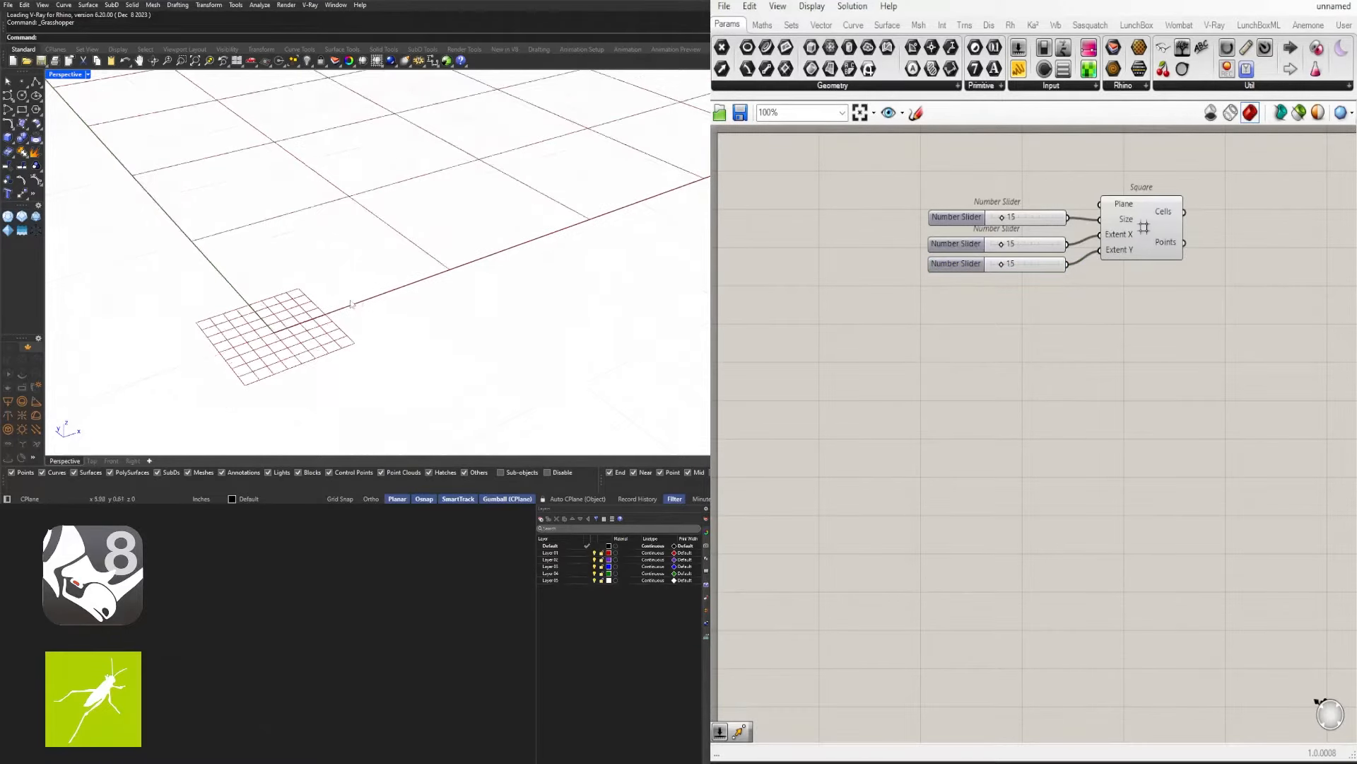
{"action": "right_click_drag", "start_coordinate": [444, 278], "coordinate": [422, 298]}
{"action": "scroll", "coordinate": [1061, 269], "scroll_direction": "up", "scroll_amount": 4}
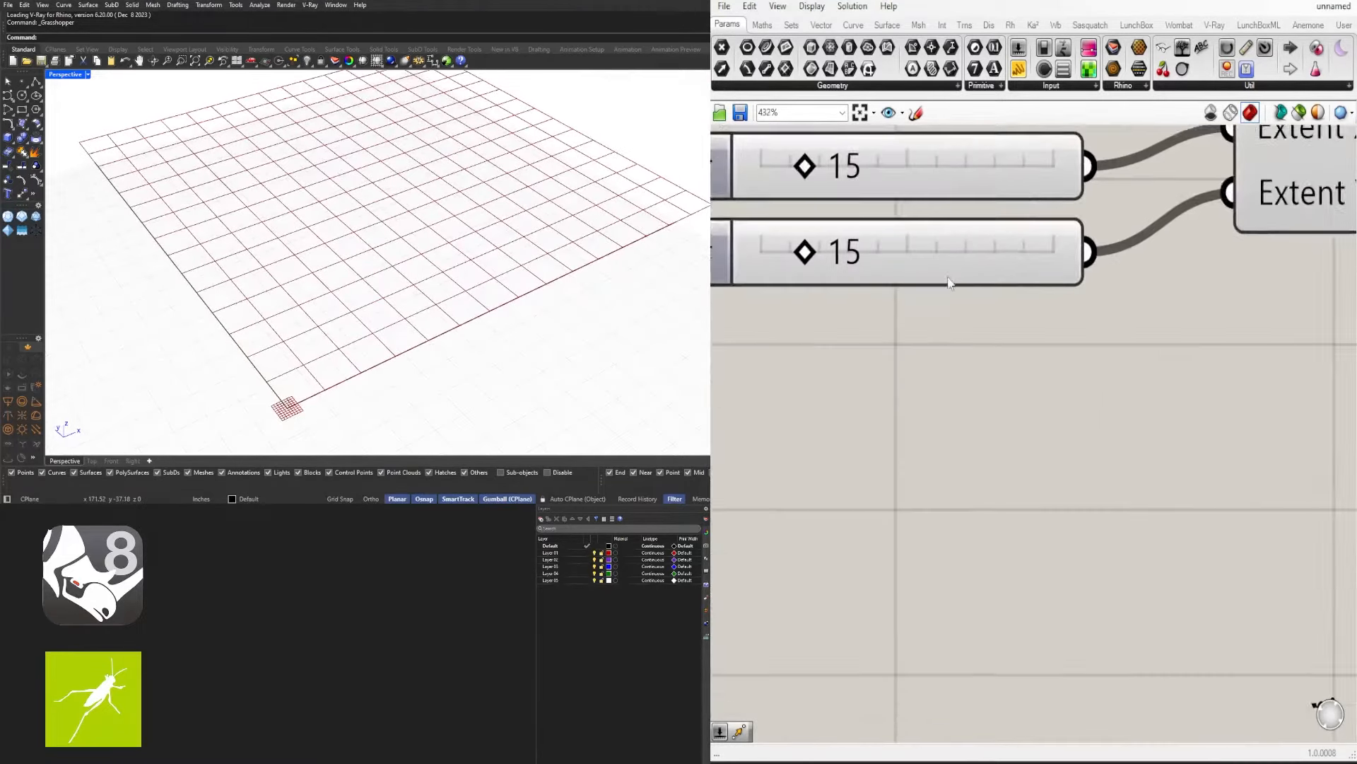
{"action": "scroll", "coordinate": [948, 282], "scroll_direction": "down", "scroll_amount": 2}
{"action": "right_click_drag", "start_coordinate": [1011, 261], "coordinate": [1061, 347]}
{"action": "left_click_drag", "start_coordinate": [1070, 306], "coordinate": [1144, 322]}
{"action": "left_click_drag", "start_coordinate": [1098, 420], "coordinate": [1012, 359]}
{"action": "right_click_drag", "start_coordinate": [1009, 362], "coordinate": [1099, 376]}
{"action": "key", "text": "Delete"}
Set the shared extent slider to 4 and space it slightly below the size slider
{"action": "scroll", "coordinate": [1044, 326], "scroll_direction": "up", "scroll_amount": 3}
{"action": "left_click_drag", "start_coordinate": [1045, 326], "coordinate": [1001, 329]}
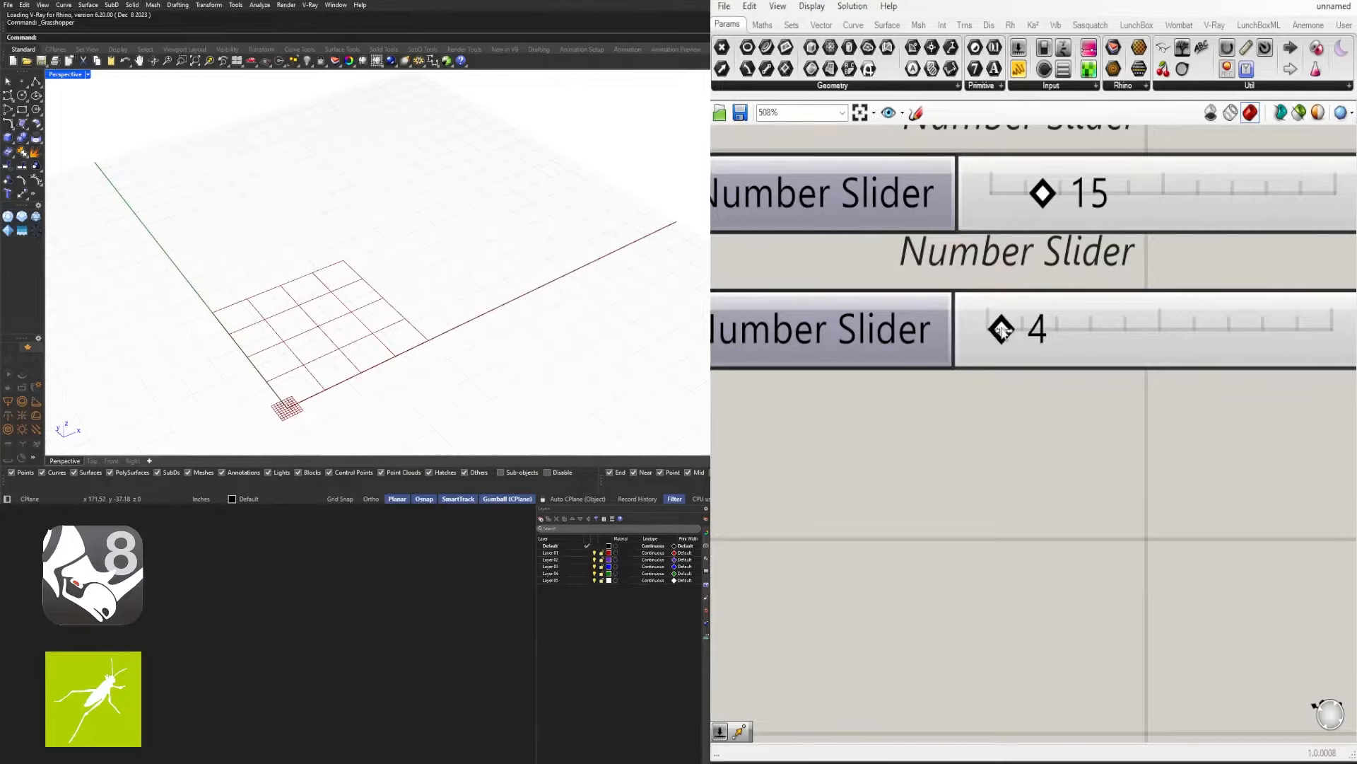
{"action": "scroll", "coordinate": [1117, 377], "scroll_direction": "down", "scroll_amount": 3}
{"action": "right_click_drag", "start_coordinate": [1062, 370], "coordinate": [1185, 351]}
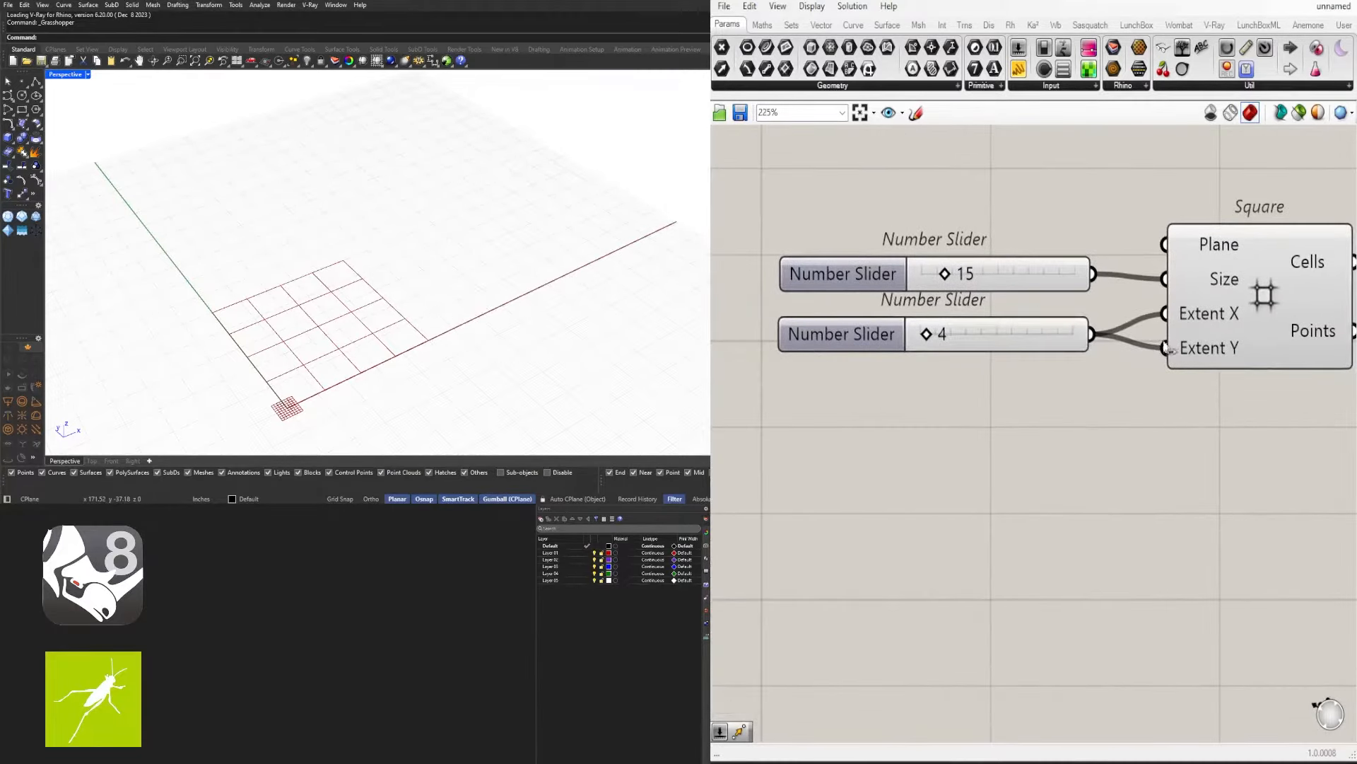
{"action": "left_click_drag", "start_coordinate": [1055, 346], "coordinate": [1060, 360]}
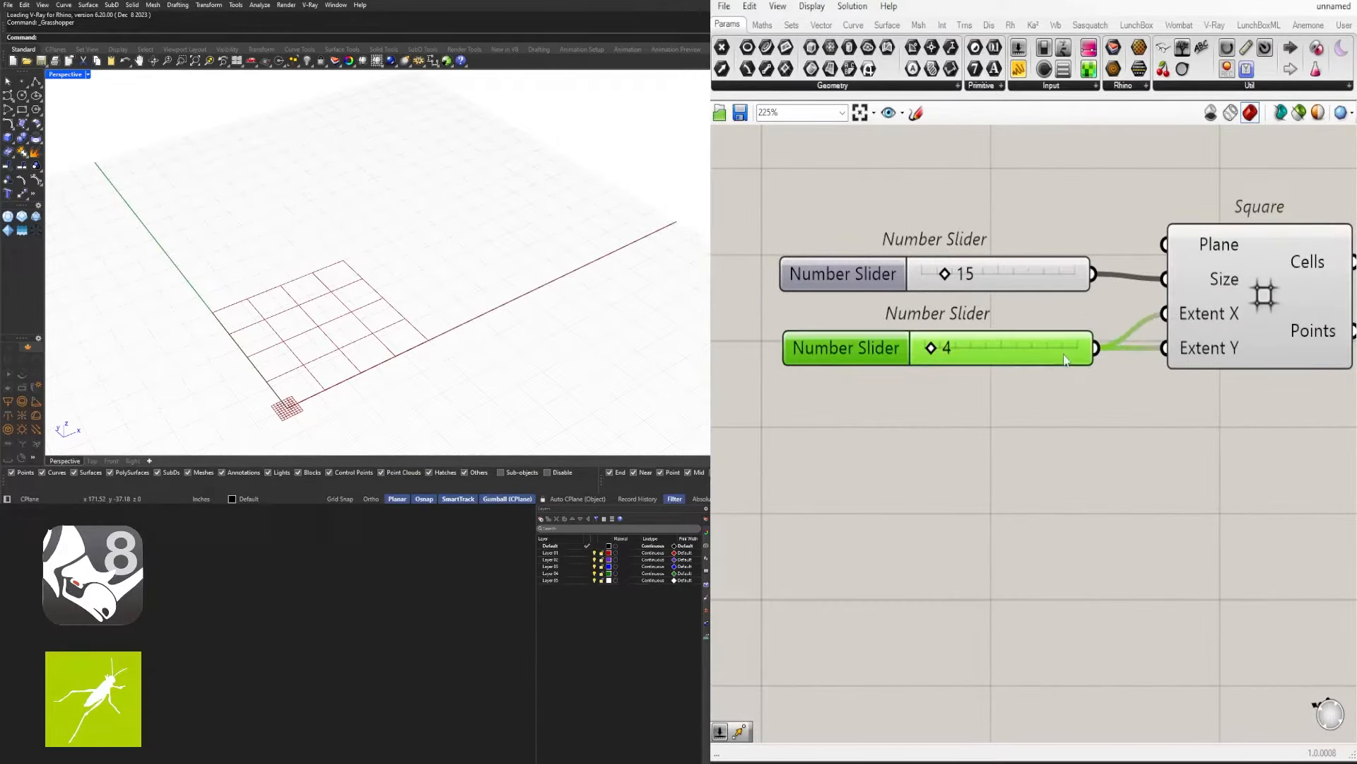
Add a Deconstruct Brep component and feed it the Square grid's Cells output
{"action": "right_click_drag", "start_coordinate": [352, 351], "coordinate": [345, 309], "text": "shift"}
{"action": "right_click_drag", "start_coordinate": [1180, 372], "coordinate": [854, 380]}
{"action": "left_click", "coordinate": [873, 367]}
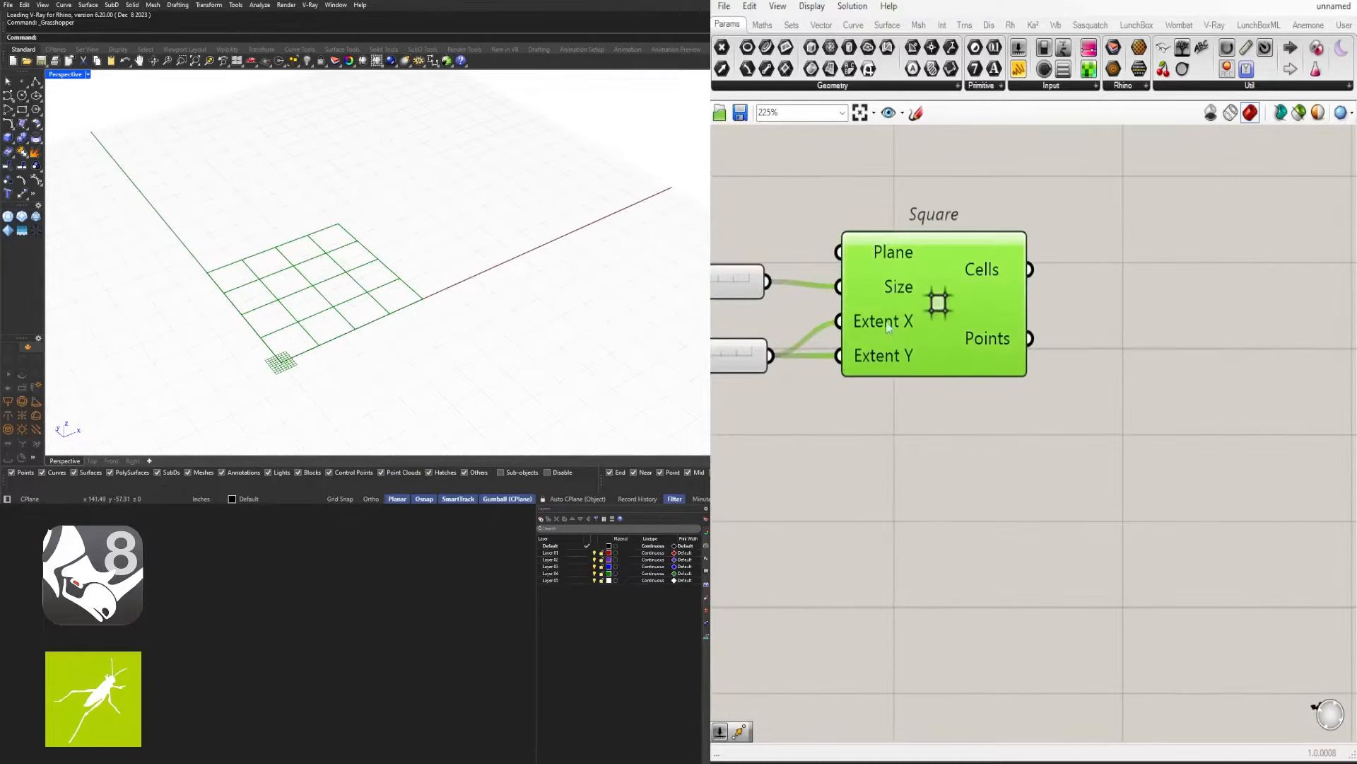
{"action": "scroll", "coordinate": [259, 369], "scroll_direction": "up", "scroll_amount": 3}
{"action": "scroll", "coordinate": [313, 330], "scroll_direction": "up", "scroll_amount": 2}
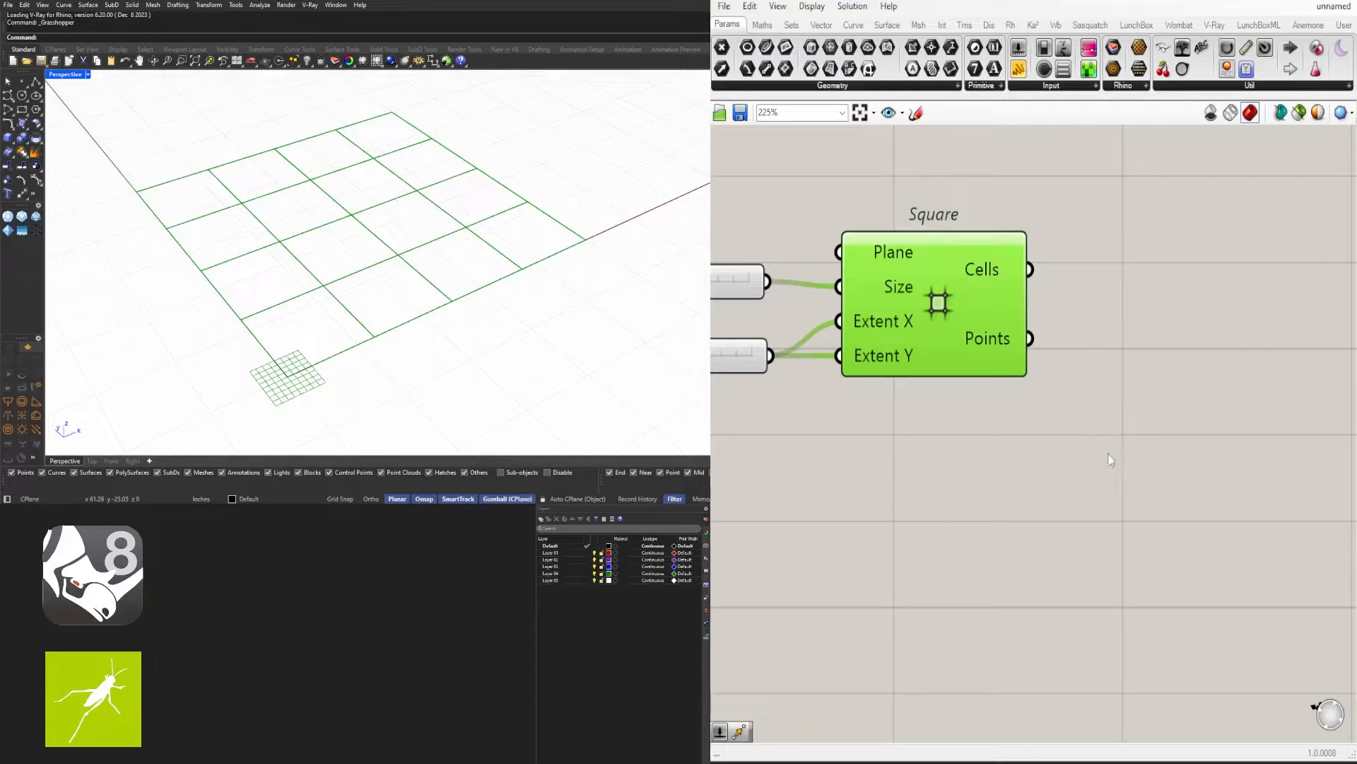
{"action": "left_click", "coordinate": [1209, 318]}
{"action": "double_click", "coordinate": [1208, 318]}
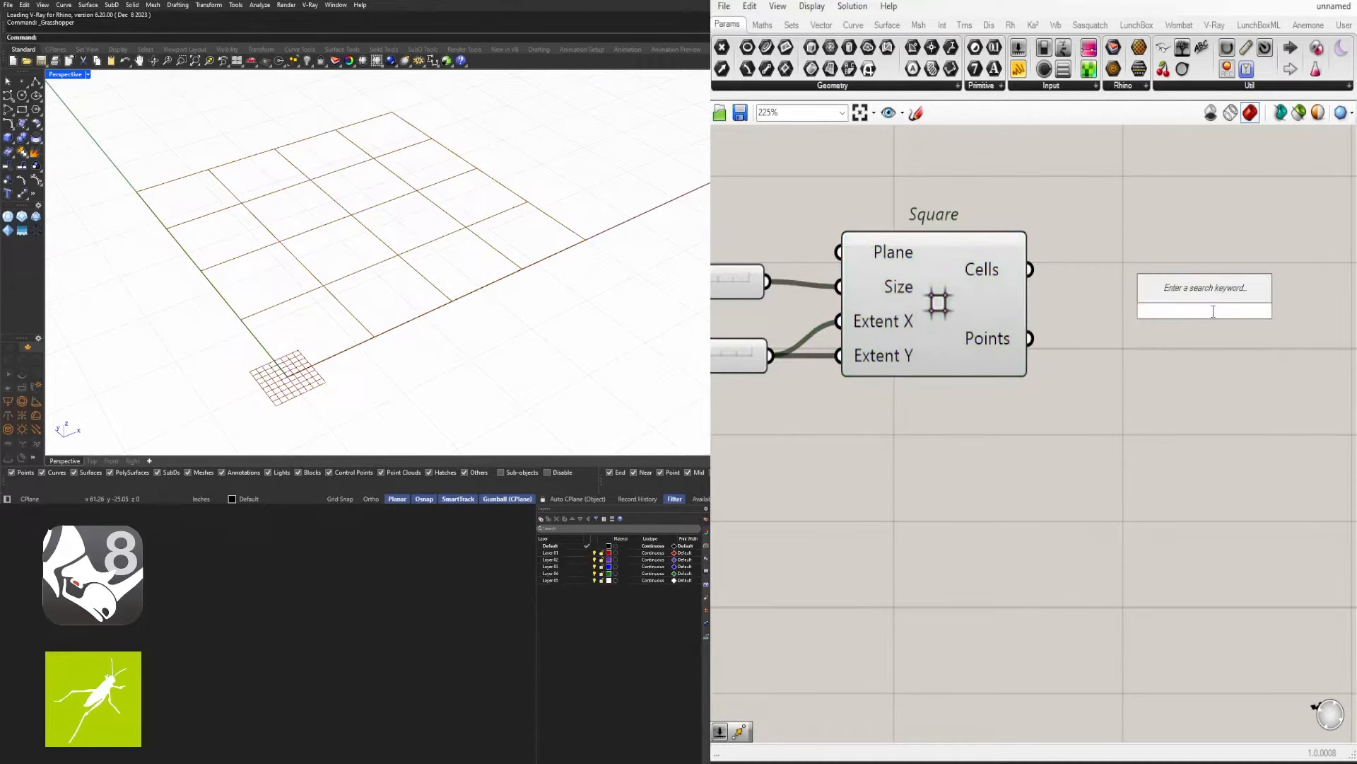
{"action": "type", "text": "DEC"}
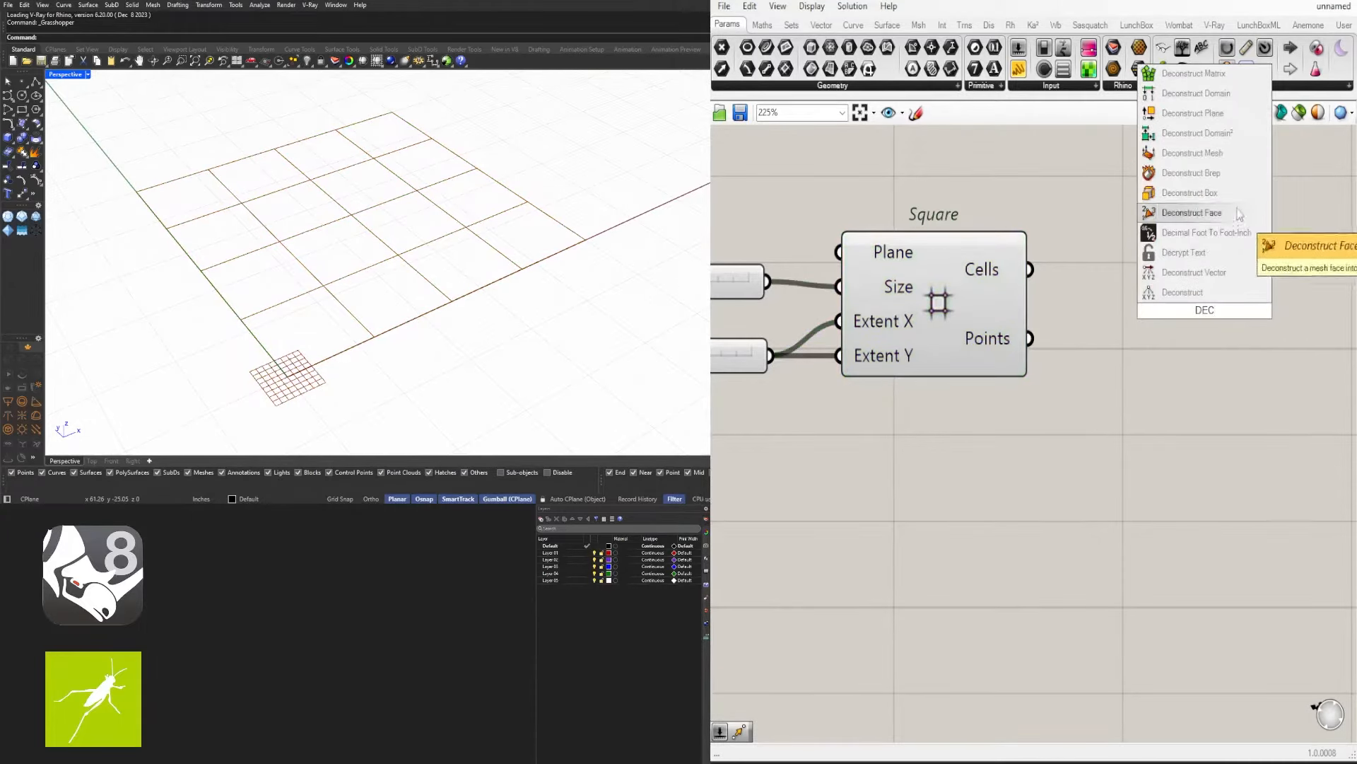
{"action": "left_click", "coordinate": [1191, 173]}
{"action": "left_click_drag", "start_coordinate": [1030, 270], "coordinate": [1207, 276]}
{"action": "right_click_drag", "start_coordinate": [1247, 304], "coordinate": [1041, 312]}
{"action": "scroll", "coordinate": [1040, 312], "scroll_direction": "down", "scroll_amount": 2}
Add a List Item component and wire Deconstruct Brep's Faces output to its List input
{"action": "left_click", "coordinate": [1193, 321]}
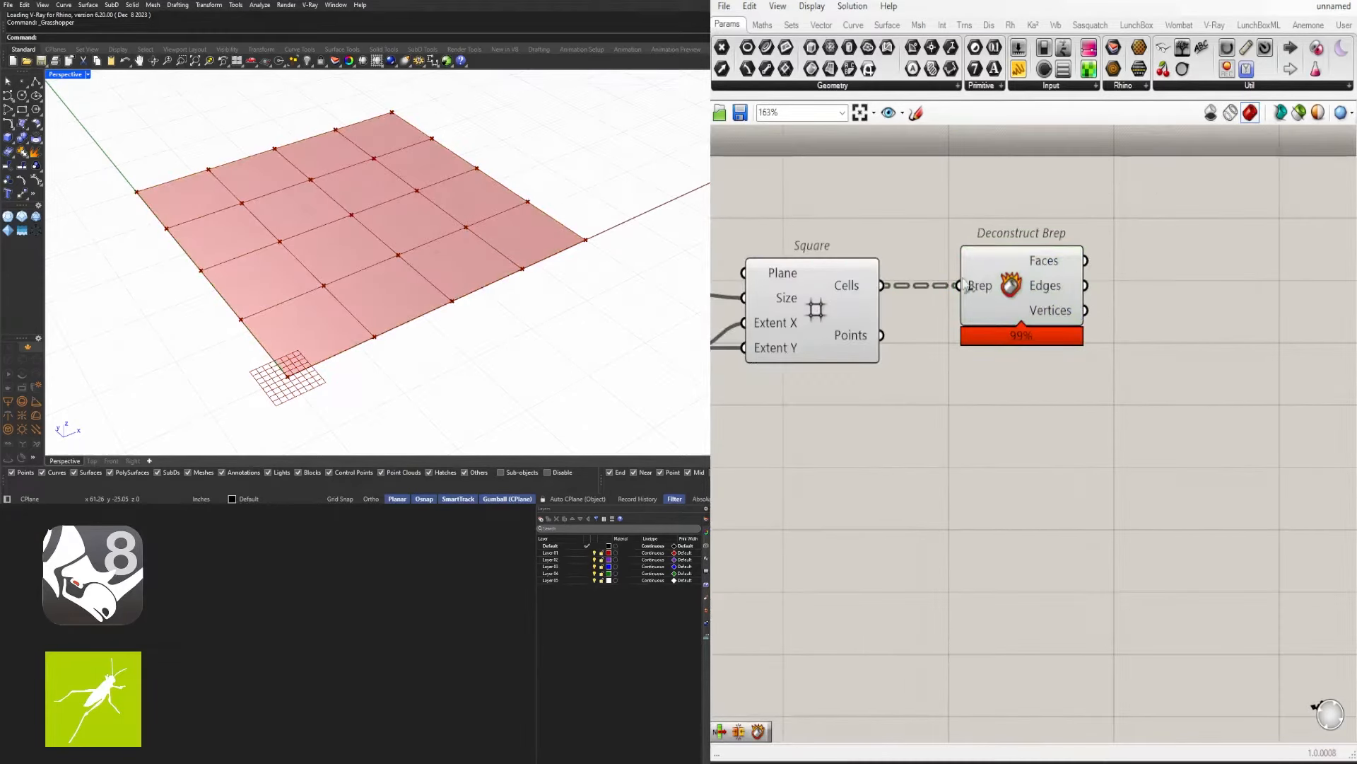
{"action": "double_click", "coordinate": [1216, 317]}
{"action": "type", "text": "ITEM"}
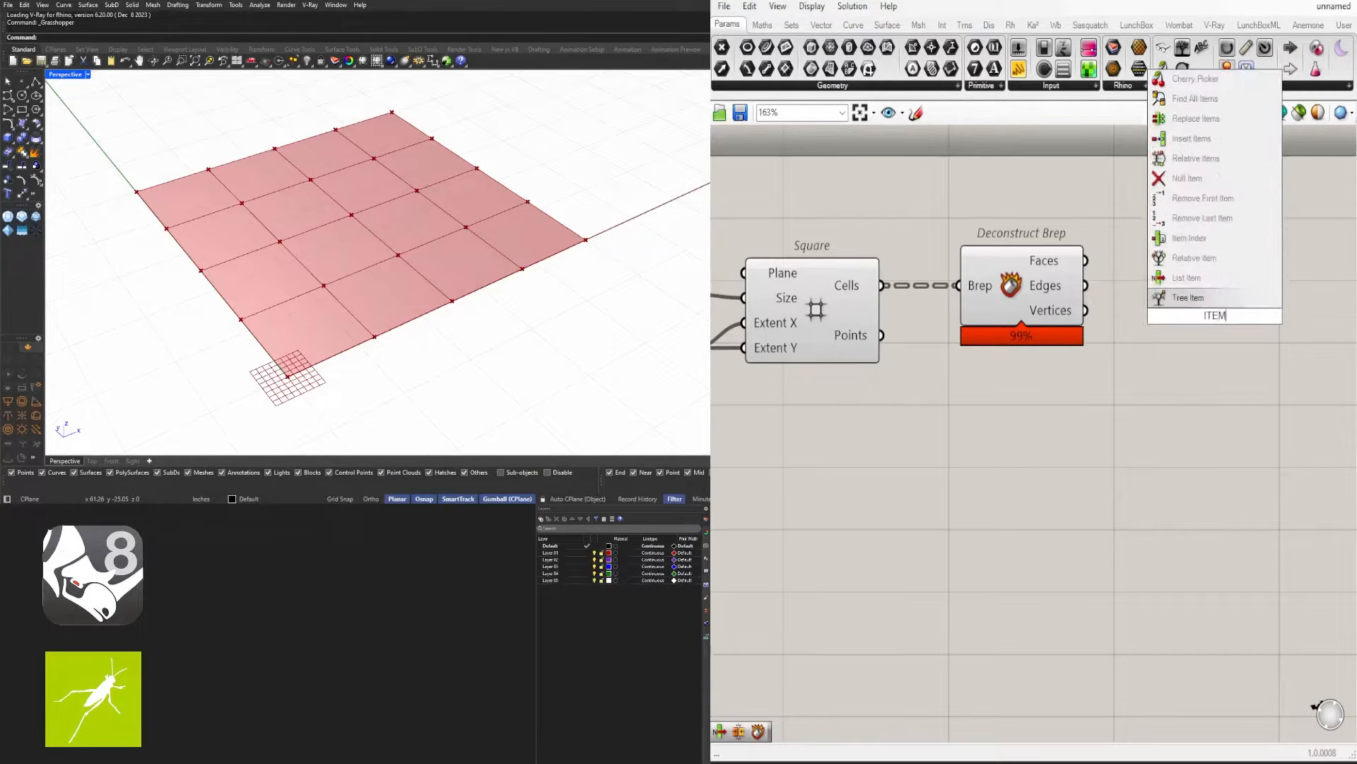
{"action": "left_click", "coordinate": [1209, 278]}
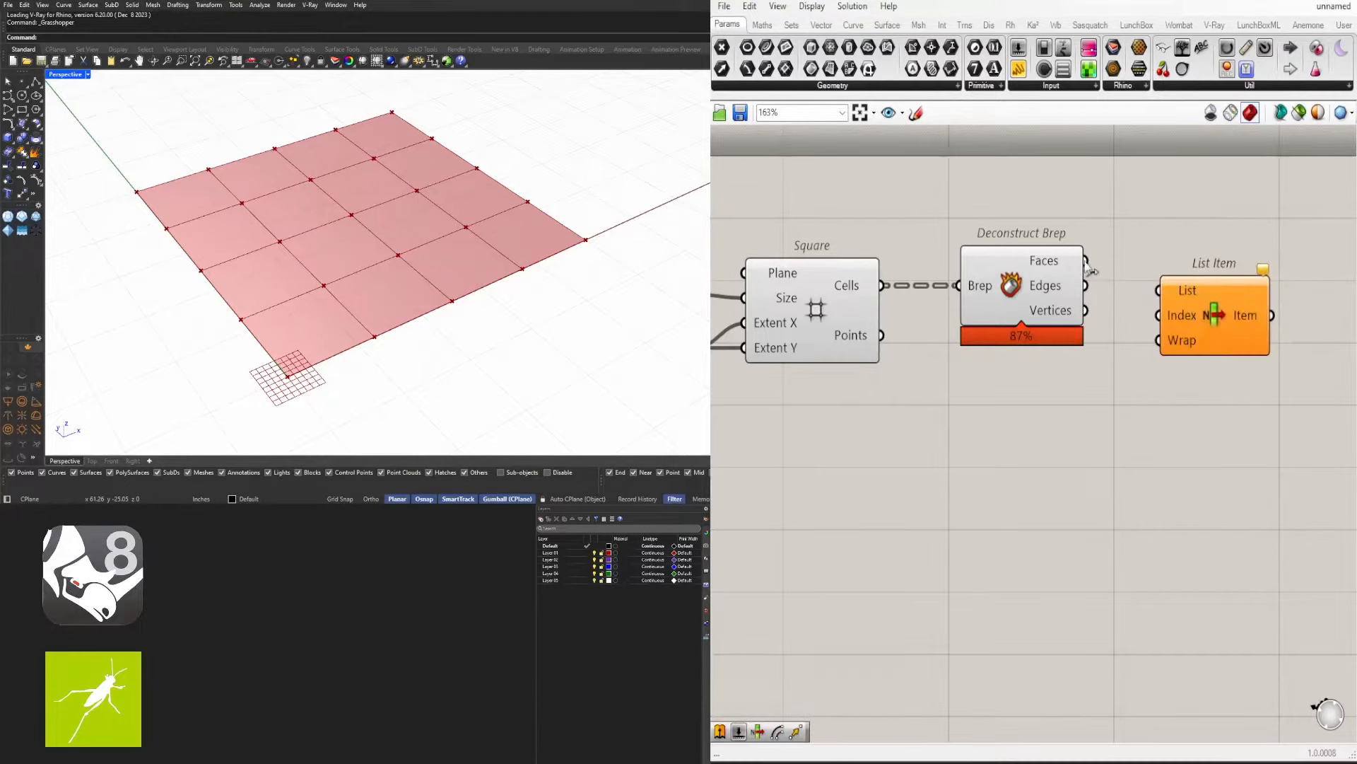
{"action": "left_click_drag", "start_coordinate": [1086, 261], "coordinate": [1199, 279]}
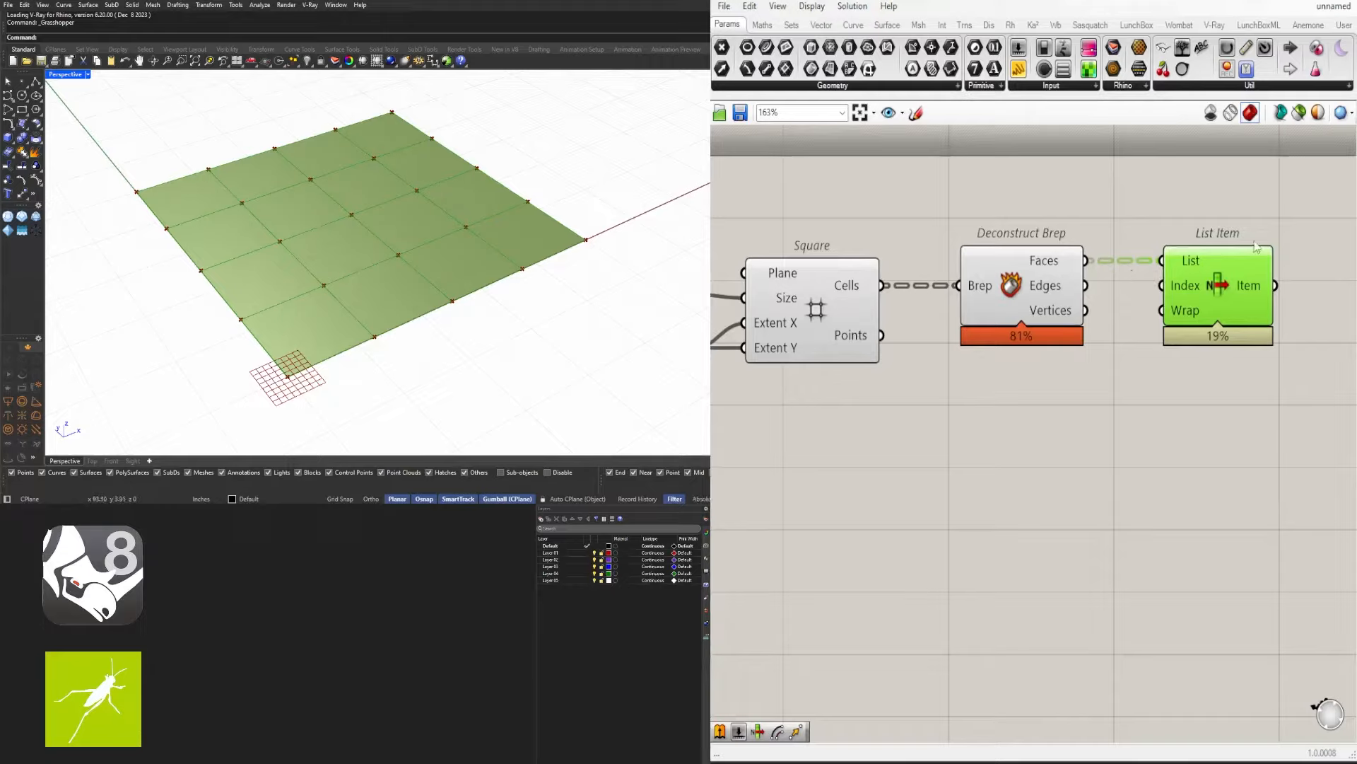
Flatten the List Item's List input and move the component lower on the canvas, below Deconstruct Brep's level
{"action": "right_click", "coordinate": [1182, 260]}
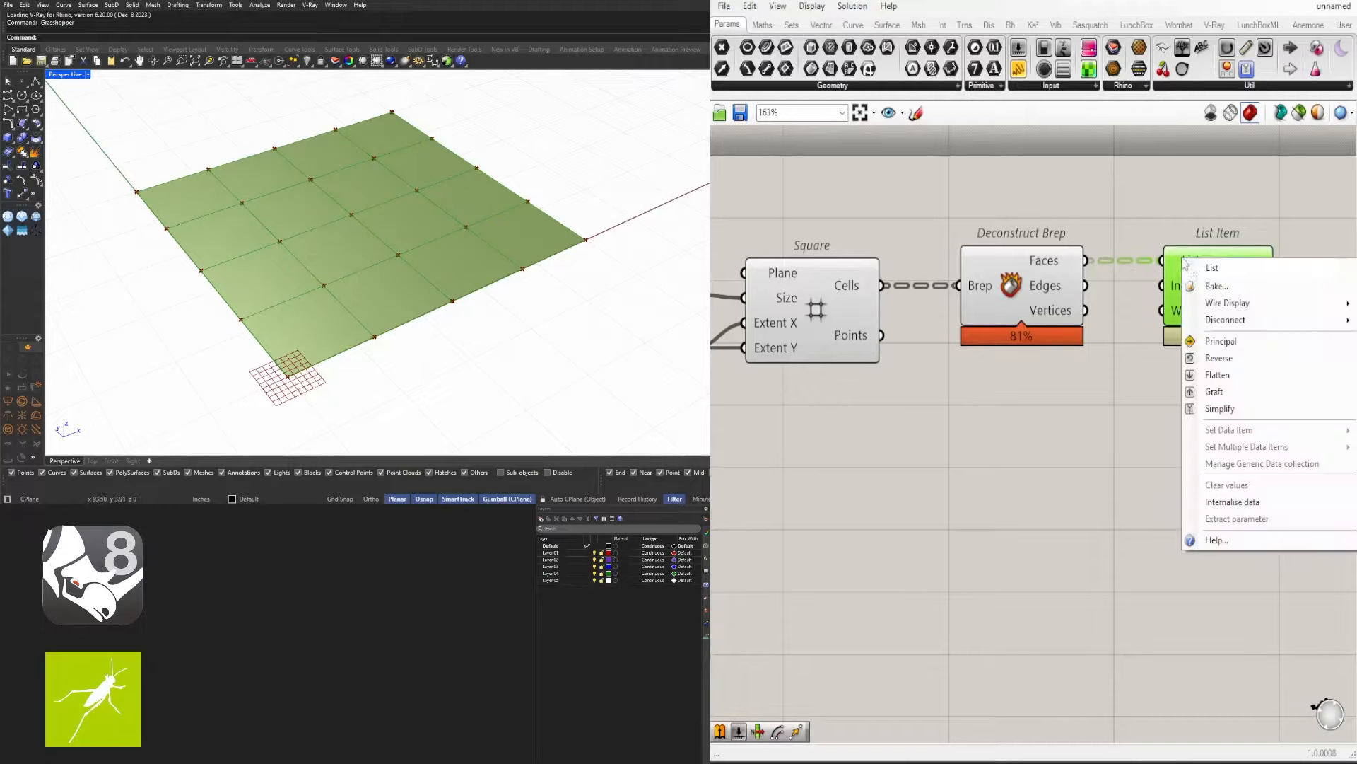
{"action": "left_click", "coordinate": [1212, 375]}
{"action": "left_click_drag", "start_coordinate": [1224, 289], "coordinate": [1276, 292]}
{"action": "right_click_drag", "start_coordinate": [1209, 393], "coordinate": [1075, 363]}
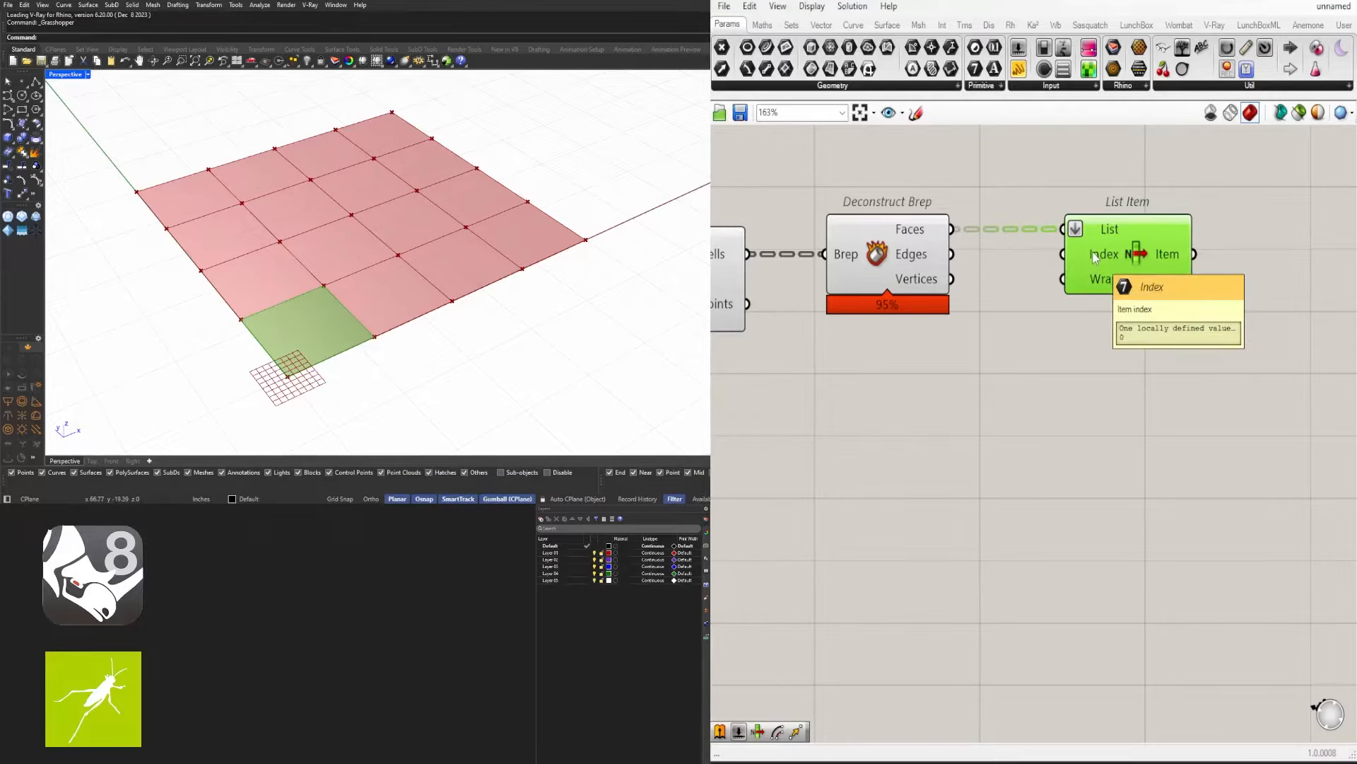
{"action": "left_click_drag", "start_coordinate": [1096, 259], "coordinate": [1094, 346]}
Try picking different cells by wiring a number slider to the List Item's Index, starting at 3 and ending at 0
{"action": "double_click", "coordinate": [887, 421]}
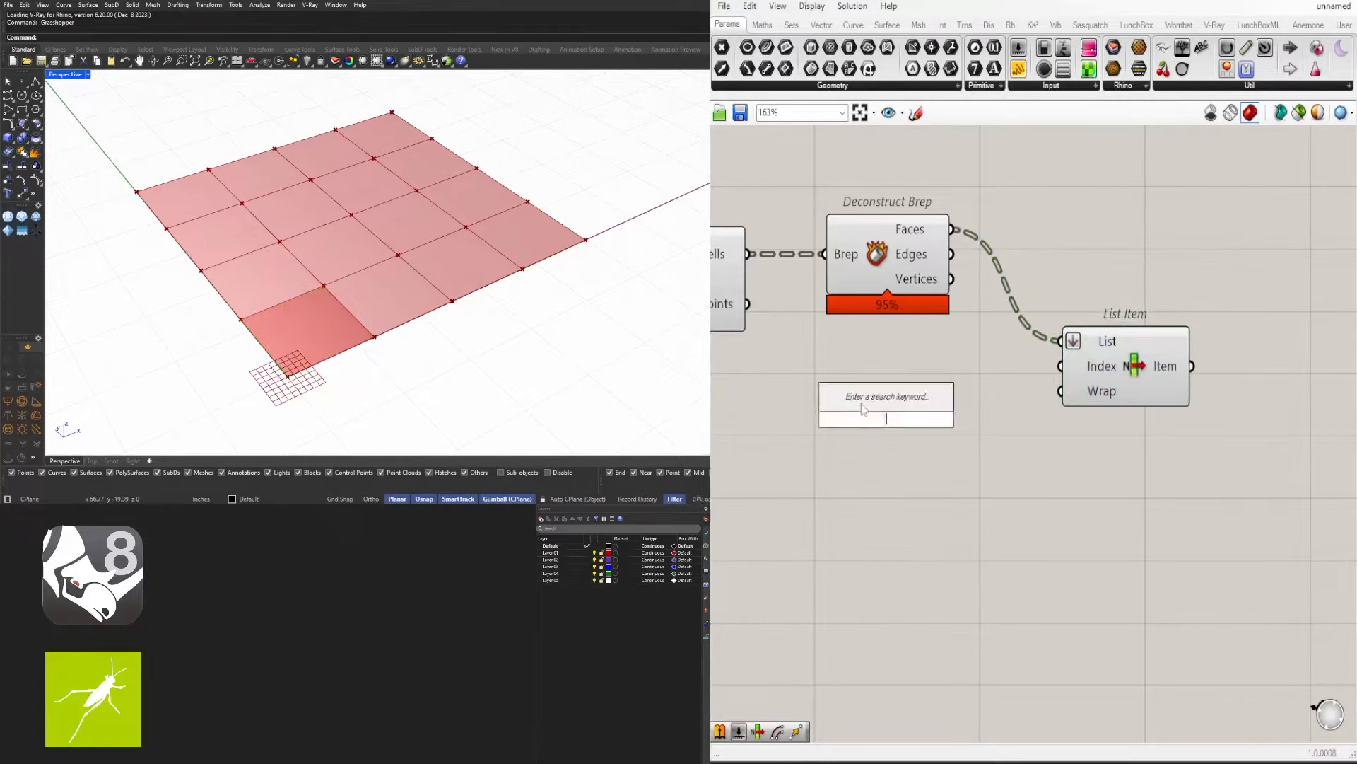
{"action": "type", "text": "3"}
{"action": "left_click", "coordinate": [873, 401]}
{"action": "left_click_drag", "start_coordinate": [982, 431], "coordinate": [1059, 365]}
{"action": "left_click_drag", "start_coordinate": [1131, 392], "coordinate": [1128, 403]}
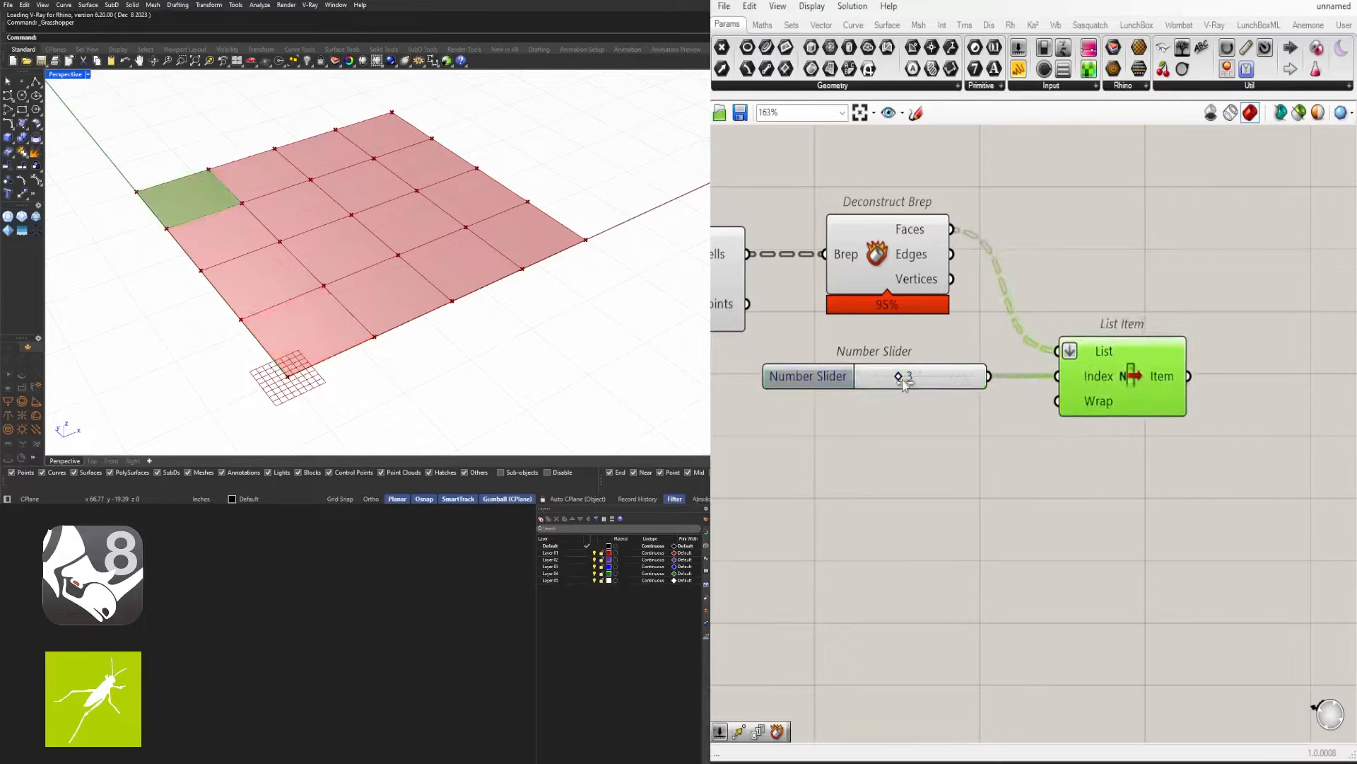
{"action": "left_click_drag", "start_coordinate": [905, 384], "coordinate": [859, 385]}
{"action": "left_click", "coordinate": [993, 479]}
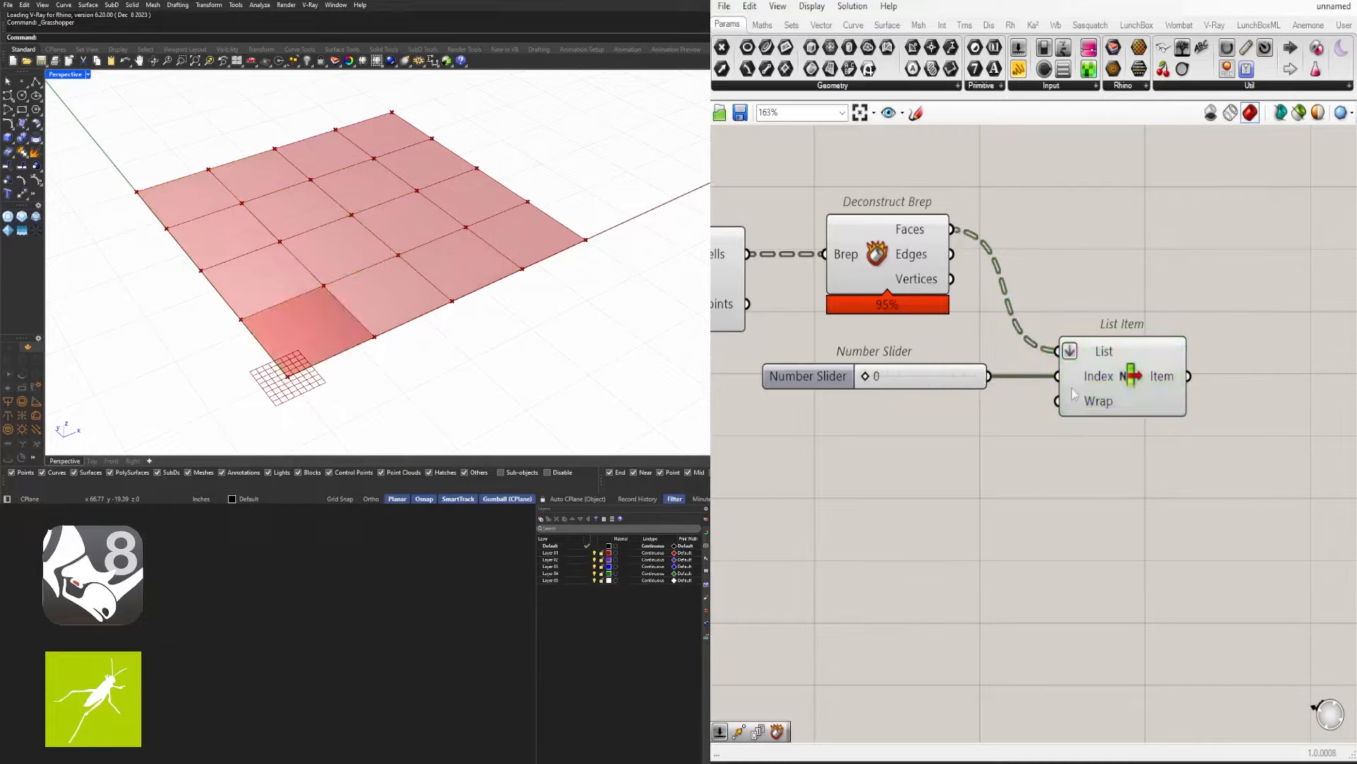
Delete the number slider feeding the List Item's Index input and select the List Item component
{"action": "left_click", "coordinate": [934, 384]}
{"action": "left_click_drag", "start_coordinate": [947, 384], "coordinate": [987, 386]}
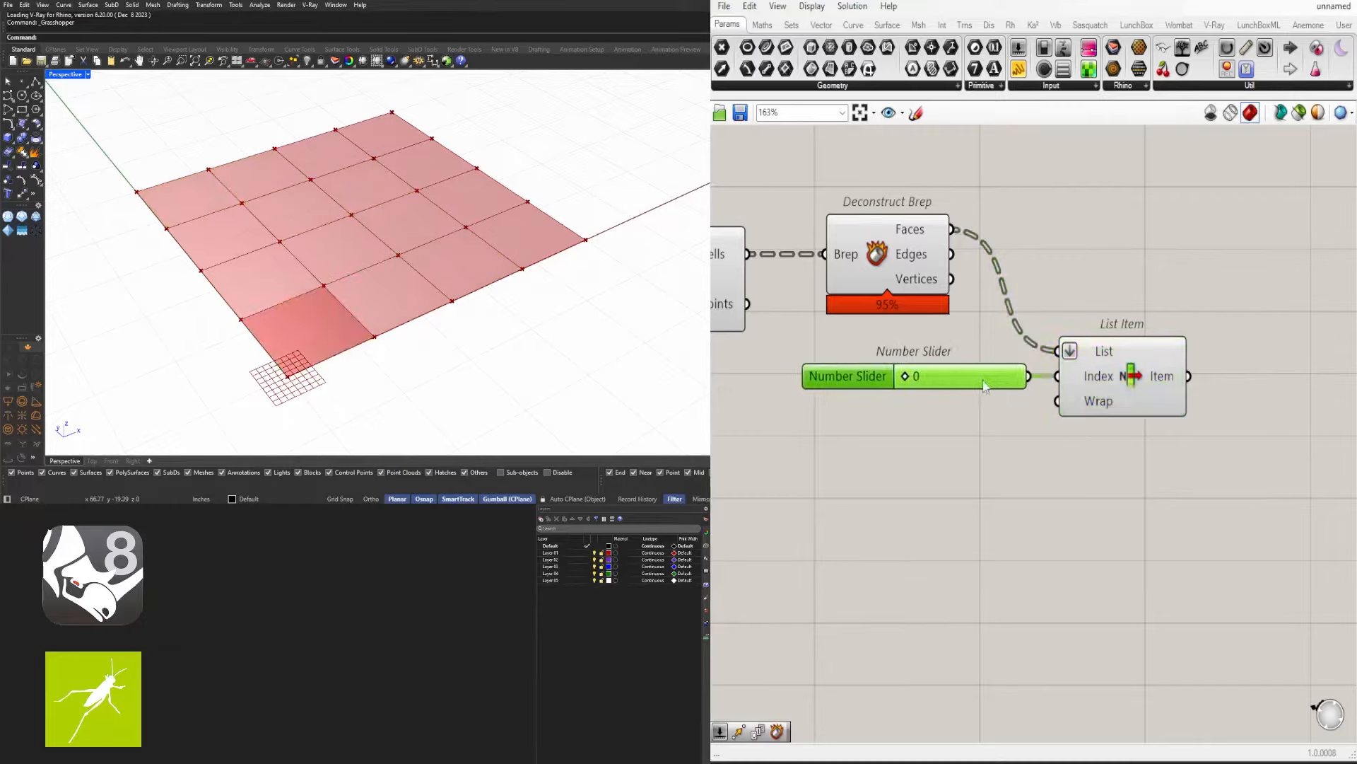
{"action": "key", "text": "Delete"}
{"action": "left_click", "coordinate": [1131, 394]}
{"action": "right_click_drag", "start_coordinate": [1187, 425], "coordinate": [1107, 402]}
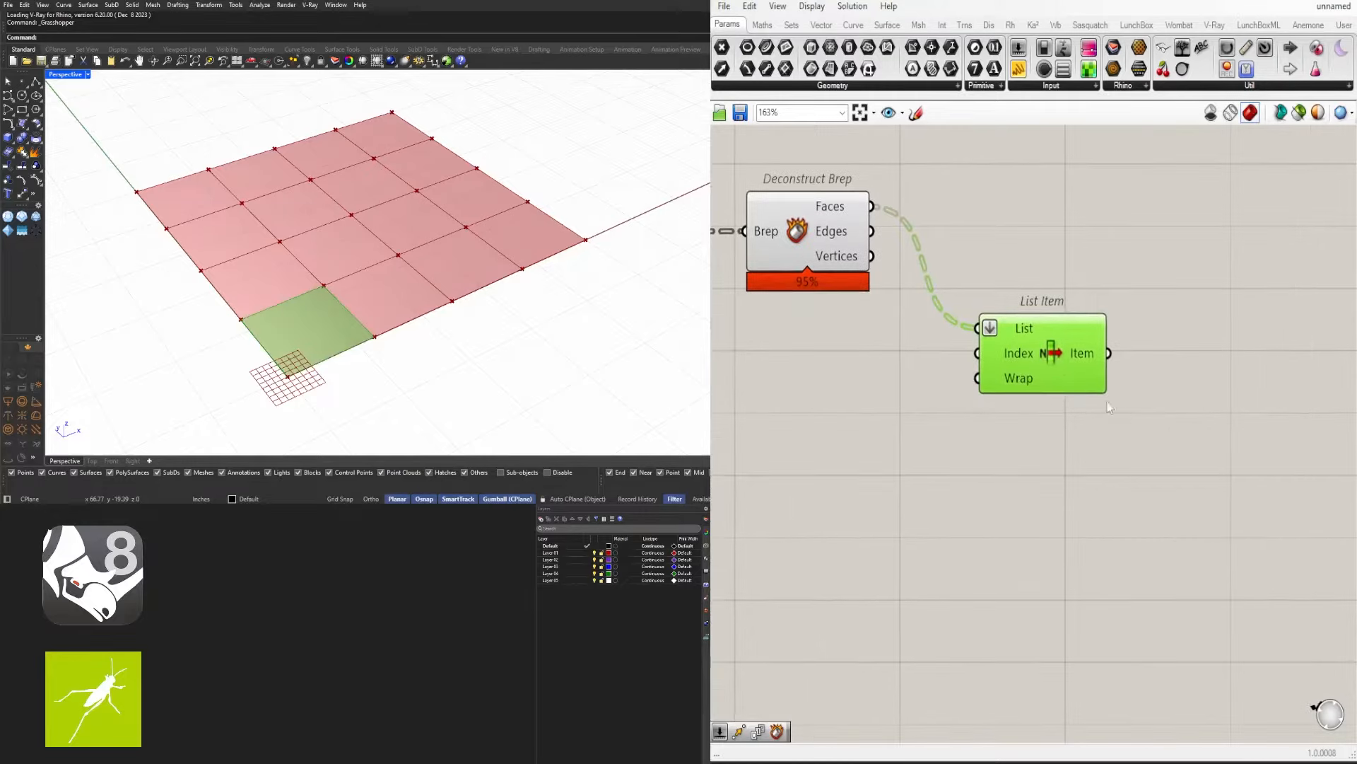
Turn off the viewport preview of the Square grid and Deconstruct Brep components so only the List Item's cell is displayed
{"action": "scroll", "coordinate": [1085, 367], "scroll_direction": "down", "scroll_amount": 1}
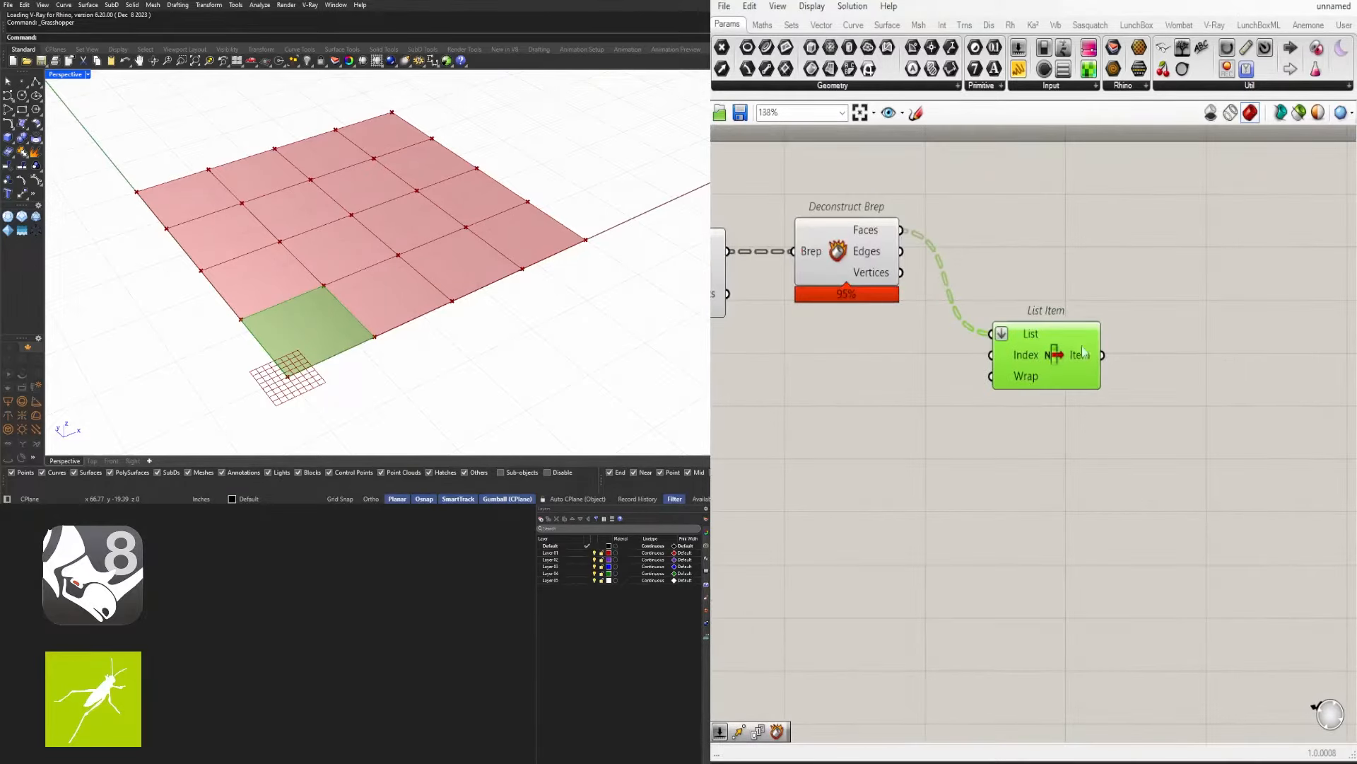
{"action": "right_click_drag", "start_coordinate": [943, 378], "coordinate": [1079, 397]}
{"action": "scroll", "coordinate": [1078, 397], "scroll_direction": "down", "scroll_amount": 1}
{"action": "left_click_drag", "start_coordinate": [1085, 401], "coordinate": [841, 244]}
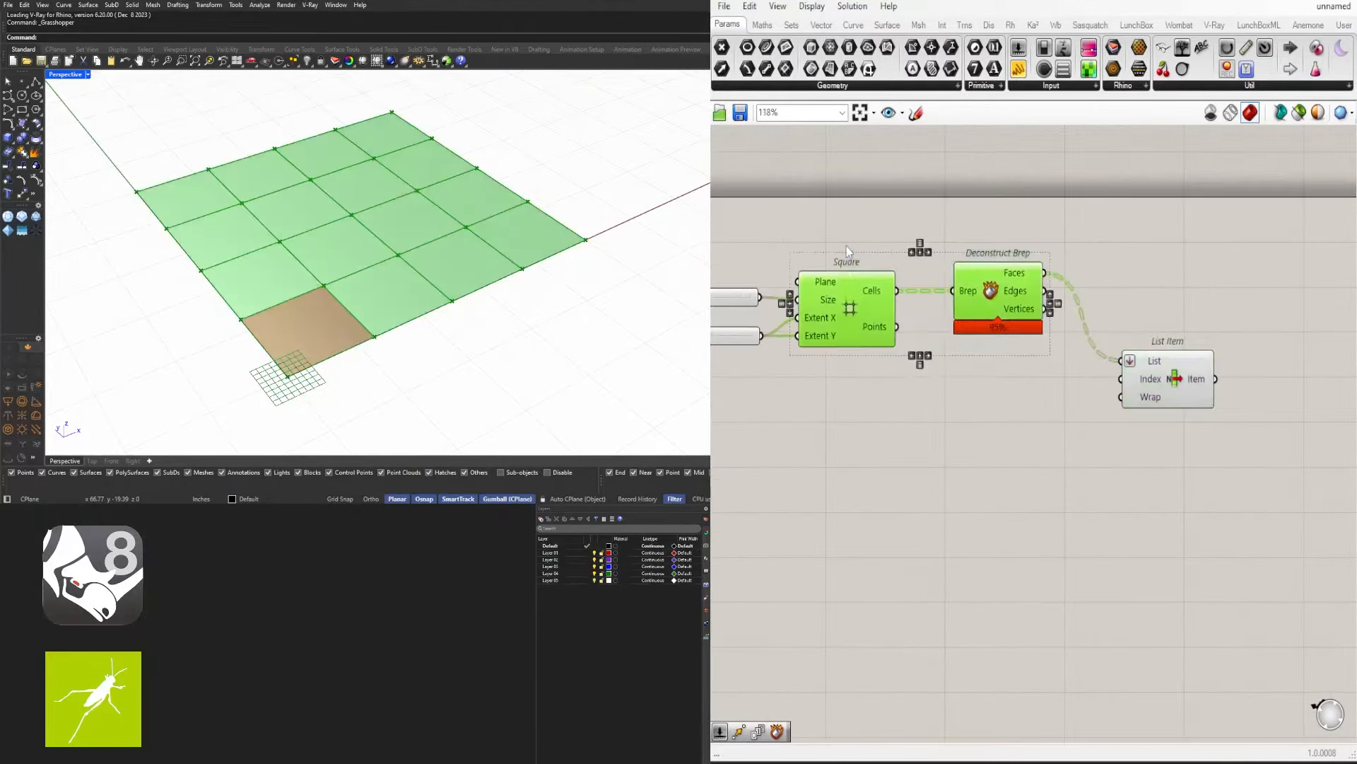
{"action": "middle_click", "coordinate": [884, 220]}
{"action": "left_click", "coordinate": [924, 178]}
{"action": "scroll", "coordinate": [1215, 549], "scroll_direction": "up", "scroll_amount": 2}
{"action": "left_click", "coordinate": [1154, 314]}
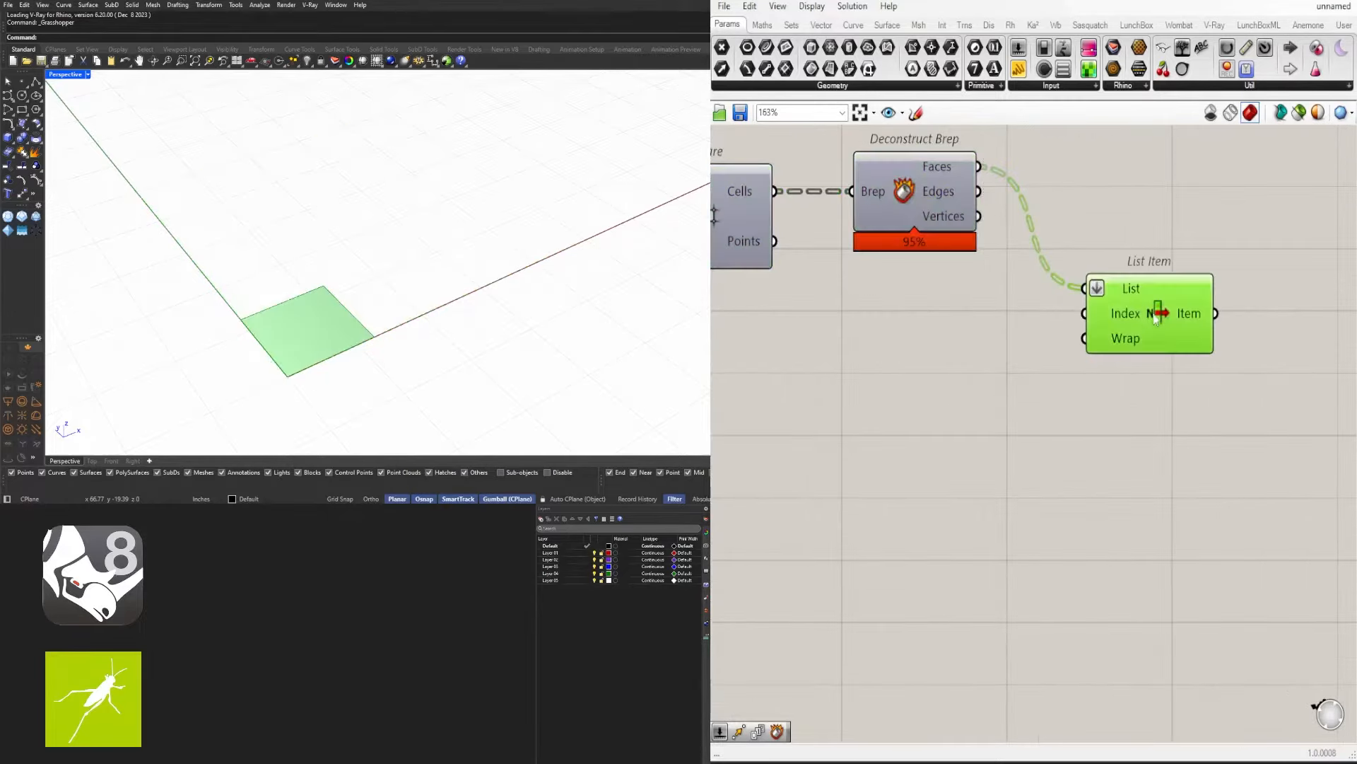
Move the List Item component up on the canvas, closer to Deconstruct Brep's level, and deselect it
{"action": "left_click_drag", "start_coordinate": [1157, 317], "coordinate": [1157, 275]}
{"action": "scroll", "coordinate": [1157, 275], "scroll_direction": "down", "scroll_amount": 1}
{"action": "scroll", "coordinate": [329, 338], "scroll_direction": "up", "scroll_amount": 1}
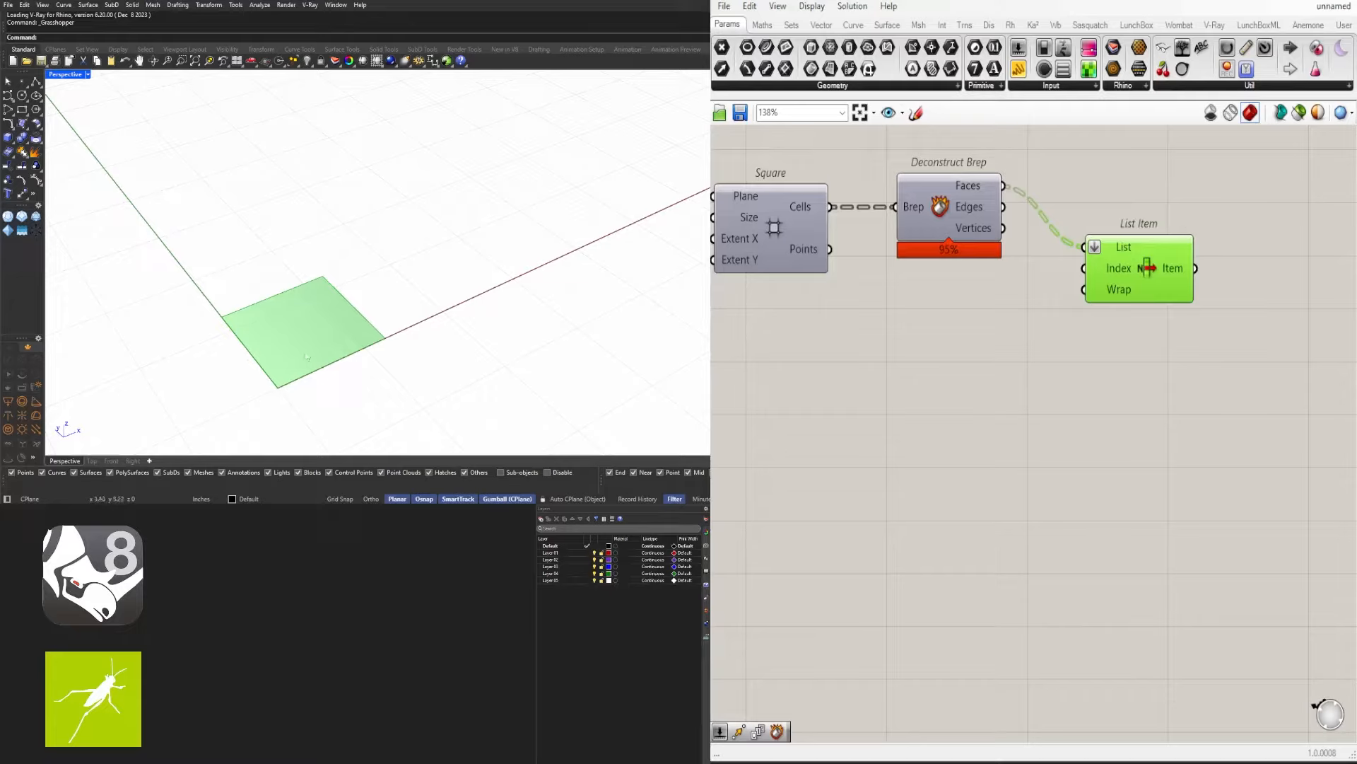
{"action": "left_click", "coordinate": [998, 391]}
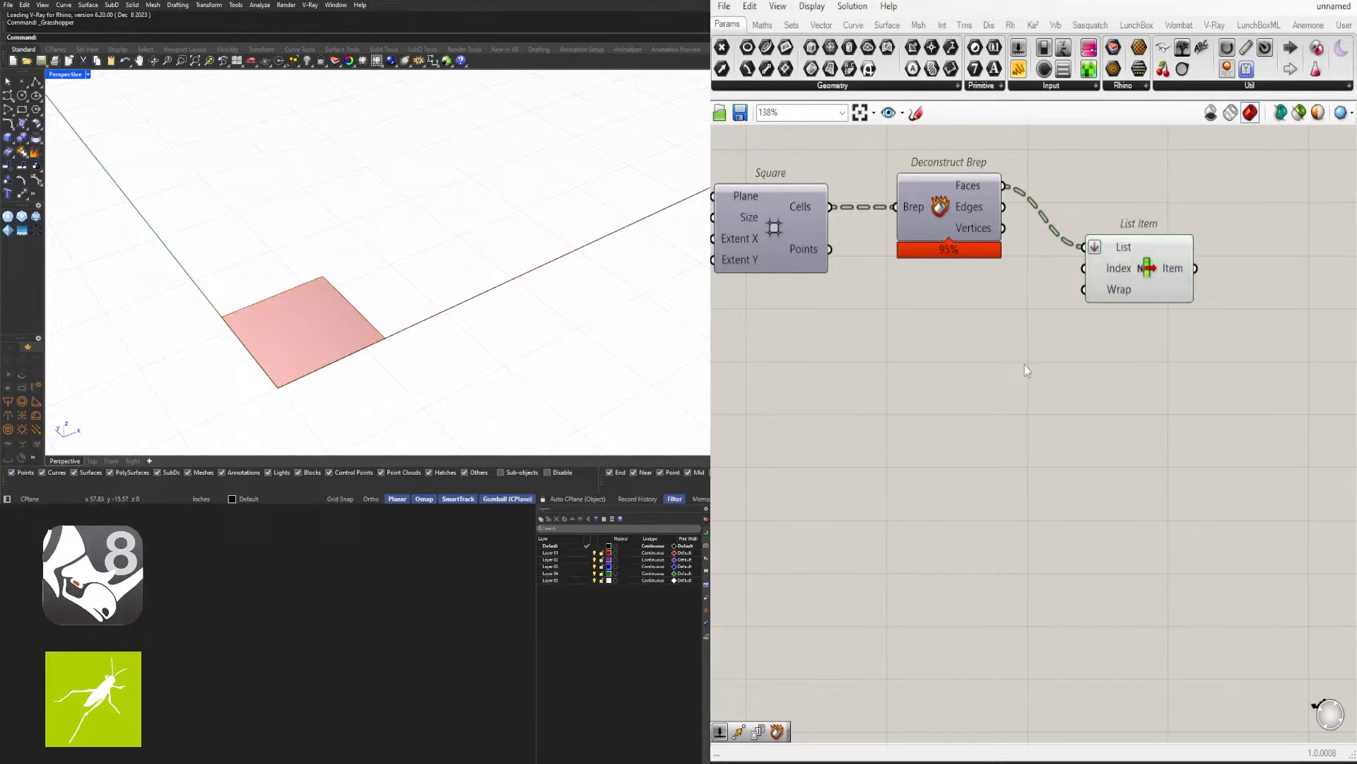
Add a second Deconstruct Brep after the List Item and wire the Item output to its Brep input
{"action": "scroll", "coordinate": [956, 244], "scroll_direction": "down", "scroll_amount": 2}
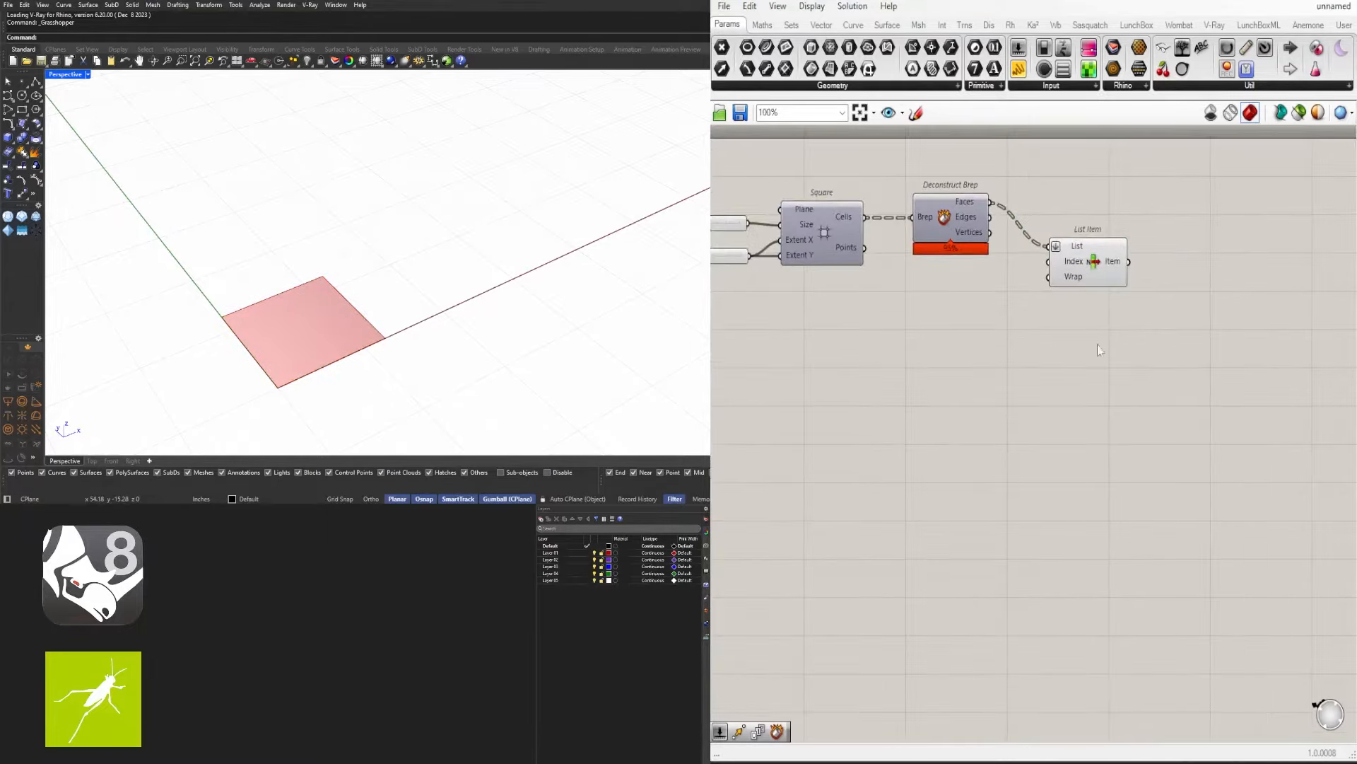
{"action": "double_click", "coordinate": [1107, 347]}
{"action": "type", "text": "DECO"}
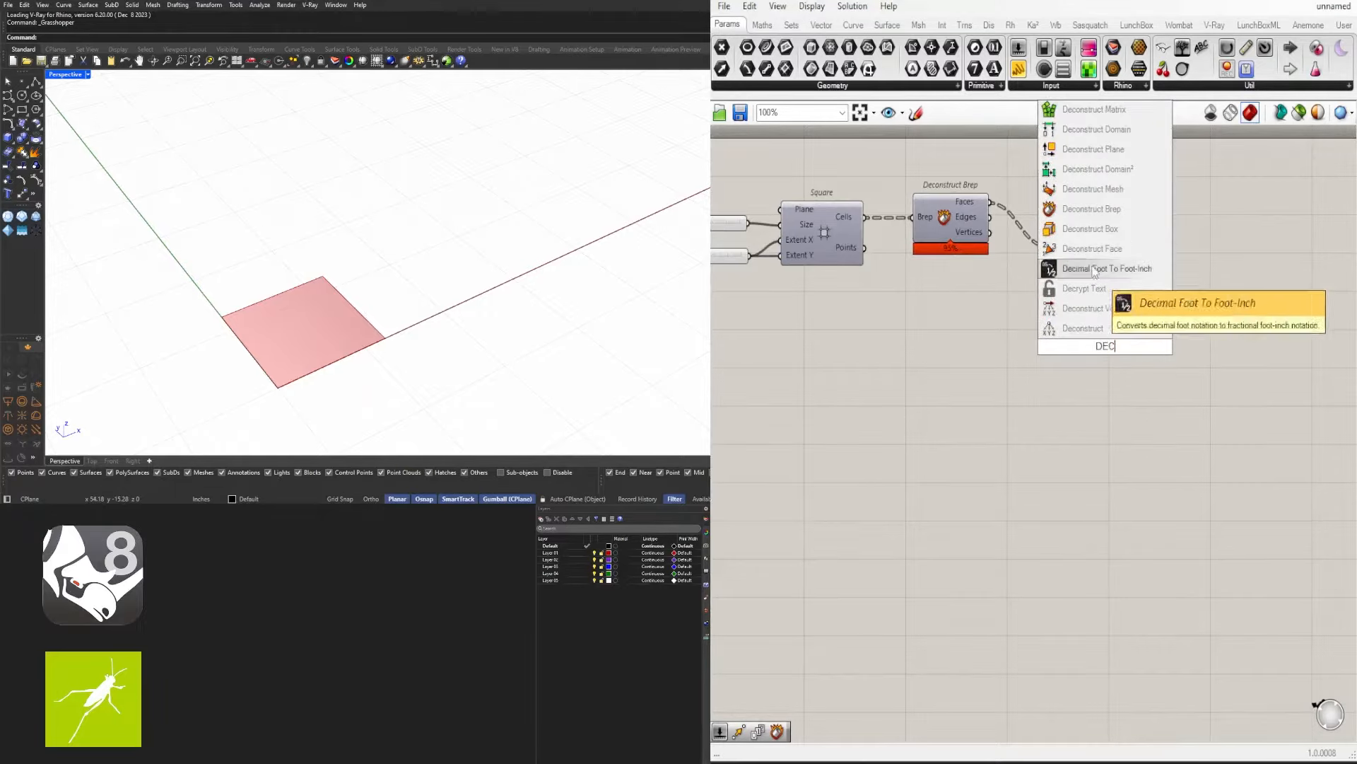
{"action": "left_click", "coordinate": [1105, 214]}
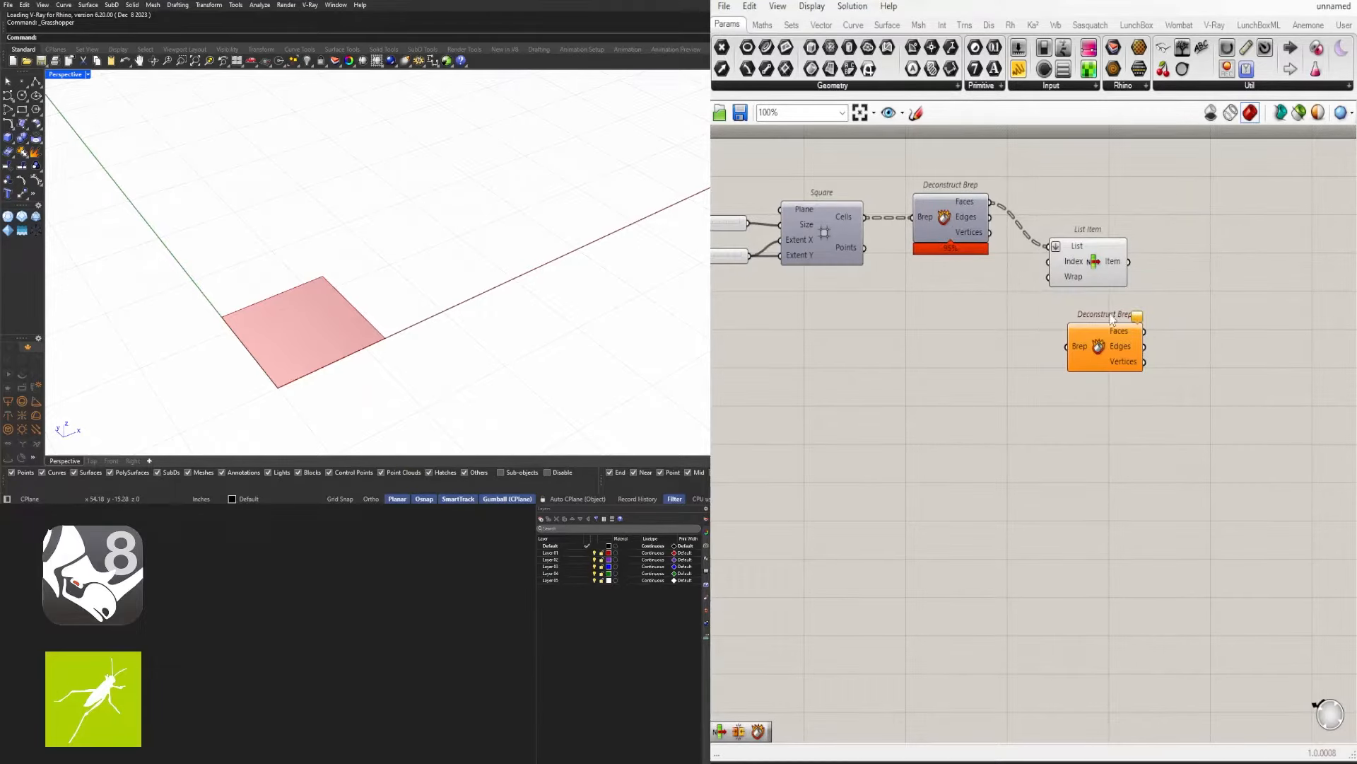
{"action": "left_click_drag", "start_coordinate": [1112, 318], "coordinate": [1209, 246]}
{"action": "left_click_drag", "start_coordinate": [1129, 262], "coordinate": [1203, 269]}
{"action": "left_click", "coordinate": [1230, 384]}
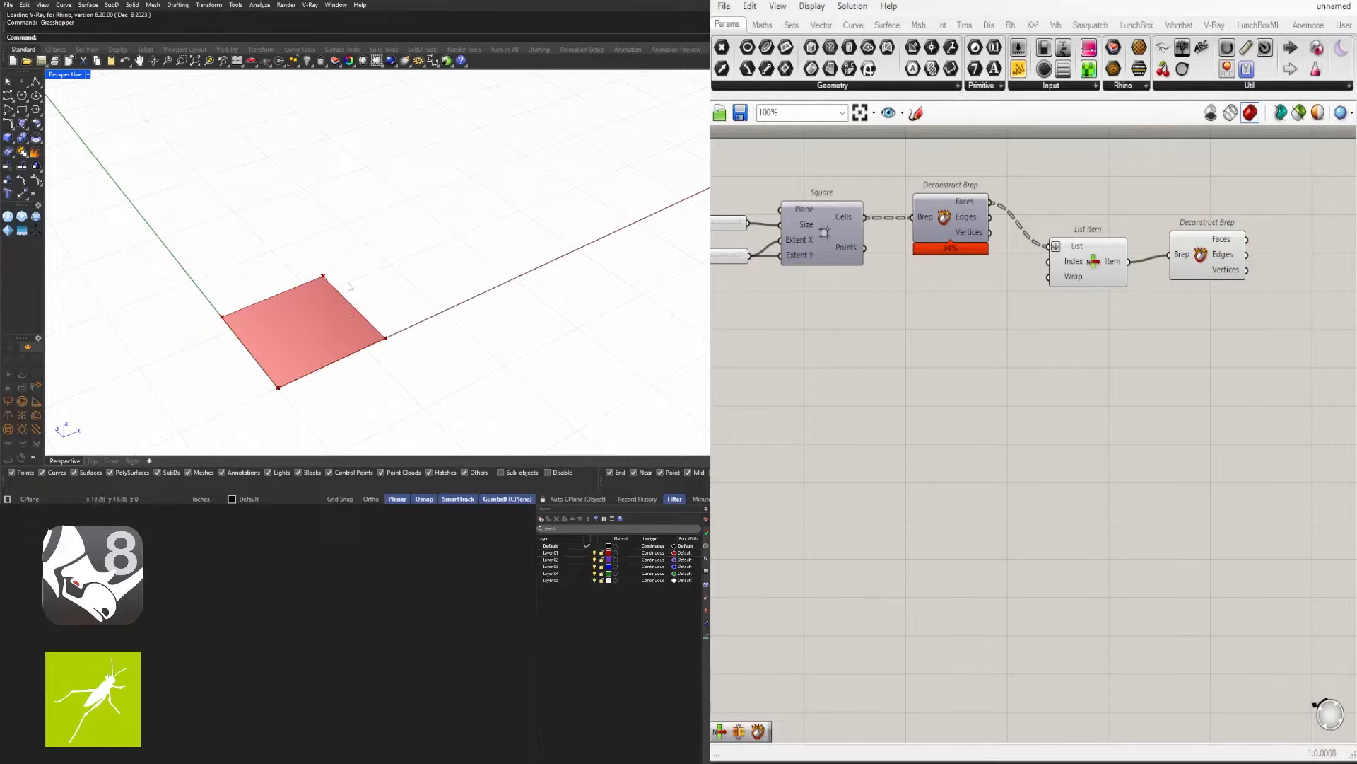
Shift the second Deconstruct Brep slightly farther from the List Item, level with it
{"action": "scroll", "coordinate": [1195, 241], "scroll_direction": "up", "scroll_amount": 3}
{"action": "left_click", "coordinate": [1160, 277]}
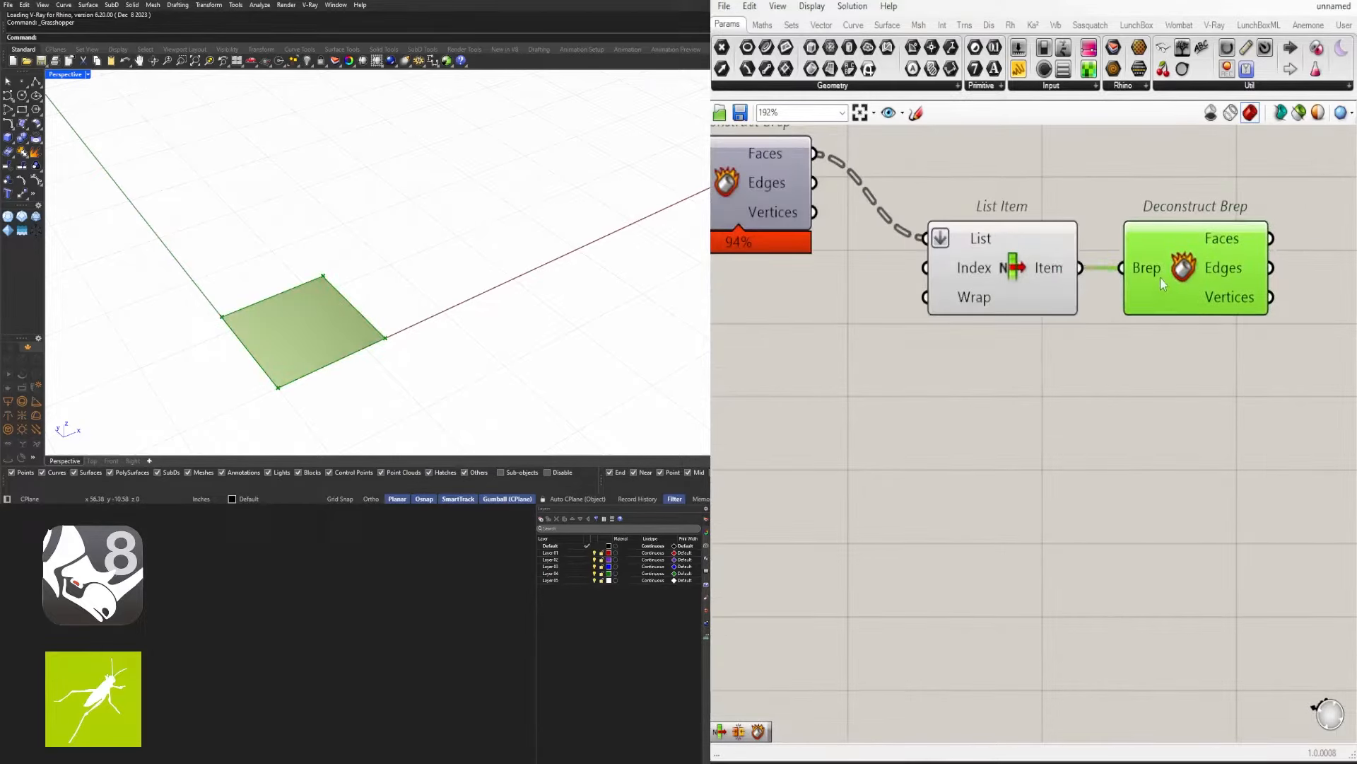
{"action": "left_click_drag", "start_coordinate": [1160, 277], "coordinate": [1168, 277]}
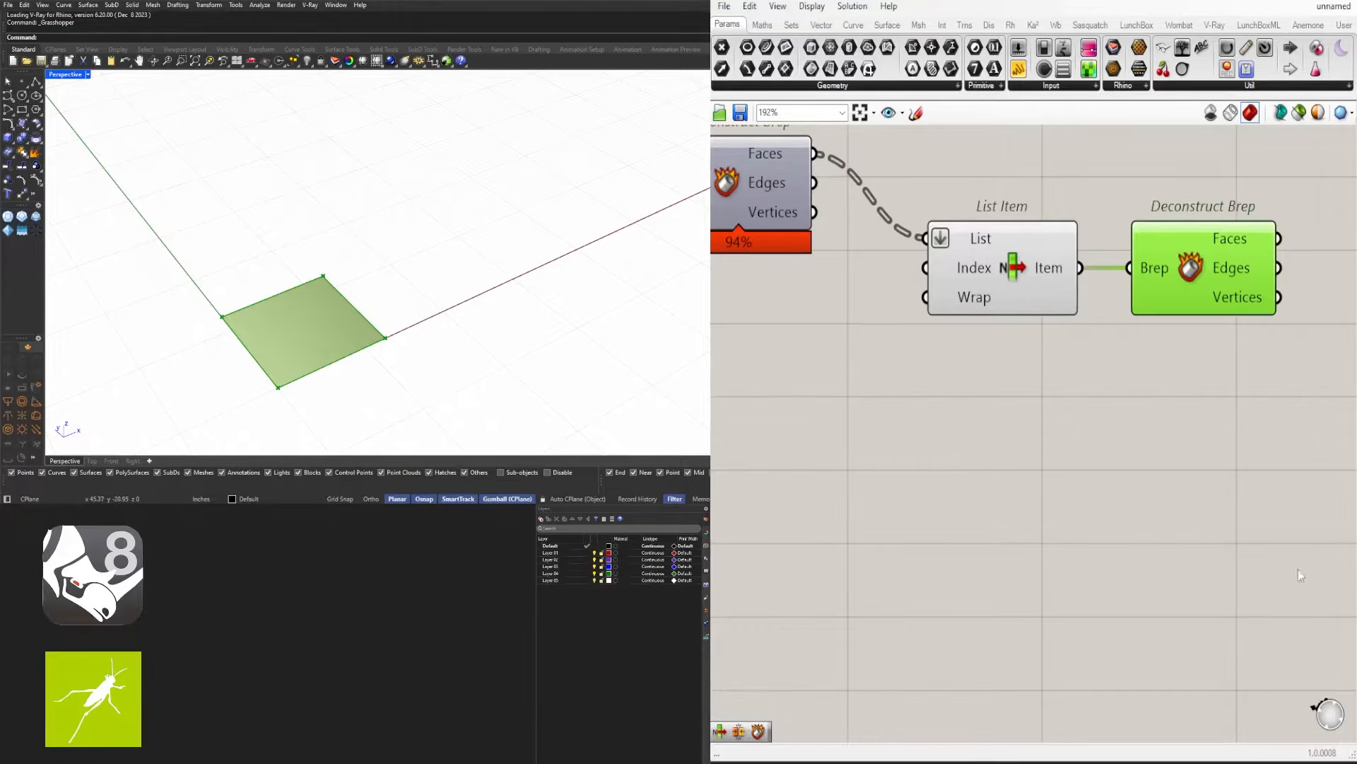
{"action": "right_click_drag", "start_coordinate": [1298, 570], "coordinate": [1085, 570]}
{"action": "scroll", "coordinate": [1067, 509], "scroll_direction": "down", "scroll_amount": 1}
{"action": "left_click", "coordinate": [1060, 460]}
{"action": "left_click", "coordinate": [1054, 342]}
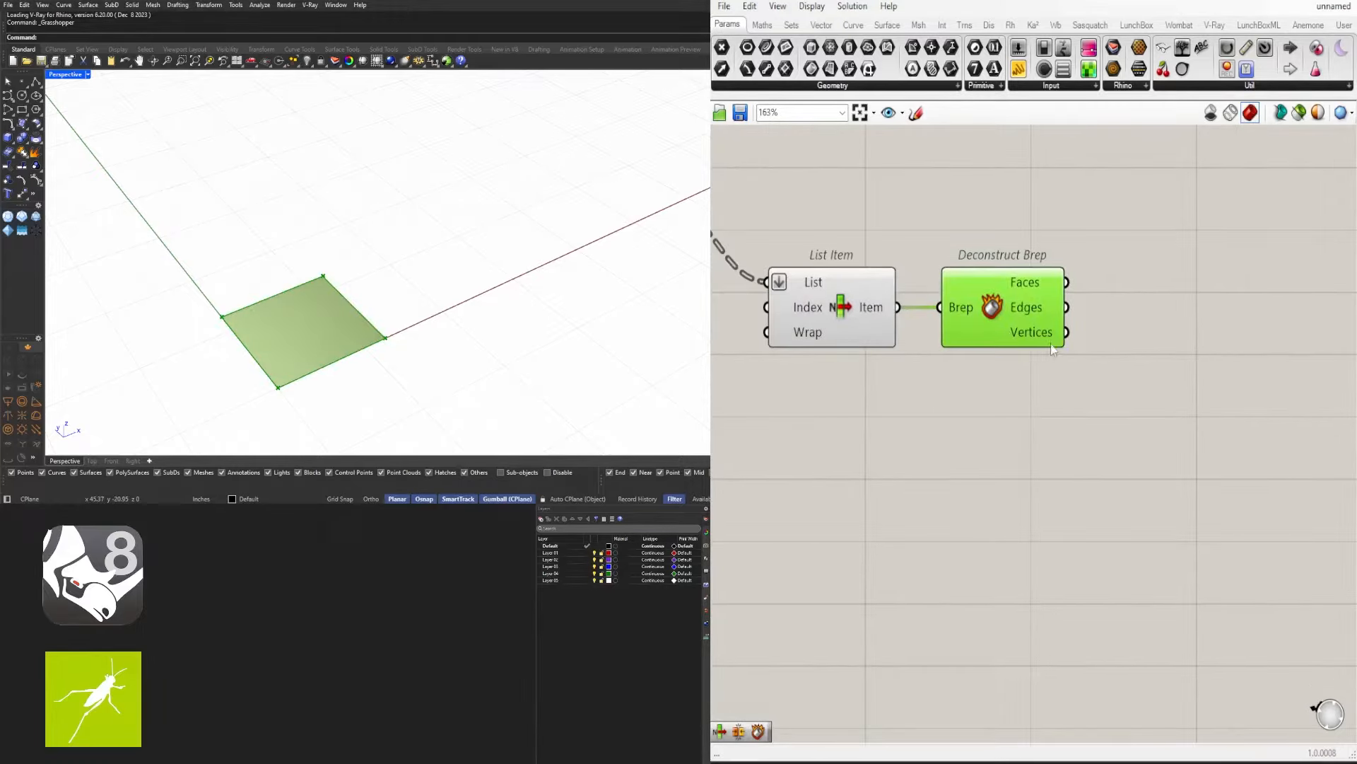
Add another List Item and feed its List input from the second Deconstruct Brep's Edges output instead of Vertices
{"action": "double_click", "coordinate": [1202, 377]}
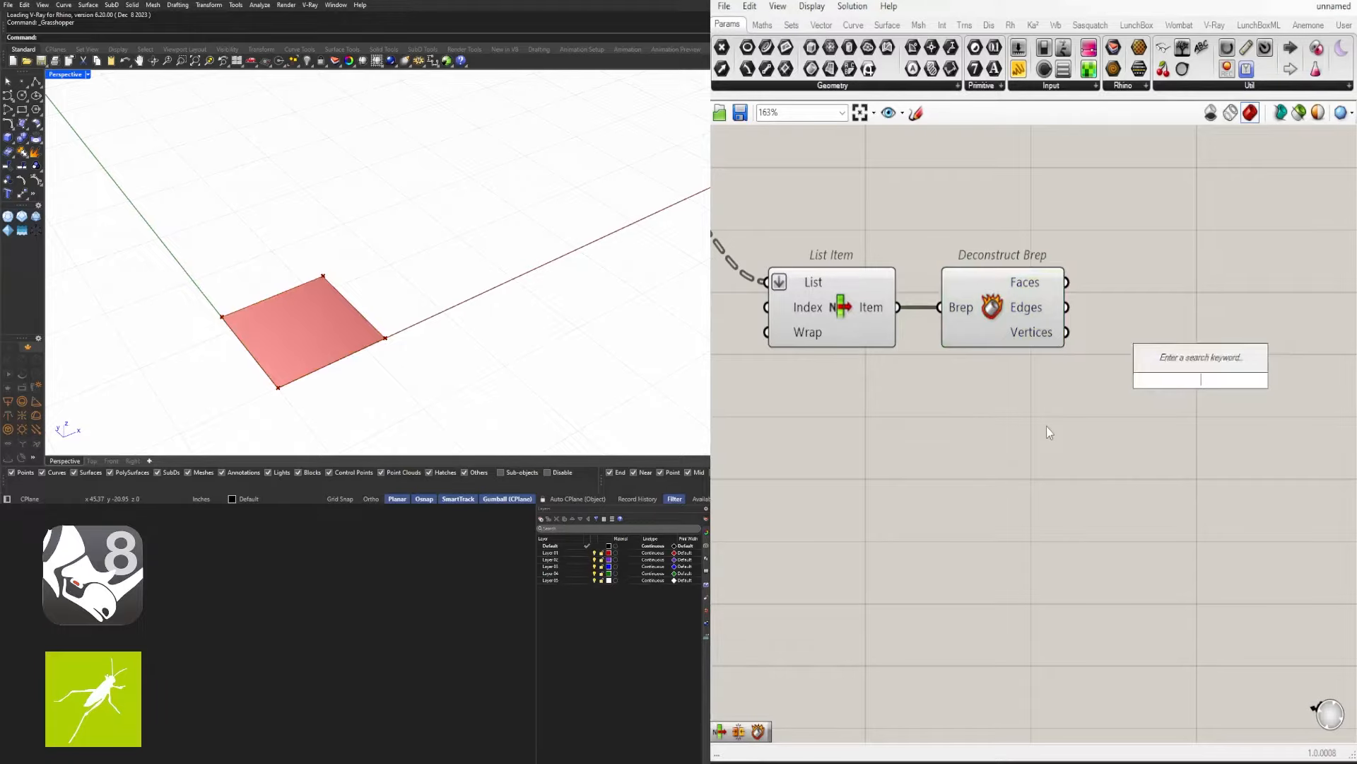
{"action": "type", "text": "ITEM"}
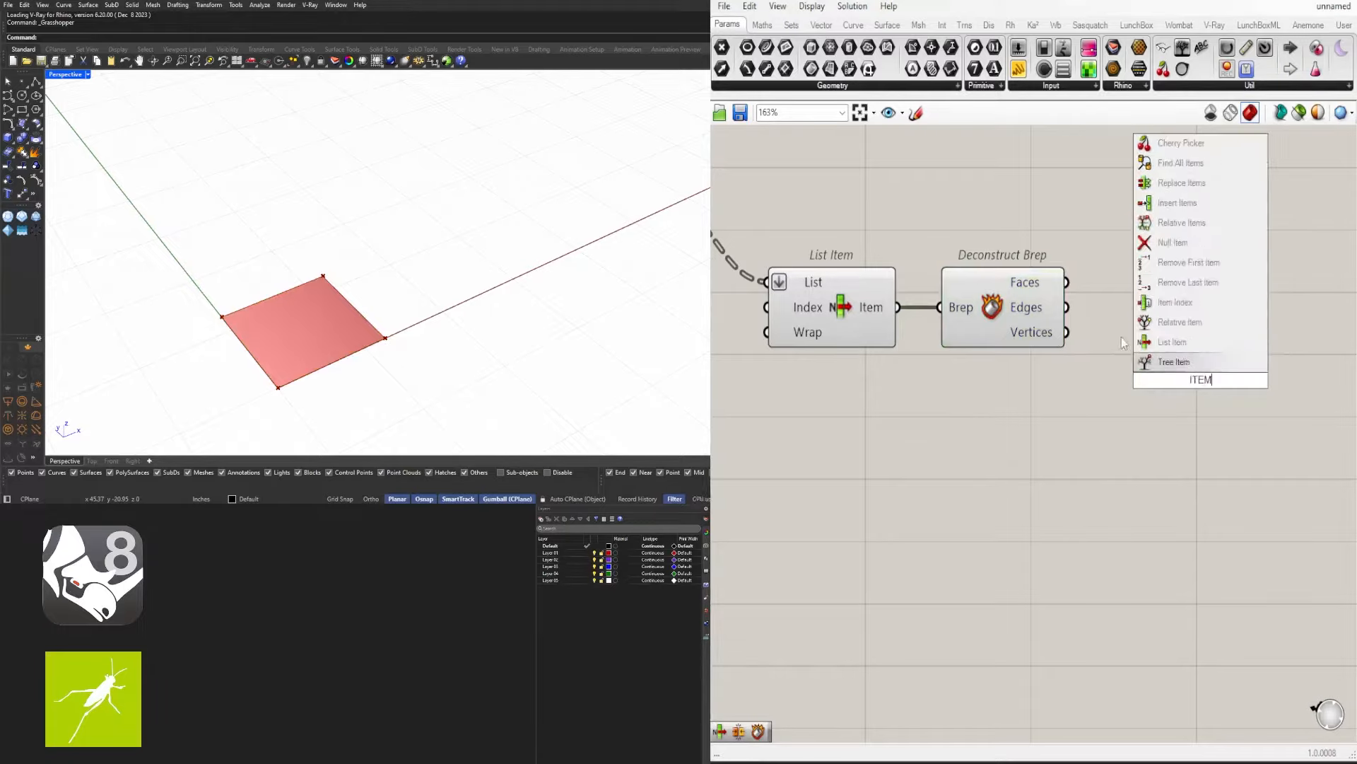
{"action": "left_click", "coordinate": [1149, 342]}
{"action": "left_click_drag", "start_coordinate": [1066, 331], "coordinate": [1162, 359]}
{"action": "left_click", "coordinate": [1158, 367]}
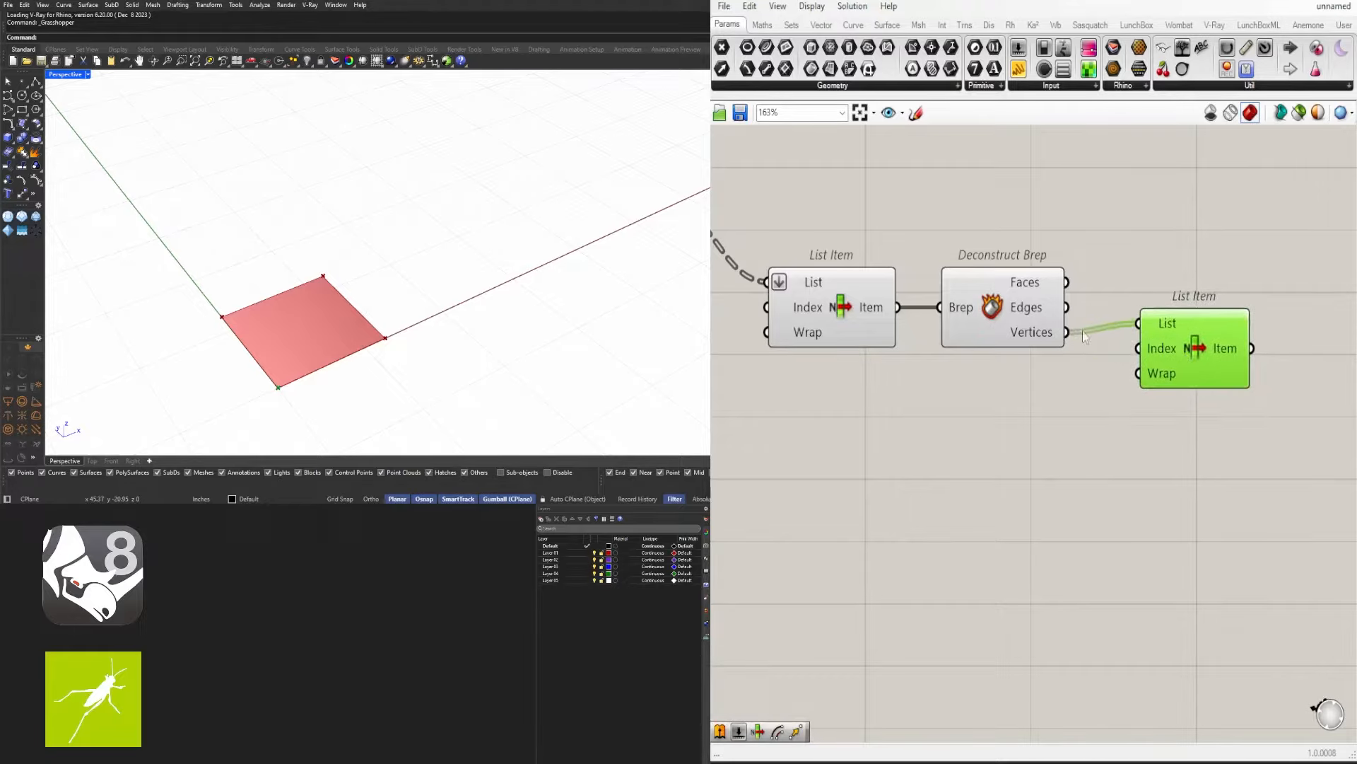
{"action": "left_click_drag", "start_coordinate": [1066, 307], "coordinate": [1183, 387]}
Turn off the previews of the second Deconstruct Brep and the List Item that isolates the cell
{"action": "left_click", "coordinate": [1042, 433]}
{"action": "left_click_drag", "start_coordinate": [1043, 425], "coordinate": [1002, 252]}
{"action": "middle_click", "coordinate": [1002, 252]}
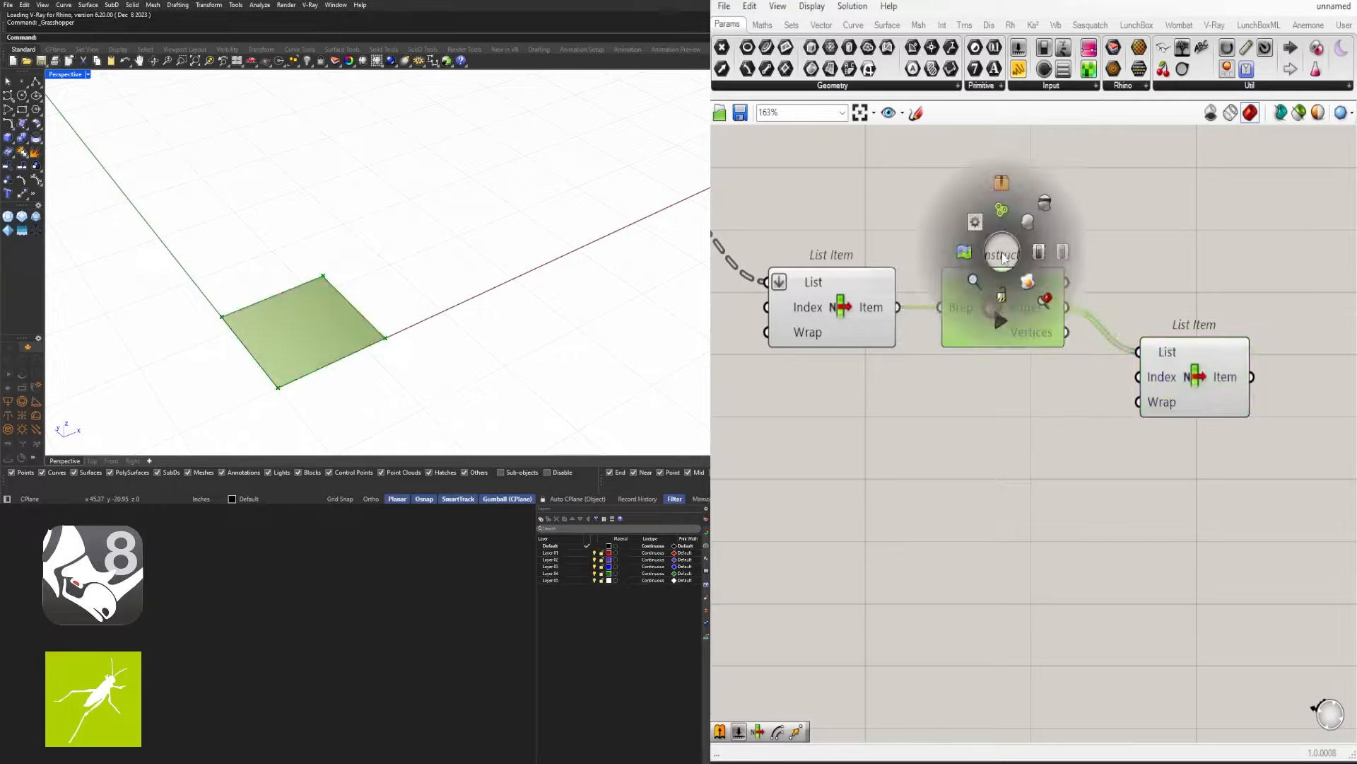
{"action": "left_click", "coordinate": [1186, 375]}
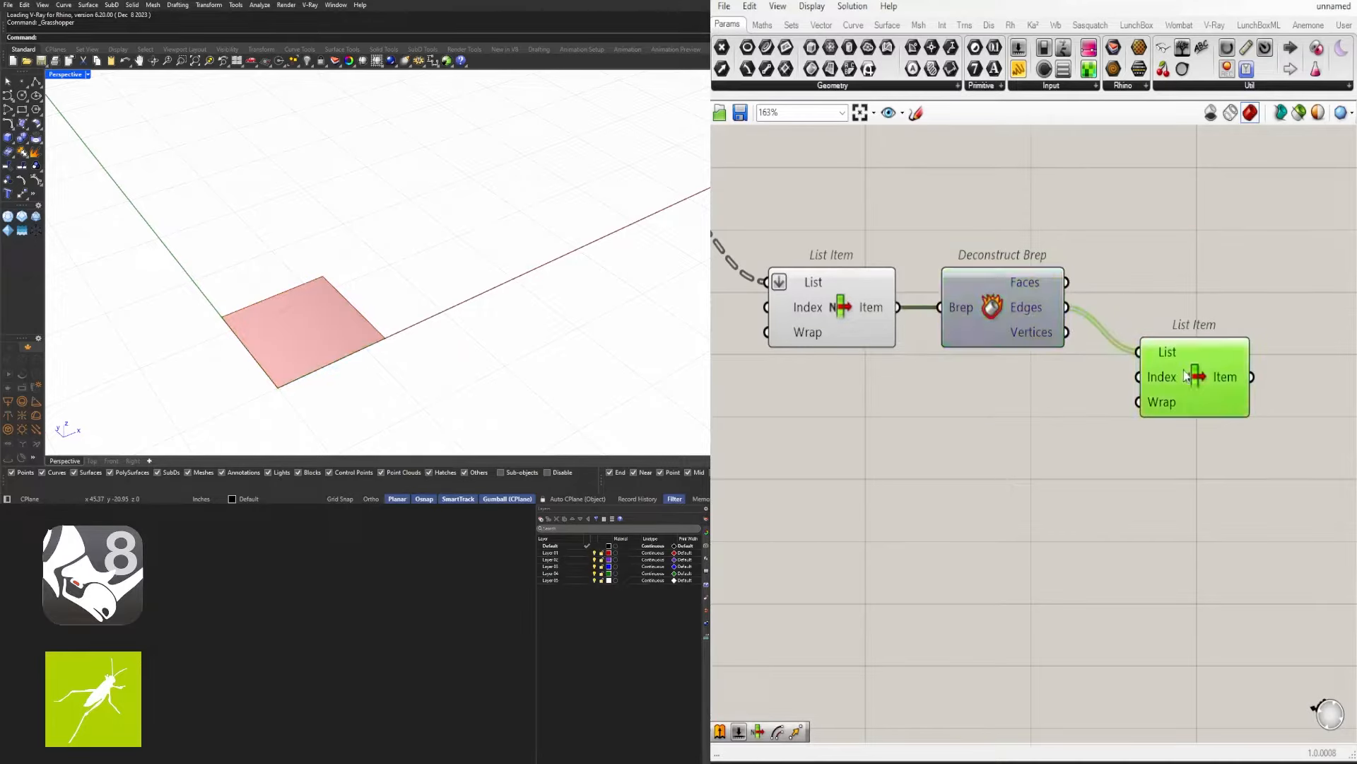
{"action": "left_click_drag", "start_coordinate": [975, 415], "coordinate": [881, 247]}
{"action": "left_click", "coordinate": [879, 239]}
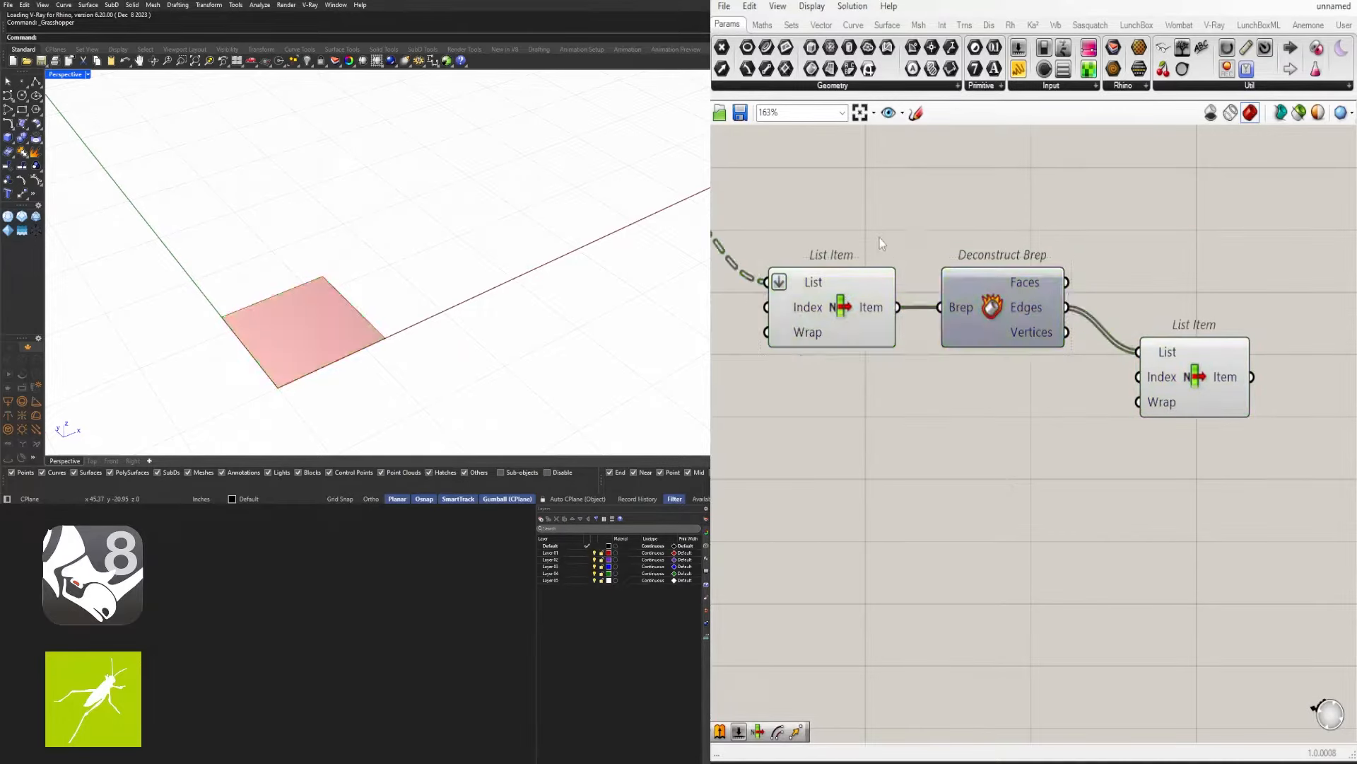
{"action": "left_click", "coordinate": [820, 282]}
{"action": "middle_click", "coordinate": [826, 282]}
{"action": "left_click", "coordinate": [864, 235]}
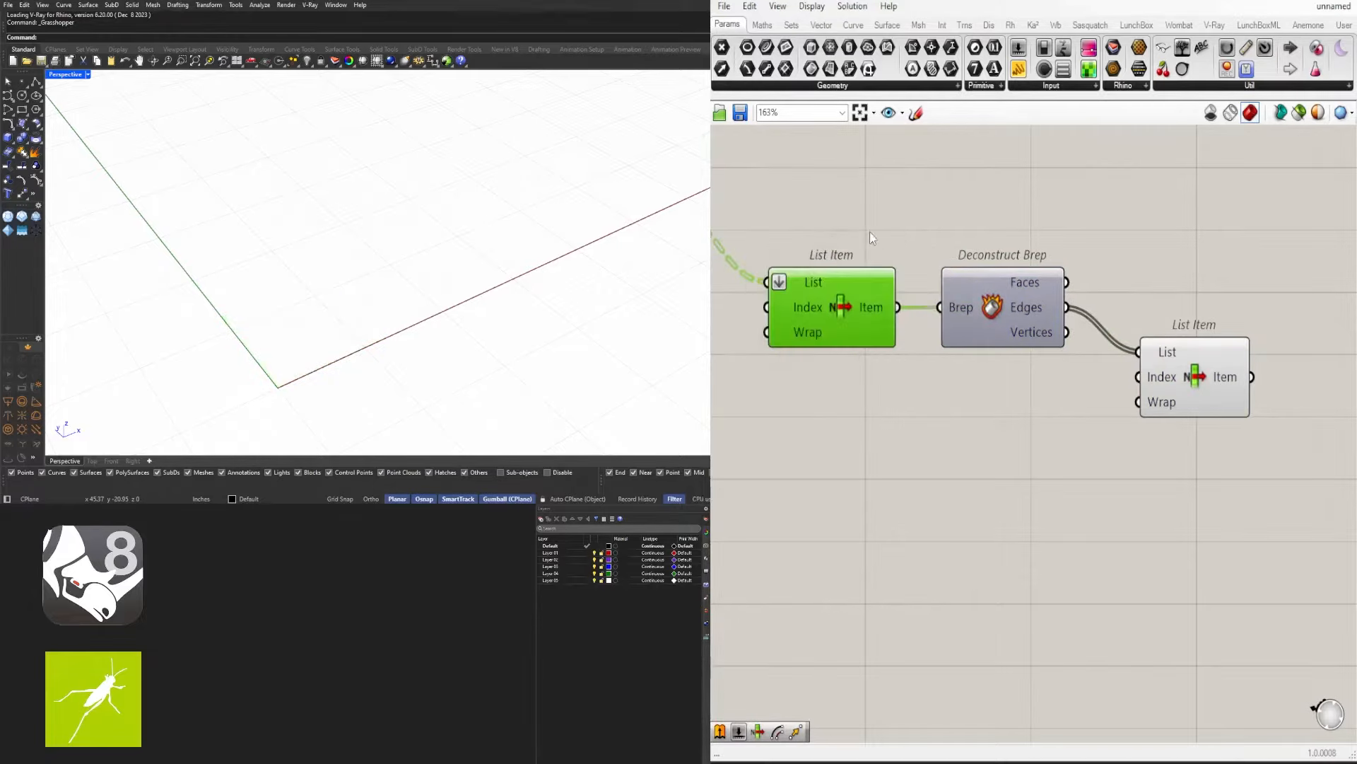
Add a Divide Curve component and wire the edge List Item's Item output to its Curve input
{"action": "right_click_drag", "start_coordinate": [1119, 340], "coordinate": [841, 330]}
{"action": "left_click", "coordinate": [924, 354]}
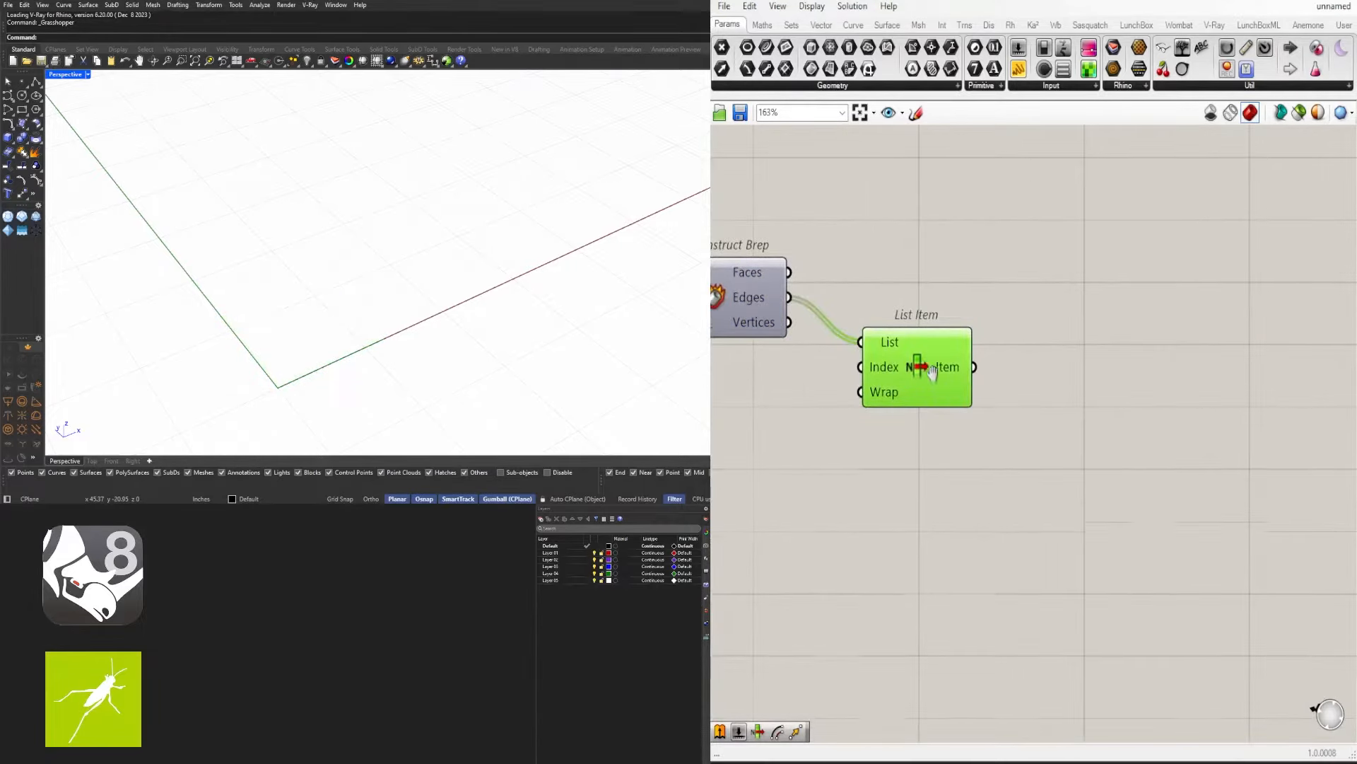
{"action": "right_click_drag", "start_coordinate": [929, 393], "coordinate": [1028, 310]}
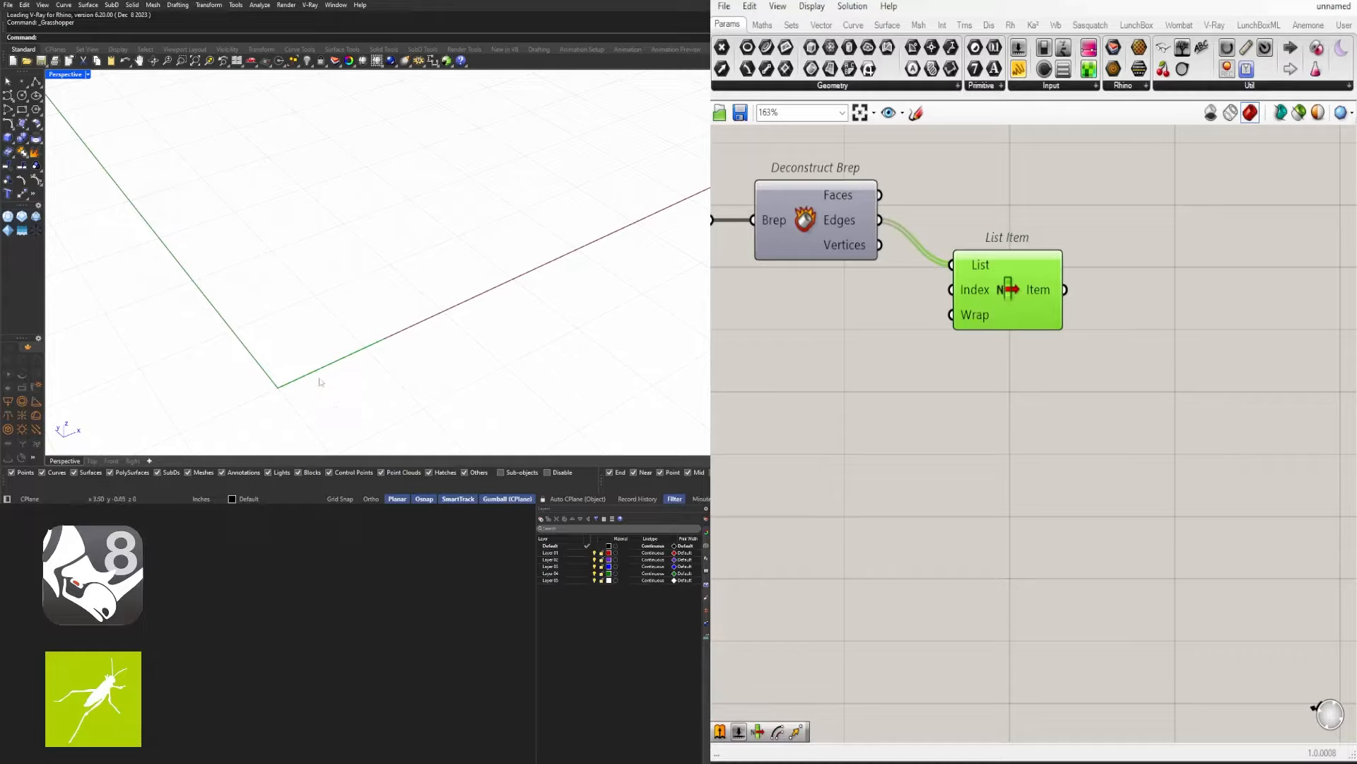
{"action": "double_click", "coordinate": [1206, 390]}
{"action": "type", "text": "DIVI"}
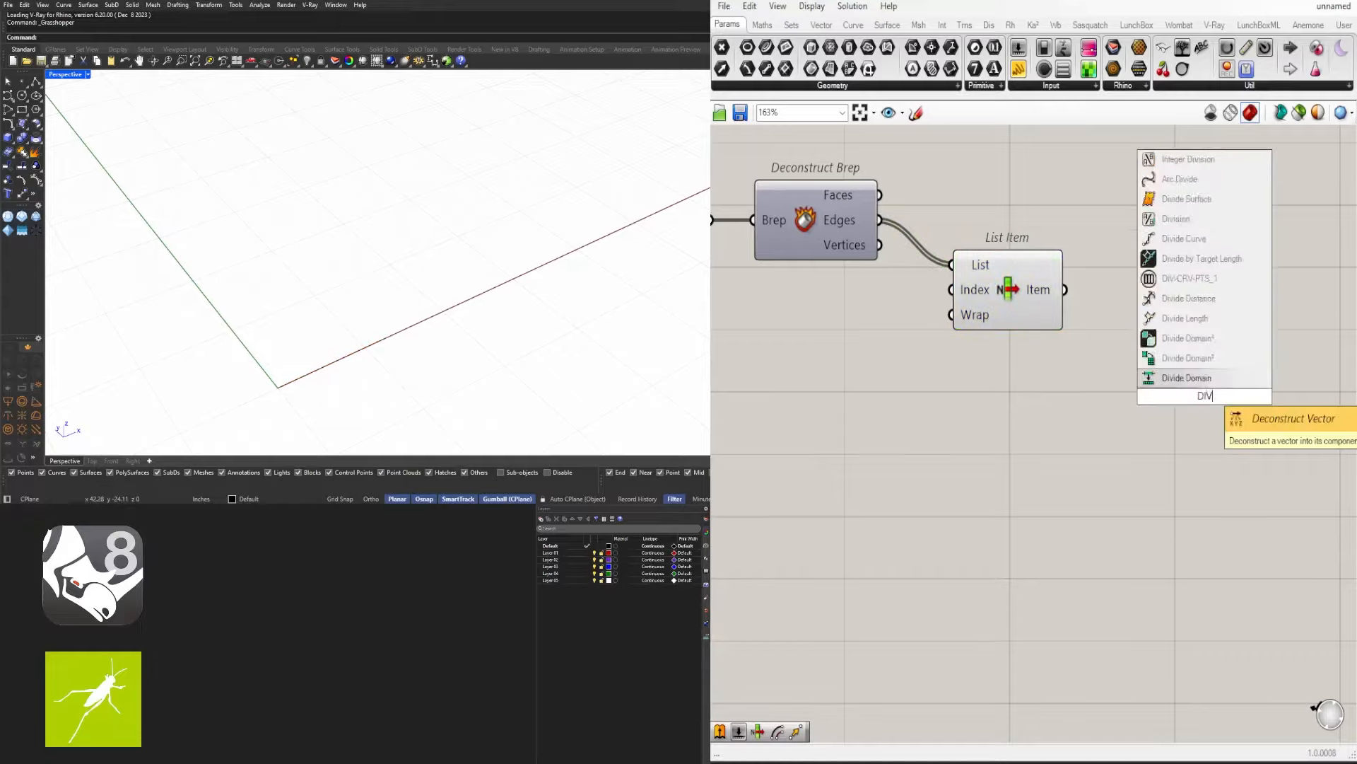
{"action": "key", "text": "Return"}
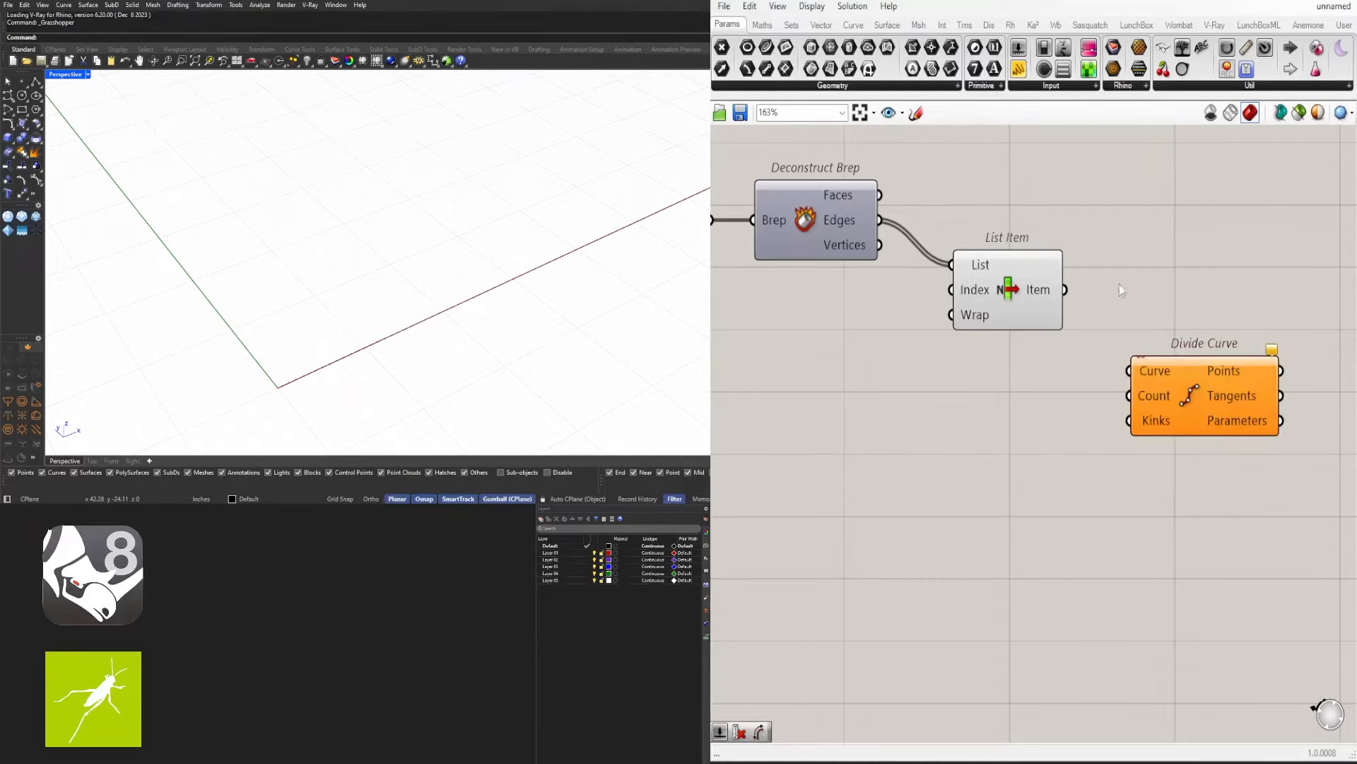
{"action": "left_click_drag", "start_coordinate": [1066, 290], "coordinate": [1130, 370]}
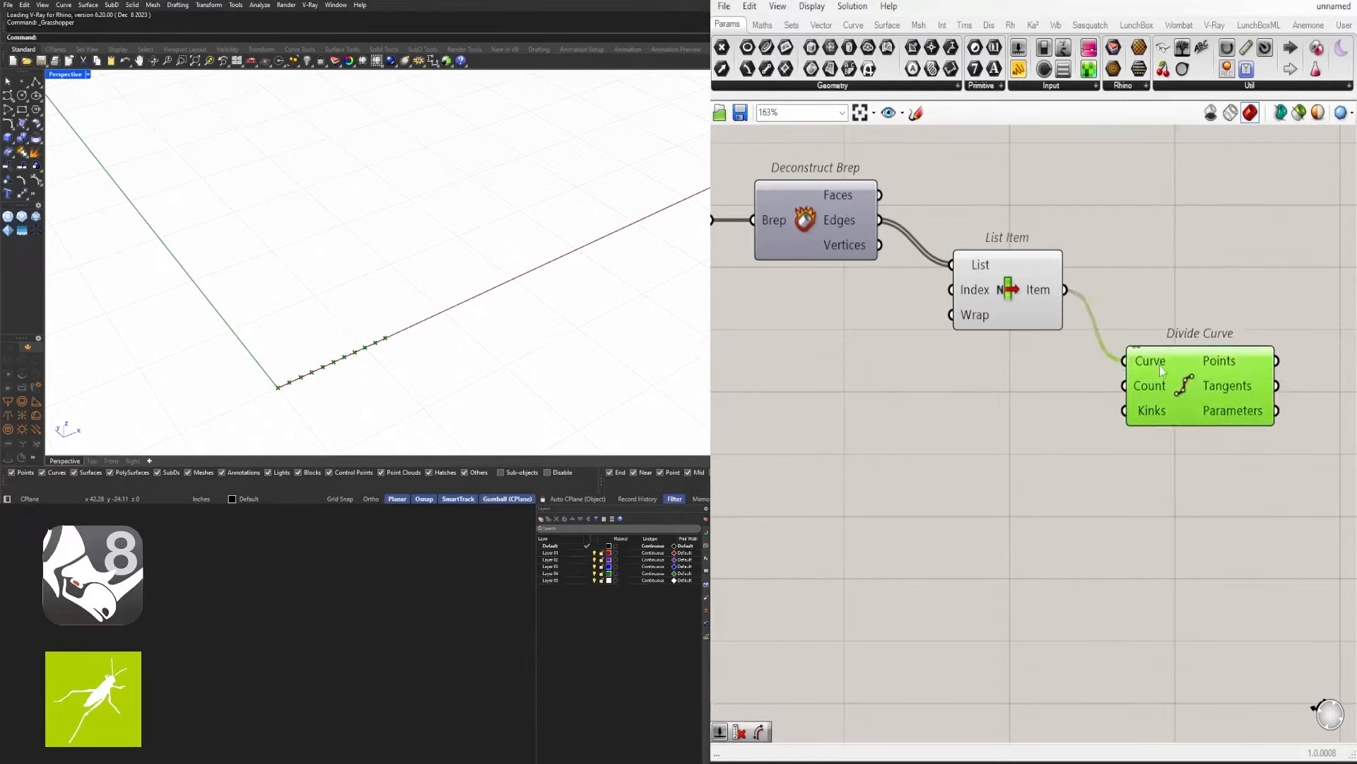
Create a number slider starting at 6, wire it to Divide Curve's Count input and set it to 7
{"action": "double_click", "coordinate": [960, 401]}
{"action": "type", "text": "6"}
{"action": "key", "text": "Return"}
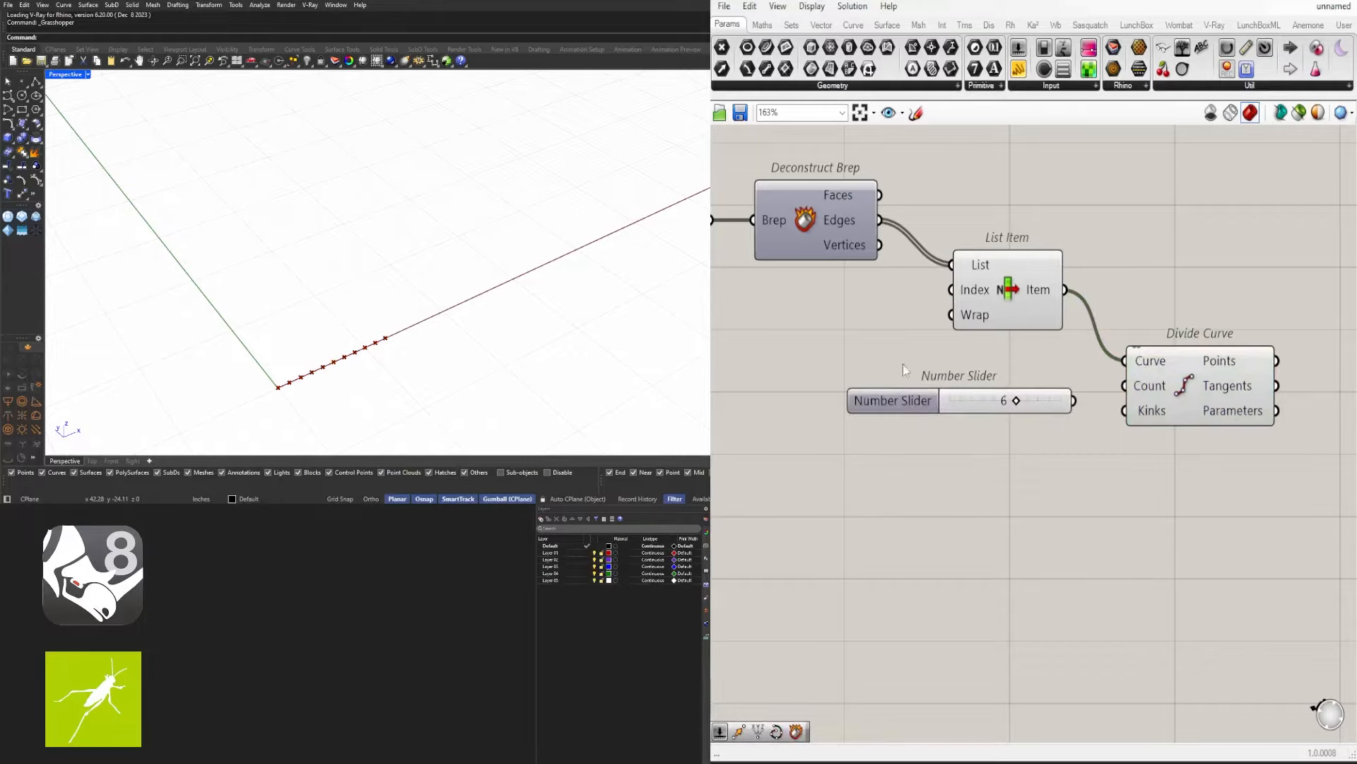
{"action": "left_click_drag", "start_coordinate": [1073, 400], "coordinate": [1125, 386]}
{"action": "left_click", "coordinate": [1054, 402]}
{"action": "scroll", "coordinate": [1018, 396], "scroll_direction": "up", "scroll_amount": 4}
{"action": "mouse_move", "coordinate": [1030, 386]}
{"action": "left_mouse_down"}
{"action": "mouse_move", "coordinate": [988, 393]}
{"action": "mouse_move", "coordinate": [1054, 385]}
{"action": "left_mouse_up"}
{"action": "scroll", "coordinate": [1021, 504], "scroll_direction": "down", "scroll_amount": 5}
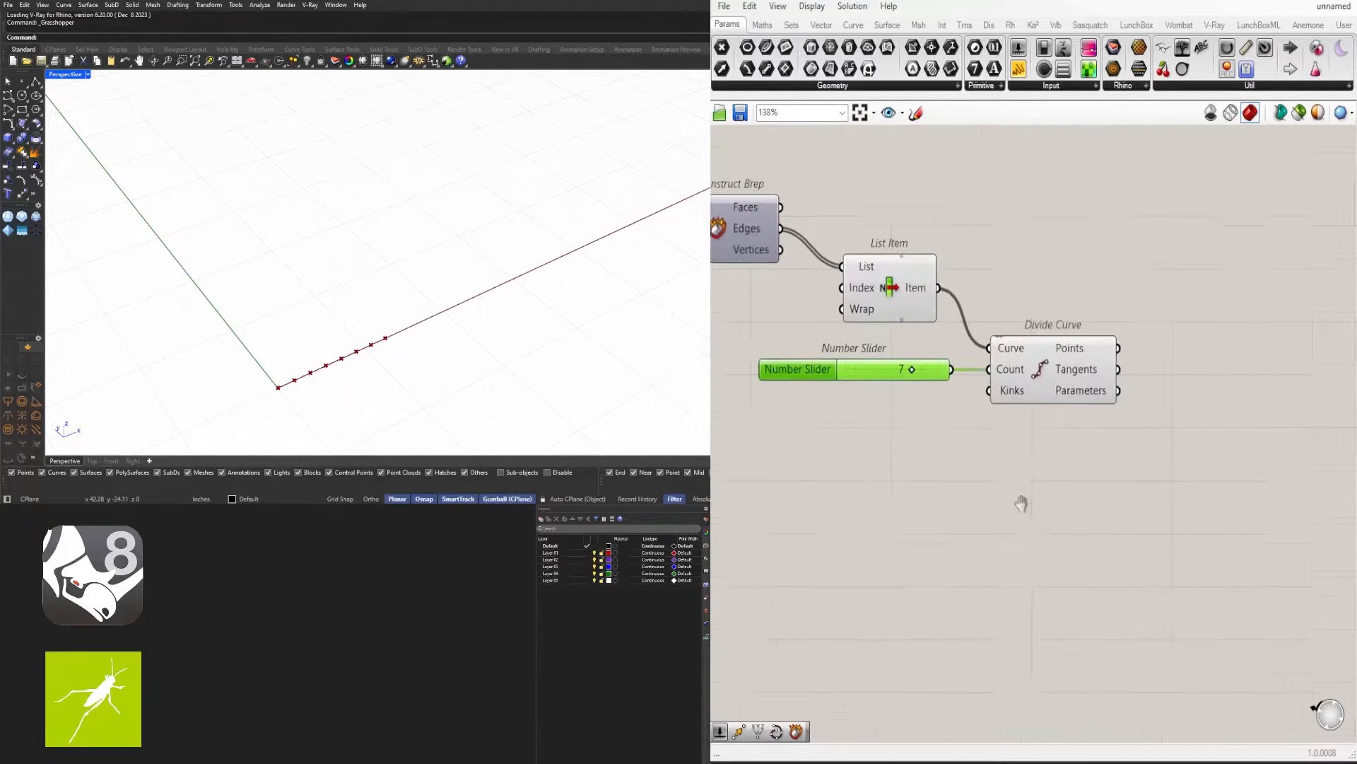
{"action": "right_click_drag", "start_coordinate": [1022, 504], "coordinate": [972, 494]}
{"action": "left_click", "coordinate": [1004, 368]}
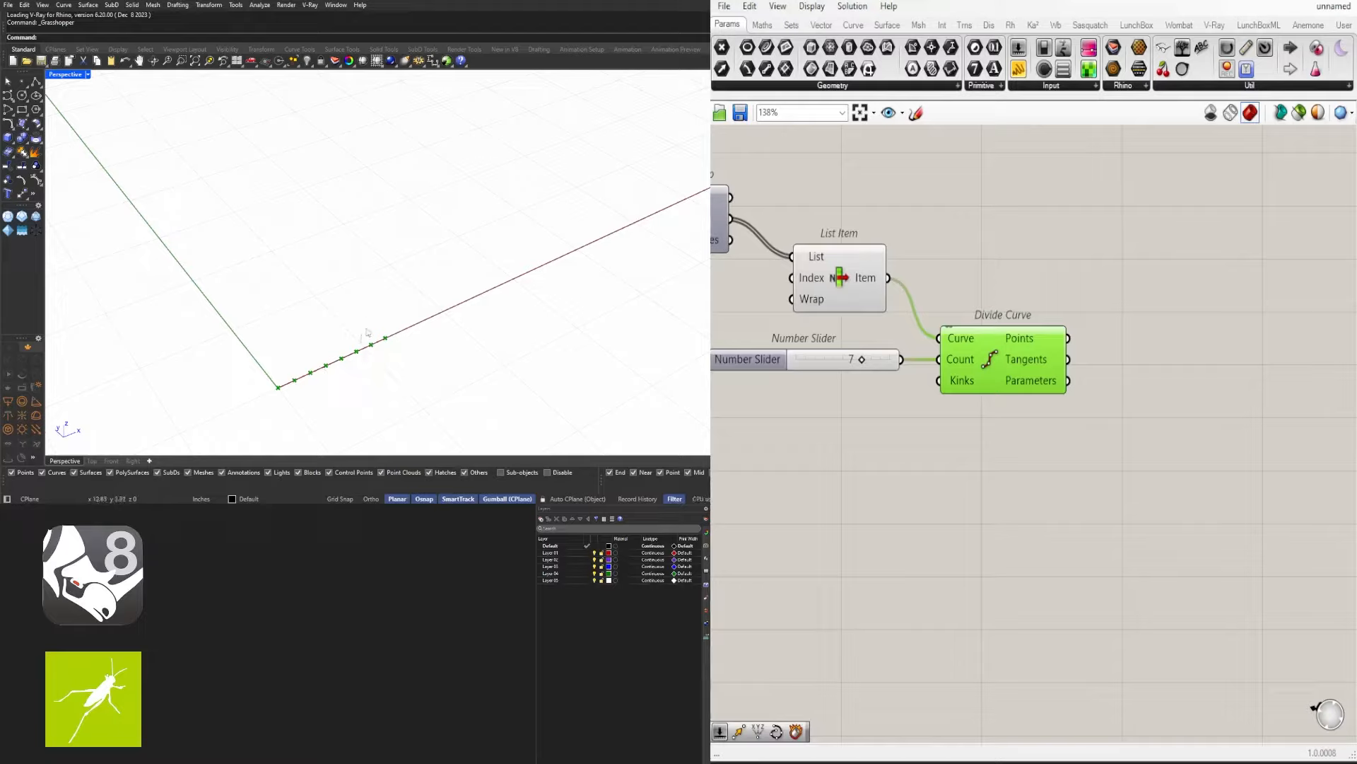
Move the Divide Curve component and its number slider together to a lower spot on the canvas
{"action": "left_click", "coordinate": [1028, 528]}
{"action": "left_click", "coordinate": [865, 279]}
{"action": "left_click_drag", "start_coordinate": [1095, 516], "coordinate": [864, 343]}
{"action": "left_click_drag", "start_coordinate": [1007, 357], "coordinate": [1081, 473]}
{"action": "left_click", "coordinate": [872, 295]}
Add an Offset Curve component above Divide Curve and wire the edge List Item's Item output to its Curve input
{"action": "double_click", "coordinate": [1107, 344]}
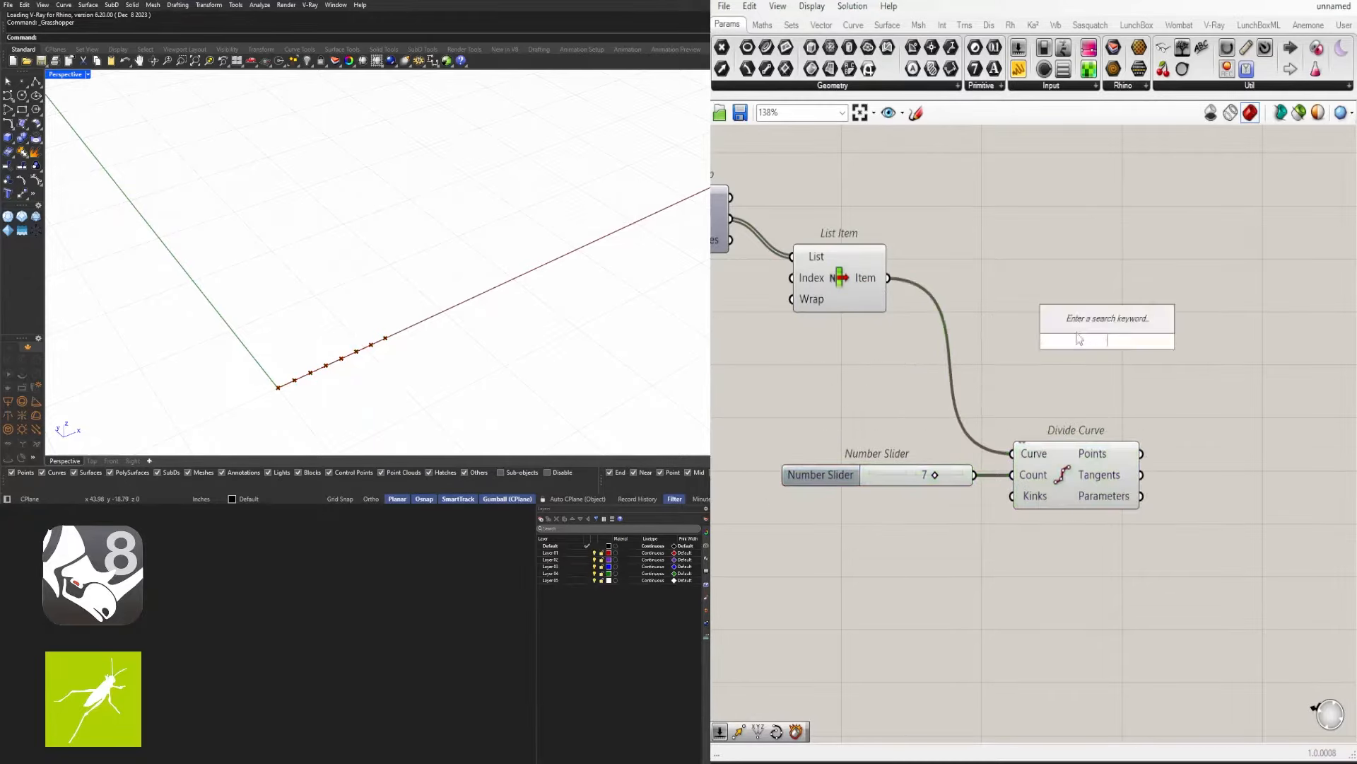
{"action": "type", "text": "offset"}
{"action": "left_click", "coordinate": [1076, 288]}
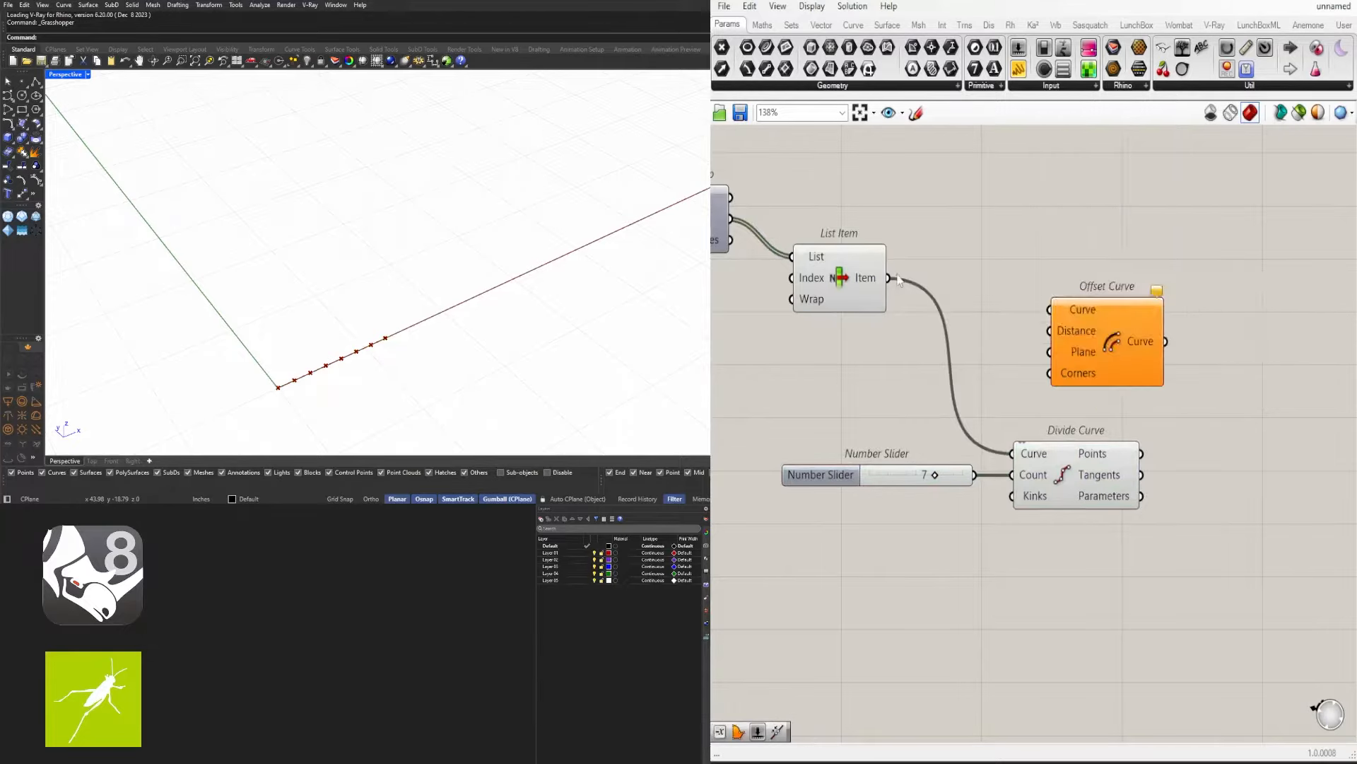
{"action": "left_click_drag", "start_coordinate": [892, 279], "coordinate": [1076, 322]}
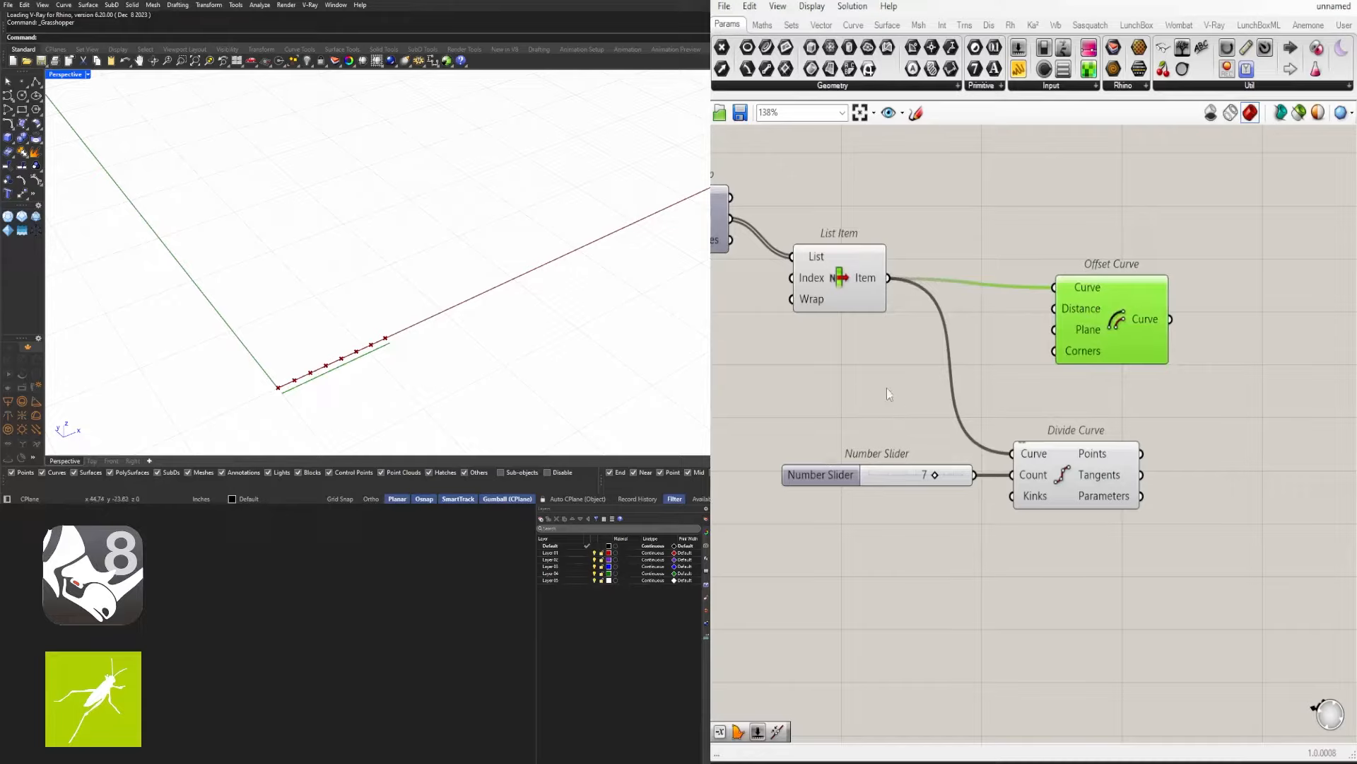
Add a Negative component below the edge List Item and wire its Result to Offset Curve's Distance input
{"action": "double_click", "coordinate": [875, 362]}
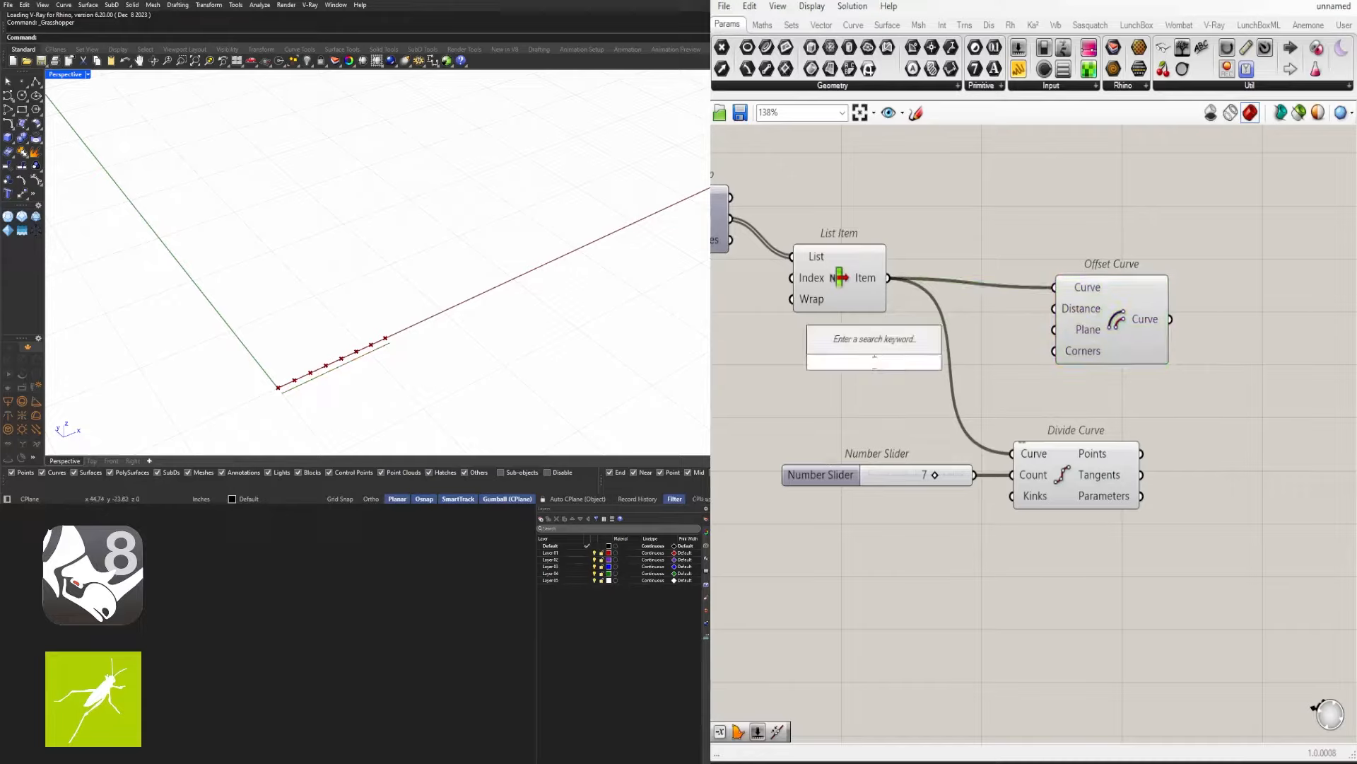
{"action": "type", "text": "negative"}
{"action": "left_click", "coordinate": [849, 342]}
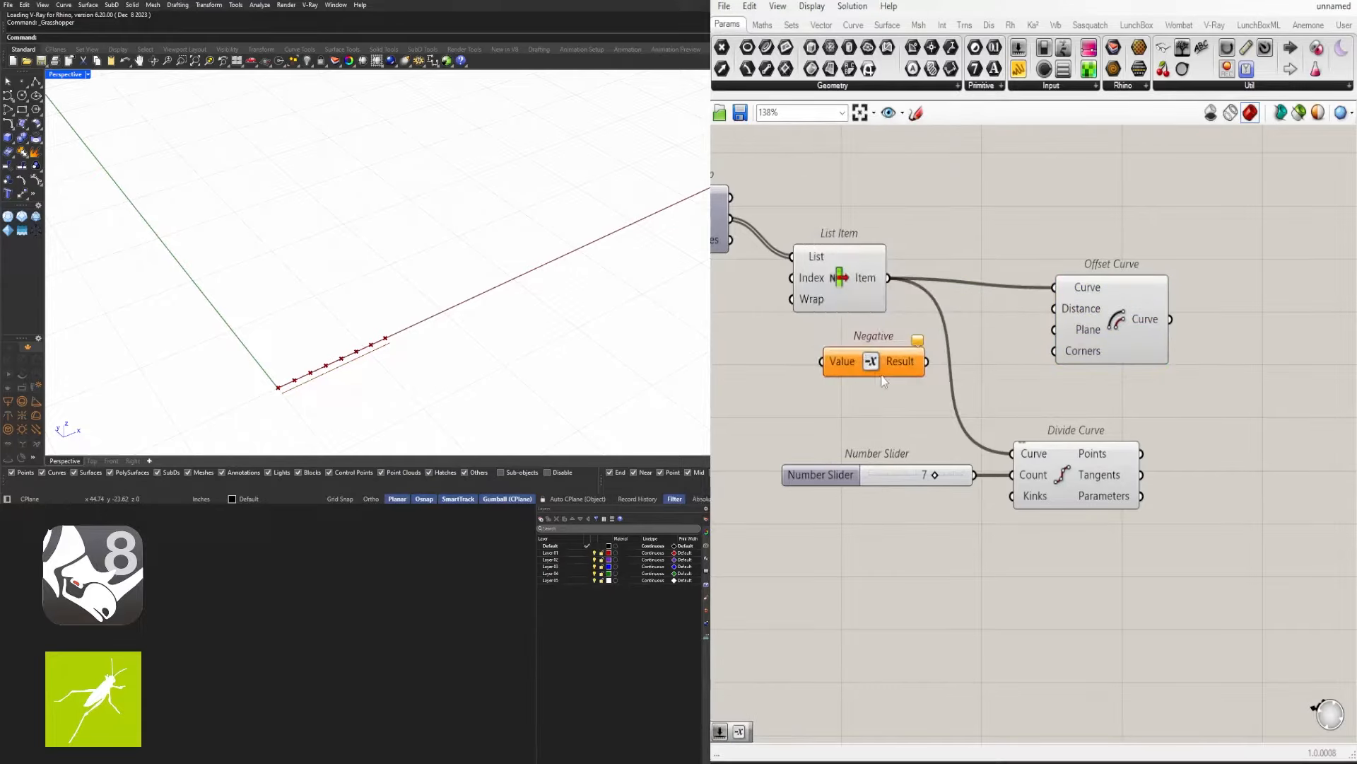
{"action": "left_click_drag", "start_coordinate": [890, 351], "coordinate": [1052, 355]}
Create a 1.5 number slider, wire it to Negative's Value input and set it to 2.5 to increase the offset
{"action": "right_click_drag", "start_coordinate": [1052, 355], "coordinate": [1298, 356]}
{"action": "double_click", "coordinate": [905, 372]}
{"action": "type", "text": "1.5"}
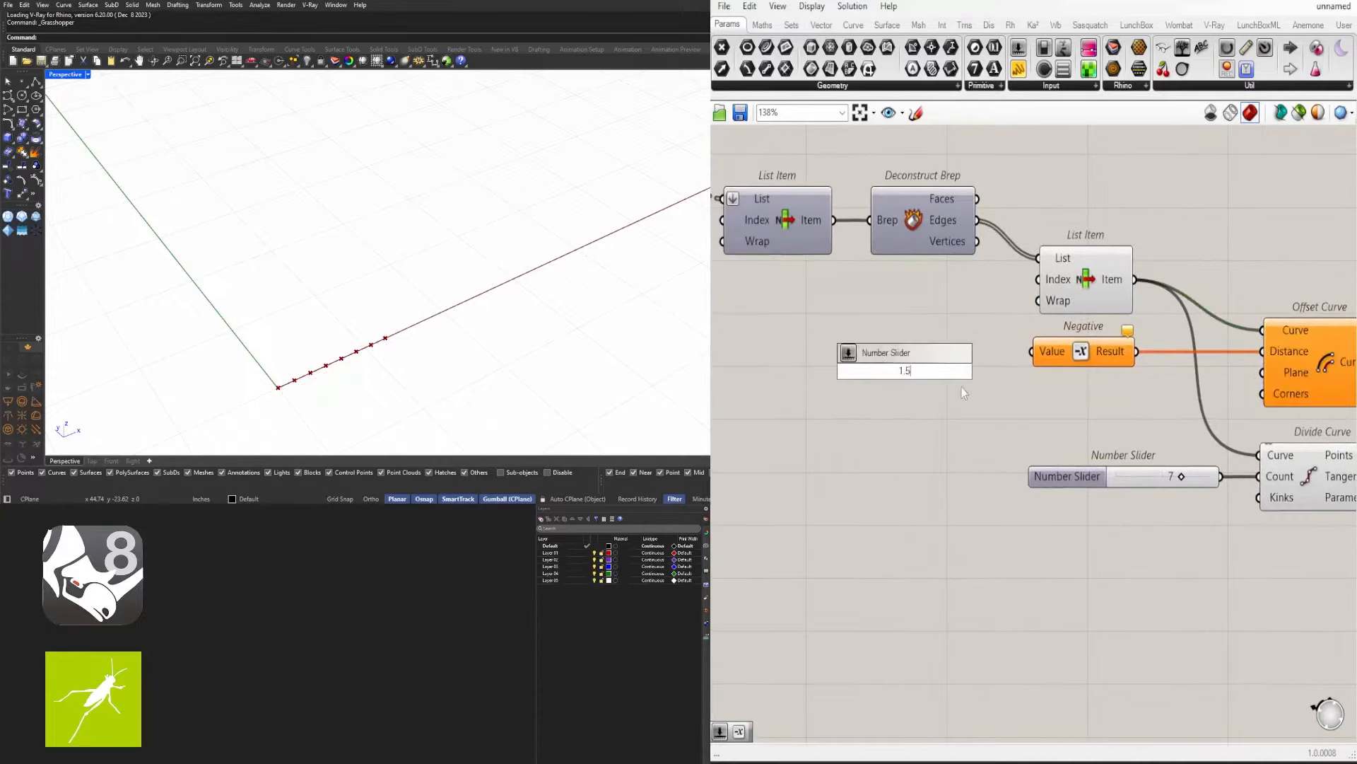
{"action": "key", "text": "Return"}
{"action": "scroll", "coordinate": [982, 349], "scroll_direction": "up", "scroll_amount": 2}
{"action": "left_click_drag", "start_coordinate": [1009, 379], "coordinate": [1045, 359]}
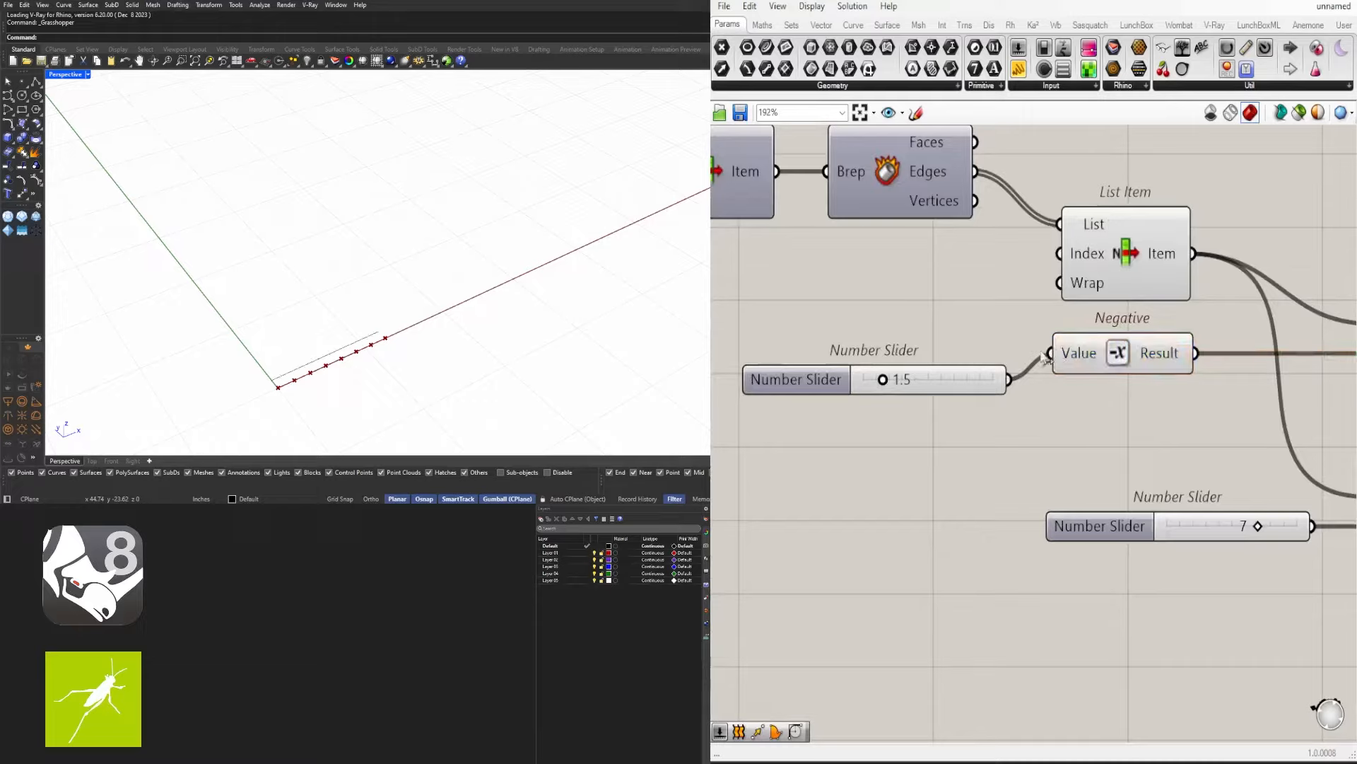
{"action": "left_click_drag", "start_coordinate": [958, 376], "coordinate": [896, 356]}
{"action": "scroll", "coordinate": [897, 358], "scroll_direction": "down", "scroll_amount": 5}
{"action": "right_click_drag", "start_coordinate": [918, 391], "coordinate": [780, 412]}
{"action": "left_click", "coordinate": [1024, 367]}
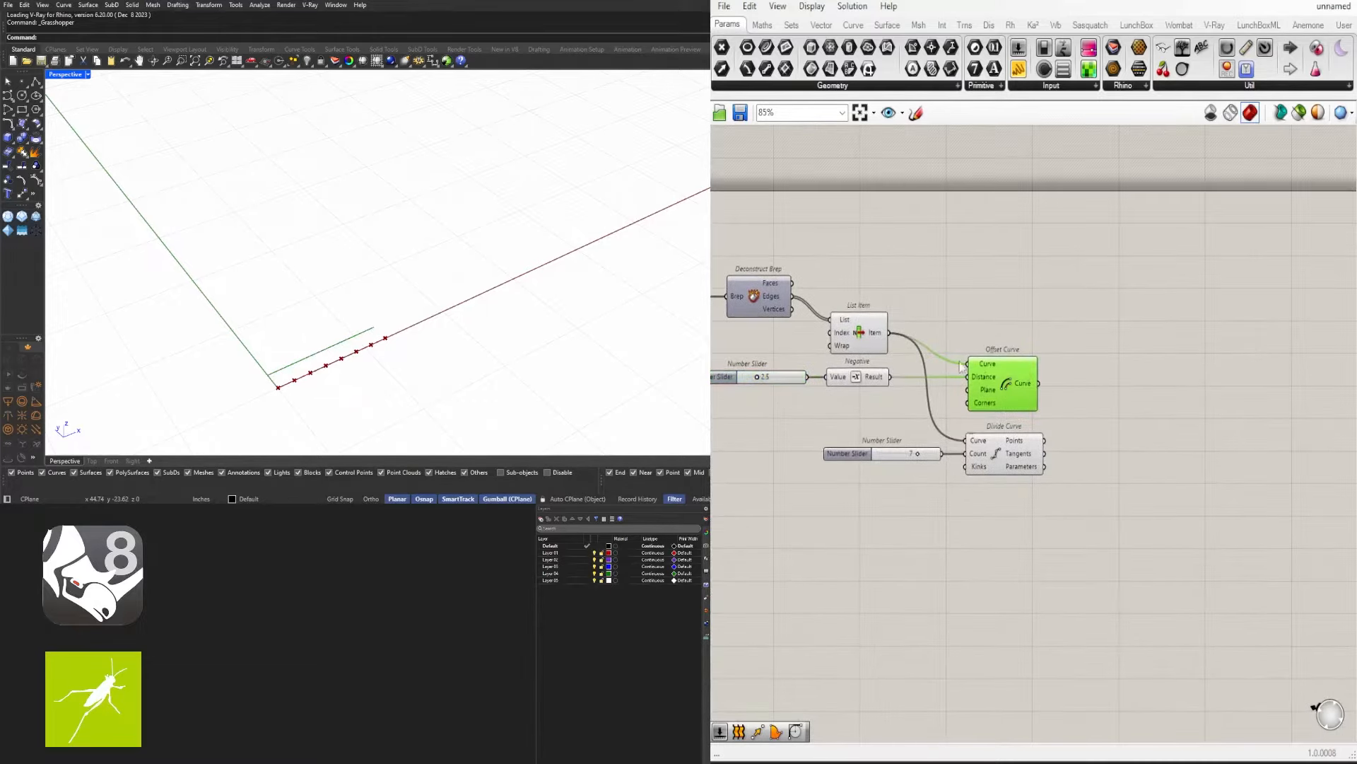
Add two Curve Middle components, one fed by the edge List Item's Item output and the other by Offset Curve's Curve output
{"action": "left_click", "coordinate": [867, 333]}
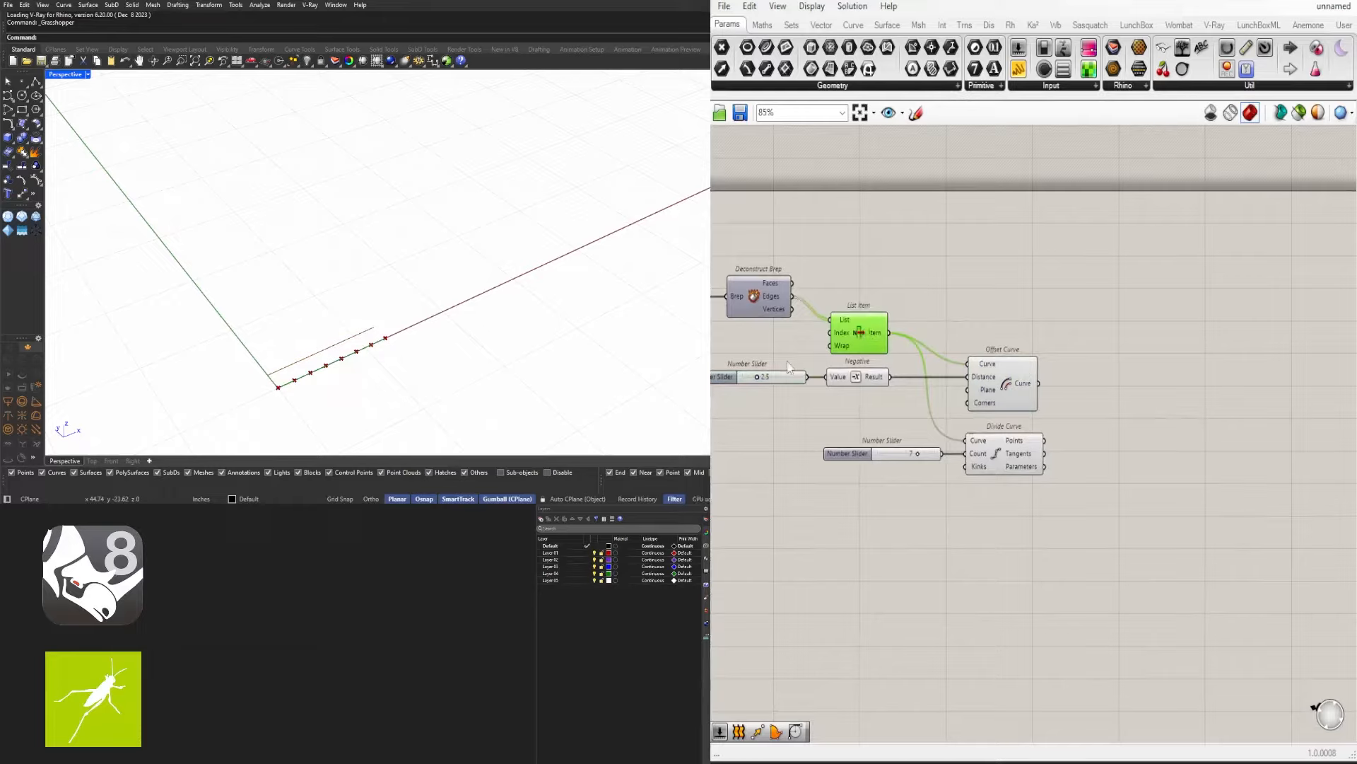
{"action": "double_click", "coordinate": [1003, 305]}
{"action": "type", "text": "Mid"}
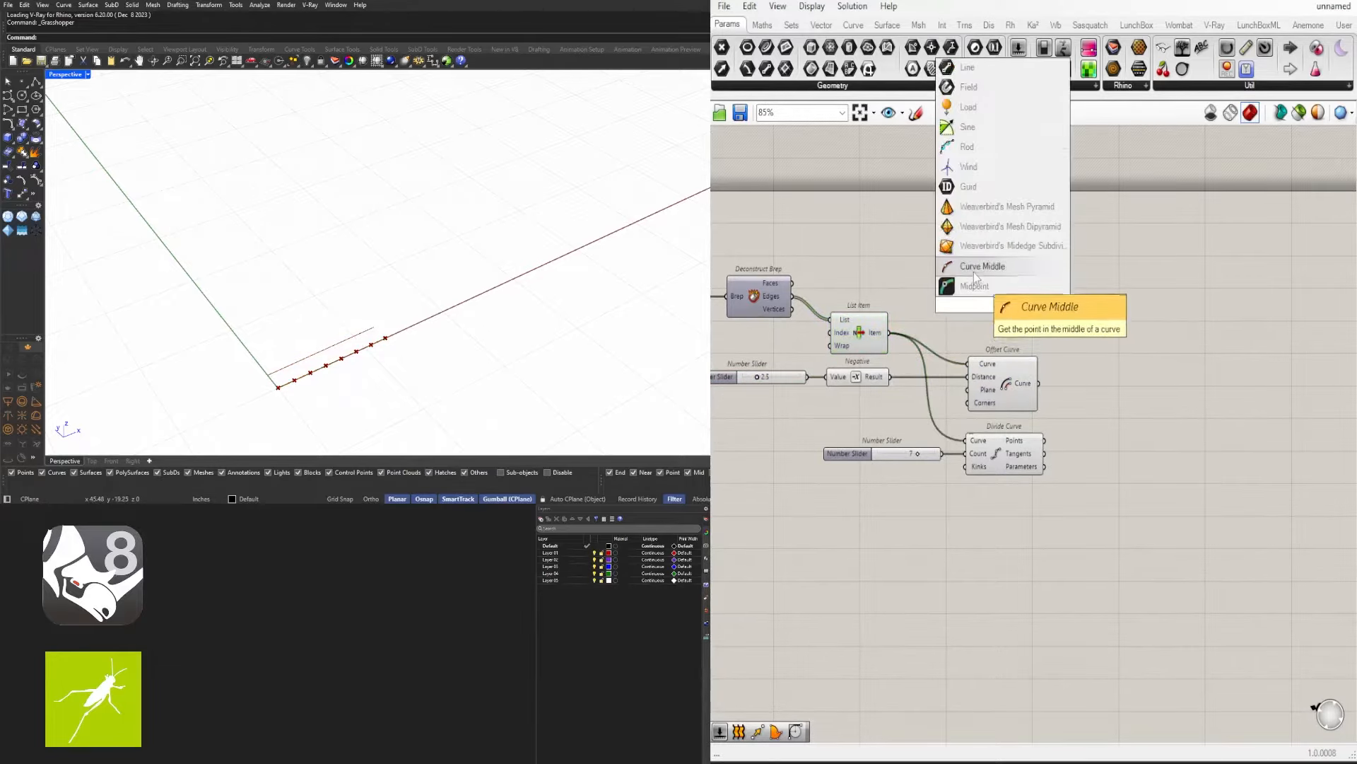
{"action": "left_click", "coordinate": [974, 273]}
{"action": "left_click_drag", "start_coordinate": [891, 333], "coordinate": [1097, 308]}
{"action": "double_click", "coordinate": [1081, 375]}
{"action": "mouse_move", "coordinate": [1079, 375]}
{"action": "left_mouse_down", "text": "alt"}
{"action": "mouse_move", "coordinate": [1058, 380]}
{"action": "mouse_move", "coordinate": [1074, 383]}
{"action": "left_mouse_up", "text": "alt"}
{"action": "left_click_drag", "start_coordinate": [1077, 316], "coordinate": [1079, 342]}
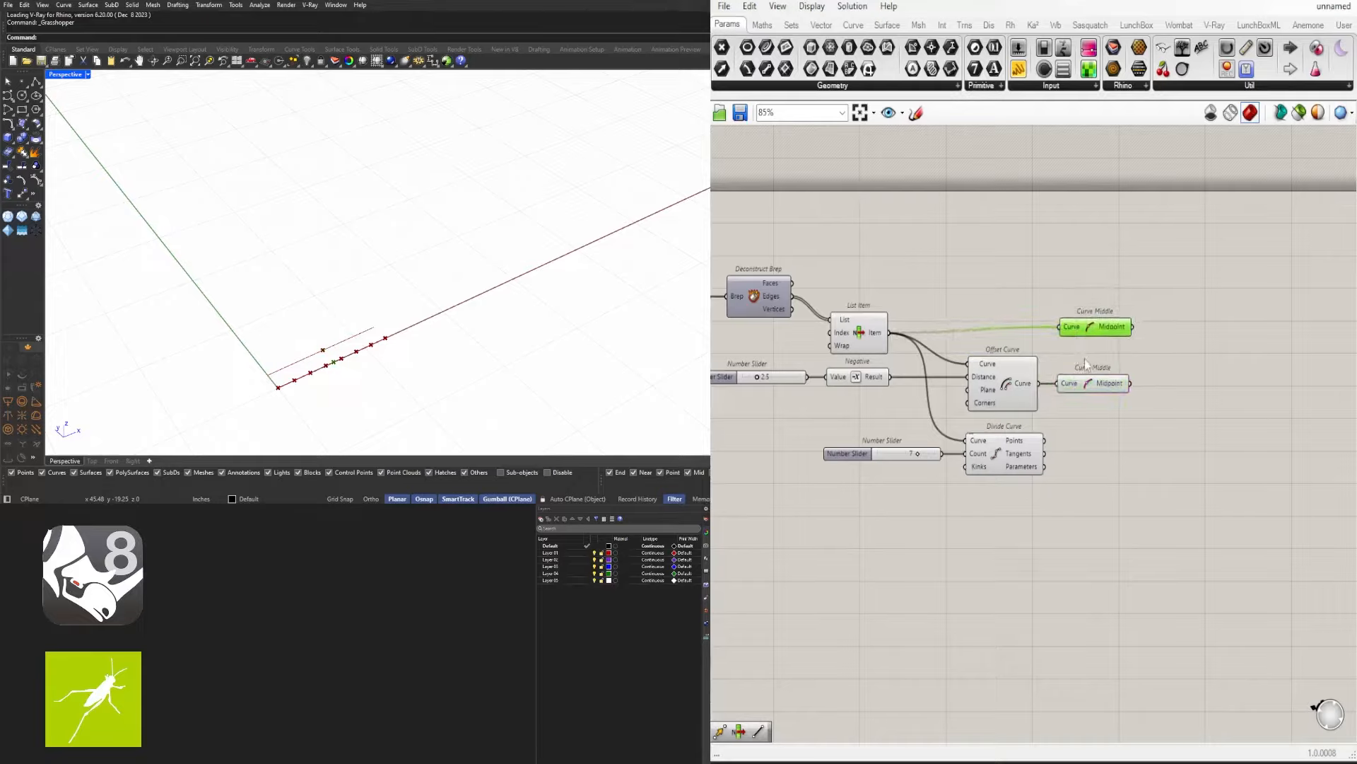
{"action": "left_click", "coordinate": [1085, 380]}
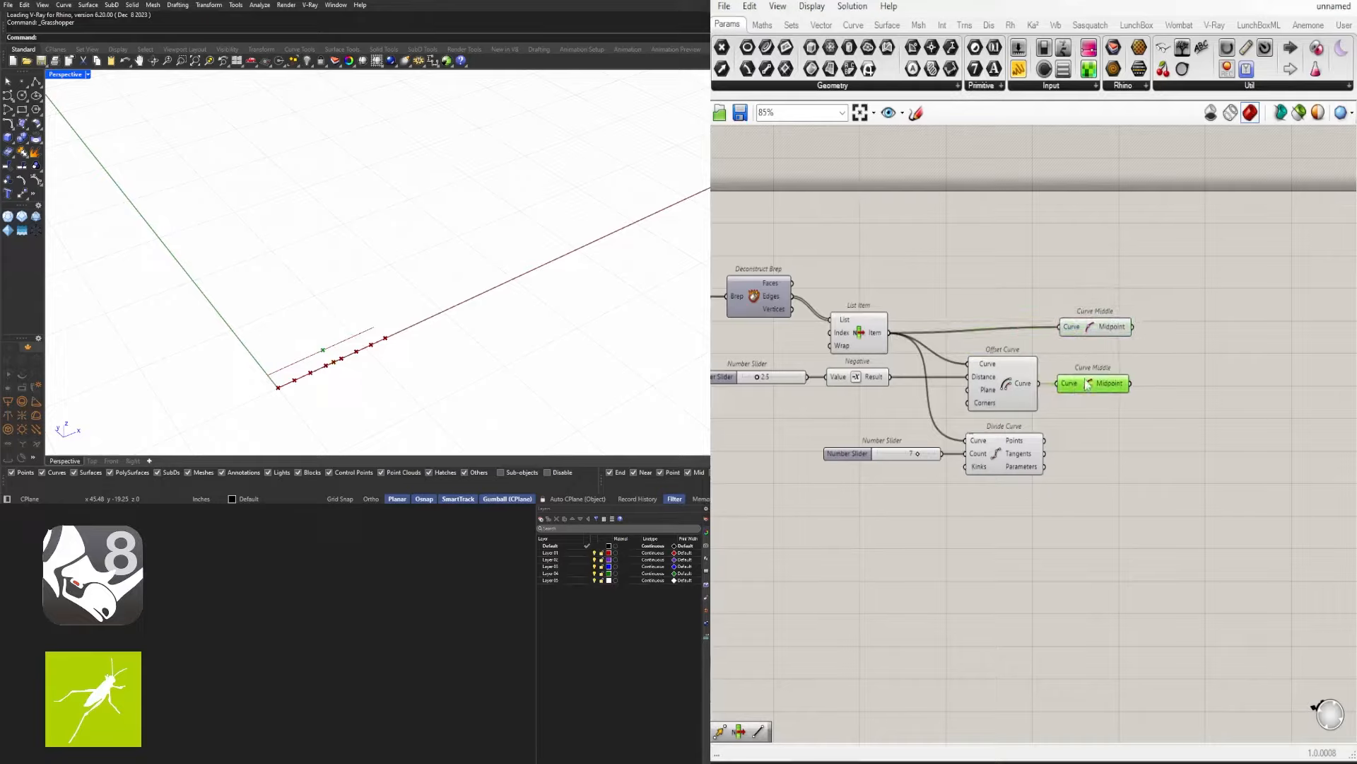
{"action": "left_click", "coordinate": [1085, 328]}
Add a Line component, wiring the edge's Midpoint to Start Point and the offset curve's Midpoint to End Point
{"action": "double_click", "coordinate": [1188, 366]}
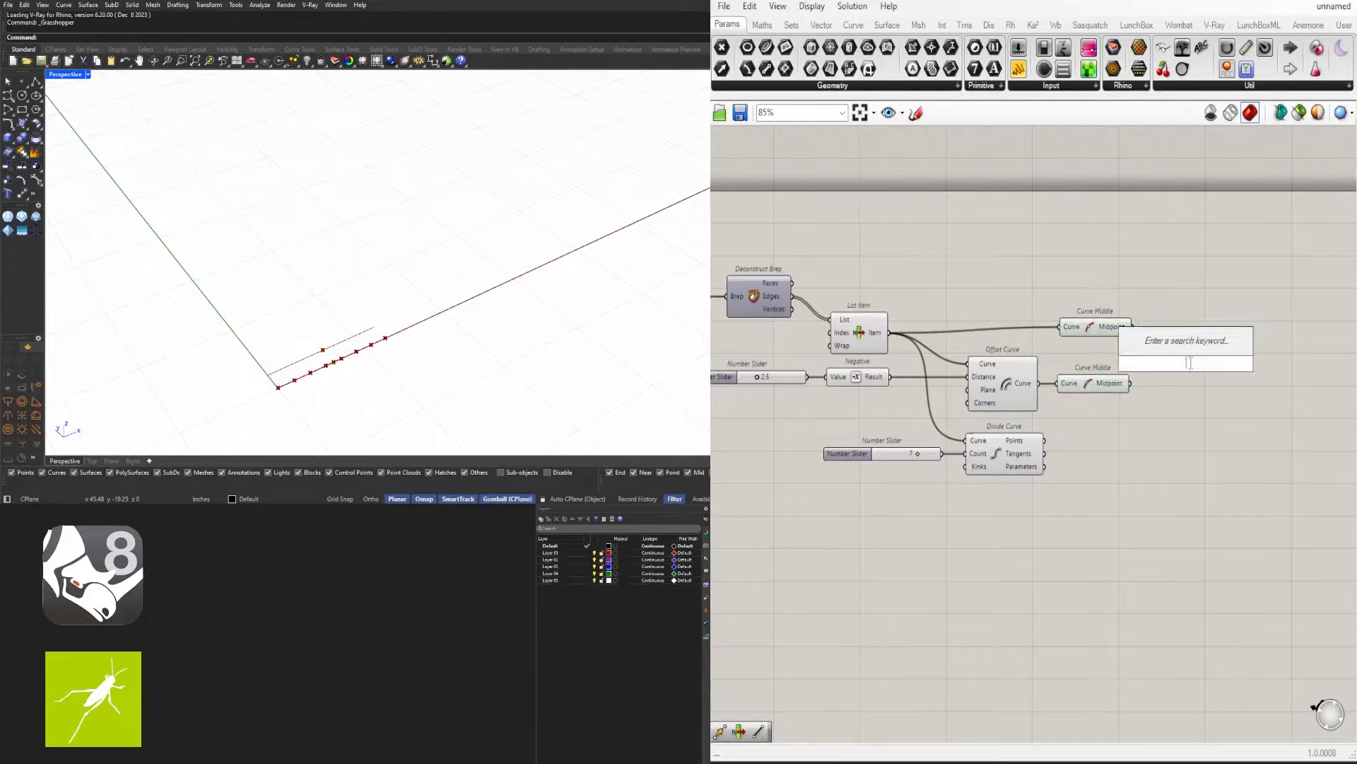
{"action": "type", "text": "LINE"}
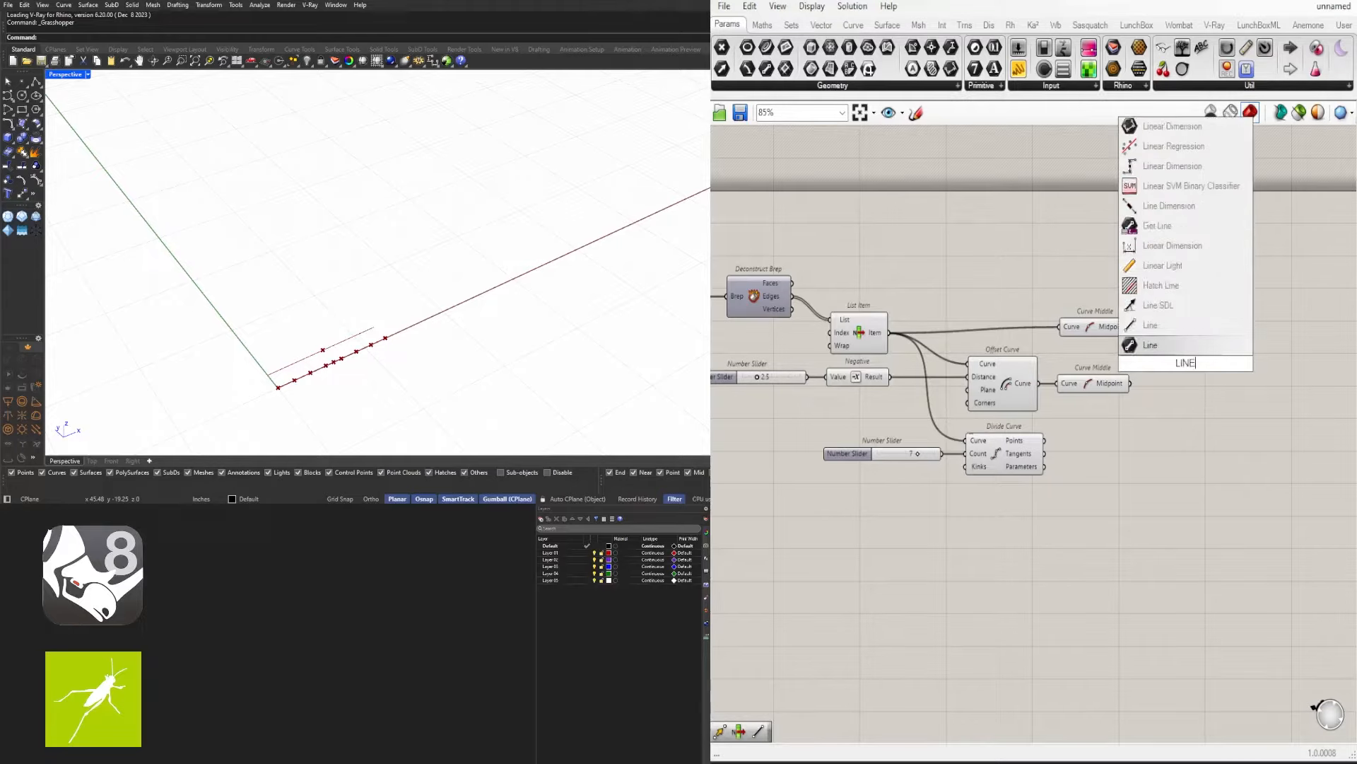
{"action": "left_click", "coordinate": [1166, 345]}
{"action": "left_click_drag", "start_coordinate": [1239, 352], "coordinate": [1228, 347]}
{"action": "left_click_drag", "start_coordinate": [1094, 326], "coordinate": [1092, 331]}
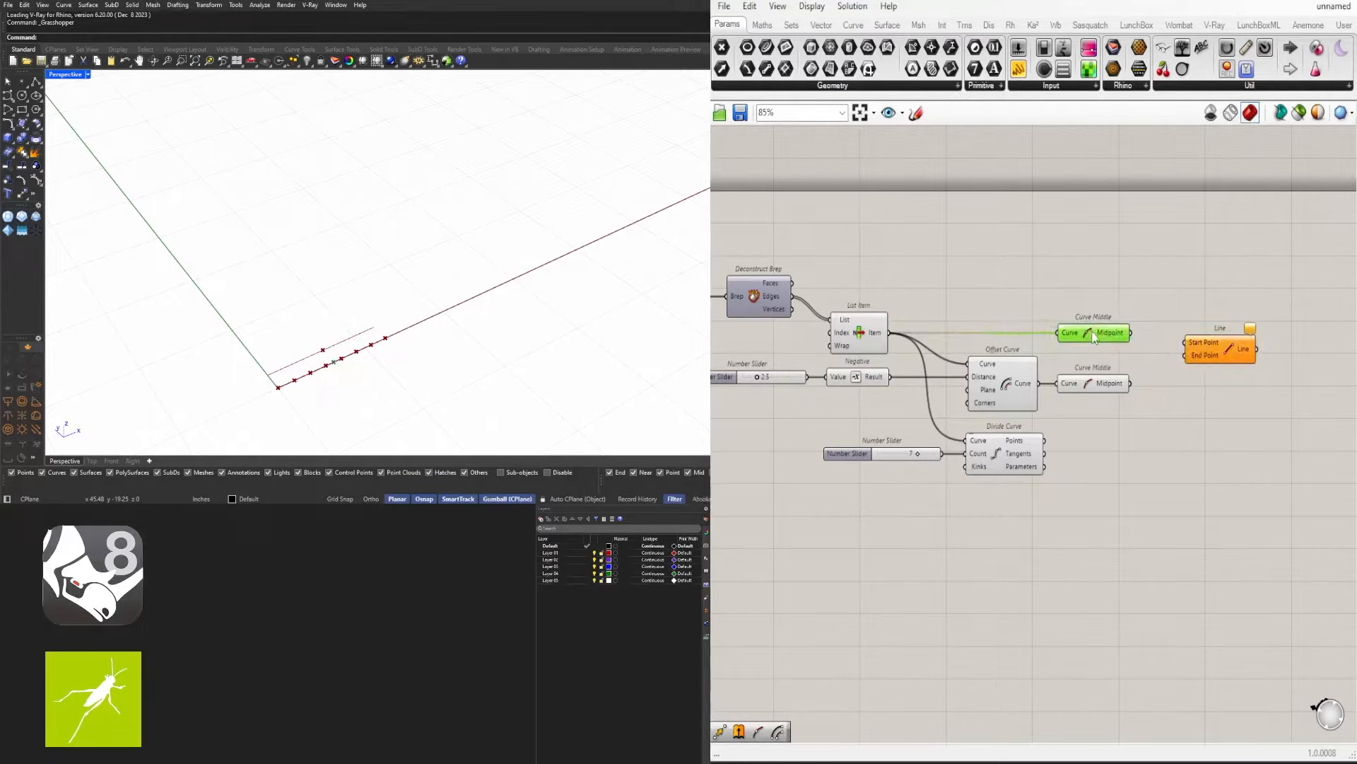
{"action": "left_click_drag", "start_coordinate": [1207, 343], "coordinate": [1199, 385]}
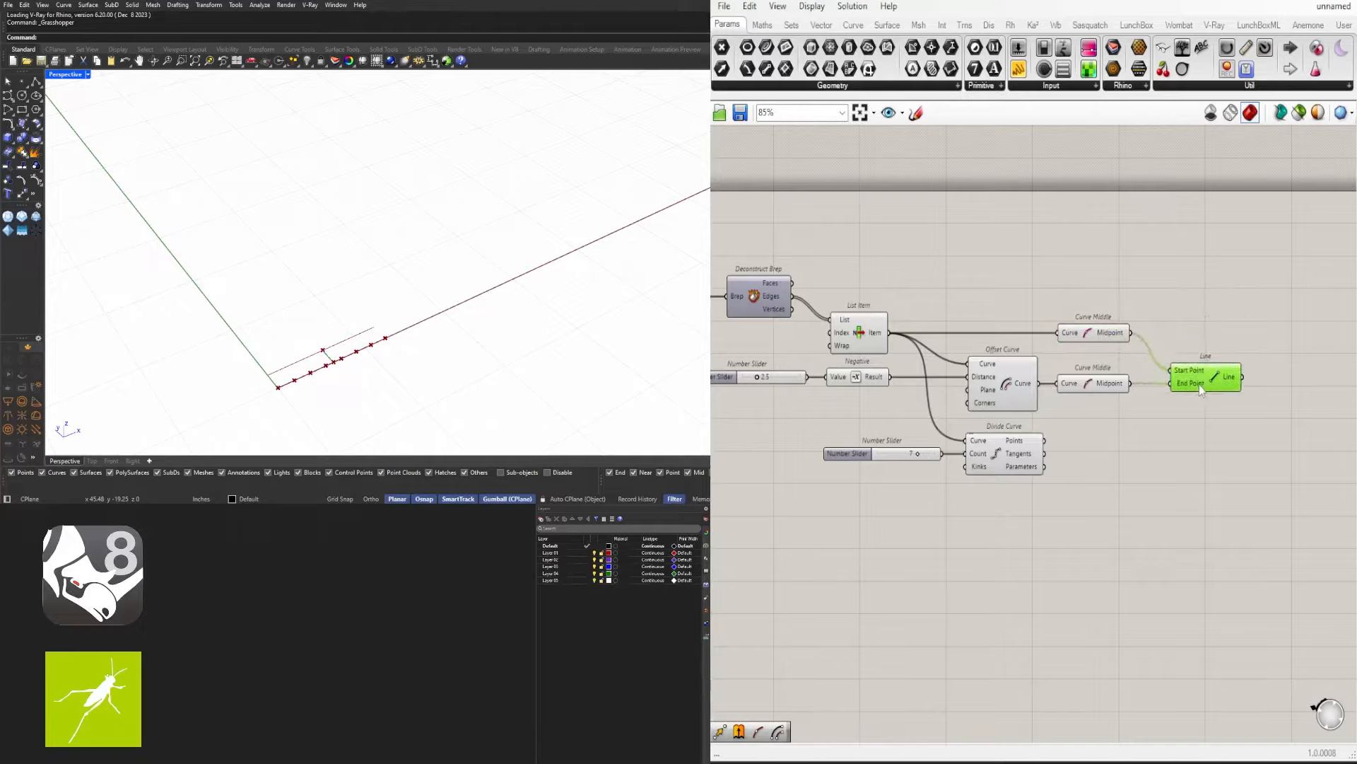
{"action": "left_click", "coordinate": [1101, 336]}
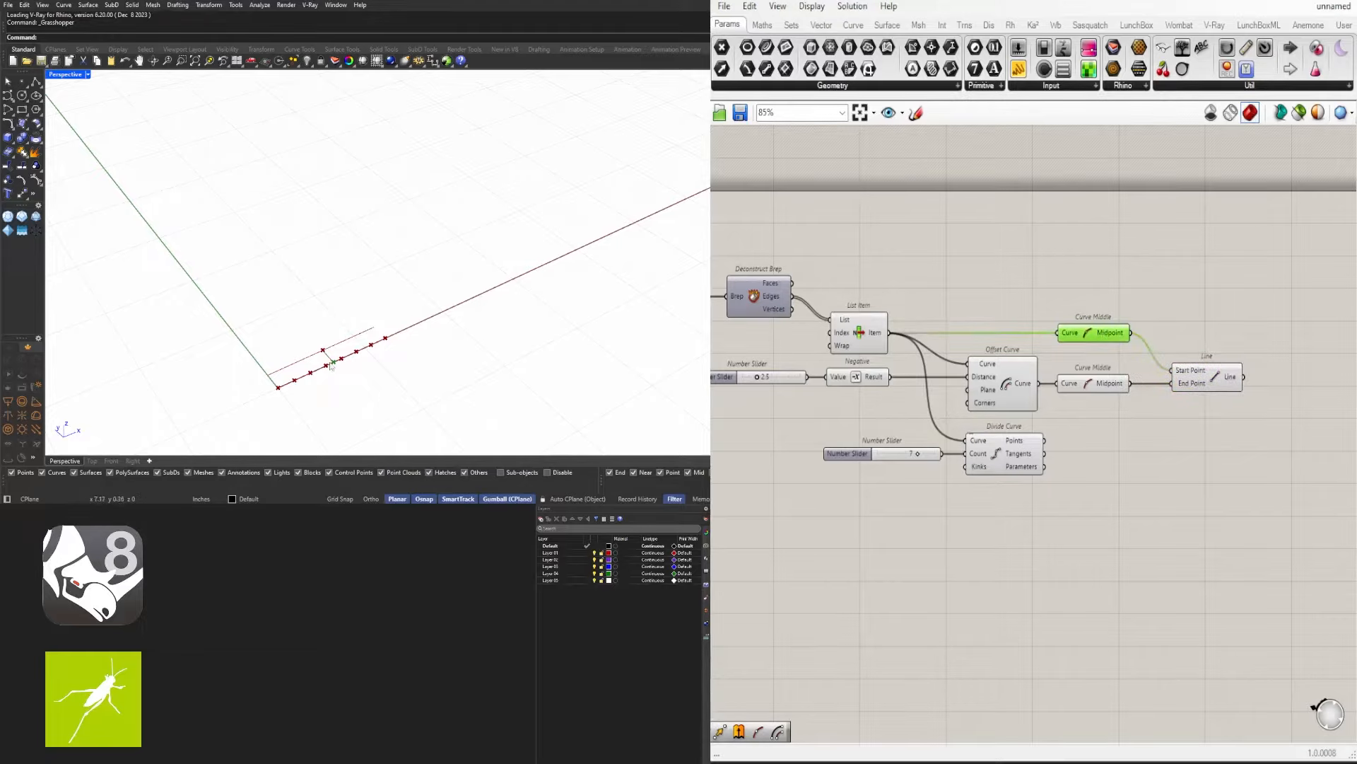
{"action": "left_click", "coordinate": [1072, 387]}
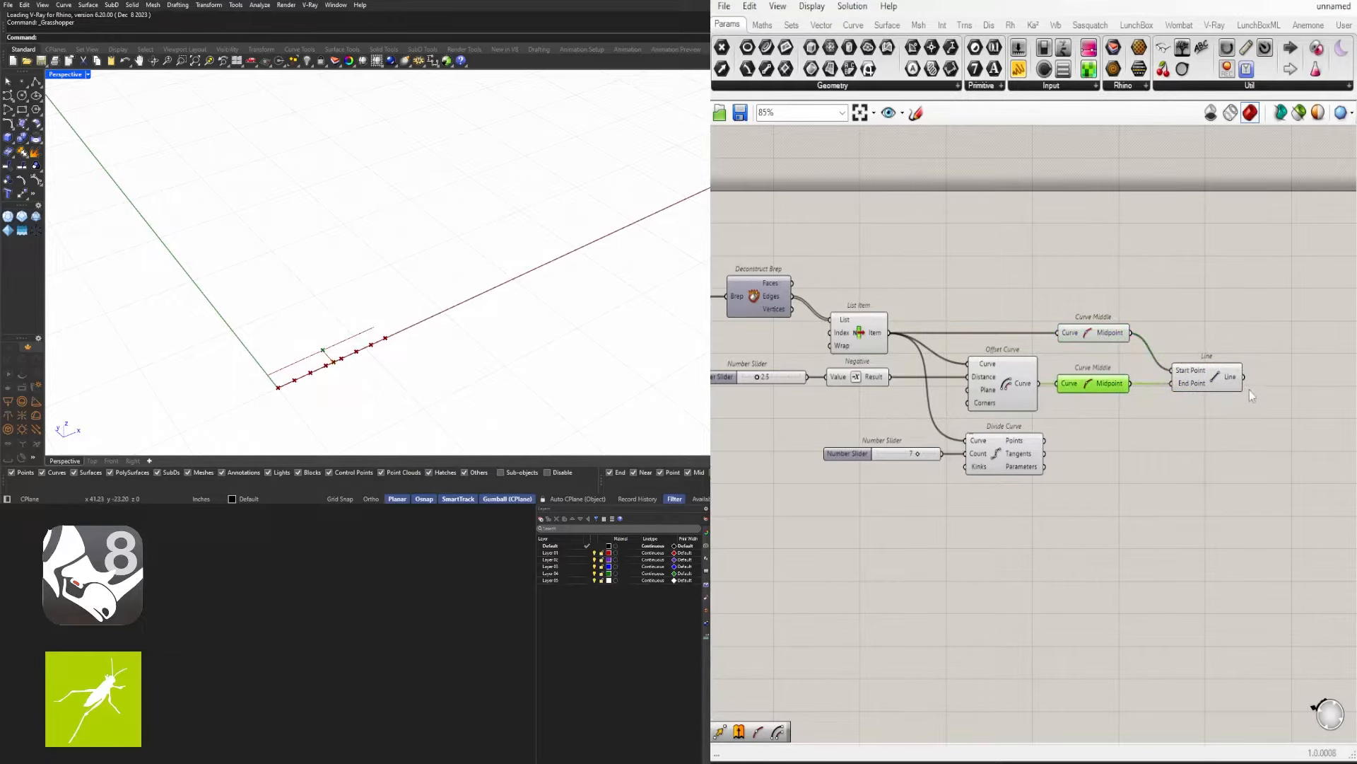
{"action": "left_click", "coordinate": [1210, 387]}
Add a Move component, wire Divide Curve's Points to its Geometry input and place it well beyond the Line component
{"action": "right_click_drag", "start_coordinate": [1163, 504], "coordinate": [1130, 423]}
{"action": "left_click", "coordinate": [983, 380]}
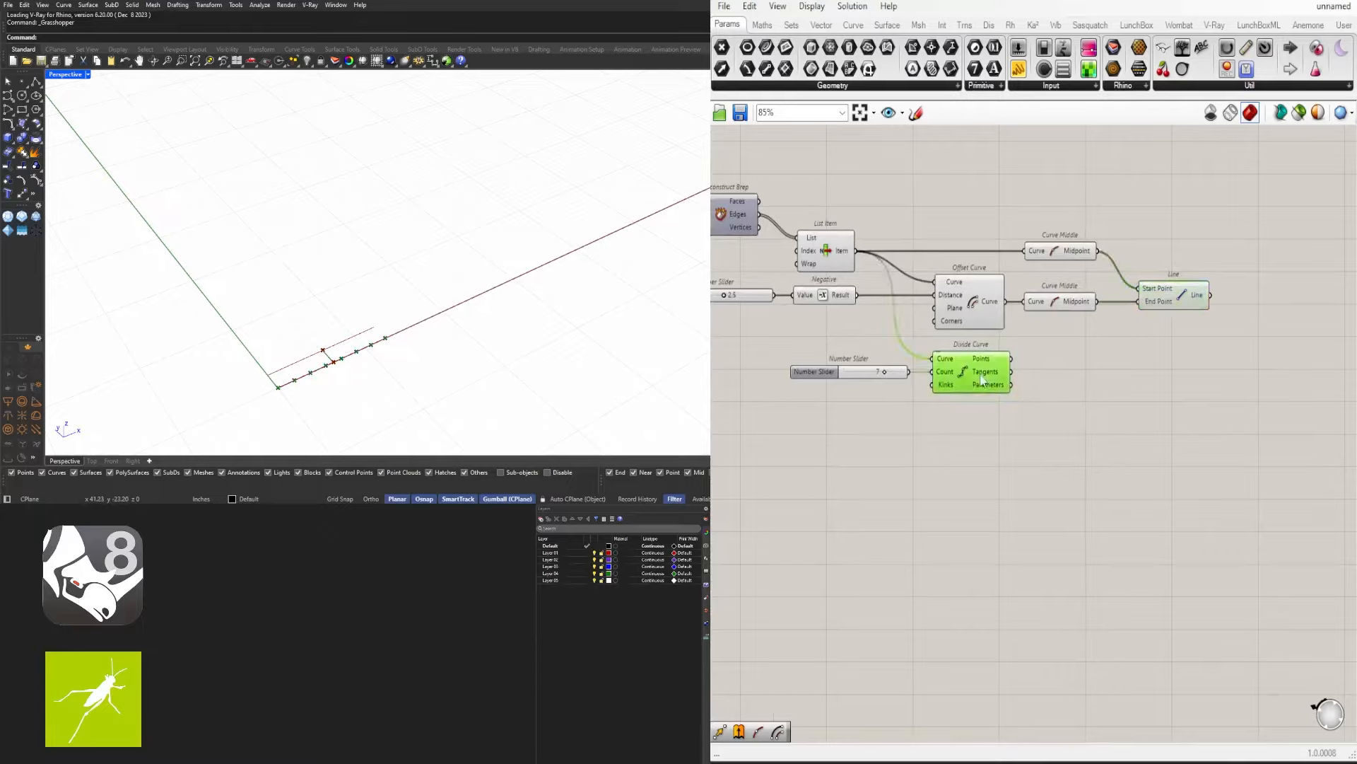
{"action": "double_click", "coordinate": [1160, 397]}
{"action": "type", "text": "MOVE"}
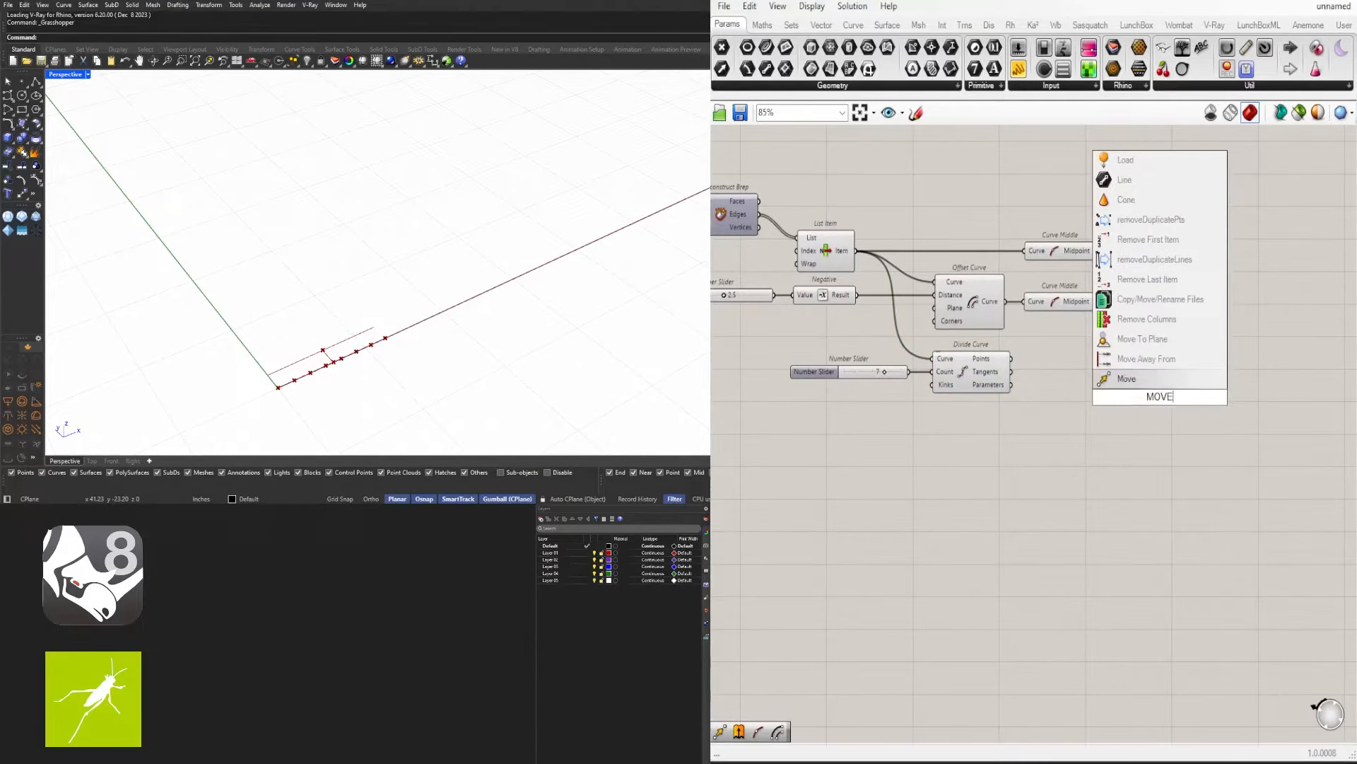
{"action": "key", "text": "Return"}
{"action": "left_click", "coordinate": [990, 385]}
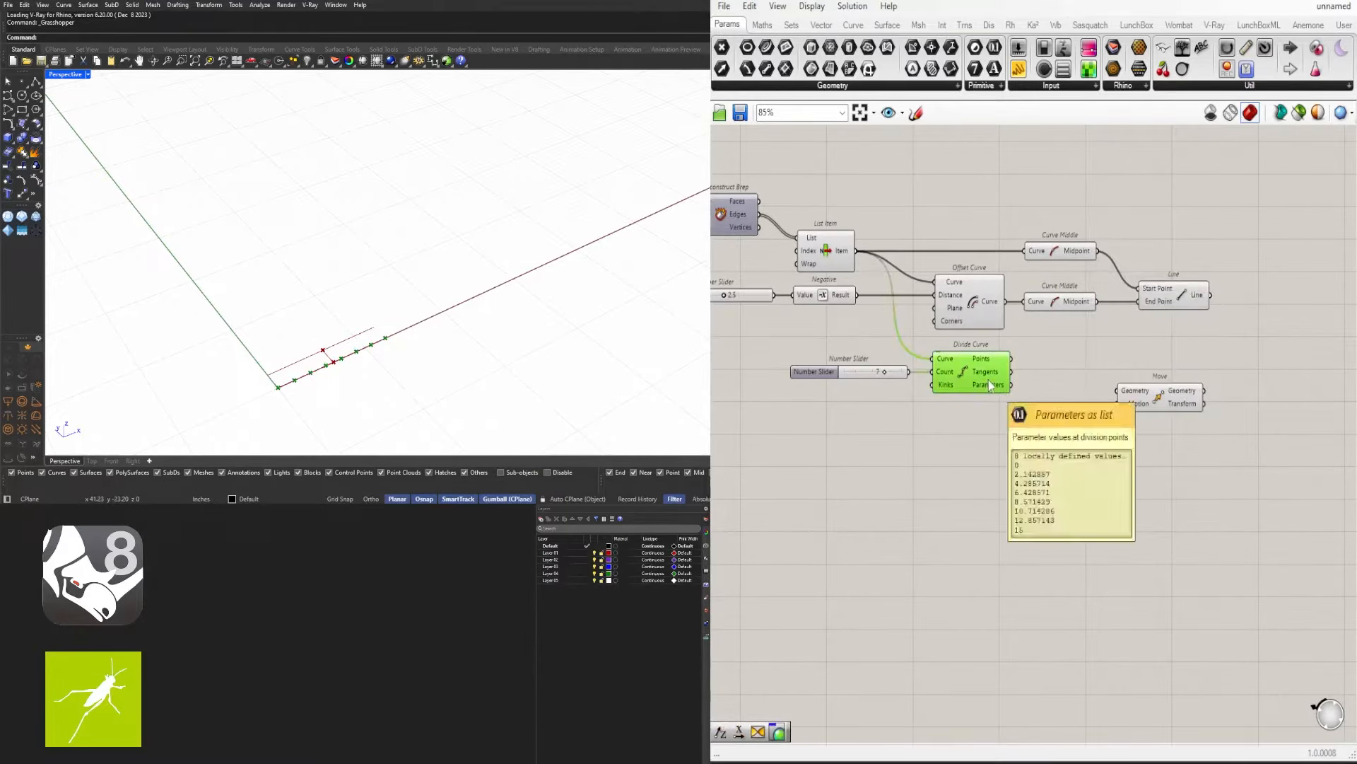
{"action": "left_click_drag", "start_coordinate": [1011, 362], "coordinate": [1308, 368]}
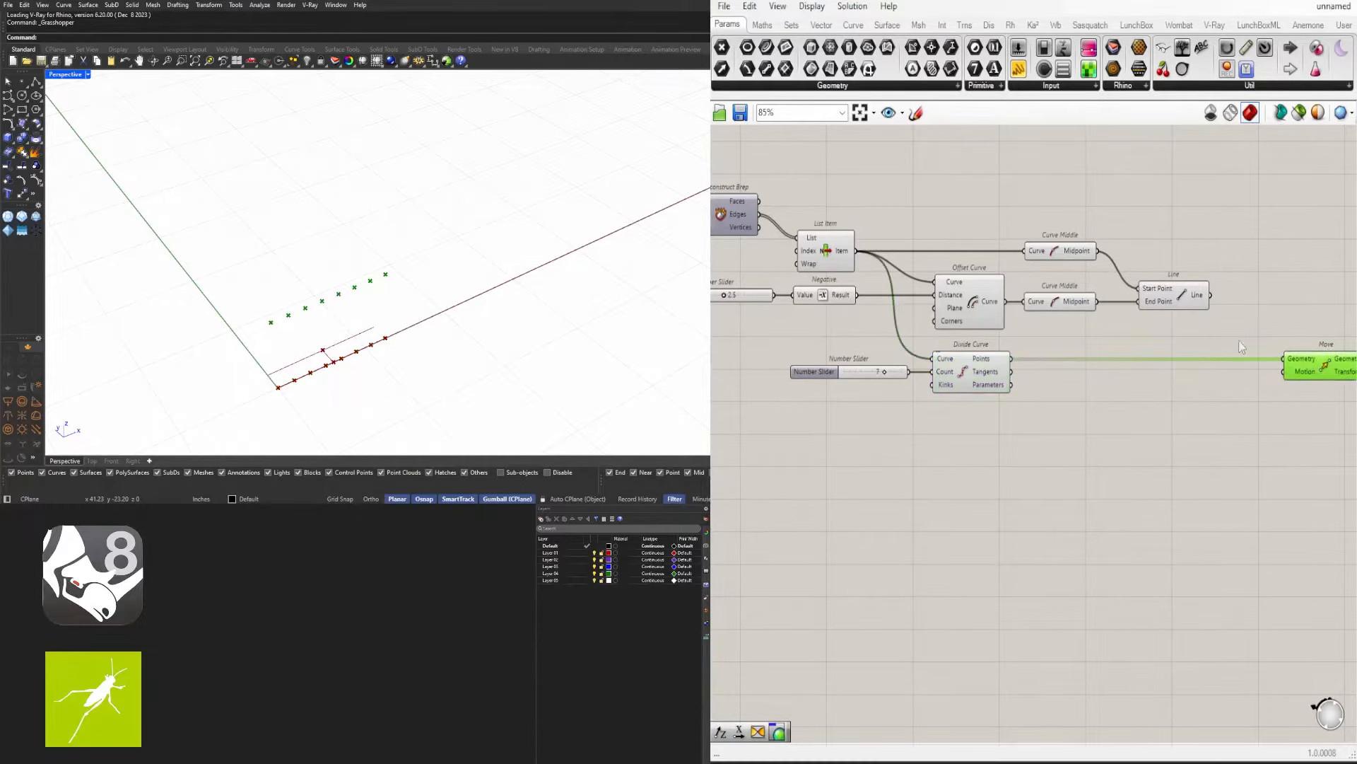
{"action": "right_click_drag", "start_coordinate": [1172, 330], "coordinate": [1003, 346]}
{"action": "left_click_drag", "start_coordinate": [1147, 380], "coordinate": [1237, 380]}
{"action": "double_click", "coordinate": [1114, 436]}
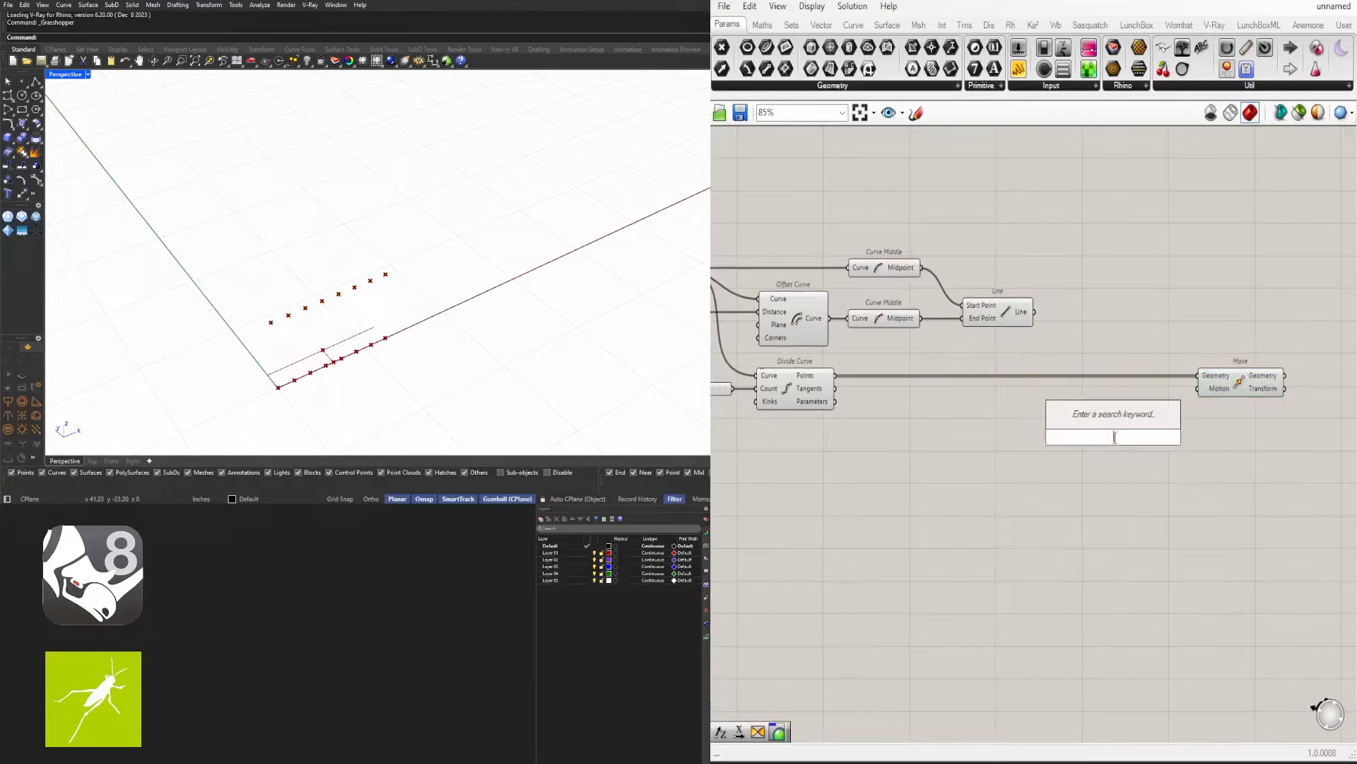
{"action": "type", "text": "AMPL"}
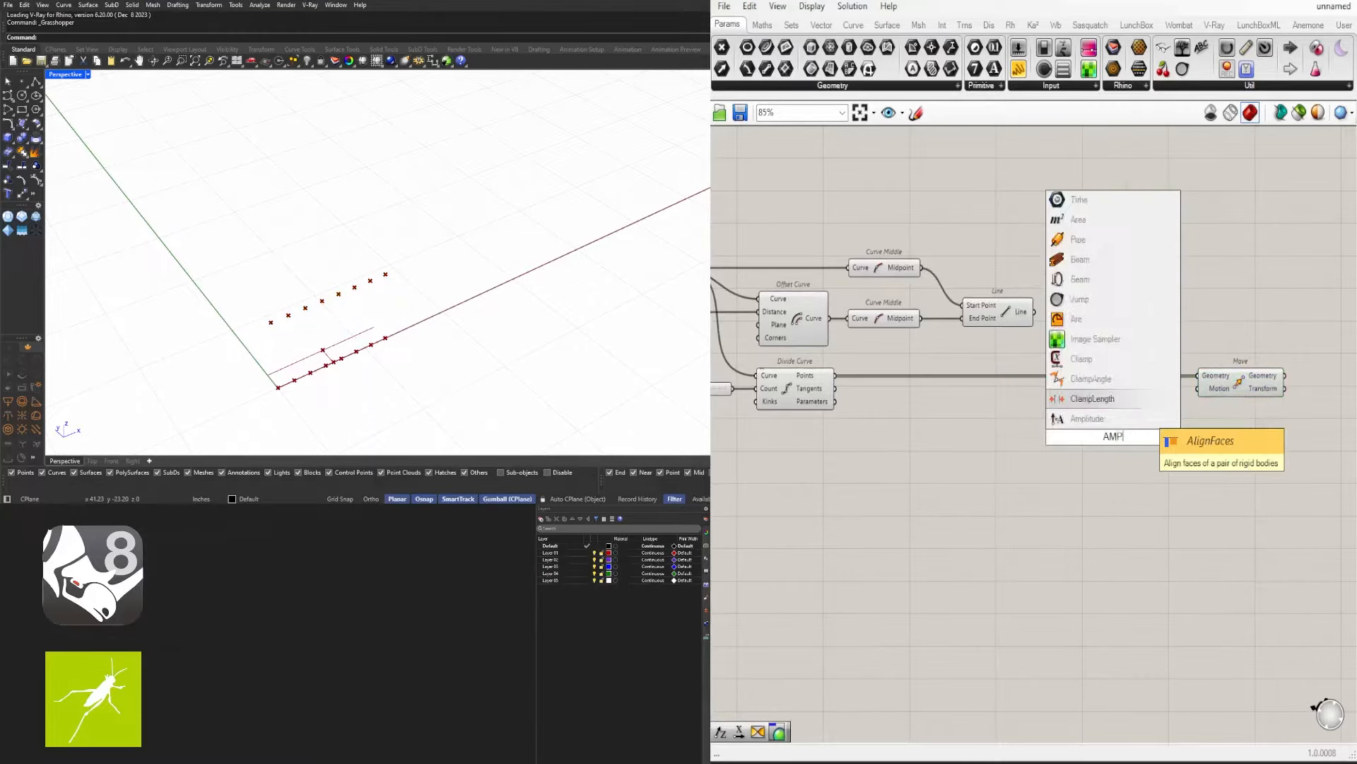
{"action": "left_click", "coordinate": [1092, 399]}
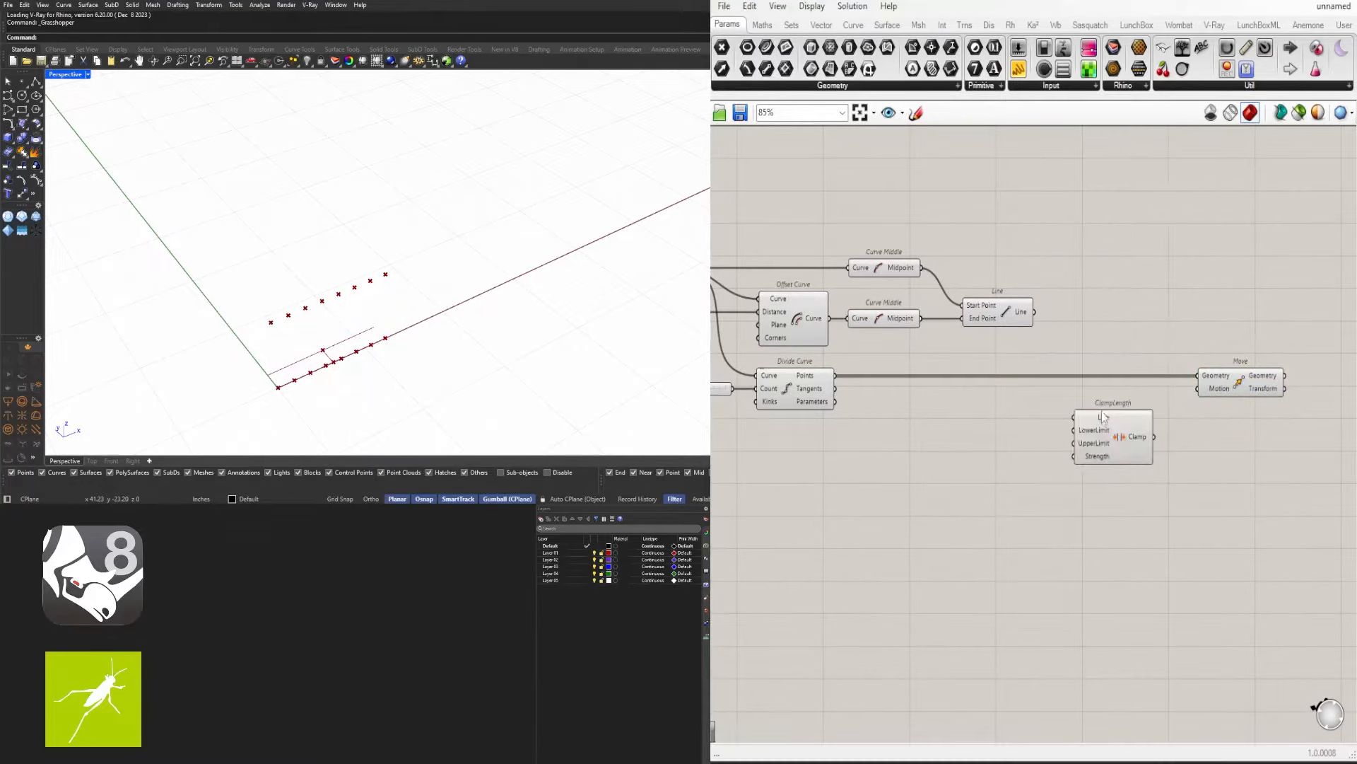
Add an Amplitude component, wire Line to its Vector input and its Vector output to Move's Motion input
{"action": "double_click", "coordinate": [1115, 435]}
{"action": "type", "text": "ampl"}
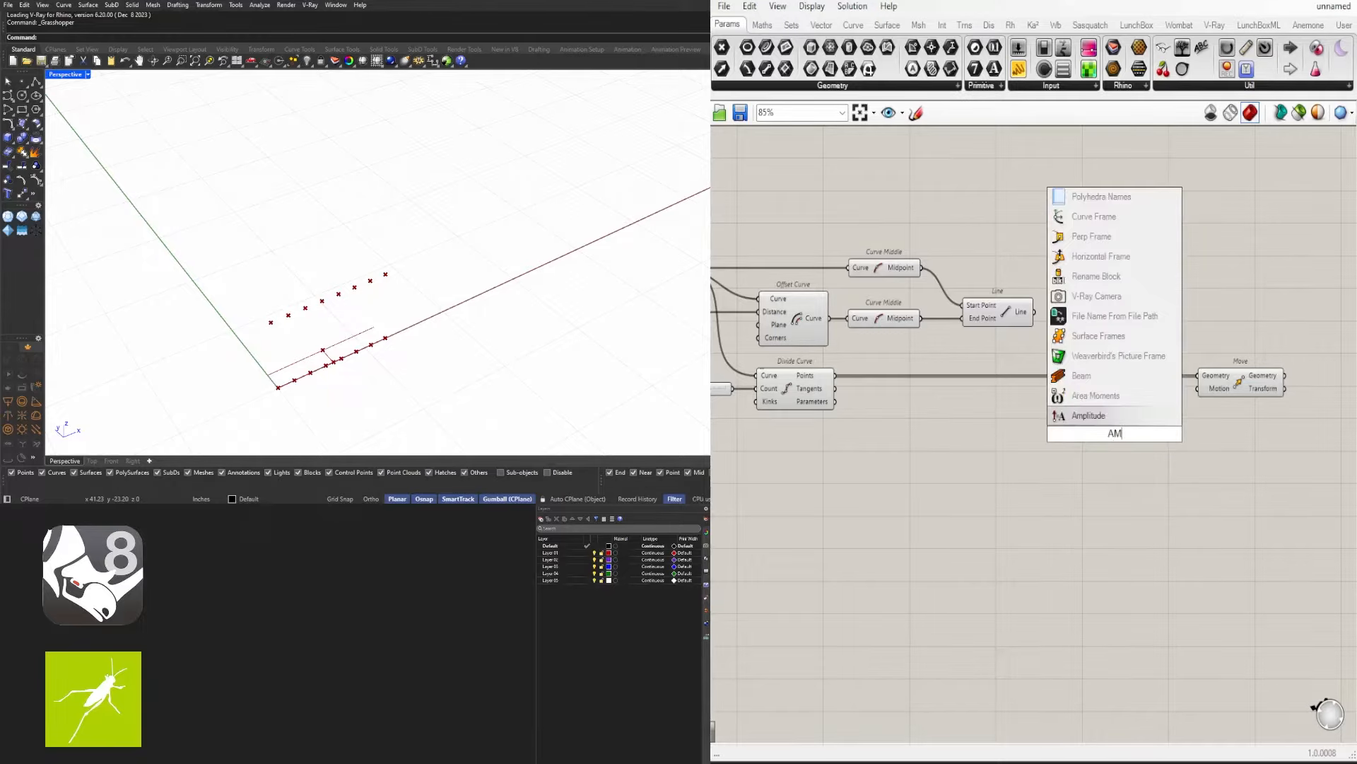
{"action": "left_click", "coordinate": [1097, 424]}
{"action": "left_click_drag", "start_coordinate": [1097, 424], "coordinate": [1105, 392]}
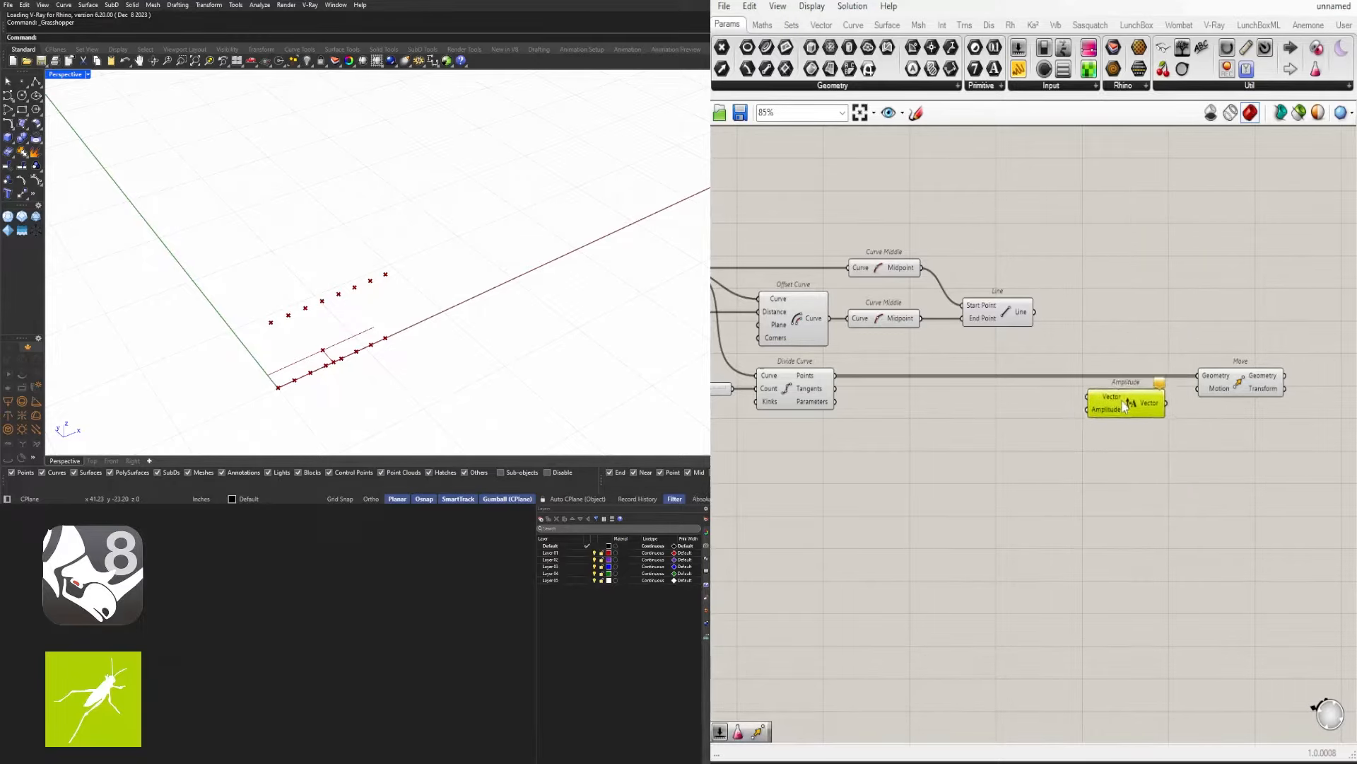
{"action": "left_click", "coordinate": [1026, 318]}
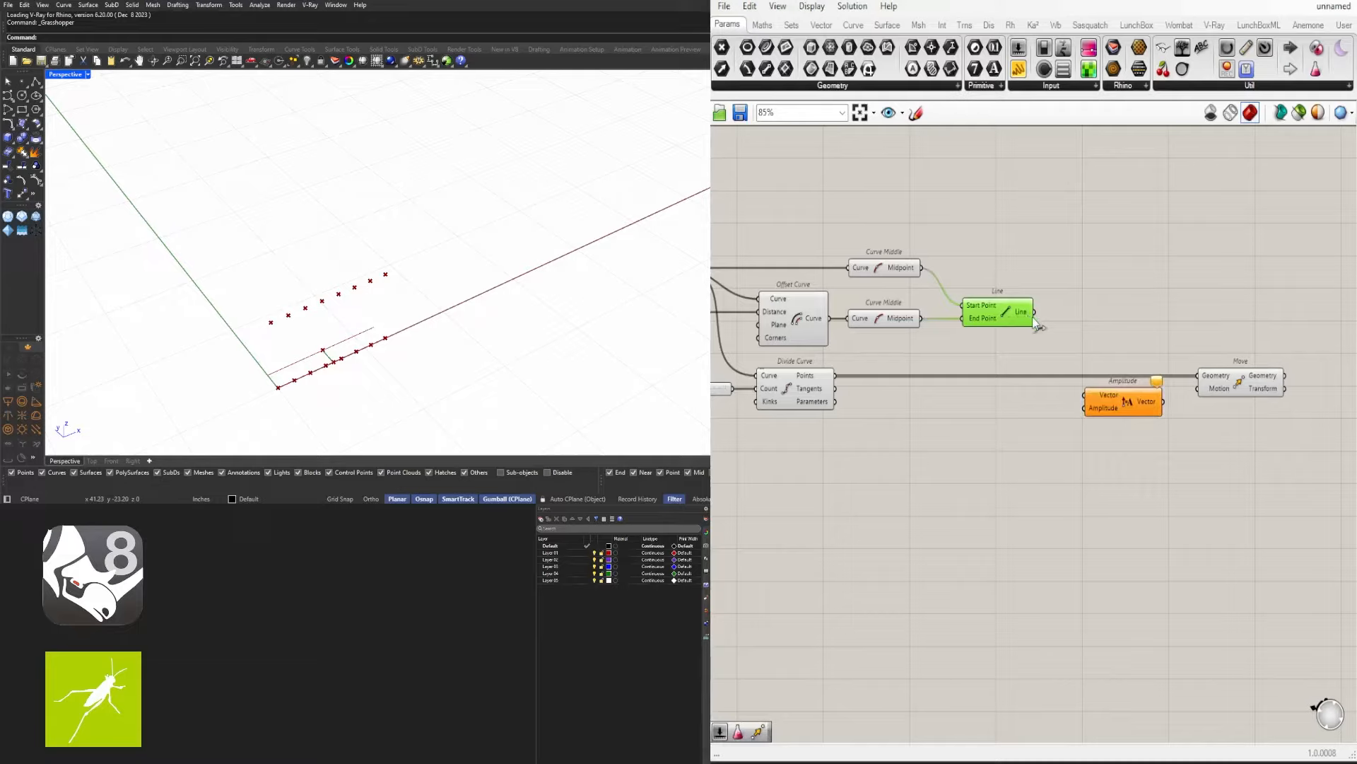
{"action": "left_click_drag", "start_coordinate": [1034, 313], "coordinate": [1192, 397]}
{"action": "left_click", "coordinate": [1218, 386]}
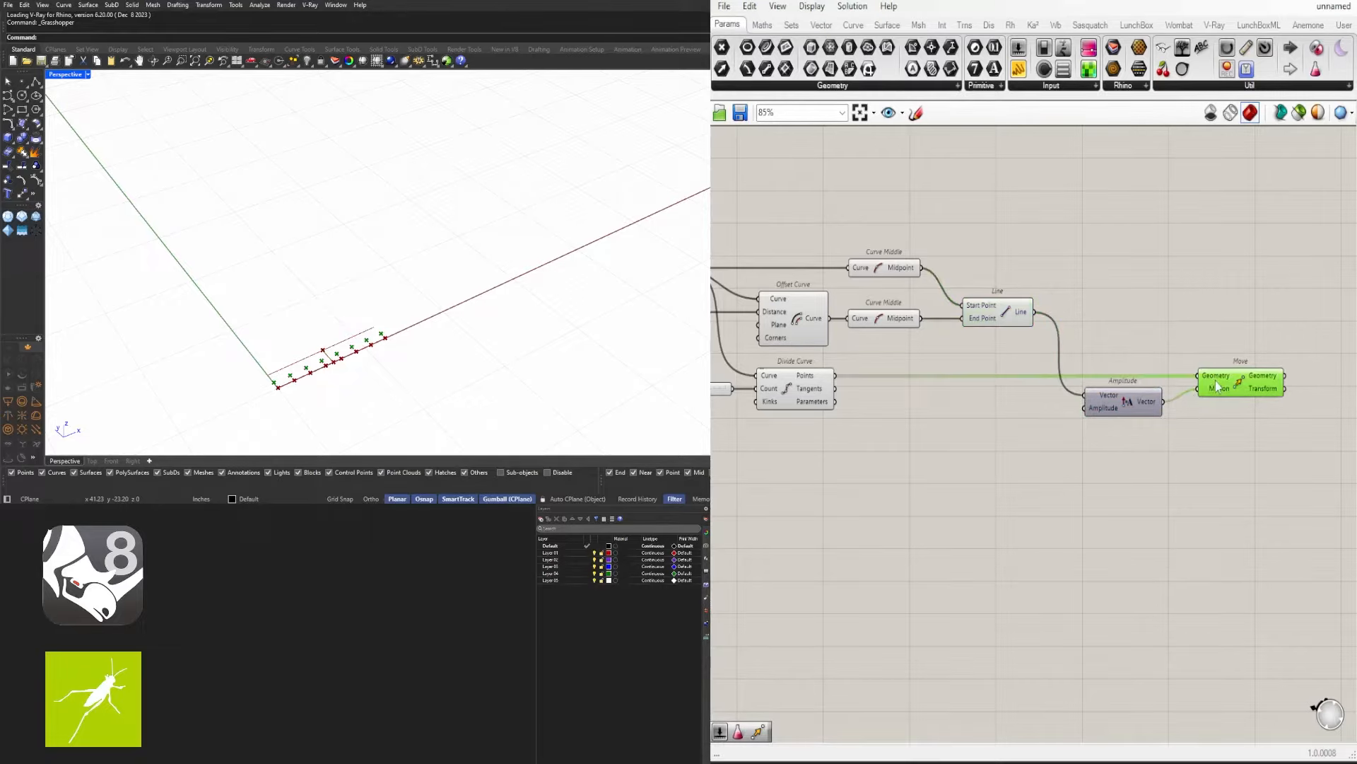
Create a 1.50 number slider, wire it to Amplitude's Amplitude input and raise it to 4.37
{"action": "double_click", "coordinate": [1007, 439]}
{"action": "type", "text": "1"}
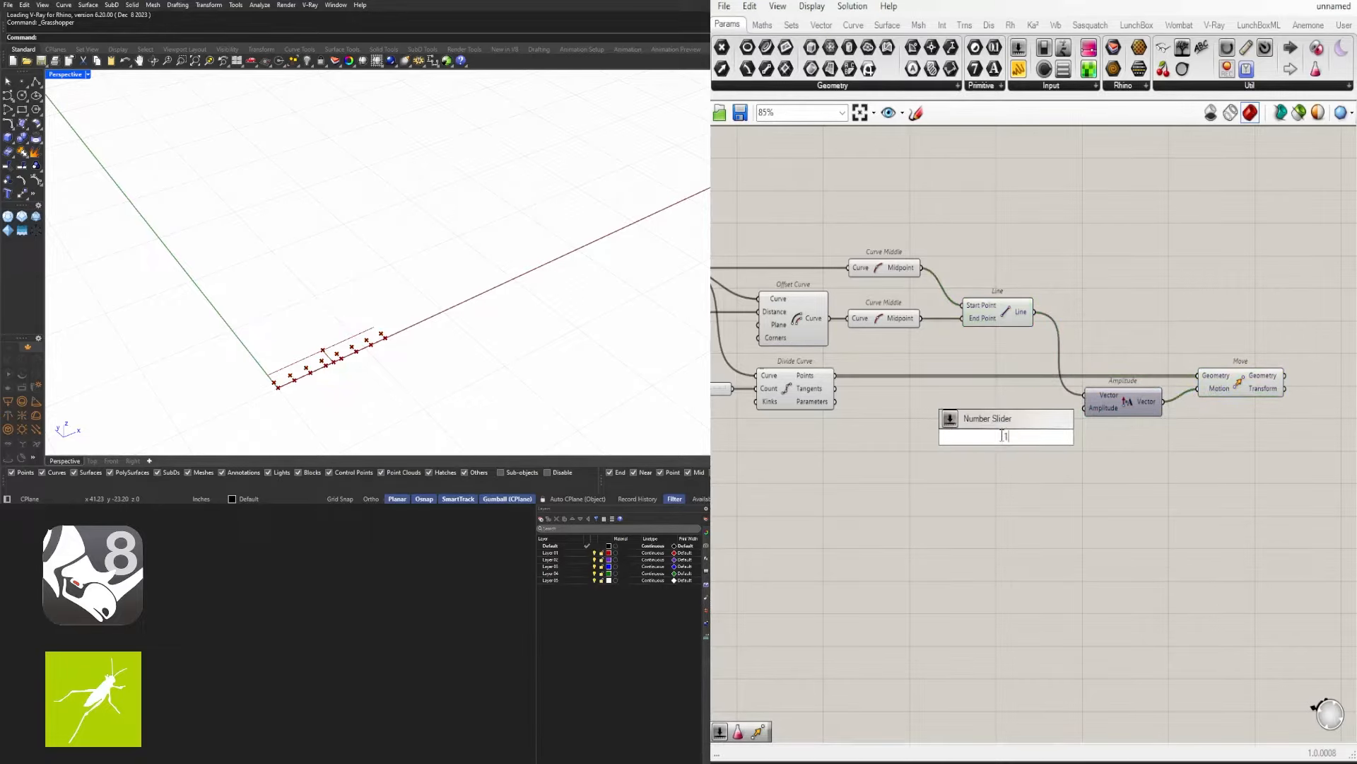
{"action": "type", "text": ".50"}
{"action": "key", "text": "Return"}
{"action": "scroll", "coordinate": [1022, 446], "scroll_direction": "up", "scroll_amount": 3}
{"action": "left_click_drag", "start_coordinate": [1066, 437], "coordinate": [1122, 394]}
{"action": "scroll", "coordinate": [1027, 388], "scroll_direction": "up", "scroll_amount": 3}
{"action": "left_click_drag", "start_coordinate": [957, 382], "coordinate": [1012, 382]}
{"action": "scroll", "coordinate": [1008, 388], "scroll_direction": "down", "scroll_amount": 6}
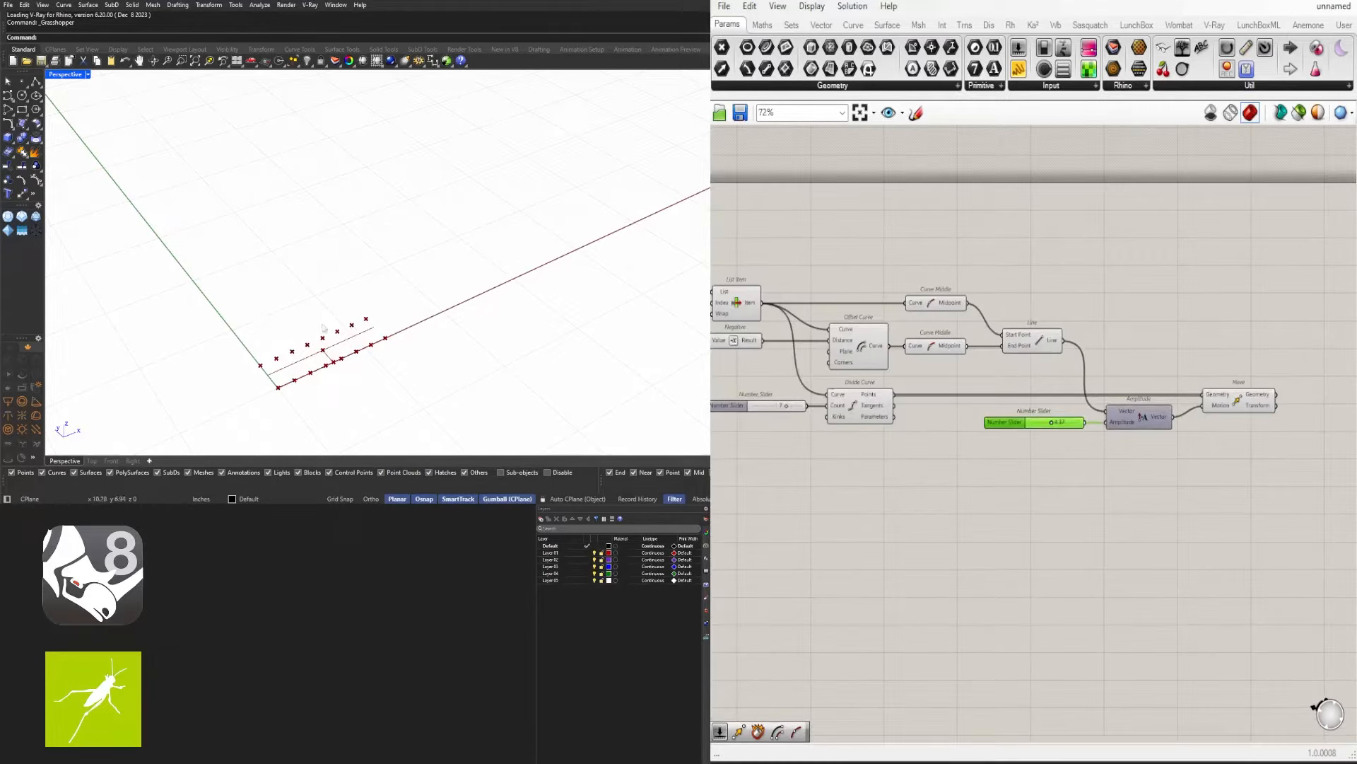
{"action": "scroll", "coordinate": [290, 384], "scroll_direction": "up", "scroll_amount": 3}
{"action": "scroll", "coordinate": [287, 384], "scroll_direction": "down", "scroll_amount": 1}
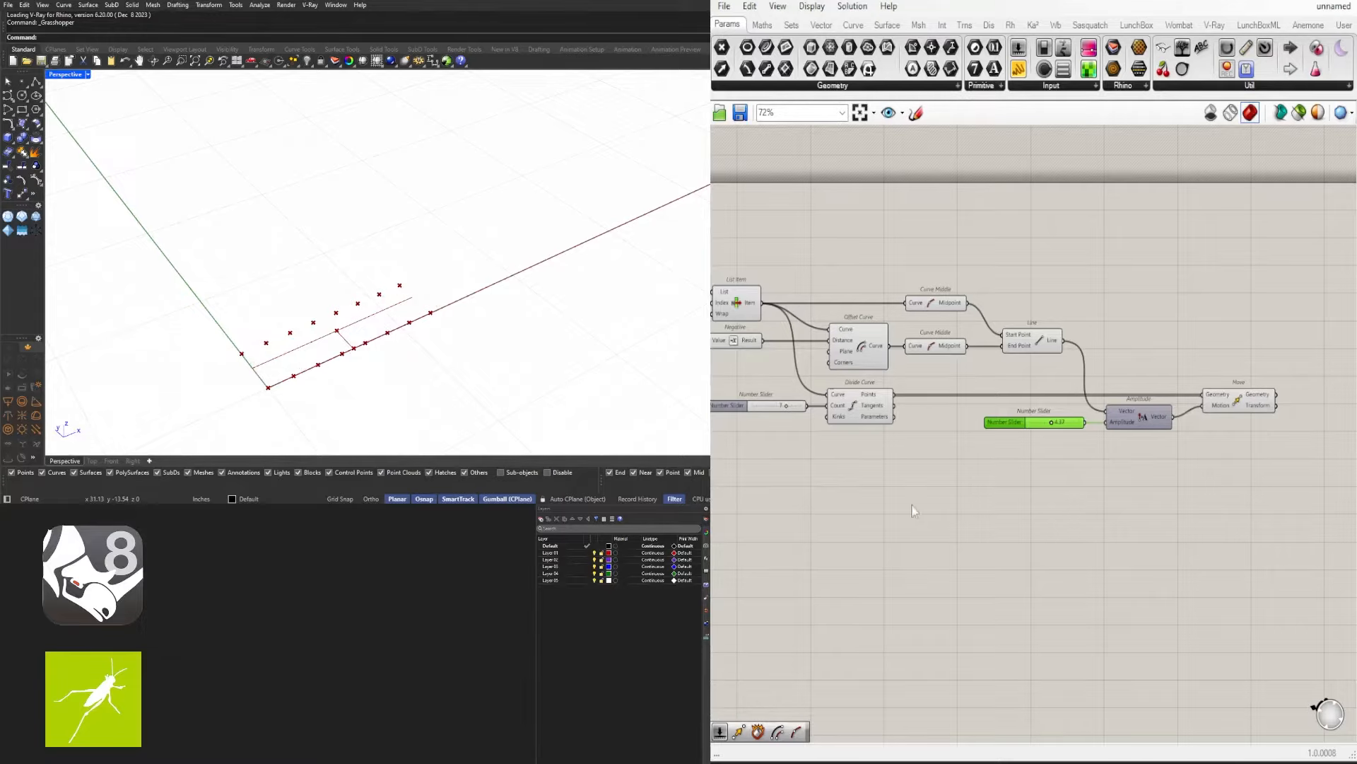
Set the number slider feeding Divide Curve's Count input to 5
{"action": "scroll", "coordinate": [912, 511], "scroll_direction": "down", "scroll_amount": 3}
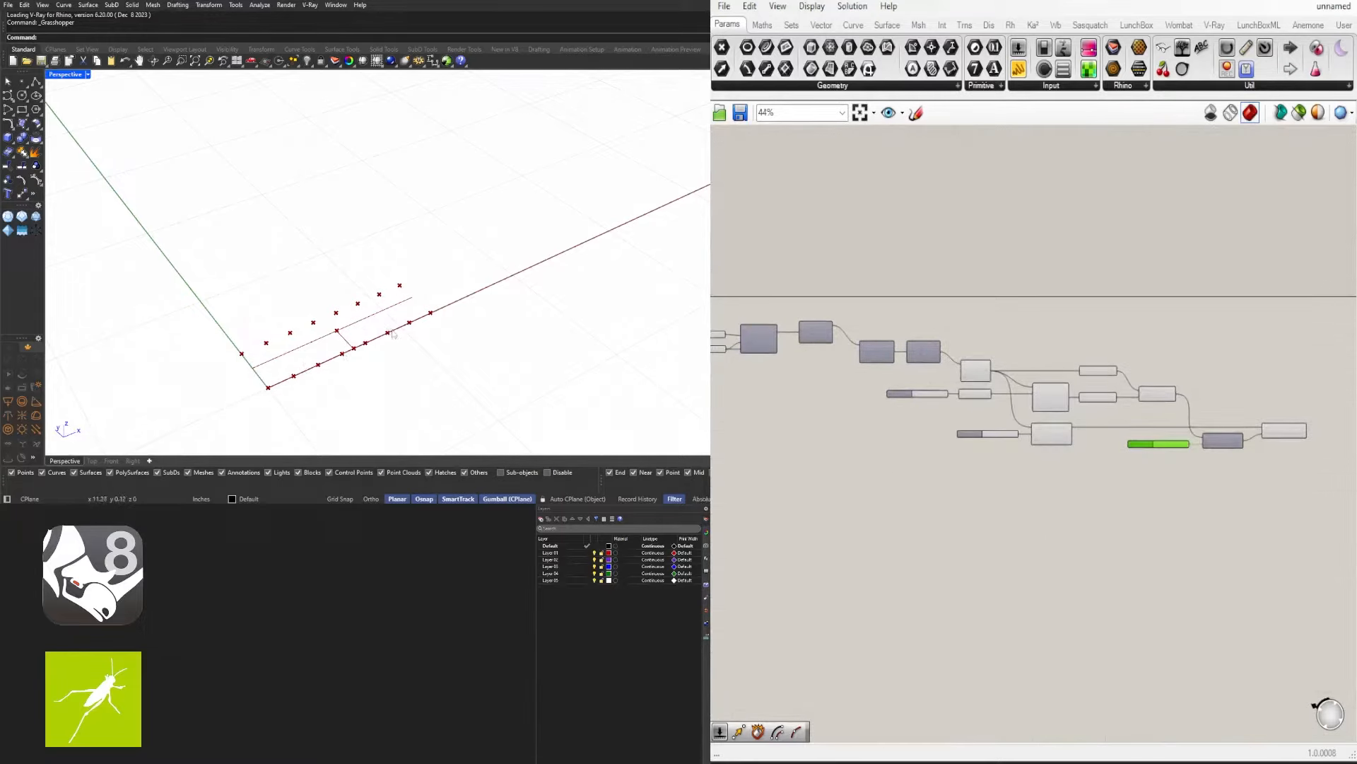
{"action": "scroll", "coordinate": [918, 391], "scroll_direction": "up", "scroll_amount": 13}
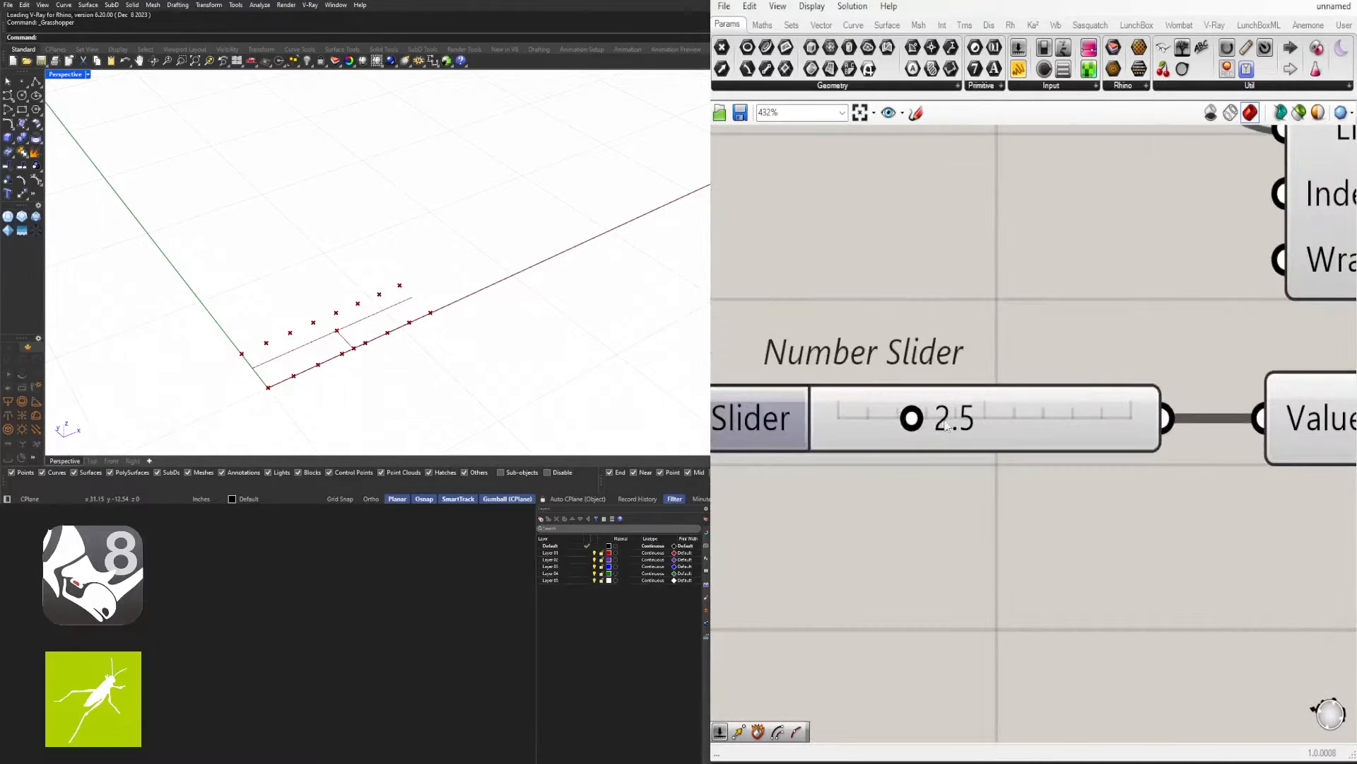
{"action": "scroll", "coordinate": [951, 406], "scroll_direction": "down", "scroll_amount": 4}
{"action": "scroll", "coordinate": [989, 397], "scroll_direction": "down", "scroll_amount": 7}
{"action": "scroll", "coordinate": [1074, 456], "scroll_direction": "up", "scroll_amount": 8}
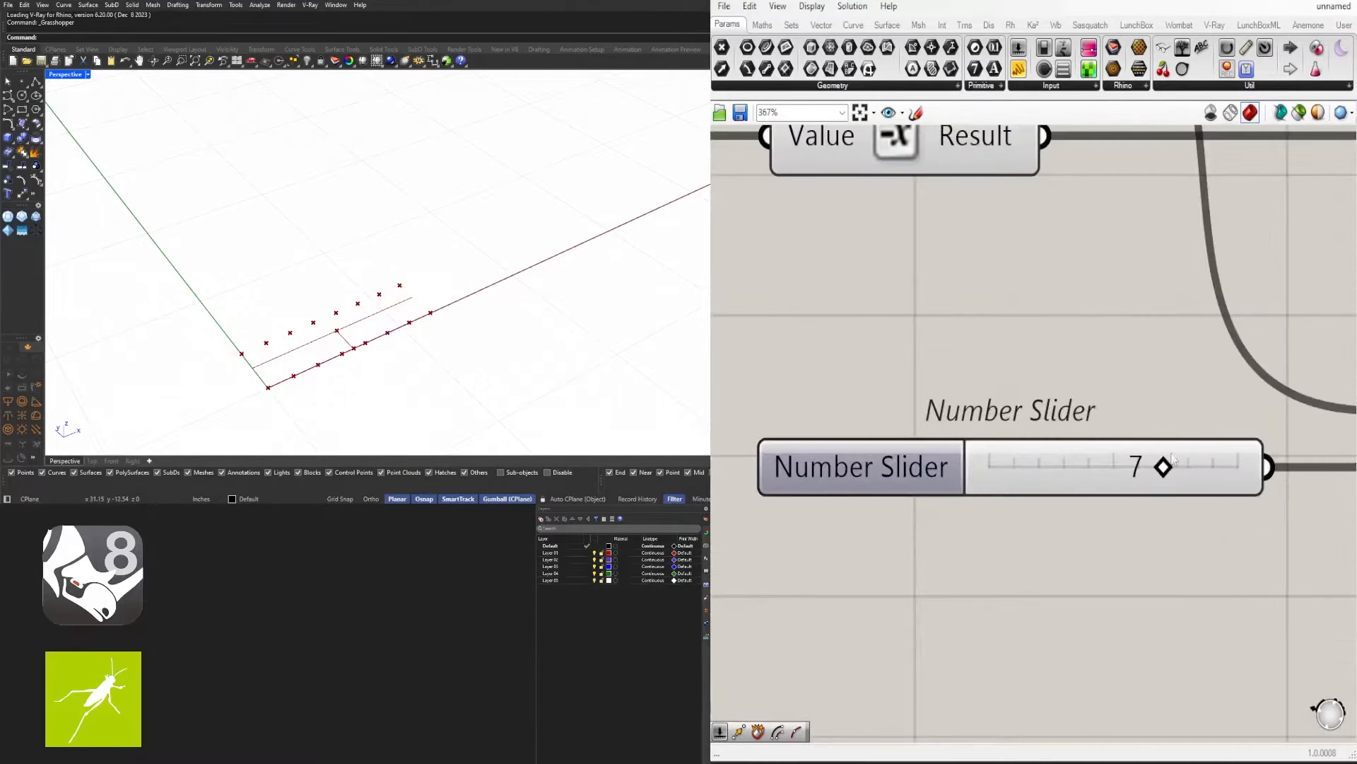
{"action": "left_click_drag", "start_coordinate": [1159, 465], "coordinate": [1112, 470]}
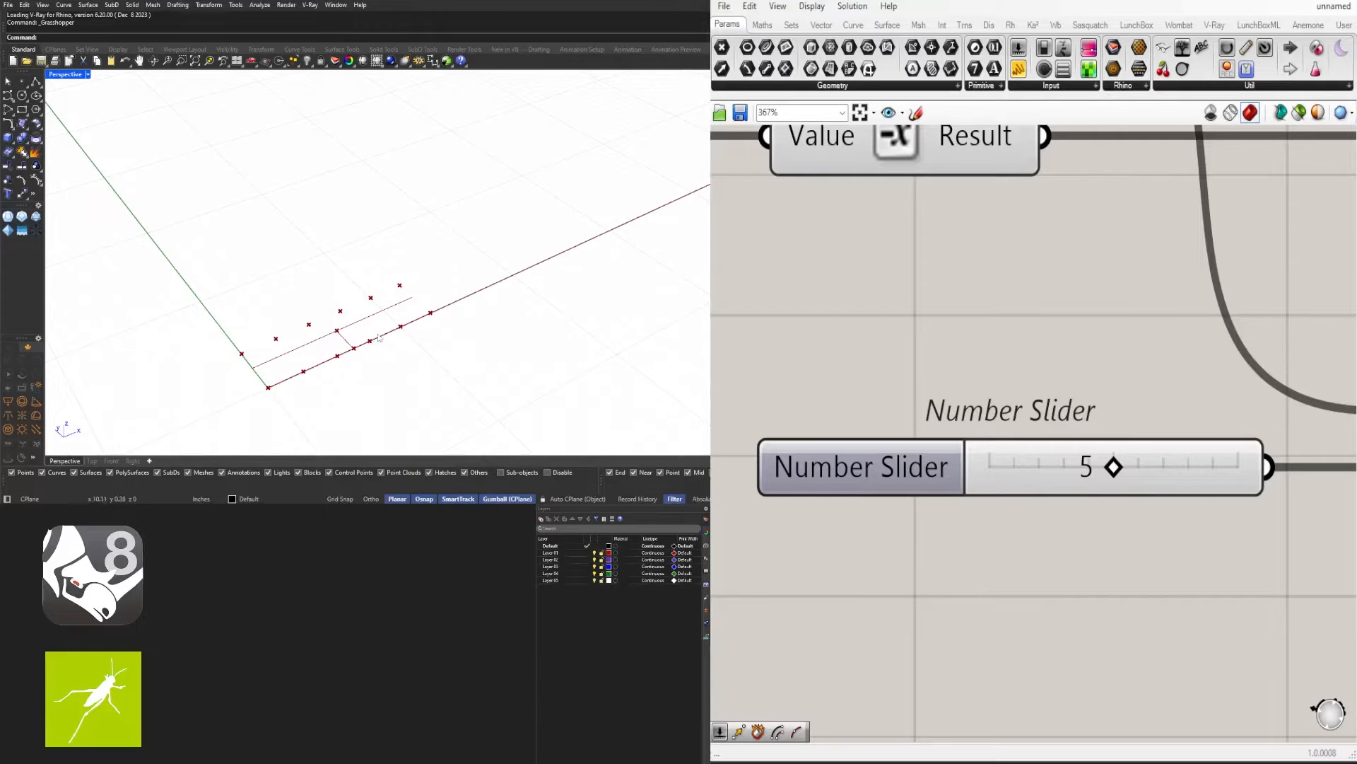
{"action": "scroll", "coordinate": [1221, 481], "scroll_direction": "down", "scroll_amount": 3}
Lower the number slider feeding the Amplitude component to 3.58
{"action": "right_click_drag", "start_coordinate": [1302, 489], "coordinate": [963, 515]}
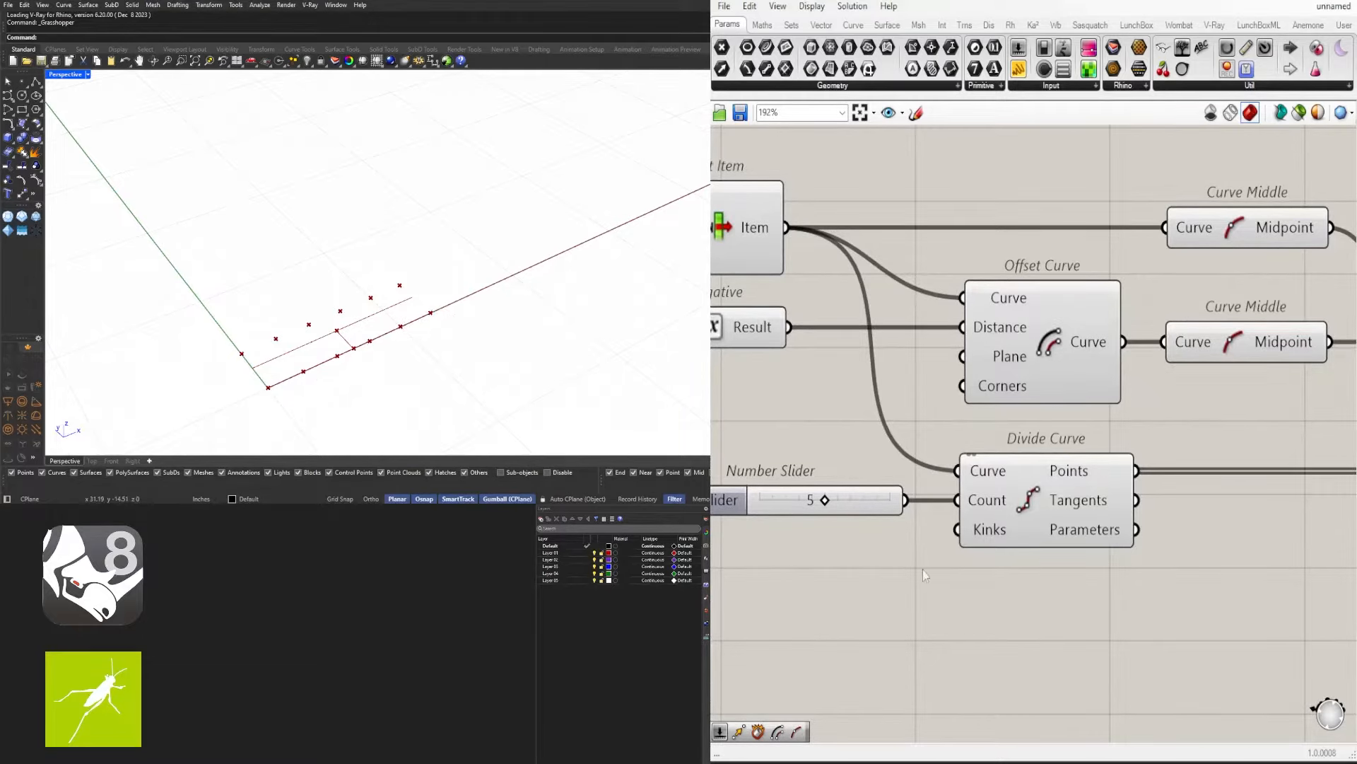
{"action": "right_click_drag", "start_coordinate": [1103, 573], "coordinate": [790, 497]}
{"action": "scroll", "coordinate": [789, 497], "scroll_direction": "down", "scroll_amount": 3}
{"action": "scroll", "coordinate": [1109, 486], "scroll_direction": "up", "scroll_amount": 5}
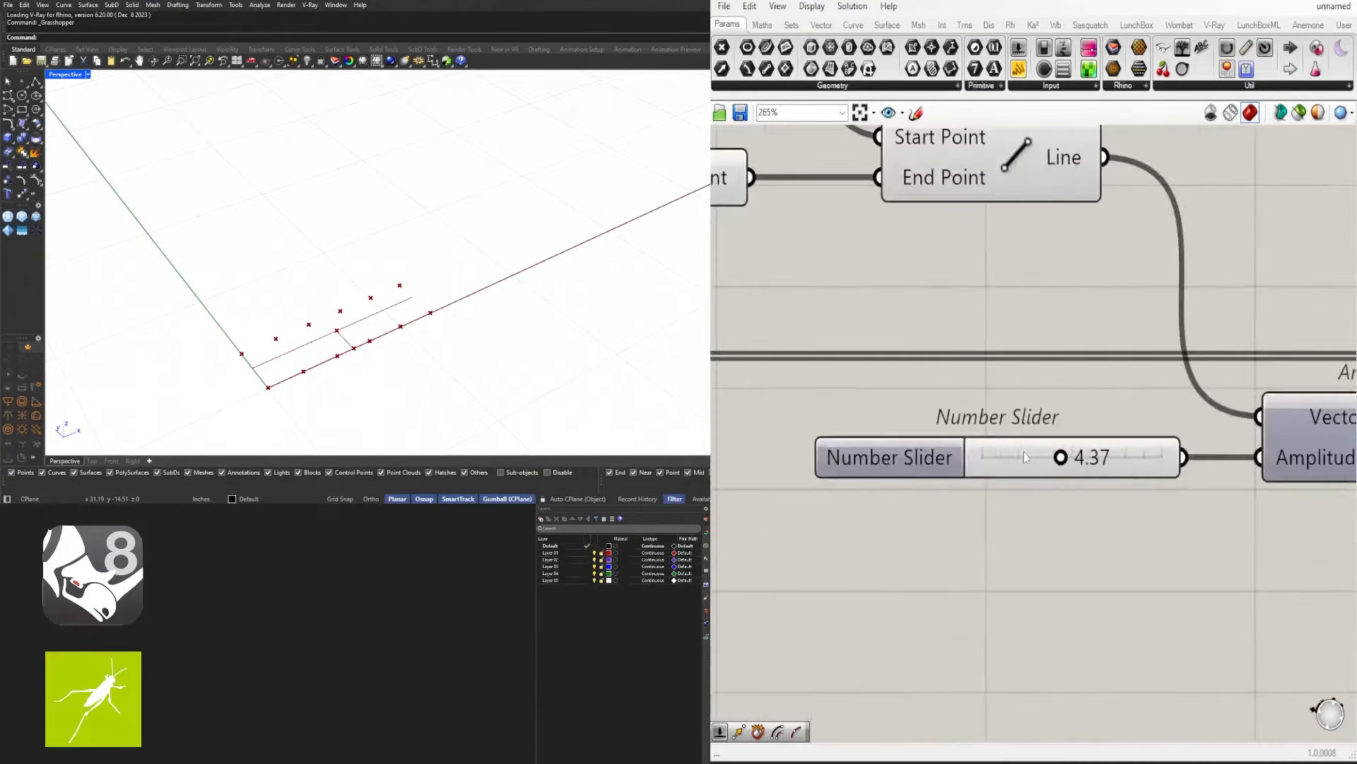
{"action": "left_click_drag", "start_coordinate": [1051, 461], "coordinate": [1011, 487]}
{"action": "scroll", "coordinate": [1011, 487], "scroll_direction": "down", "scroll_amount": 3}
Duplicate the Amplitude slider, wire the copy into the same Amplitude input as a second value and set it to 5.19
{"action": "left_click_drag", "start_coordinate": [1051, 566], "coordinate": [969, 469]}
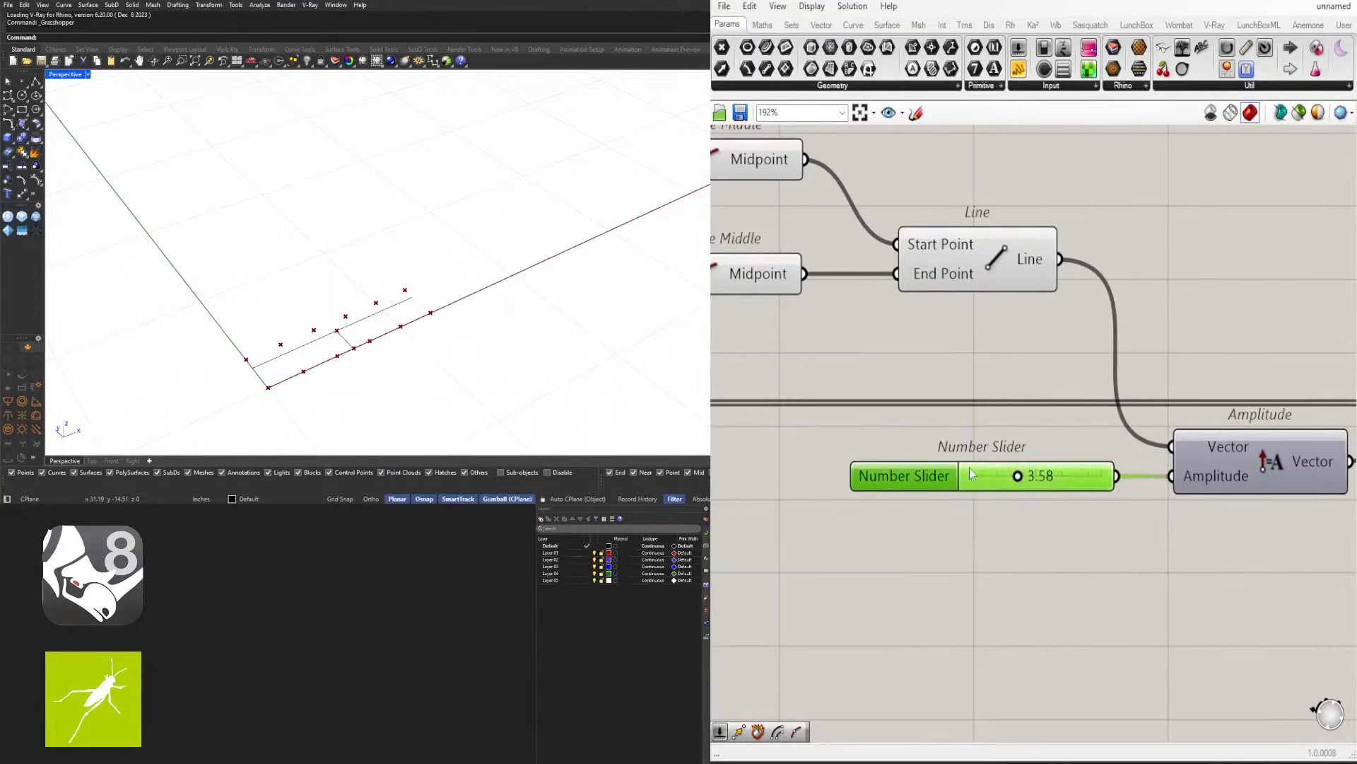
{"action": "left_click_drag", "start_coordinate": [918, 518], "coordinate": [919, 524], "text": "alt"}
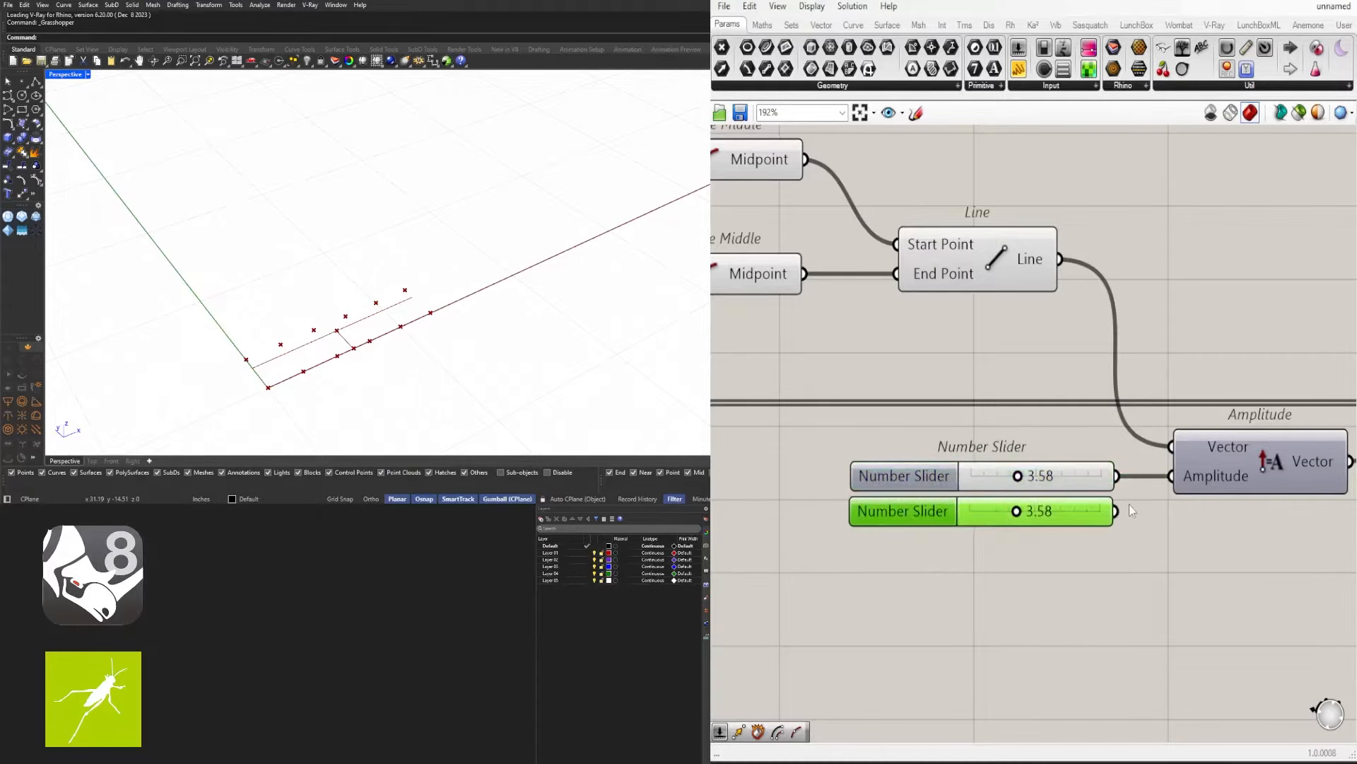
{"action": "left_click_drag", "start_coordinate": [1117, 512], "coordinate": [1173, 478], "text": "shift"}
{"action": "scroll", "coordinate": [1037, 499], "scroll_direction": "up", "scroll_amount": 3}
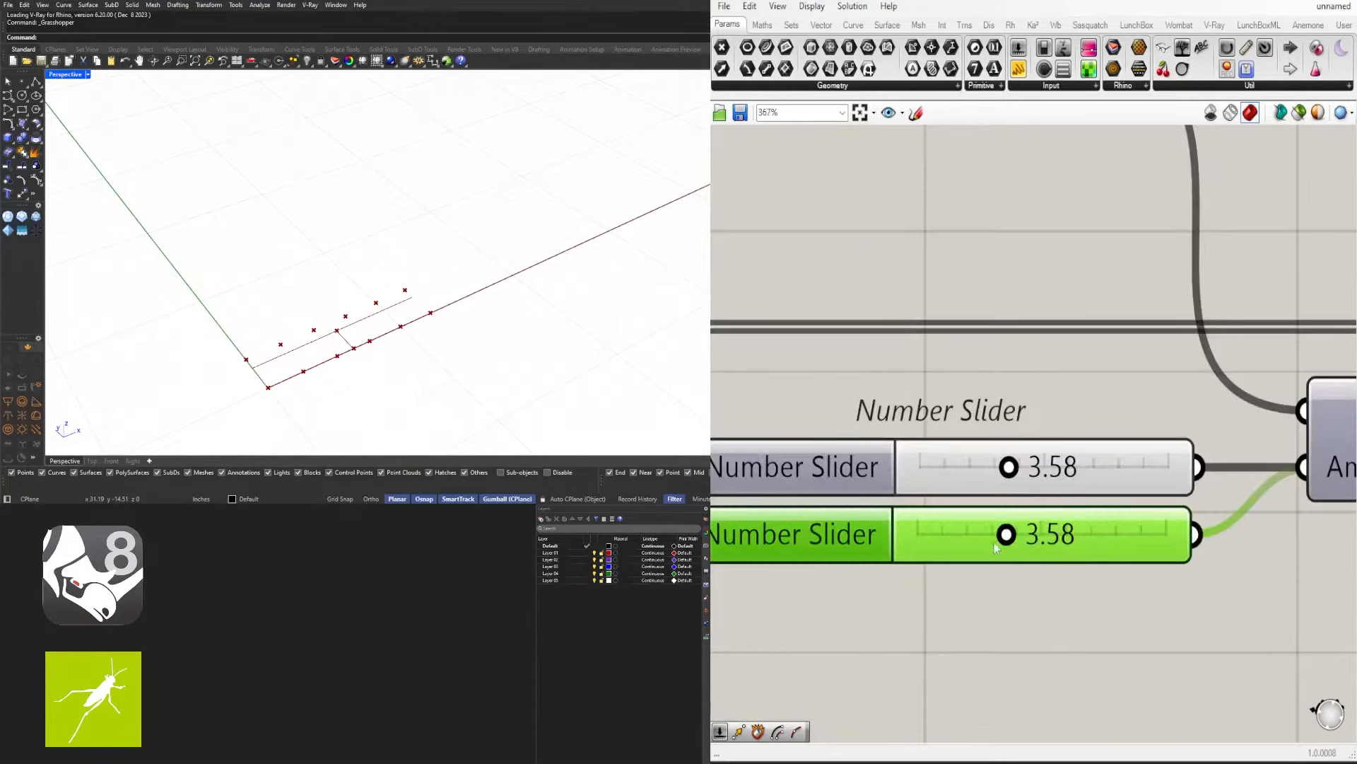
{"action": "left_click_drag", "start_coordinate": [1009, 535], "coordinate": [1048, 536]}
{"action": "scroll", "coordinate": [1049, 537], "scroll_direction": "down", "scroll_amount": 5}
Delete both number sliders feeding the Amplitude component
{"action": "left_click", "coordinate": [1113, 591]}
{"action": "right_click_drag", "start_coordinate": [1113, 591], "coordinate": [1098, 540]}
{"action": "left_click_drag", "start_coordinate": [1095, 516], "coordinate": [1054, 446]}
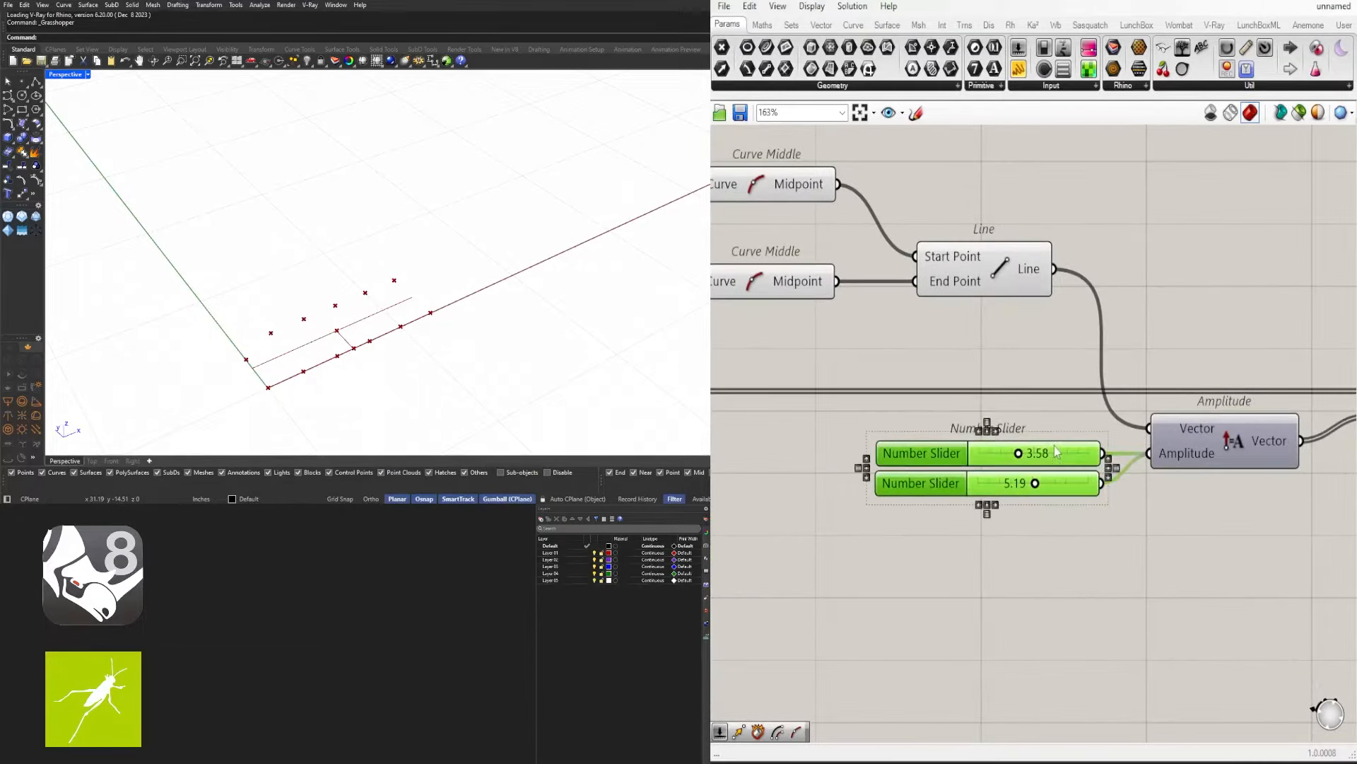
{"action": "key", "text": "Delete"}
Add a Gene Pool component beside the Amplitude component and enlarge it so all its genes are visible
{"action": "double_click", "coordinate": [992, 522]}
{"action": "type", "text": "GENE"}
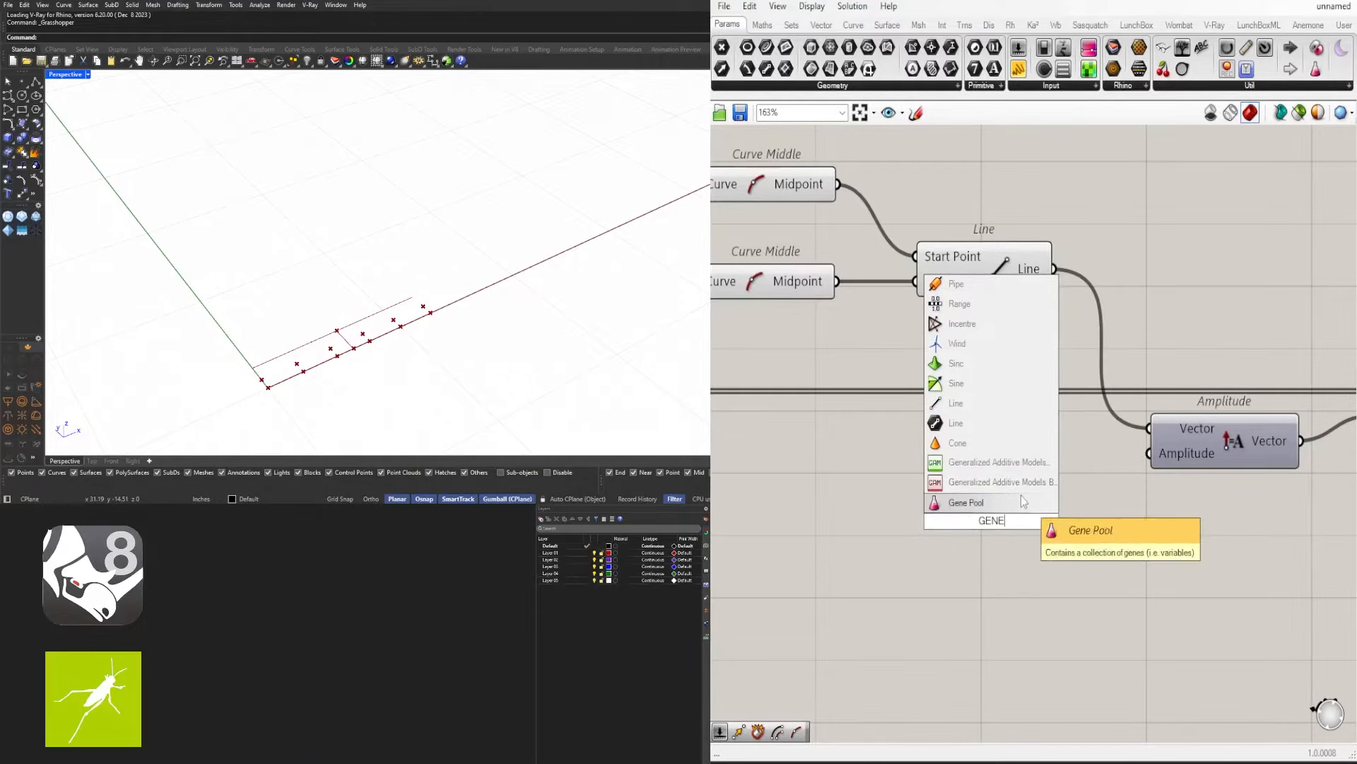
{"action": "left_click", "coordinate": [947, 503]}
{"action": "left_click_drag", "start_coordinate": [926, 553], "coordinate": [926, 704]}
{"action": "right_click_drag", "start_coordinate": [963, 573], "coordinate": [993, 442]}
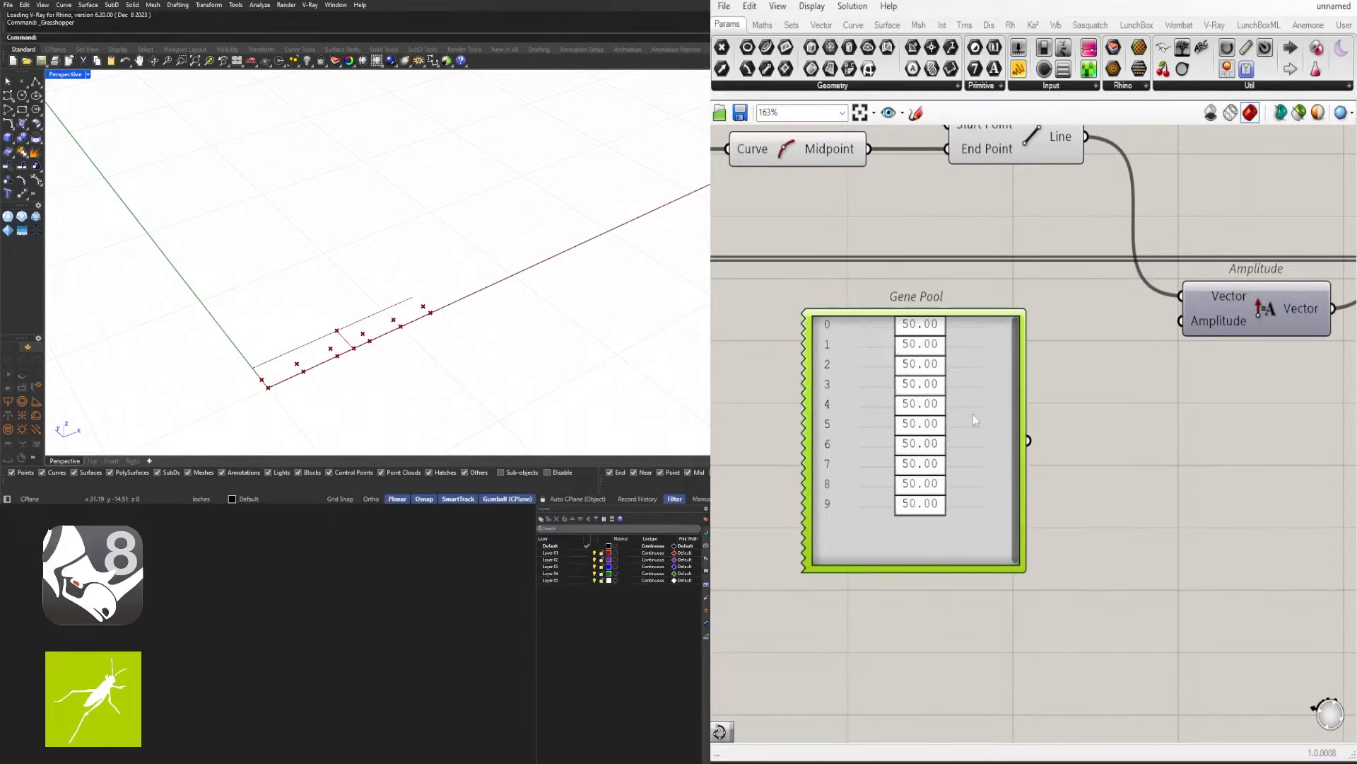
Configure the Gene Pool with a maximum of 20 and a gene count of 6
{"action": "double_click", "coordinate": [957, 537]}
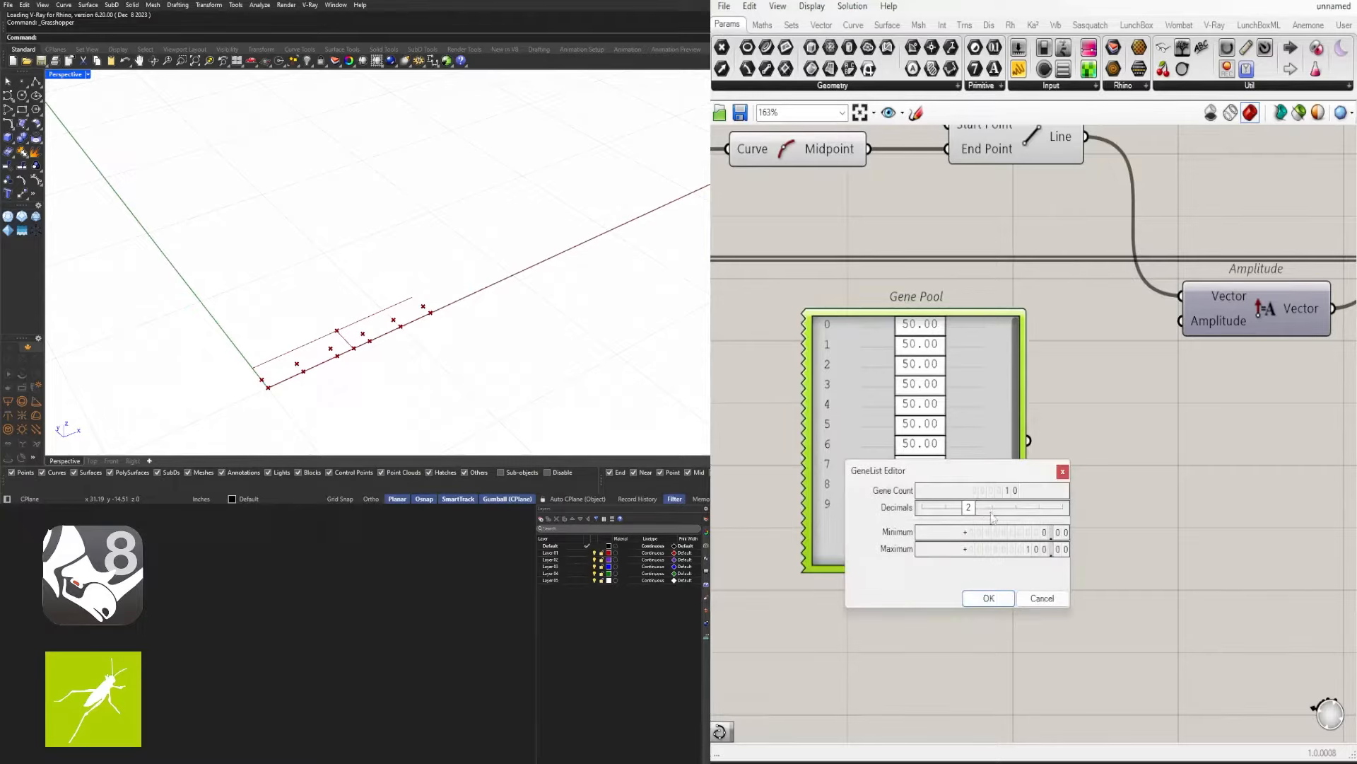
{"action": "double_click", "coordinate": [1032, 550]}
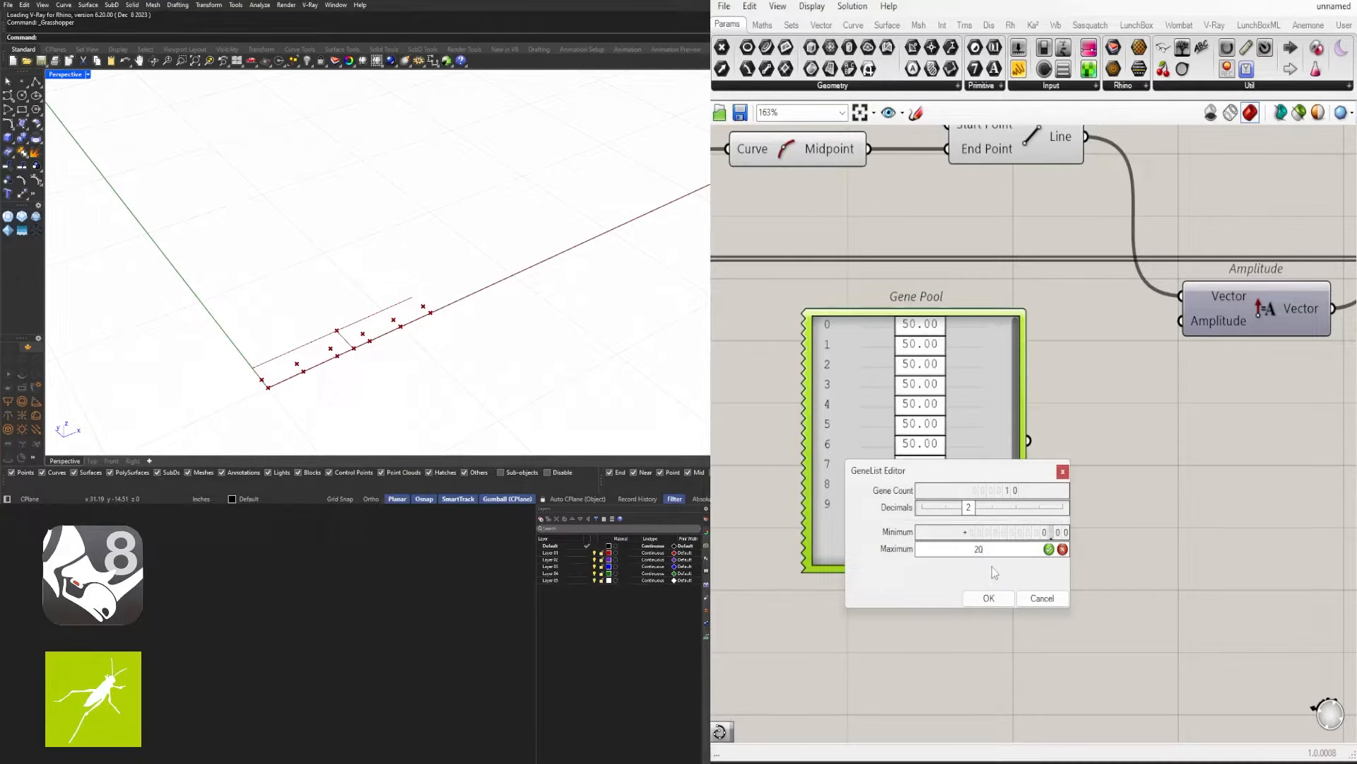
{"action": "key", "text": "Return"}
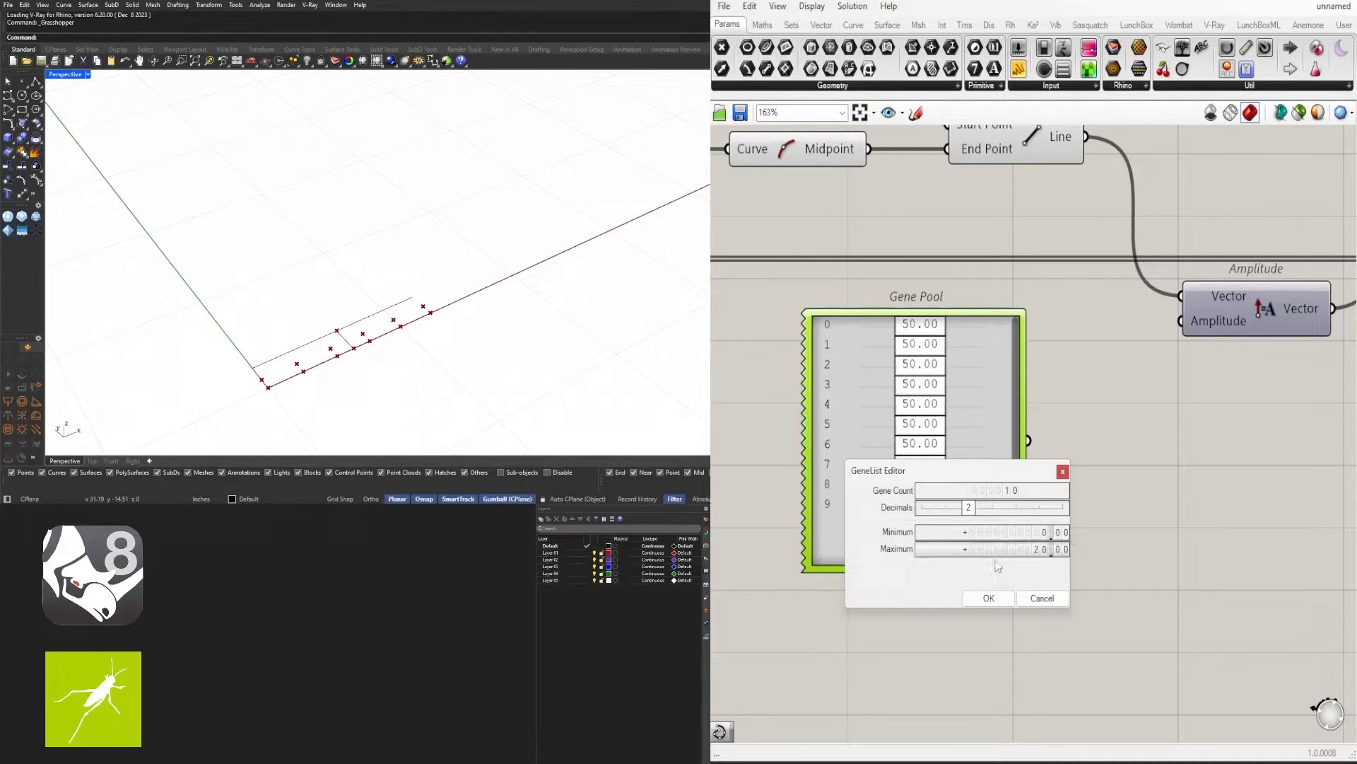
{"action": "double_click", "coordinate": [1012, 491]}
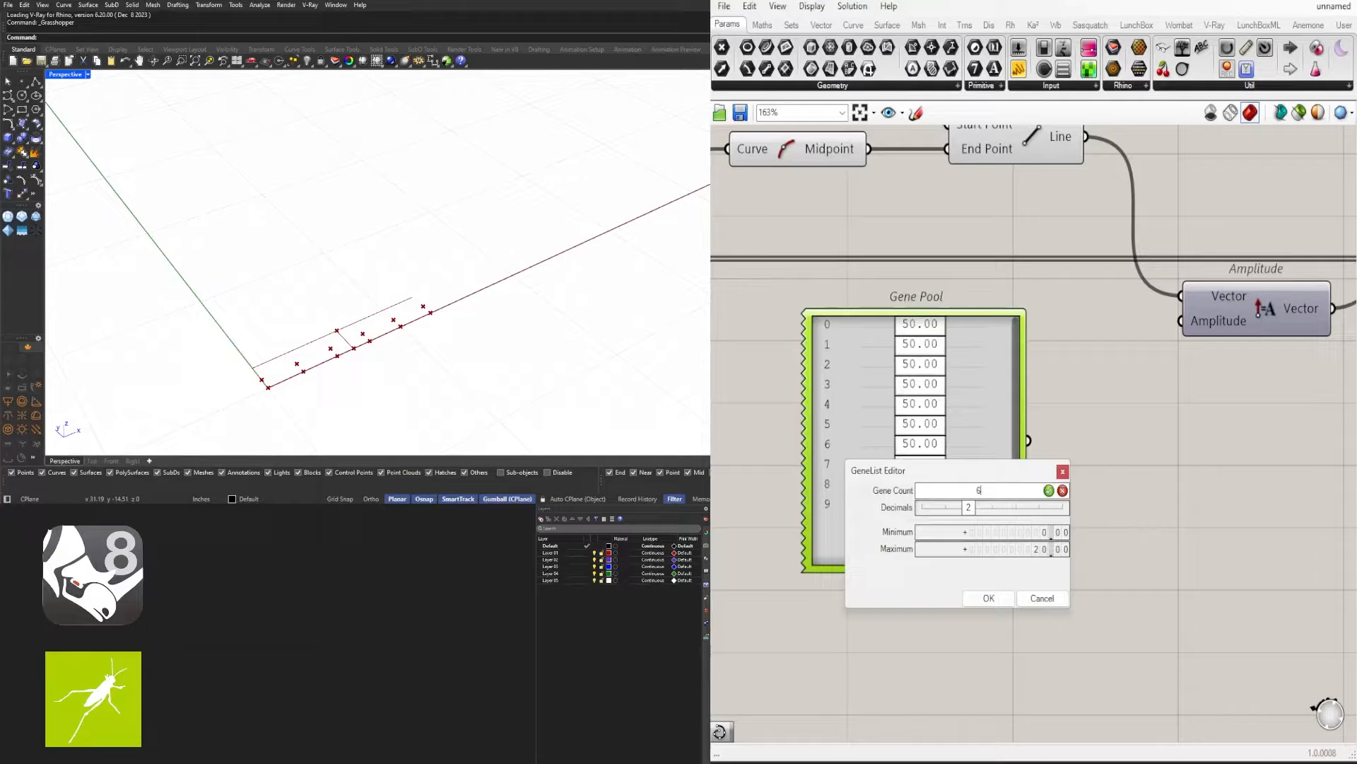
{"action": "type", "text": "6"}
{"action": "key", "text": "Return"}
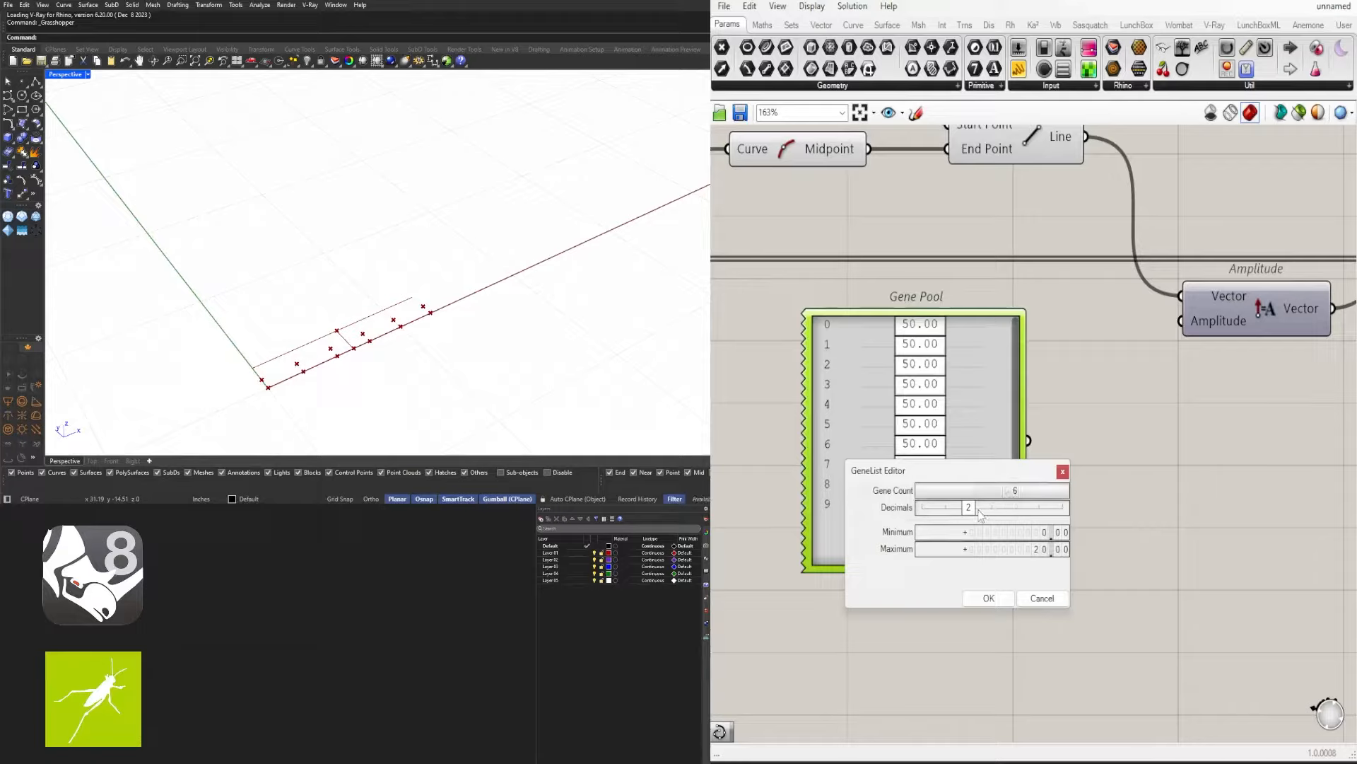
{"action": "left_click", "coordinate": [989, 599]}
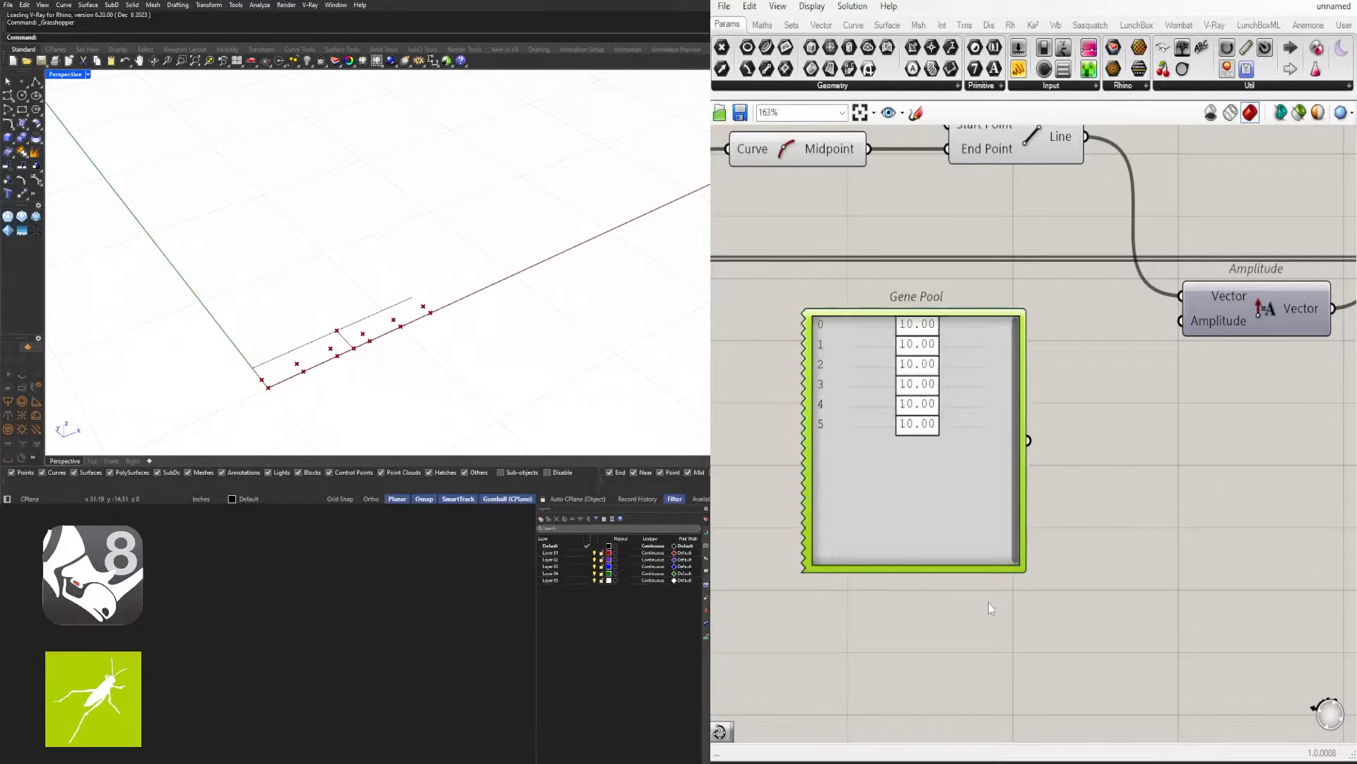
Shorten the Gene Pool component and wire its output into the Amplitude component's Amplitude input
{"action": "left_click_drag", "start_coordinate": [889, 566], "coordinate": [889, 529]}
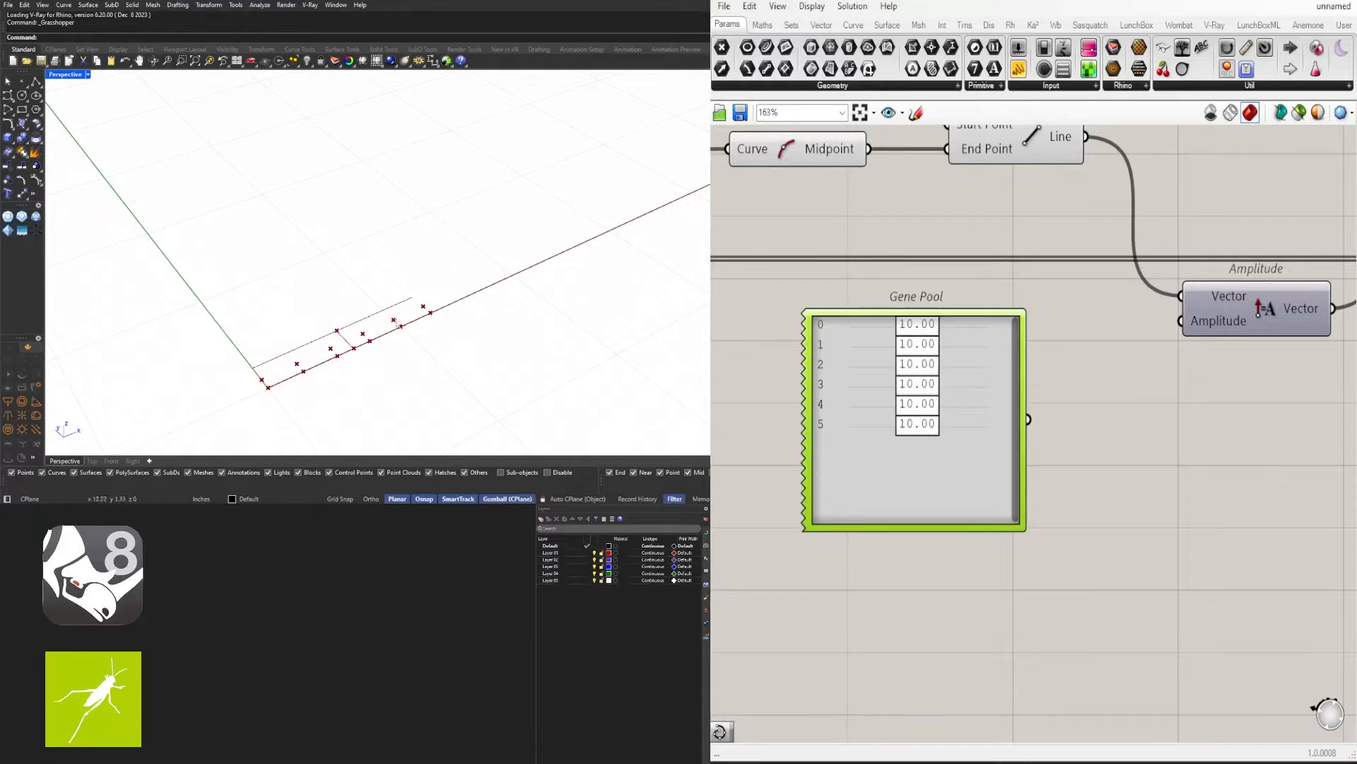
{"action": "scroll", "coordinate": [1027, 347], "scroll_direction": "down", "scroll_amount": 4}
{"action": "right_click_drag", "start_coordinate": [940, 371], "coordinate": [431, 356]}
{"action": "scroll", "coordinate": [1013, 329], "scroll_direction": "up", "scroll_amount": 5}
{"action": "scroll", "coordinate": [947, 463], "scroll_direction": "down", "scroll_amount": 2}
{"action": "right_click_drag", "start_coordinate": [948, 463], "coordinate": [1115, 425]}
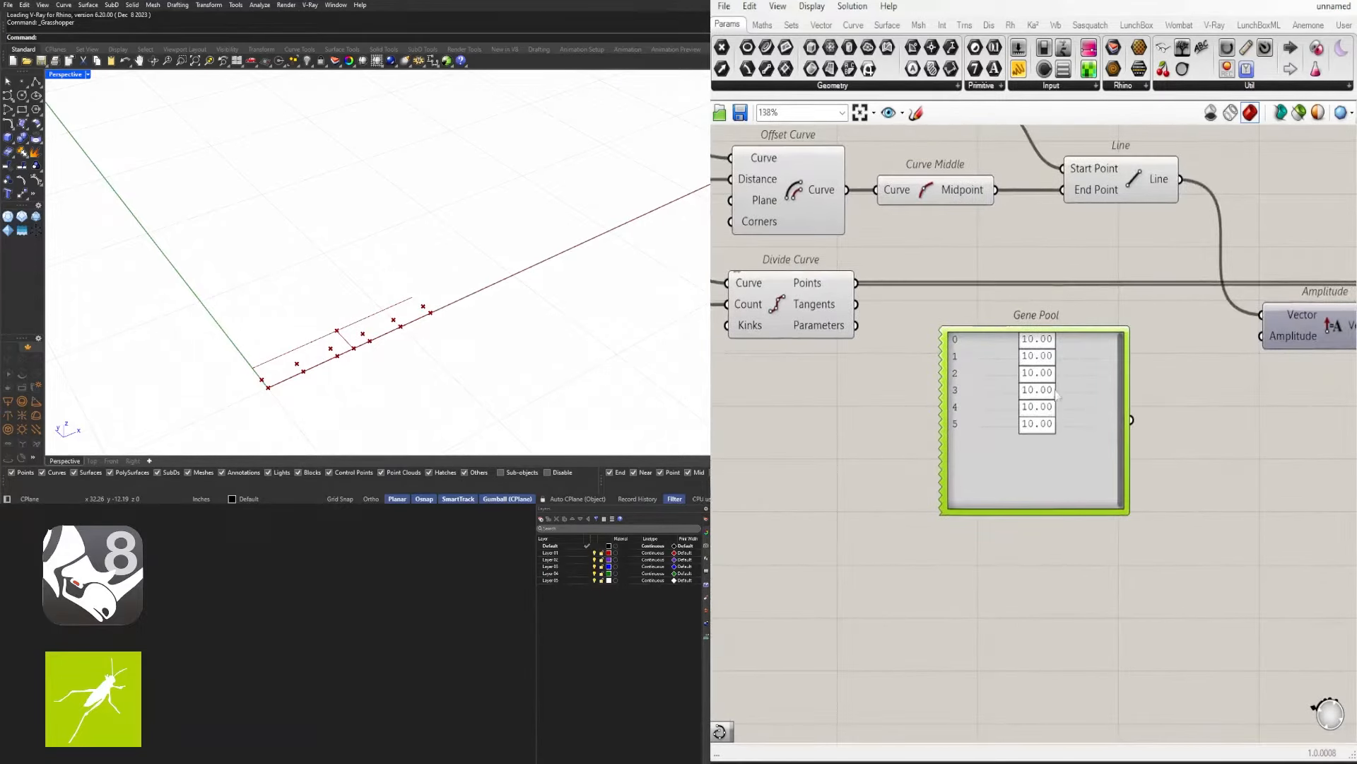
{"action": "right_click_drag", "start_coordinate": [1159, 454], "coordinate": [1021, 455]}
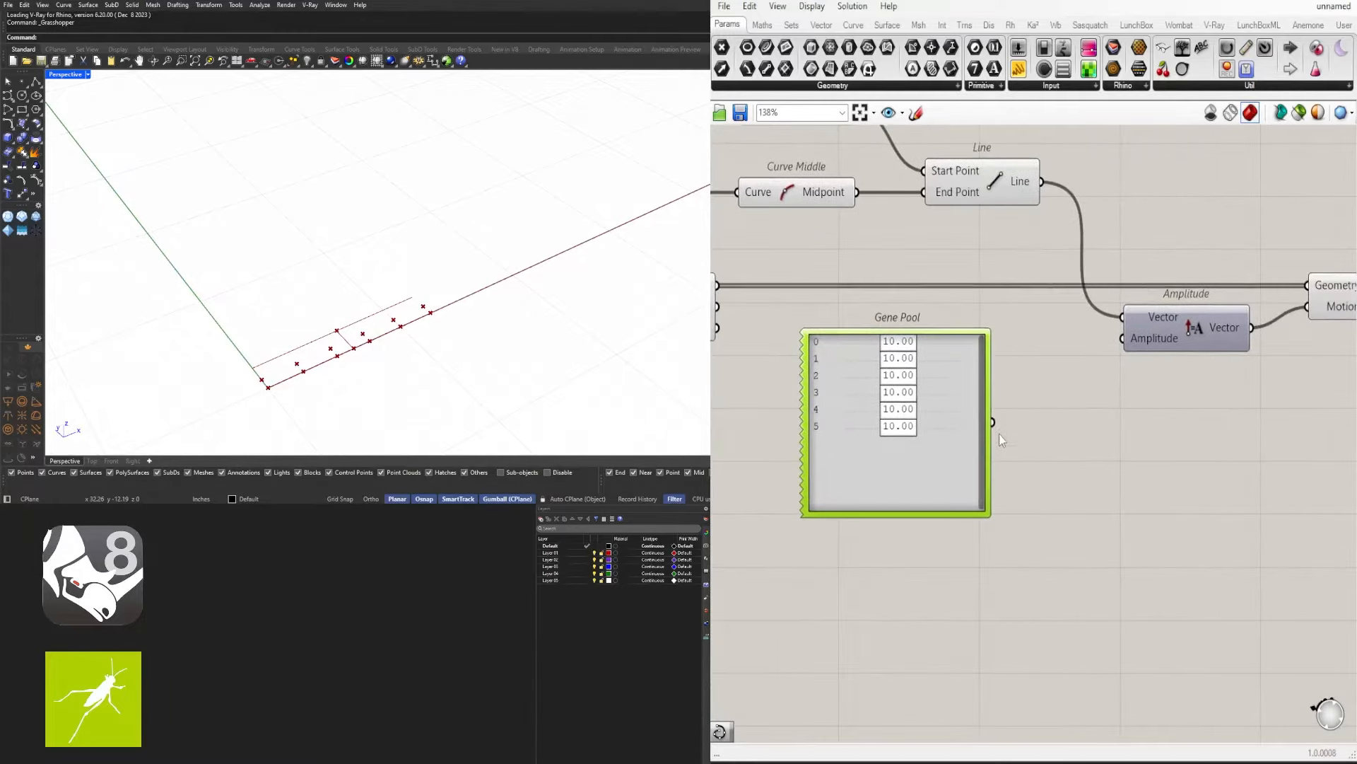
{"action": "left_click_drag", "start_coordinate": [993, 422], "coordinate": [1138, 350]}
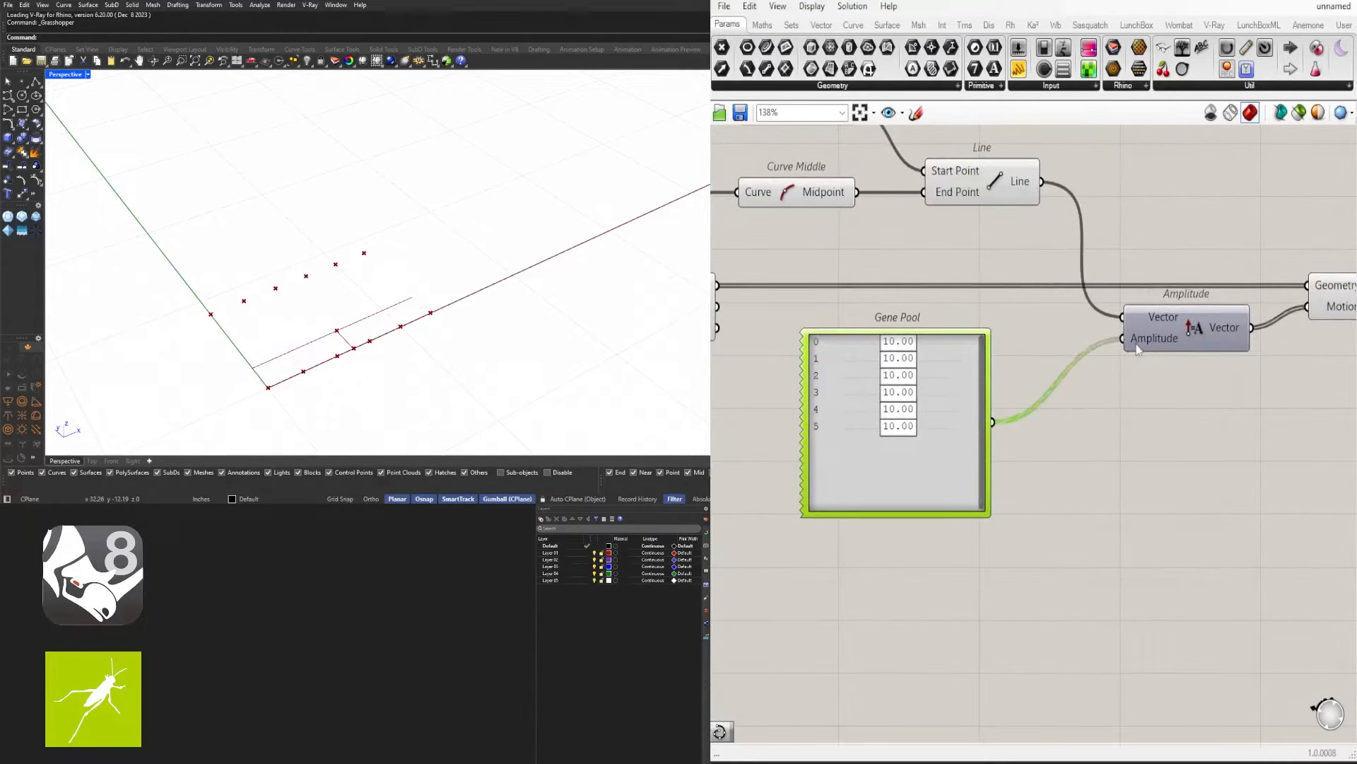
Set Gene Pool genes 0 to 5 to 0.00, 2.64, 3.57, 3.87, 5.05 and 0.00
{"action": "right_click_drag", "start_coordinate": [1126, 349], "coordinate": [1321, 374]}
{"action": "scroll", "coordinate": [1067, 347], "scroll_direction": "up", "scroll_amount": 5}
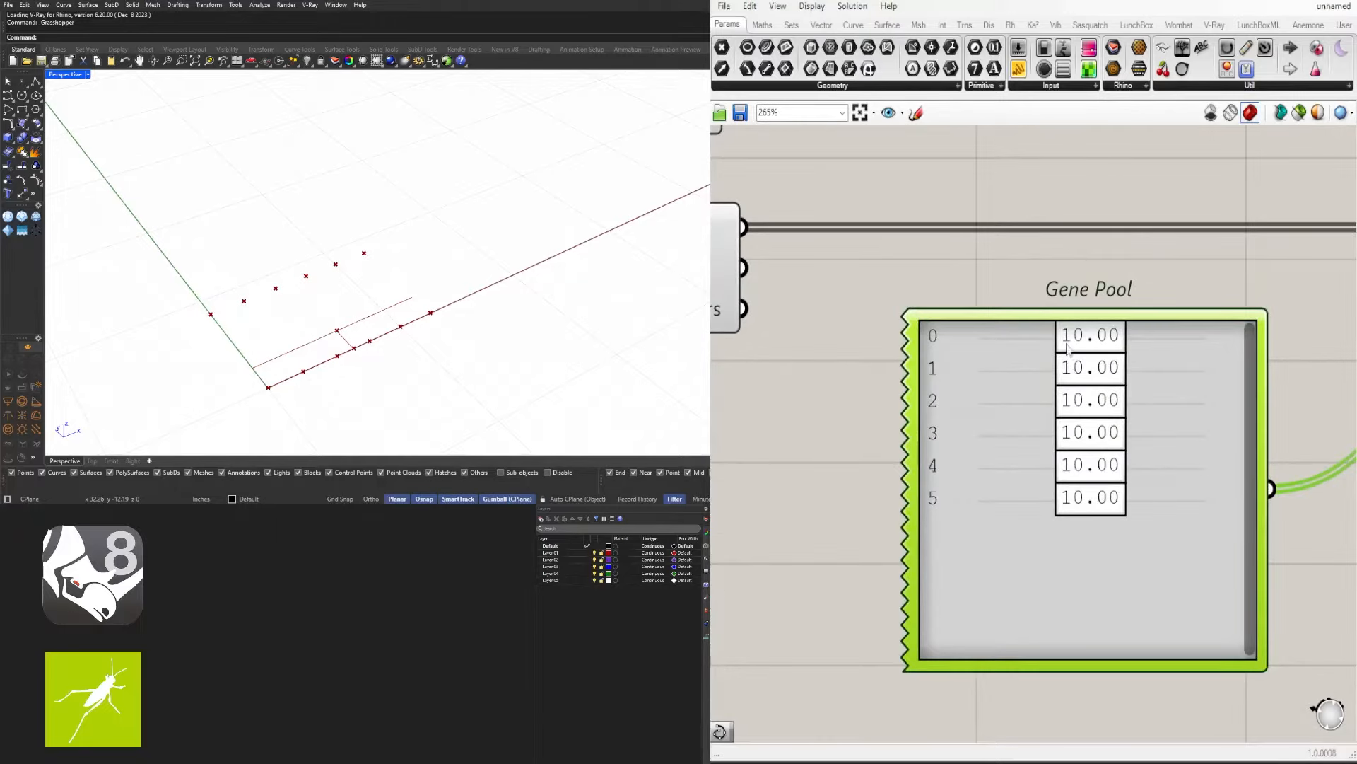
{"action": "left_click_drag", "start_coordinate": [1087, 341], "coordinate": [965, 326]}
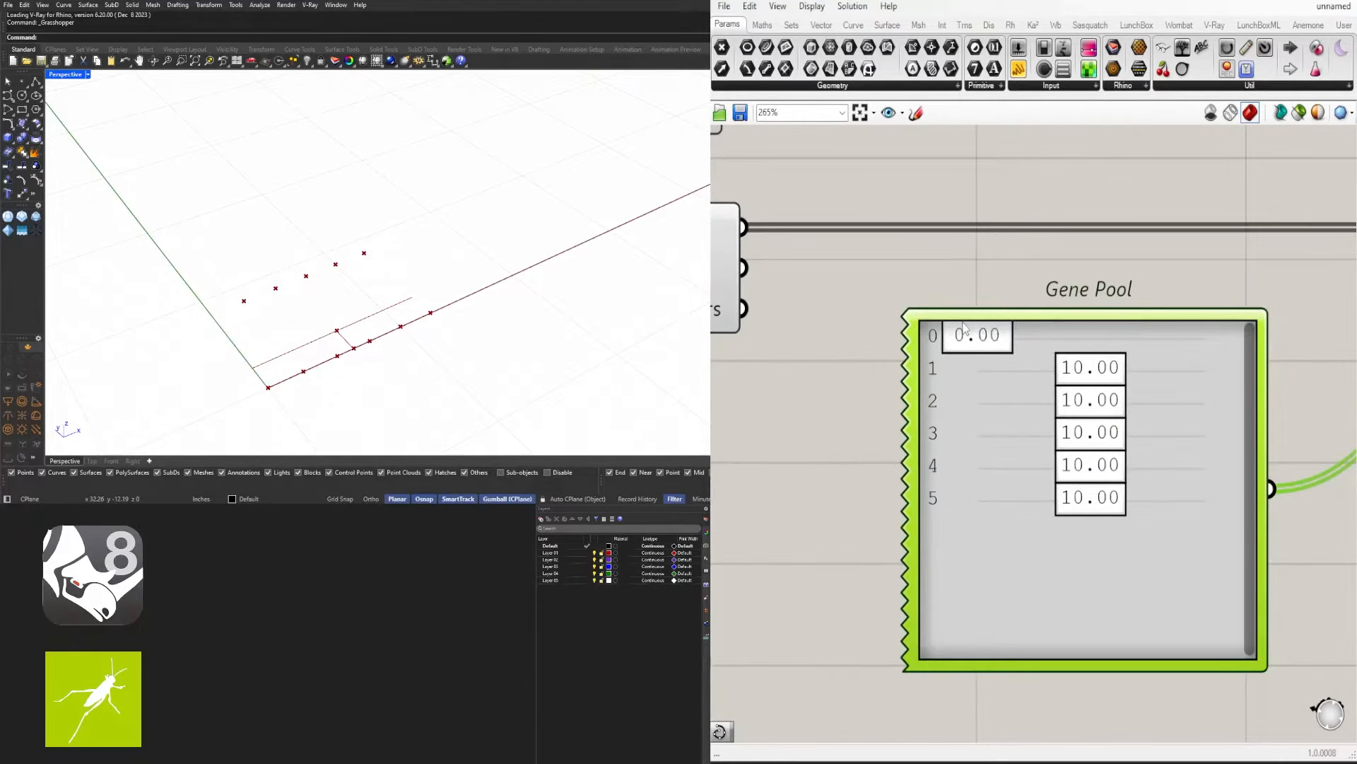
{"action": "left_click_drag", "start_coordinate": [1089, 495], "coordinate": [974, 505]}
{"action": "left_click_drag", "start_coordinate": [1088, 466], "coordinate": [1031, 468]}
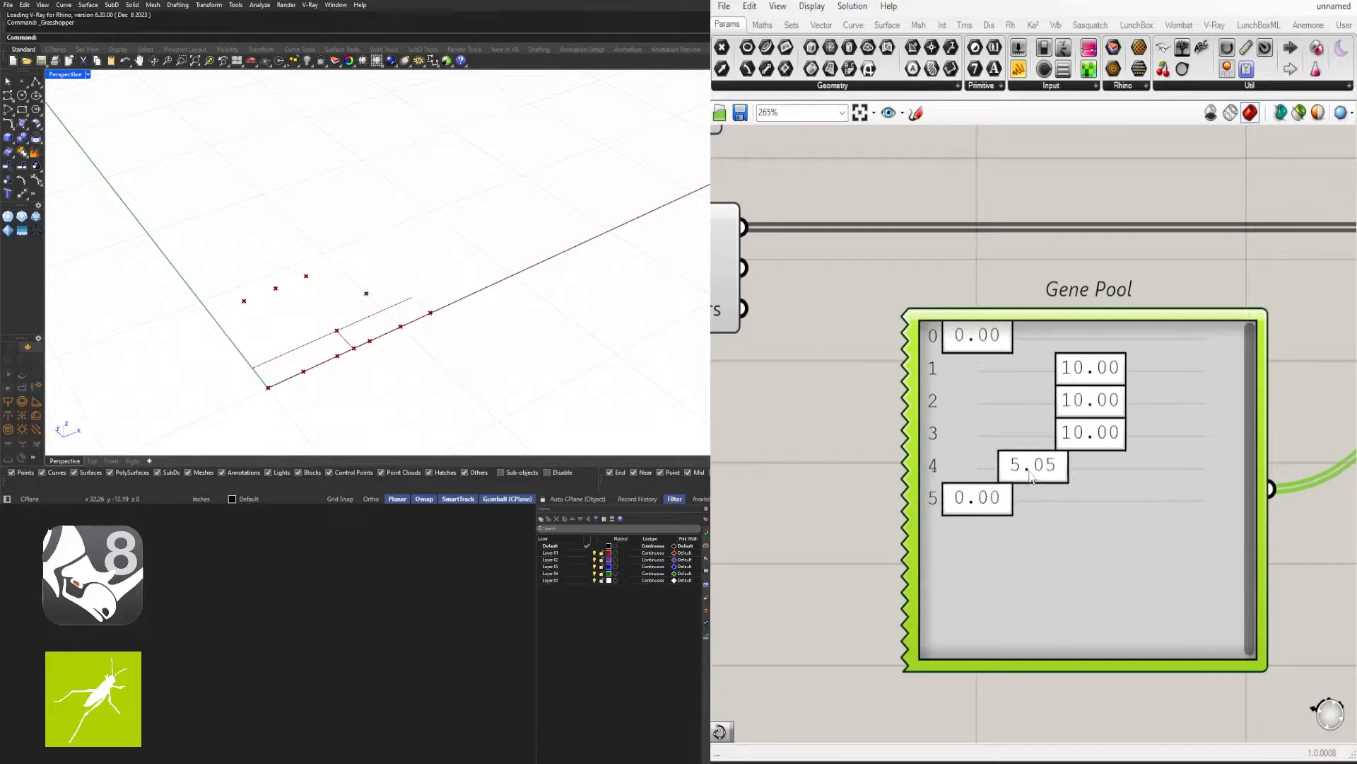
{"action": "left_click_drag", "start_coordinate": [1100, 435], "coordinate": [1048, 443]}
{"action": "left_click_drag", "start_coordinate": [1100, 400], "coordinate": [1000, 433]}
Add an Interpolate component after Move and wire Move's Geometry output into its Vertices input
{"action": "scroll", "coordinate": [1190, 467], "scroll_direction": "down", "scroll_amount": 2}
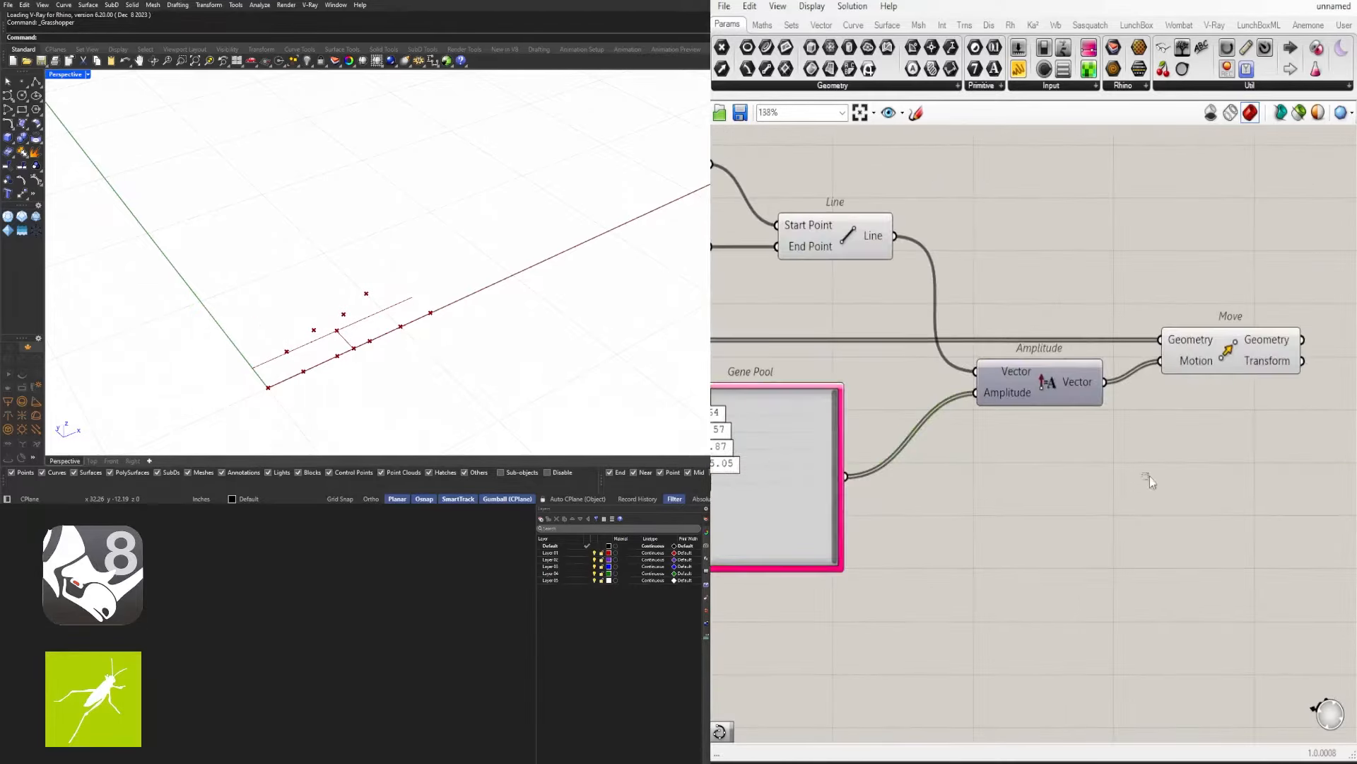
{"action": "left_click", "coordinate": [1245, 367]}
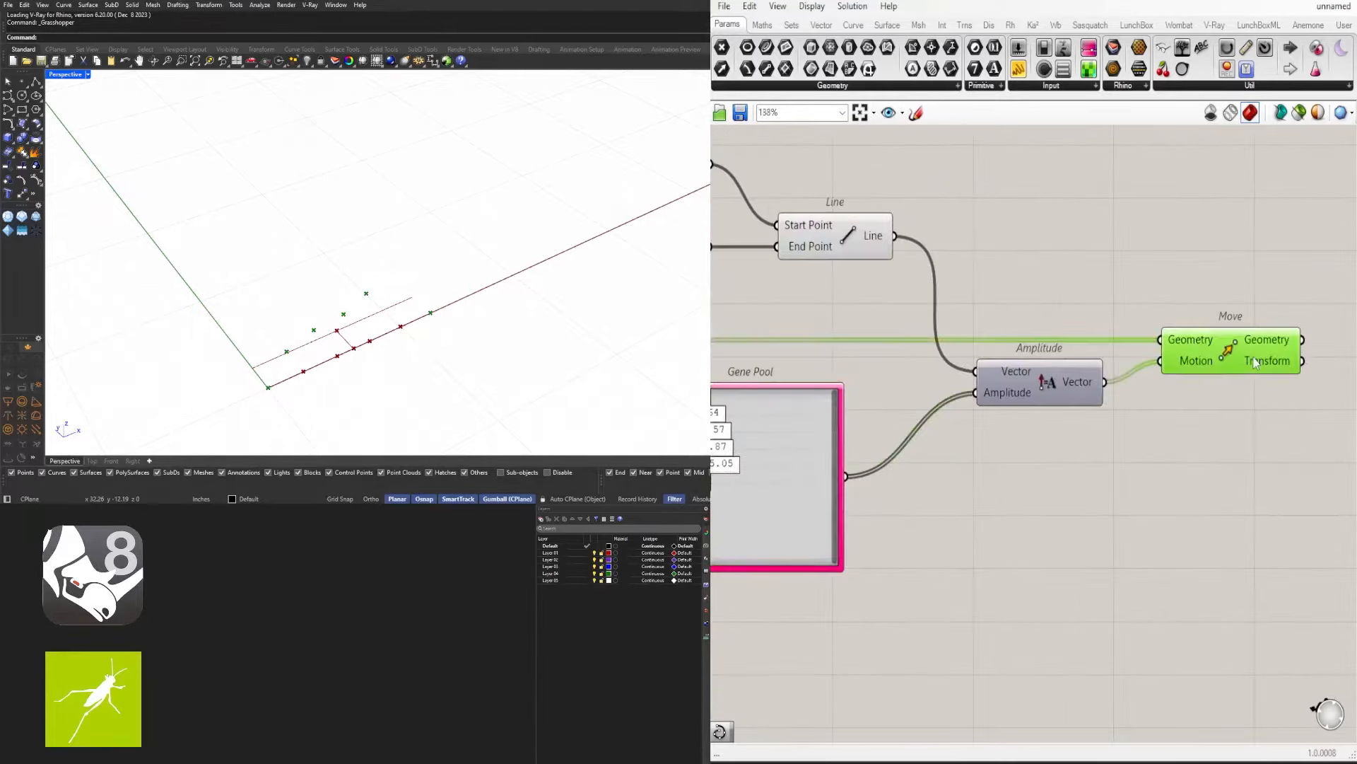
{"action": "right_click_drag", "start_coordinate": [1244, 368], "coordinate": [997, 378]}
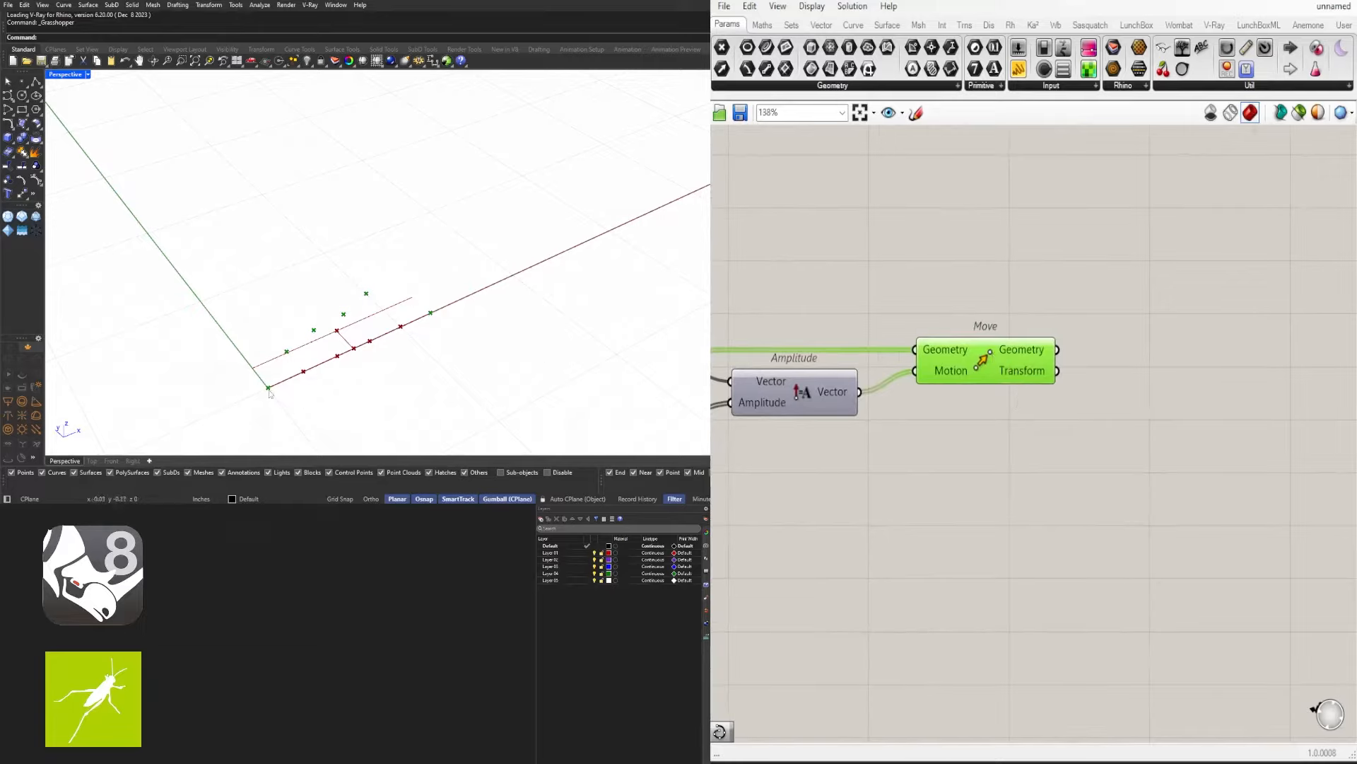
{"action": "double_click", "coordinate": [1137, 370]}
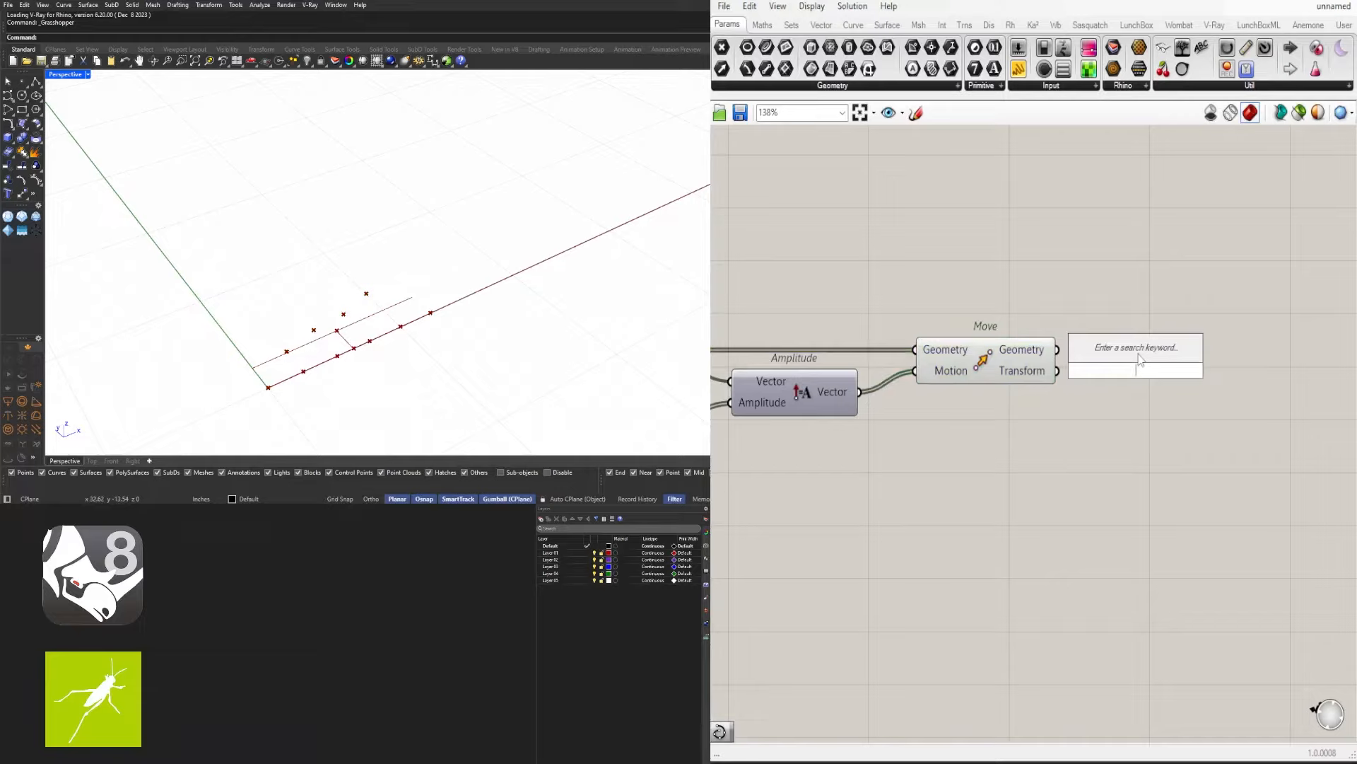
{"action": "type", "text": "INTER"}
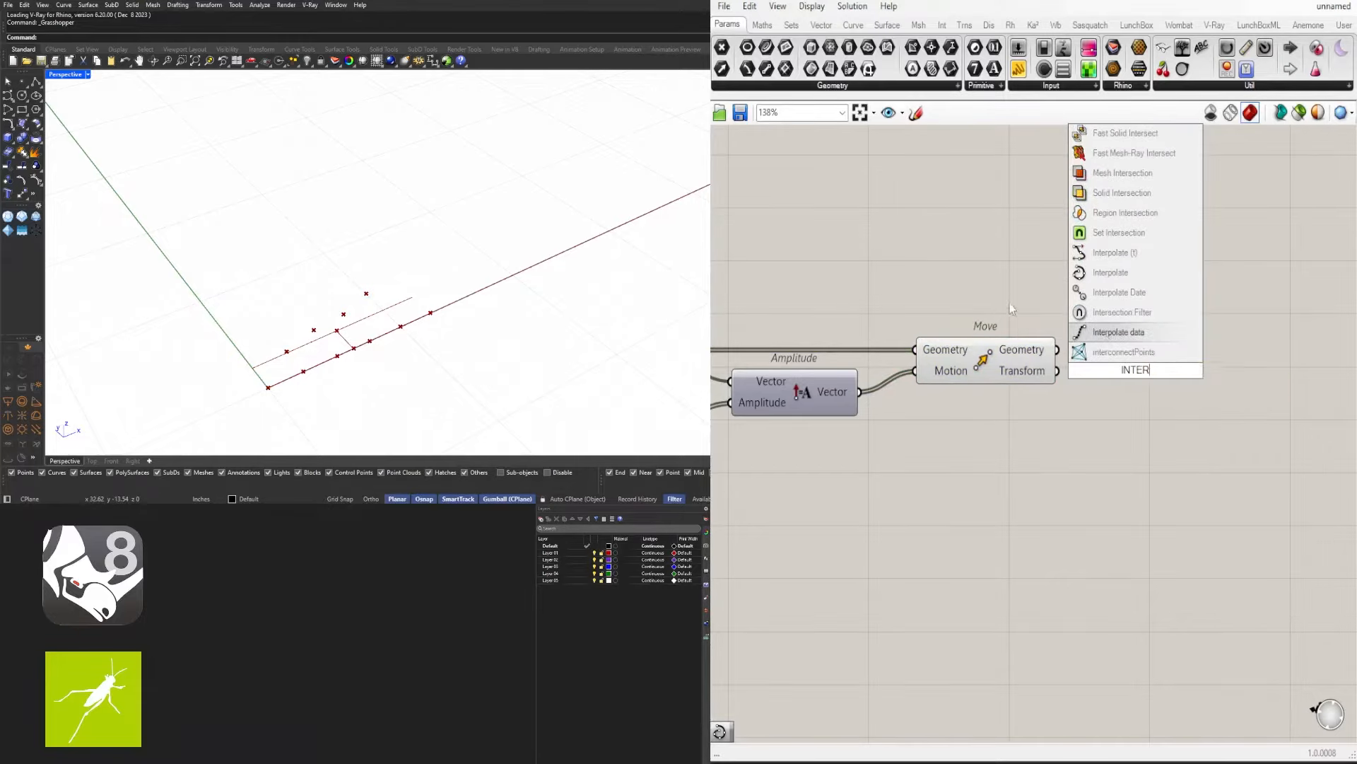
{"action": "left_click", "coordinate": [1124, 276]}
{"action": "left_click_drag", "start_coordinate": [1142, 383], "coordinate": [1212, 386]}
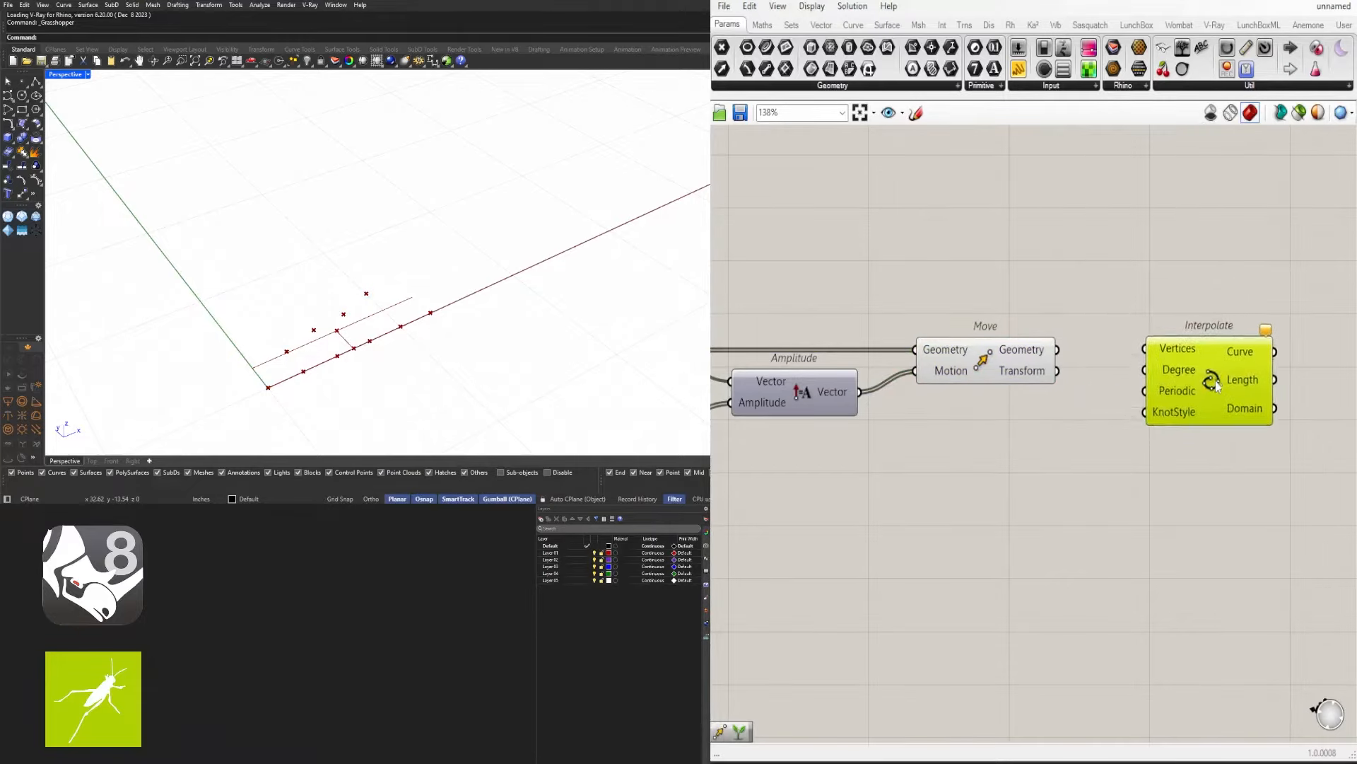
{"action": "left_click_drag", "start_coordinate": [1057, 349], "coordinate": [1153, 391]}
Set gene 1 of the Gene Pool to 2.90 and gene 4 to 2.83
{"action": "scroll", "coordinate": [889, 496], "scroll_direction": "down", "scroll_amount": 3}
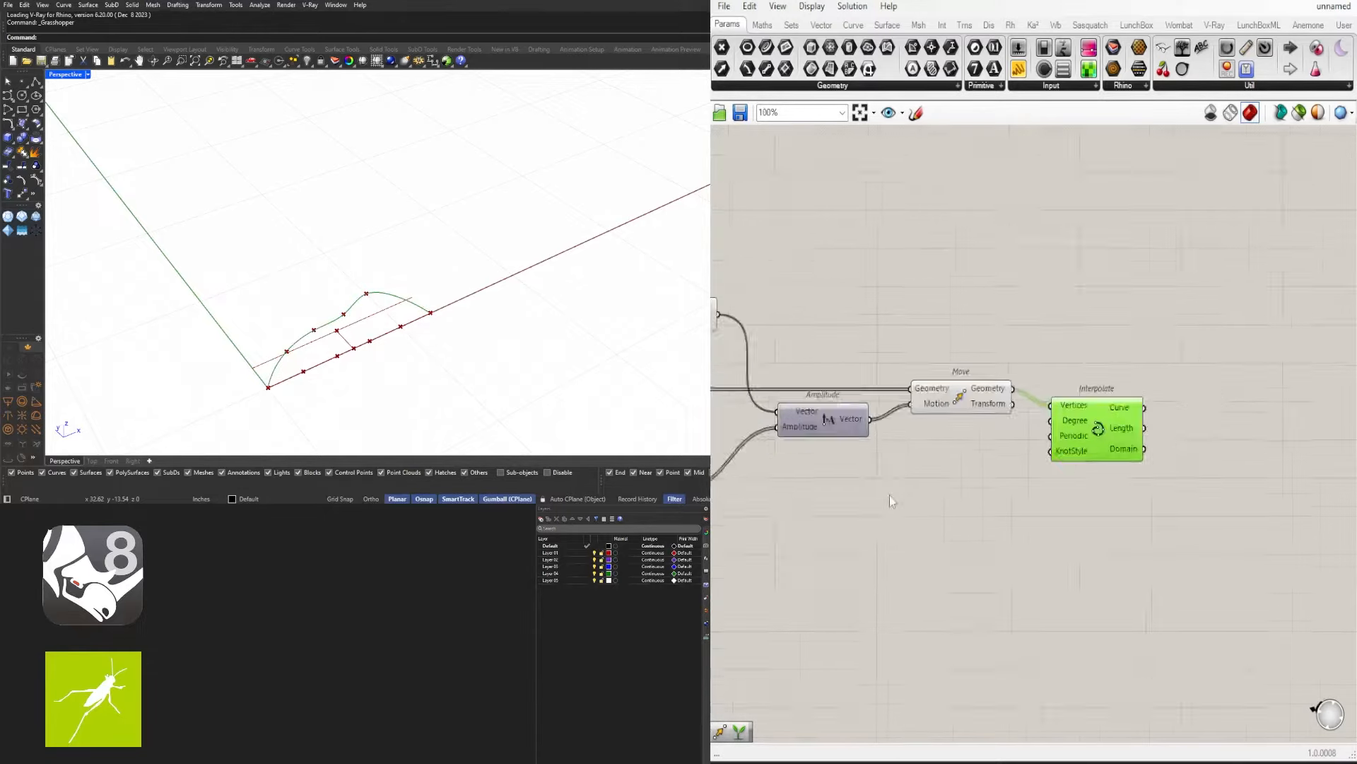
{"action": "right_click_drag", "start_coordinate": [890, 496], "coordinate": [1177, 475]}
{"action": "scroll", "coordinate": [951, 460], "scroll_direction": "up", "scroll_amount": 8}
{"action": "scroll", "coordinate": [1041, 369], "scroll_direction": "up", "scroll_amount": 5}
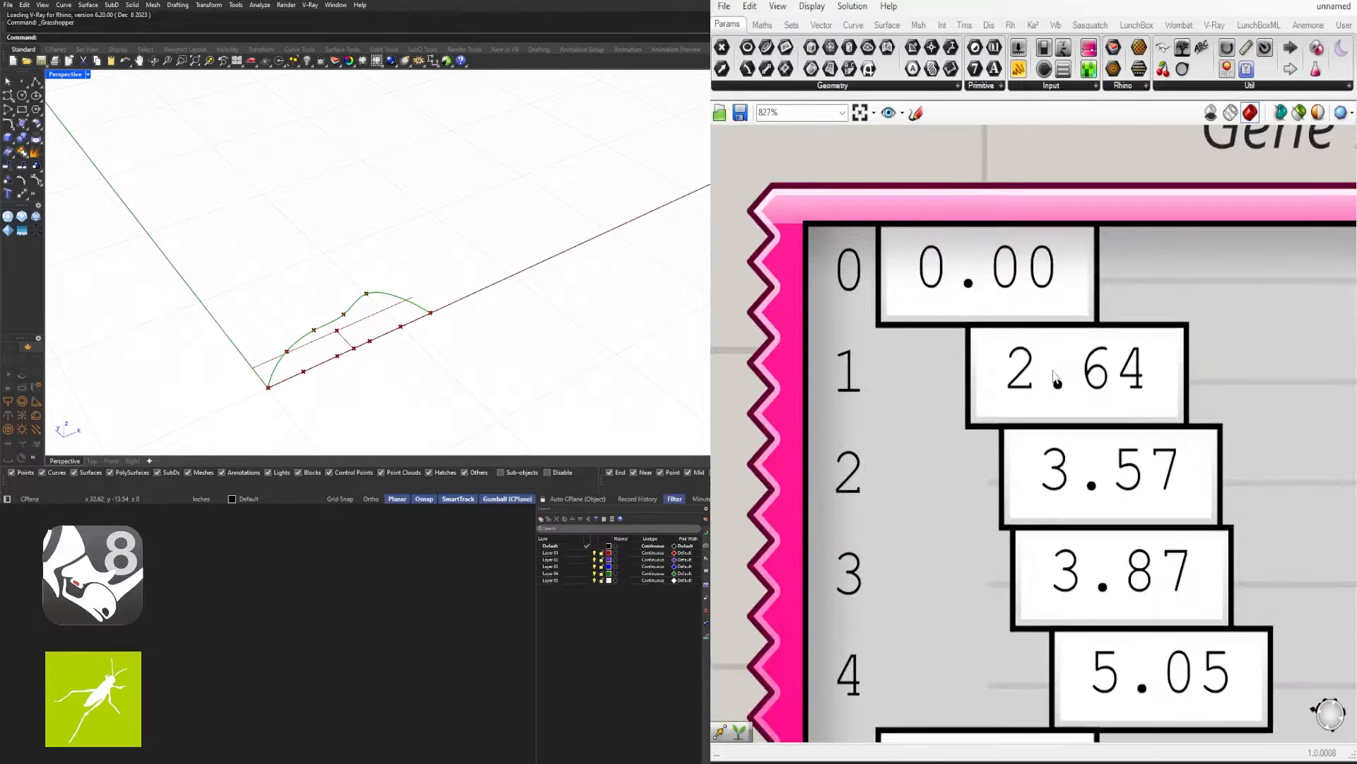
{"action": "mouse_move", "coordinate": [1054, 380]}
{"action": "left_mouse_down"}
{"action": "mouse_move", "coordinate": [1025, 379]}
{"action": "mouse_move", "coordinate": [1063, 374]}
{"action": "left_mouse_up"}
{"action": "right_click_drag", "start_coordinate": [1160, 527], "coordinate": [1160, 234]}
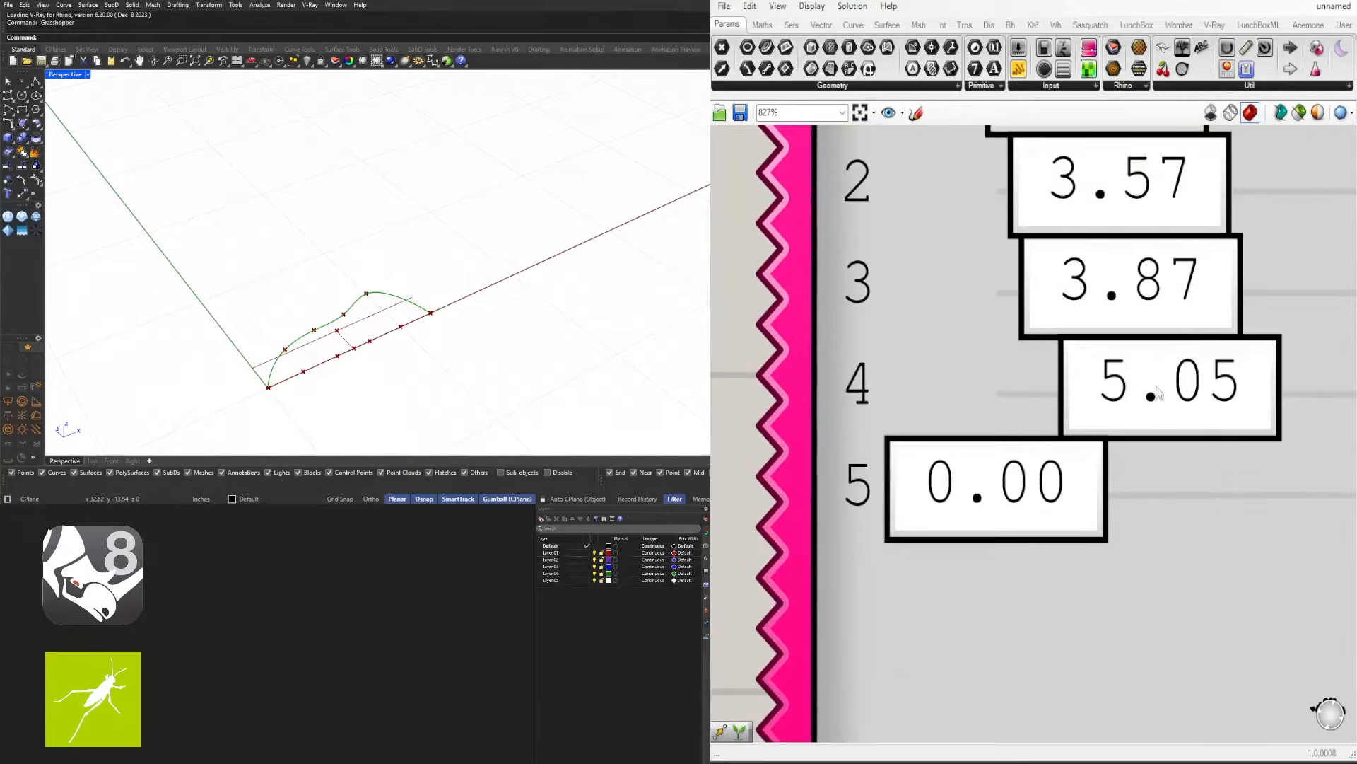
{"action": "left_click_drag", "start_coordinate": [1151, 395], "coordinate": [1081, 394]}
{"action": "scroll", "coordinate": [1078, 389], "scroll_direction": "down", "scroll_amount": 4}
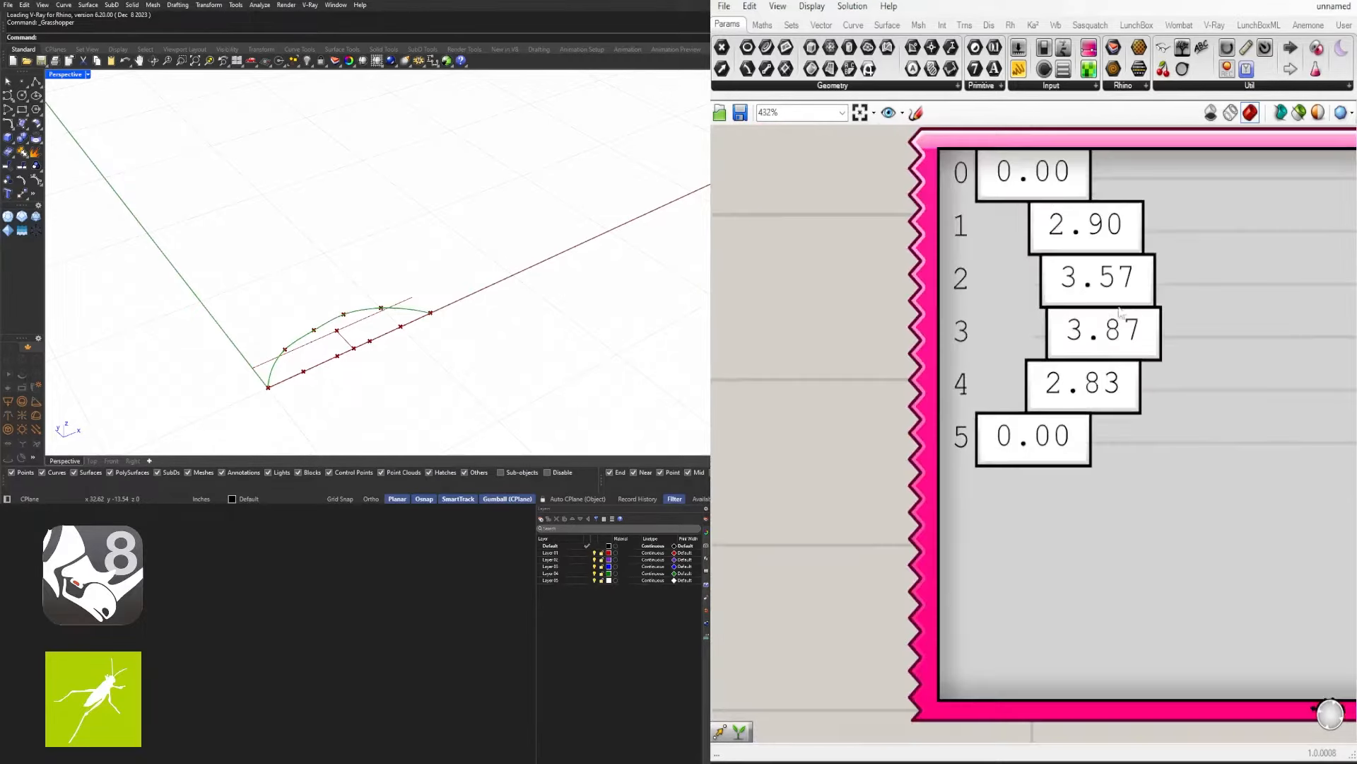
Raise gene 2 of the Gene Pool to 7.52 and gene 3 to 6.15
{"action": "right_click_drag", "start_coordinate": [1139, 276], "coordinate": [1052, 403]}
{"action": "left_click_drag", "start_coordinate": [1035, 389], "coordinate": [1106, 402]}
{"action": "left_click_drag", "start_coordinate": [1057, 459], "coordinate": [1065, 490]}
{"action": "scroll", "coordinate": [437, 303], "scroll_direction": "down", "scroll_amount": 2}
{"action": "scroll", "coordinate": [307, 365], "scroll_direction": "up", "scroll_amount": 4}
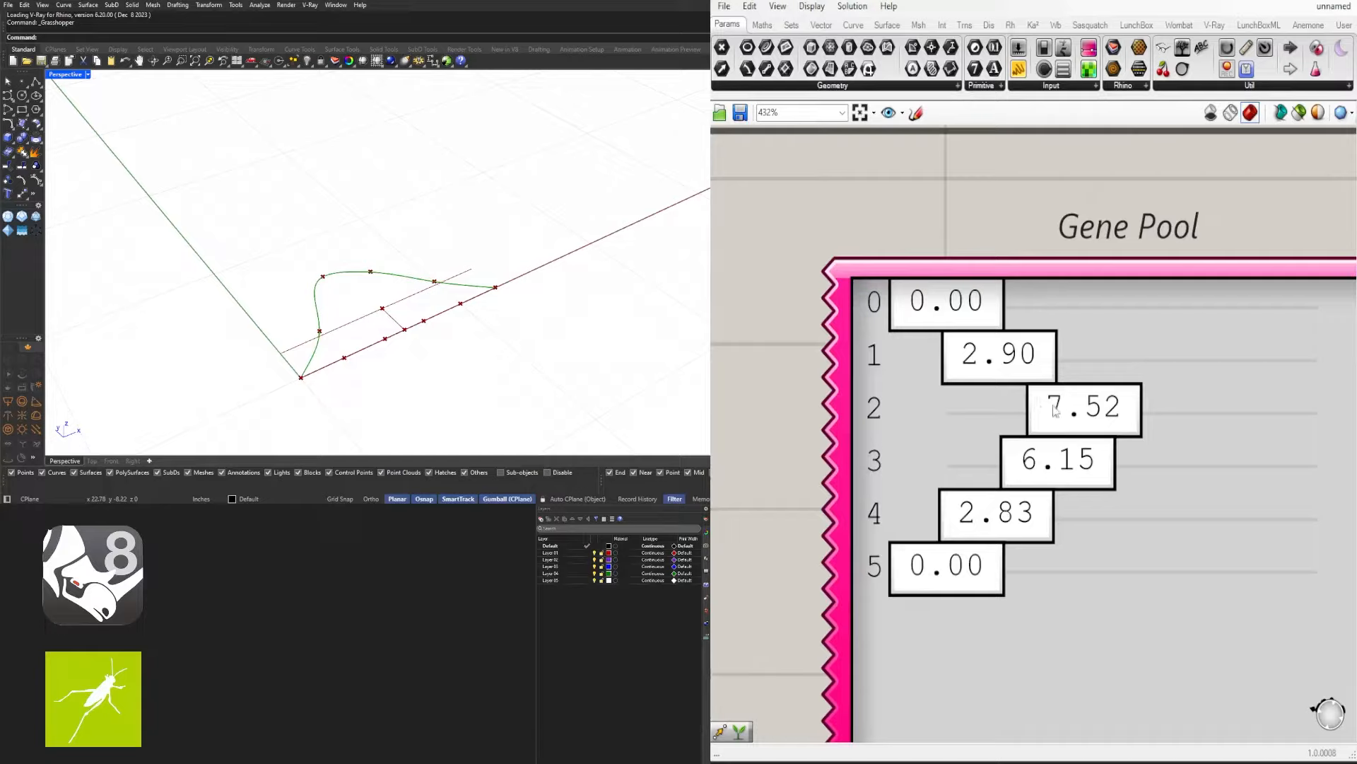
Lower Gene Pool genes 1 to 4 to 1.84, 4.56, 4.78 and 1.88 to flatten the interpolated curve
{"action": "left_click_drag", "start_coordinate": [1021, 366], "coordinate": [1001, 370]}
{"action": "left_click_drag", "start_coordinate": [1022, 518], "coordinate": [1004, 519]}
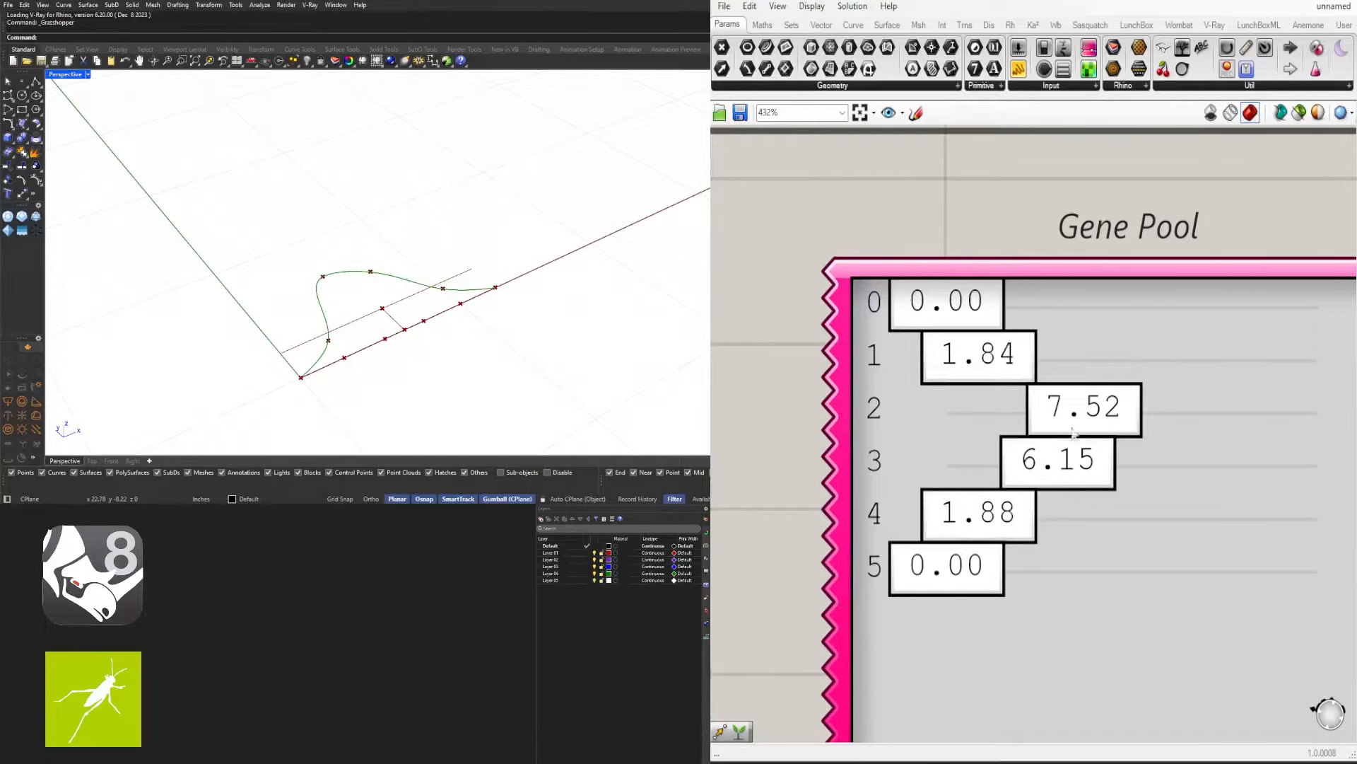
{"action": "left_click_drag", "start_coordinate": [1073, 431], "coordinate": [1027, 461]}
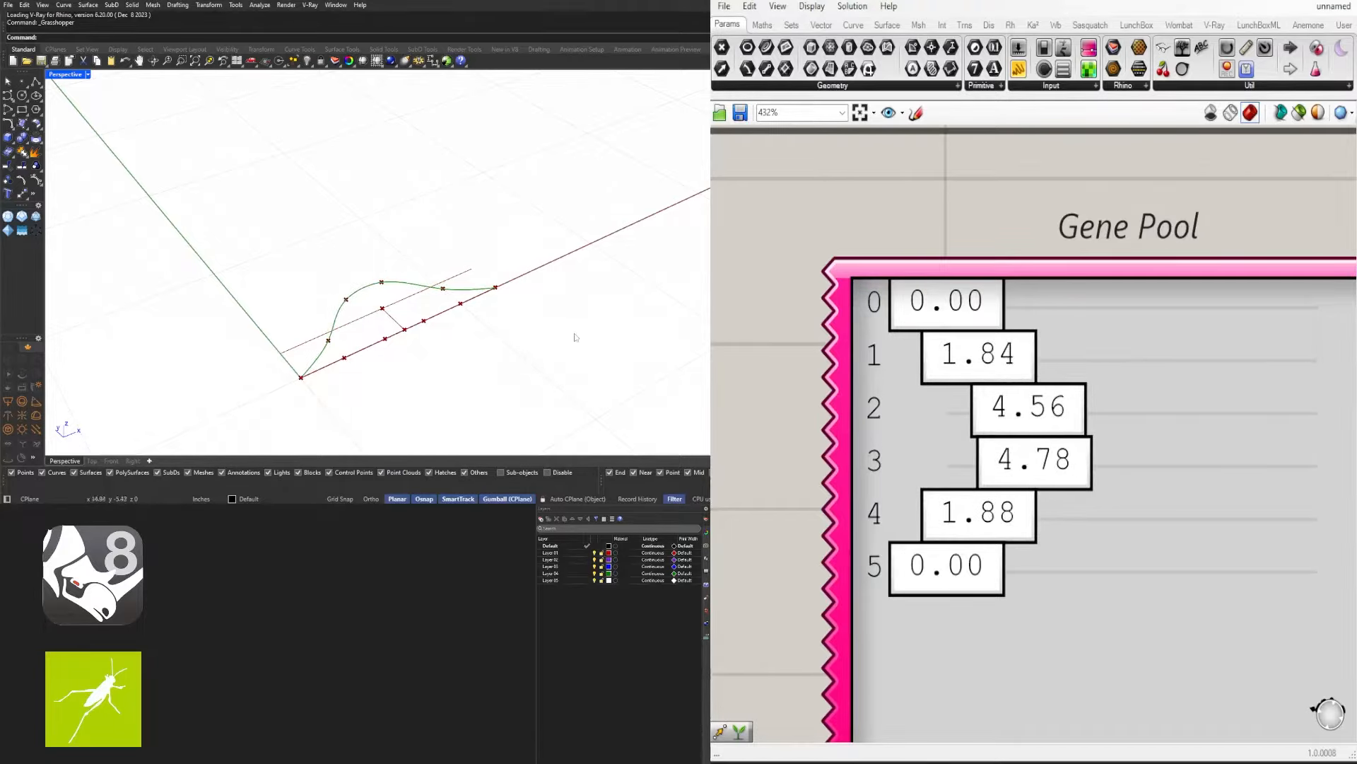
{"action": "scroll", "coordinate": [1140, 453], "scroll_direction": "down", "scroll_amount": 5}
{"action": "scroll", "coordinate": [1101, 364], "scroll_direction": "down", "scroll_amount": 2}
{"action": "right_click_drag", "start_coordinate": [1102, 364], "coordinate": [1037, 370]}
{"action": "left_click_drag", "start_coordinate": [1037, 403], "coordinate": [1148, 430]}
{"action": "scroll", "coordinate": [1008, 382], "scroll_direction": "up", "scroll_amount": 3}
{"action": "mouse_move", "coordinate": [1004, 376]}
{"action": "left_mouse_down"}
{"action": "mouse_move", "coordinate": [1071, 386]}
{"action": "mouse_move", "coordinate": [1041, 377]}
{"action": "left_mouse_up"}
{"action": "left_click", "coordinate": [799, 396]}
Switch the List input of the List Item fed by the first Deconstruct Brep's Faces from Flatten to Graft
{"action": "right_click_drag", "start_coordinate": [777, 394], "coordinate": [1170, 418]}
{"action": "scroll", "coordinate": [1037, 354], "scroll_direction": "down", "scroll_amount": 2}
{"action": "right_click_drag", "start_coordinate": [781, 275], "coordinate": [873, 417]}
{"action": "scroll", "coordinate": [904, 407], "scroll_direction": "up", "scroll_amount": 2}
{"action": "scroll", "coordinate": [967, 436], "scroll_direction": "down", "scroll_amount": 2}
{"action": "scroll", "coordinate": [969, 349], "scroll_direction": "up", "scroll_amount": 3}
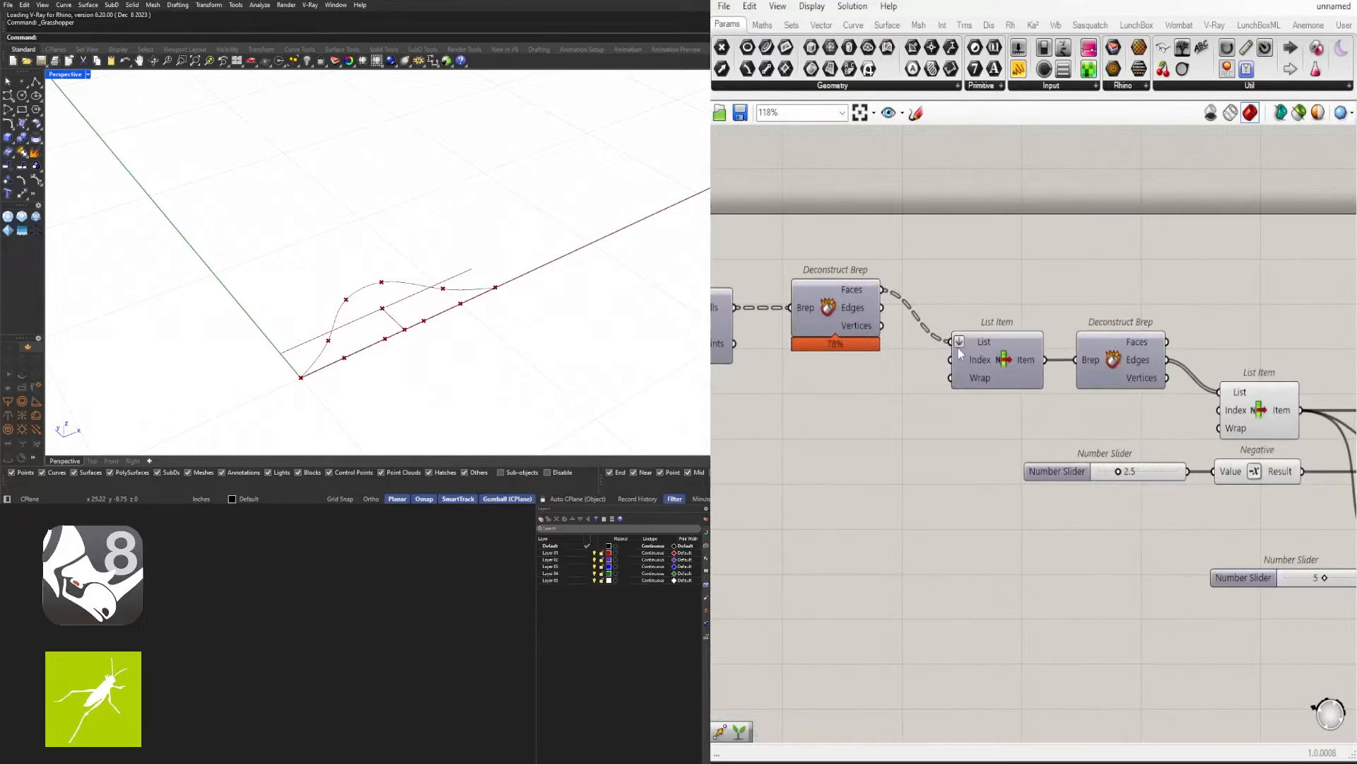
{"action": "scroll", "coordinate": [965, 359], "scroll_direction": "down", "scroll_amount": 5}
{"action": "scroll", "coordinate": [1084, 375], "scroll_direction": "up", "scroll_amount": 6}
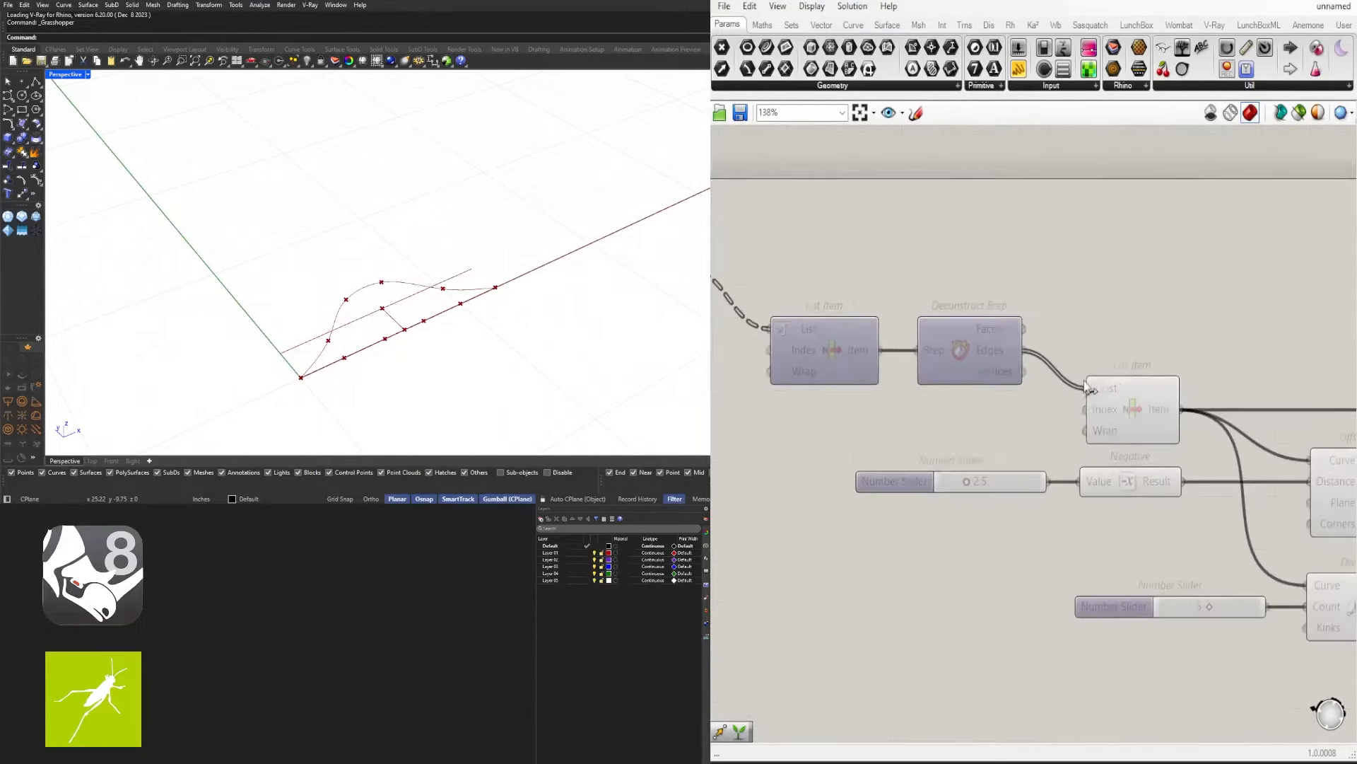
{"action": "scroll", "coordinate": [788, 364], "scroll_direction": "up", "scroll_amount": 4}
{"action": "right_click", "coordinate": [941, 329]}
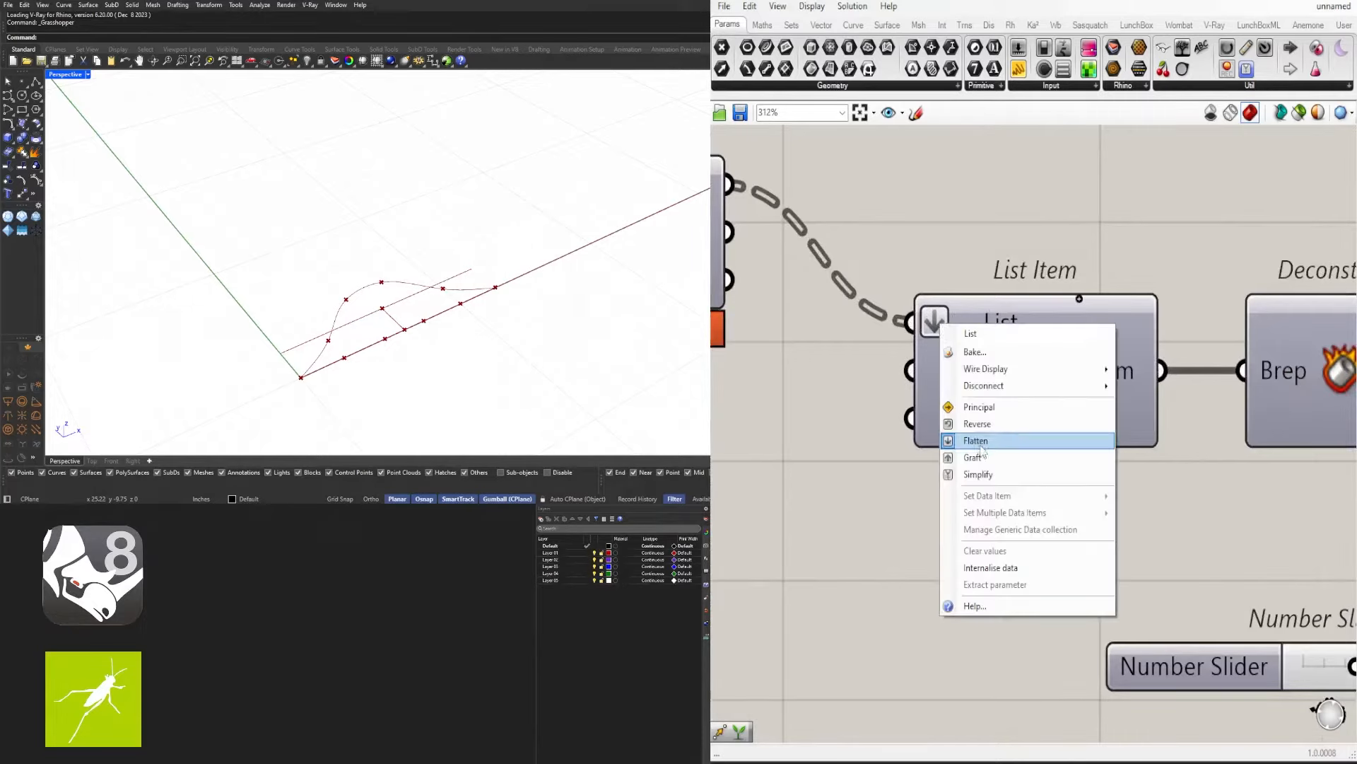
{"action": "left_click", "coordinate": [970, 456]}
{"action": "scroll", "coordinate": [347, 290], "scroll_direction": "up", "scroll_amount": 3}
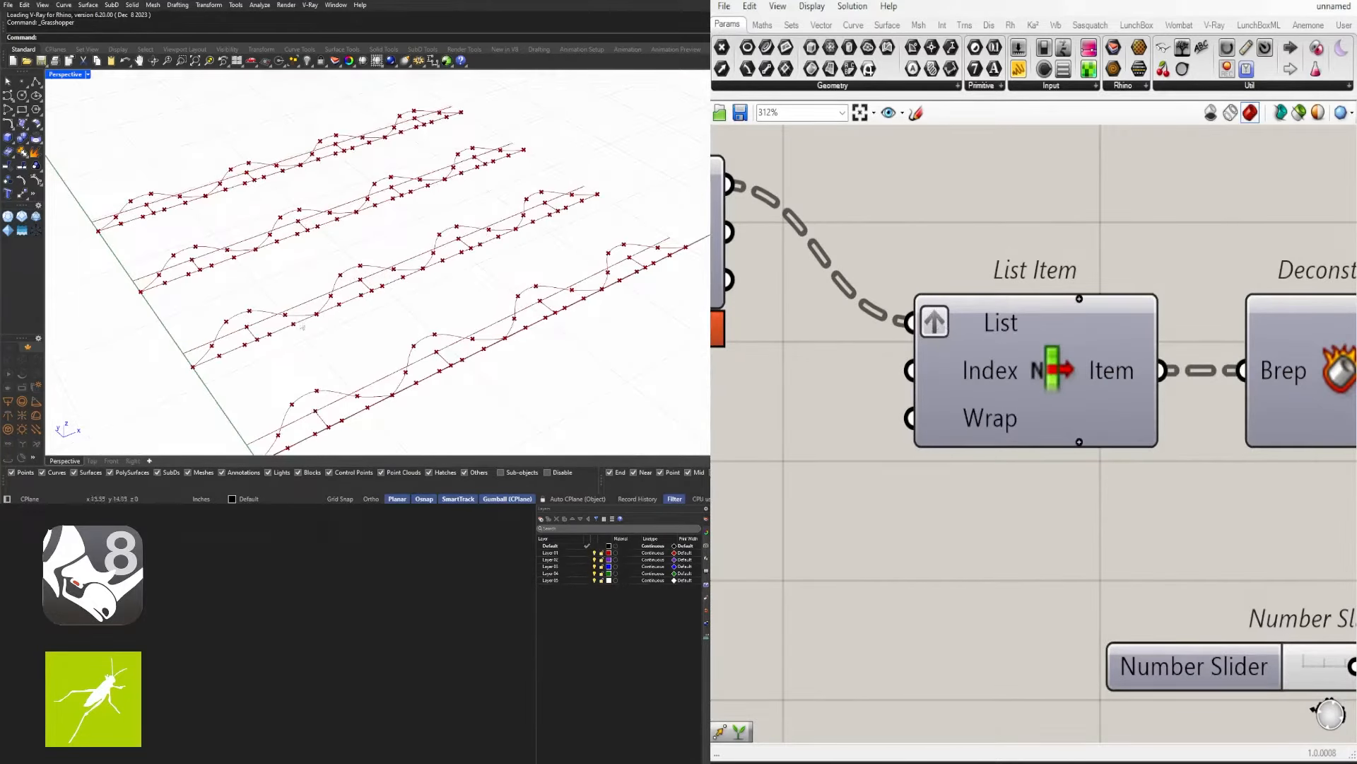
Graft the List input of the List Item fed by the second Deconstruct Brep's Edges
{"action": "scroll", "coordinate": [1096, 389], "scroll_direction": "down", "scroll_amount": 5}
{"action": "right_click_drag", "start_coordinate": [1308, 428], "coordinate": [926, 447]}
{"action": "scroll", "coordinate": [976, 450], "scroll_direction": "up", "scroll_amount": 4}
{"action": "right_click", "coordinate": [959, 450]}
{"action": "left_click", "coordinate": [960, 421]}
{"action": "scroll", "coordinate": [968, 413], "scroll_direction": "down", "scroll_amount": 2}
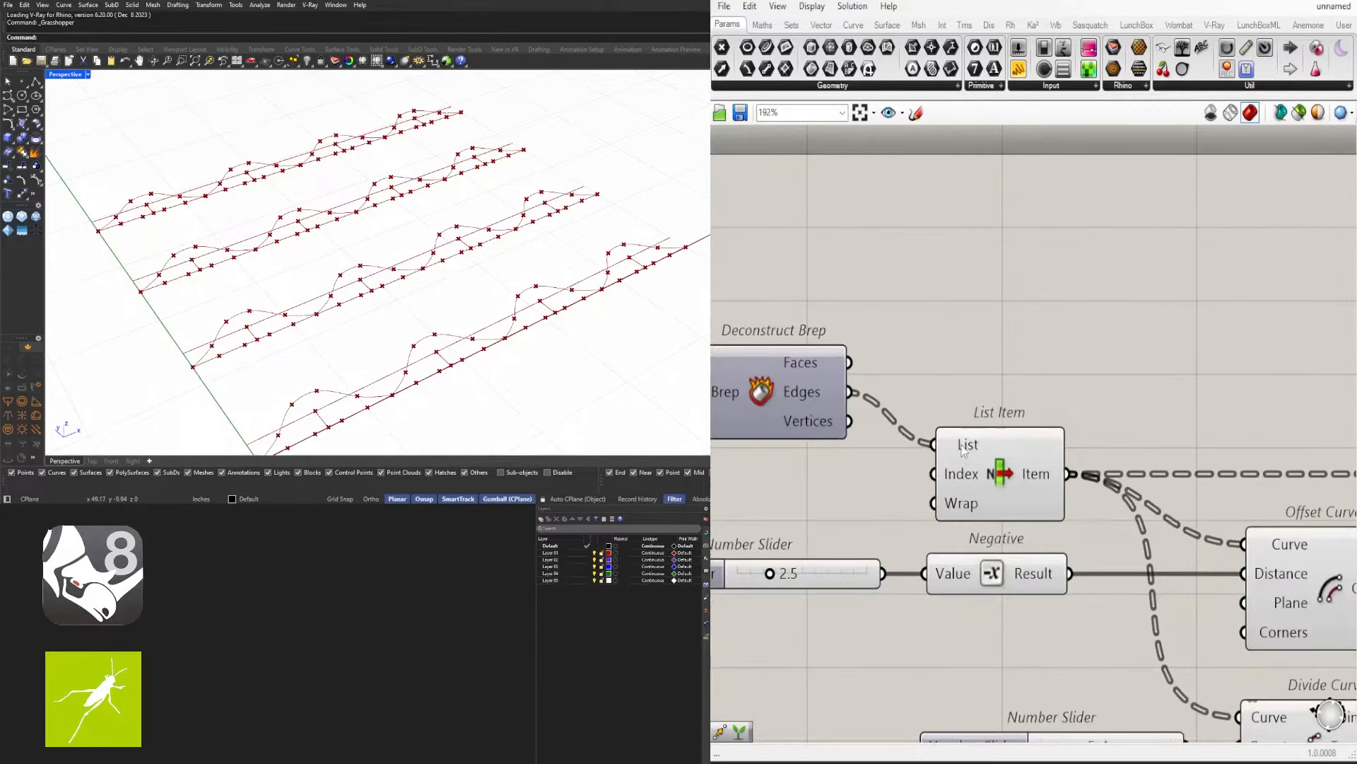
{"action": "right_click", "coordinate": [964, 450]}
{"action": "left_click", "coordinate": [997, 577]}
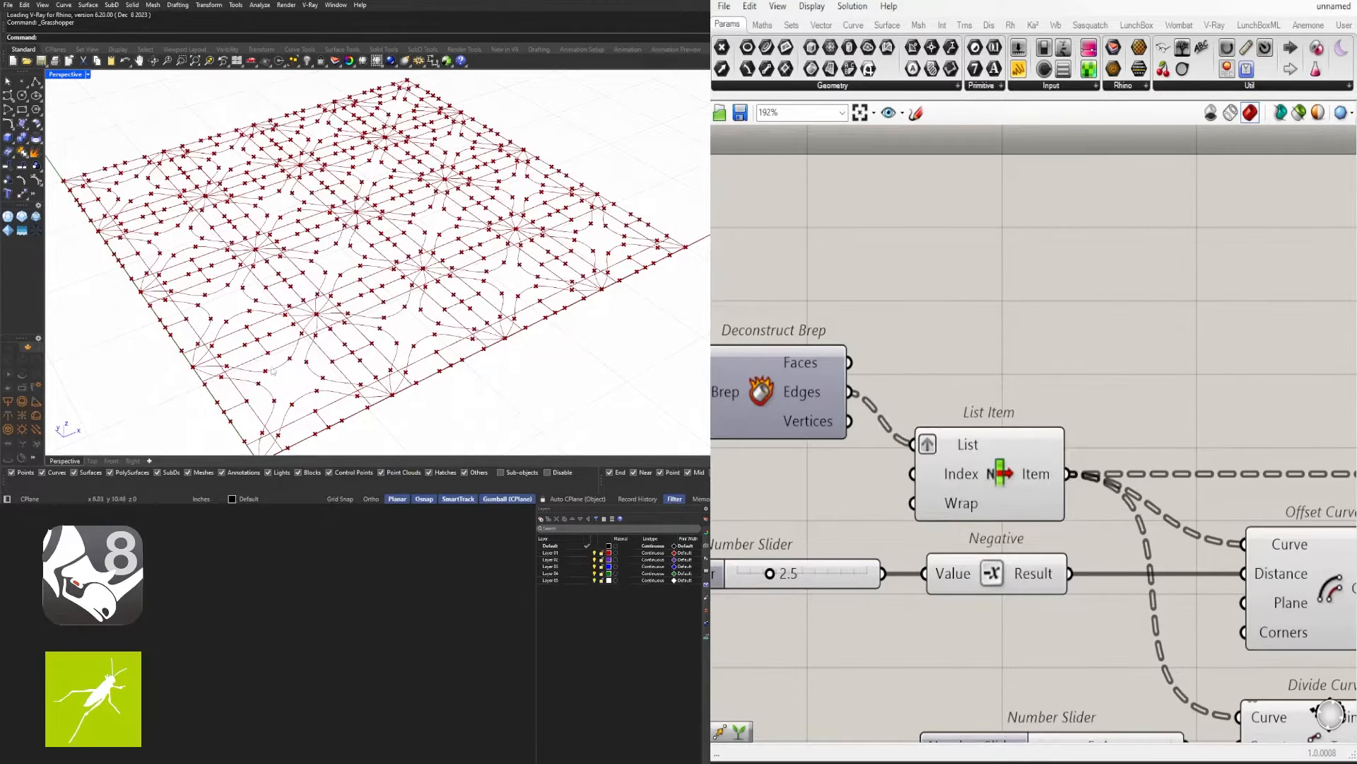
{"action": "scroll", "coordinate": [1101, 316], "scroll_direction": "down", "scroll_amount": 6}
{"action": "right_click_drag", "start_coordinate": [1205, 417], "coordinate": [1144, 453]}
{"action": "scroll", "coordinate": [916, 439], "scroll_direction": "down", "scroll_amount": 1}
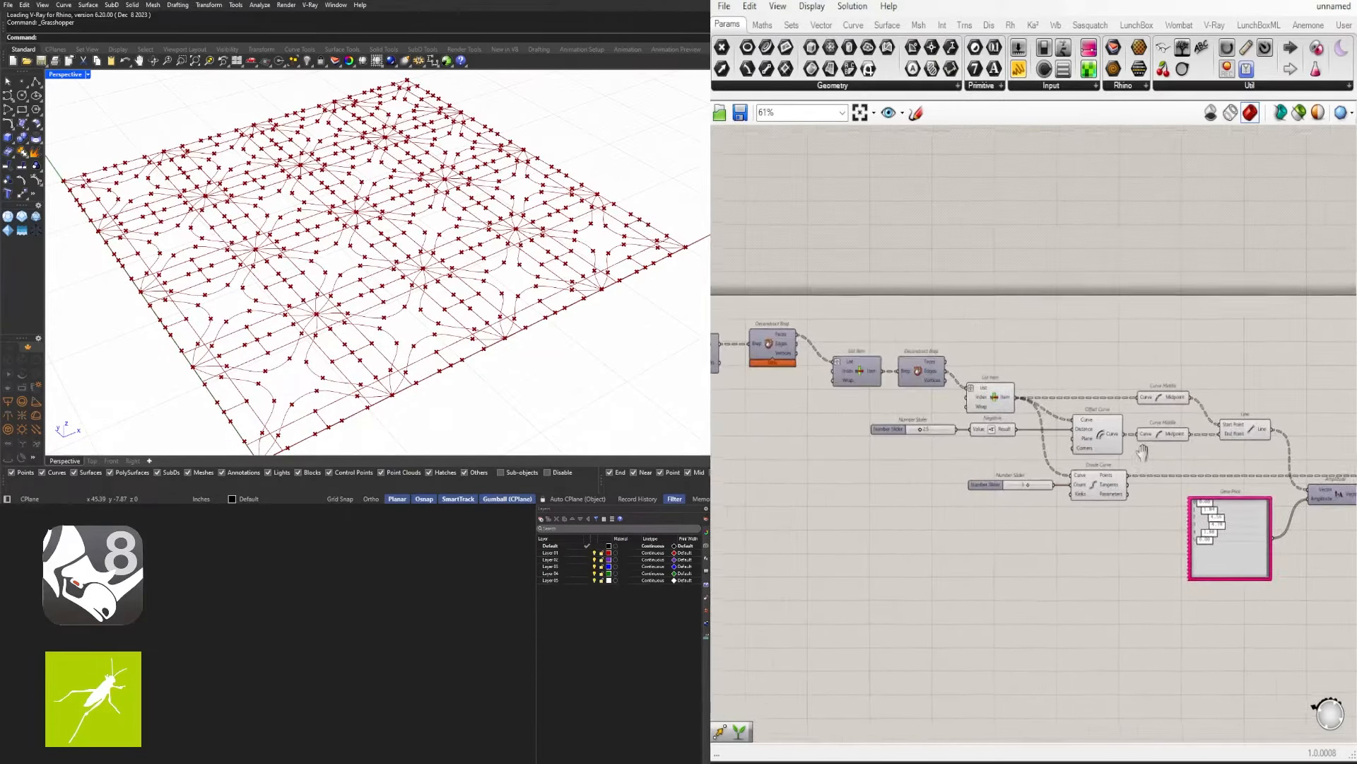
Turn off the preview of the second List Item, Negative, Offset Curve, both Curve Middle, Divide Curve and Line components
{"action": "left_click_drag", "start_coordinate": [1243, 379], "coordinate": [987, 494]}
{"action": "middle_click", "coordinate": [1092, 281]}
{"action": "left_click", "coordinate": [1136, 227]}
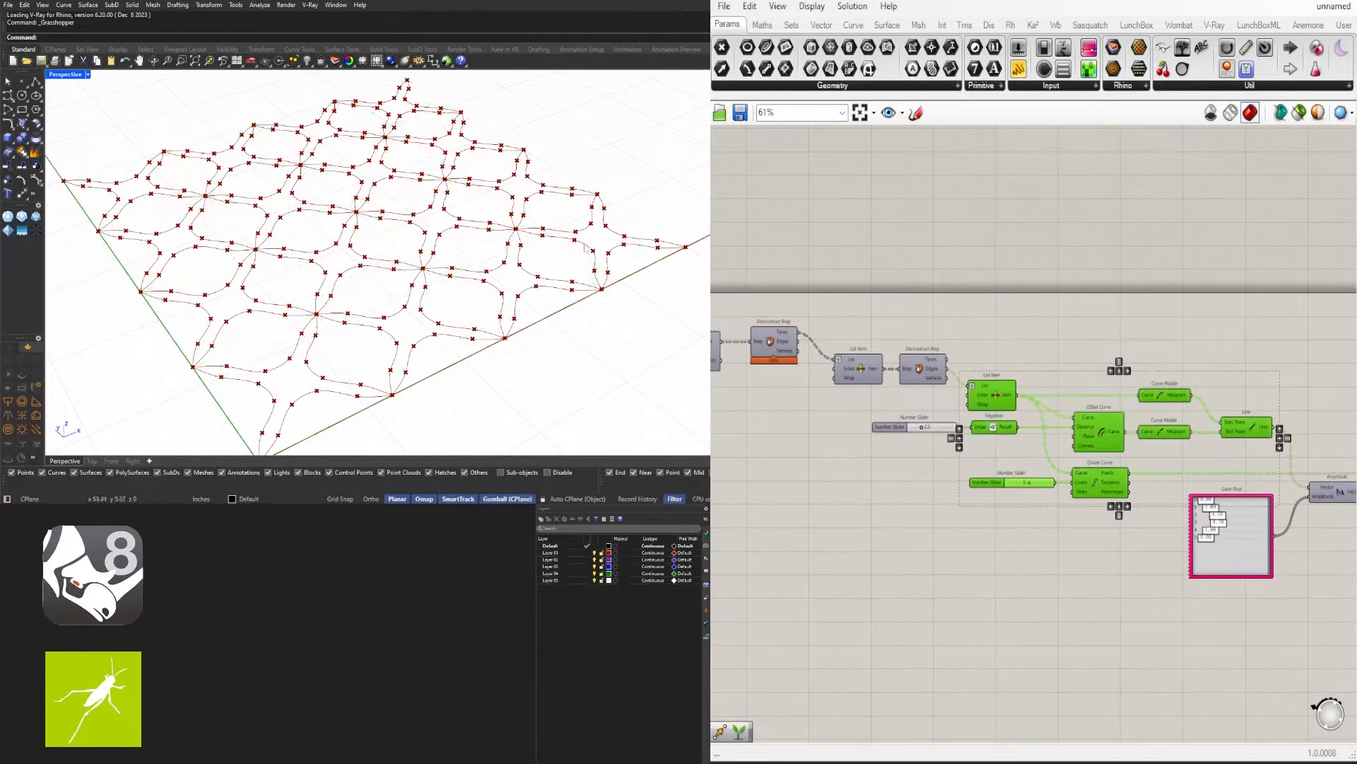
Switch the Rhino viewport from Perspective to a maximized Top view showing the whole pattern
{"action": "double_click", "coordinate": [63, 75]}
{"action": "double_click", "coordinate": [60, 76]}
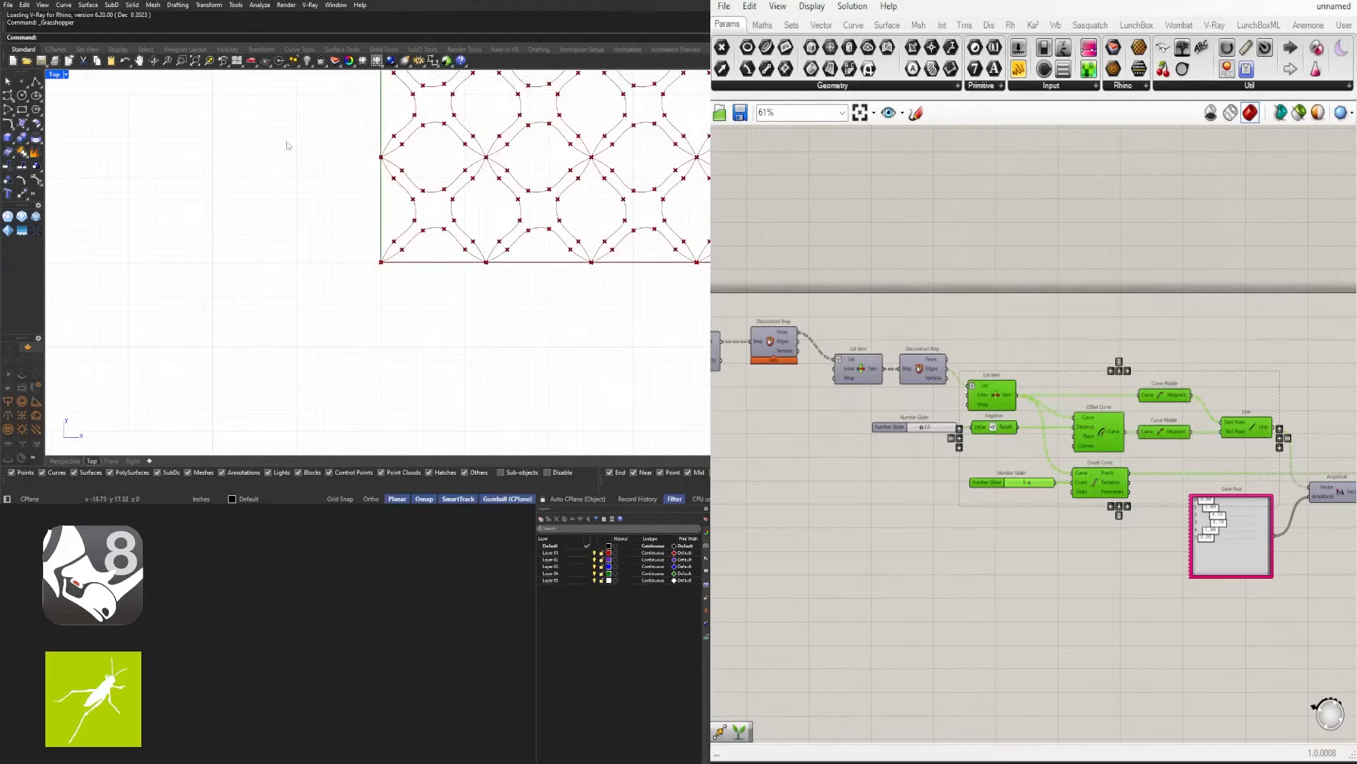
{"action": "scroll", "coordinate": [275, 280], "scroll_direction": "down", "scroll_amount": 10}
Turn off the preview of the Move component so only the interpolated curves are displayed
{"action": "scroll", "coordinate": [1090, 471], "scroll_direction": "up", "scroll_amount": 3}
{"action": "right_click_drag", "start_coordinate": [1103, 481], "coordinate": [778, 456]}
{"action": "left_click", "coordinate": [1220, 615]}
{"action": "right_click_drag", "start_coordinate": [1220, 615], "coordinate": [926, 586]}
{"action": "left_click", "coordinate": [1021, 440]}
{"action": "middle_click", "coordinate": [994, 442]}
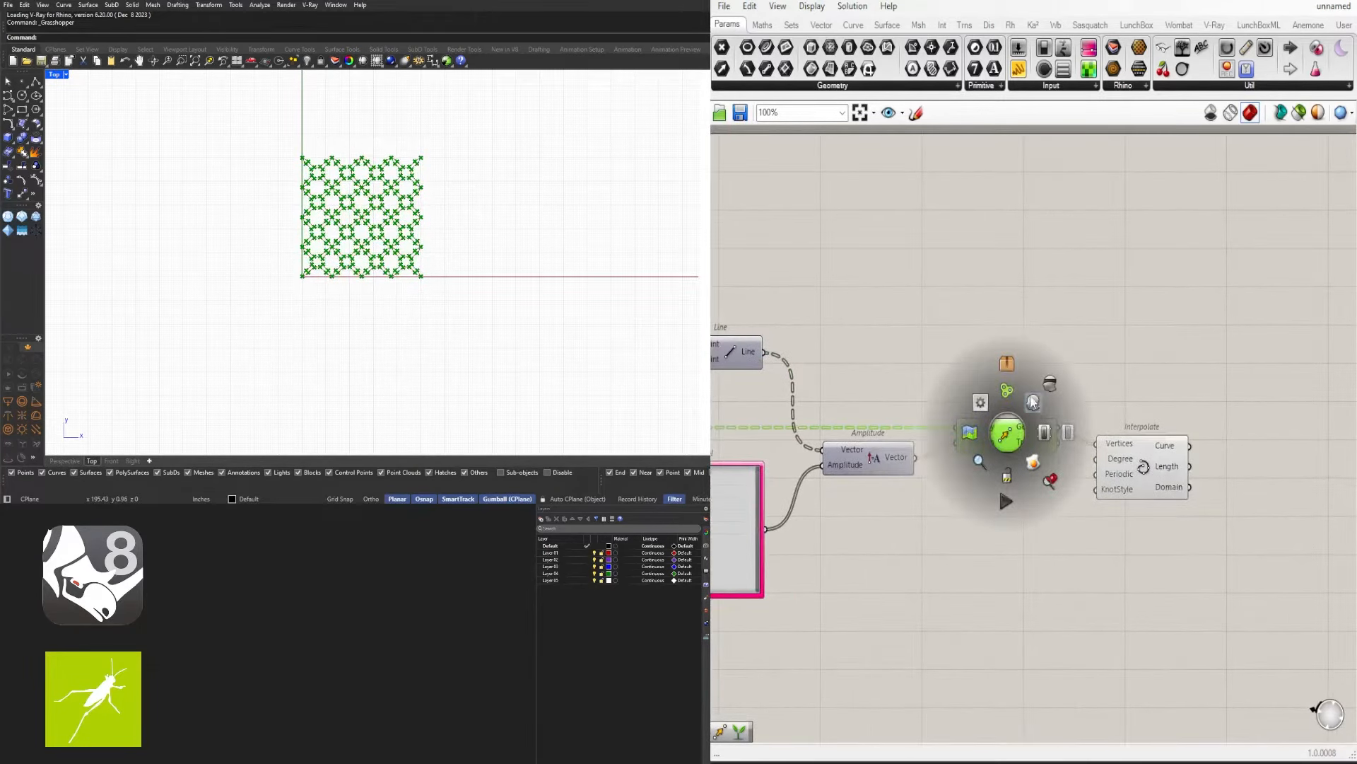
{"action": "left_click", "coordinate": [1059, 382]}
Lower Gene Pool gene 1 to 1.45, gene 2 to 2.32 and gene 3 to 1.07
{"action": "right_click_drag", "start_coordinate": [892, 529], "coordinate": [1251, 470]}
{"action": "scroll", "coordinate": [1038, 435], "scroll_direction": "up", "scroll_amount": 5}
{"action": "scroll", "coordinate": [414, 268], "scroll_direction": "up", "scroll_amount": 6}
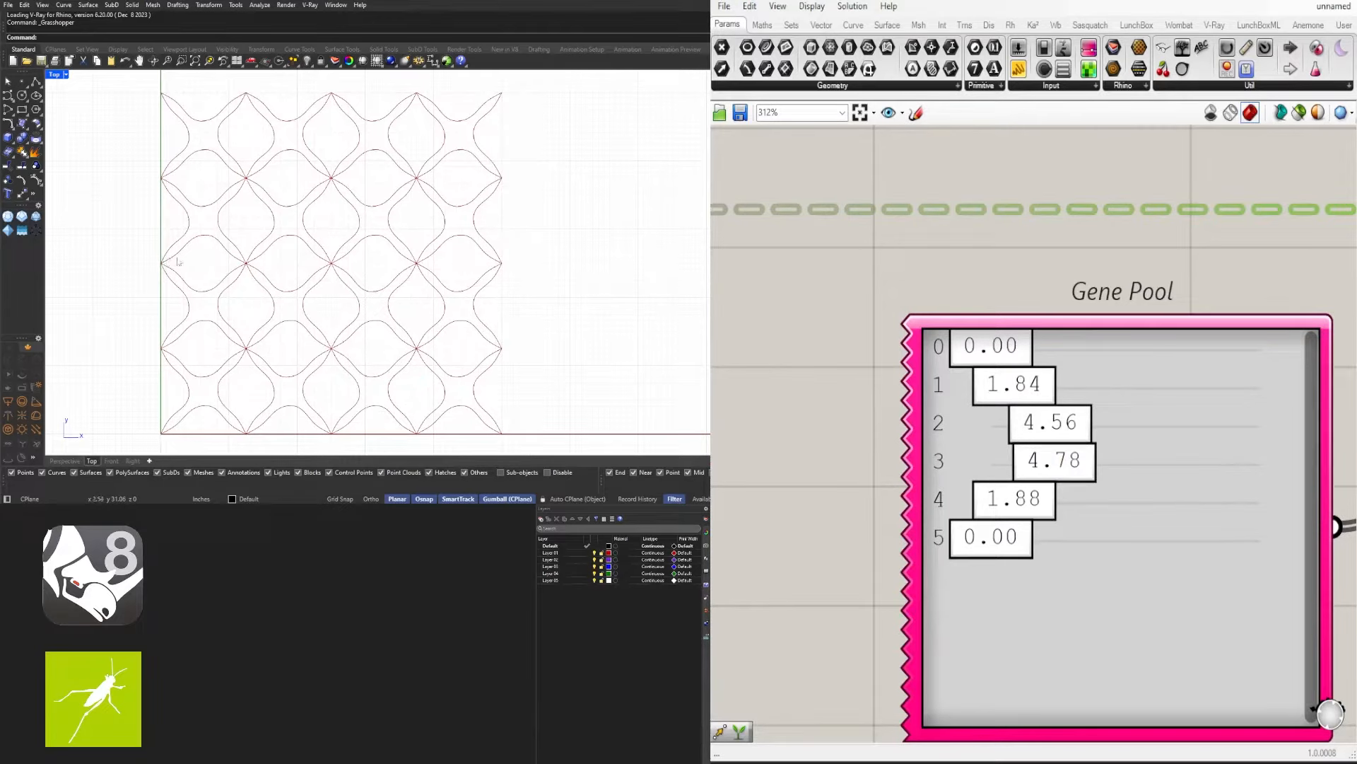
{"action": "scroll", "coordinate": [1011, 386], "scroll_direction": "up", "scroll_amount": 4}
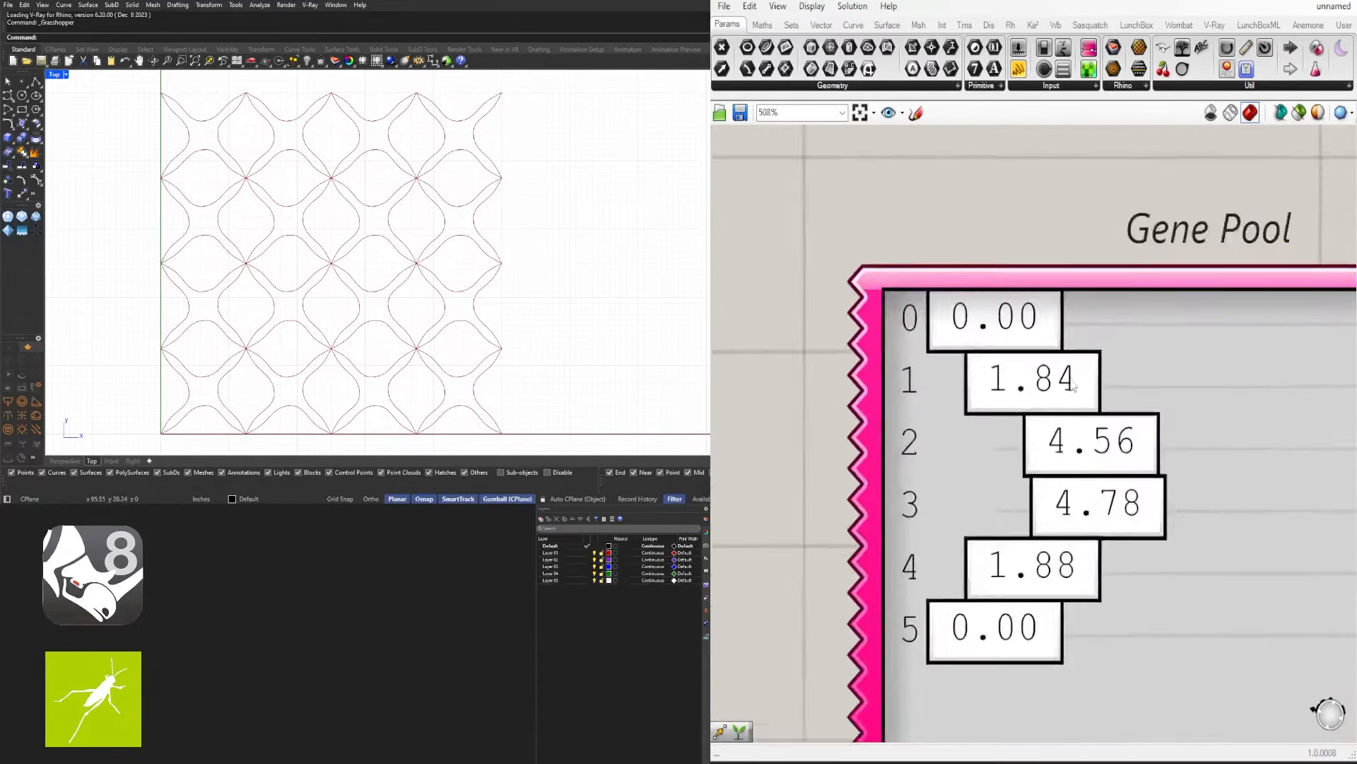
{"action": "left_click_drag", "start_coordinate": [1042, 377], "coordinate": [1001, 370]}
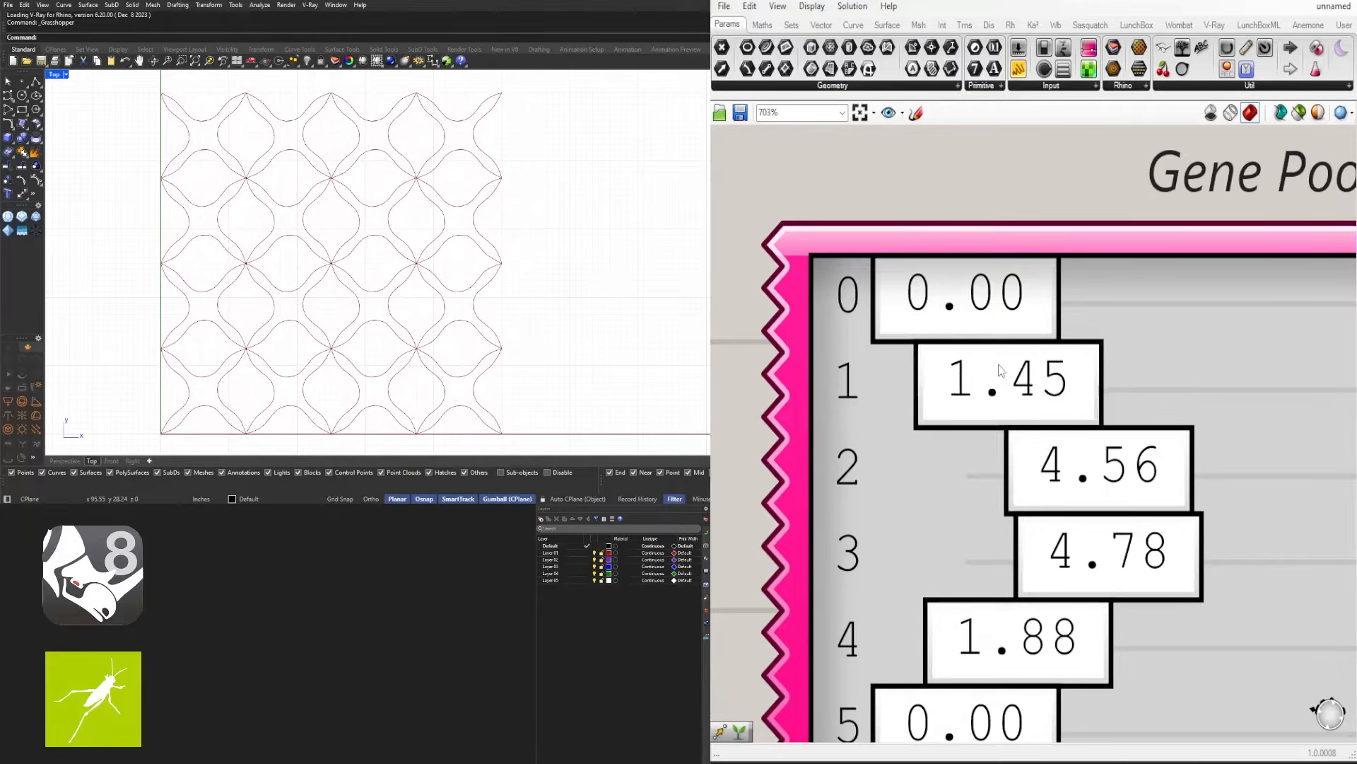
{"action": "left_click_drag", "start_coordinate": [1047, 477], "coordinate": [983, 472]}
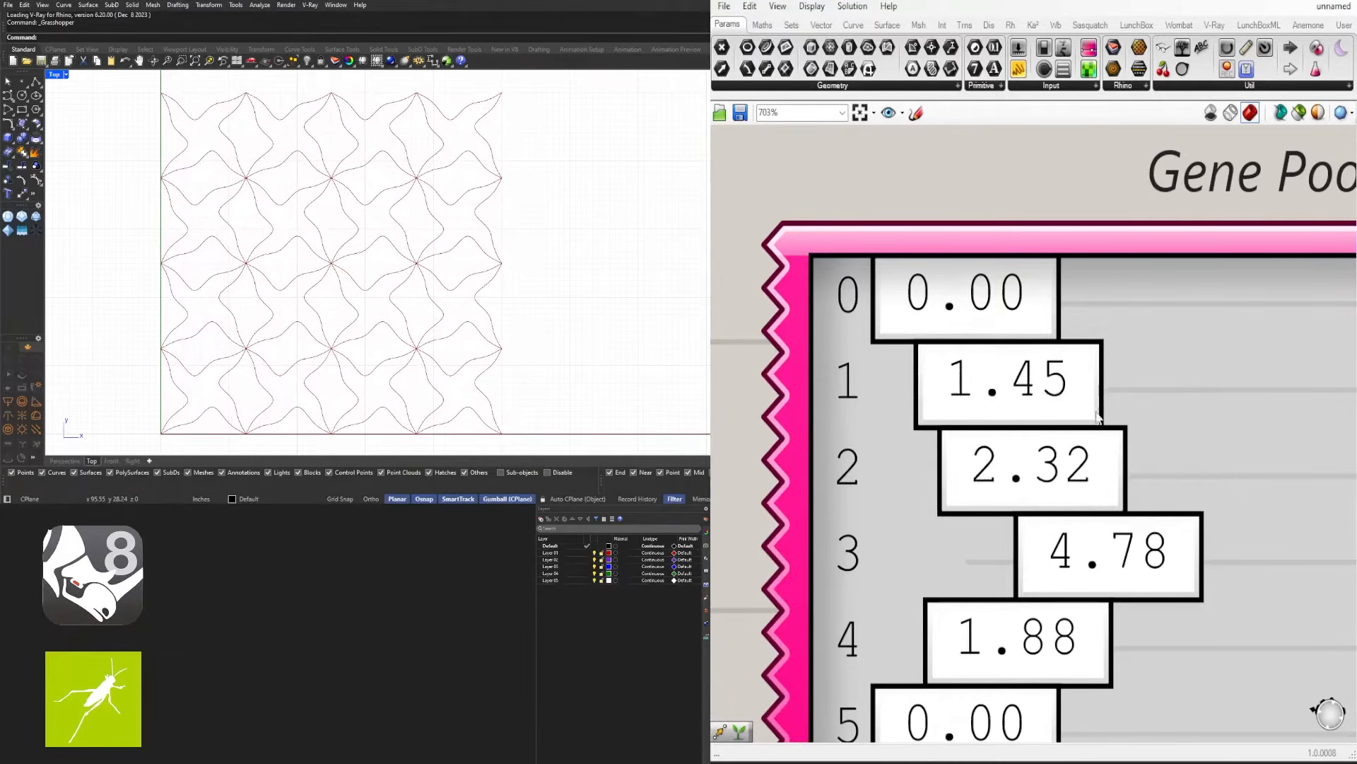
{"action": "scroll", "coordinate": [1098, 418], "scroll_direction": "down", "scroll_amount": 12}
{"action": "scroll", "coordinate": [953, 484], "scroll_direction": "up", "scroll_amount": 9}
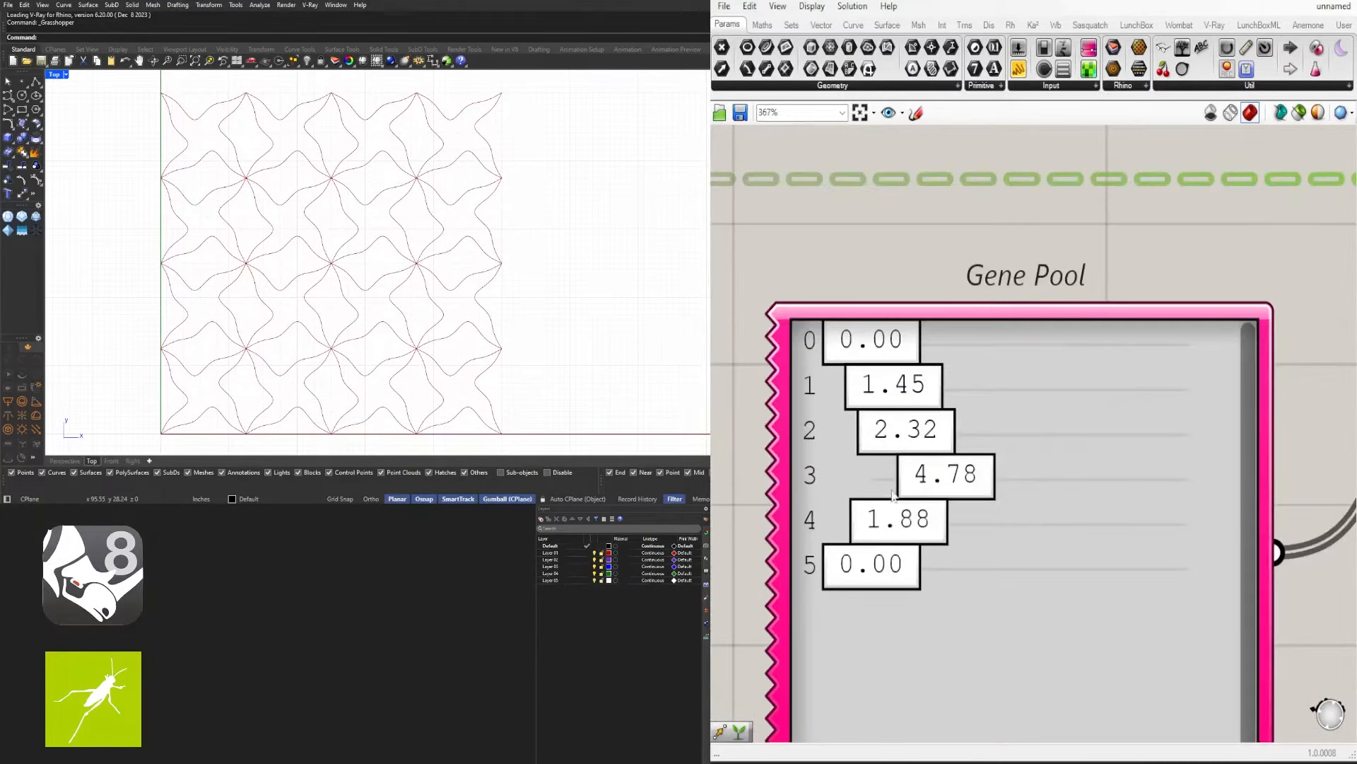
{"action": "left_click_drag", "start_coordinate": [893, 495], "coordinate": [880, 482]}
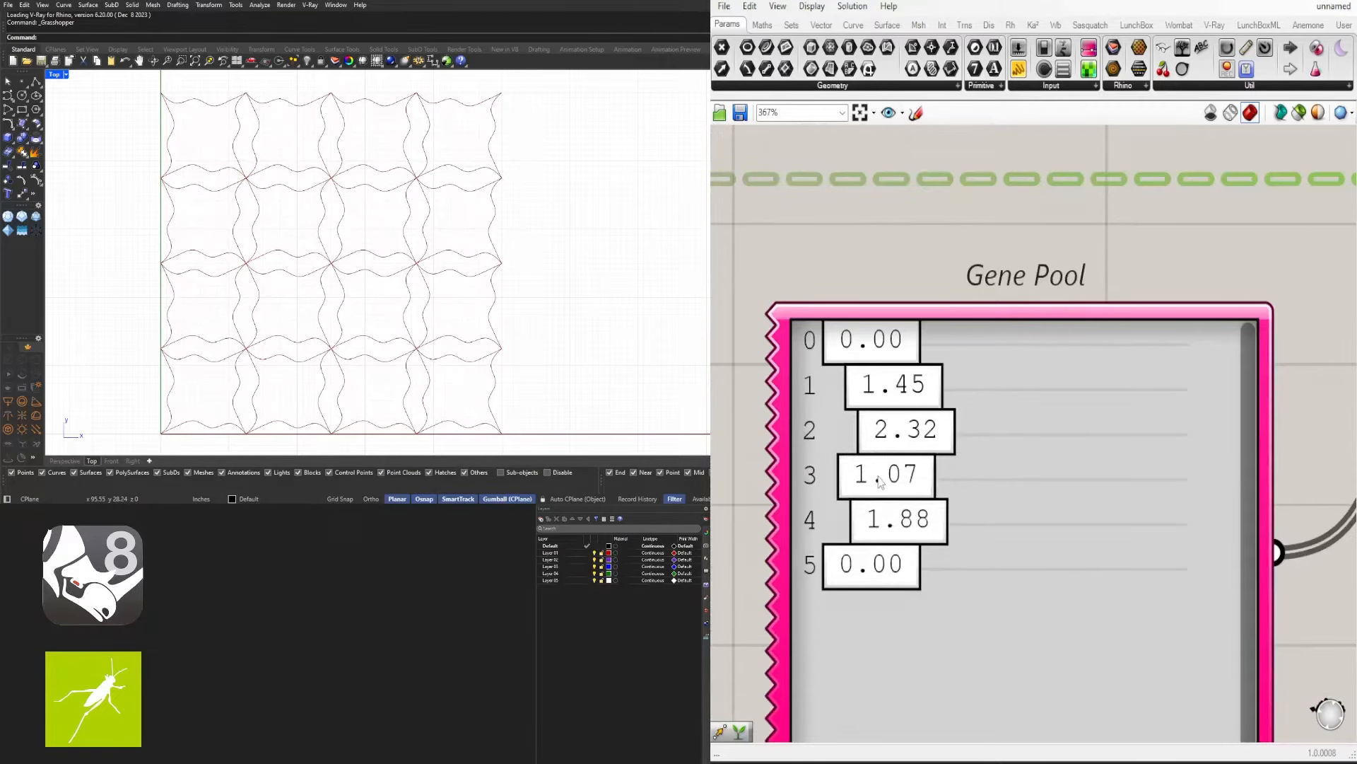
Raise Gene Pool genes 1 and 4 to 3.00 each
{"action": "scroll", "coordinate": [876, 389], "scroll_direction": "up", "scroll_amount": 6}
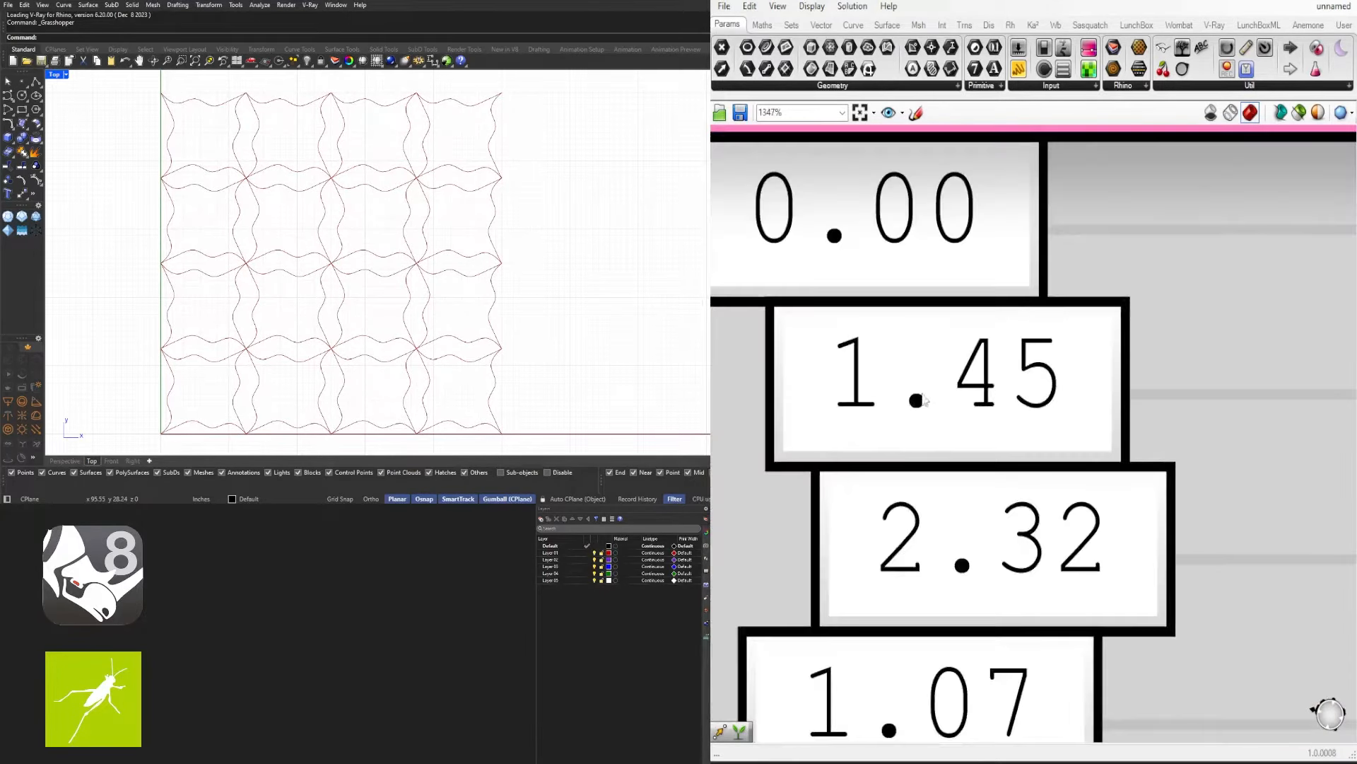
{"action": "left_click_drag", "start_coordinate": [912, 395], "coordinate": [1004, 396]}
{"action": "scroll", "coordinate": [1005, 396], "scroll_direction": "down", "scroll_amount": 4}
{"action": "mouse_move", "coordinate": [1016, 258]}
{"action": "left_mouse_down"}
{"action": "mouse_move", "coordinate": [1050, 256]}
{"action": "mouse_move", "coordinate": [1009, 252]}
{"action": "mouse_move", "coordinate": [1025, 256]}
{"action": "left_mouse_up"}
{"action": "scroll", "coordinate": [1043, 256], "scroll_direction": "up", "scroll_amount": 4}
{"action": "double_click", "coordinate": [1033, 233]}
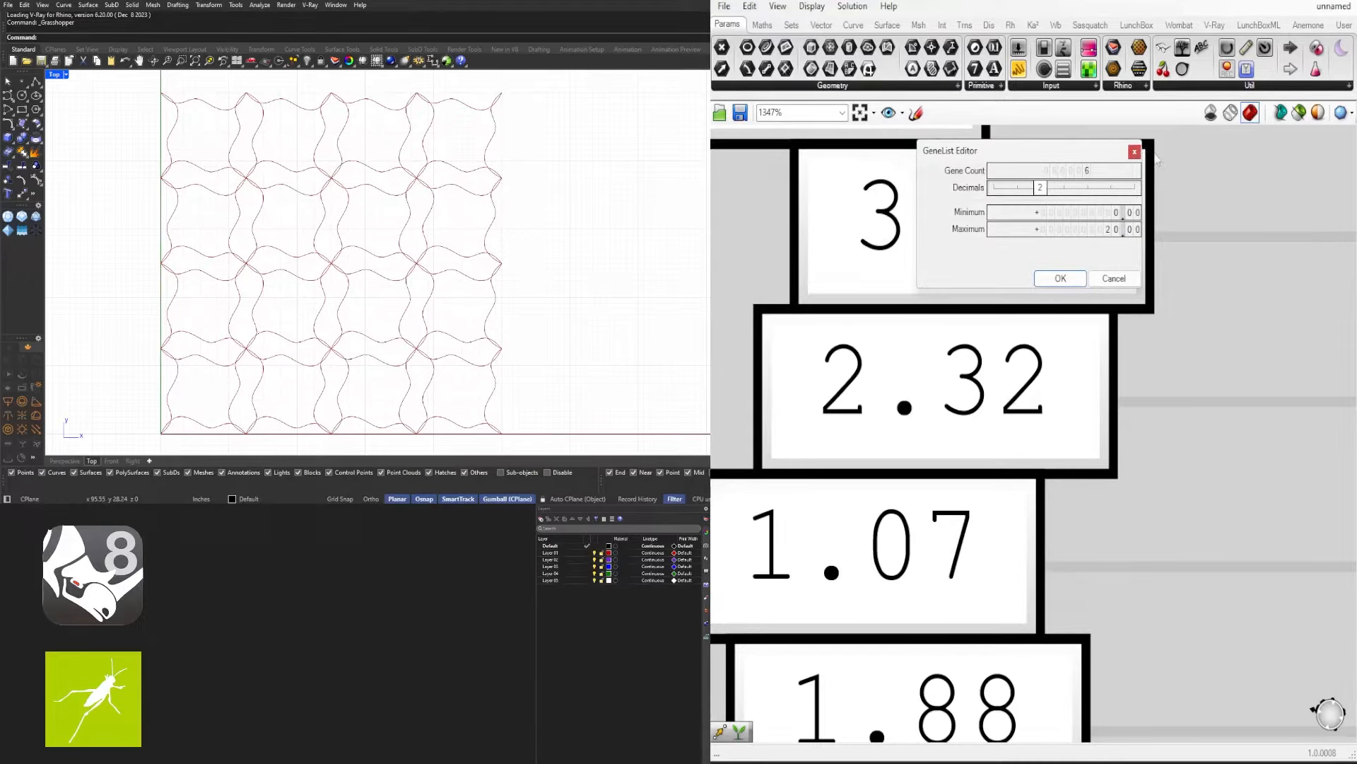
{"action": "left_click", "coordinate": [1135, 152]}
{"action": "scroll", "coordinate": [981, 230], "scroll_direction": "down", "scroll_amount": 6}
{"action": "scroll", "coordinate": [969, 362], "scroll_direction": "up", "scroll_amount": 5}
{"action": "left_click_drag", "start_coordinate": [951, 449], "coordinate": [983, 481]}
{"action": "scroll", "coordinate": [979, 478], "scroll_direction": "up", "scroll_amount": 4}
{"action": "scroll", "coordinate": [985, 480], "scroll_direction": "down", "scroll_amount": 6}
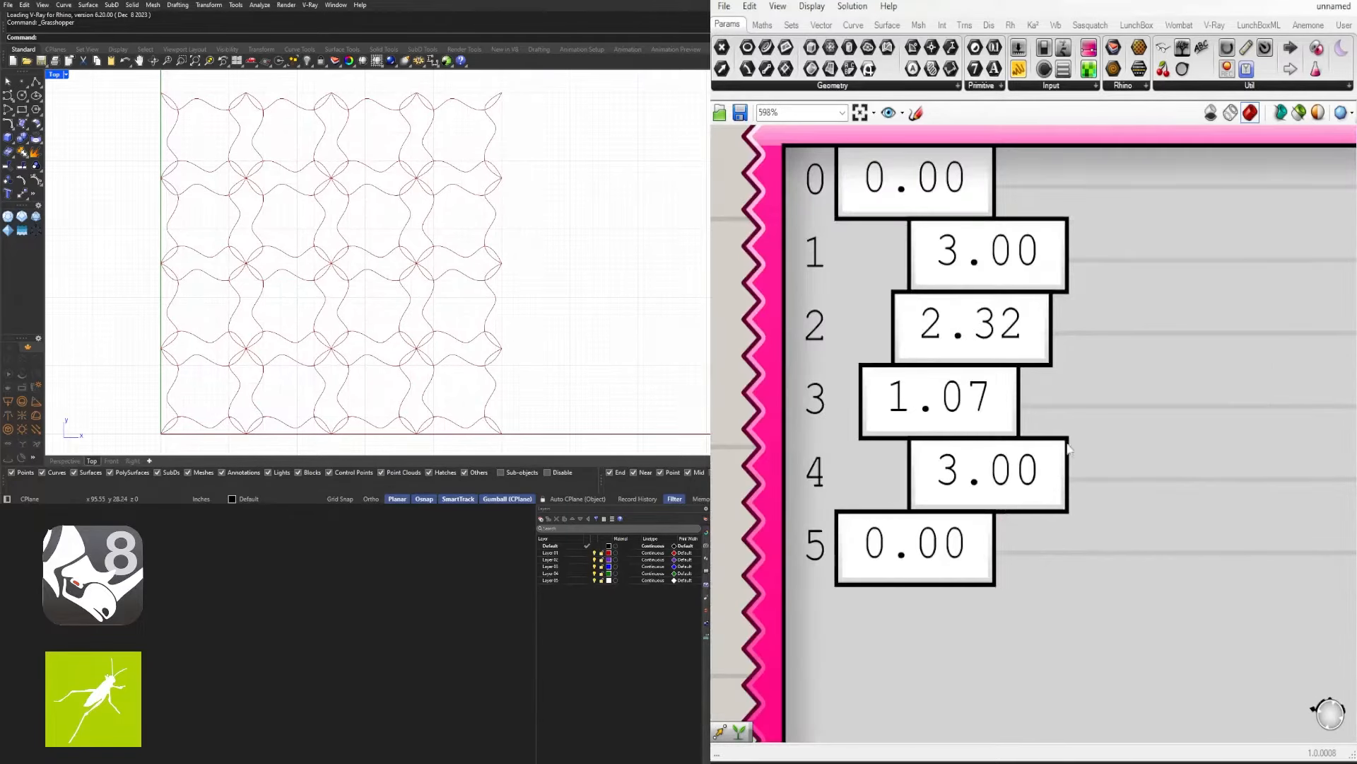
Raise Gene Pool gene 2 to 6.47 and gene 3 to 5.76
{"action": "scroll", "coordinate": [948, 401], "scroll_direction": "down", "scroll_amount": 2}
{"action": "left_click_drag", "start_coordinate": [945, 391], "coordinate": [1007, 405]}
{"action": "left_click_drag", "start_coordinate": [928, 429], "coordinate": [994, 428]}
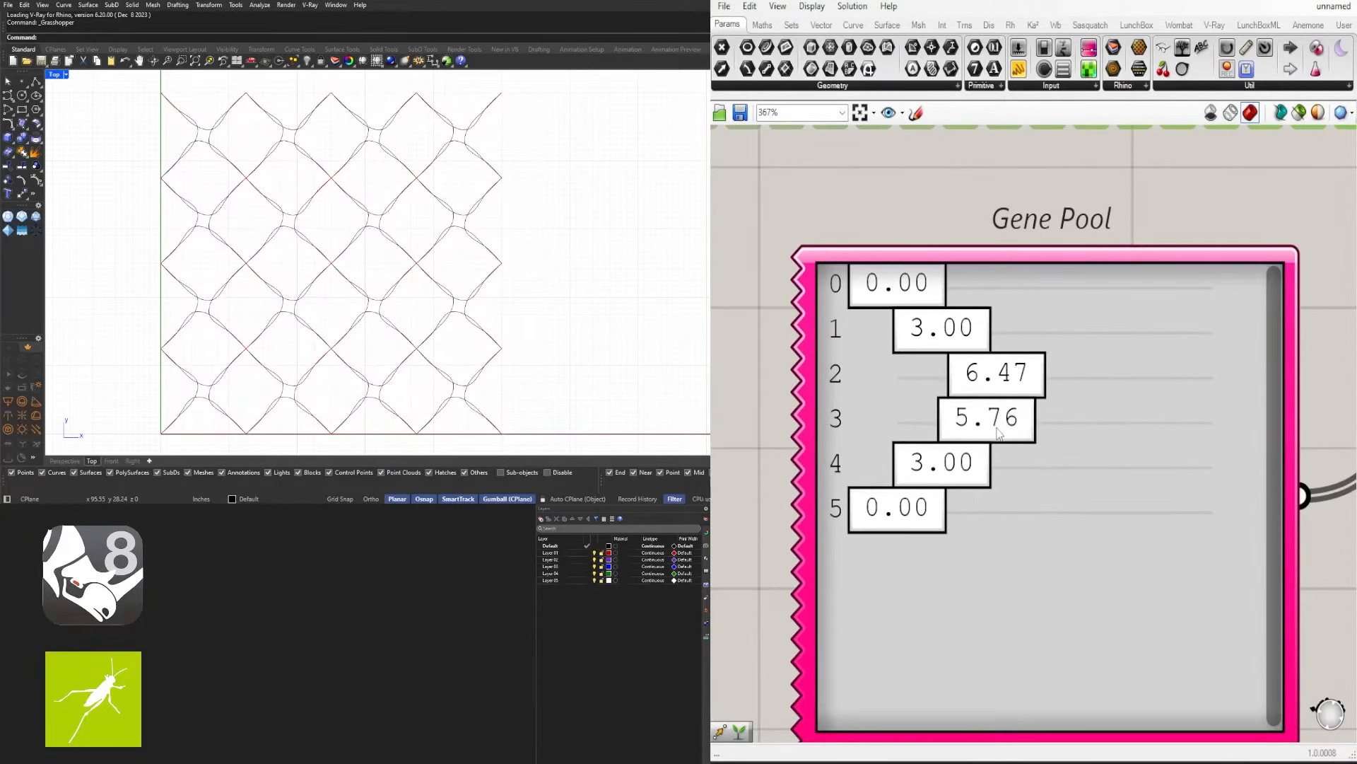
Lower Gene Pool gene 2 to 3.55 and gene 3 to 4.31
{"action": "scroll", "coordinate": [990, 386], "scroll_direction": "up", "scroll_amount": 2}
{"action": "left_click_drag", "start_coordinate": [990, 379], "coordinate": [939, 373]}
{"action": "left_click_drag", "start_coordinate": [957, 440], "coordinate": [921, 442]}
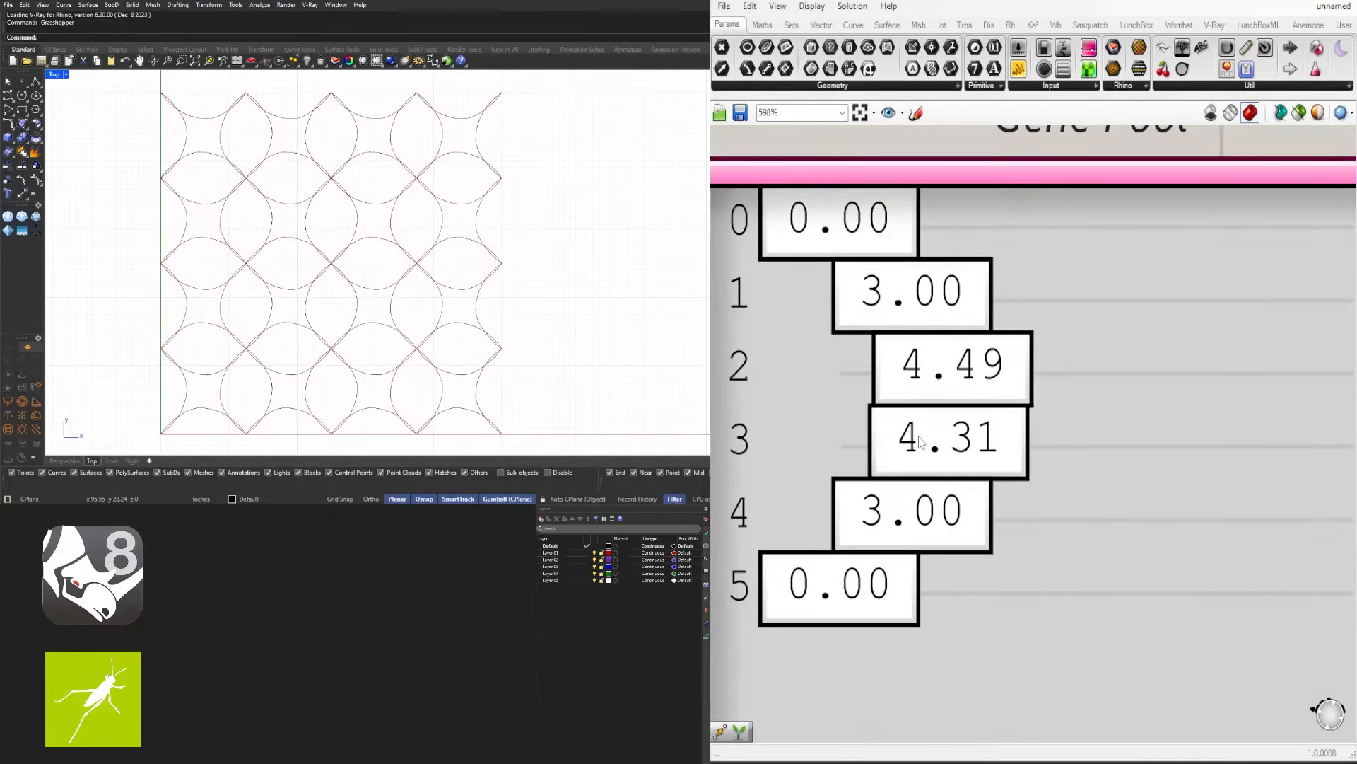
{"action": "scroll", "coordinate": [927, 390], "scroll_direction": "up", "scroll_amount": 3}
{"action": "left_click_drag", "start_coordinate": [937, 374], "coordinate": [893, 372]}
Lower Gene Pool genes 1 and 4 to 1.50 each
{"action": "right_click_drag", "start_coordinate": [916, 331], "coordinate": [1151, 372]}
{"action": "scroll", "coordinate": [1146, 364], "scroll_direction": "down", "scroll_amount": 2}
{"action": "scroll", "coordinate": [1093, 283], "scroll_direction": "up", "scroll_amount": 3}
{"action": "left_click_drag", "start_coordinate": [1093, 283], "coordinate": [1018, 296]}
{"action": "scroll", "coordinate": [1090, 310], "scroll_direction": "up", "scroll_amount": 5}
{"action": "scroll", "coordinate": [1079, 308], "scroll_direction": "up", "scroll_amount": 4}
{"action": "scroll", "coordinate": [1008, 301], "scroll_direction": "down", "scroll_amount": 5}
{"action": "scroll", "coordinate": [1017, 295], "scroll_direction": "down", "scroll_amount": 5}
{"action": "right_click_drag", "start_coordinate": [1090, 440], "coordinate": [1083, 379]}
{"action": "scroll", "coordinate": [1081, 379], "scroll_direction": "up", "scroll_amount": 3}
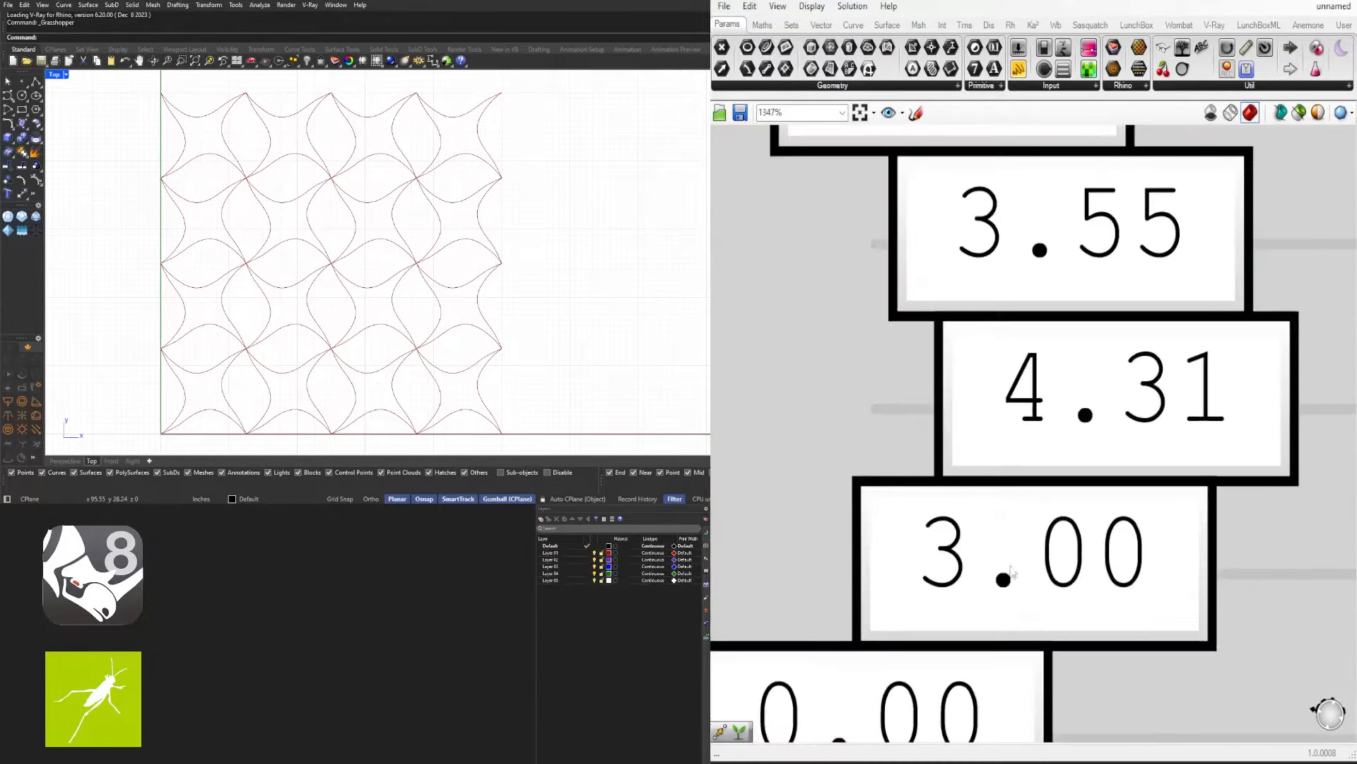
{"action": "scroll", "coordinate": [1004, 562], "scroll_direction": "up", "scroll_amount": 2}
{"action": "right_click_drag", "start_coordinate": [979, 555], "coordinate": [1156, 479]}
{"action": "left_click_drag", "start_coordinate": [1138, 483], "coordinate": [1000, 497]}
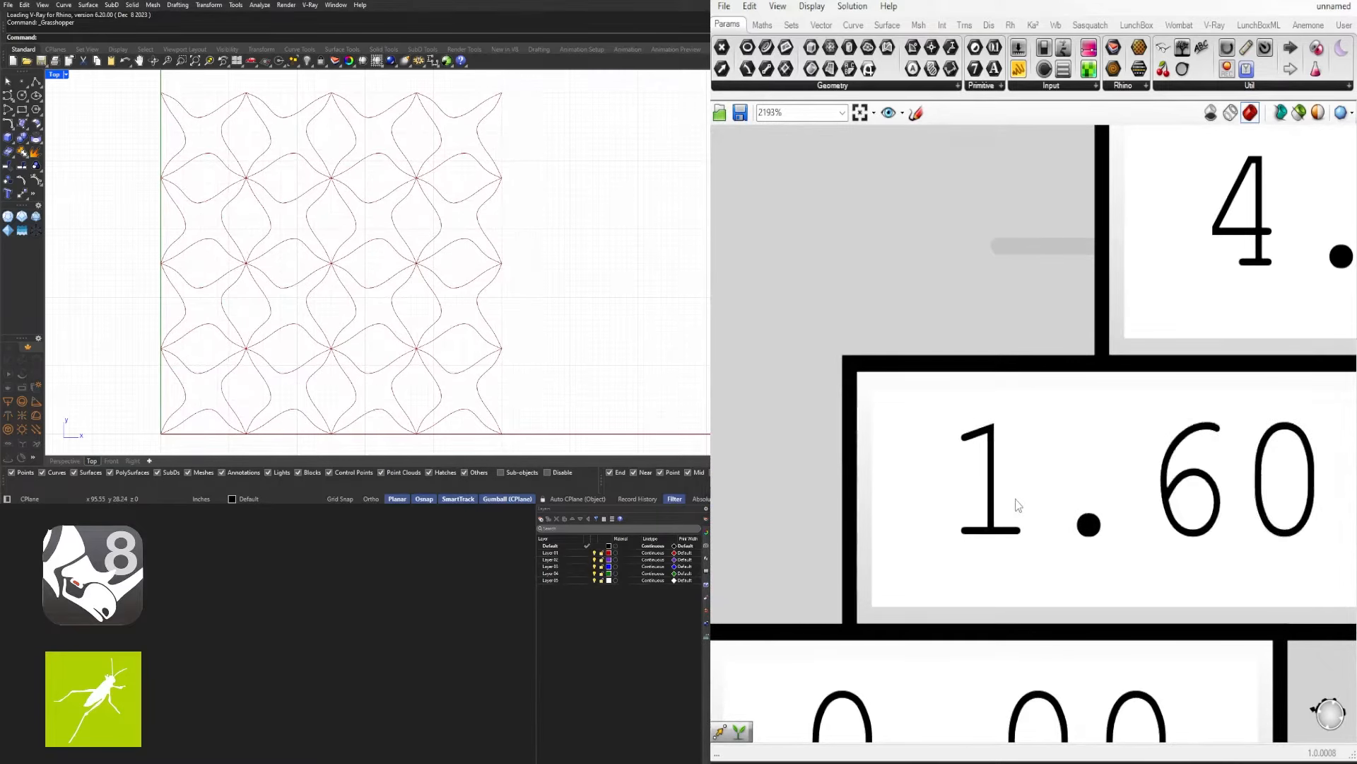
{"action": "scroll", "coordinate": [1006, 499], "scroll_direction": "down", "scroll_amount": 5}
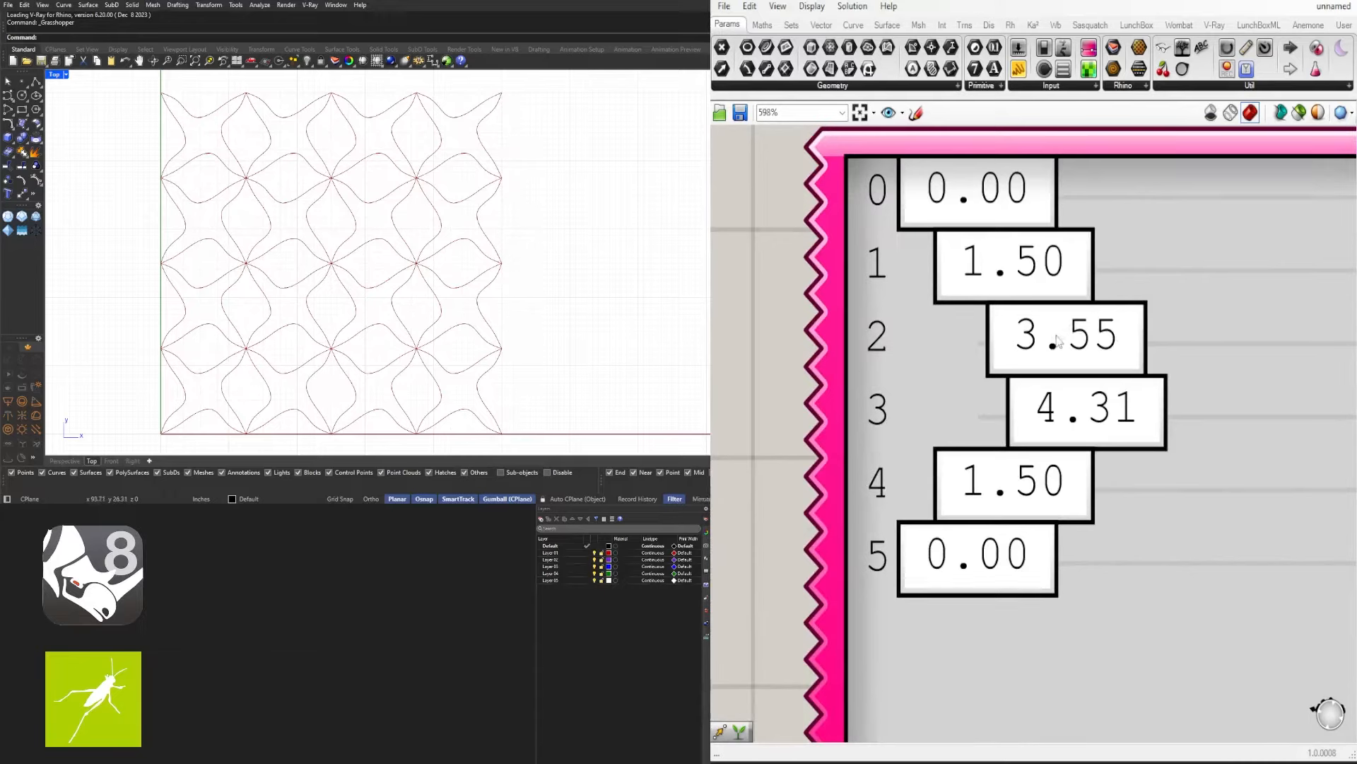
Set Gene Pool genes 2 and 3 to 4.00 each for a symmetrical curve
{"action": "left_click_drag", "start_coordinate": [1037, 344], "coordinate": [1047, 345]}
{"action": "double_click", "coordinate": [1046, 344]}
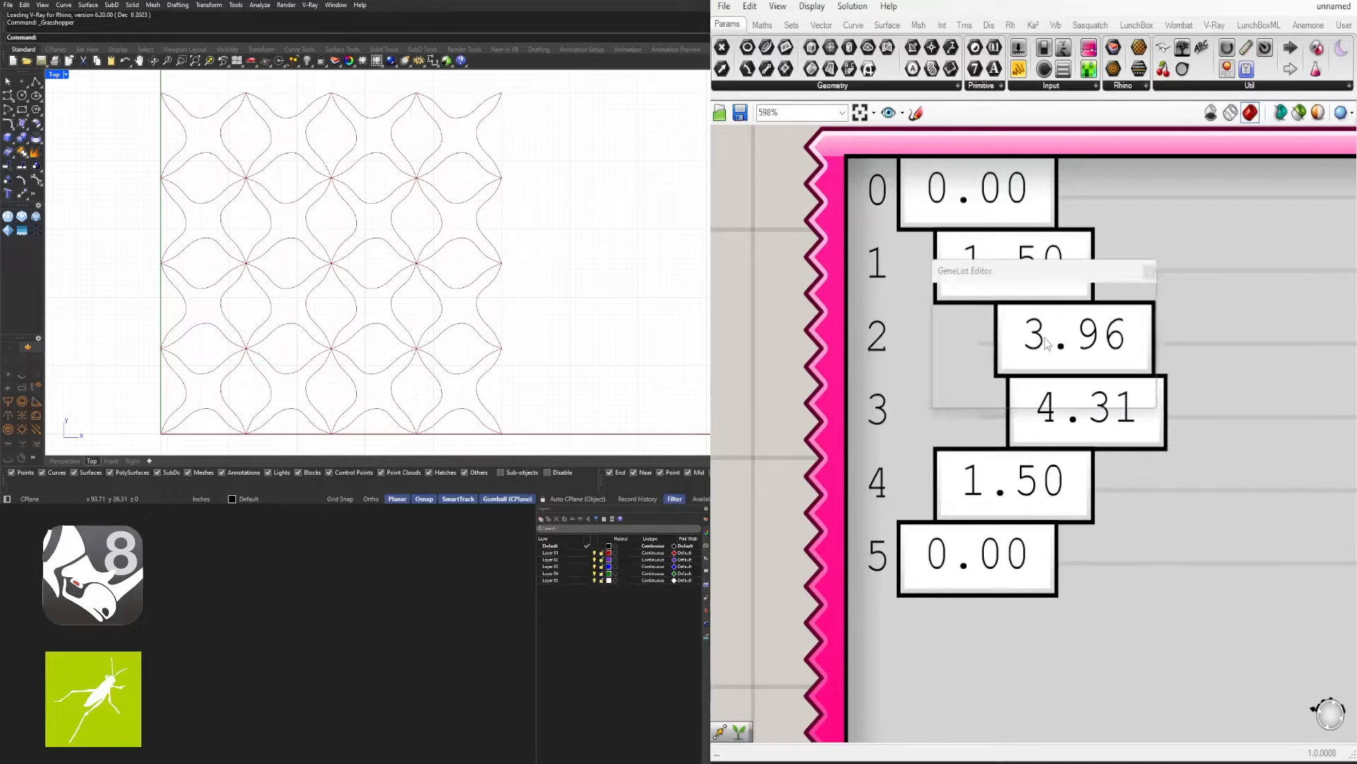
{"action": "left_click", "coordinate": [1149, 271]}
{"action": "scroll", "coordinate": [1032, 318], "scroll_direction": "up", "scroll_amount": 6}
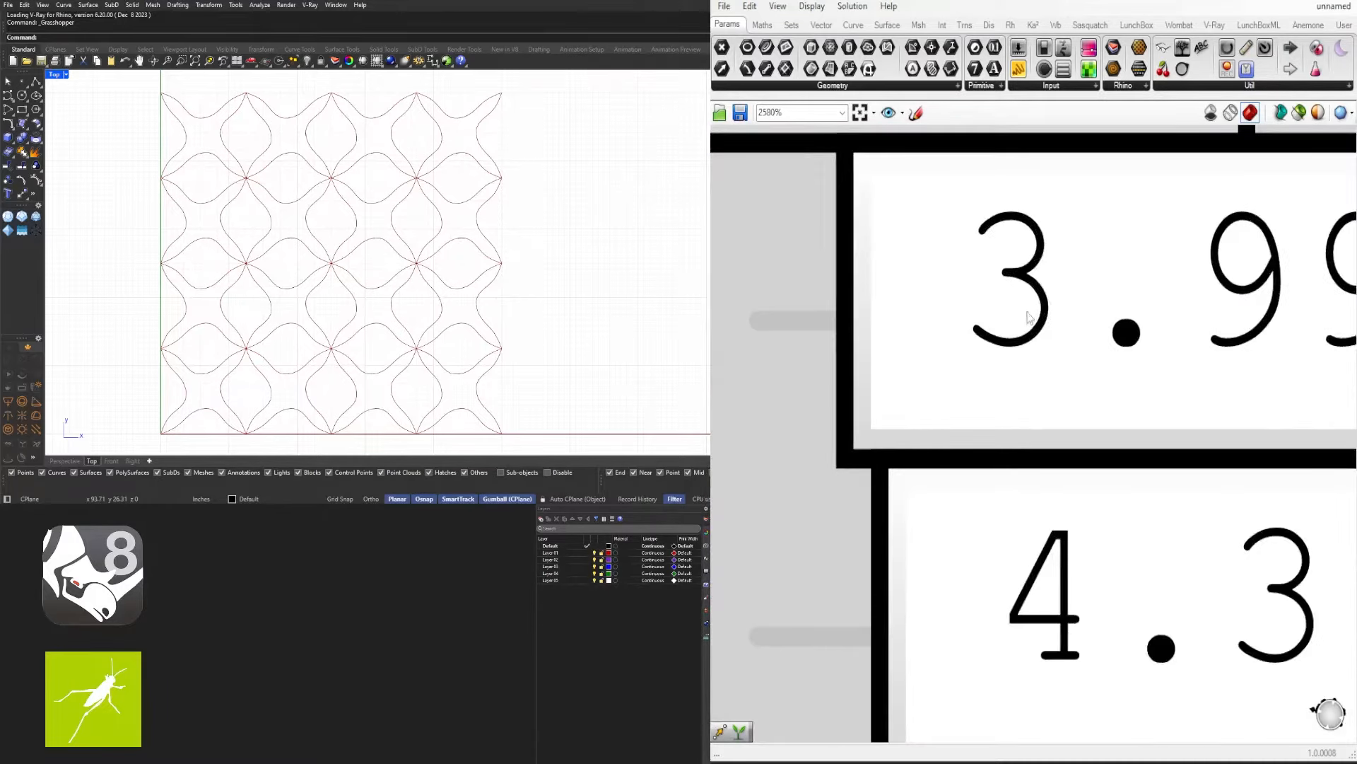
{"action": "left_click_drag", "start_coordinate": [1033, 319], "coordinate": [1004, 306]}
{"action": "scroll", "coordinate": [1052, 308], "scroll_direction": "down", "scroll_amount": 3}
{"action": "scroll", "coordinate": [1029, 297], "scroll_direction": "up", "scroll_amount": 2}
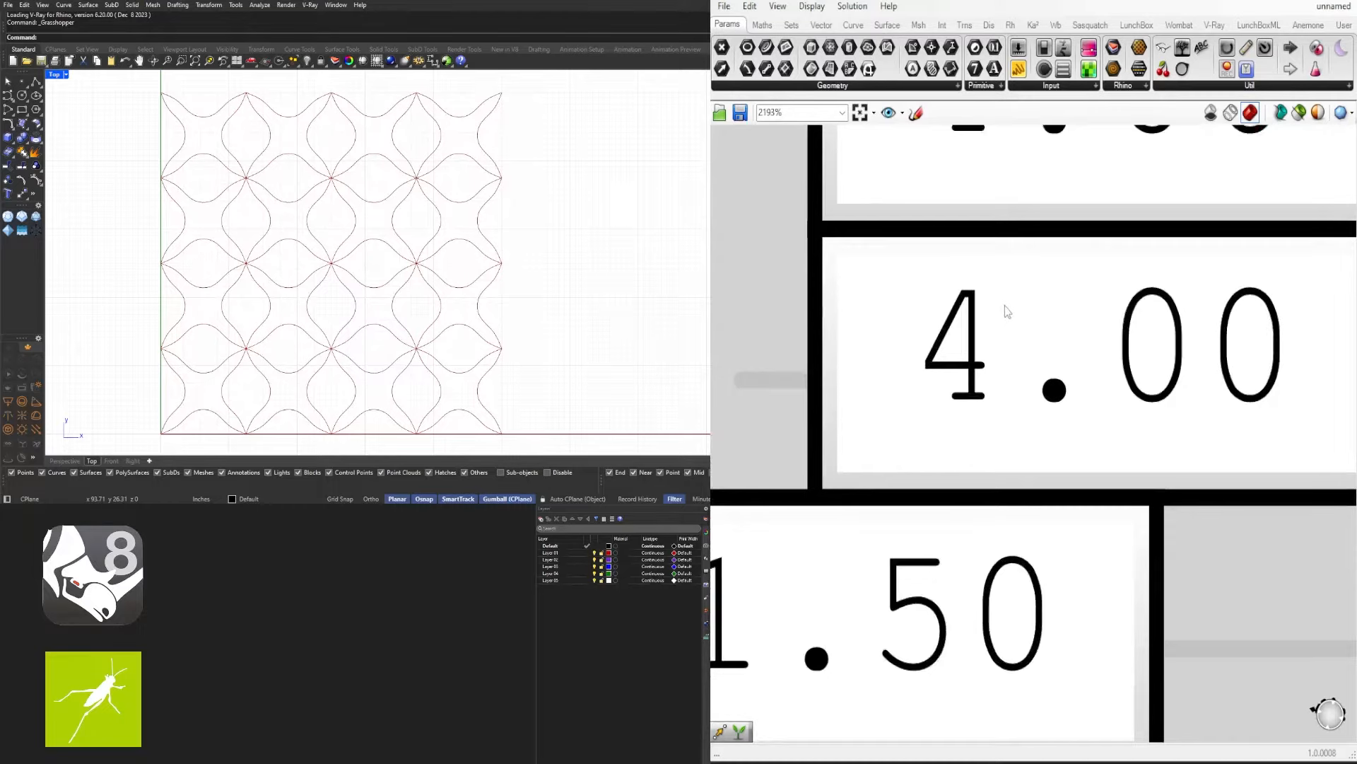
{"action": "scroll", "coordinate": [457, 269], "scroll_direction": "down", "scroll_amount": 2}
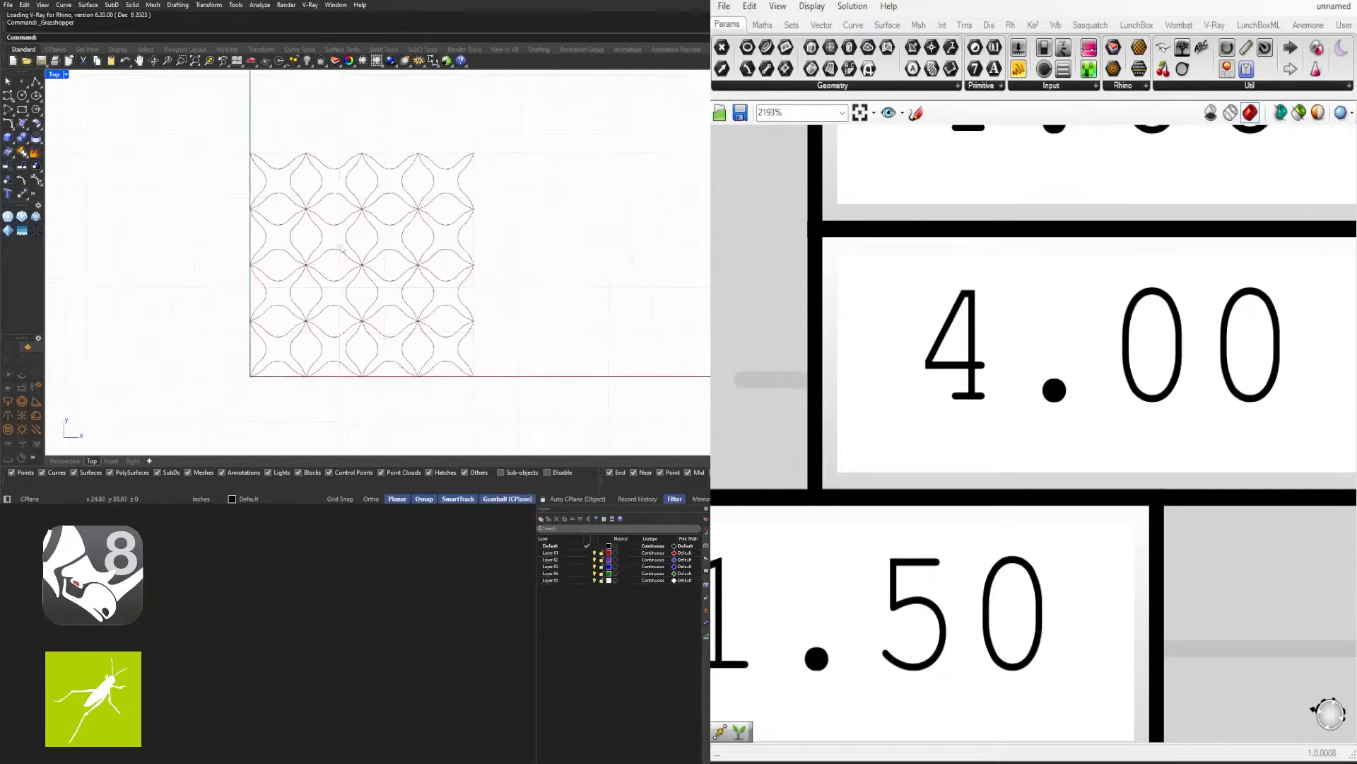
Set Gene Pool genes 1 and 2 to 0.00, gene 3 to 2.29 and gene 4 to 2.82
{"action": "scroll", "coordinate": [836, 525], "scroll_direction": "down", "scroll_amount": 5}
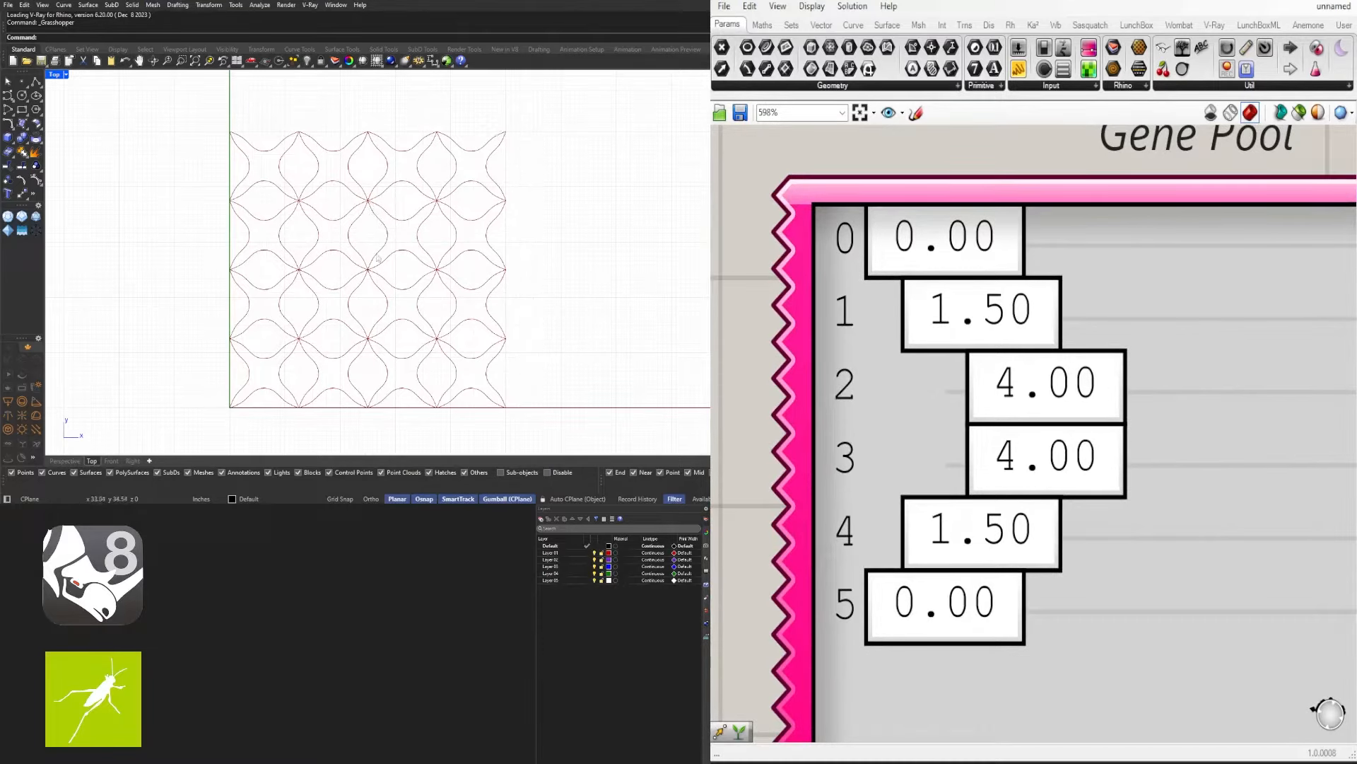
{"action": "scroll", "coordinate": [386, 215], "scroll_direction": "up", "scroll_amount": 3}
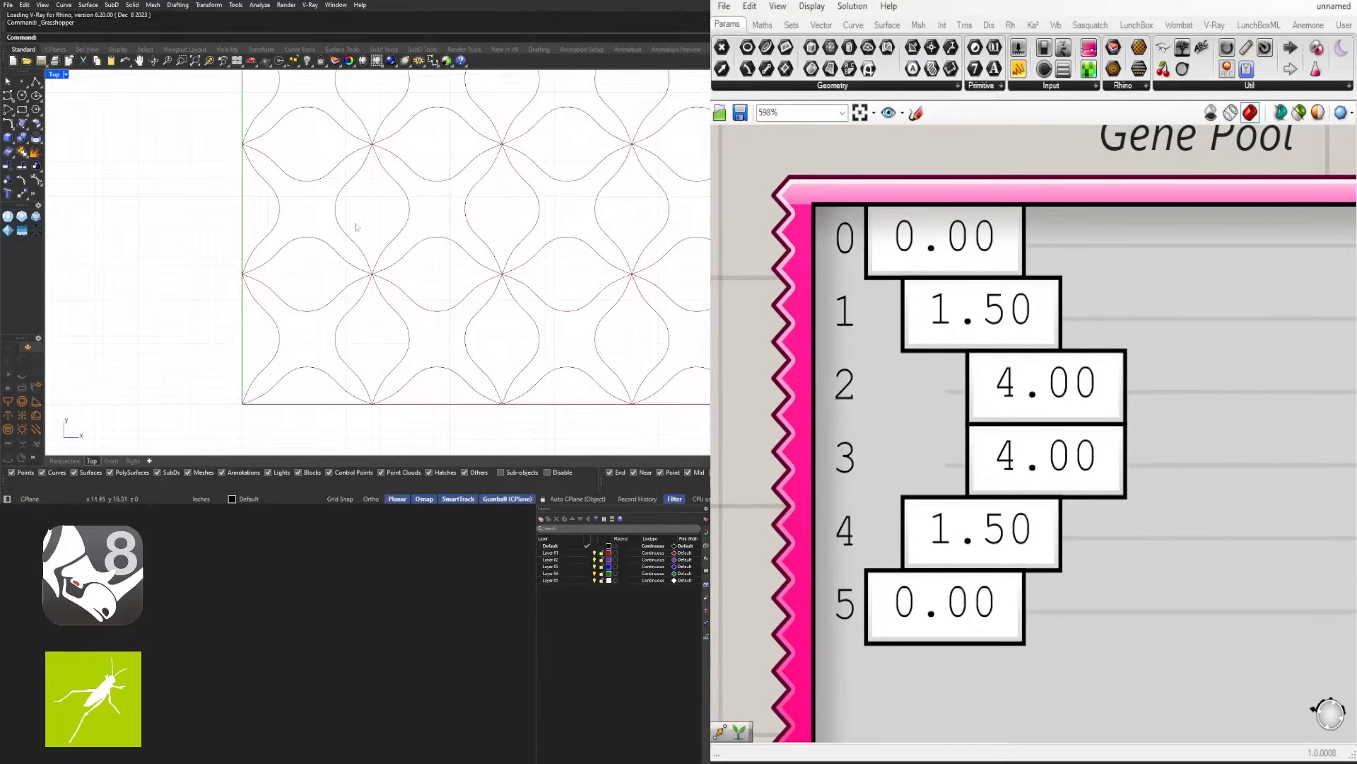
{"action": "scroll", "coordinate": [1047, 343], "scroll_direction": "down", "scroll_amount": 3}
{"action": "scroll", "coordinate": [995, 417], "scroll_direction": "up", "scroll_amount": 2}
{"action": "left_click_drag", "start_coordinate": [1018, 416], "coordinate": [949, 417]}
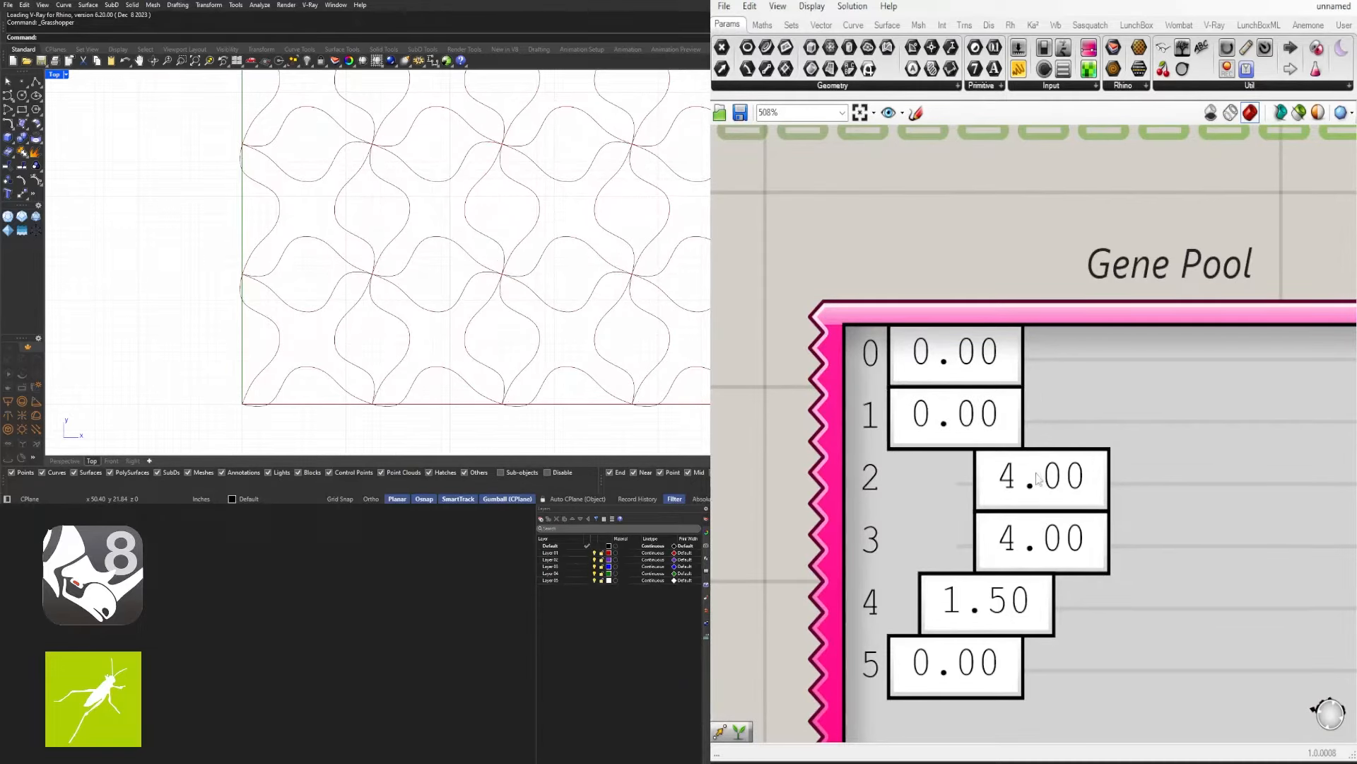
{"action": "left_click_drag", "start_coordinate": [1037, 478], "coordinate": [917, 495]}
{"action": "left_click_drag", "start_coordinate": [1026, 546], "coordinate": [905, 551]}
{"action": "left_click_drag", "start_coordinate": [1051, 601], "coordinate": [1019, 610]}
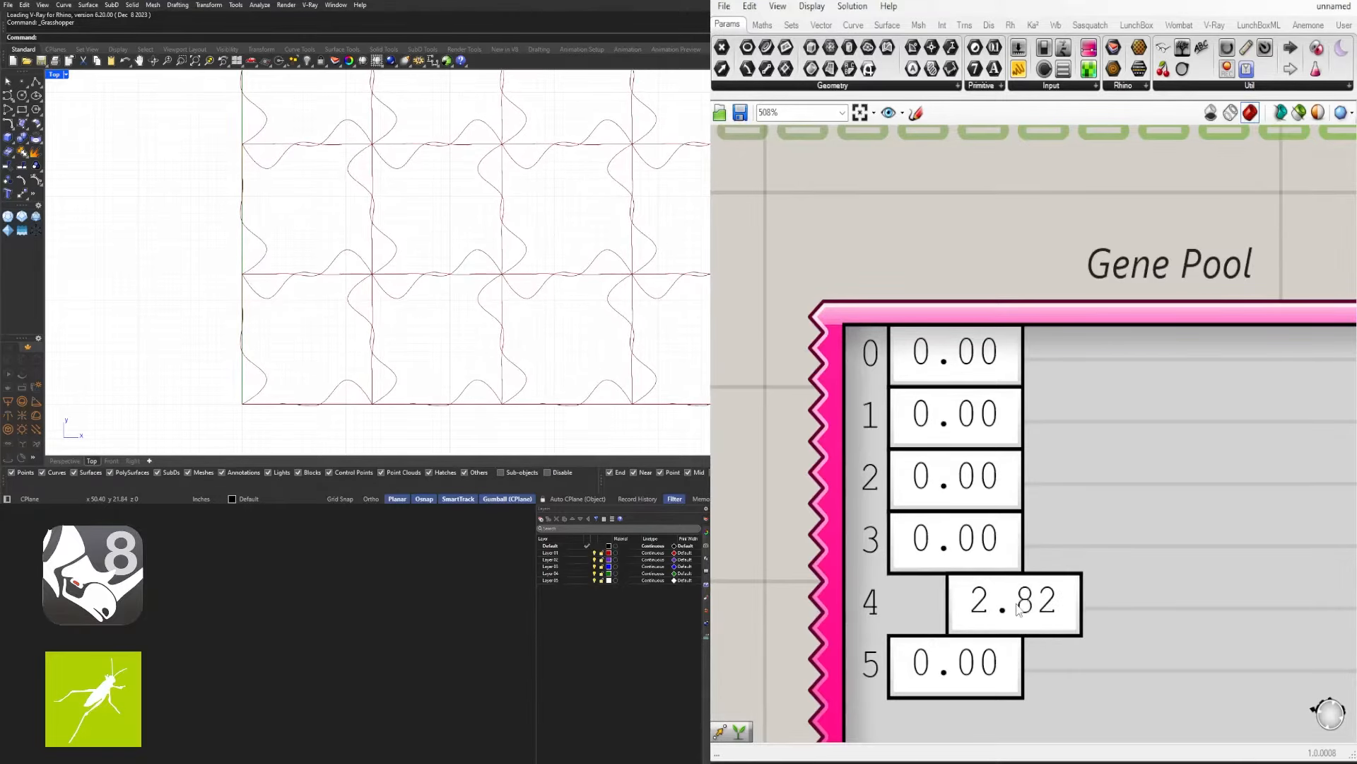
{"action": "left_click_drag", "start_coordinate": [976, 536], "coordinate": [1022, 555]}
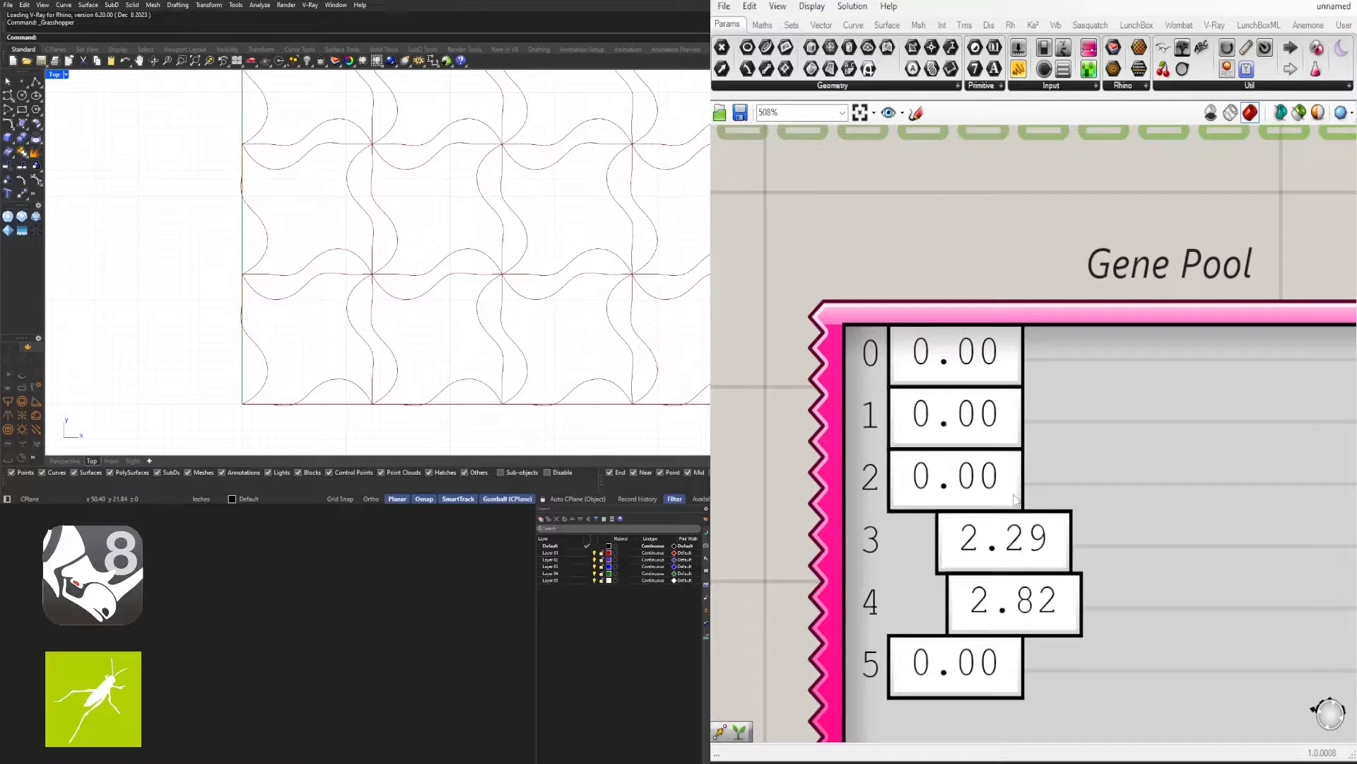
Move the Interpolate component down and place a Nurbs Curve component above it
{"action": "scroll", "coordinate": [1015, 499], "scroll_direction": "down", "scroll_amount": 7}
{"action": "right_click_drag", "start_coordinate": [1195, 331], "coordinate": [940, 303]}
{"action": "left_click", "coordinate": [1175, 322]}
{"action": "right_click_drag", "start_coordinate": [1176, 325], "coordinate": [877, 330]}
{"action": "scroll", "coordinate": [877, 330], "scroll_direction": "down", "scroll_amount": 2}
{"action": "left_click", "coordinate": [1008, 375]}
{"action": "scroll", "coordinate": [1007, 374], "scroll_direction": "up", "scroll_amount": 3}
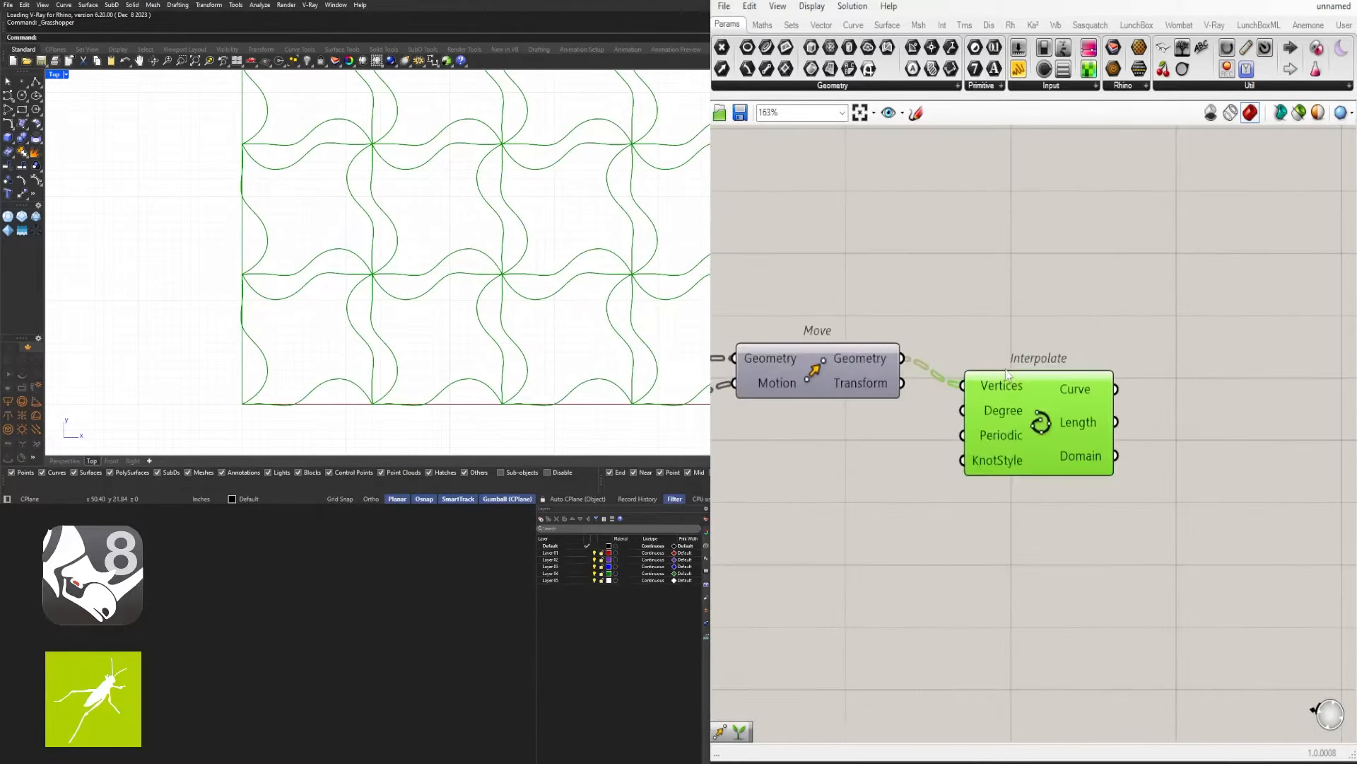
{"action": "left_click_drag", "start_coordinate": [1026, 405], "coordinate": [1053, 456]}
{"action": "double_click", "coordinate": [1056, 379]}
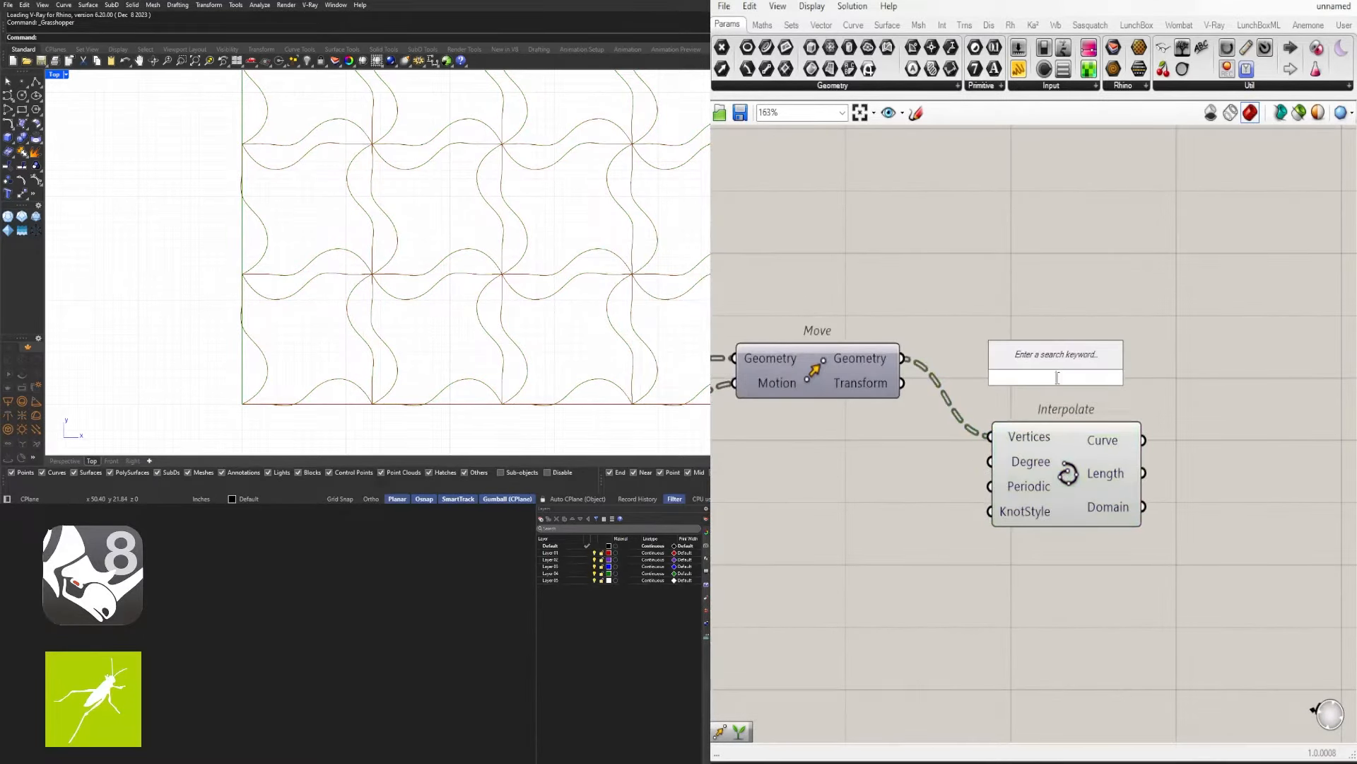
{"action": "type", "text": "NURBS"}
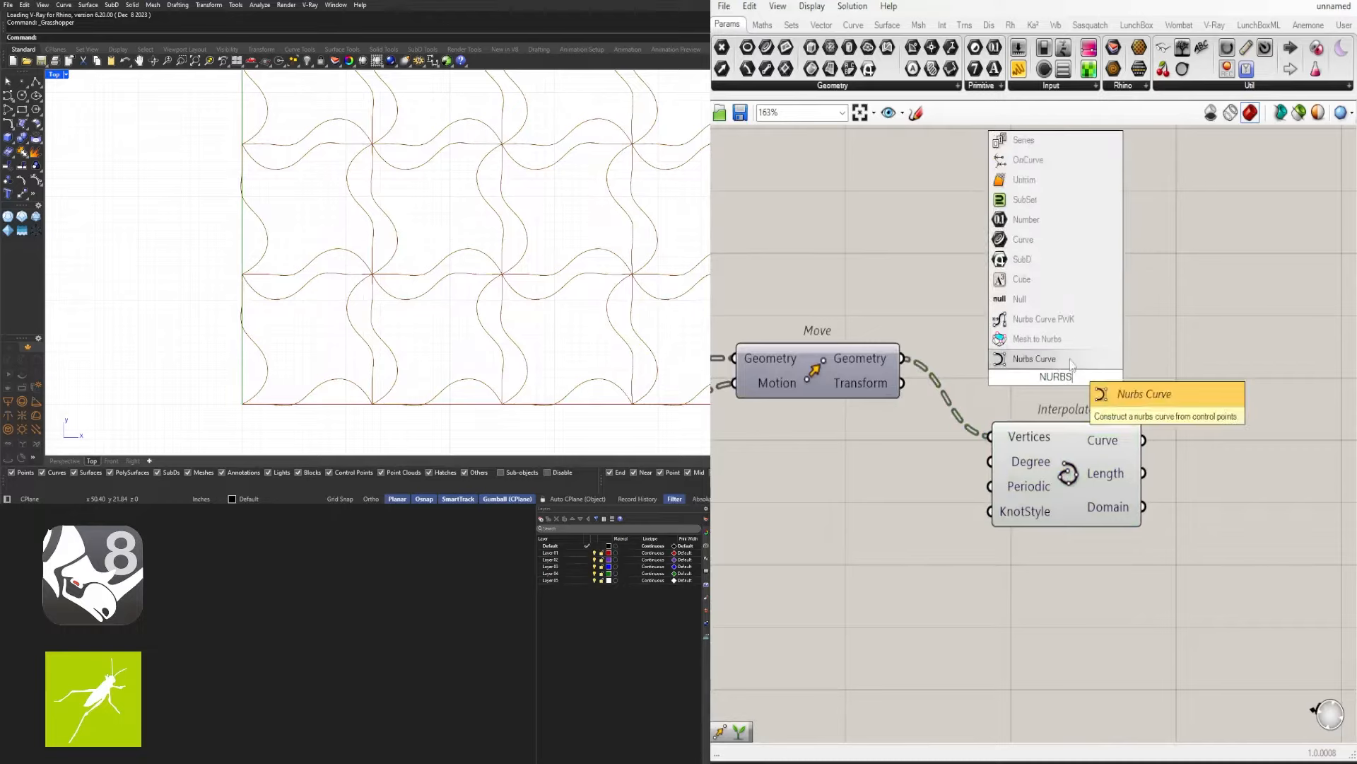
{"action": "left_click", "coordinate": [1045, 359]}
{"action": "left_click_drag", "start_coordinate": [1045, 359], "coordinate": [1079, 332]}
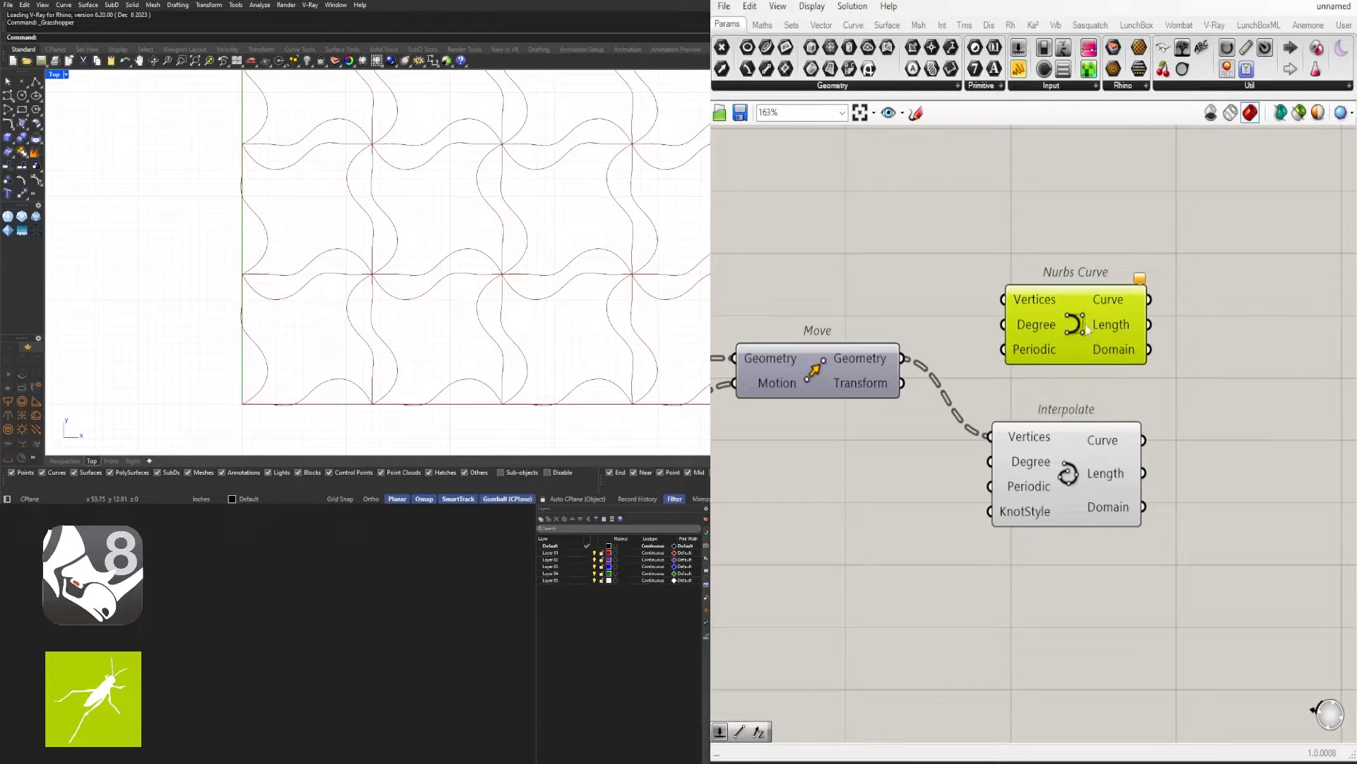
Connect Move's Geometry output to the Nurbs Curve's Vertices input and turn off the Interpolate preview
{"action": "left_click", "coordinate": [910, 373]}
{"action": "left_click_drag", "start_coordinate": [1001, 304], "coordinate": [1003, 300]}
{"action": "left_click", "coordinate": [1063, 313]}
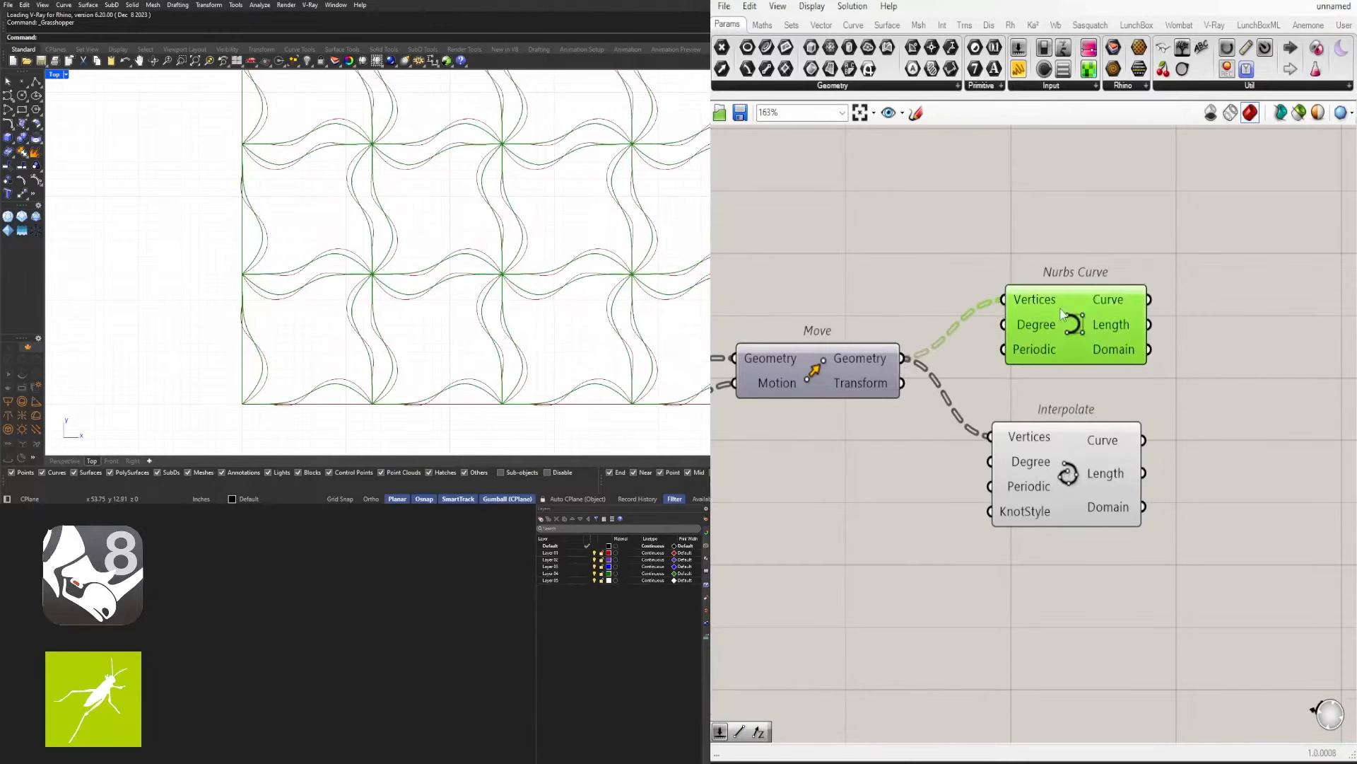
{"action": "left_click", "coordinate": [1075, 451]}
{"action": "middle_click", "coordinate": [1078, 452]}
{"action": "left_click", "coordinate": [1118, 408]}
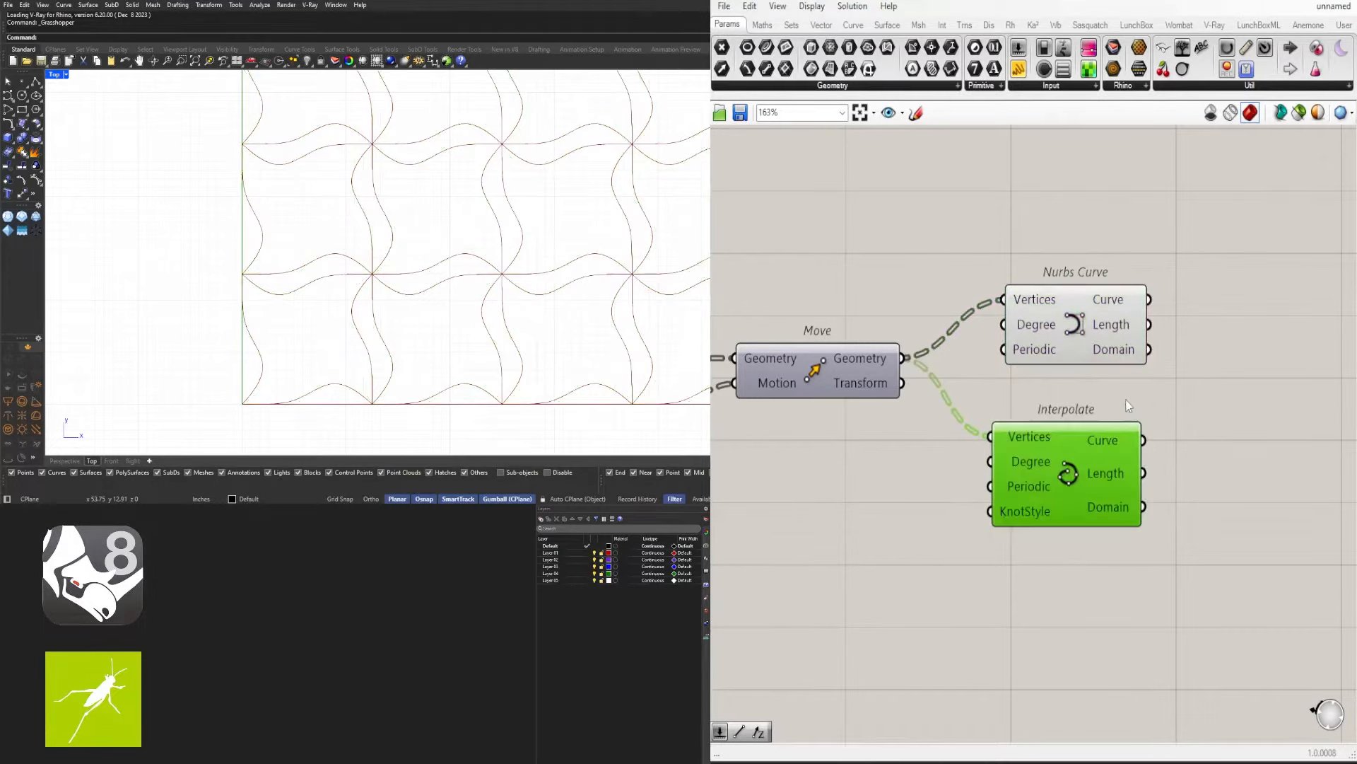
Raise Gene Pool gene 1 to 2.95 and gene 2 to 6.25
{"action": "right_click_drag", "start_coordinate": [974, 429], "coordinate": [1223, 404]}
{"action": "right_click_drag", "start_coordinate": [849, 423], "coordinate": [1306, 402]}
{"action": "right_click_drag", "start_coordinate": [1020, 402], "coordinate": [1071, 463]}
{"action": "scroll", "coordinate": [1005, 520], "scroll_direction": "up", "scroll_amount": 5}
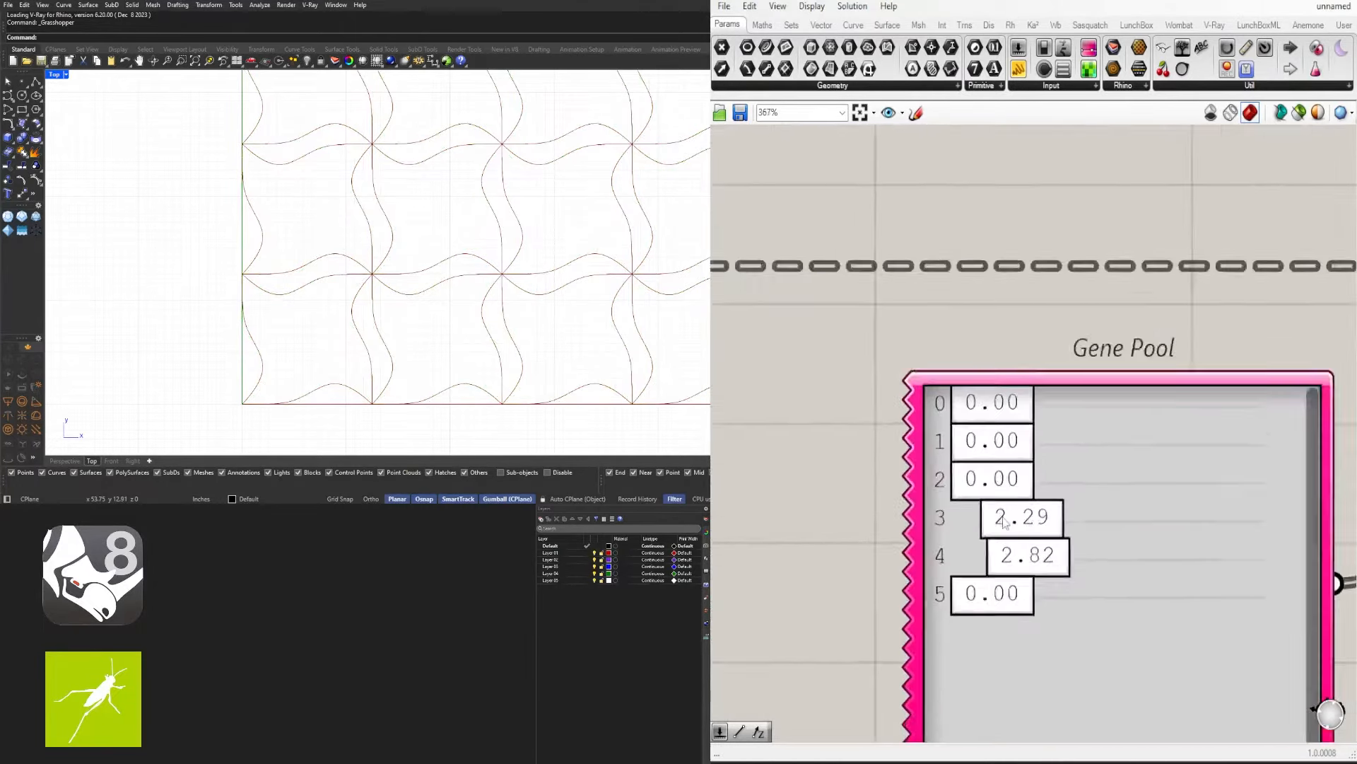
{"action": "left_click_drag", "start_coordinate": [1005, 427], "coordinate": [1071, 475]}
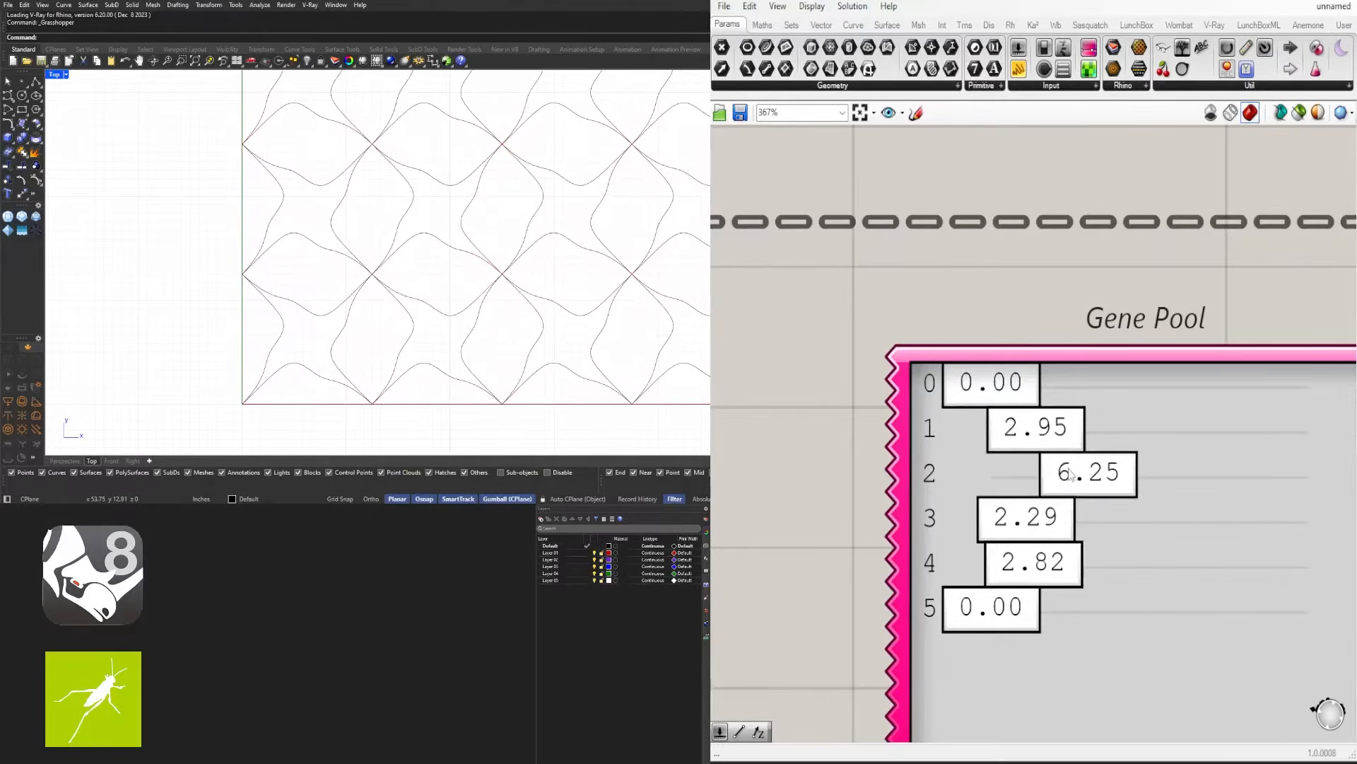
Fine-tune the Gene Pool's gene values to reshape the NURBS edge curves
{"action": "scroll", "coordinate": [395, 323], "scroll_direction": "down", "scroll_amount": 14}
{"action": "scroll", "coordinate": [428, 295], "scroll_direction": "up", "scroll_amount": 6}
{"action": "left_click_drag", "start_coordinate": [998, 532], "coordinate": [991, 528]}
{"action": "mouse_move", "coordinate": [1043, 585]}
{"action": "left_mouse_down"}
{"action": "mouse_move", "coordinate": [1097, 574]}
{"action": "mouse_move", "coordinate": [1032, 569]}
{"action": "left_mouse_up"}
Vary the Square grid's extent slider and leave it at 4
{"action": "scroll", "coordinate": [1055, 388], "scroll_direction": "down", "scroll_amount": 7}
{"action": "right_click_drag", "start_coordinate": [944, 413], "coordinate": [1236, 483]}
{"action": "double_click", "coordinate": [1011, 542]}
{"action": "scroll", "coordinate": [916, 528], "scroll_direction": "down", "scroll_amount": 1}
{"action": "right_click_drag", "start_coordinate": [829, 494], "coordinate": [1244, 509]}
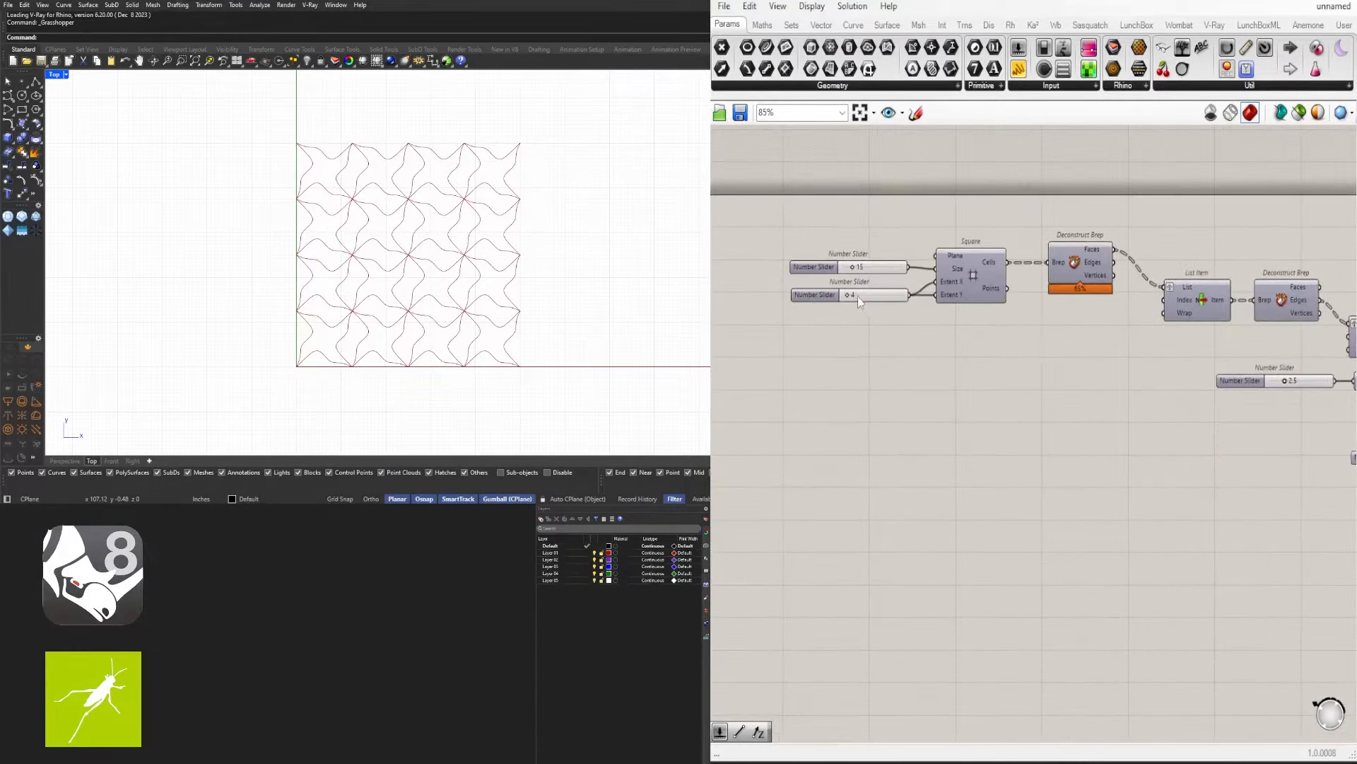
{"action": "scroll", "coordinate": [862, 302], "scroll_direction": "up", "scroll_amount": 8}
{"action": "mouse_move", "coordinate": [814, 298]}
{"action": "left_mouse_down"}
{"action": "mouse_move", "coordinate": [846, 296]}
{"action": "mouse_move", "coordinate": [825, 297]}
{"action": "left_mouse_up"}
{"action": "scroll", "coordinate": [458, 229], "scroll_direction": "down", "scroll_amount": 4}
Move the Square component and its two number sliders closer to the Deconstruct Brep component
{"action": "scroll", "coordinate": [953, 513], "scroll_direction": "down", "scroll_amount": 8}
{"action": "left_click_drag", "start_coordinate": [958, 428], "coordinate": [813, 338]}
{"action": "scroll", "coordinate": [898, 373], "scroll_direction": "up", "scroll_amount": 4}
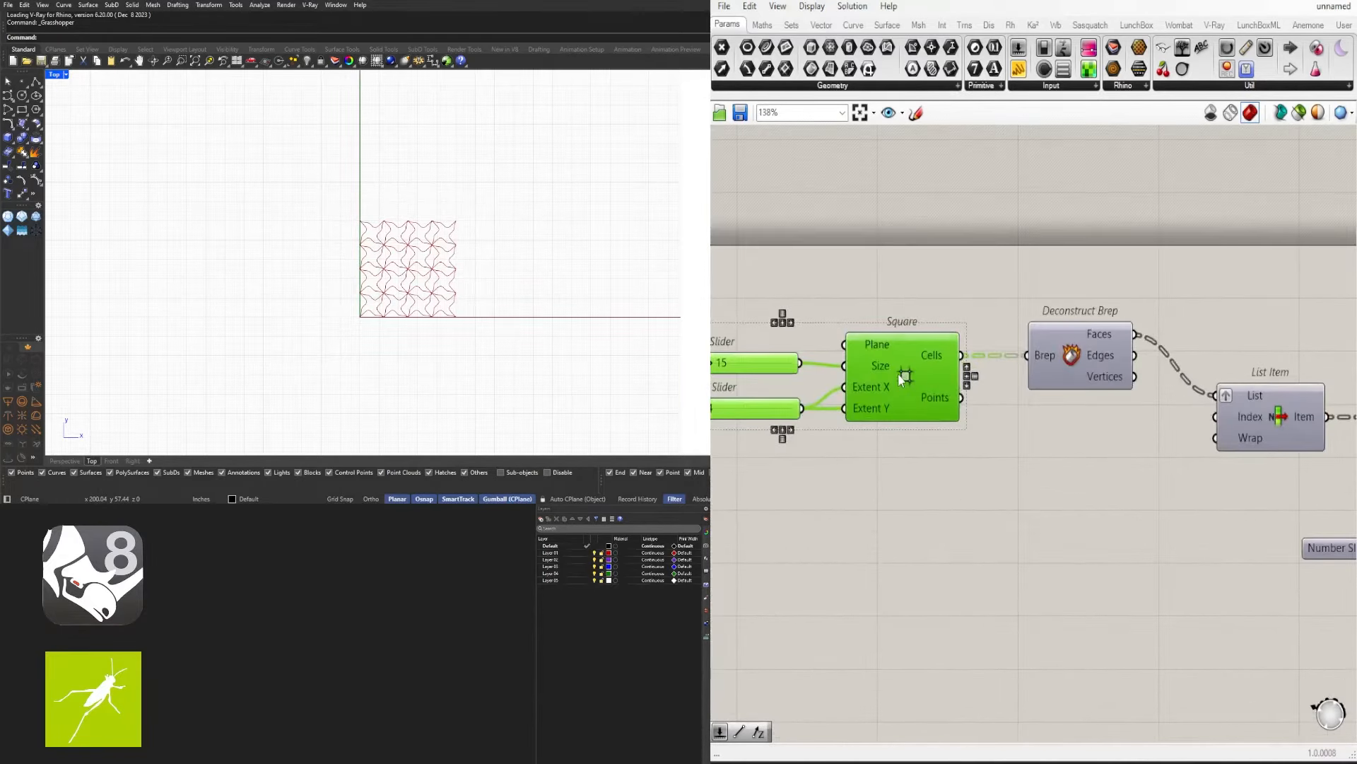
{"action": "left_click_drag", "start_coordinate": [912, 377], "coordinate": [935, 374]}
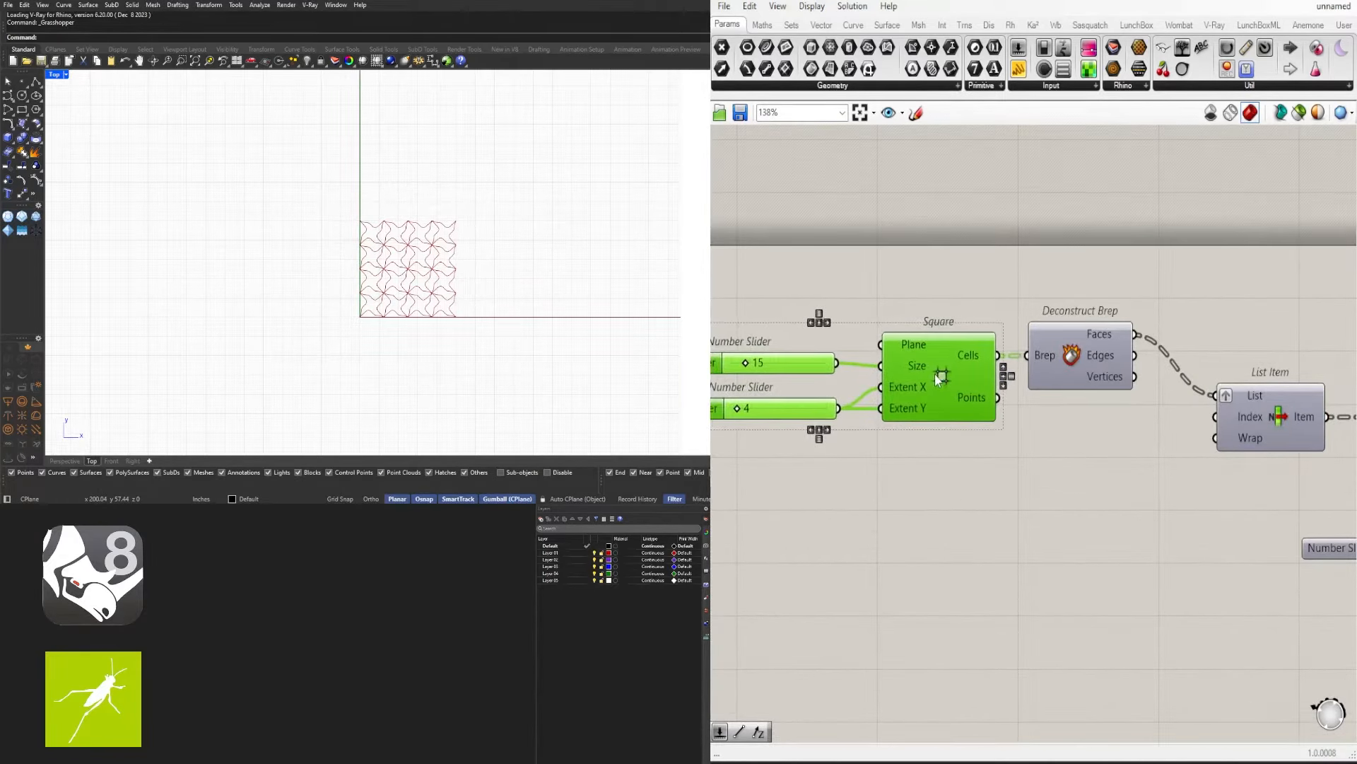
{"action": "left_click", "coordinate": [1007, 468]}
{"action": "scroll", "coordinate": [1040, 444], "scroll_direction": "down", "scroll_amount": 4}
Add a Join Curves component beside Nurbs Curve and connect Nurbs Curve's Curve output to its Curves input
{"action": "scroll", "coordinate": [1011, 400], "scroll_direction": "up", "scroll_amount": 6}
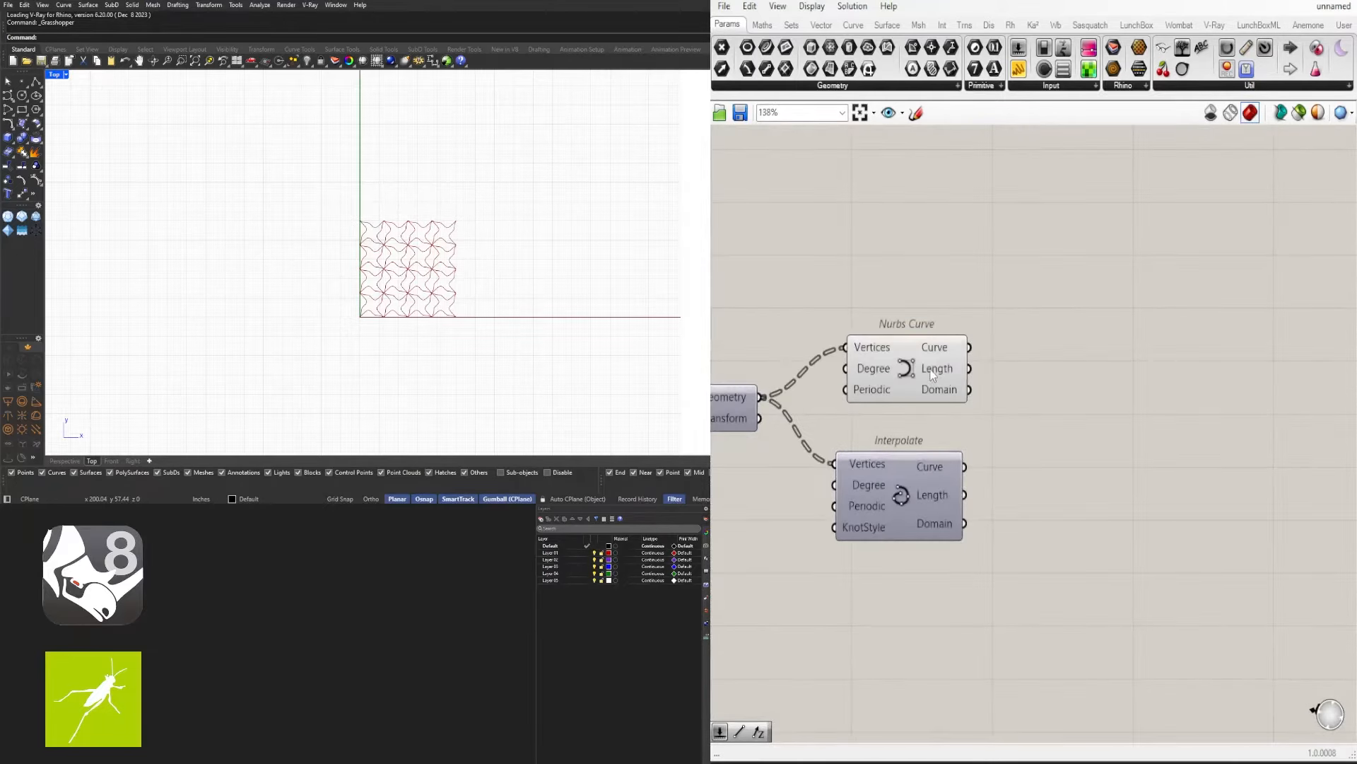
{"action": "left_click", "coordinate": [924, 373]}
{"action": "right_click_drag", "start_coordinate": [974, 402], "coordinate": [901, 444]}
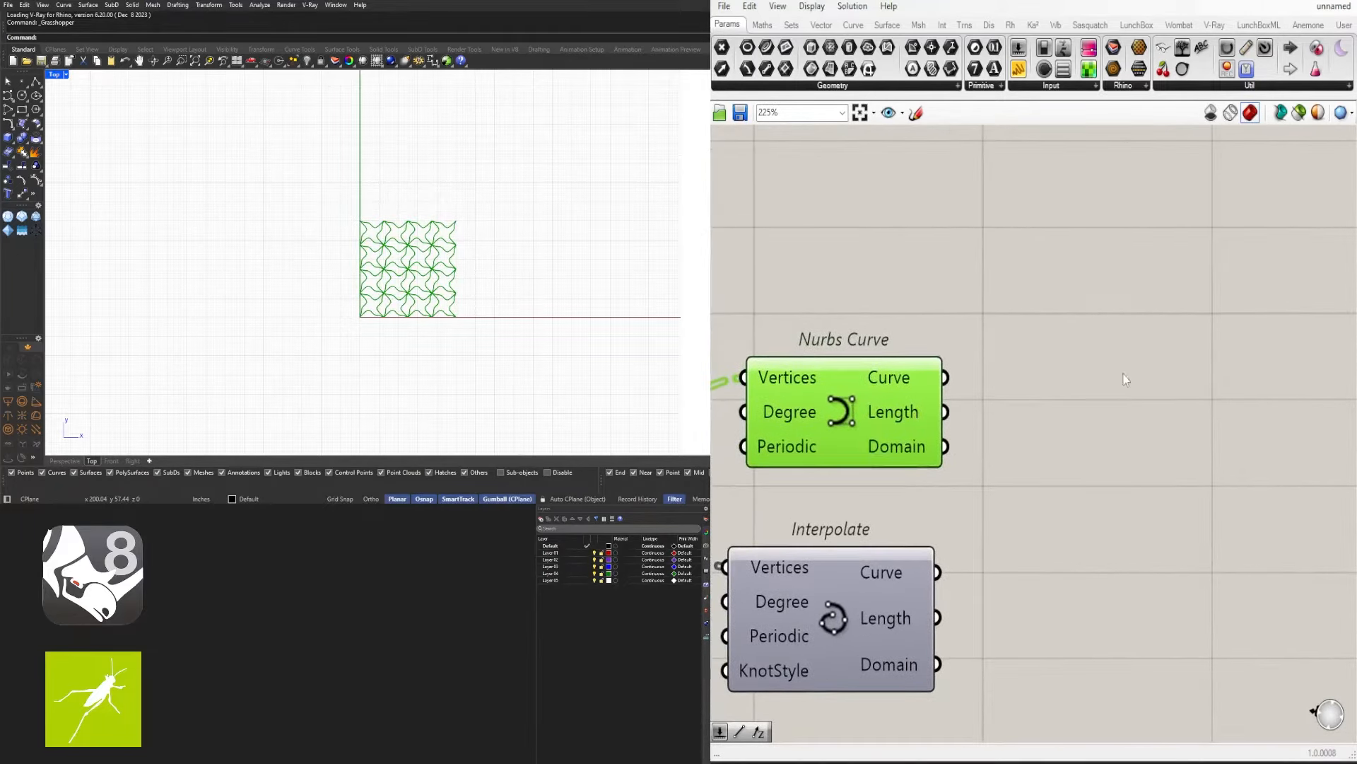
{"action": "left_click", "coordinate": [1120, 388]}
{"action": "double_click", "coordinate": [1094, 397]}
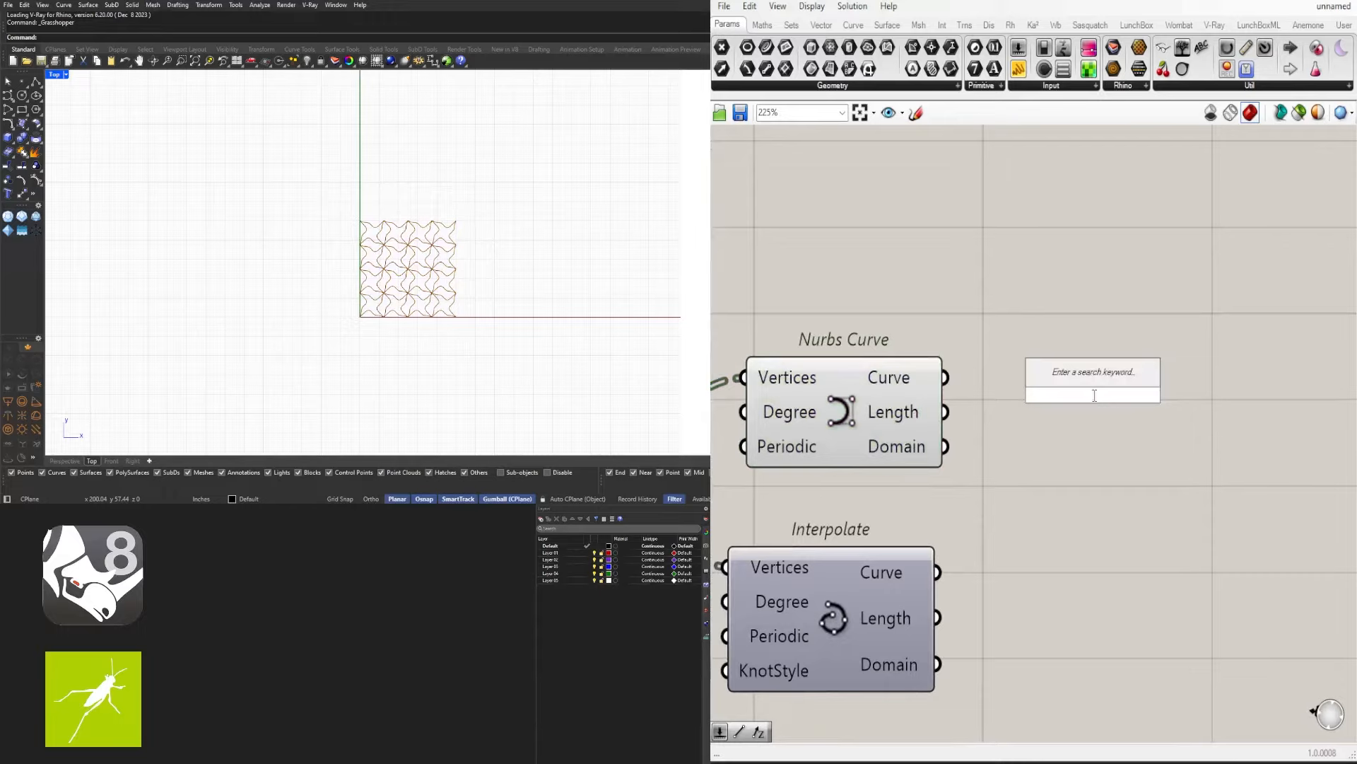
{"action": "type", "text": "JOIN"}
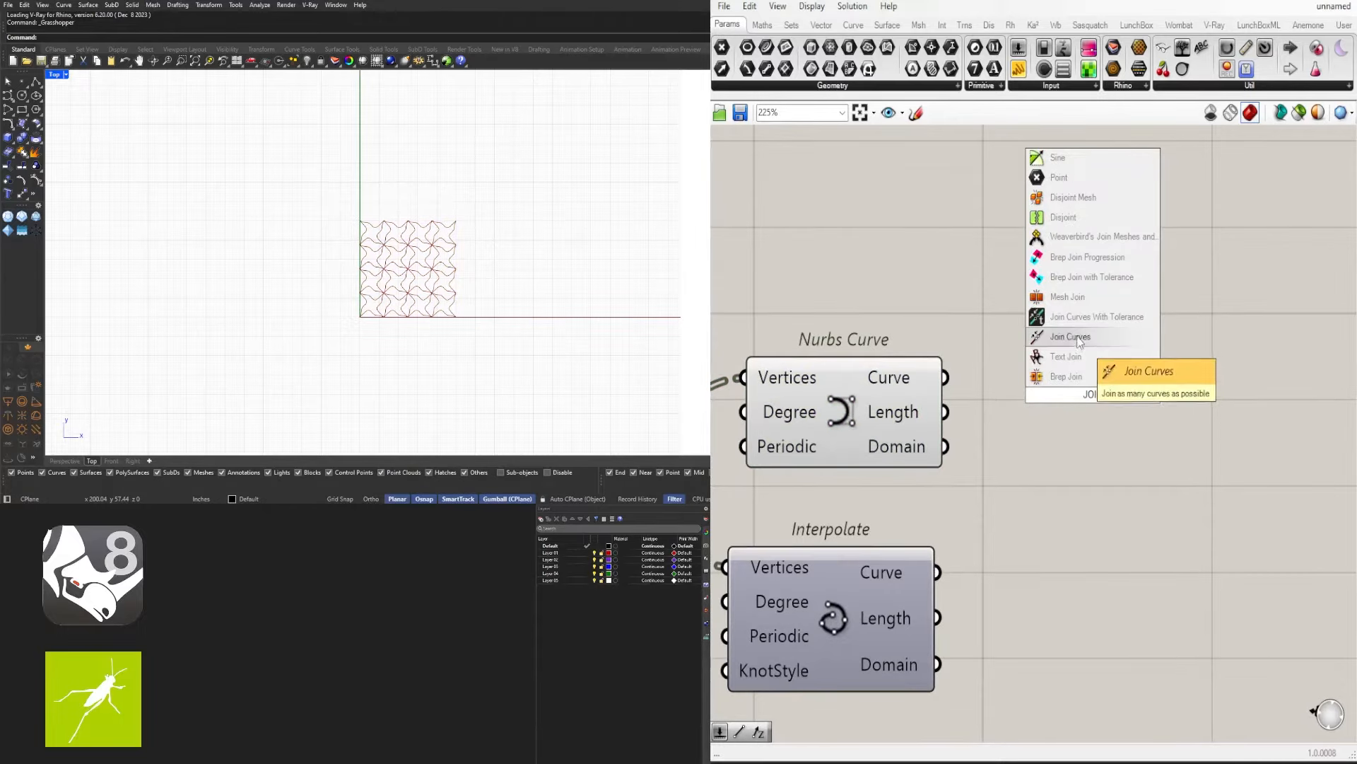
{"action": "left_click", "coordinate": [1070, 337]}
{"action": "left_click_drag", "start_coordinate": [994, 376], "coordinate": [997, 378]}
{"action": "left_click_drag", "start_coordinate": [1068, 388], "coordinate": [1121, 387]}
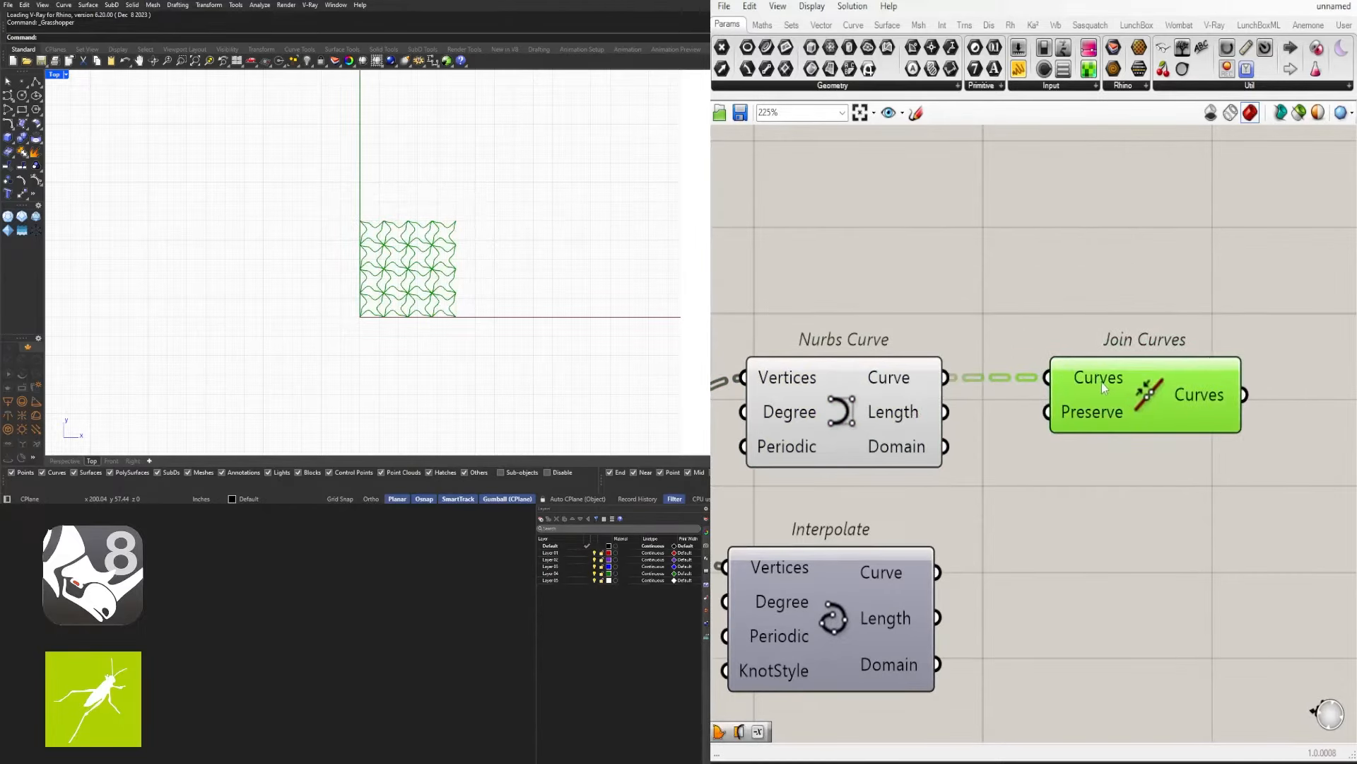
Flatten the Curves input of Join Curves and shift the component slightly away from Nurbs Curve
{"action": "right_click", "coordinate": [1097, 382]}
{"action": "left_click", "coordinate": [1014, 398]}
{"action": "scroll", "coordinate": [408, 263], "scroll_direction": "up", "scroll_amount": 5}
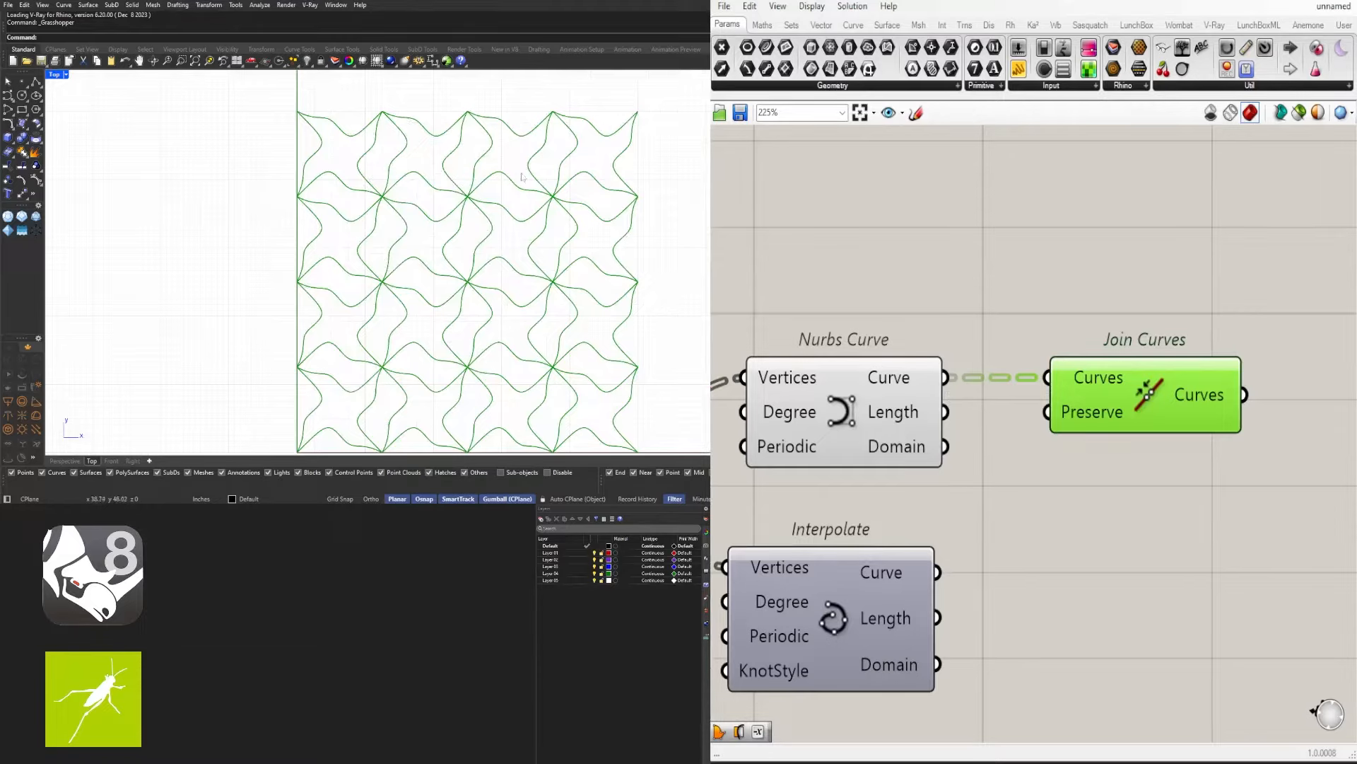
{"action": "right_click", "coordinate": [1089, 386]}
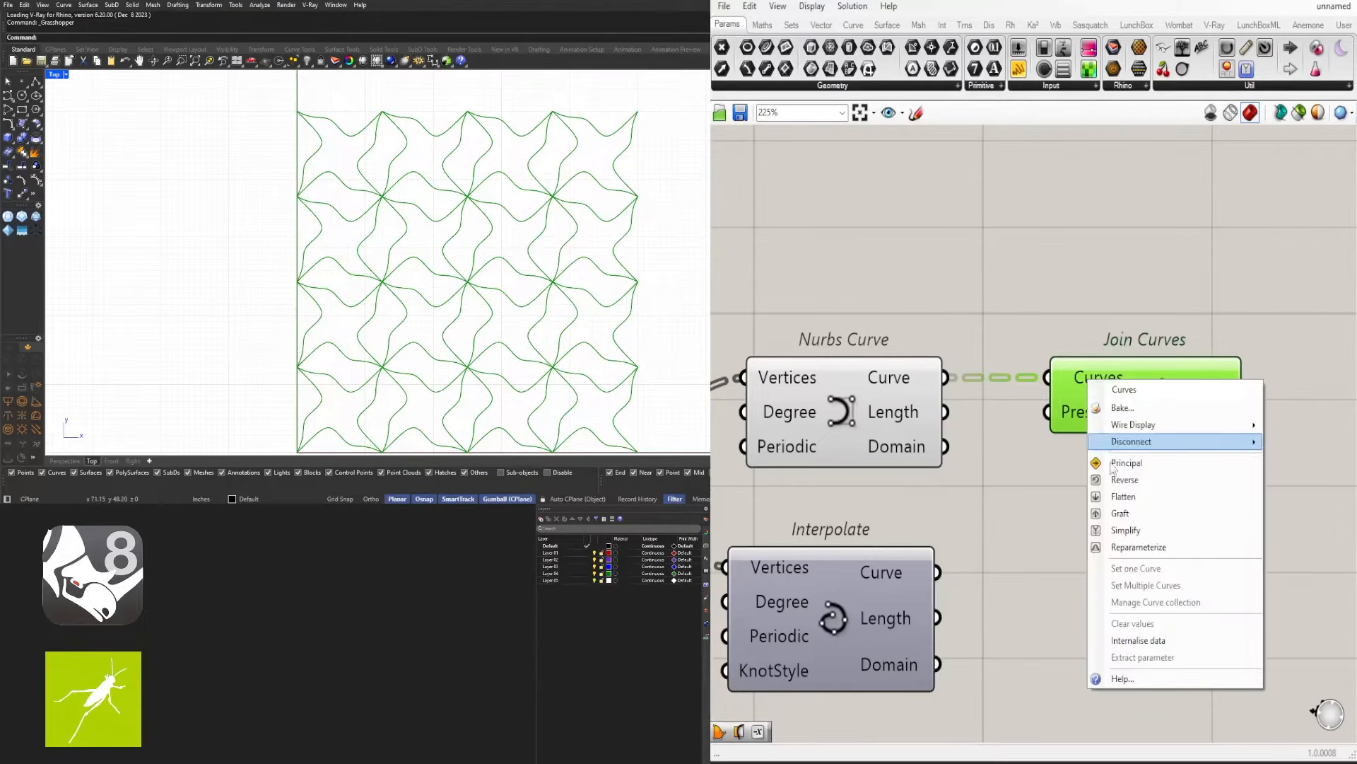
{"action": "left_click", "coordinate": [1118, 500]}
{"action": "left_click", "coordinate": [1127, 353]}
{"action": "left_click_drag", "start_coordinate": [1131, 363], "coordinate": [1166, 362]}
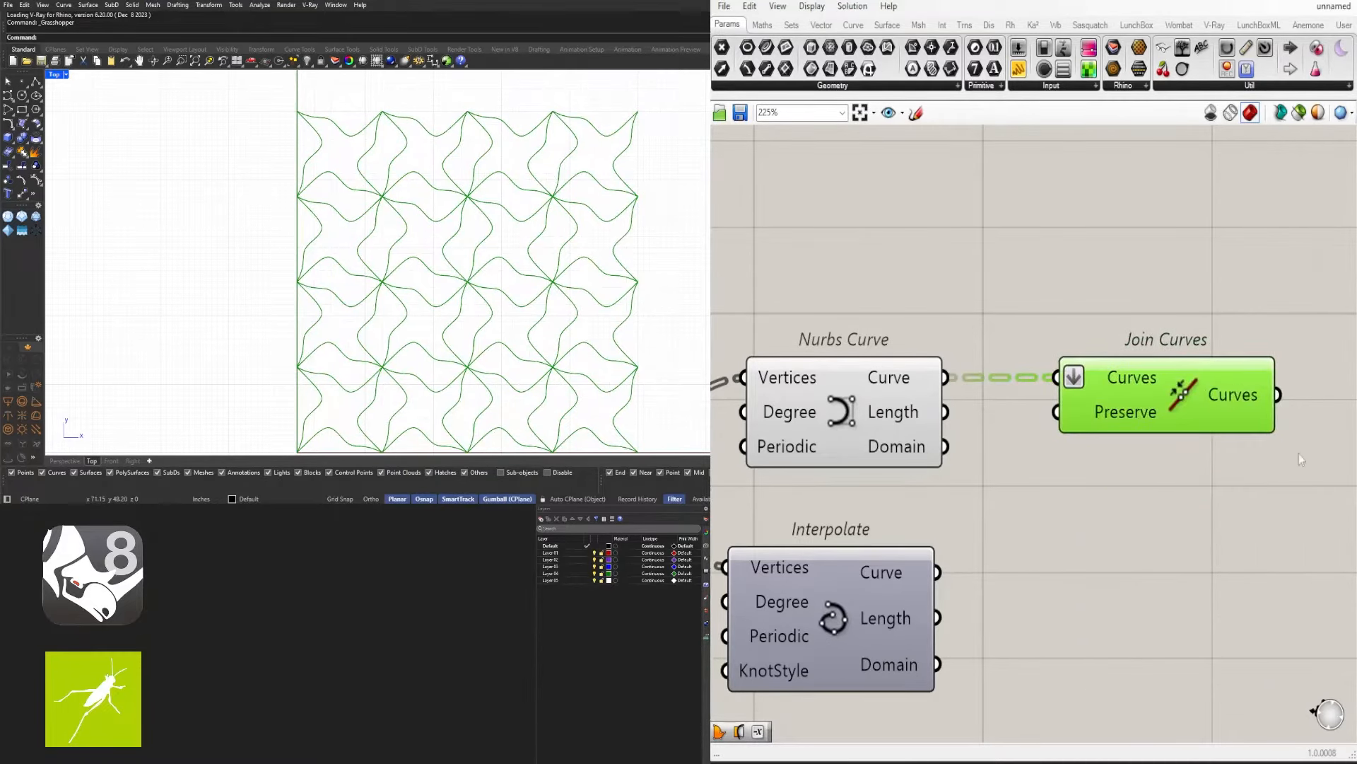
Add a Boundary Surfaces component after Join Curves and connect the joined Curves to its Edges input
{"action": "right_click_drag", "start_coordinate": [1302, 455], "coordinate": [1059, 426]}
{"action": "double_click", "coordinate": [1151, 441]}
{"action": "type", "text": "bound"}
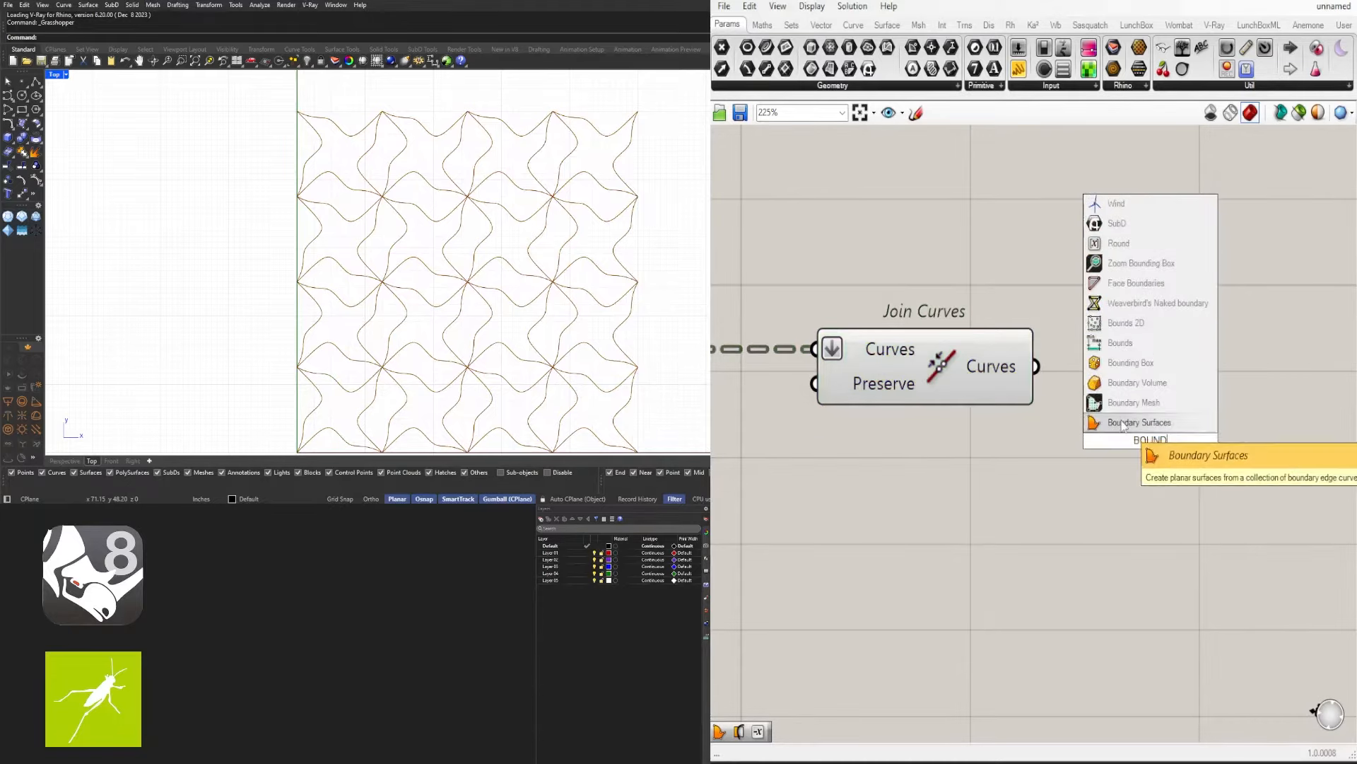
{"action": "left_click", "coordinate": [1124, 422]}
{"action": "left_click_drag", "start_coordinate": [1130, 435], "coordinate": [1166, 374]}
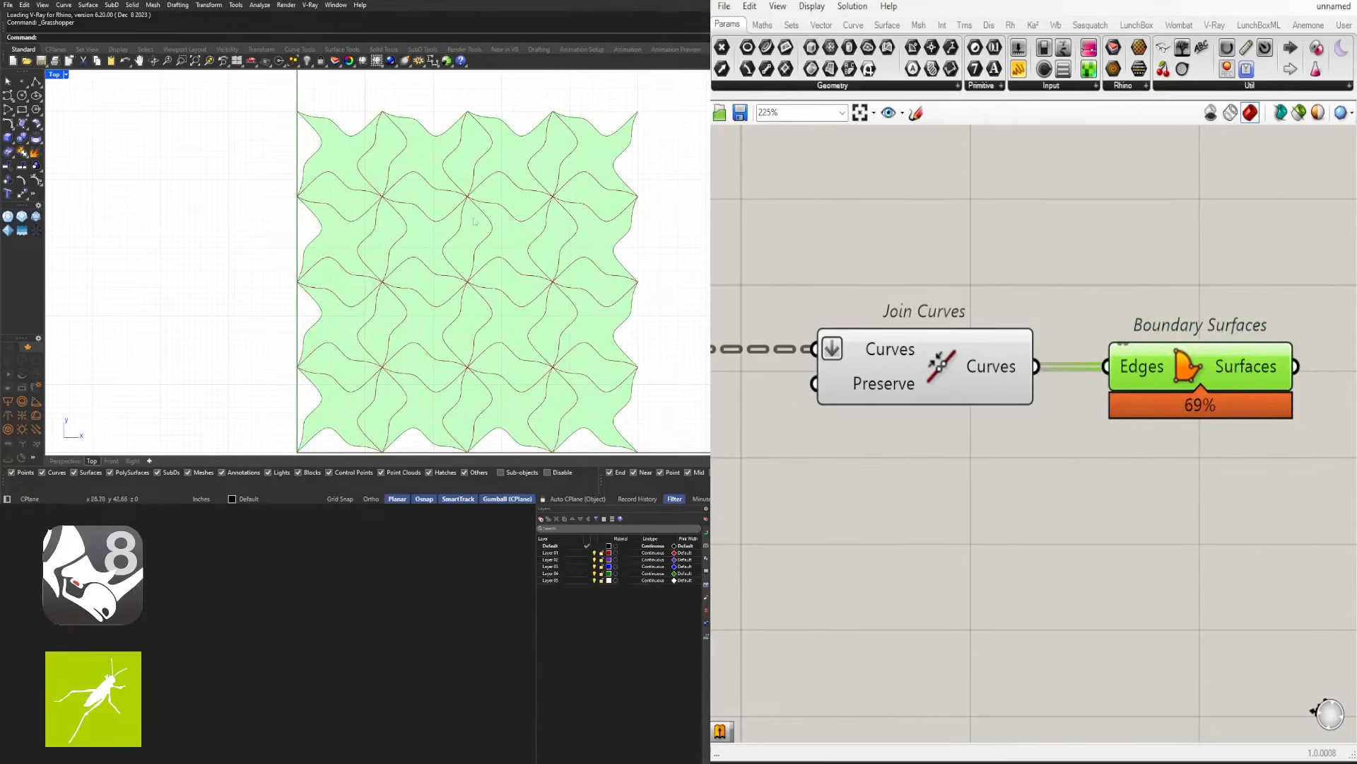
Add a Surface Split component and connect Boundary Surfaces' Surfaces output to its Surface input
{"action": "scroll", "coordinate": [1122, 451], "scroll_direction": "down", "scroll_amount": 4}
{"action": "double_click", "coordinate": [1014, 435]}
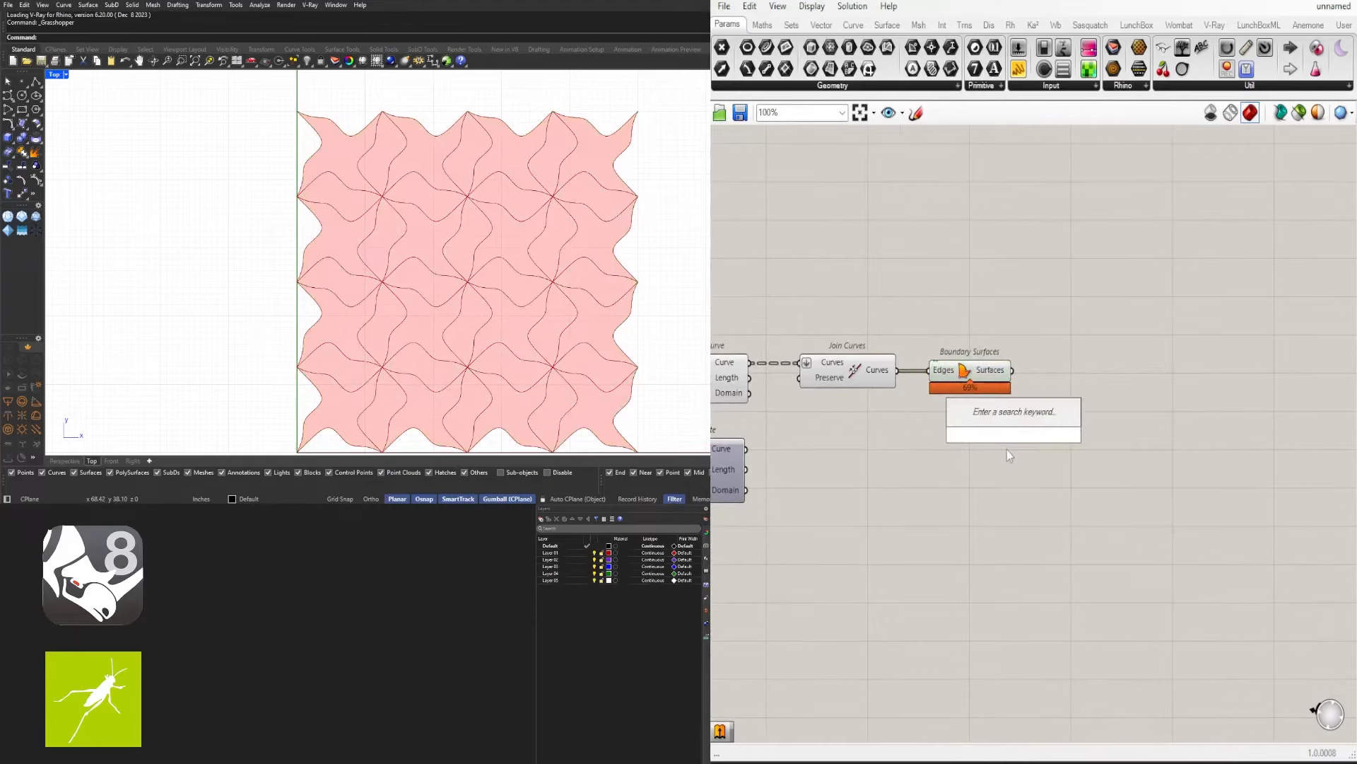
{"action": "type", "text": "SURFA"}
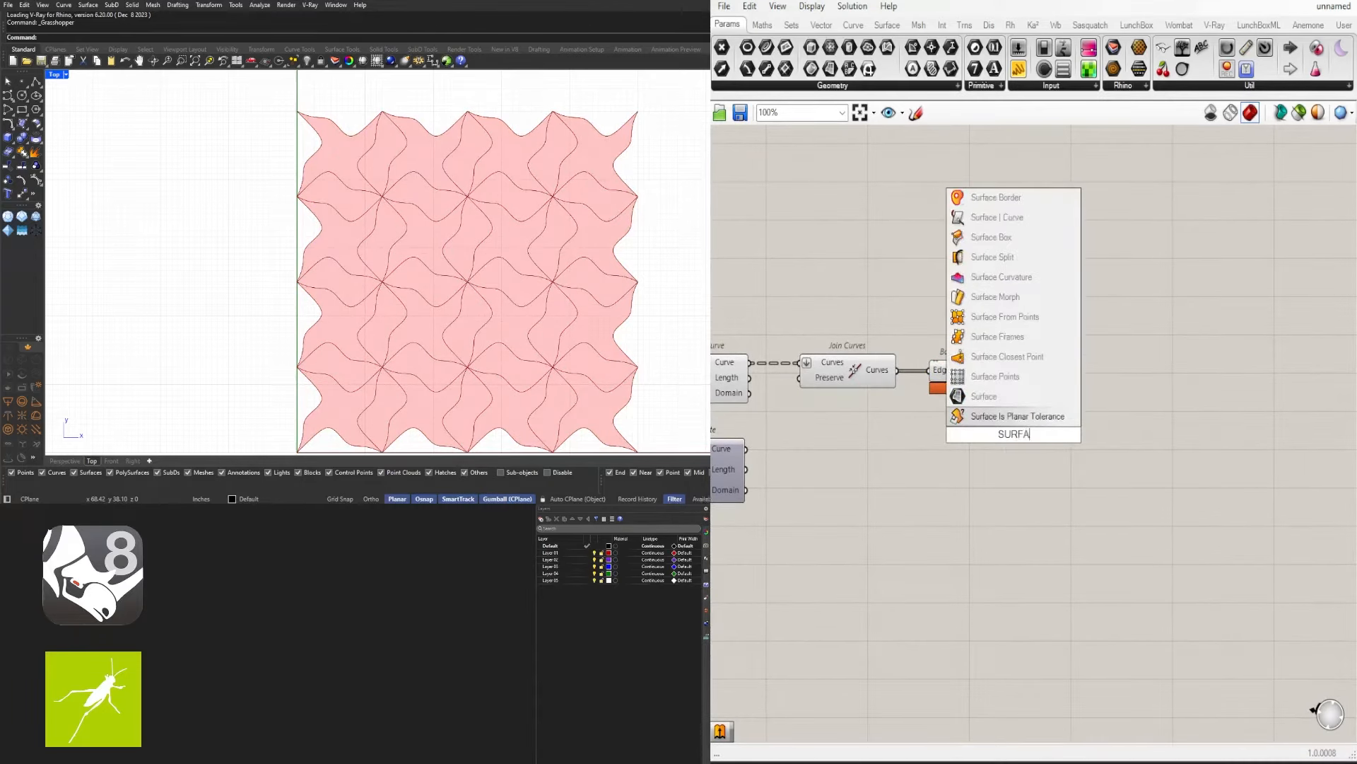
{"action": "left_click", "coordinate": [993, 257]}
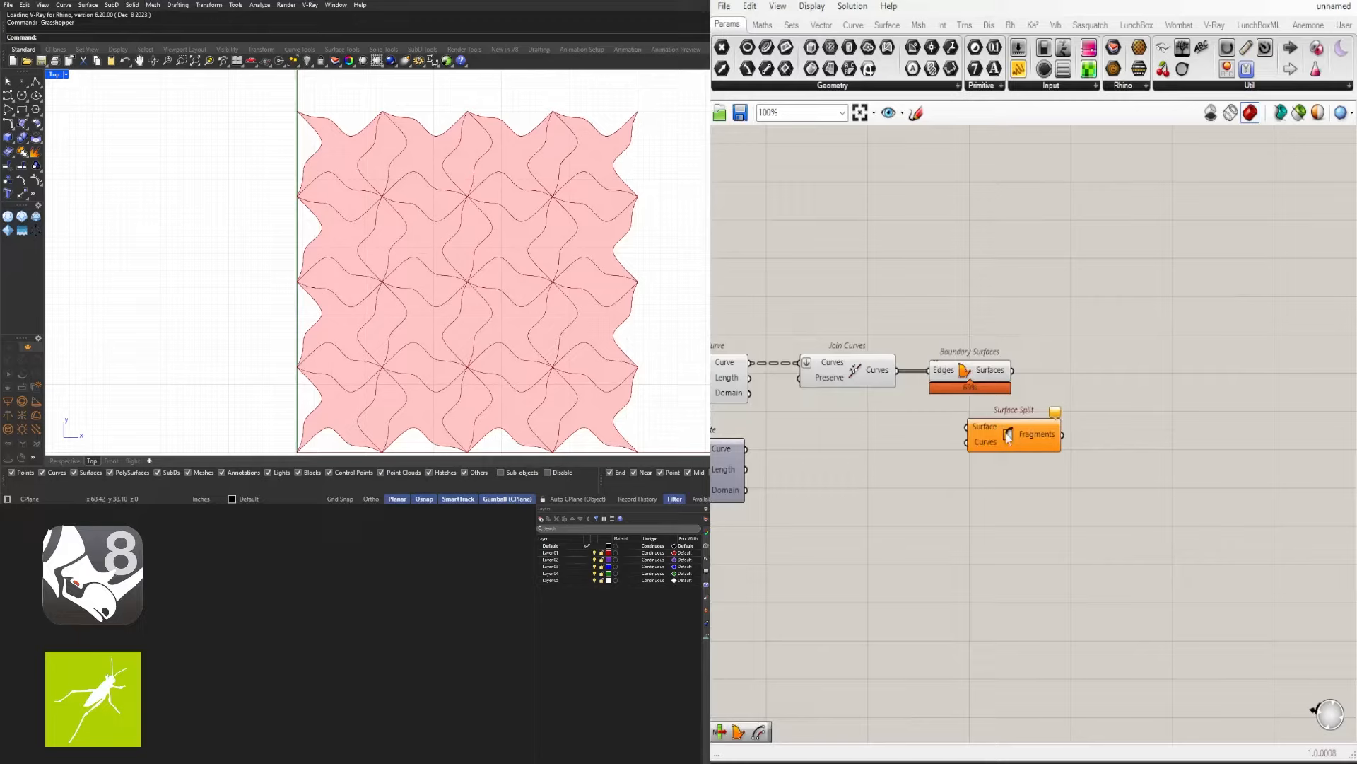
{"action": "left_click", "coordinate": [988, 383]}
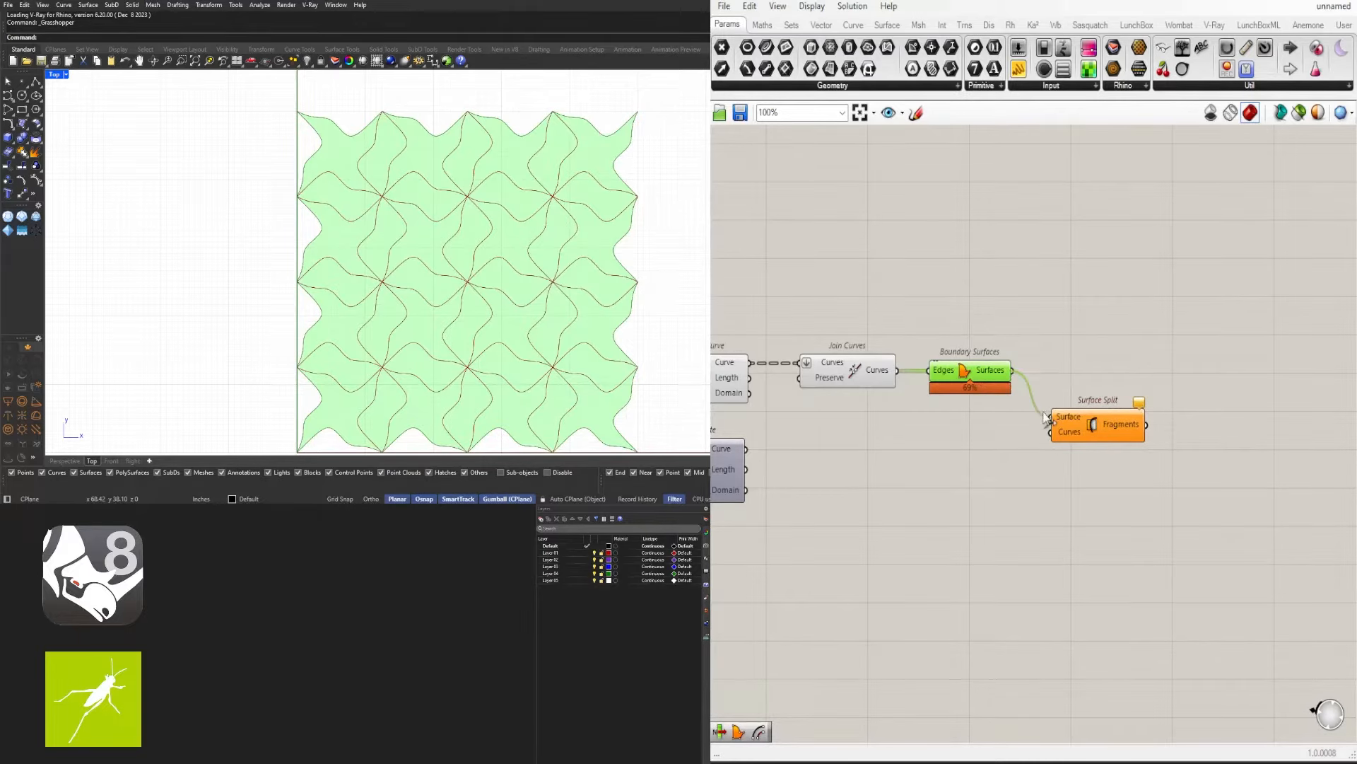
{"action": "left_click_drag", "start_coordinate": [1044, 413], "coordinate": [1047, 415]}
Connect Nurbs Curve's Curve output to Surface Split's Curves input and realign Join Curves, Boundary Surfaces and Surface Split
{"action": "left_click_drag", "start_coordinate": [983, 374], "coordinate": [993, 332]}
{"action": "right_click_drag", "start_coordinate": [754, 385], "coordinate": [990, 370]}
{"action": "left_click", "coordinate": [1100, 356]}
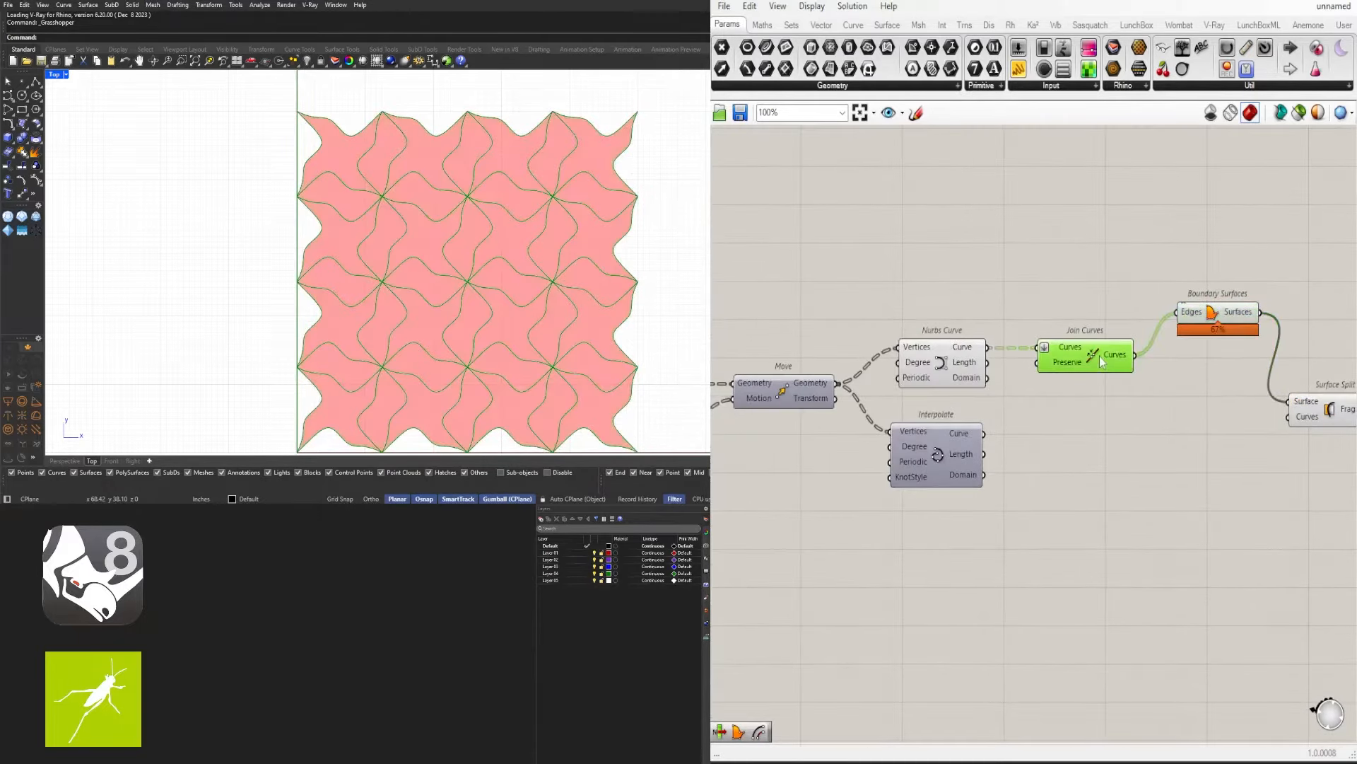
{"action": "right_click_drag", "start_coordinate": [1188, 386], "coordinate": [1146, 380]}
{"action": "left_click", "coordinate": [898, 352]}
{"action": "left_click_drag", "start_coordinate": [945, 342], "coordinate": [1246, 410]}
{"action": "left_click_drag", "start_coordinate": [1055, 355], "coordinate": [1069, 313]}
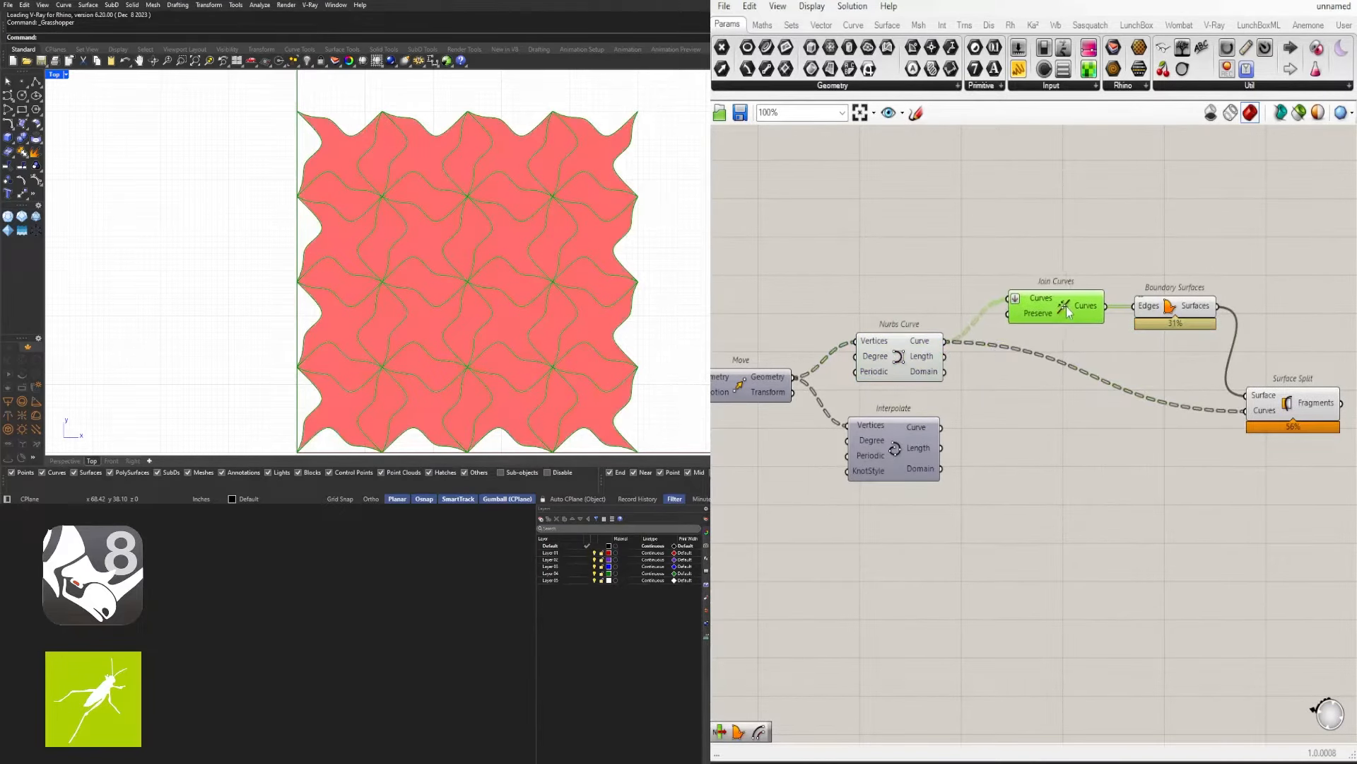
{"action": "left_click_drag", "start_coordinate": [1263, 410], "coordinate": [1266, 346]}
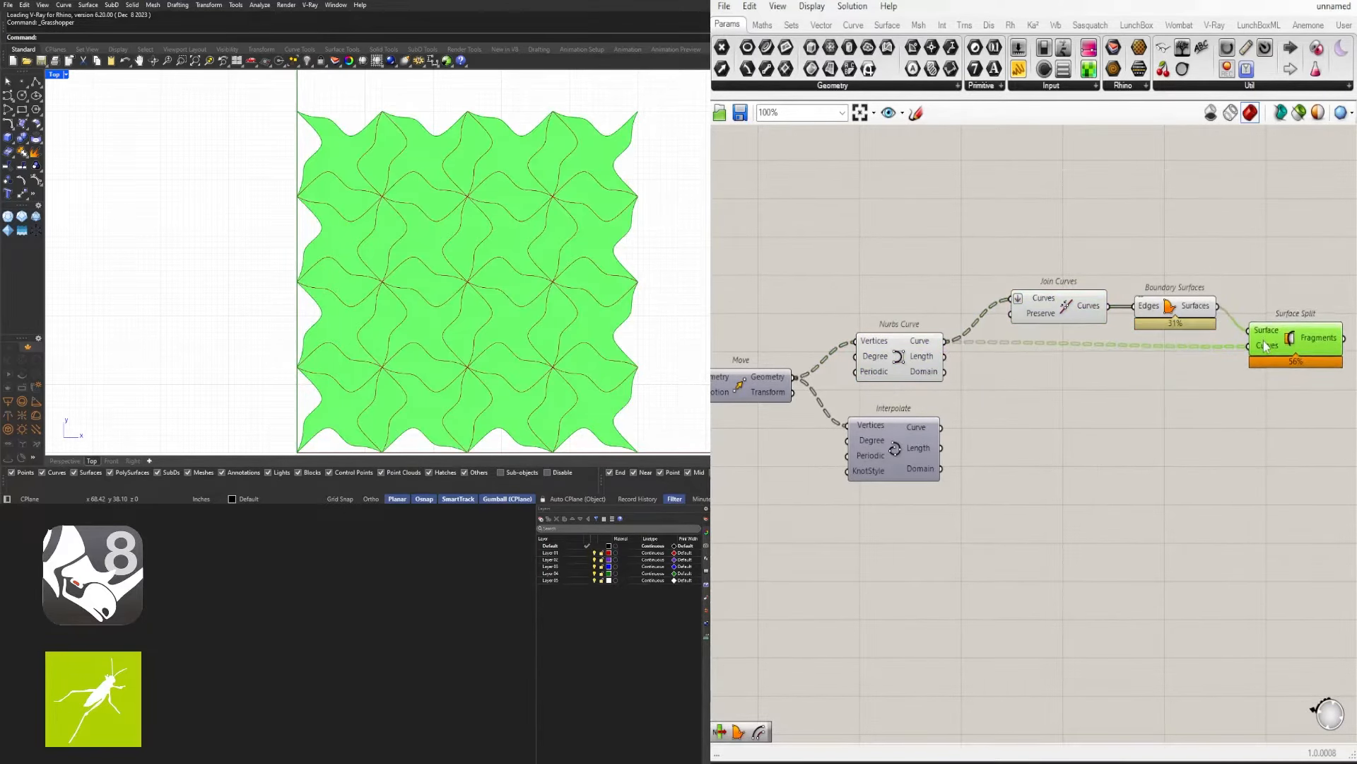
{"action": "right_click_drag", "start_coordinate": [1270, 355], "coordinate": [999, 340]}
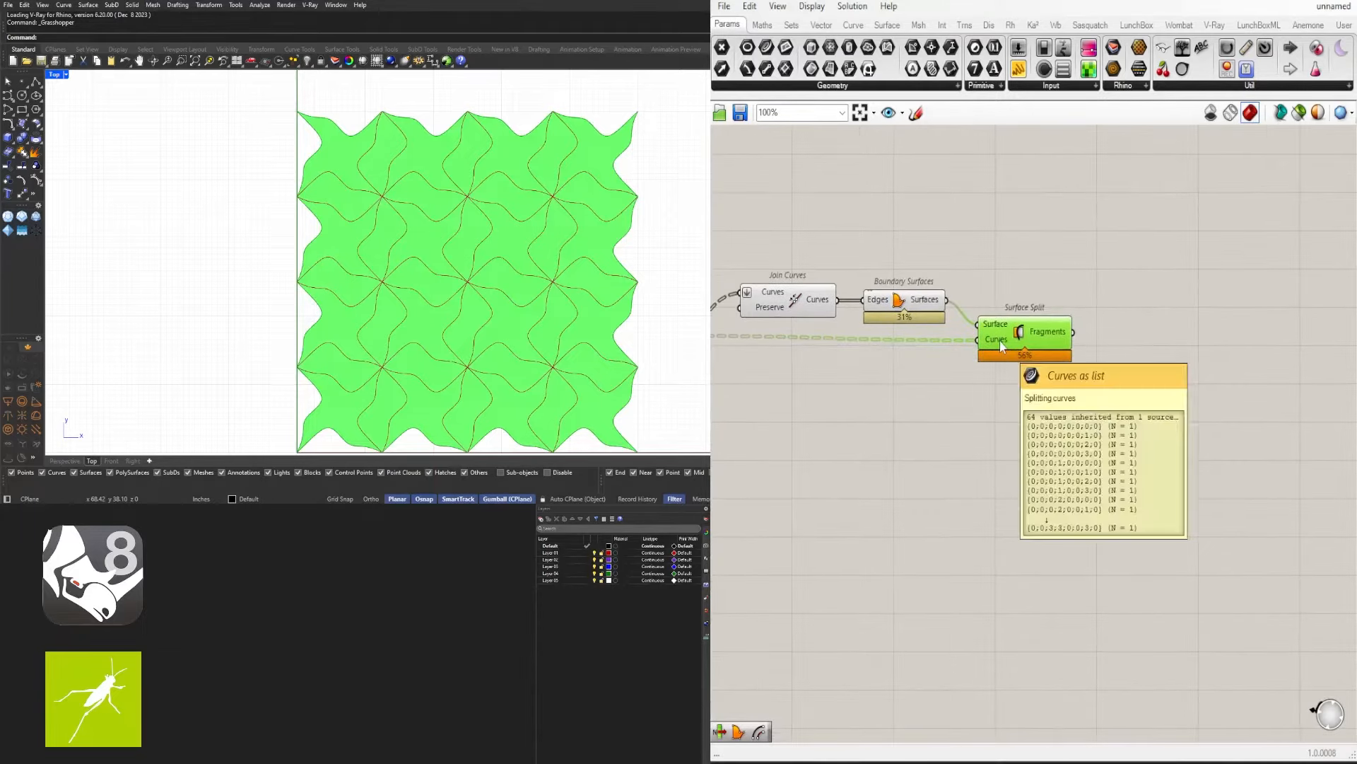
Flatten the Curves input of Surface Split and nudge the component into place
{"action": "right_click", "coordinate": [1000, 341]}
{"action": "left_click", "coordinate": [845, 386]}
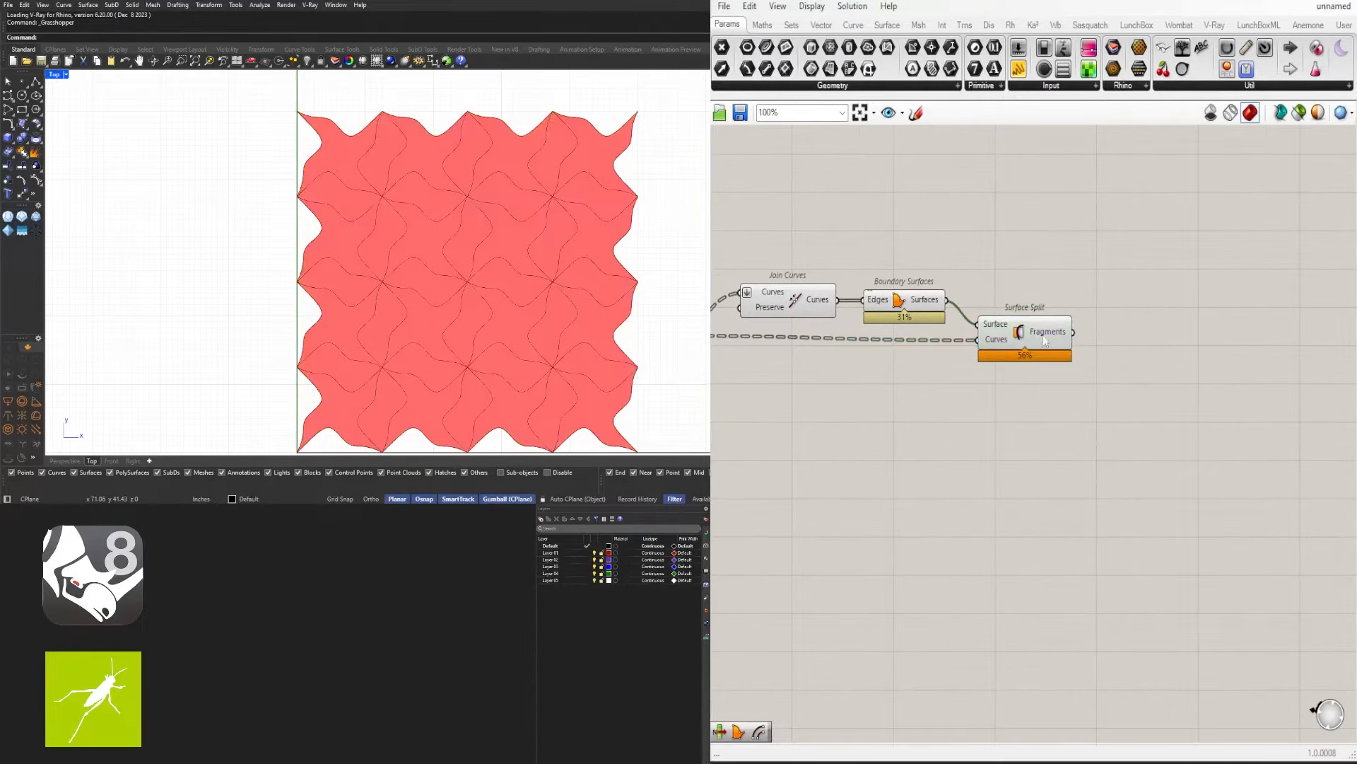
{"action": "right_click", "coordinate": [993, 346]}
{"action": "left_click", "coordinate": [1003, 458]}
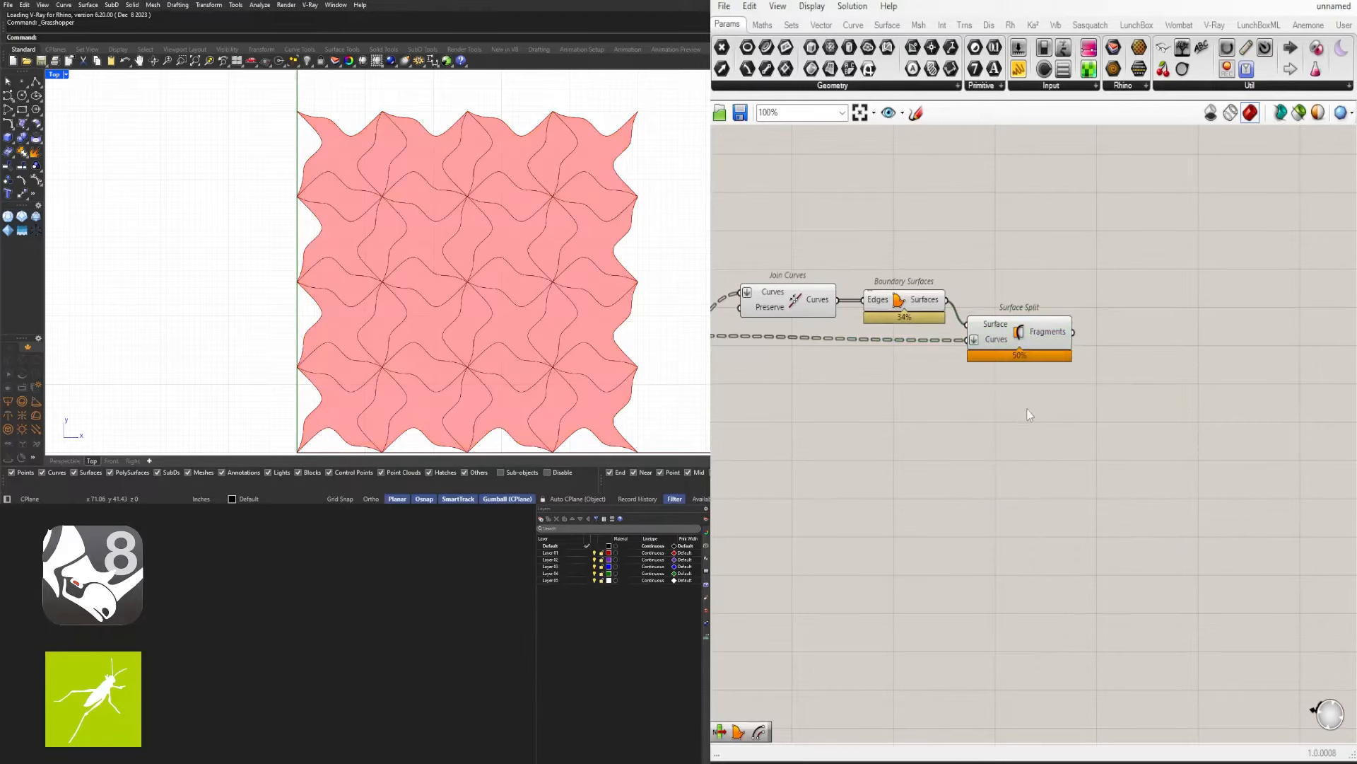
{"action": "left_click_drag", "start_coordinate": [1017, 344], "coordinate": [1028, 338]}
{"action": "left_click", "coordinate": [889, 456]}
Turn off the preview of Nurbs Curve, Interpolate, Join Curves and Boundary Surfaces, leaving only Surface Split displayed
{"action": "scroll", "coordinate": [888, 457], "scroll_direction": "down", "scroll_amount": 3}
{"action": "right_click_drag", "start_coordinate": [910, 460], "coordinate": [1122, 431]}
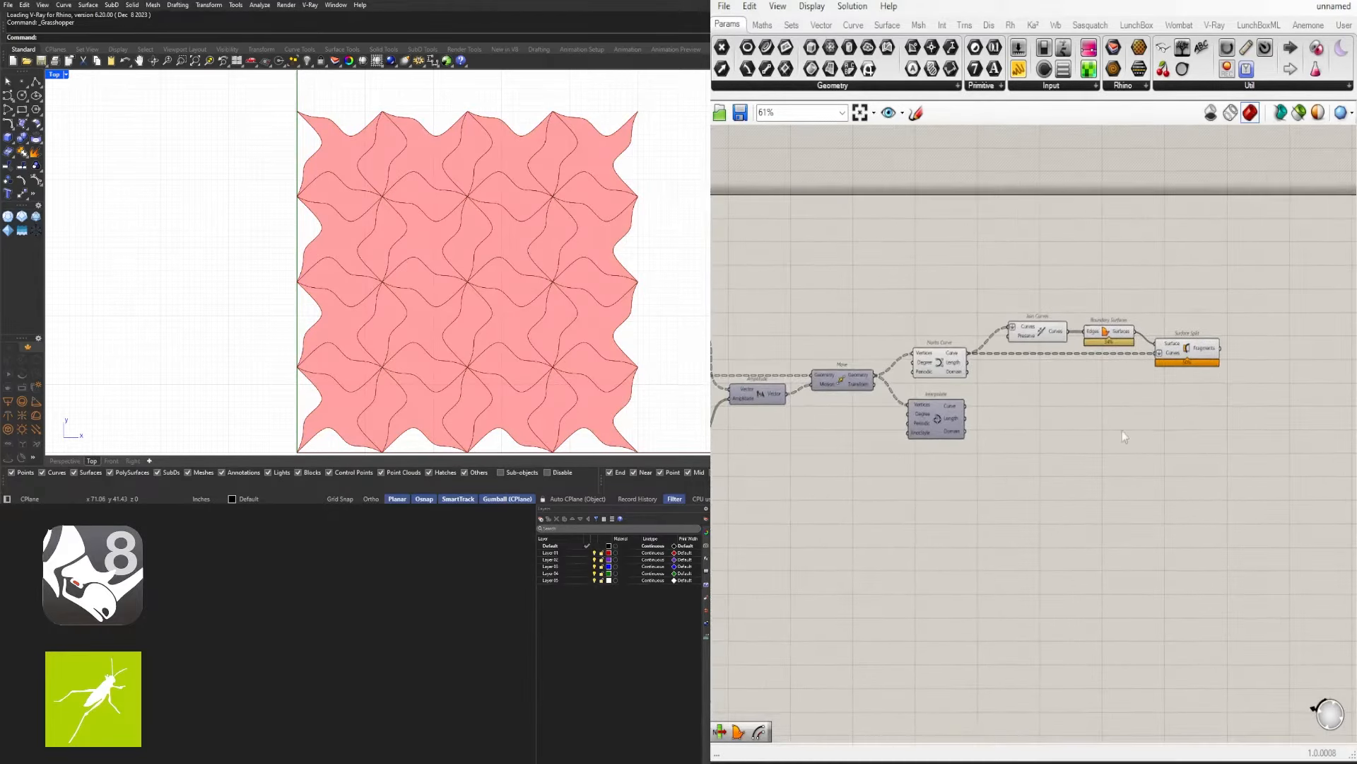
{"action": "left_click_drag", "start_coordinate": [1116, 449], "coordinate": [932, 282]}
{"action": "middle_click", "coordinate": [934, 282]}
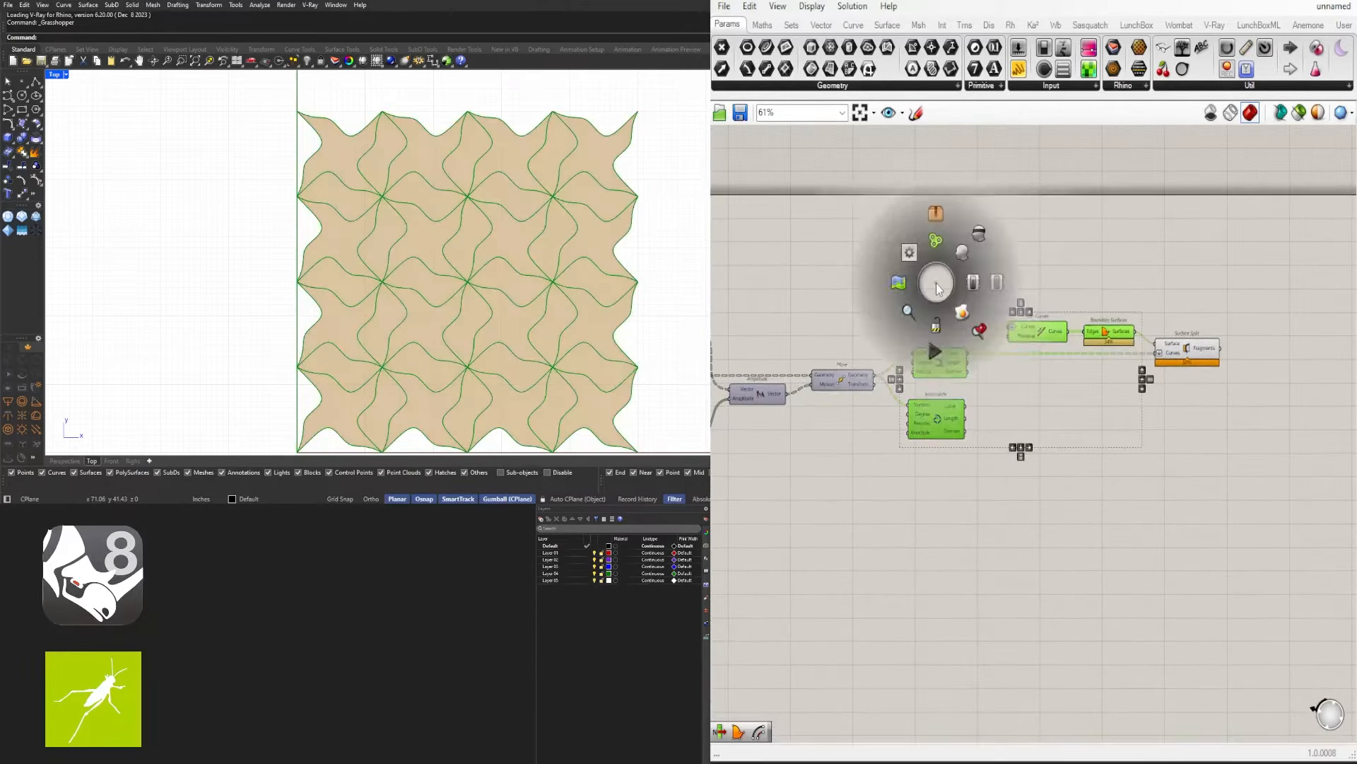
{"action": "left_click", "coordinate": [975, 236]}
{"action": "scroll", "coordinate": [1229, 348], "scroll_direction": "up", "scroll_amount": 4}
{"action": "left_click", "coordinate": [1172, 349]}
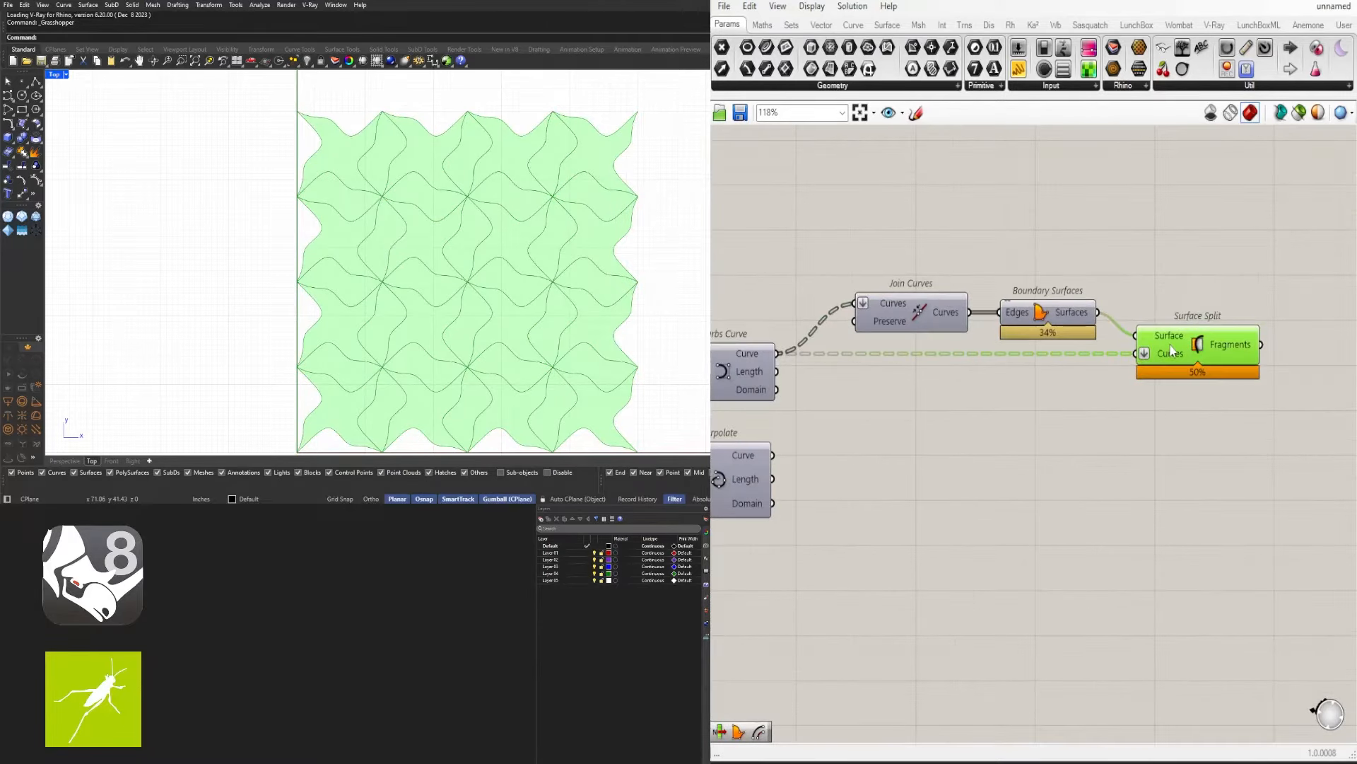
Reshape the split tiles by setting Gene Pool gene 3 to 3.49 and gene 4 to 0.88
{"action": "scroll", "coordinate": [897, 446], "scroll_direction": "down", "scroll_amount": 3}
{"action": "scroll", "coordinate": [1005, 469], "scroll_direction": "up", "scroll_amount": 6}
{"action": "left_click_drag", "start_coordinate": [1004, 468], "coordinate": [1009, 465]}
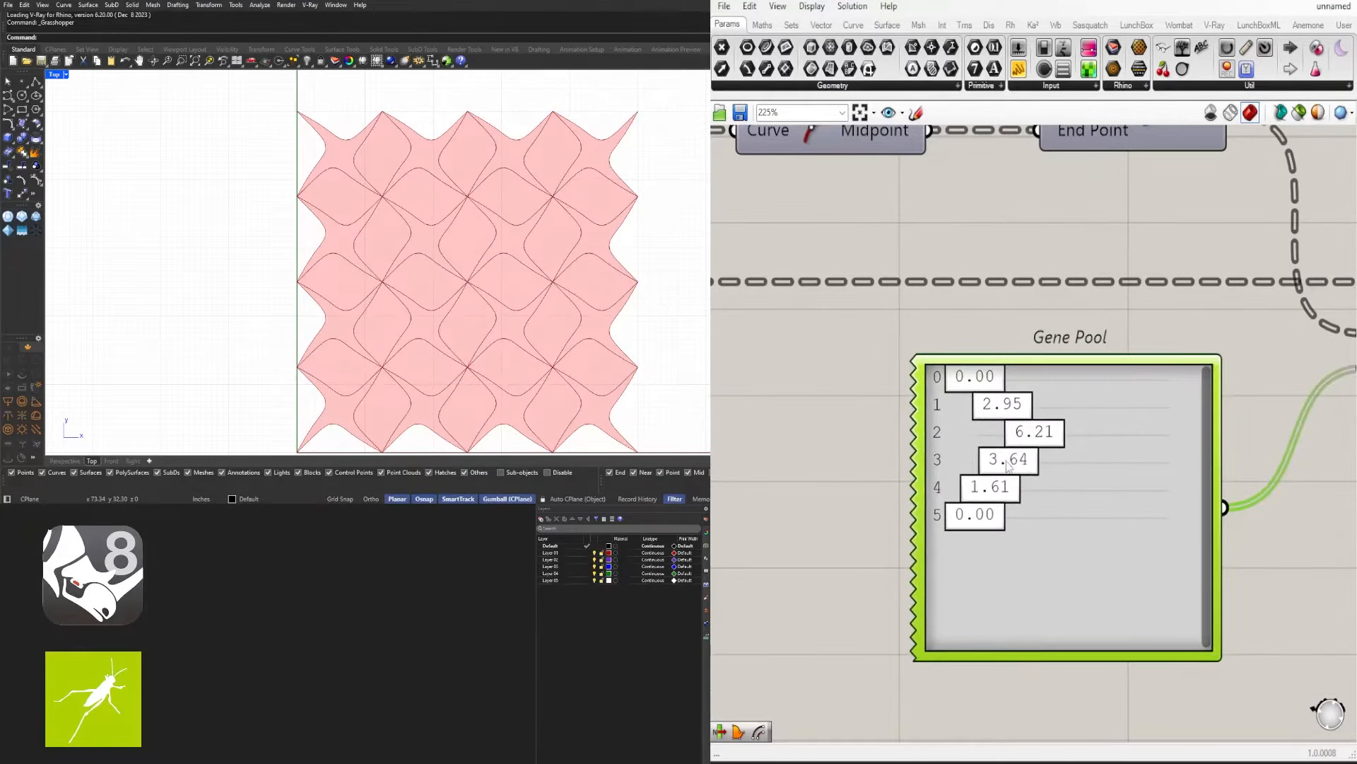
{"action": "left_click_drag", "start_coordinate": [990, 510], "coordinate": [984, 476]}
{"action": "scroll", "coordinate": [1011, 361], "scroll_direction": "down", "scroll_amount": 5}
Try adjusting the Gene Pool's gene 5 and leave it at 0.00
{"action": "scroll", "coordinate": [1129, 437], "scroll_direction": "up", "scroll_amount": 8}
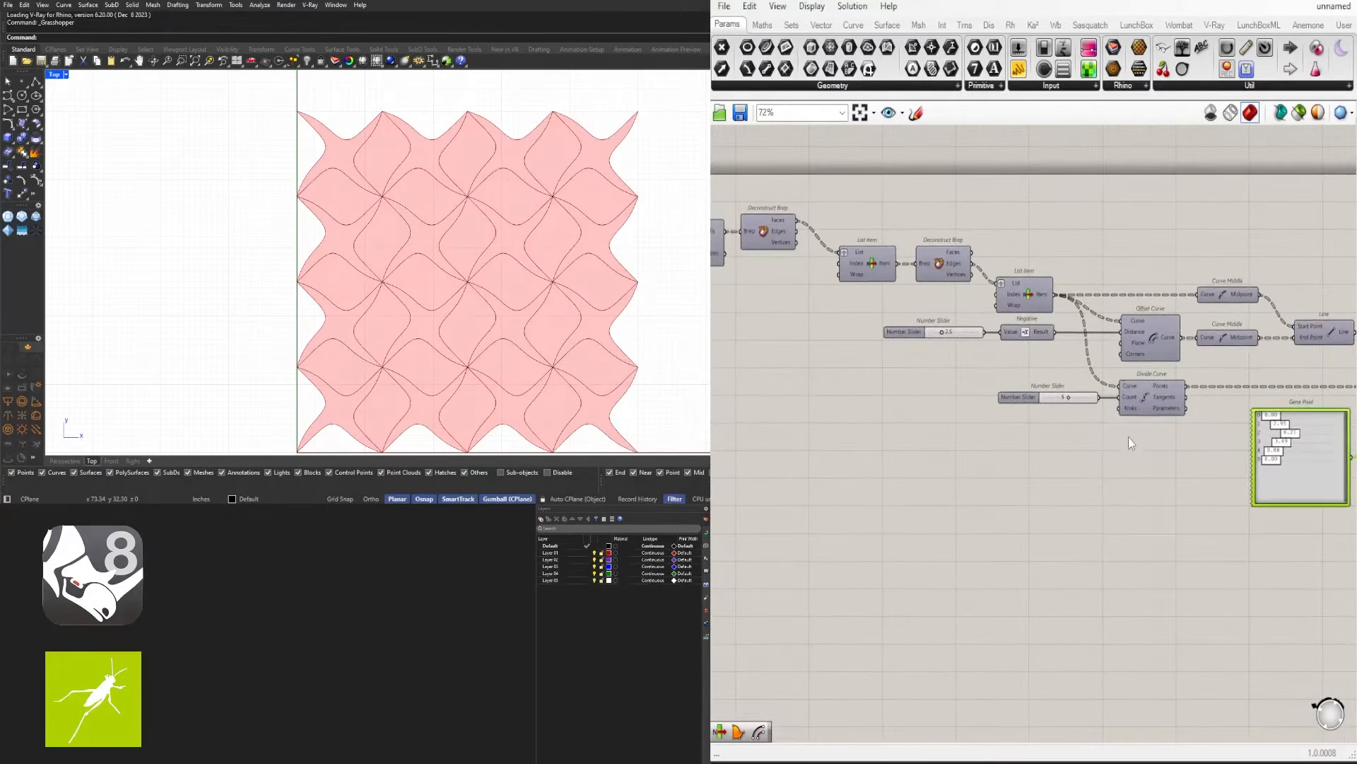
{"action": "right_click_drag", "start_coordinate": [1258, 440], "coordinate": [999, 386]}
{"action": "scroll", "coordinate": [1015, 381], "scroll_direction": "up", "scroll_amount": 3}
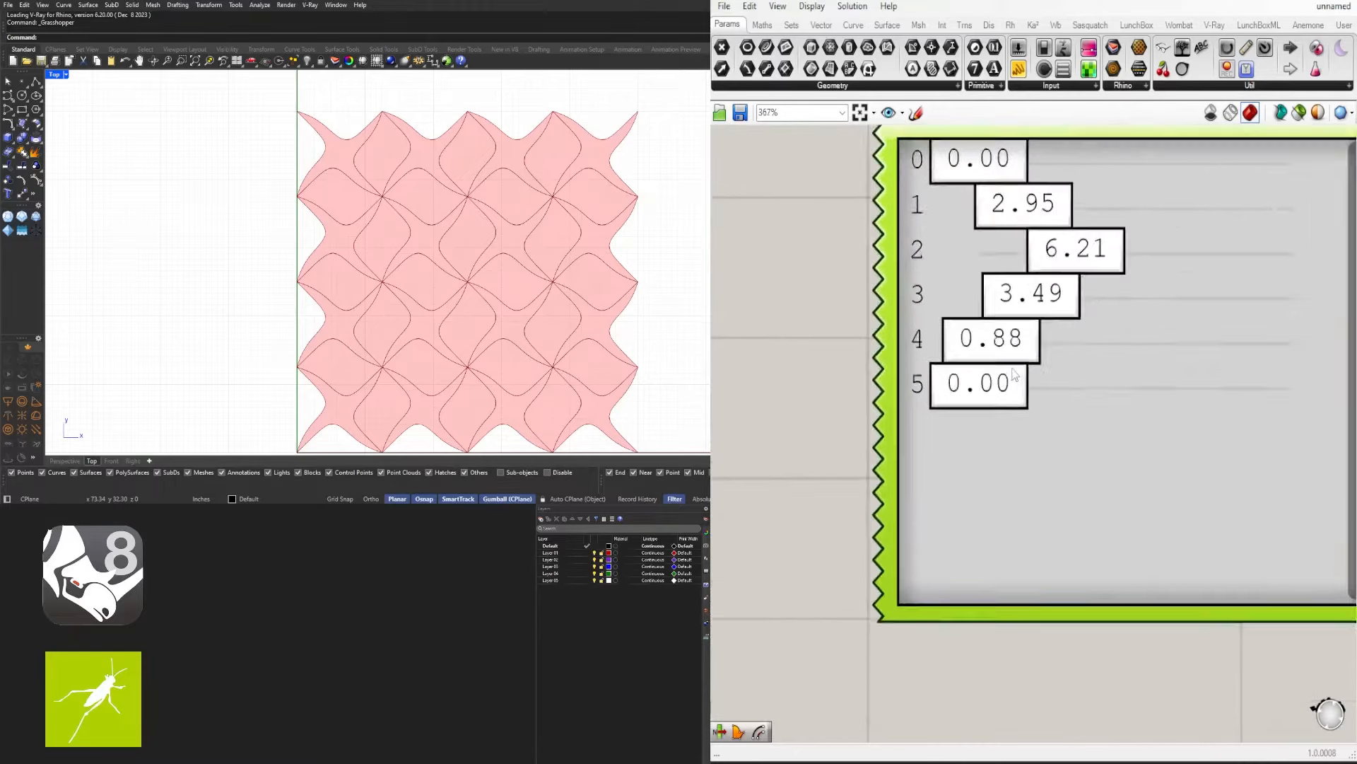
{"action": "scroll", "coordinate": [980, 403], "scroll_direction": "down", "scroll_amount": 5}
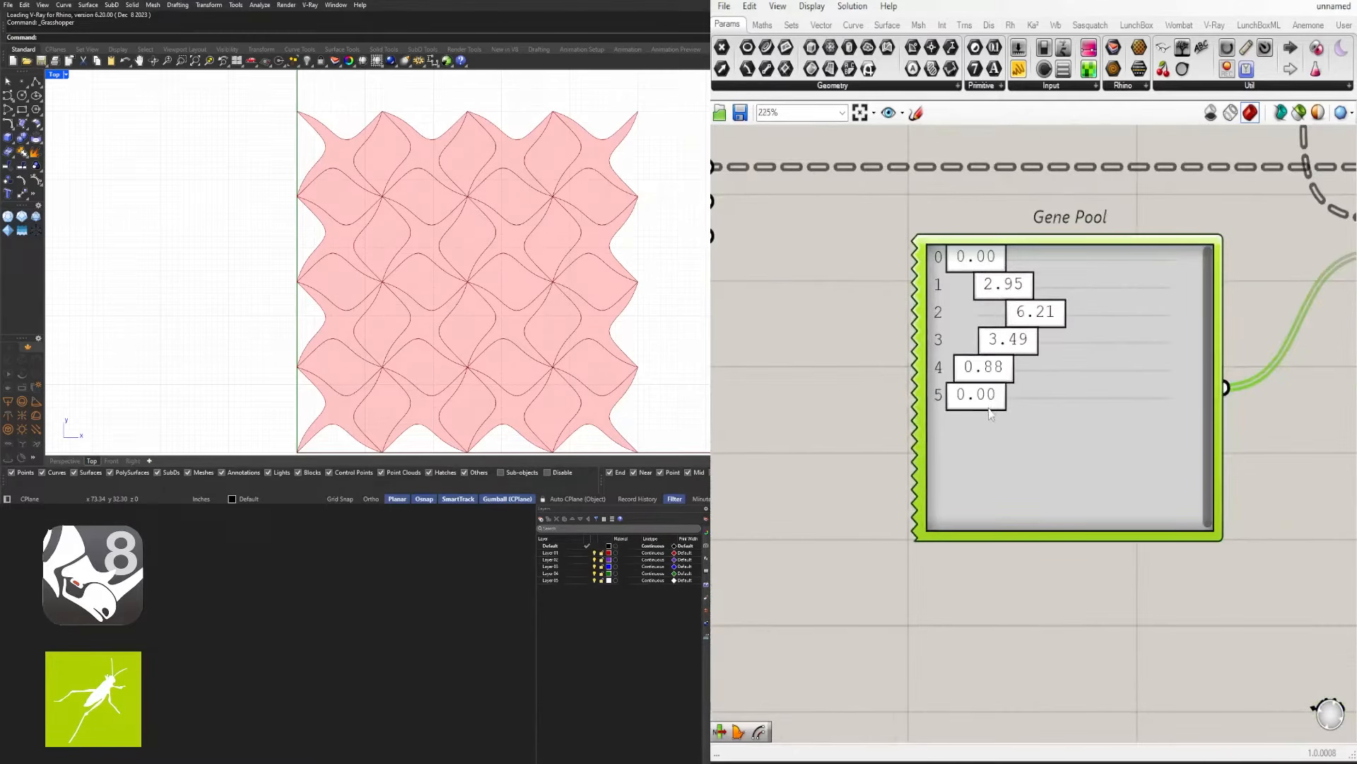
{"action": "scroll", "coordinate": [996, 393], "scroll_direction": "up", "scroll_amount": 3}
{"action": "mouse_move", "coordinate": [996, 396]}
{"action": "left_mouse_down"}
{"action": "mouse_move", "coordinate": [1005, 403]}
{"action": "mouse_move", "coordinate": [979, 403]}
{"action": "left_mouse_up"}
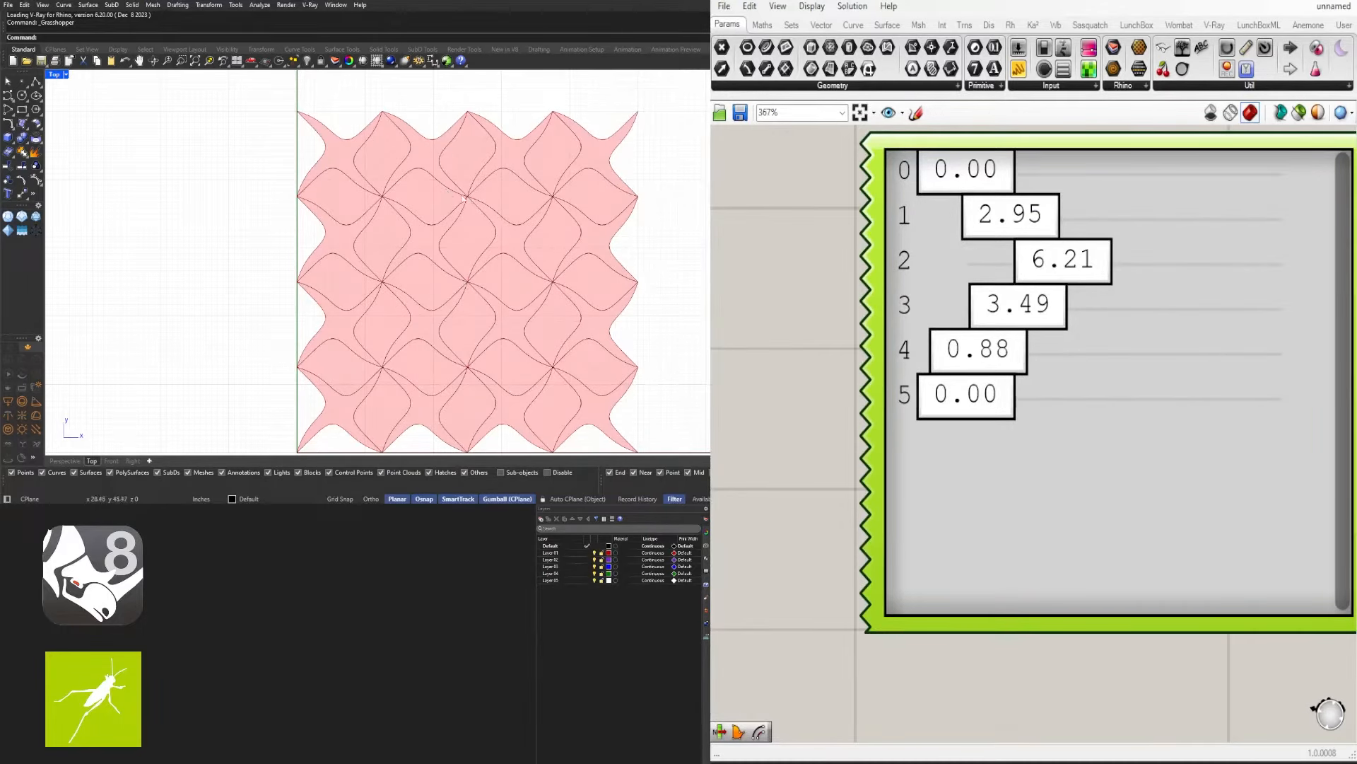
Turn off the preview of the Surface Split component
{"action": "scroll", "coordinate": [1251, 247], "scroll_direction": "down", "scroll_amount": 6}
{"action": "right_click_drag", "start_coordinate": [1251, 248], "coordinate": [1006, 461]}
{"action": "right_click_drag", "start_coordinate": [1343, 332], "coordinate": [884, 335]}
{"action": "scroll", "coordinate": [995, 325], "scroll_direction": "down", "scroll_amount": 3}
{"action": "left_click_drag", "start_coordinate": [1208, 253], "coordinate": [1205, 251]}
{"action": "key", "text": "space"}
{"action": "left_click", "coordinate": [1267, 200]}
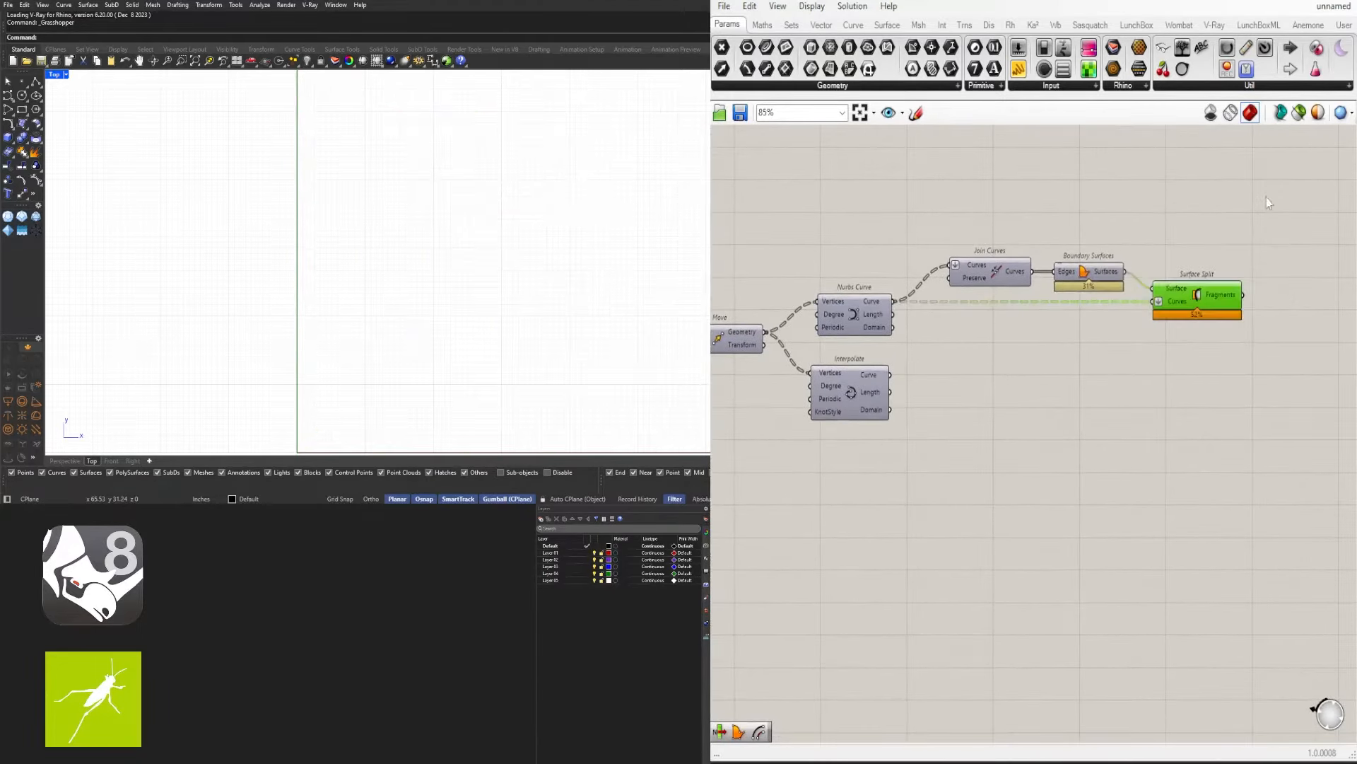
Turn the Nurbs Curve component's preview back on
{"action": "right_click_drag", "start_coordinate": [897, 303], "coordinate": [1112, 283]}
{"action": "left_click", "coordinate": [1072, 286]}
{"action": "middle_click", "coordinate": [1072, 288]}
{"action": "left_click", "coordinate": [1100, 261]}
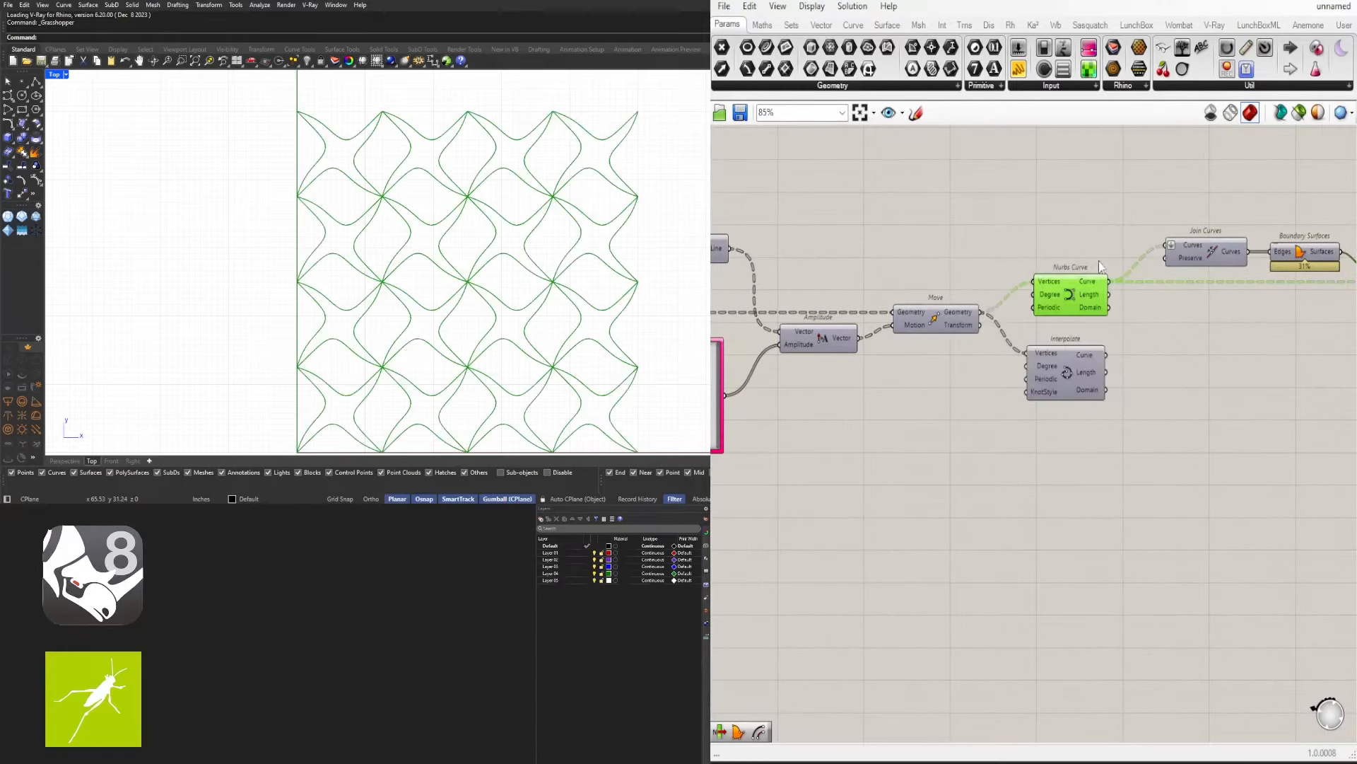
Set the Gene Pool's gene 1 to 3.35, leaving genes 0 and 5 at 0.00
{"action": "right_click_drag", "start_coordinate": [982, 457], "coordinate": [1262, 426]}
{"action": "scroll", "coordinate": [884, 338], "scroll_direction": "up", "scroll_amount": 6}
{"action": "left_click_drag", "start_coordinate": [981, 417], "coordinate": [835, 417]}
{"action": "left_click_drag", "start_coordinate": [979, 205], "coordinate": [931, 266]}
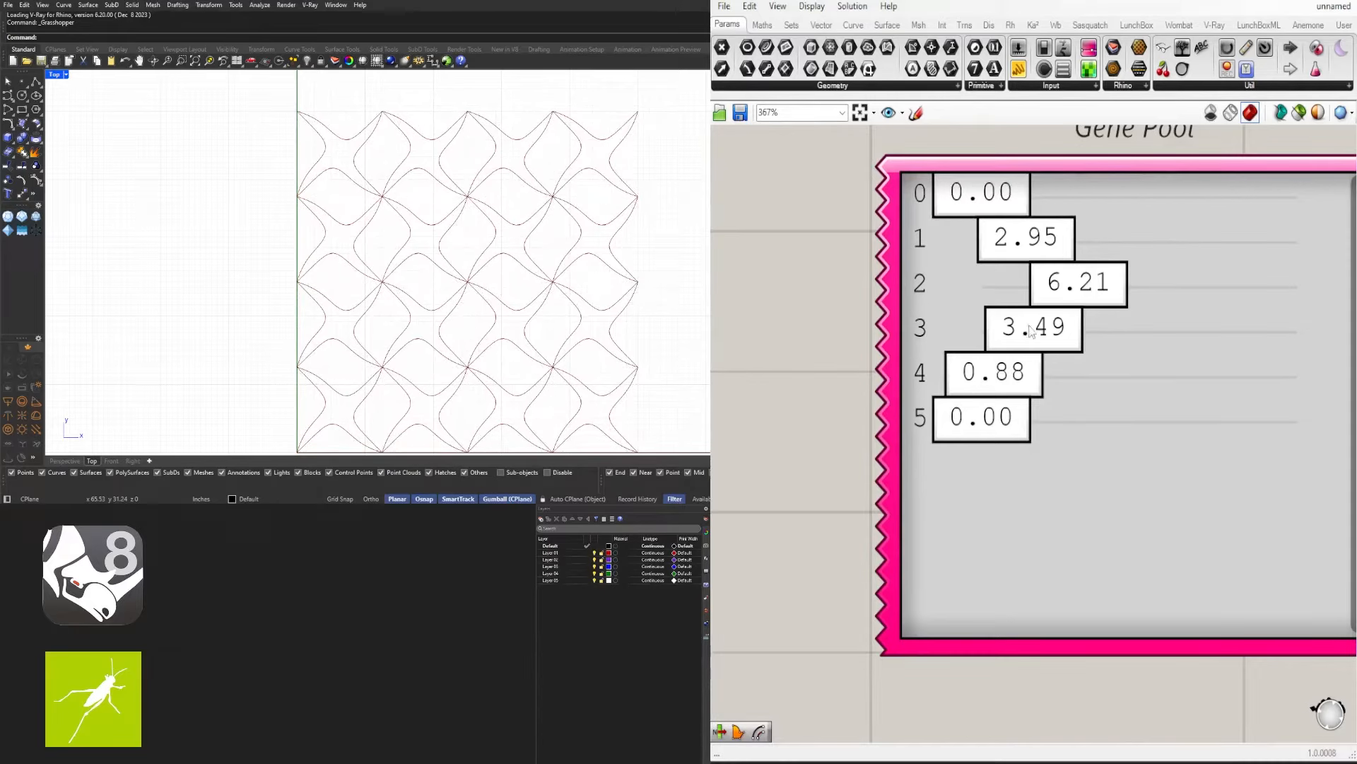
{"action": "left_click_drag", "start_coordinate": [1077, 246], "coordinate": [1029, 249]}
{"action": "scroll", "coordinate": [1127, 417], "scroll_direction": "down", "scroll_amount": 8}
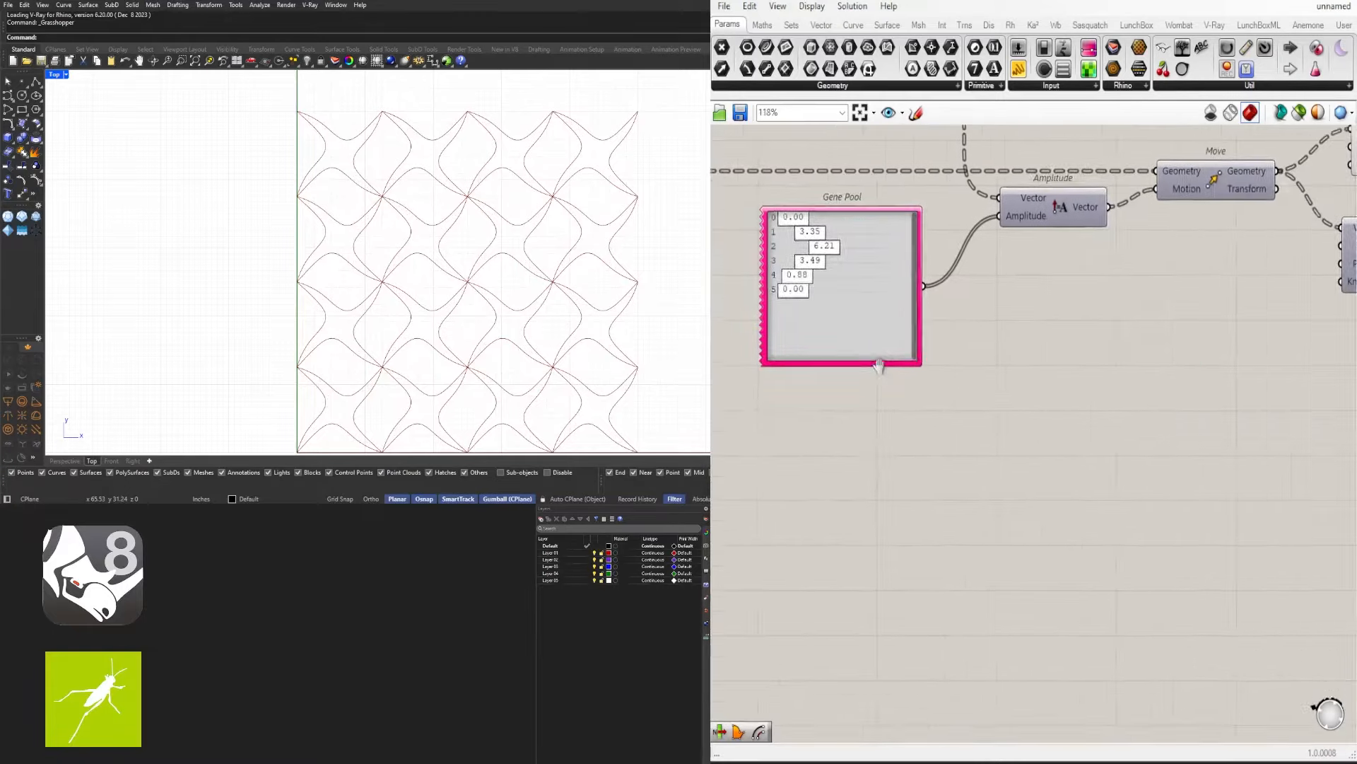
Turn off the preview of the Nurbs Curve component
{"action": "right_click_drag", "start_coordinate": [1259, 281], "coordinate": [933, 342]}
{"action": "scroll", "coordinate": [1009, 357], "scroll_direction": "up", "scroll_amount": 3}
{"action": "right_click_drag", "start_coordinate": [753, 392], "coordinate": [897, 366]}
{"action": "left_click", "coordinate": [886, 326]}
{"action": "middle_click", "coordinate": [883, 308]}
{"action": "left_click", "coordinate": [928, 264]}
Turn on the preview of the Surface Split component to show the tile fragments
{"action": "right_click_drag", "start_coordinate": [1251, 292], "coordinate": [1008, 307]}
{"action": "scroll", "coordinate": [1007, 307], "scroll_direction": "up", "scroll_amount": 1}
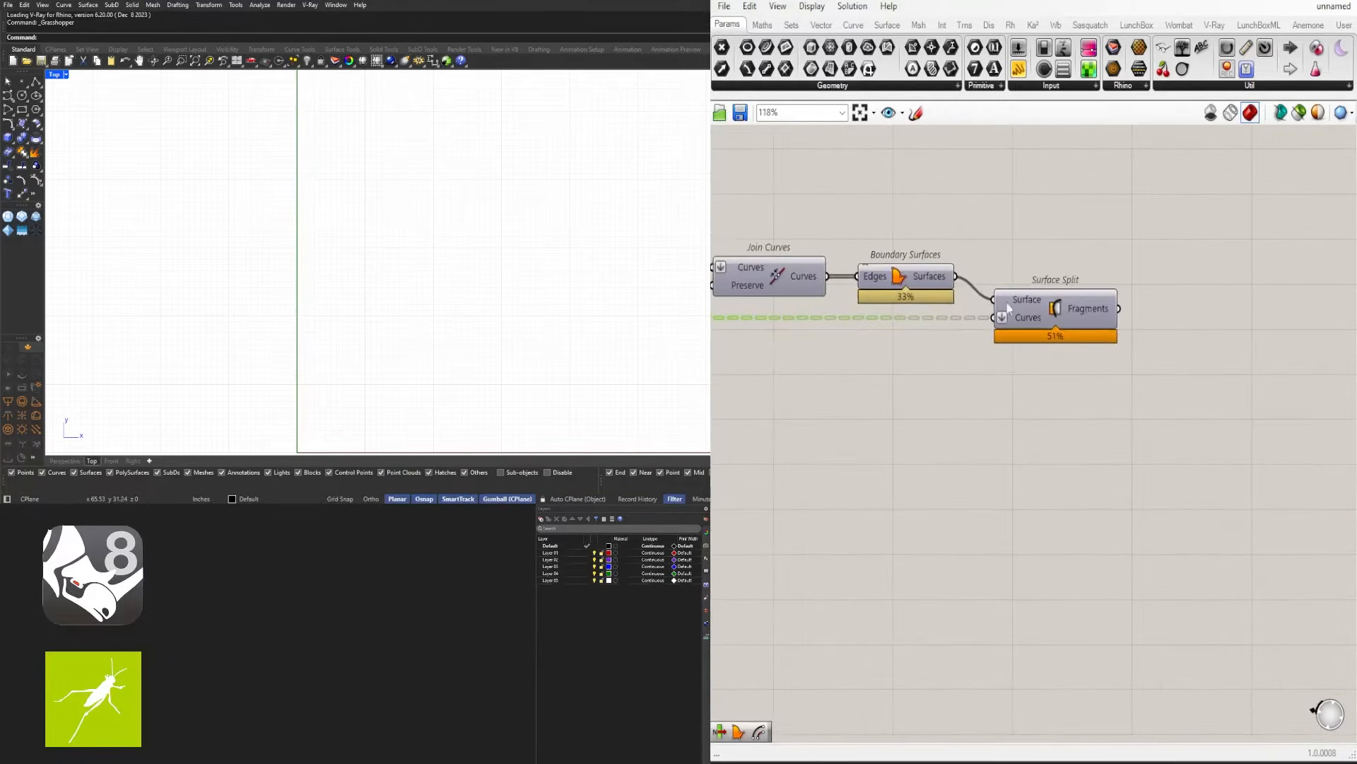
{"action": "middle_click", "coordinate": [1074, 307]}
{"action": "left_click", "coordinate": [1113, 263]}
{"action": "left_click", "coordinate": [970, 465]}
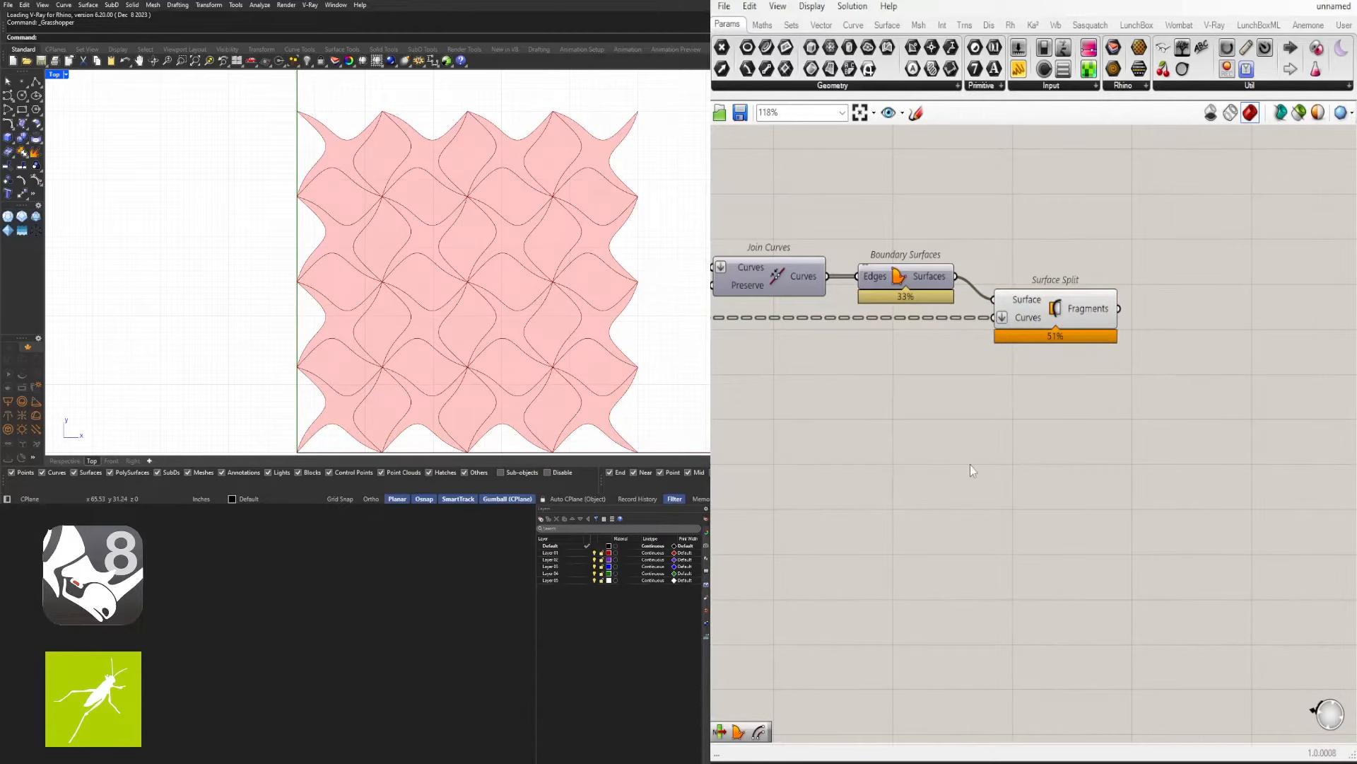
{"action": "scroll", "coordinate": [437, 278], "scroll_direction": "down", "scroll_amount": 3}
{"action": "scroll", "coordinate": [482, 291], "scroll_direction": "up", "scroll_amount": 3}
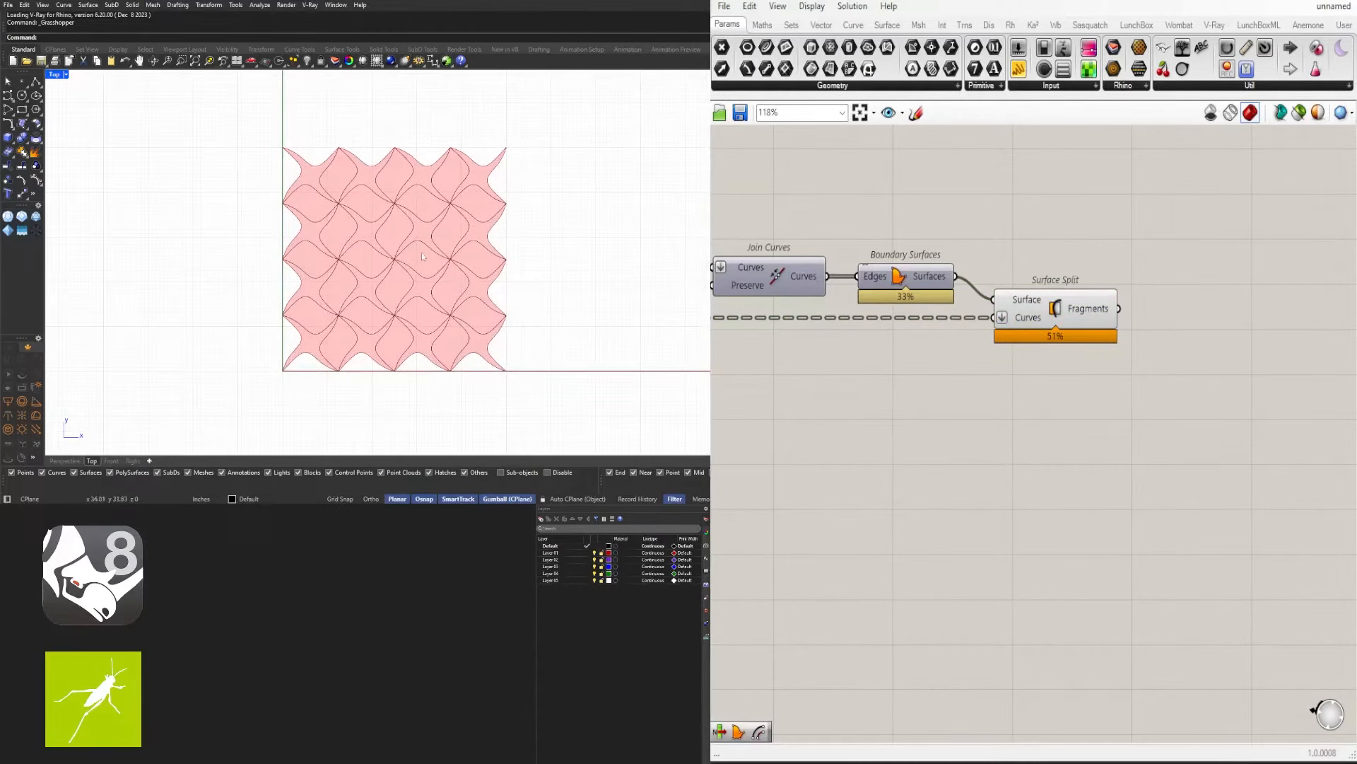
{"action": "mouse_move", "coordinate": [1066, 326]}
{"action": "left_mouse_down"}
{"action": "mouse_move", "coordinate": [1055, 317]}
{"action": "mouse_move", "coordinate": [1066, 315]}
{"action": "left_mouse_up"}
{"action": "left_click", "coordinate": [1018, 458]}
Set the Gene Pool's gene 4 to 0.00
{"action": "scroll", "coordinate": [1018, 461], "scroll_direction": "down", "scroll_amount": 4}
{"action": "right_click_drag", "start_coordinate": [848, 530], "coordinate": [1240, 500]}
{"action": "scroll", "coordinate": [910, 434], "scroll_direction": "up", "scroll_amount": 8}
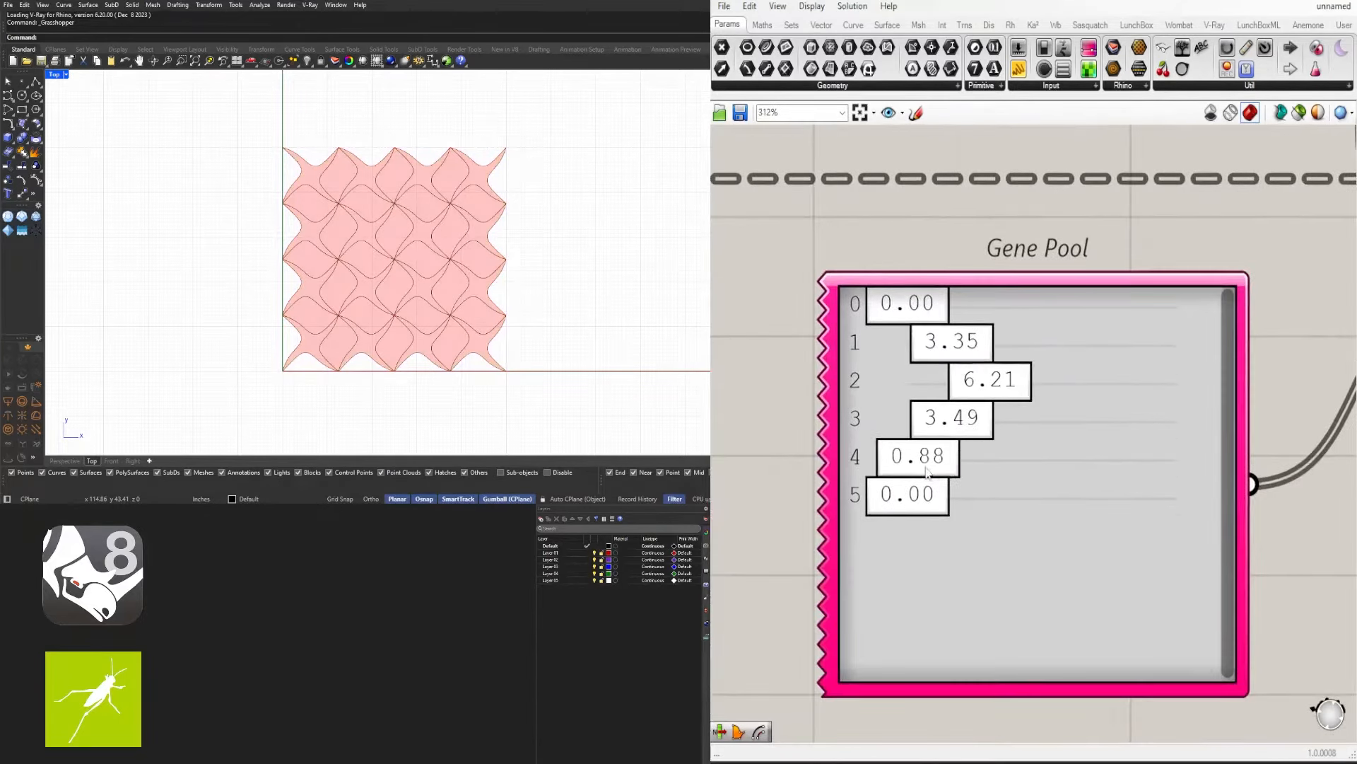
{"action": "mouse_move", "coordinate": [926, 470]}
{"action": "left_mouse_down"}
{"action": "mouse_move", "coordinate": [968, 474]}
{"action": "mouse_move", "coordinate": [912, 480]}
{"action": "left_mouse_up"}
Raise the number slider feeding the Divide Curve component's Count to 9
{"action": "right_click_drag", "start_coordinate": [726, 381], "coordinate": [970, 368]}
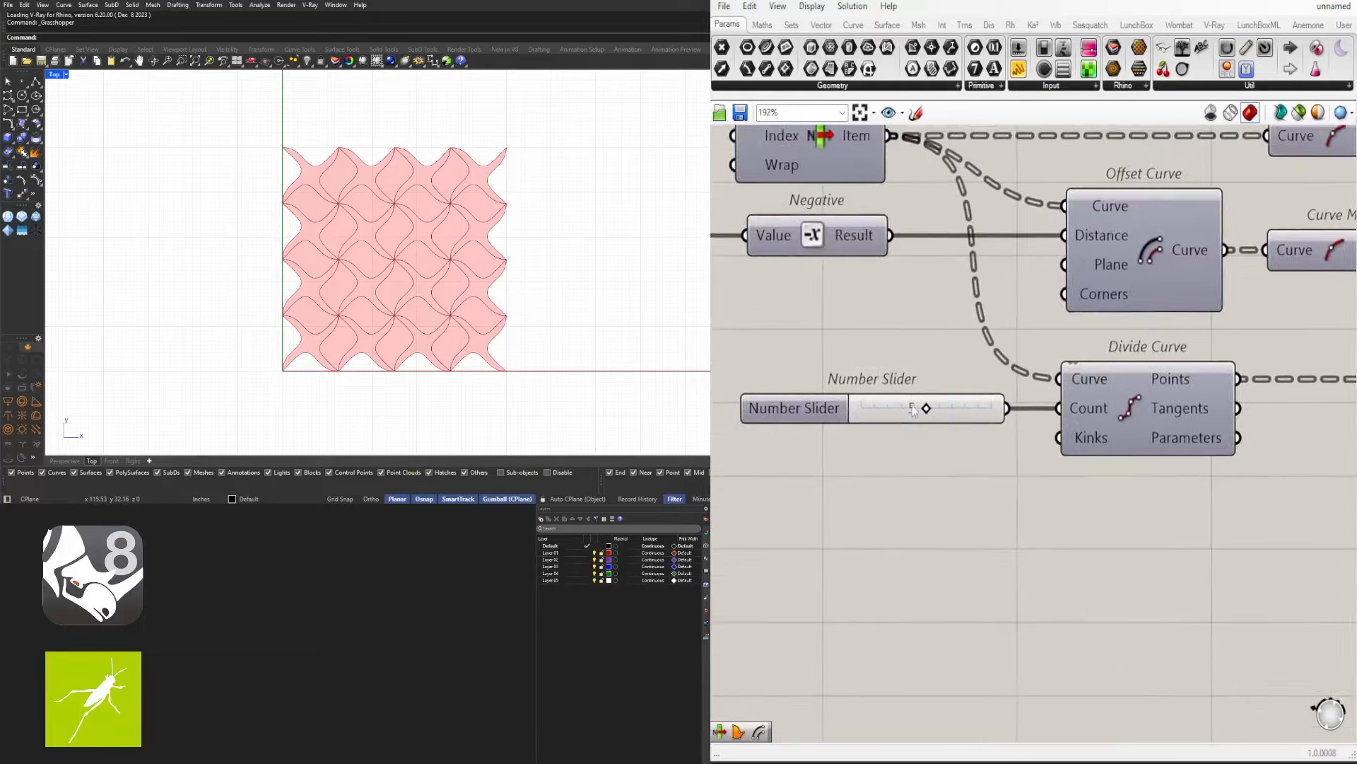
{"action": "scroll", "coordinate": [953, 421], "scroll_direction": "up", "scroll_amount": 5}
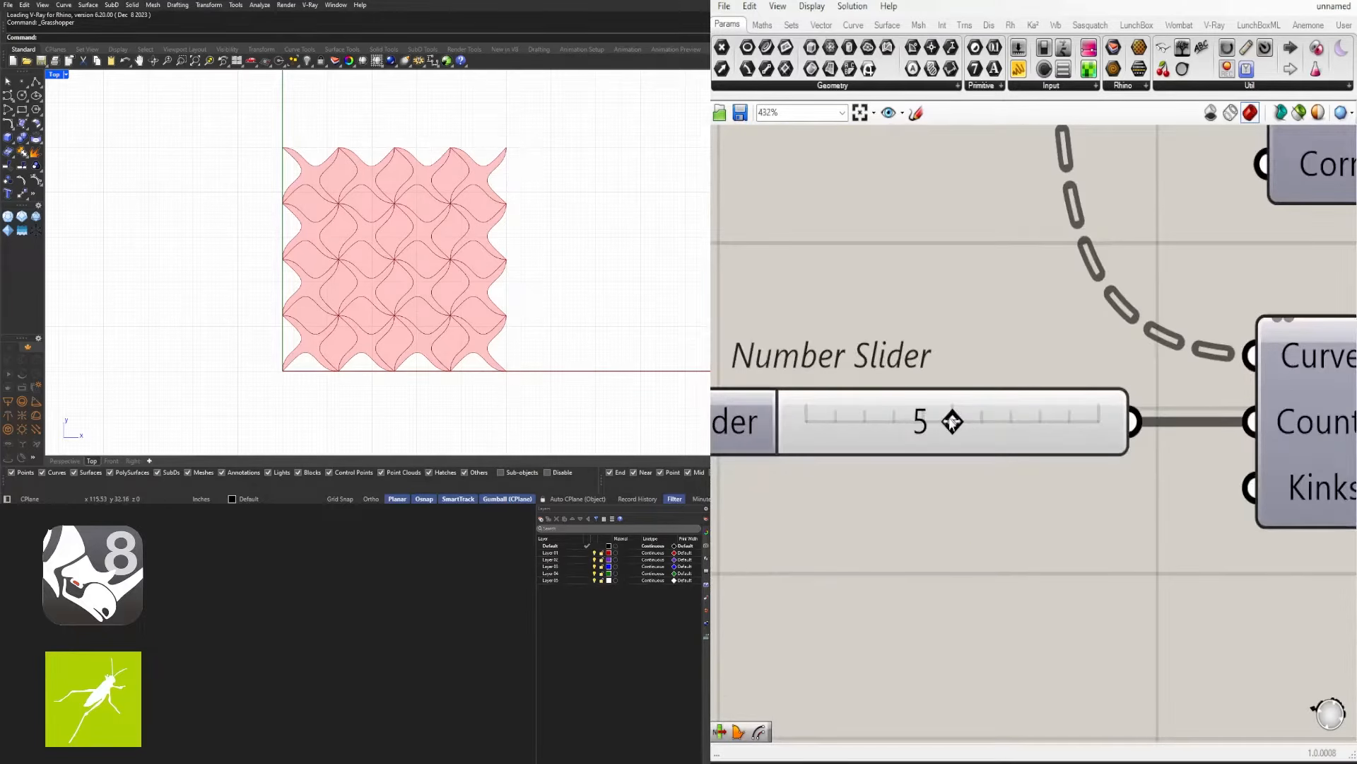
{"action": "left_click_drag", "start_coordinate": [952, 421], "coordinate": [1058, 425]}
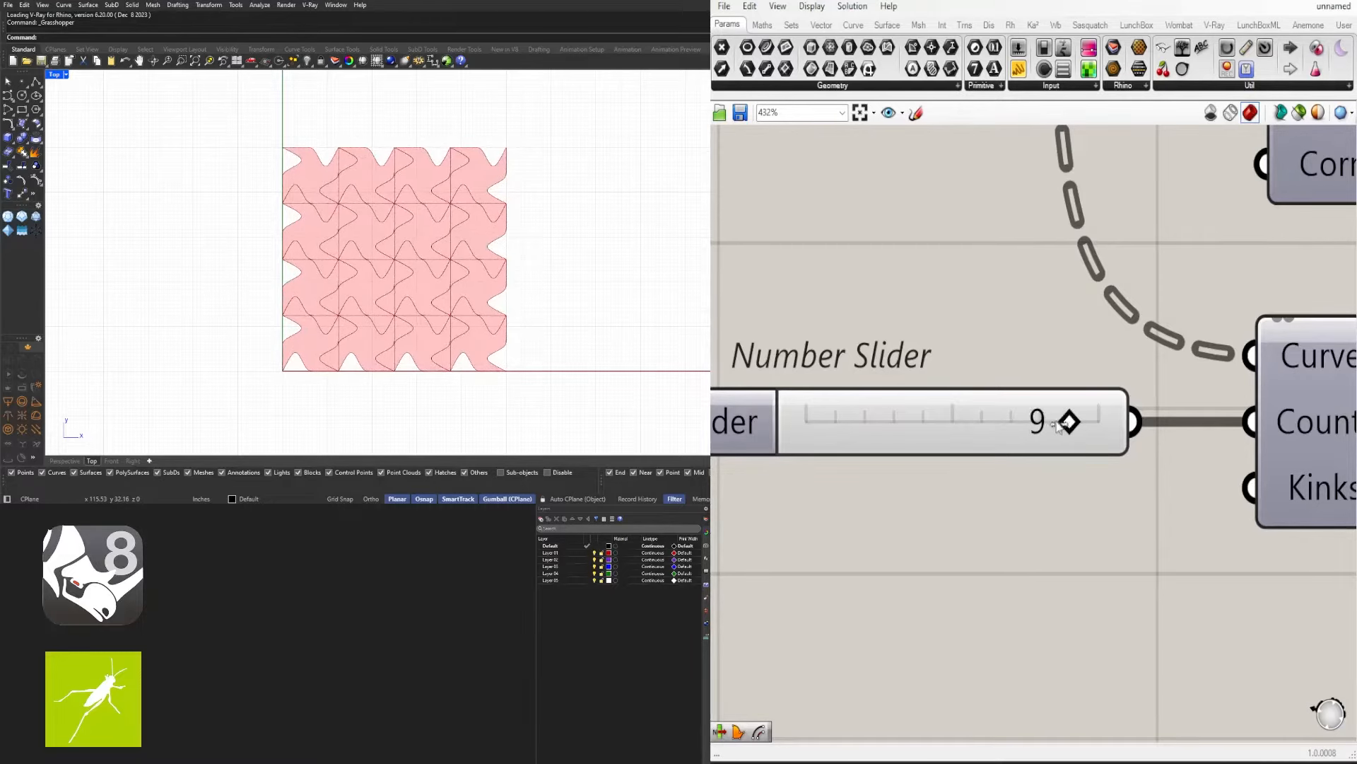
Set the Gene Pool's gene count to 8
{"action": "scroll", "coordinate": [1061, 425], "scroll_direction": "down", "scroll_amount": 6}
{"action": "right_click_drag", "start_coordinate": [1050, 495], "coordinate": [785, 460]}
{"action": "right_click_drag", "start_coordinate": [1202, 503], "coordinate": [986, 450]}
{"action": "scroll", "coordinate": [898, 444], "scroll_direction": "up", "scroll_amount": 3}
{"action": "scroll", "coordinate": [877, 447], "scroll_direction": "down", "scroll_amount": 3}
{"action": "right_click_drag", "start_coordinate": [889, 467], "coordinate": [1229, 469]}
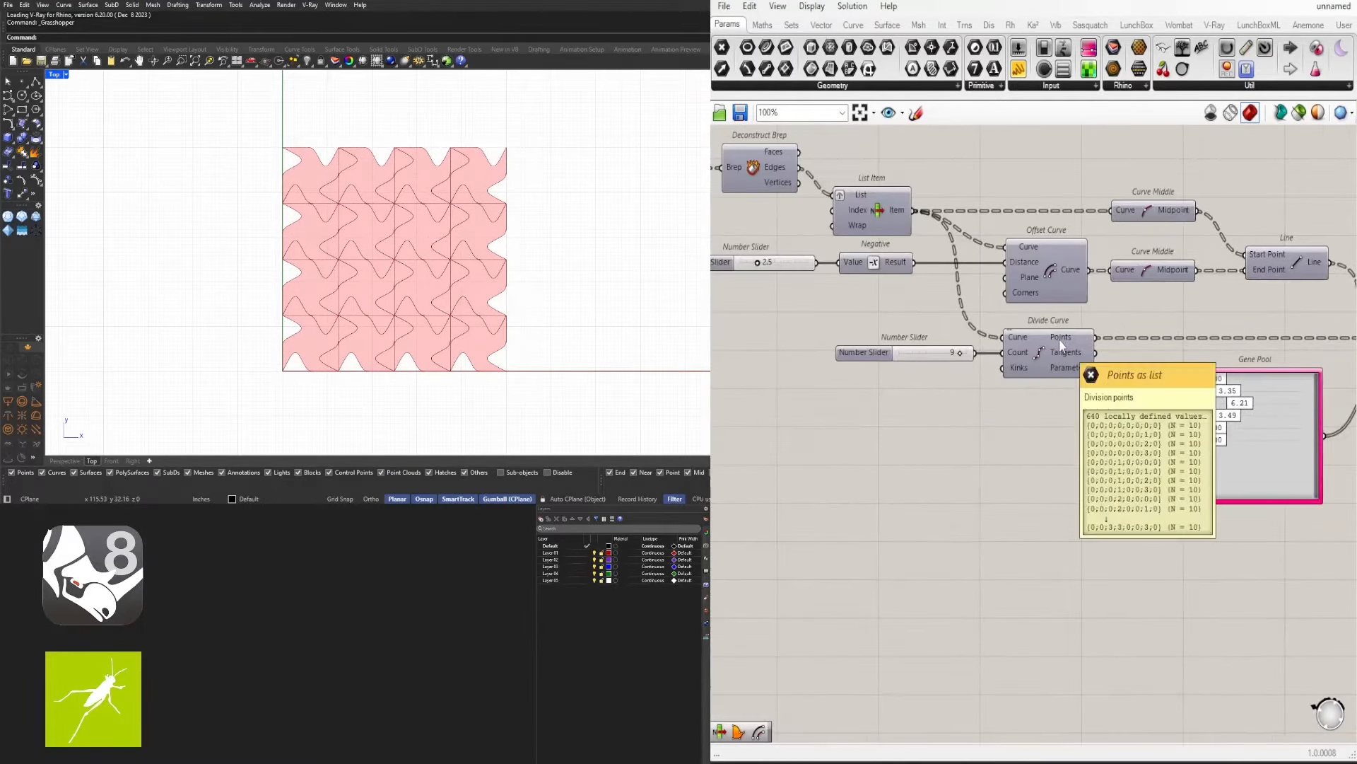
{"action": "right_click_drag", "start_coordinate": [1128, 475], "coordinate": [951, 432]}
{"action": "scroll", "coordinate": [813, 345], "scroll_direction": "up", "scroll_amount": 5}
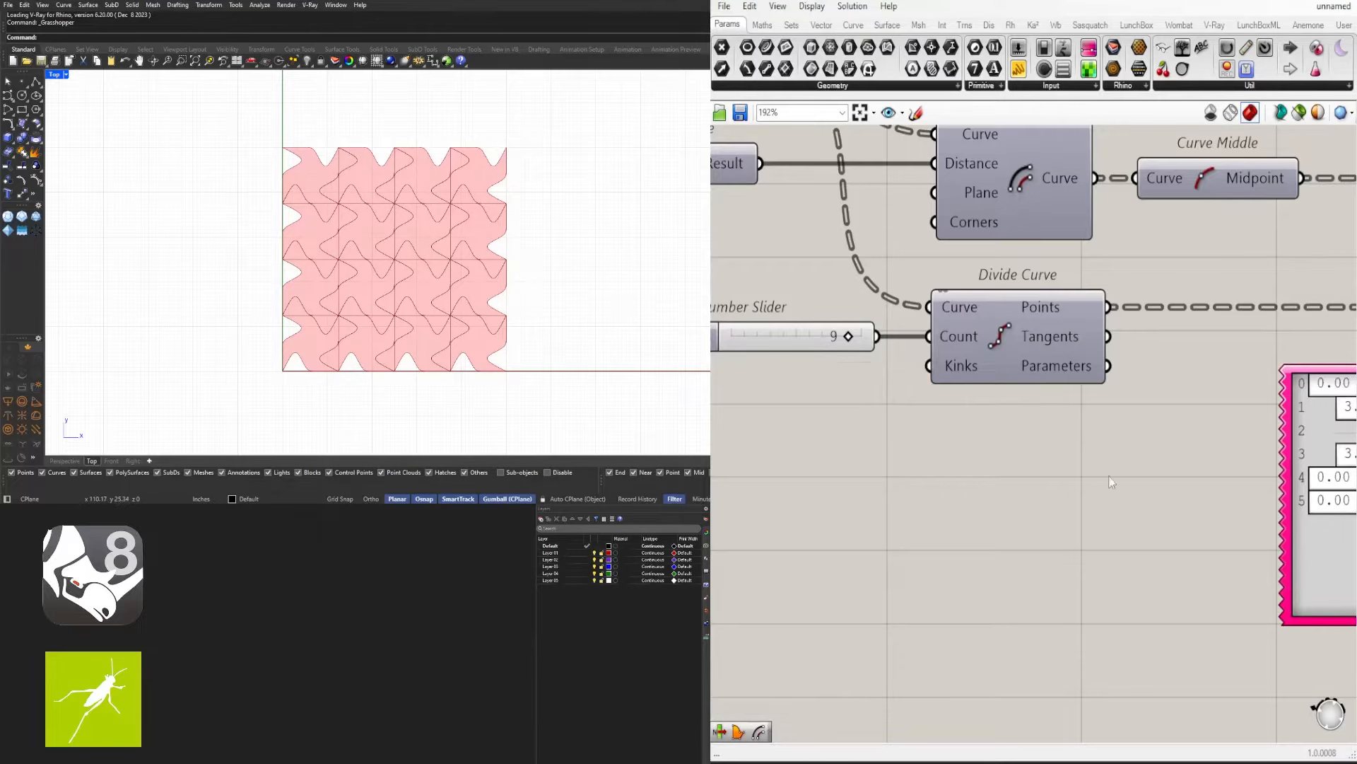
{"action": "right_click_drag", "start_coordinate": [1354, 492], "coordinate": [1070, 459]}
{"action": "double_click", "coordinate": [1080, 502]}
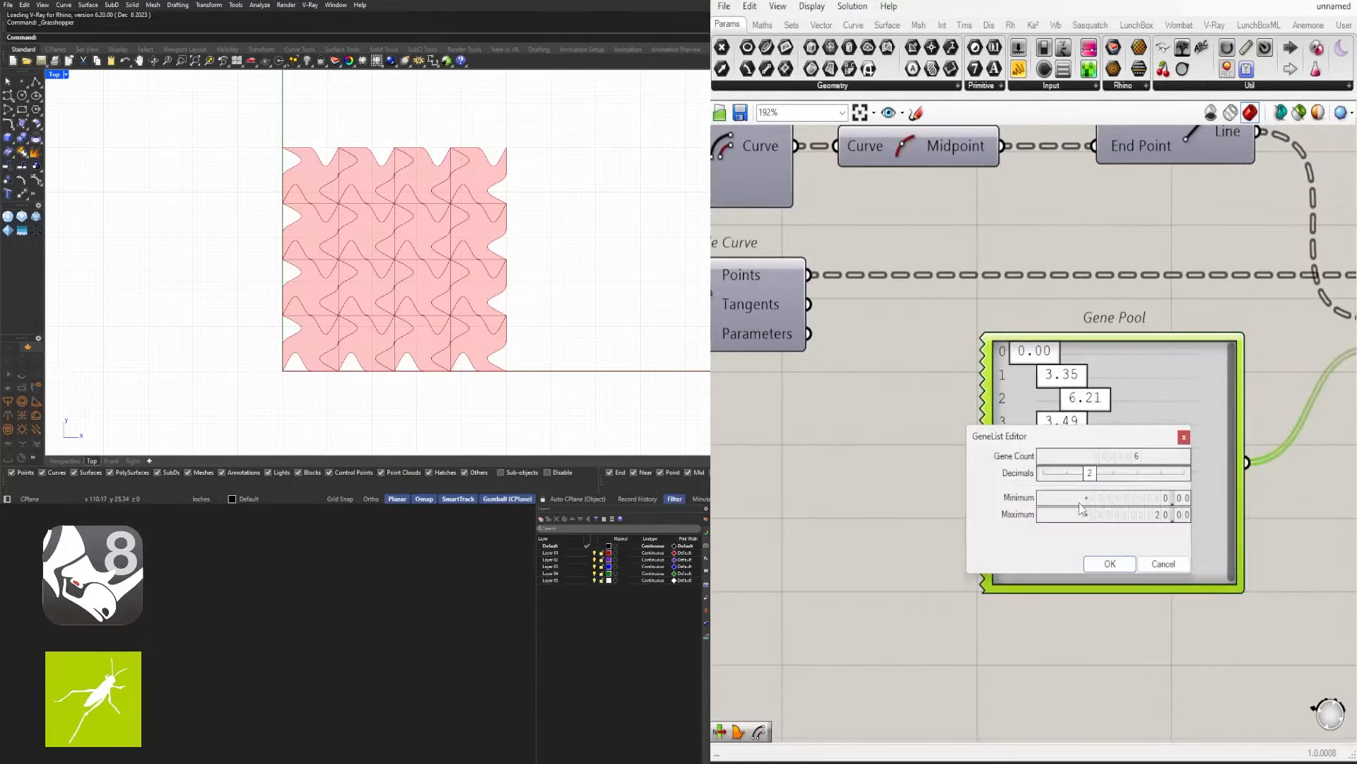
{"action": "double_click", "coordinate": [1129, 458]}
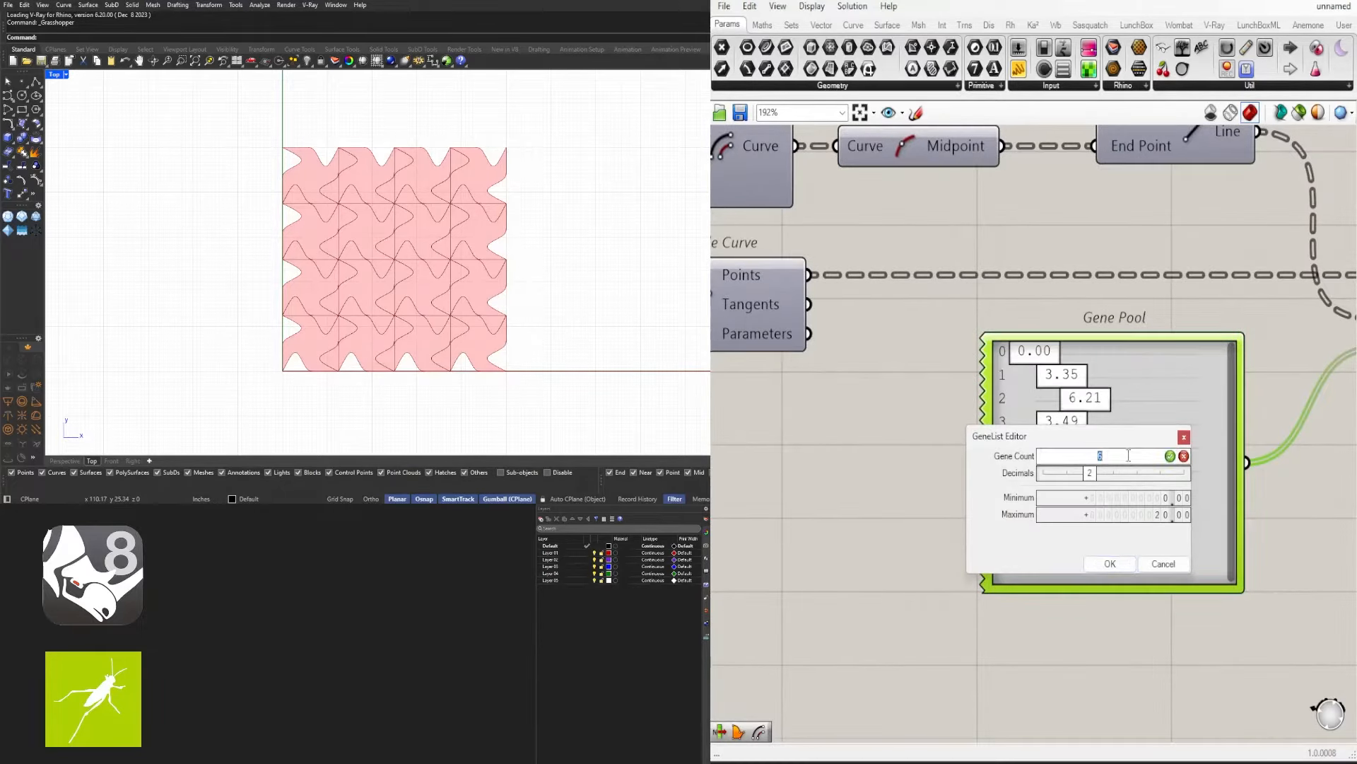
{"action": "type", "text": "8"}
{"action": "left_click", "coordinate": [1120, 565]}
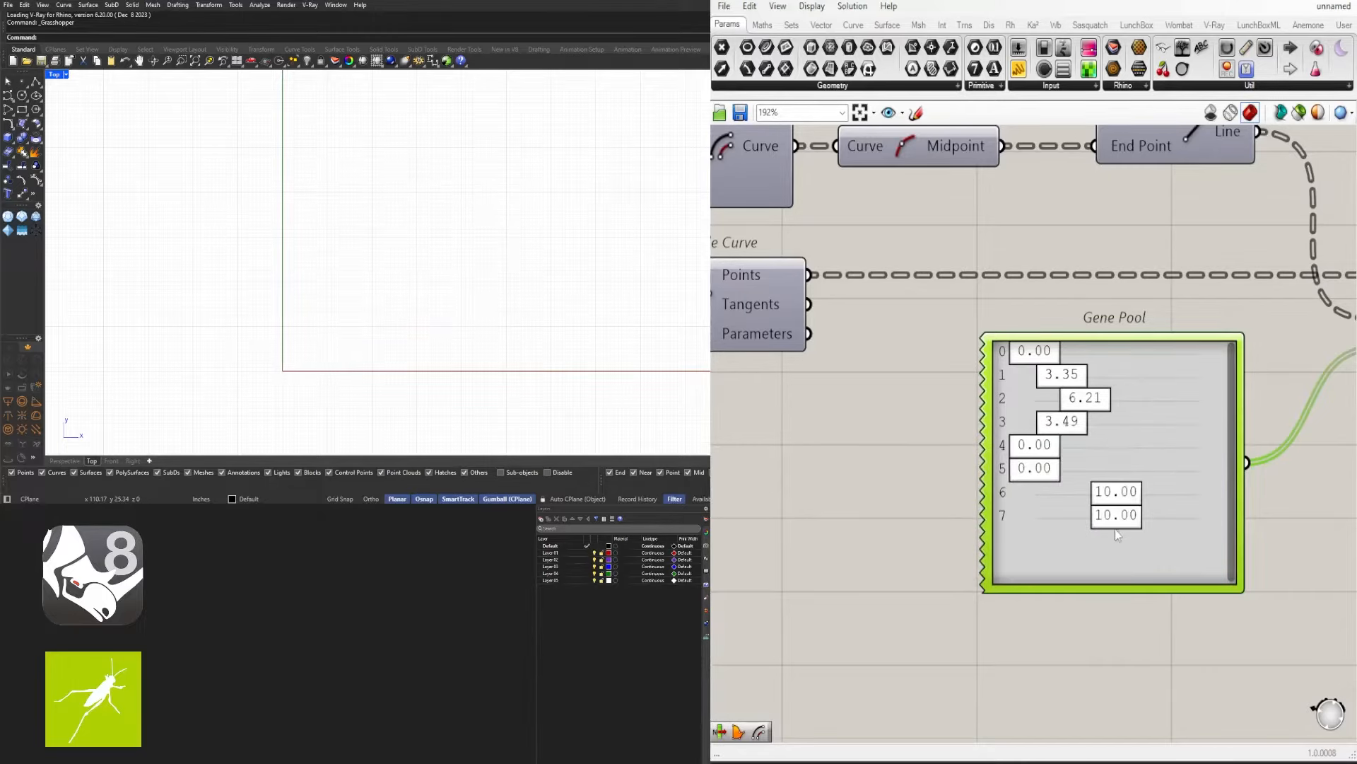
Set the Gene Pool's genes 3, 6 and 7 to 0.00, gene 4 to 6.97 and gene 5 to 2.89
{"action": "left_click_drag", "start_coordinate": [1117, 497], "coordinate": [980, 523]}
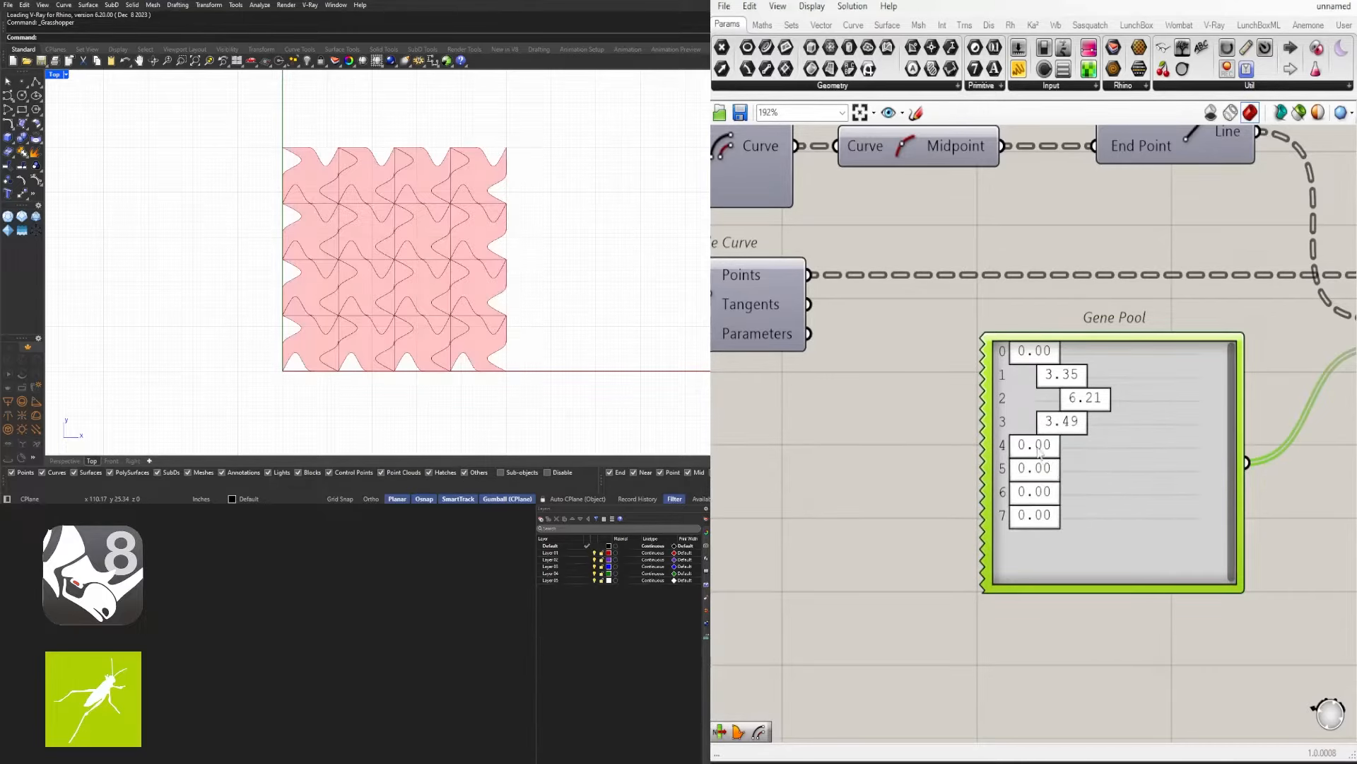
{"action": "left_click_drag", "start_coordinate": [1038, 453], "coordinate": [1079, 480]}
{"action": "scroll", "coordinate": [1060, 459], "scroll_direction": "up", "scroll_amount": 4}
{"action": "mouse_move", "coordinate": [1030, 532]}
{"action": "left_mouse_down"}
{"action": "mouse_move", "coordinate": [1076, 534]}
{"action": "mouse_move", "coordinate": [1028, 534]}
{"action": "left_mouse_up"}
{"action": "left_click_drag", "start_coordinate": [1054, 433], "coordinate": [1104, 429]}
{"action": "left_click_drag", "start_coordinate": [1060, 369], "coordinate": [983, 376]}
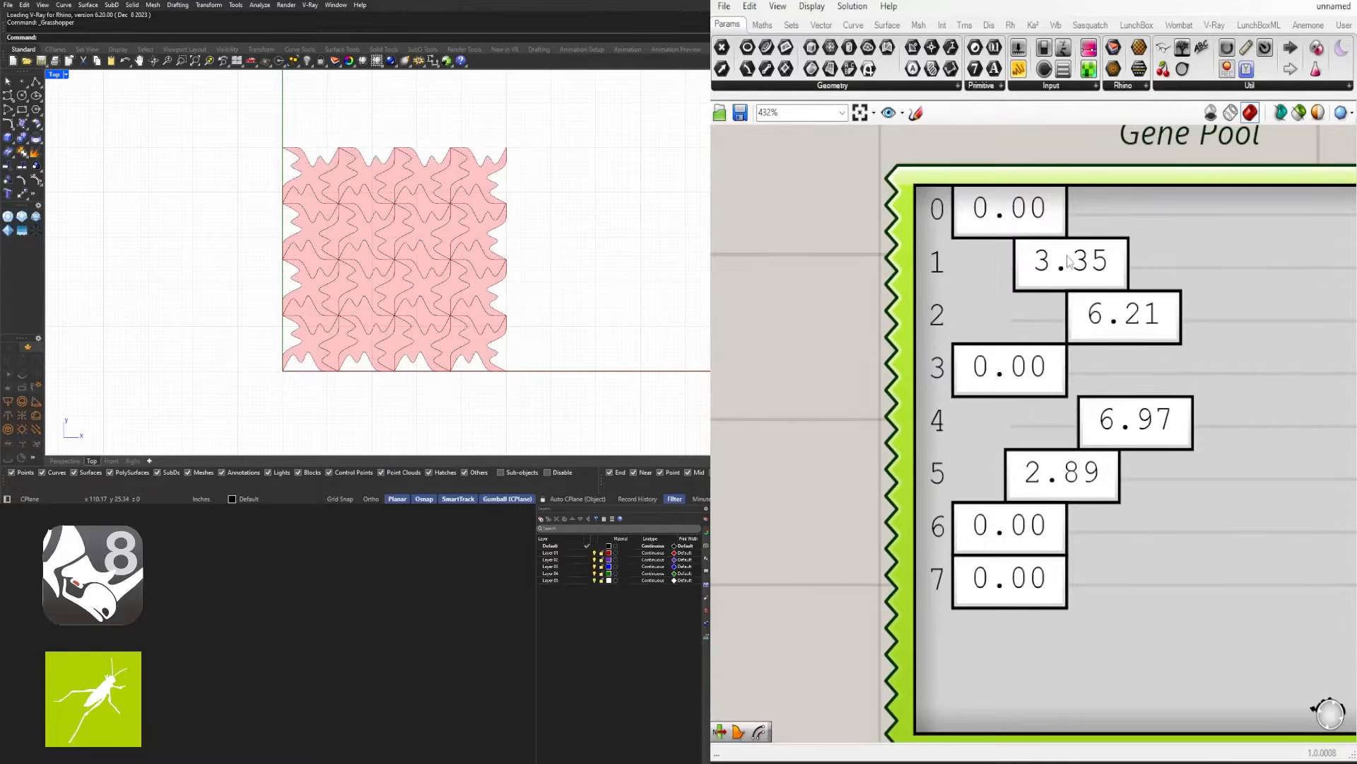
Set the Gene Pool's gene 1 to 3.43, gene 2 to 4.39 and gene 3 to 0.87, and inspect the tile edges
{"action": "left_click_drag", "start_coordinate": [1095, 316], "coordinate": [1069, 297]}
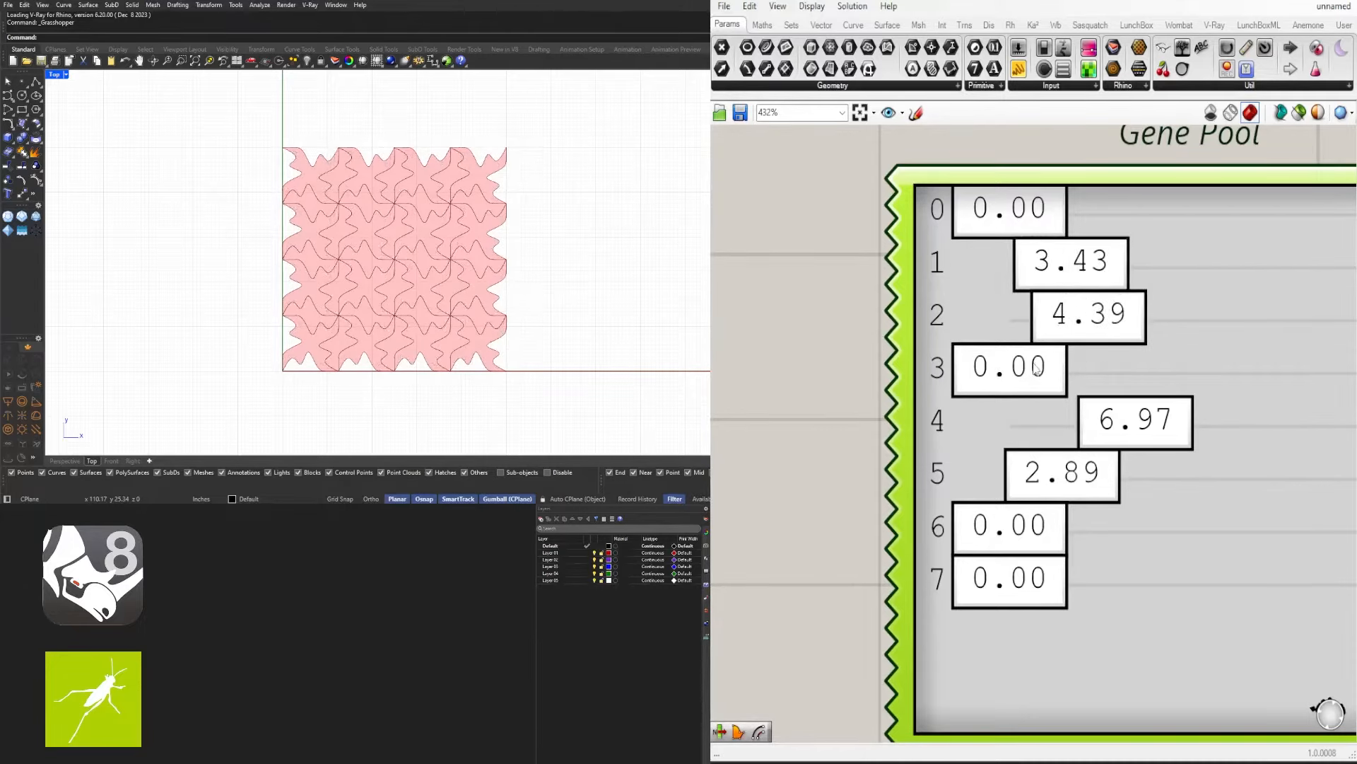
{"action": "mouse_move", "coordinate": [1058, 375]}
{"action": "left_mouse_down"}
{"action": "mouse_move", "coordinate": [1094, 366]}
{"action": "mouse_move", "coordinate": [1039, 363]}
{"action": "left_mouse_up"}
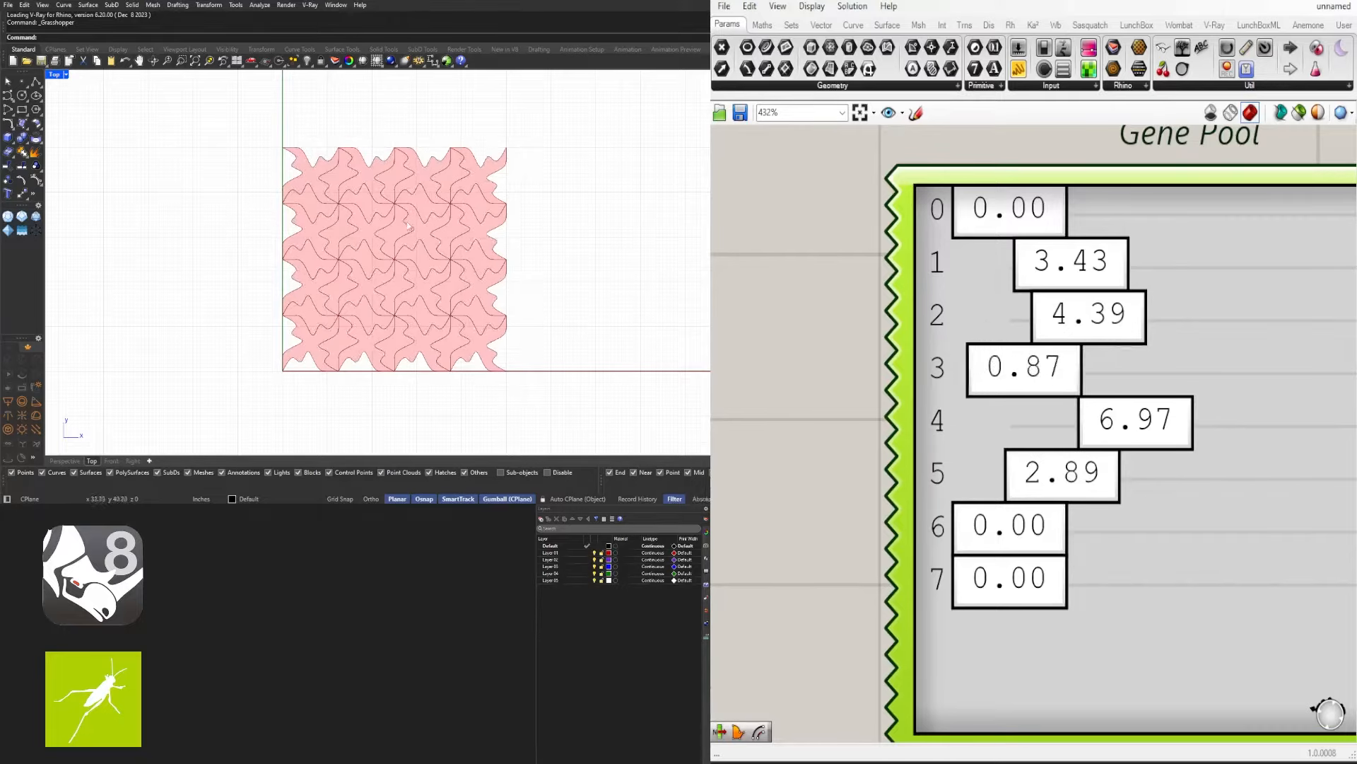
{"action": "scroll", "coordinate": [328, 322], "scroll_direction": "up", "scroll_amount": 3}
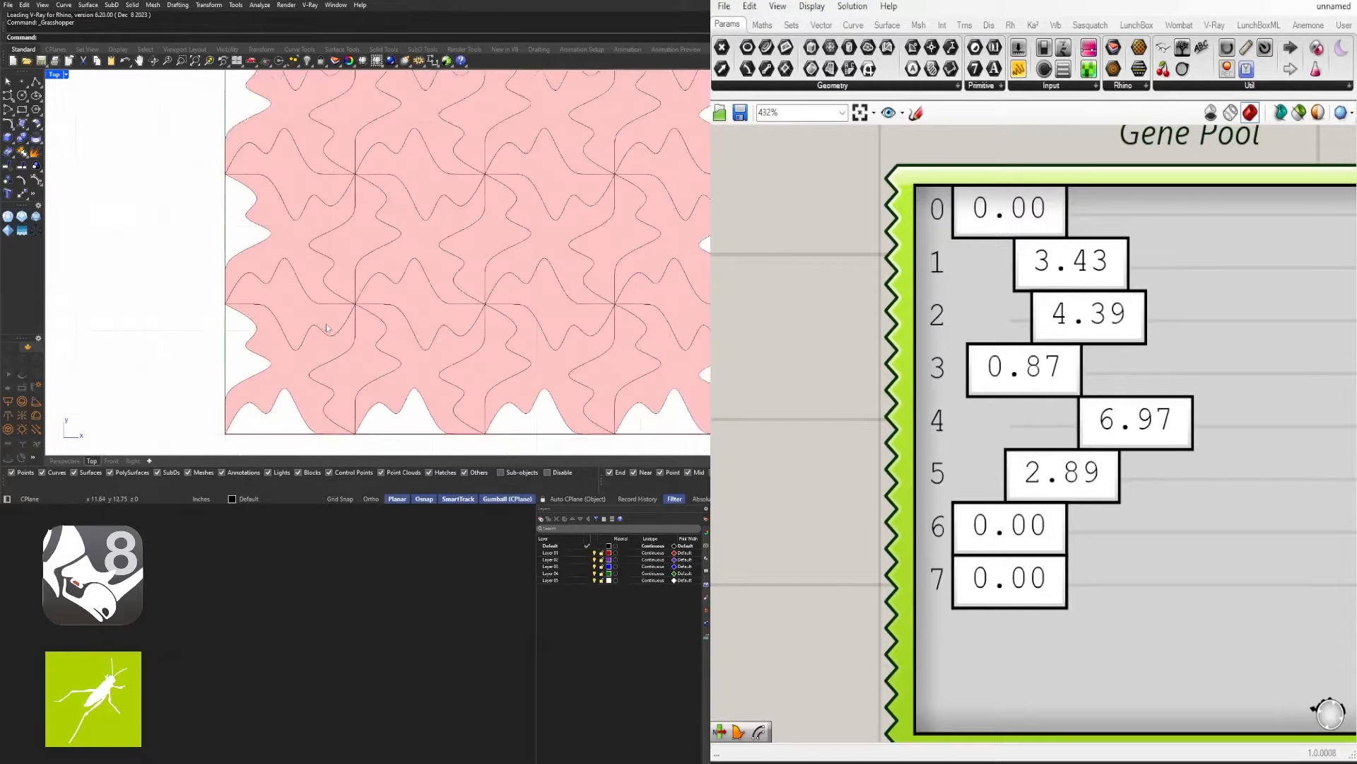
{"action": "scroll", "coordinate": [304, 304], "scroll_direction": "down", "scroll_amount": 1}
{"action": "scroll", "coordinate": [283, 290], "scroll_direction": "up", "scroll_amount": 4}
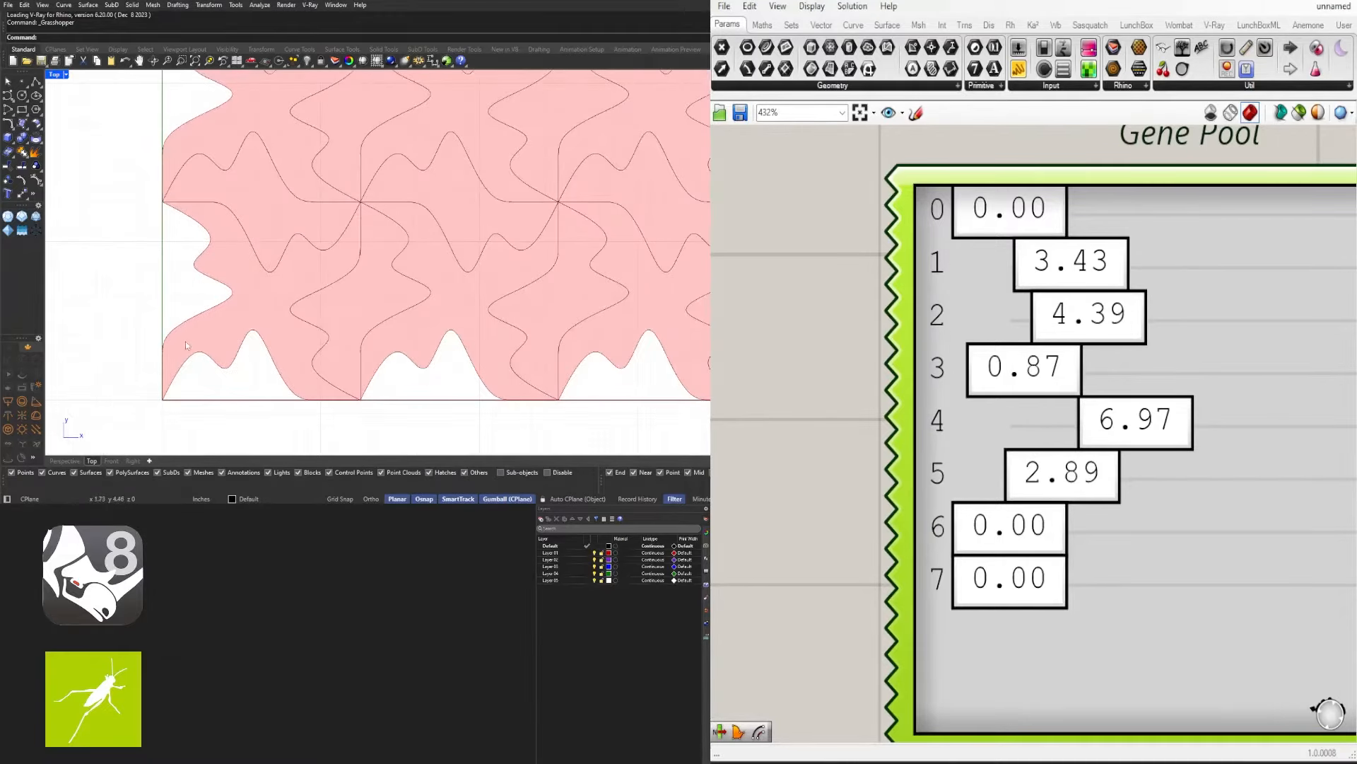
{"action": "scroll", "coordinate": [361, 271], "scroll_direction": "down", "scroll_amount": 3}
{"action": "scroll", "coordinate": [360, 271], "scroll_direction": "down", "scroll_amount": 3}
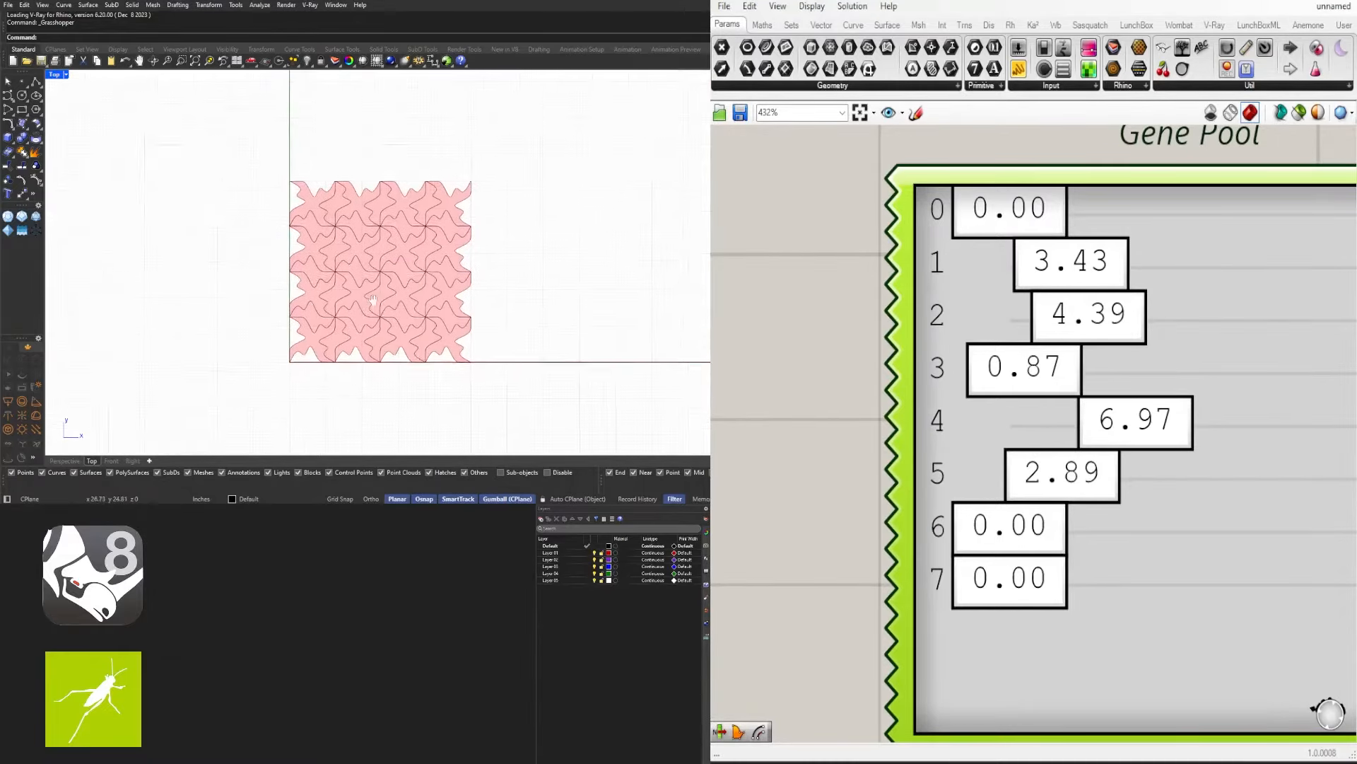
Raise the number slider shared by the Square grid's Extent X and Extent Y to 18
{"action": "scroll", "coordinate": [1045, 458], "scroll_direction": "down", "scroll_amount": 5}
{"action": "scroll", "coordinate": [990, 467], "scroll_direction": "down", "scroll_amount": 3}
{"action": "right_click_drag", "start_coordinate": [970, 467], "coordinate": [1193, 476]}
{"action": "right_click_drag", "start_coordinate": [868, 331], "coordinate": [1117, 397]}
{"action": "scroll", "coordinate": [940, 373], "scroll_direction": "up", "scroll_amount": 8}
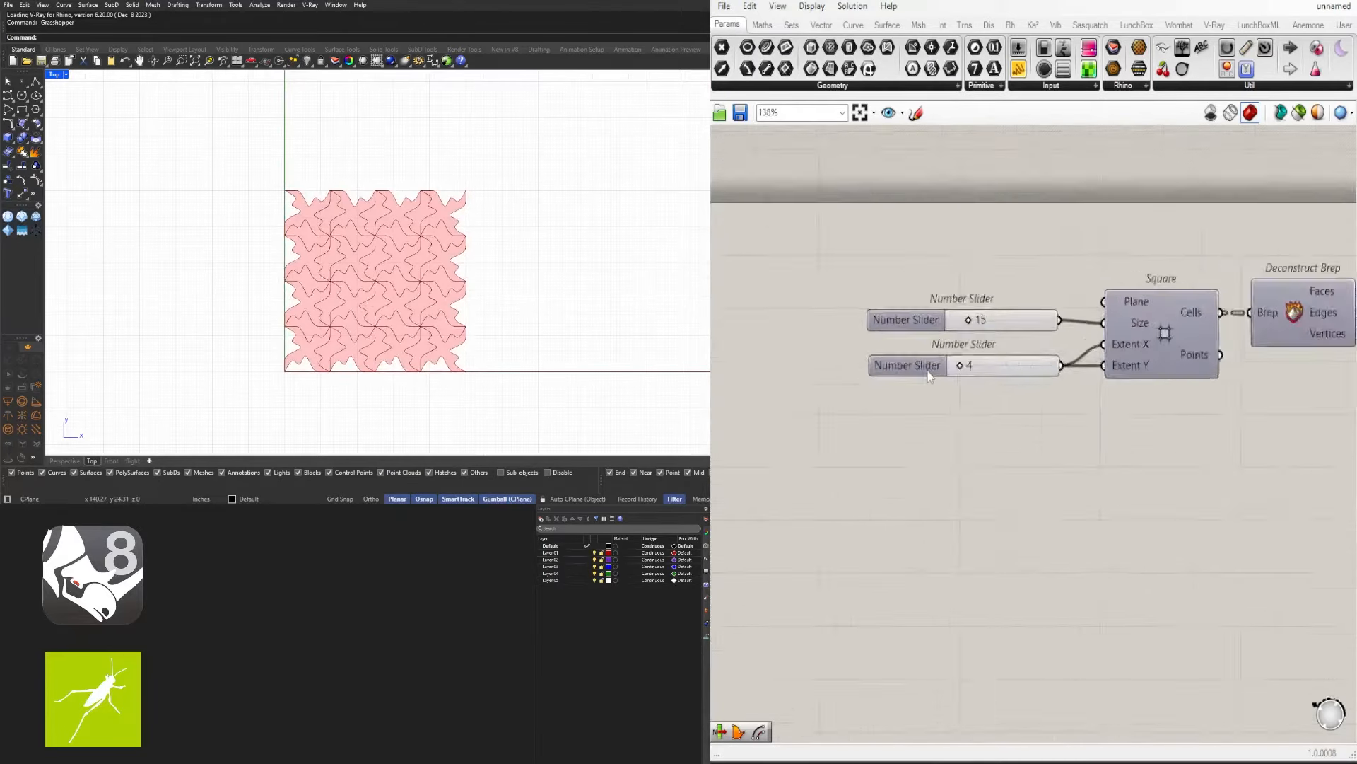
{"action": "left_click_drag", "start_coordinate": [985, 357], "coordinate": [999, 355]}
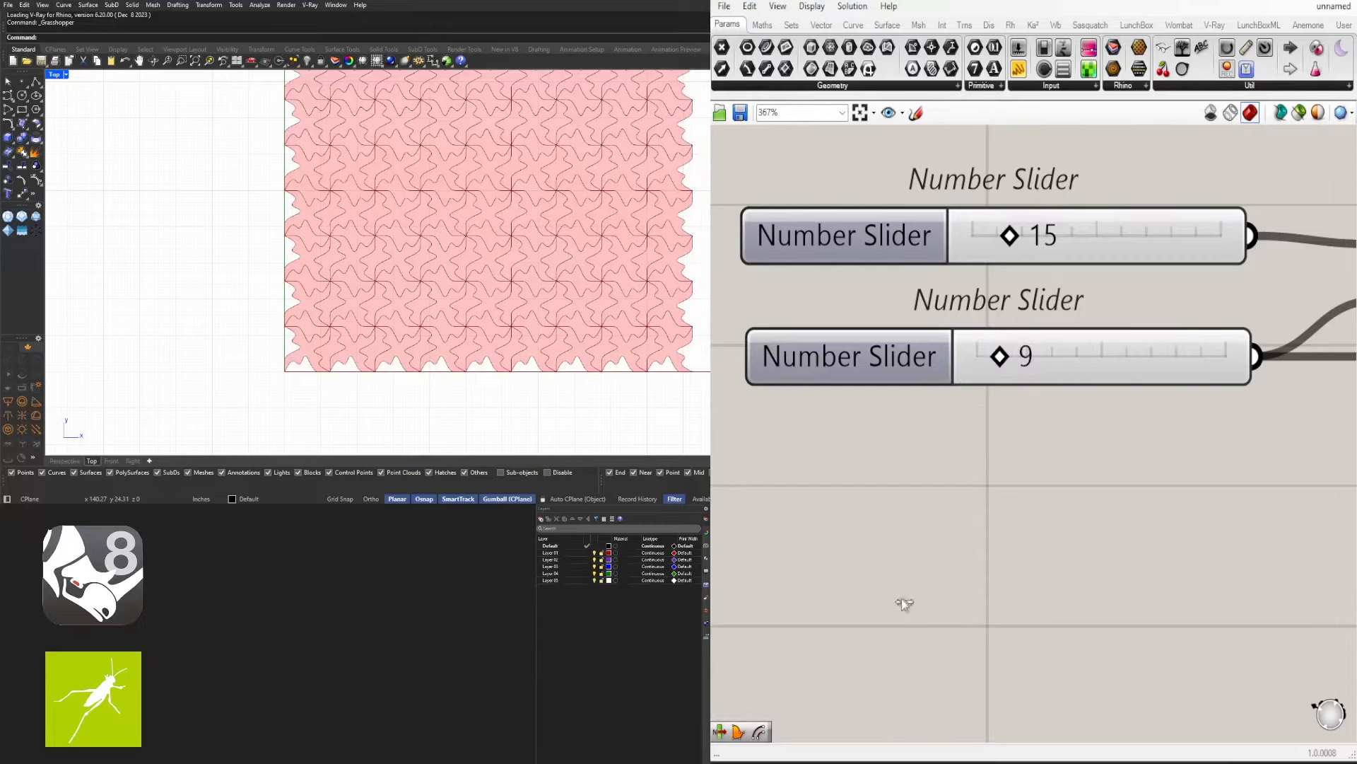
{"action": "left_click_drag", "start_coordinate": [963, 461], "coordinate": [954, 369]}
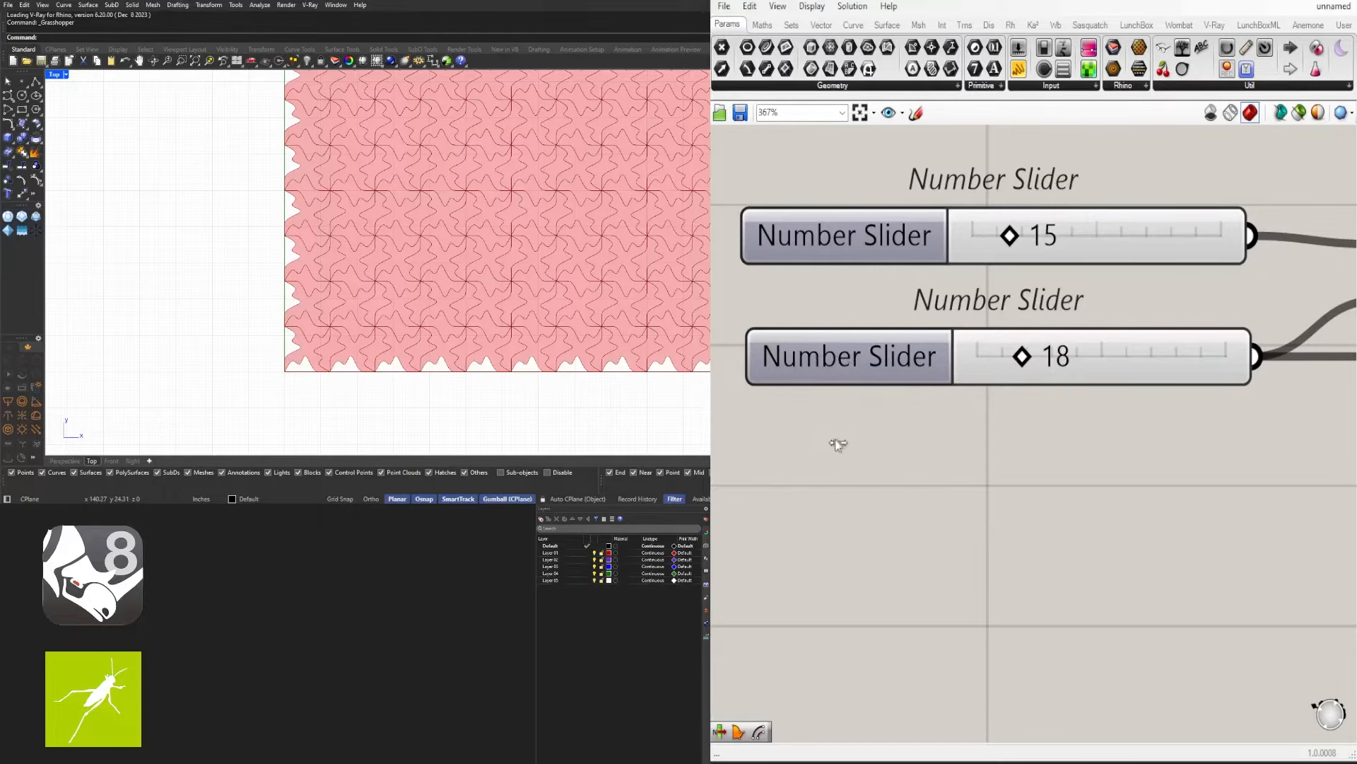
Limit the Square grid's extent slider to a maximum of 10, making its value 10
{"action": "scroll", "coordinate": [834, 439], "scroll_direction": "down", "scroll_amount": 3}
{"action": "left_click", "coordinate": [854, 357]}
{"action": "double_click", "coordinate": [854, 357]}
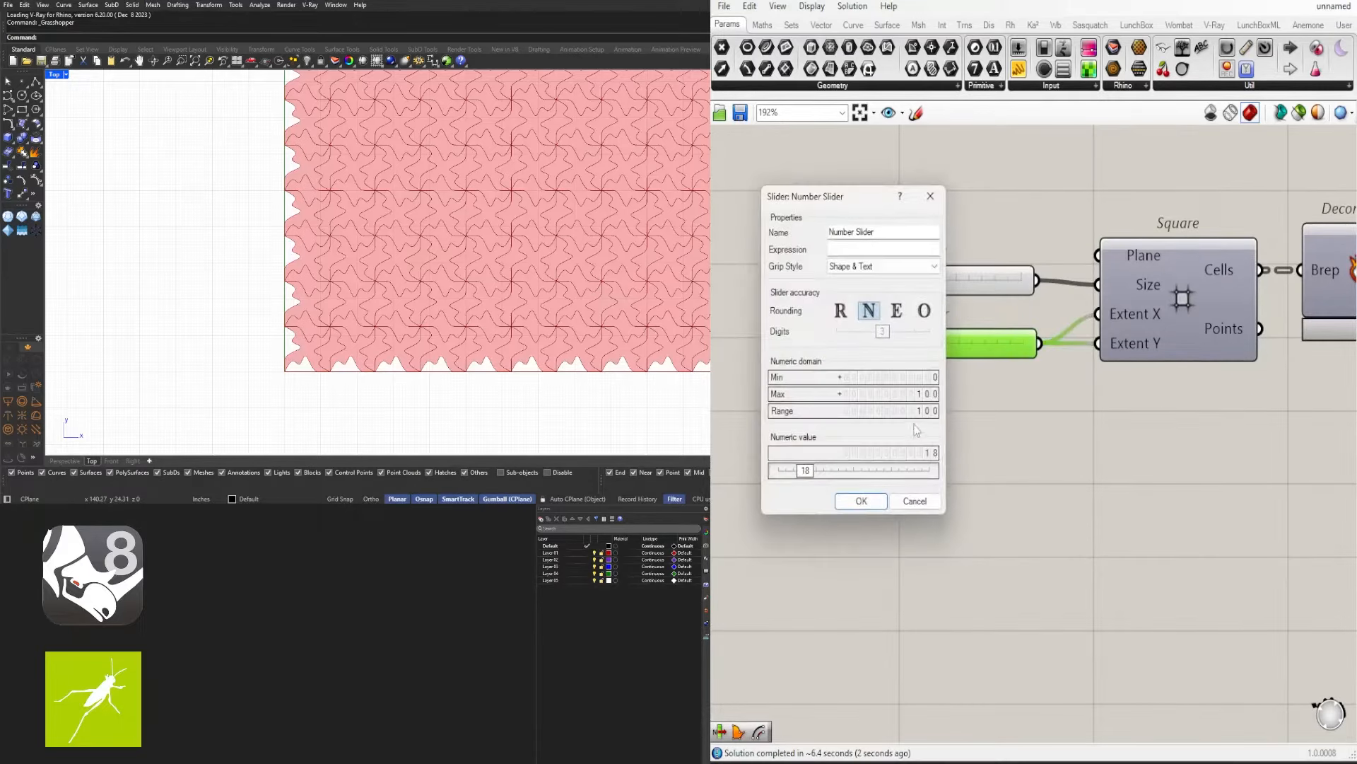
{"action": "double_click", "coordinate": [897, 397]}
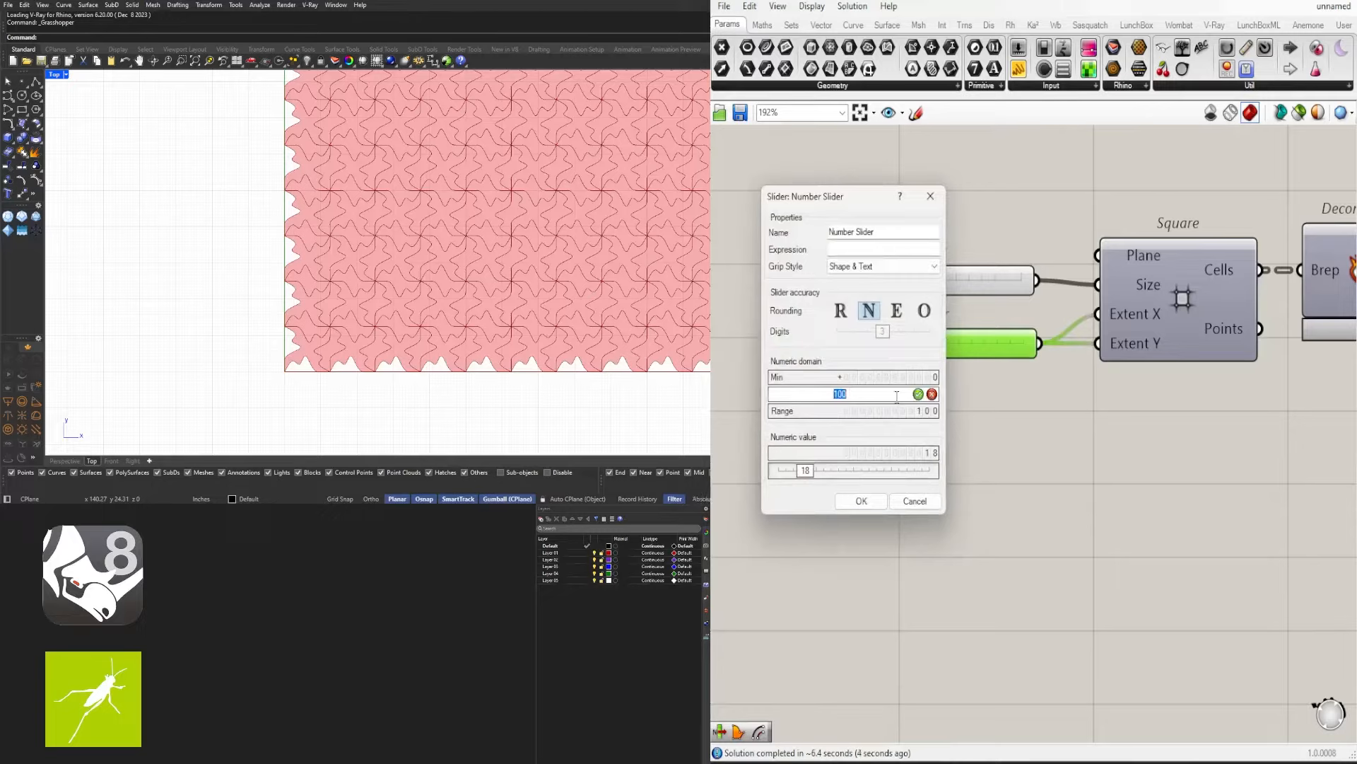
{"action": "type", "text": "1"}
{"action": "key", "text": "Return"}
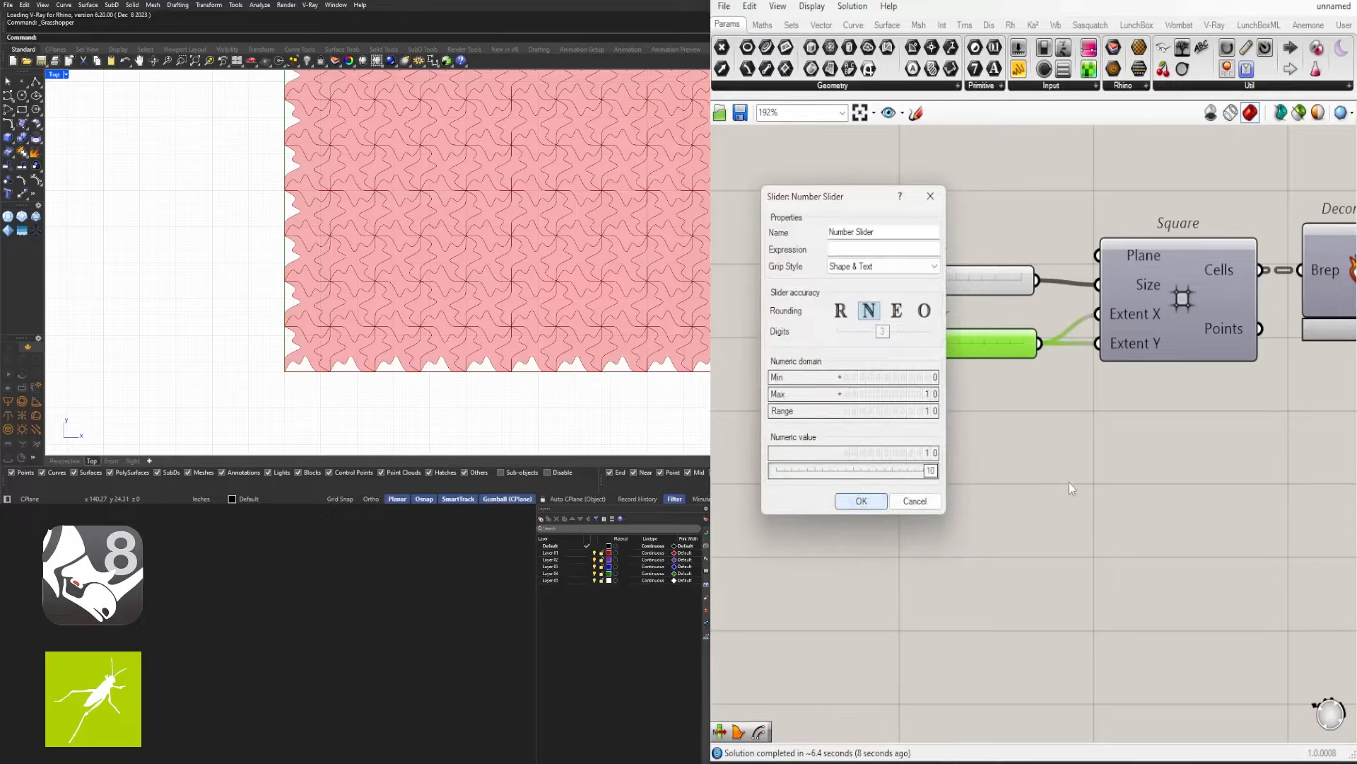
{"action": "left_click", "coordinate": [859, 499]}
{"action": "left_click", "coordinate": [943, 502]}
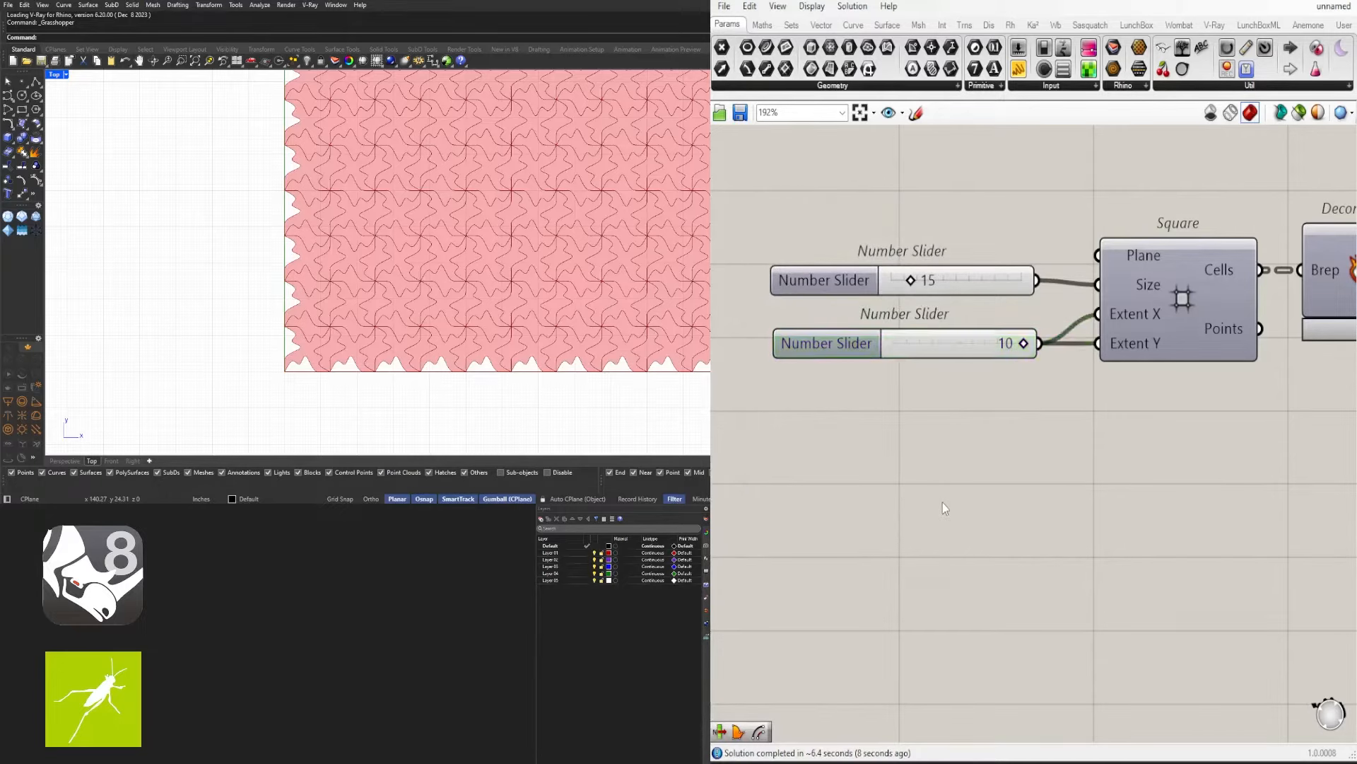
Open the settings of the Divide Curve count slider and start editing its maximum
{"action": "right_click_drag", "start_coordinate": [944, 502], "coordinate": [828, 540]}
{"action": "scroll", "coordinate": [803, 477], "scroll_direction": "down", "scroll_amount": 2}
{"action": "right_click_drag", "start_coordinate": [874, 482], "coordinate": [993, 501]}
{"action": "scroll", "coordinate": [939, 417], "scroll_direction": "up", "scroll_amount": 5}
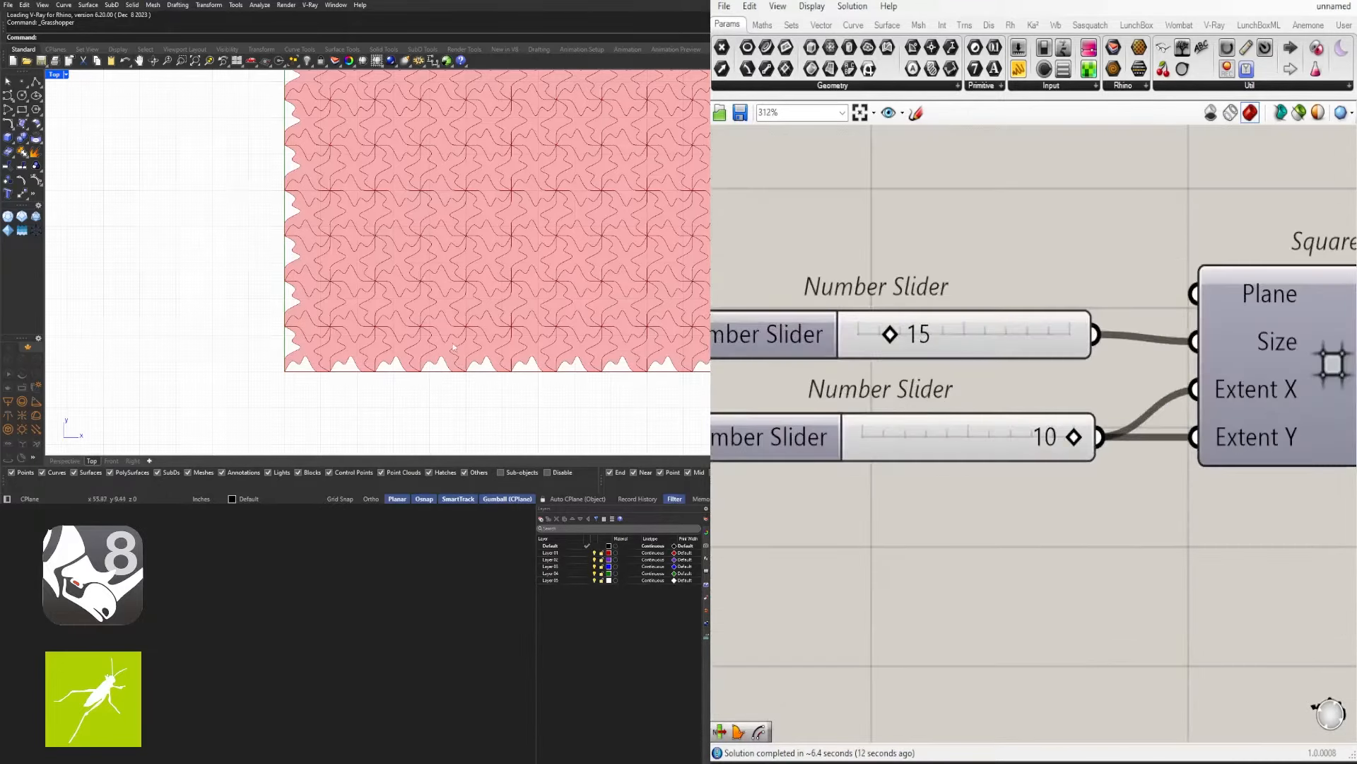
{"action": "scroll", "coordinate": [527, 290], "scroll_direction": "down", "scroll_amount": 2}
{"action": "scroll", "coordinate": [1135, 520], "scroll_direction": "down", "scroll_amount": 5}
{"action": "right_click_drag", "start_coordinate": [1258, 519], "coordinate": [749, 479]}
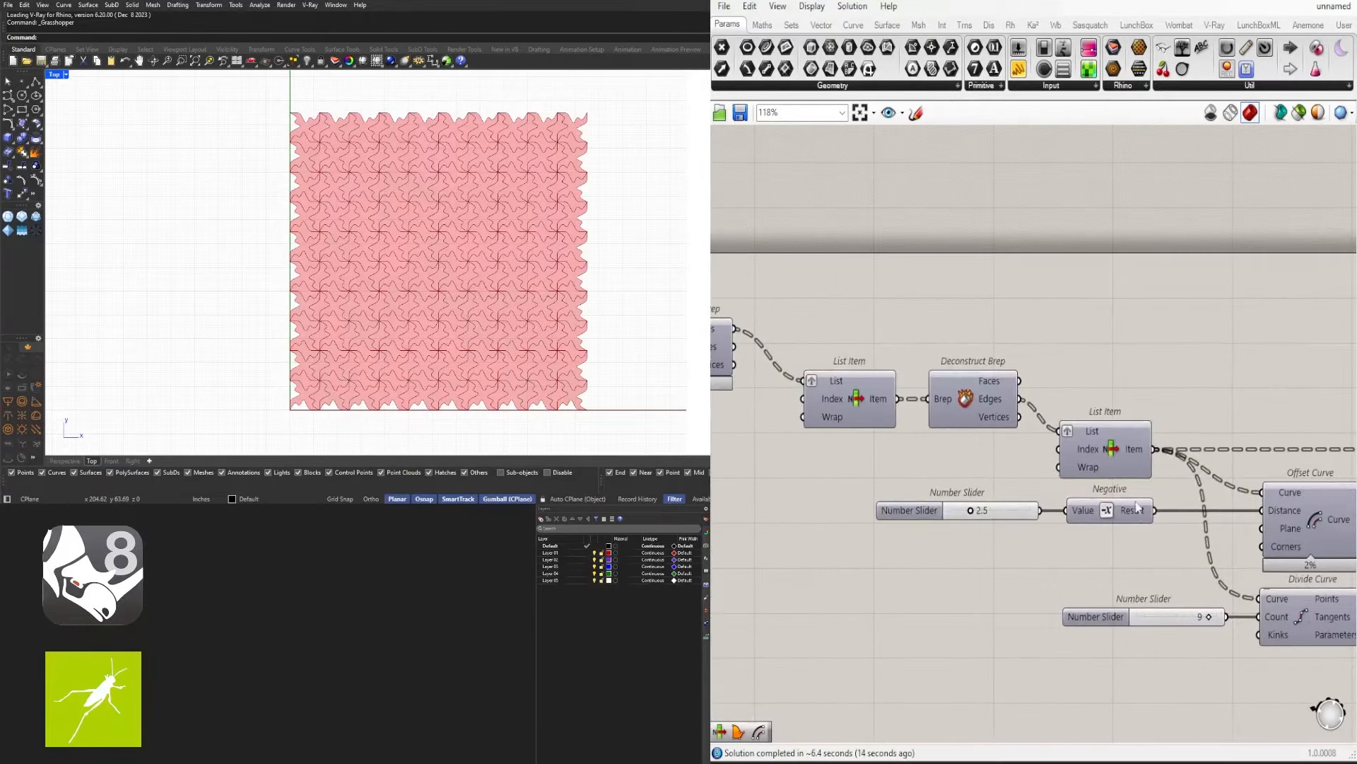
{"action": "right_click_drag", "start_coordinate": [1172, 535], "coordinate": [956, 321]}
{"action": "right_click_drag", "start_coordinate": [1052, 394], "coordinate": [953, 400]}
{"action": "scroll", "coordinate": [873, 417], "scroll_direction": "up", "scroll_amount": 3}
{"action": "right_click_drag", "start_coordinate": [747, 430], "coordinate": [883, 429]}
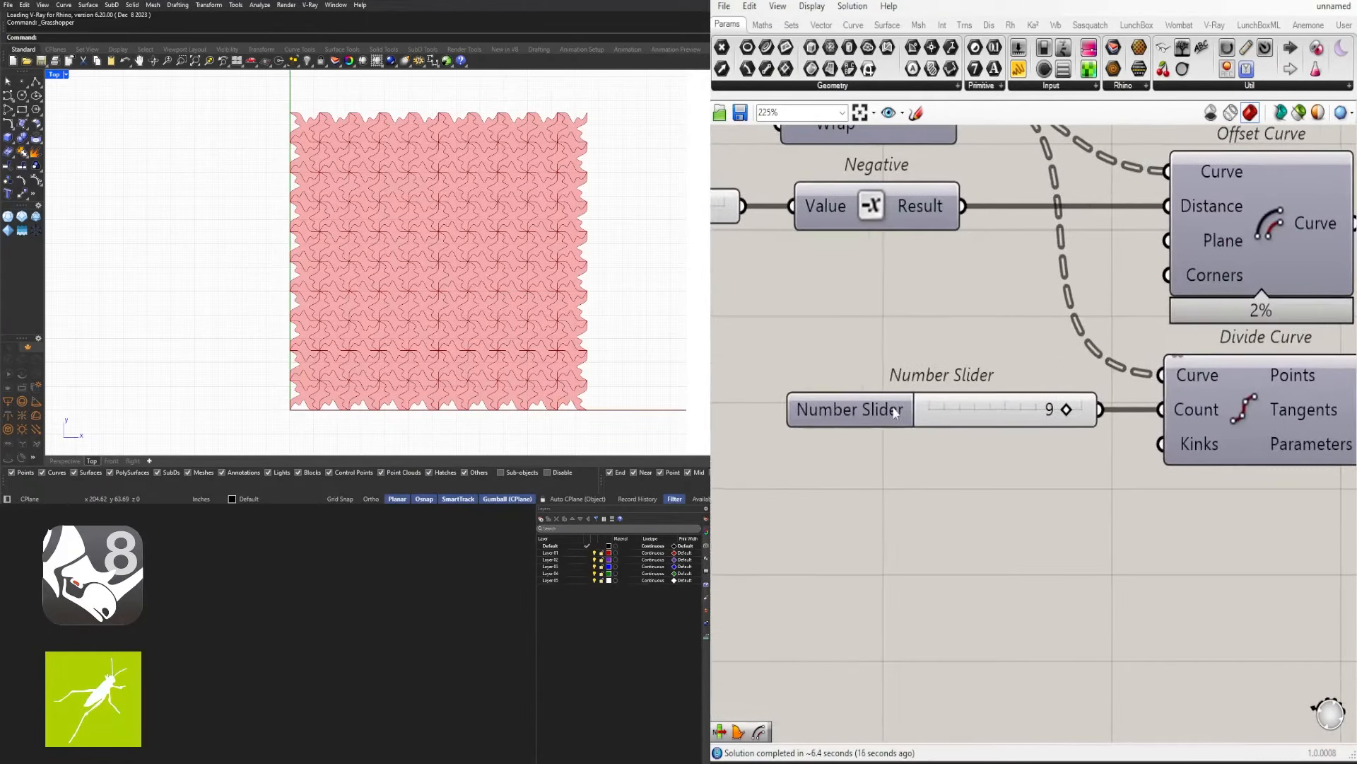
{"action": "double_click", "coordinate": [885, 407]}
{"action": "double_click", "coordinate": [946, 451]}
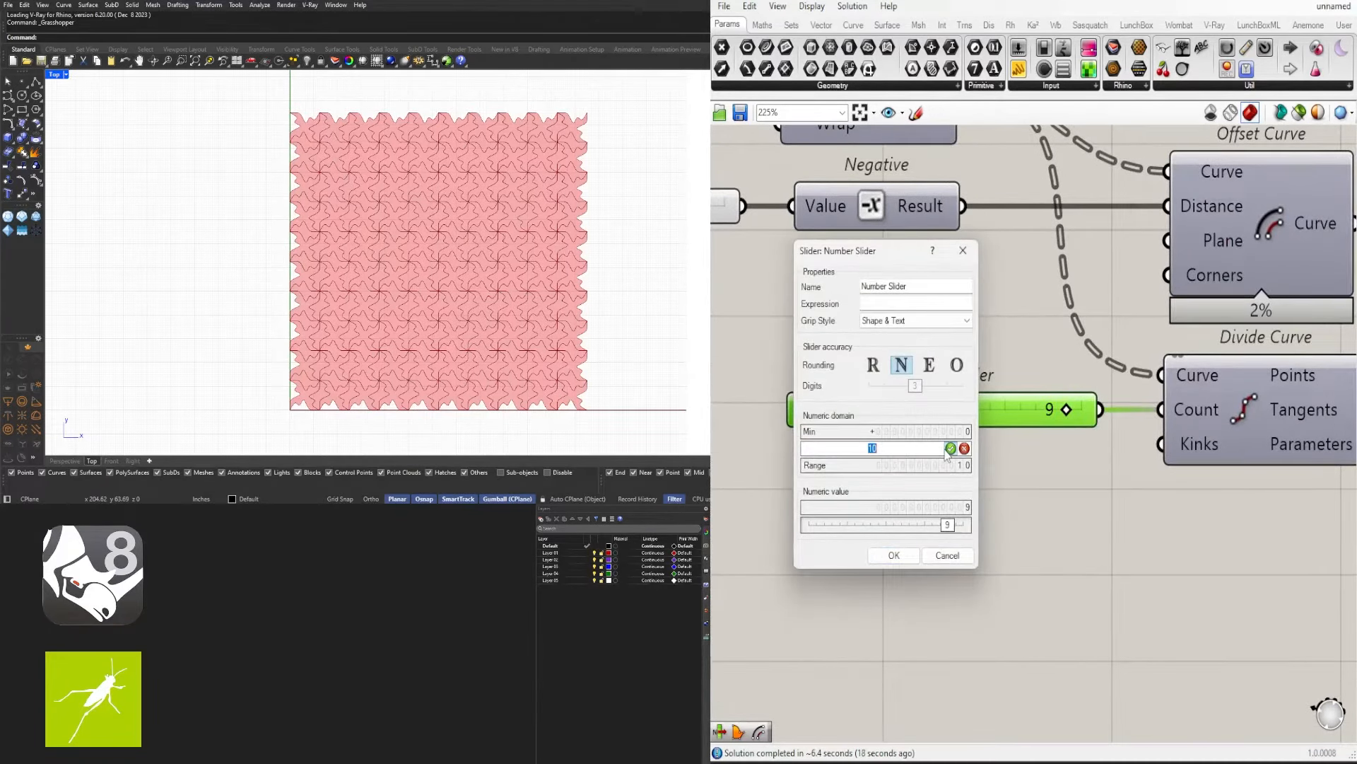
Set the maximum of the number slider feeding Divide Curve's Count to 7 and accept the slider settings
{"action": "type", "text": "7"}
{"action": "key", "text": "Return"}
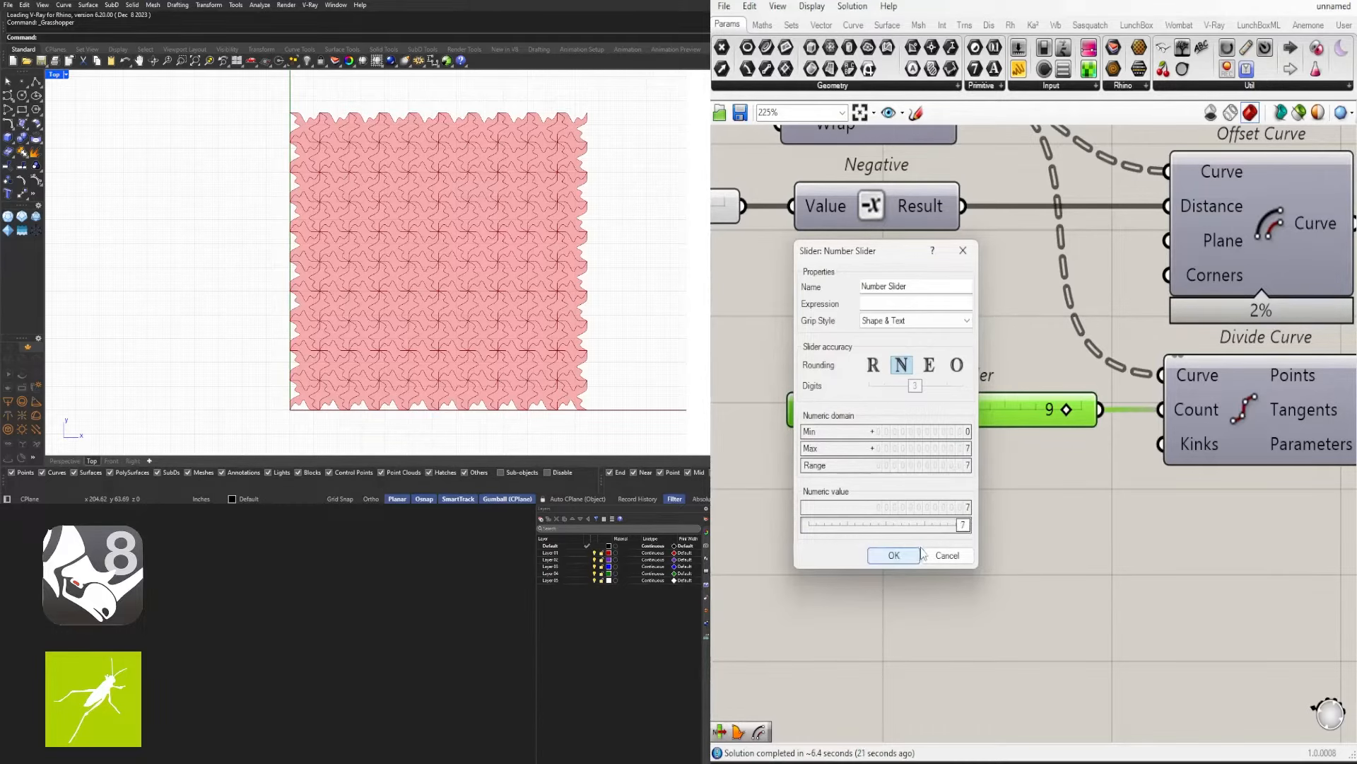
{"action": "left_click", "coordinate": [877, 558]}
Set the gene count of the Gene Pool feeding the Amplitude input to 6
{"action": "right_click_drag", "start_coordinate": [938, 513], "coordinate": [785, 500]}
{"action": "scroll", "coordinate": [1131, 538], "scroll_direction": "down", "scroll_amount": 1}
{"action": "right_click_drag", "start_coordinate": [1237, 555], "coordinate": [797, 484]}
{"action": "right_click", "coordinate": [1055, 526]}
{"action": "left_click", "coordinate": [1089, 610]}
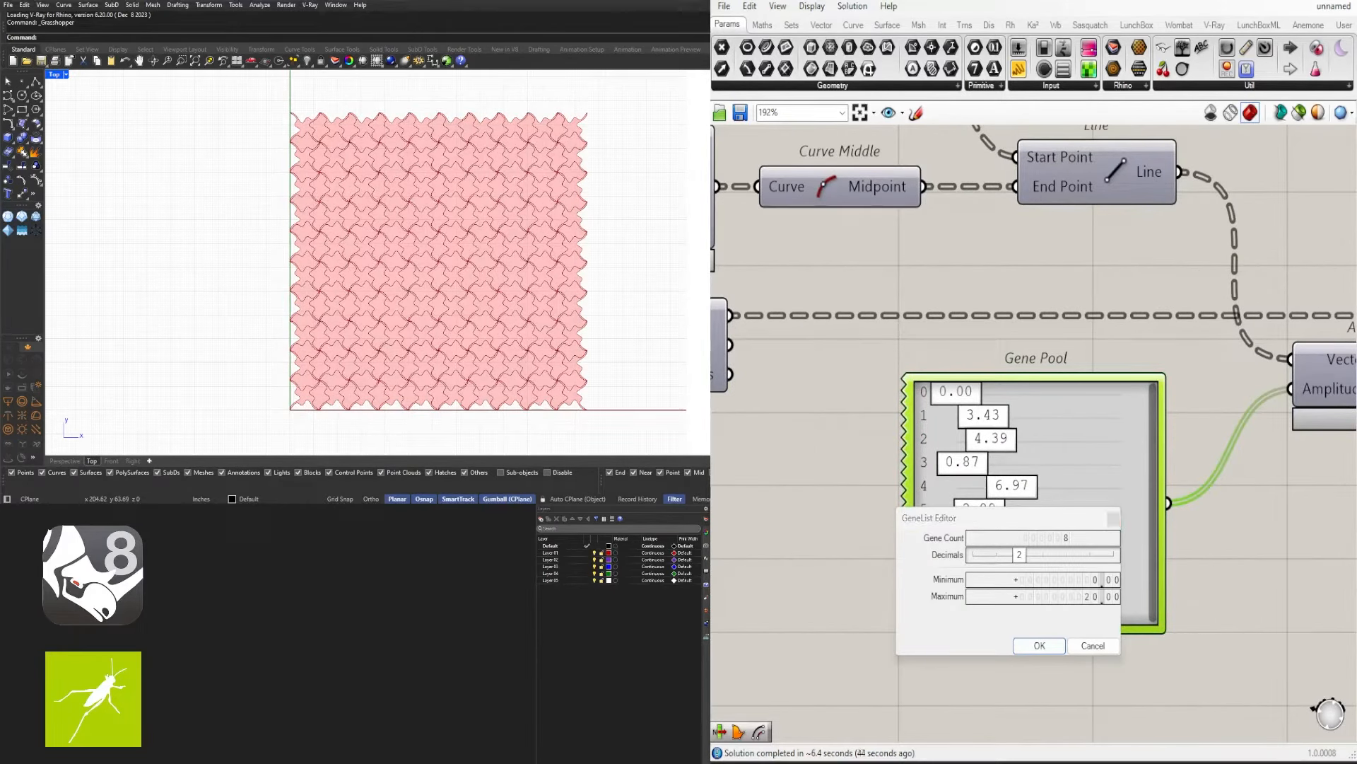
{"action": "double_click", "coordinate": [1062, 541]}
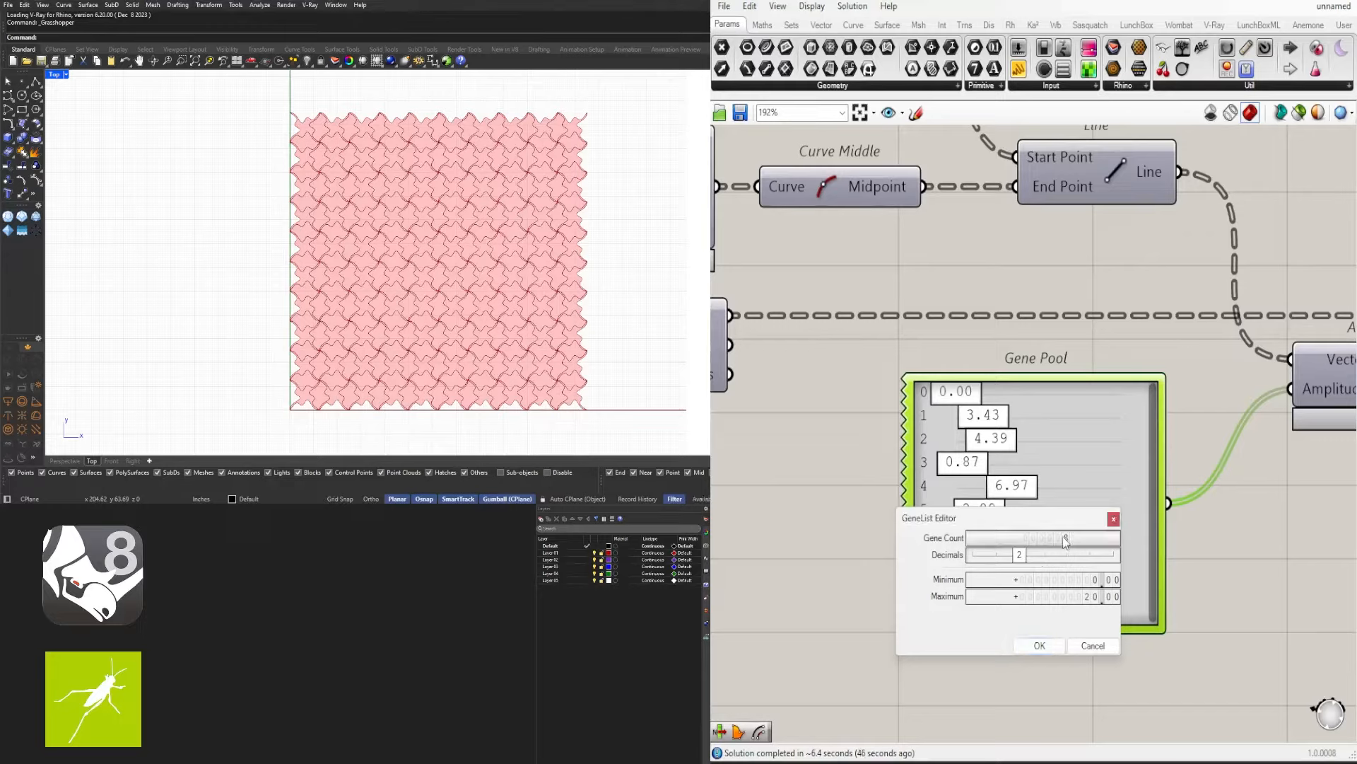
{"action": "type", "text": "6"}
{"action": "left_click", "coordinate": [1039, 645]}
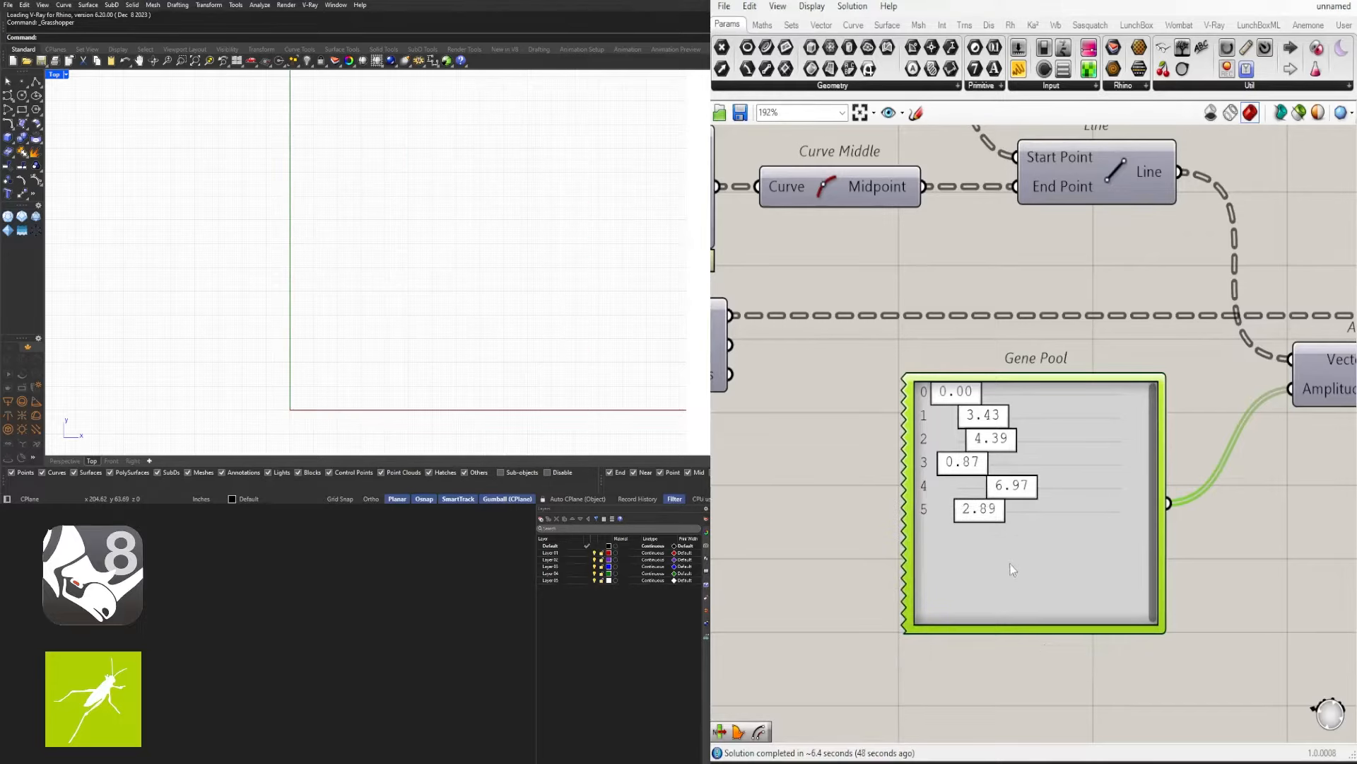
Reshape the tile pattern by setting gene 3 to 2.95, gene 4 to 2.01 and gene 5 to 0.00 in the Gene Pool
{"action": "left_click_drag", "start_coordinate": [974, 515], "coordinate": [1027, 467]}
{"action": "scroll", "coordinate": [965, 463], "scroll_direction": "up", "scroll_amount": 5}
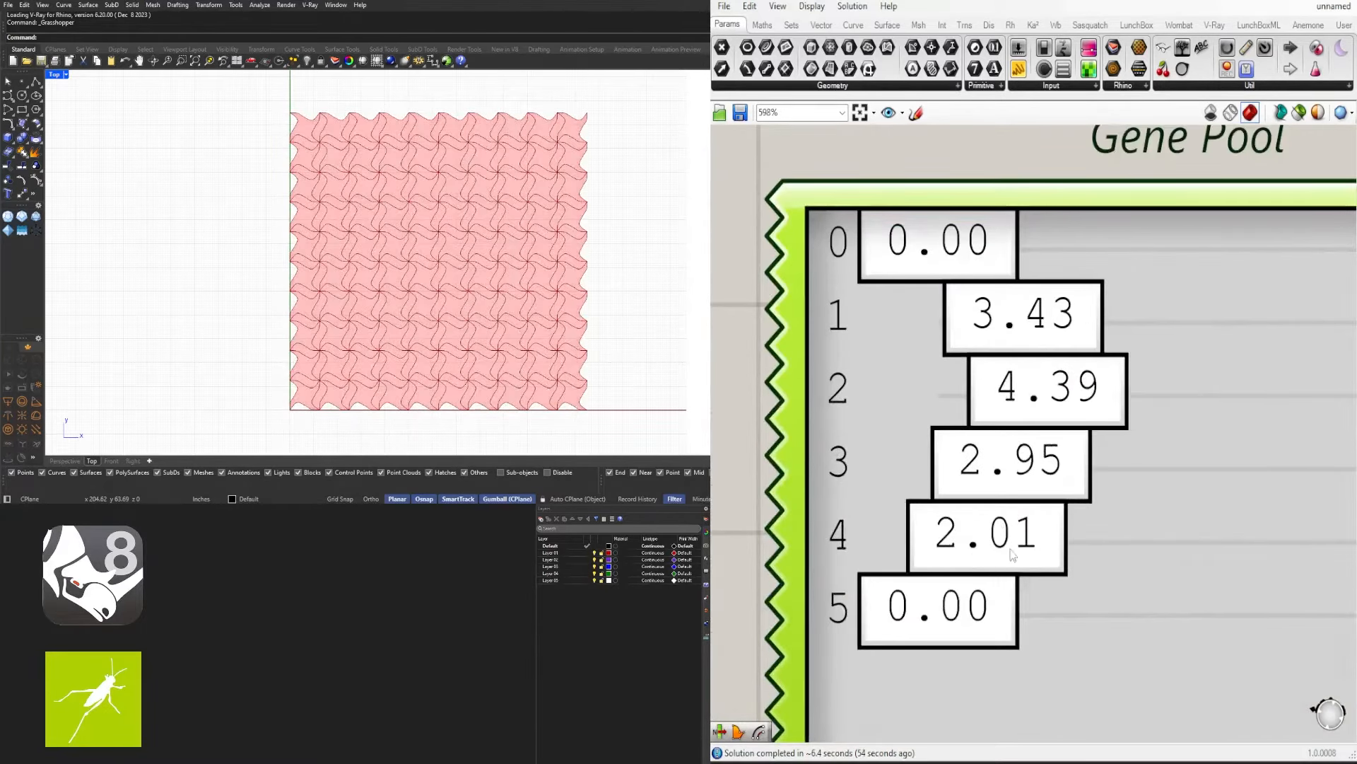
{"action": "scroll", "coordinate": [475, 307], "scroll_direction": "up", "scroll_amount": 5}
{"action": "scroll", "coordinate": [481, 300], "scroll_direction": "down", "scroll_amount": 7}
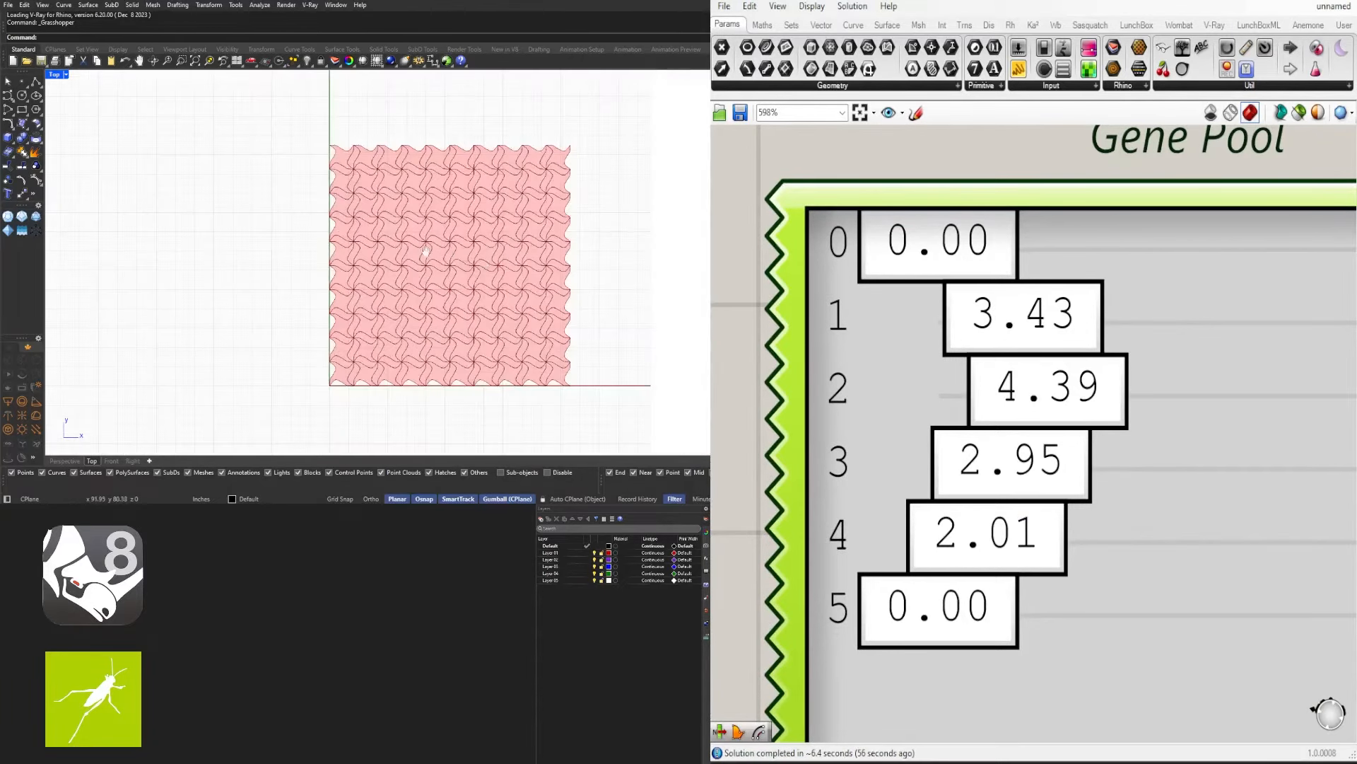
{"action": "right_click_drag", "start_coordinate": [488, 297], "coordinate": [392, 287]}
Raise gene 3 in the Gene Pool to 4.16 and inspect the resulting tile curves
{"action": "mouse_move", "coordinate": [1019, 461]}
{"action": "left_mouse_down"}
{"action": "mouse_move", "coordinate": [1053, 463]}
{"action": "mouse_move", "coordinate": [1033, 460]}
{"action": "left_mouse_up"}
{"action": "scroll", "coordinate": [359, 269], "scroll_direction": "up", "scroll_amount": 5}
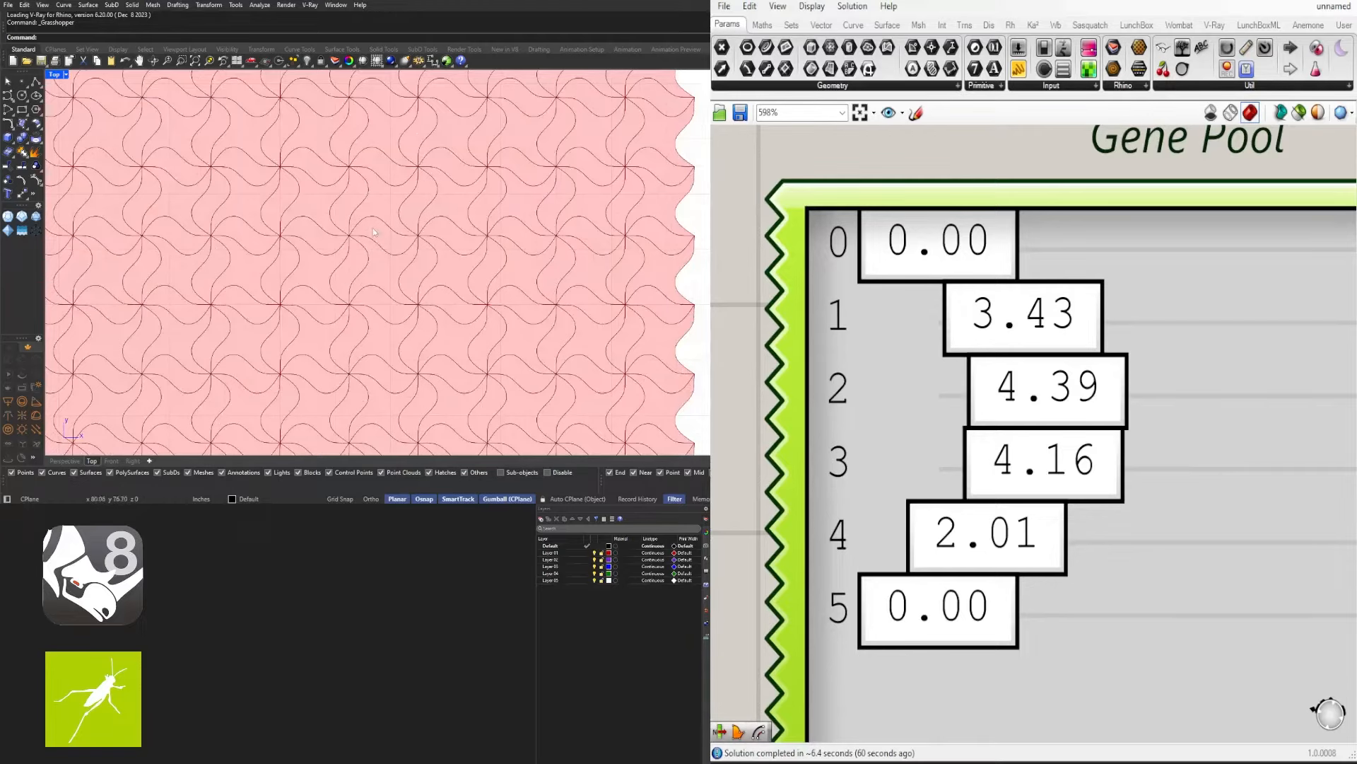
{"action": "scroll", "coordinate": [373, 269], "scroll_direction": "down", "scroll_amount": 5}
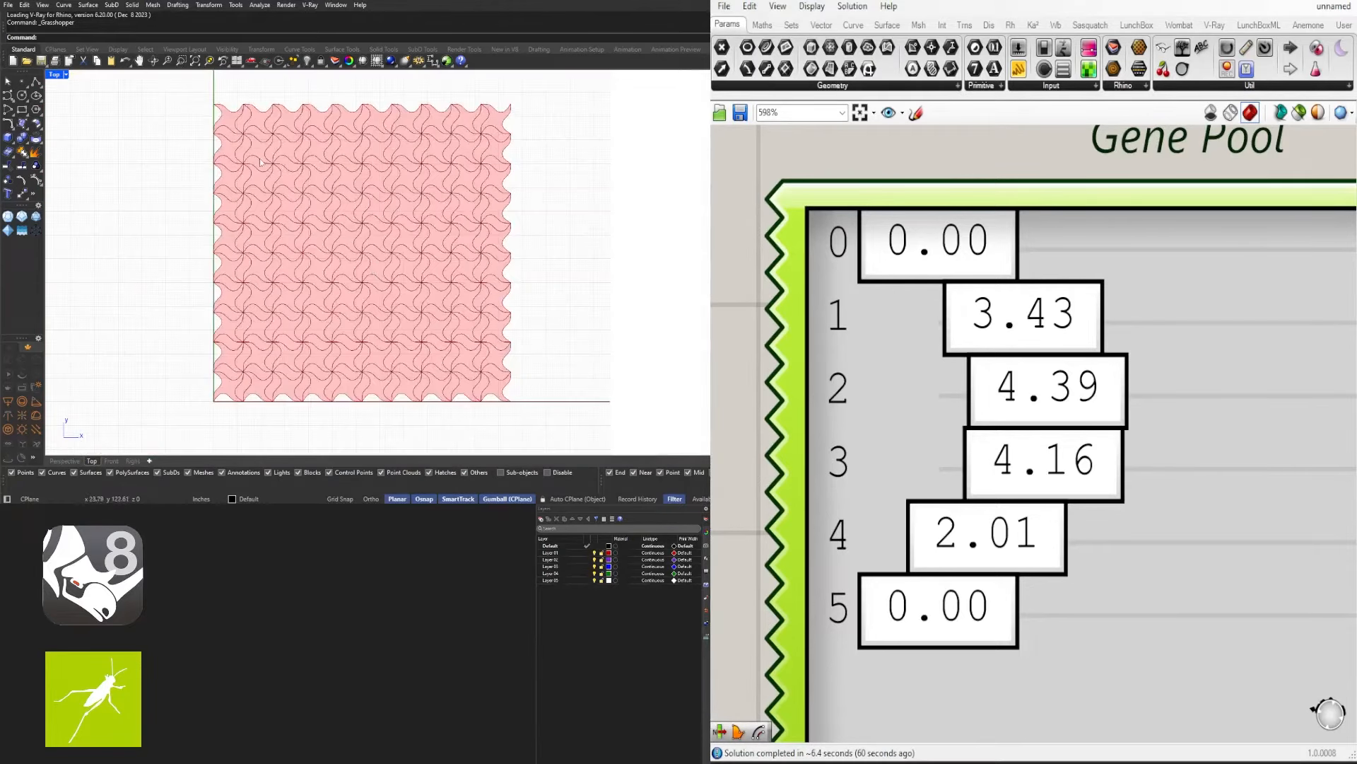
{"action": "scroll", "coordinate": [1003, 394], "scroll_direction": "down", "scroll_amount": 8}
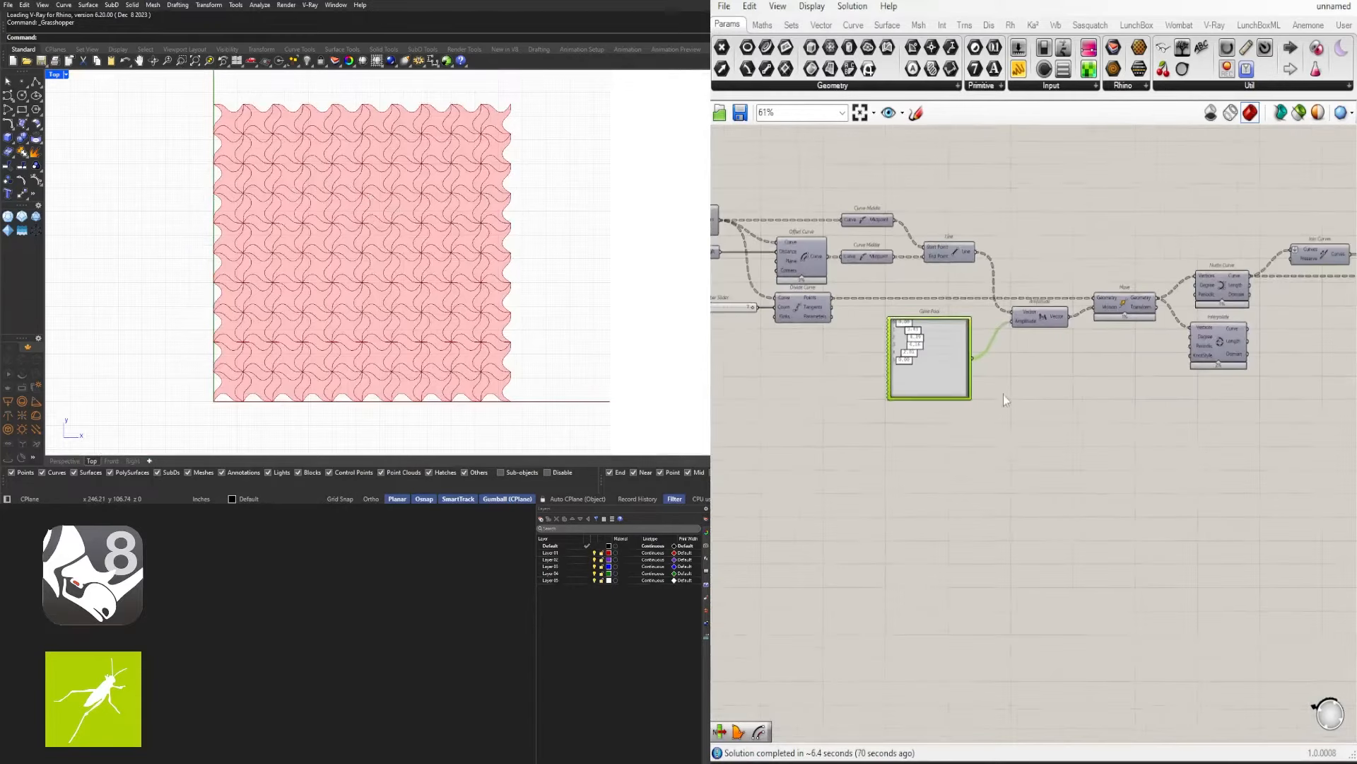
Examine the Surface Split component at the end of the definition and its Fragments output
{"action": "right_click_drag", "start_coordinate": [1187, 447], "coordinate": [1034, 415]}
{"action": "scroll", "coordinate": [1035, 416], "scroll_direction": "down", "scroll_amount": 3}
{"action": "left_click_drag", "start_coordinate": [1263, 455], "coordinate": [1014, 399]}
{"action": "scroll", "coordinate": [999, 379], "scroll_direction": "up", "scroll_amount": 4}
{"action": "left_click", "coordinate": [1017, 345]}
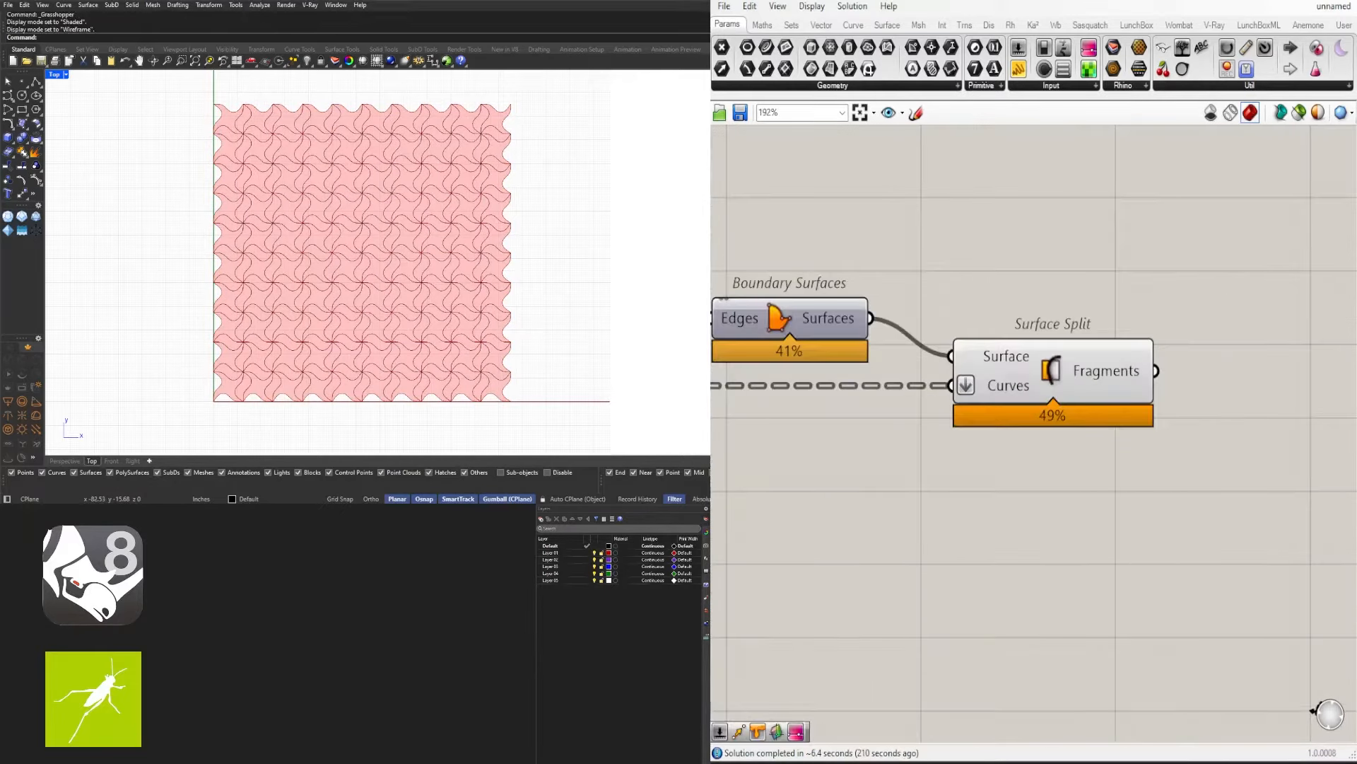
{"action": "scroll", "coordinate": [1075, 373], "scroll_direction": "down", "scroll_amount": 2}
{"action": "right_click_drag", "start_coordinate": [1074, 374], "coordinate": [1004, 374]}
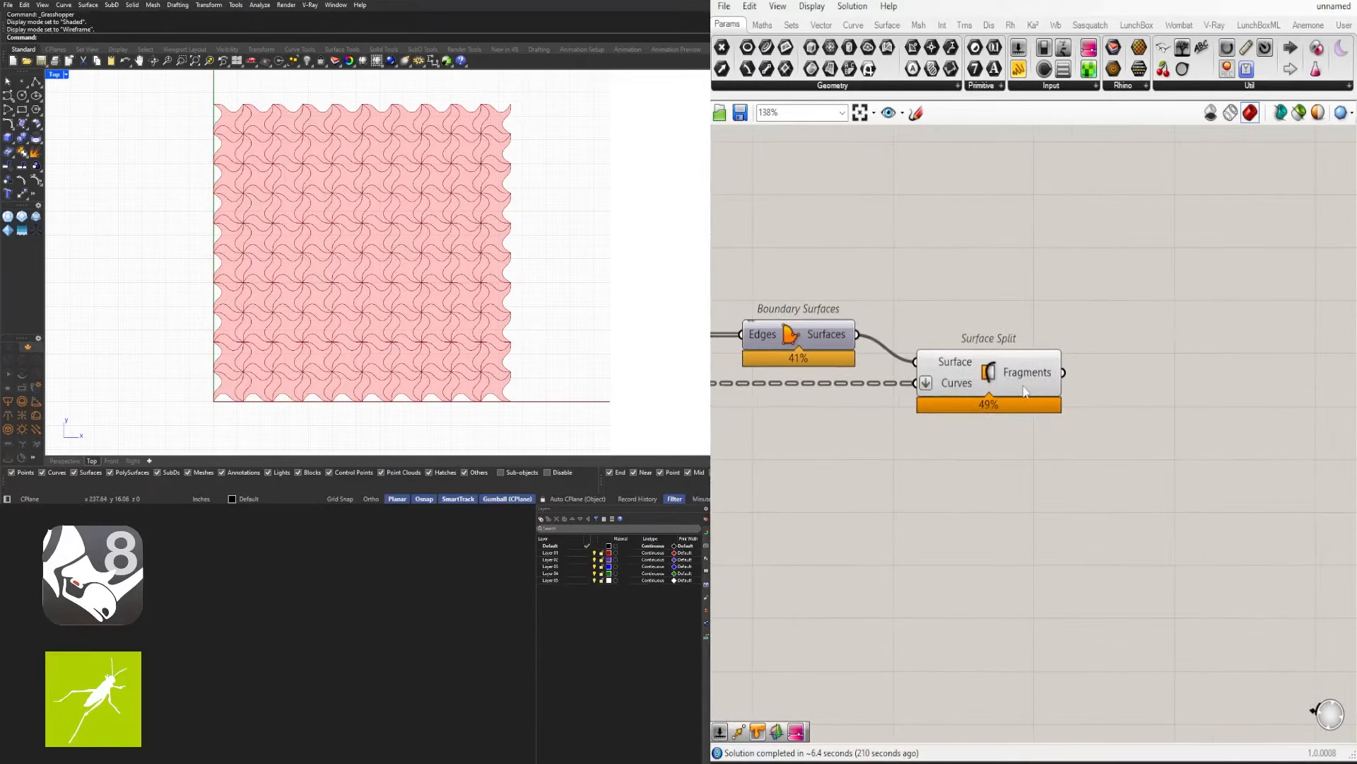
{"action": "left_click", "coordinate": [1031, 375]}
{"action": "left_click", "coordinate": [1026, 313]}
{"action": "left_click", "coordinate": [1029, 373]}
{"action": "left_click", "coordinate": [1027, 313]}
Switch the Top viewport to Shaded display and select Surface Split to highlight its fragments in the pattern
{"action": "left_click", "coordinate": [53, 74]}
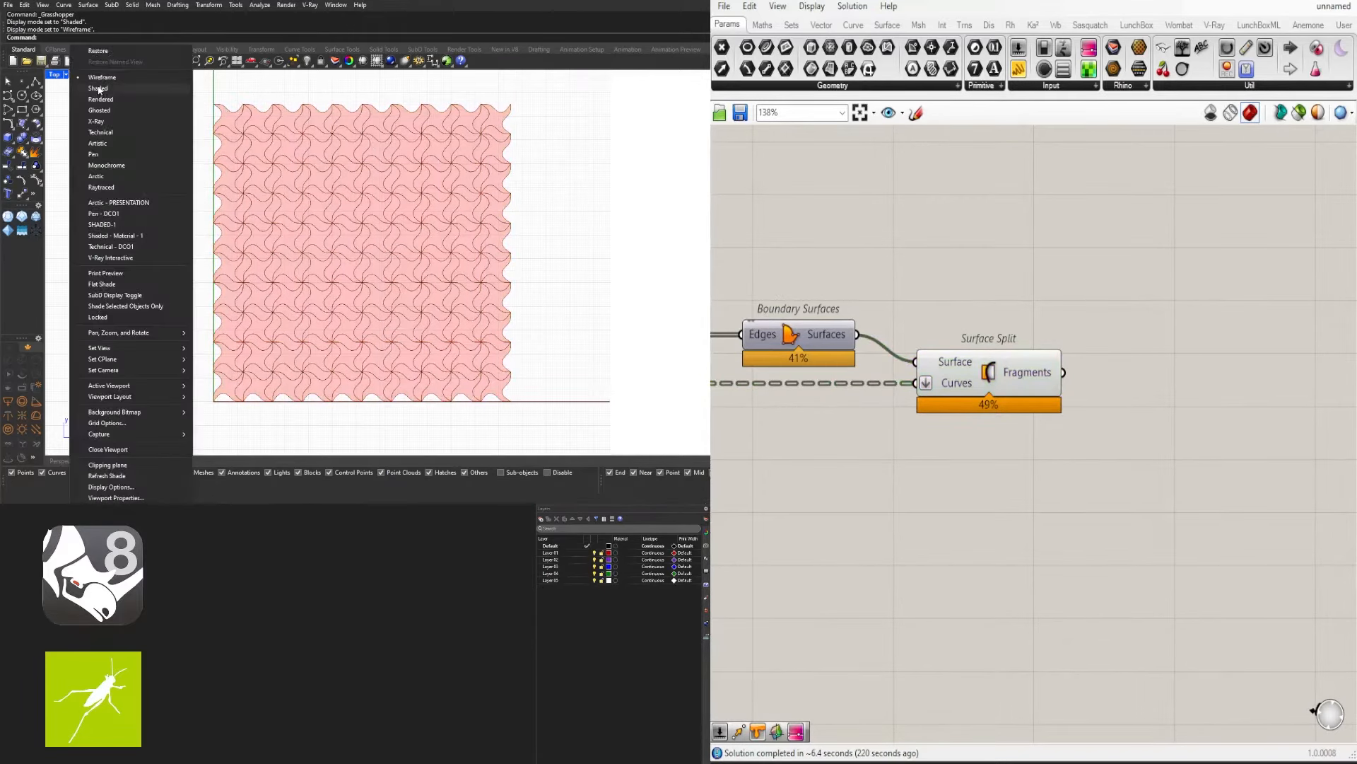
{"action": "left_click", "coordinate": [106, 94]}
{"action": "left_click", "coordinate": [1011, 361]}
{"action": "left_click", "coordinate": [1086, 406]}
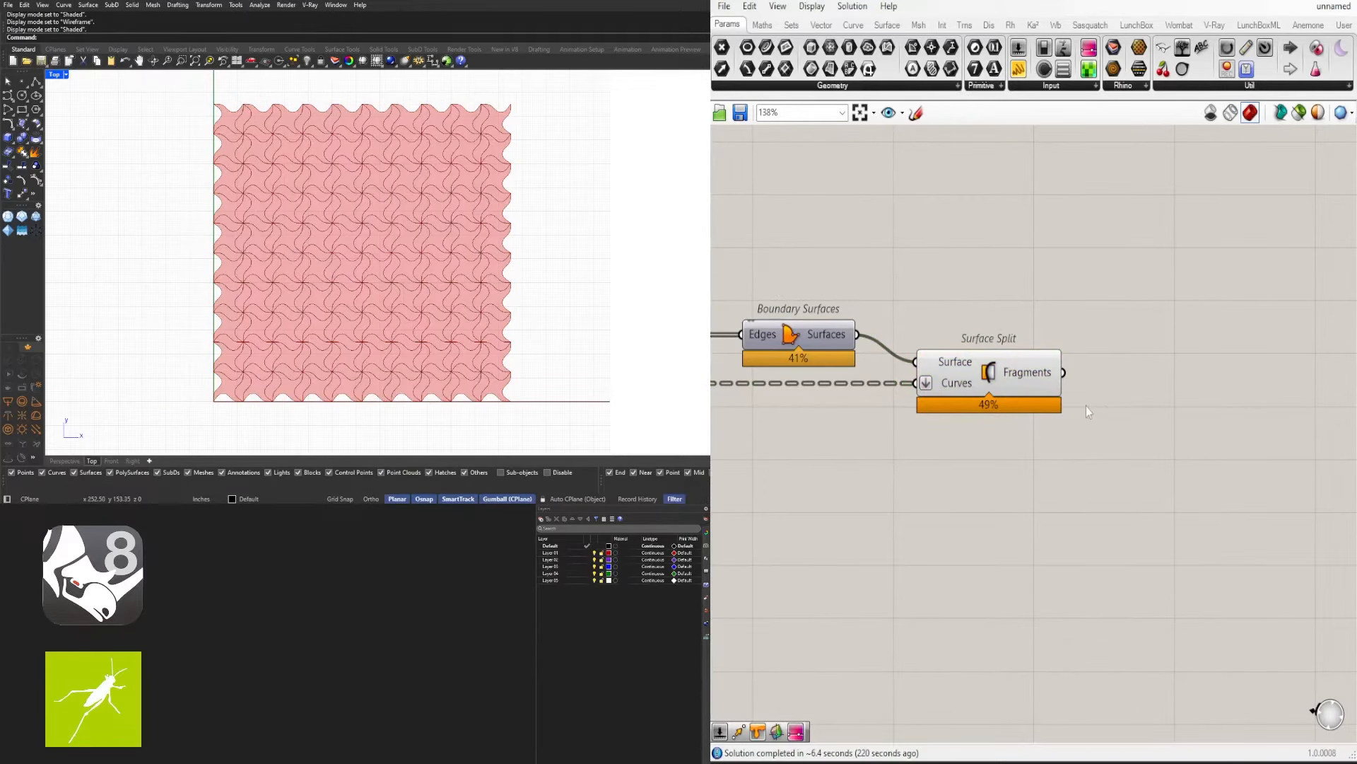
{"action": "left_click", "coordinate": [1049, 406]}
{"action": "right_click_drag", "start_coordinate": [1048, 406], "coordinate": [946, 402]}
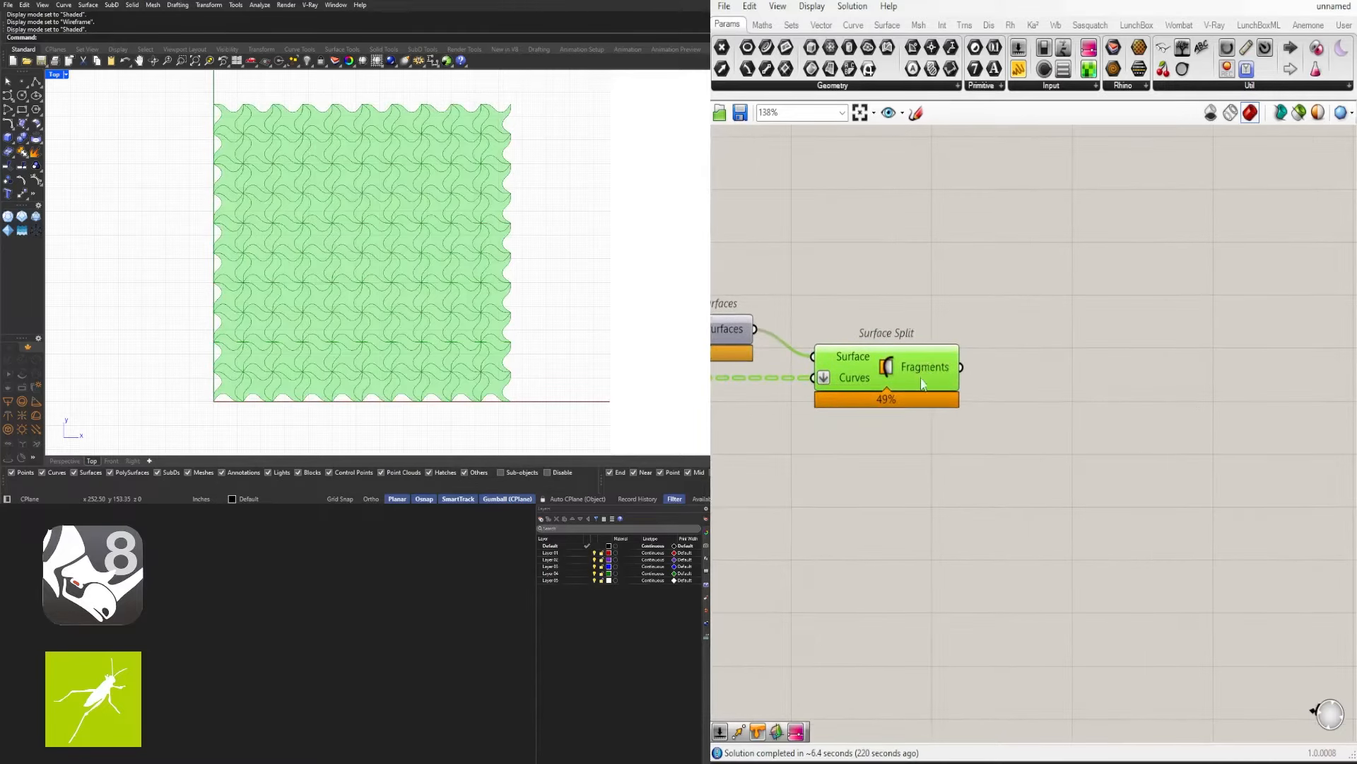
Add an Area component, feed its Geometry from Surface Split's Fragments, and inspect the centroid points on the tiles
{"action": "double_click", "coordinate": [1146, 428]}
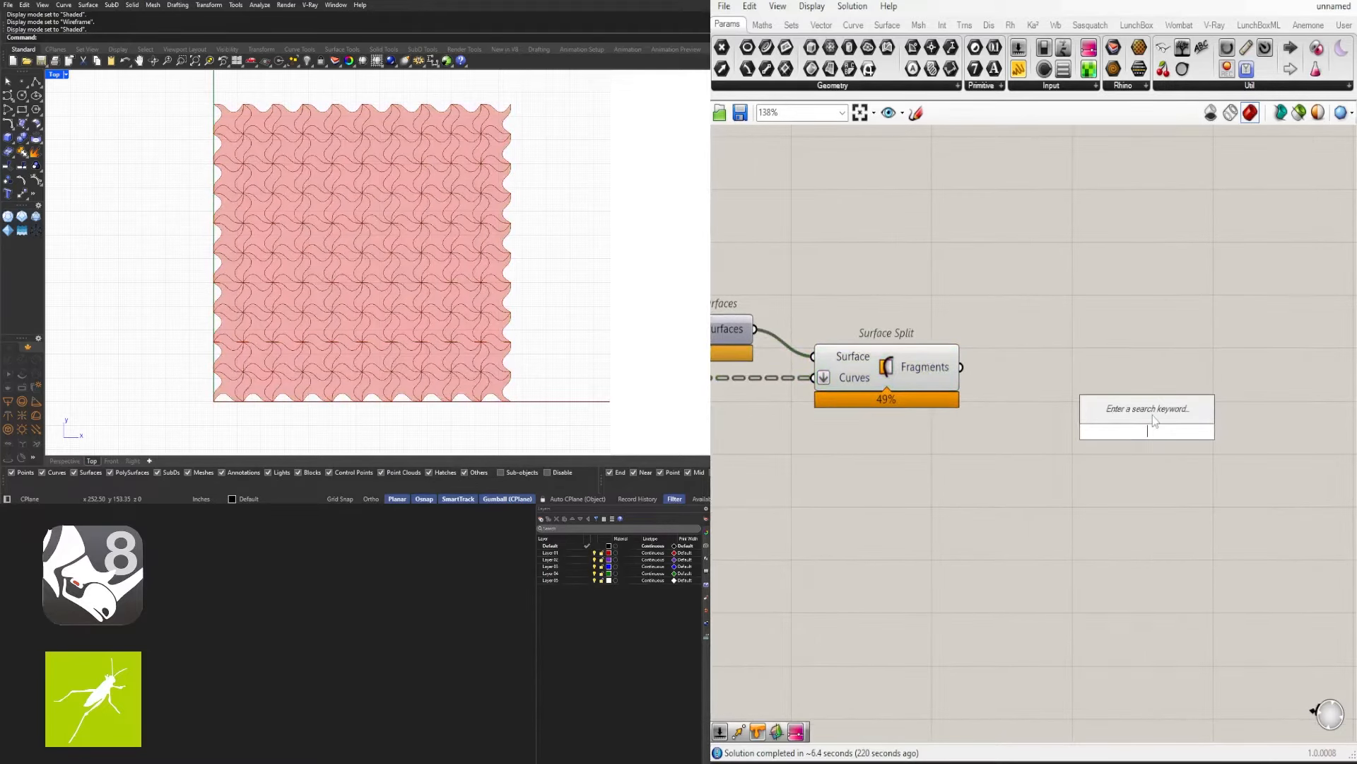
{"action": "type", "text": "AREA"}
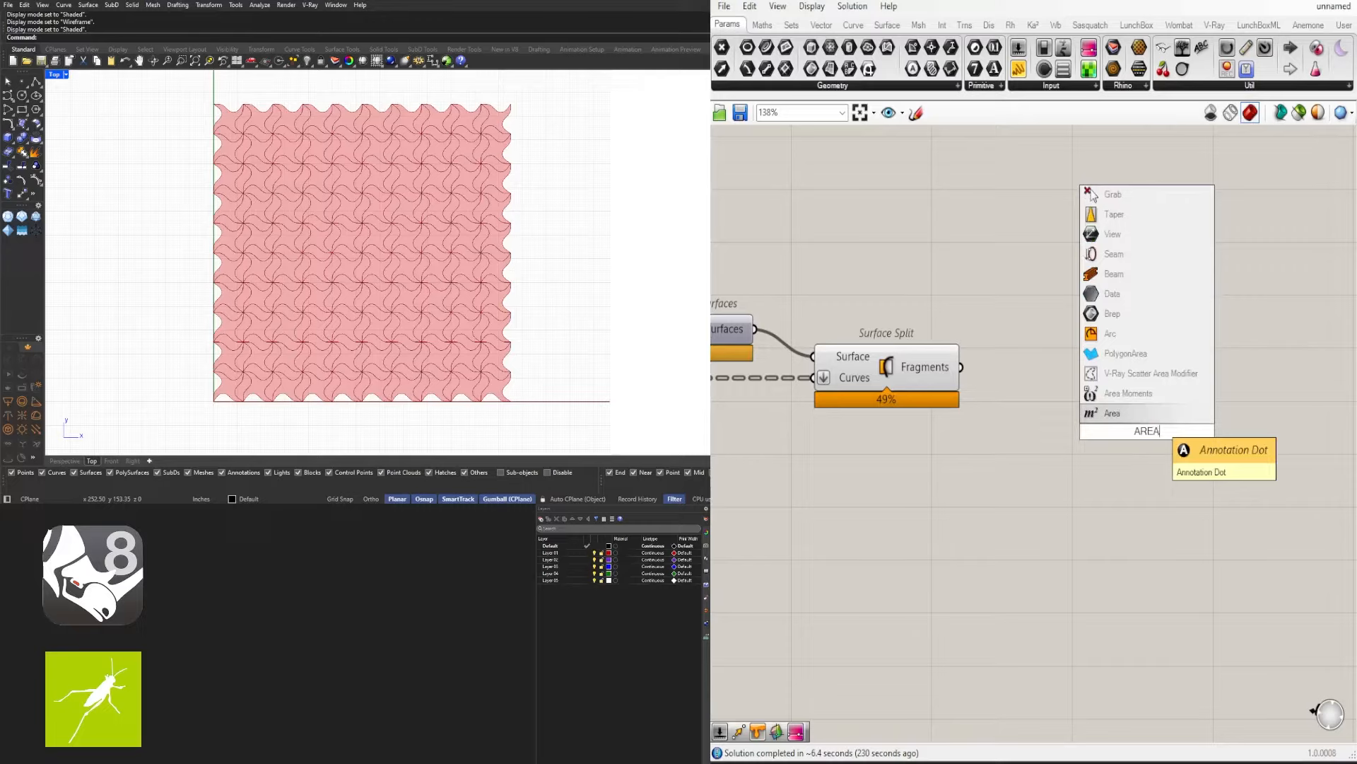
{"action": "left_click", "coordinate": [1124, 413]}
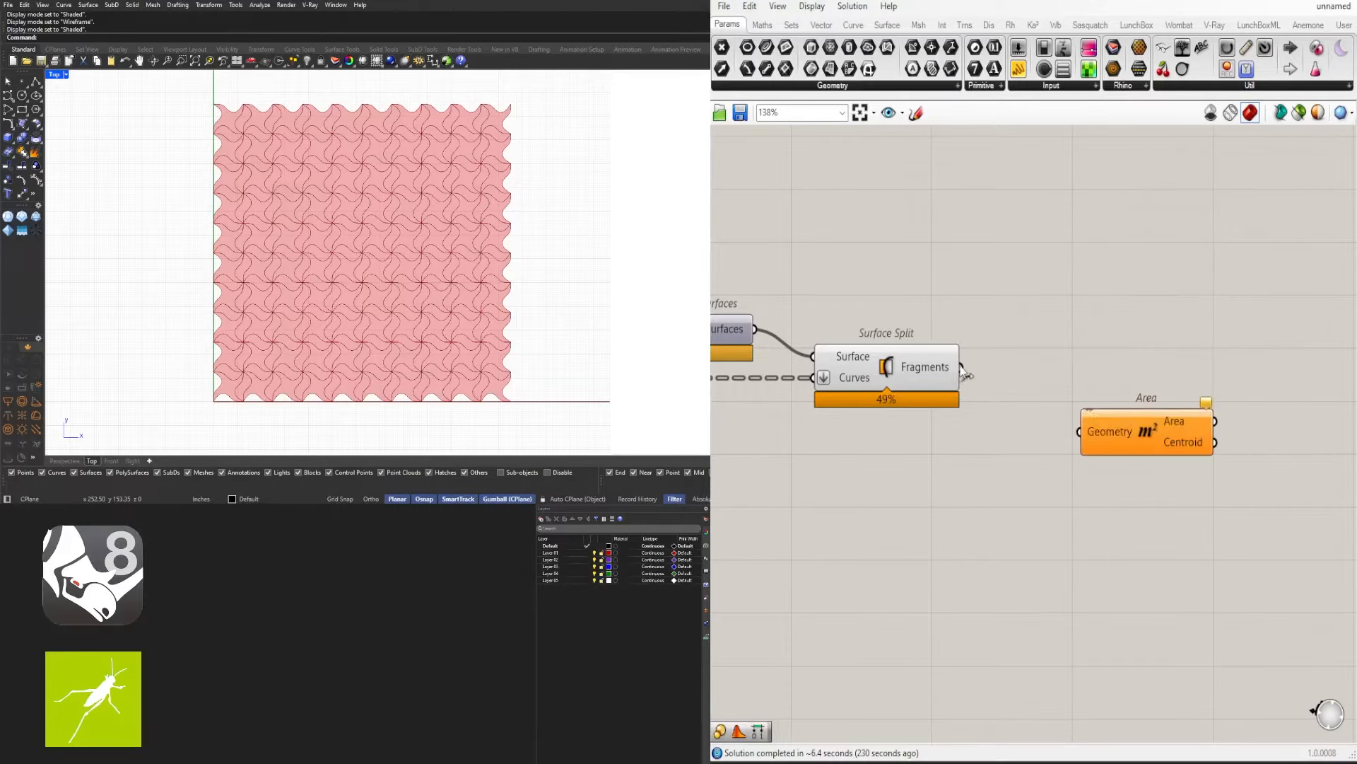
{"action": "left_click_drag", "start_coordinate": [961, 367], "coordinate": [1140, 290]}
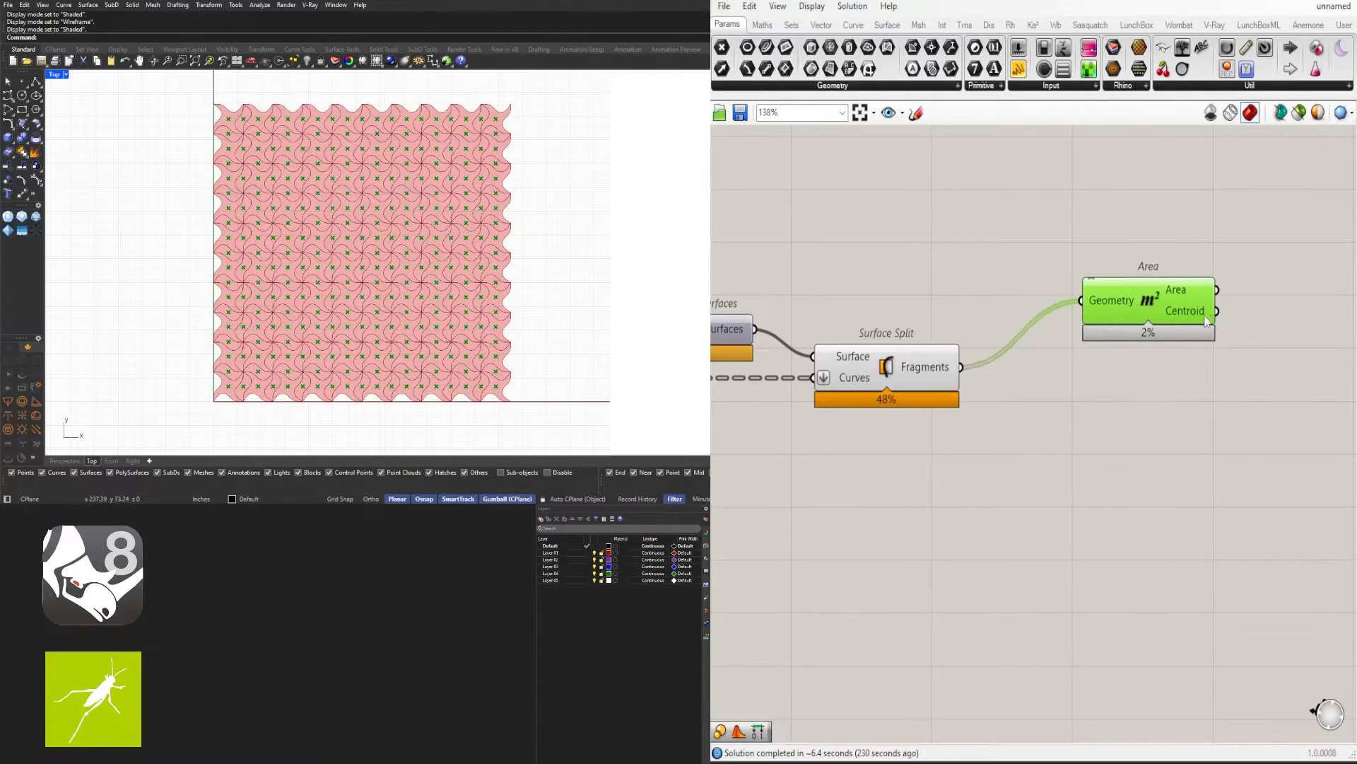
{"action": "right_click_drag", "start_coordinate": [1203, 315], "coordinate": [1024, 318]}
{"action": "scroll", "coordinate": [425, 246], "scroll_direction": "up", "scroll_amount": 5}
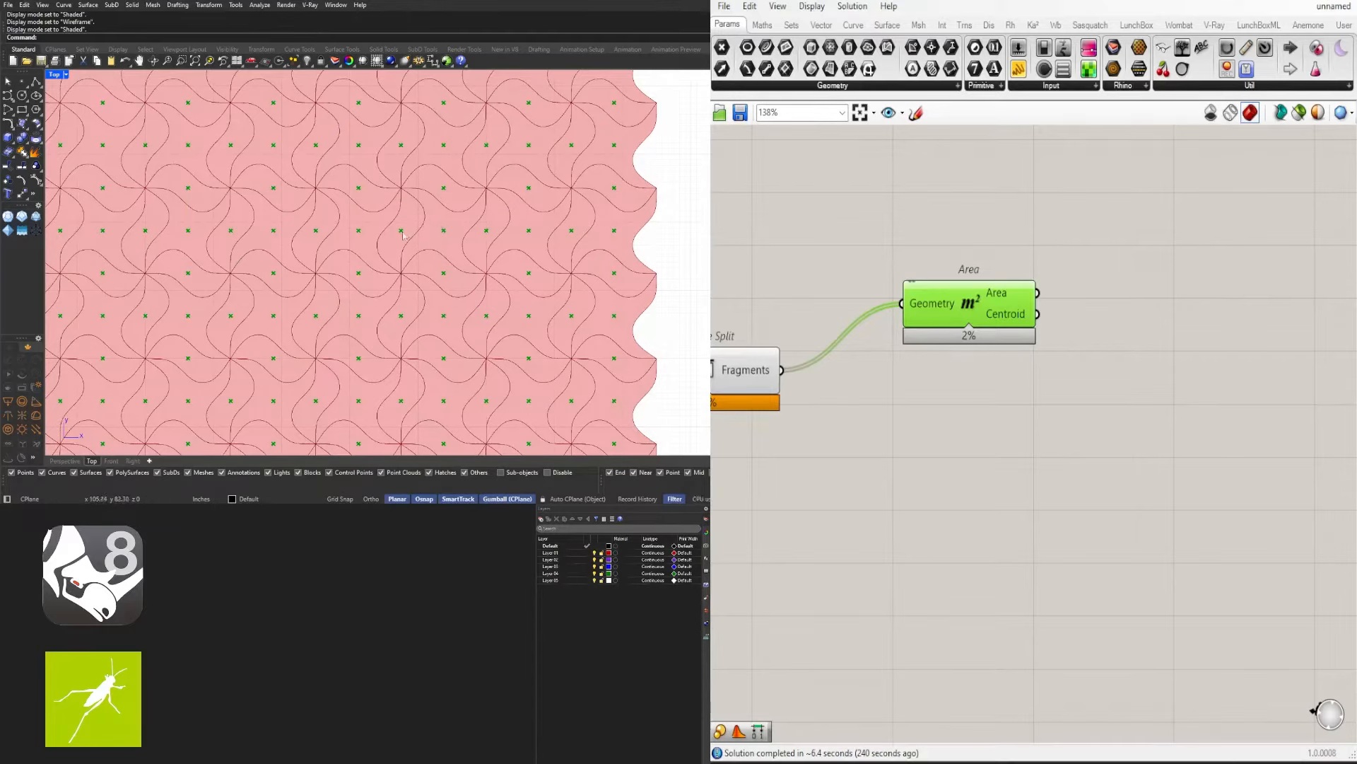
{"action": "left_click", "coordinate": [1278, 343]}
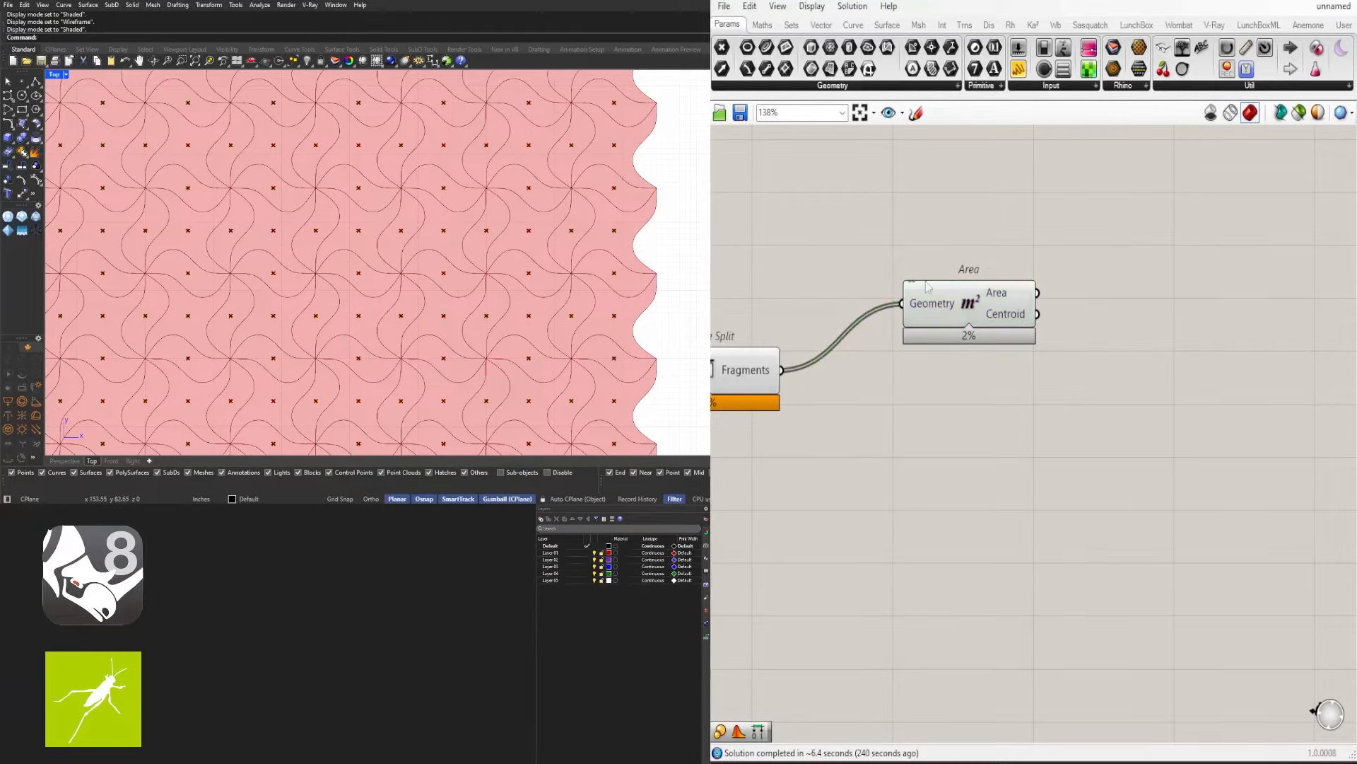
{"action": "right_click_drag", "start_coordinate": [1027, 291], "coordinate": [1015, 289]}
{"action": "left_click", "coordinate": [952, 309]}
{"action": "mouse_move", "coordinate": [1002, 294]}
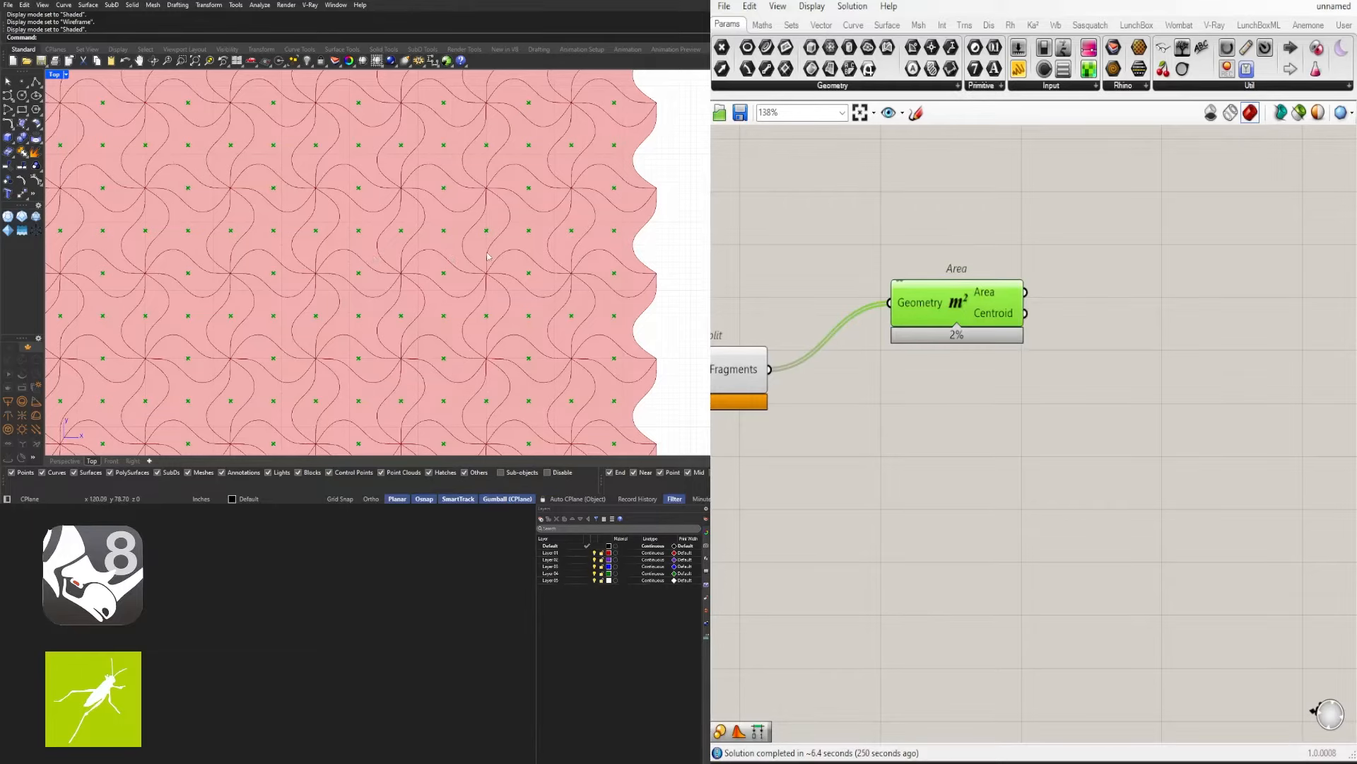
Add a Deconstruct Domain component beside Area and feed its Domain input from the Area output
{"action": "right_click_drag", "start_coordinate": [1086, 353], "coordinate": [912, 341]}
{"action": "double_click", "coordinate": [1034, 315]}
{"action": "type", "text": "DEC"}
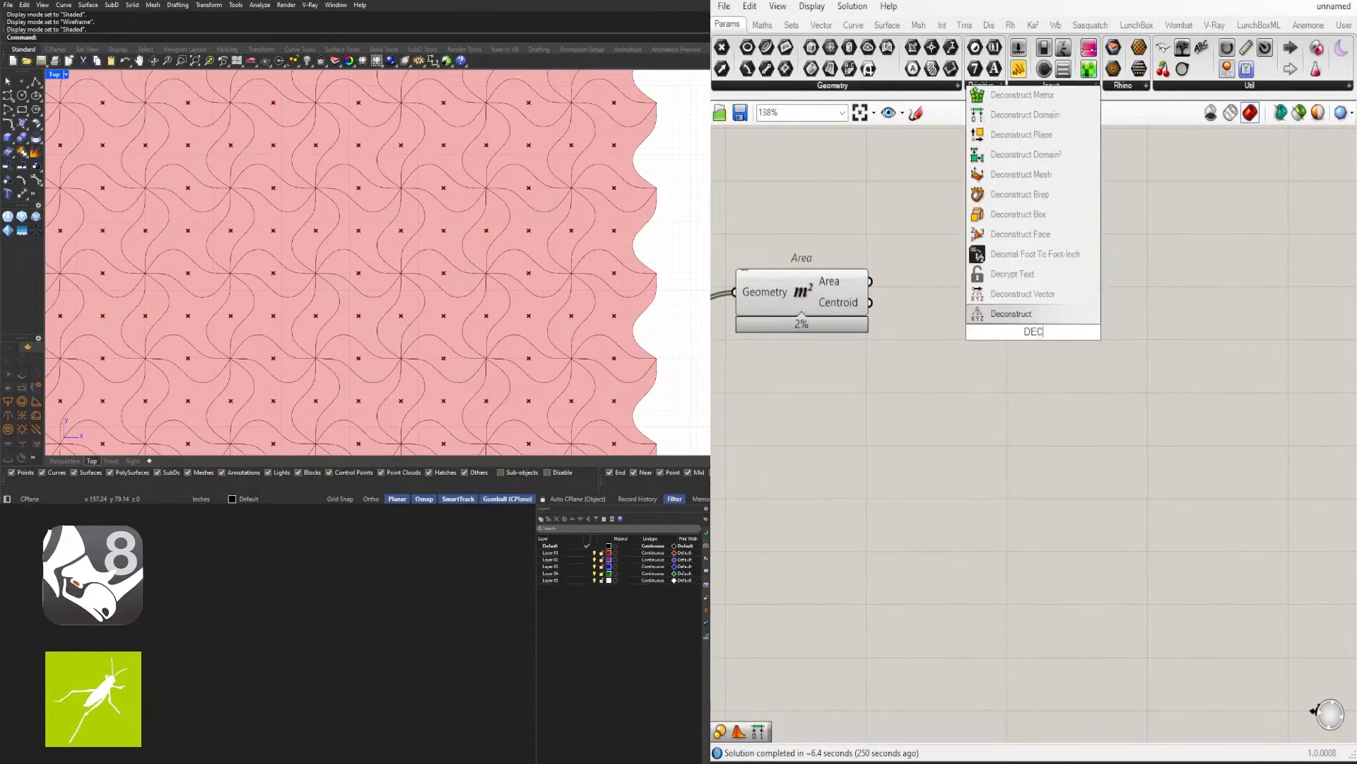
{"action": "left_click", "coordinate": [1049, 117]}
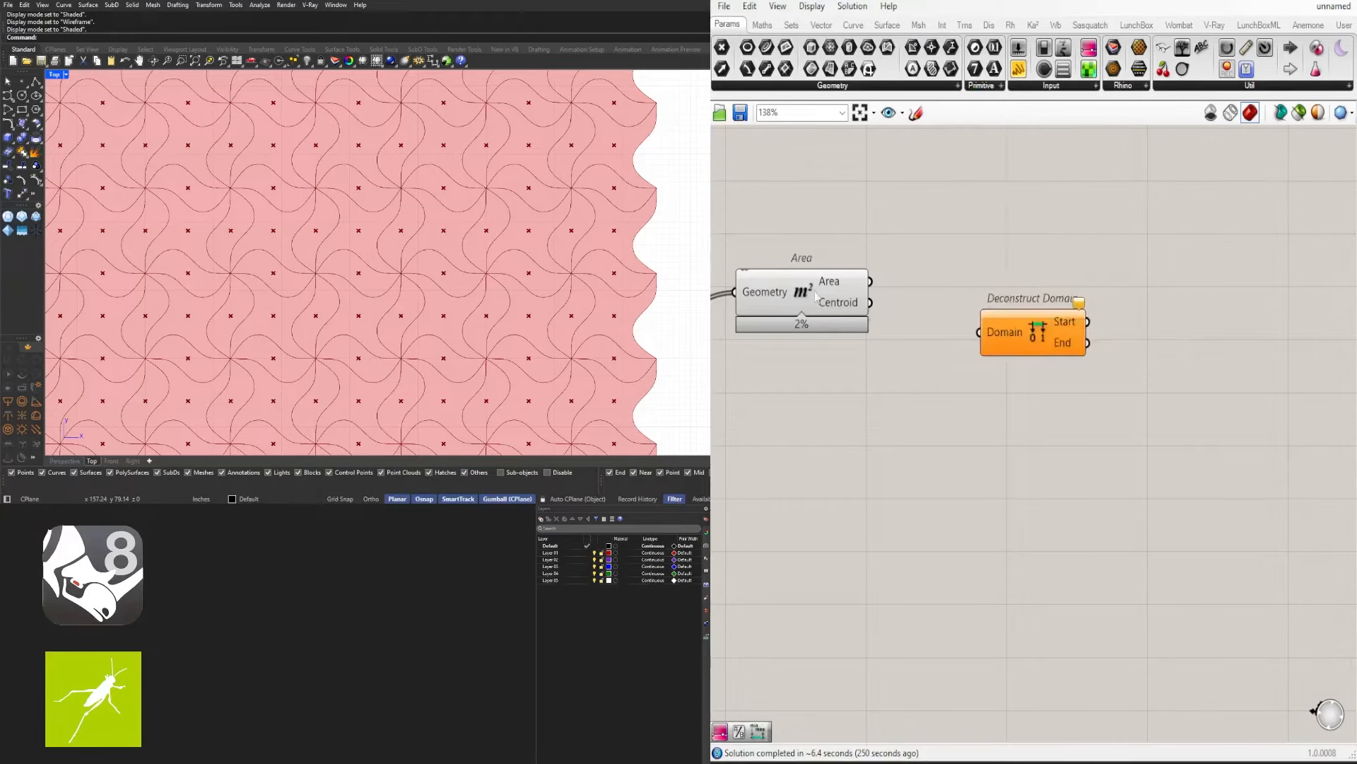
{"action": "left_click_drag", "start_coordinate": [870, 280], "coordinate": [975, 282]}
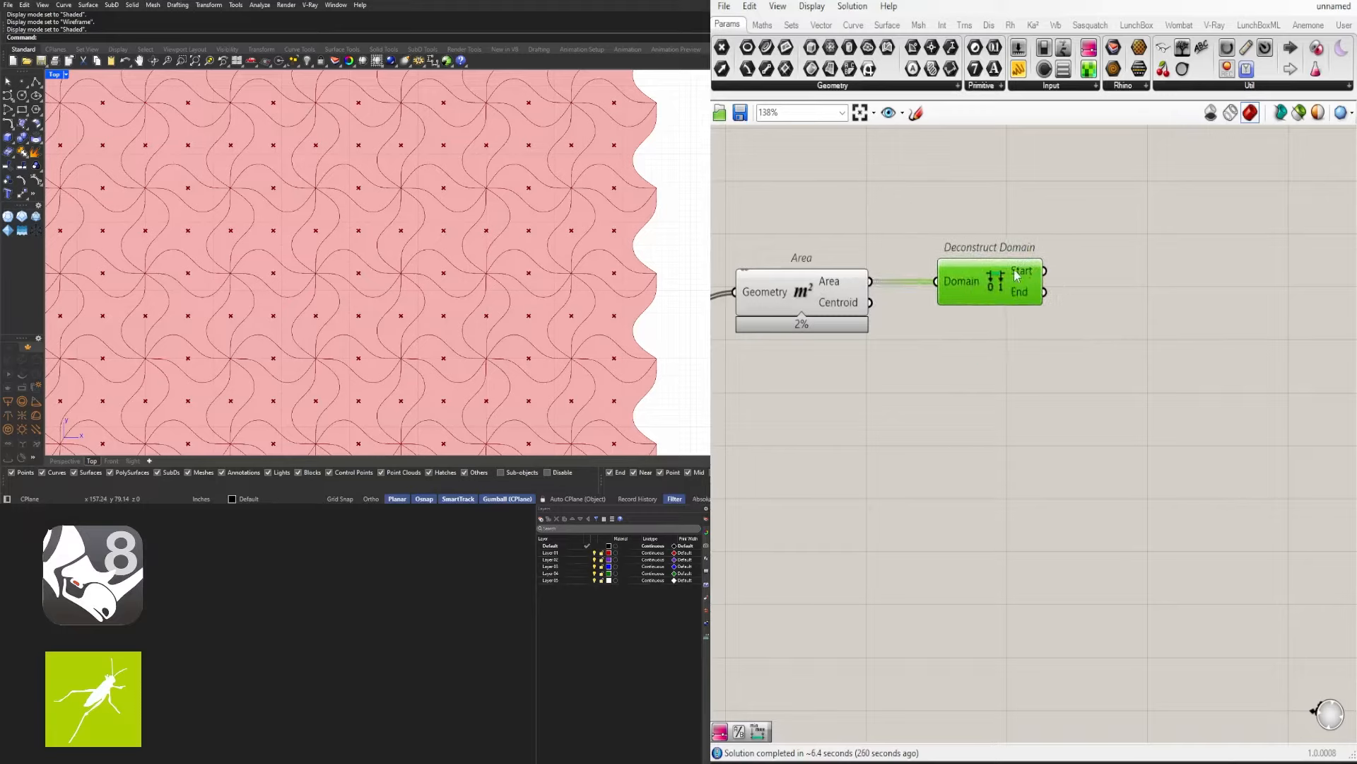
{"action": "mouse_move", "coordinate": [1023, 274]}
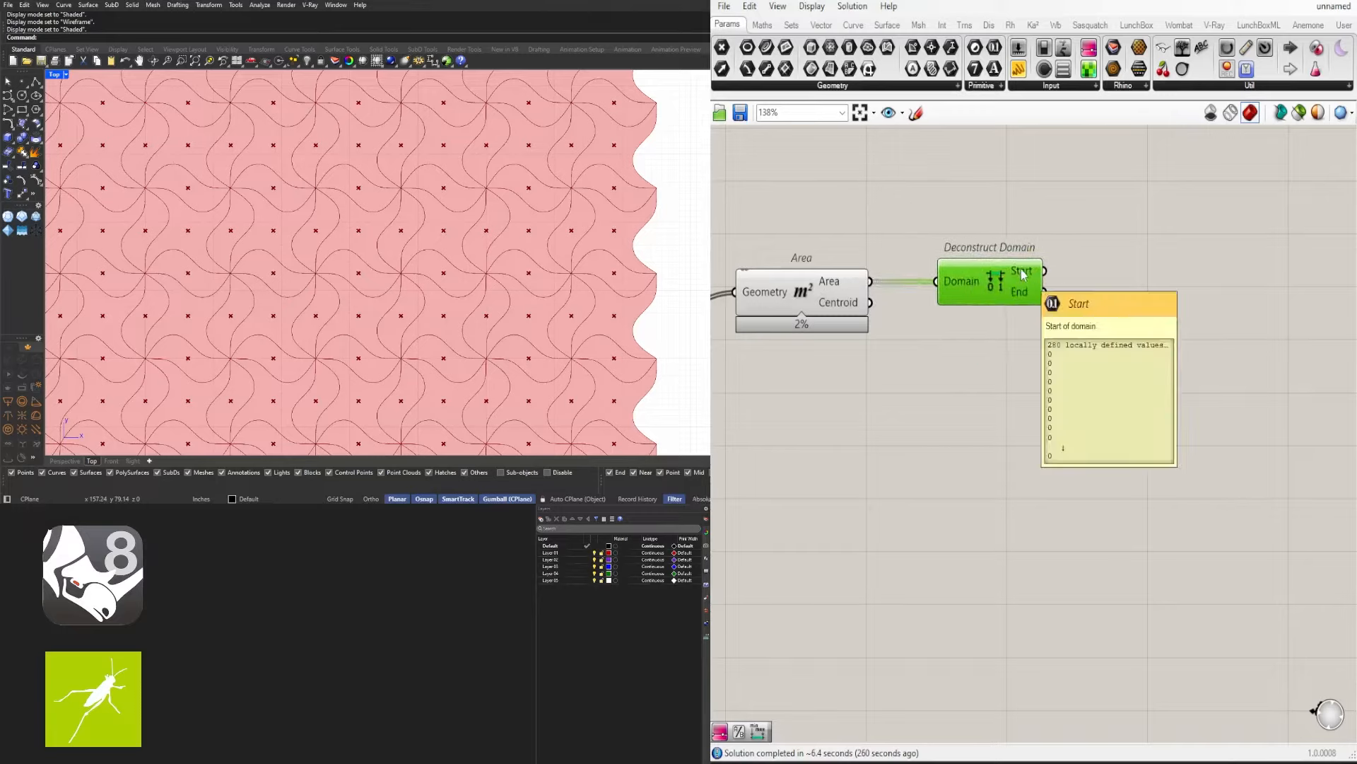
{"action": "left_click_drag", "start_coordinate": [991, 283], "coordinate": [962, 282]}
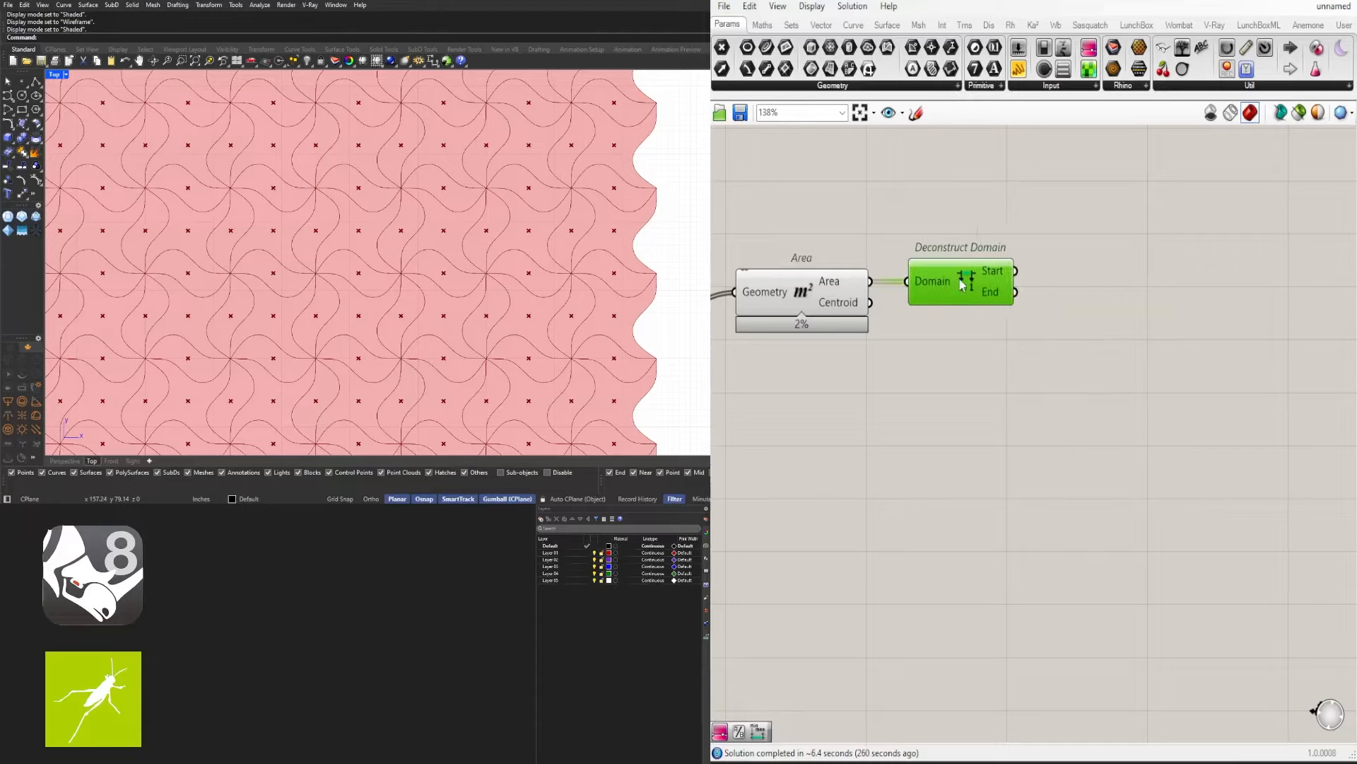
Add a Gradient component beyond Deconstruct Domain and apply the full-spectrum rainbow preset to it
{"action": "double_click", "coordinate": [1143, 288]}
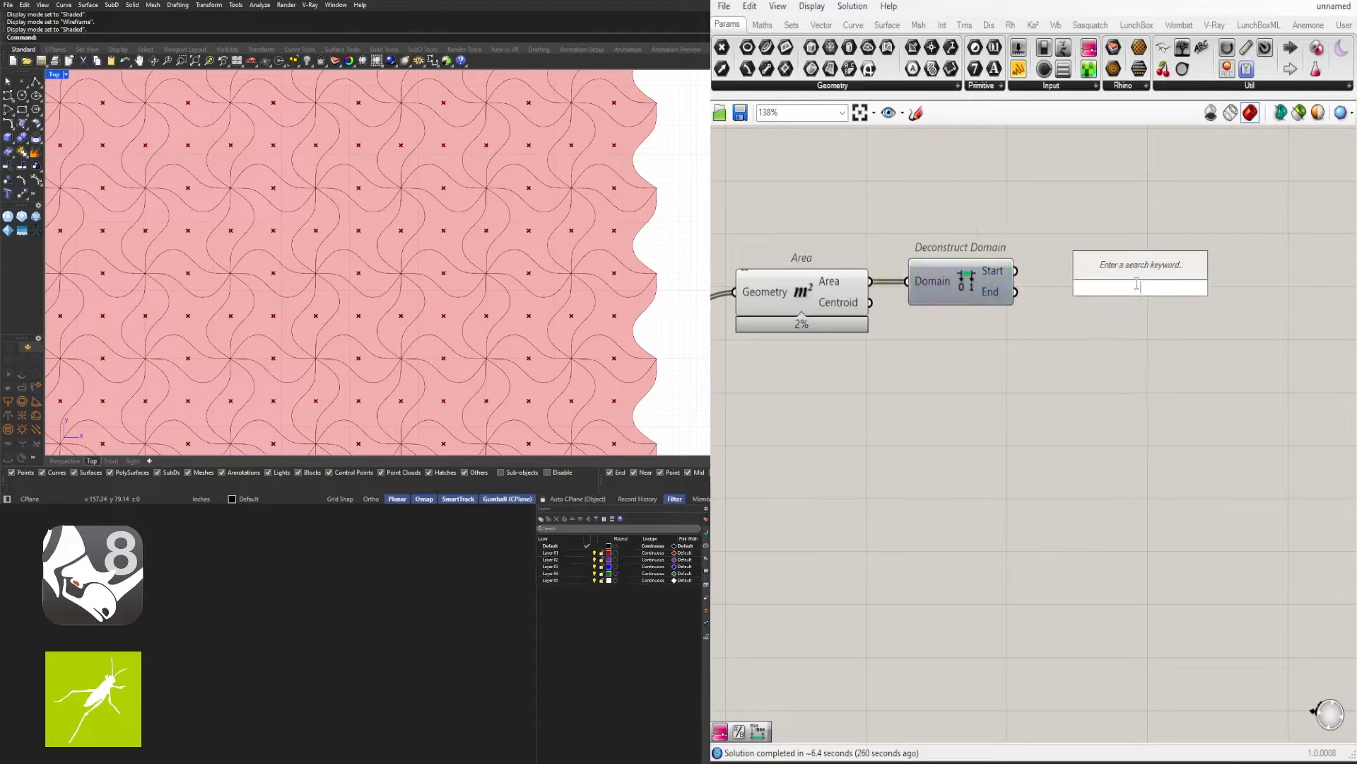
{"action": "type", "text": "GRAD"}
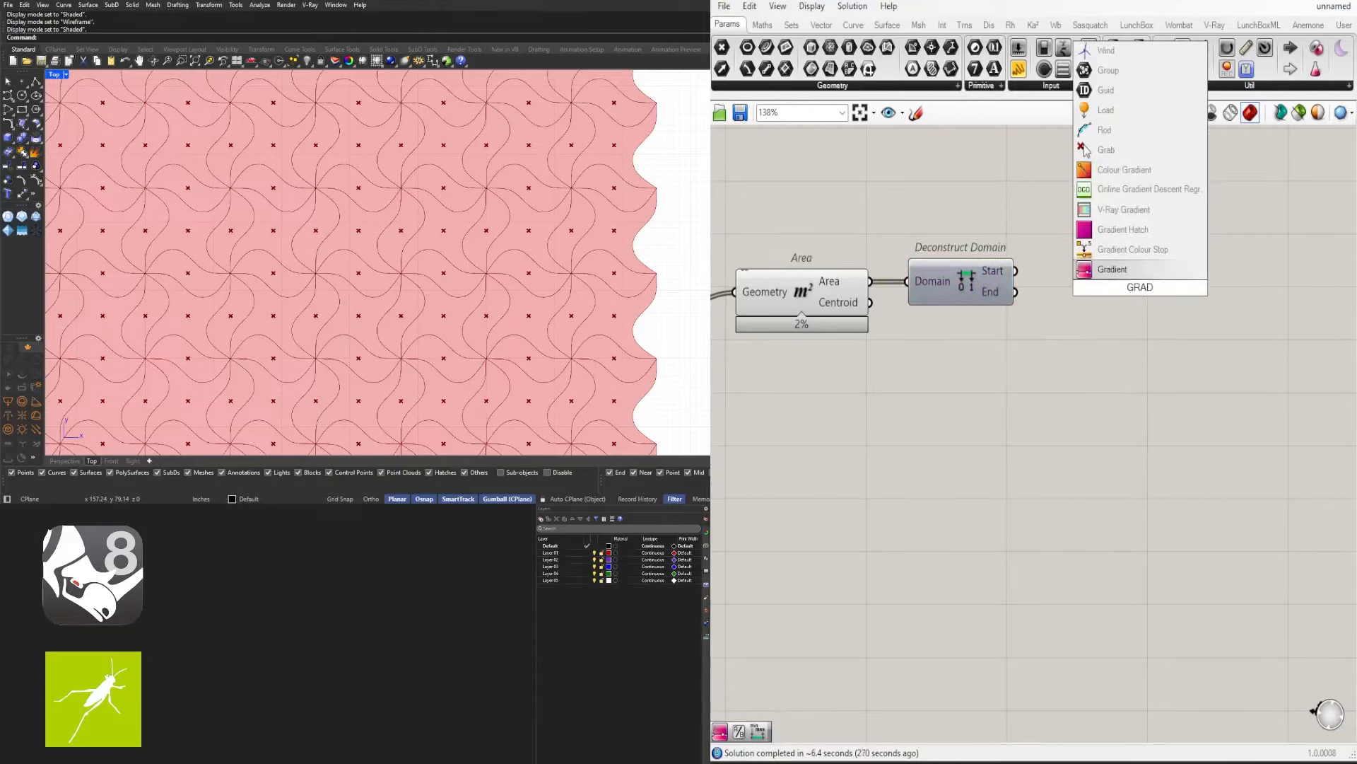
{"action": "left_click", "coordinate": [1143, 270]}
{"action": "scroll", "coordinate": [1012, 338], "scroll_direction": "down", "scroll_amount": 2}
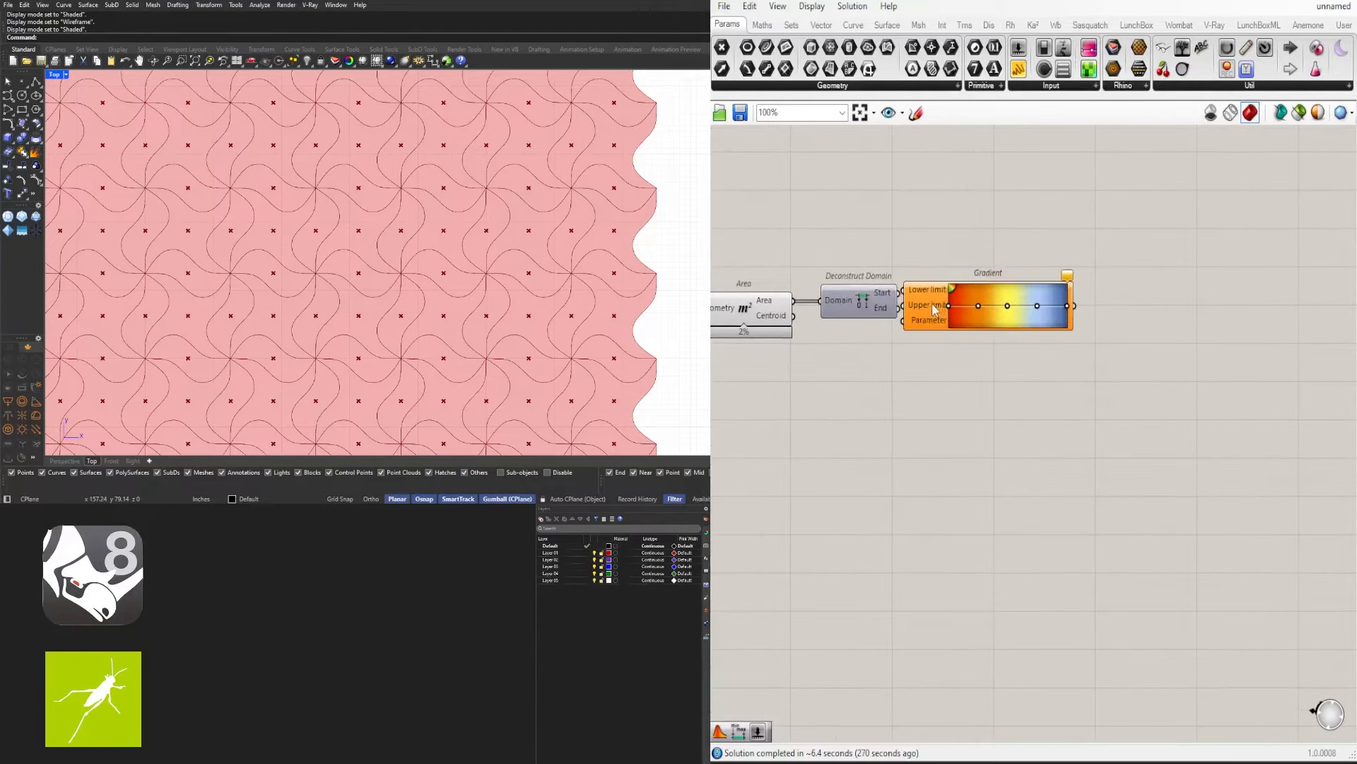
{"action": "left_click_drag", "start_coordinate": [931, 304], "coordinate": [1022, 300]}
{"action": "right_click", "coordinate": [1067, 319]}
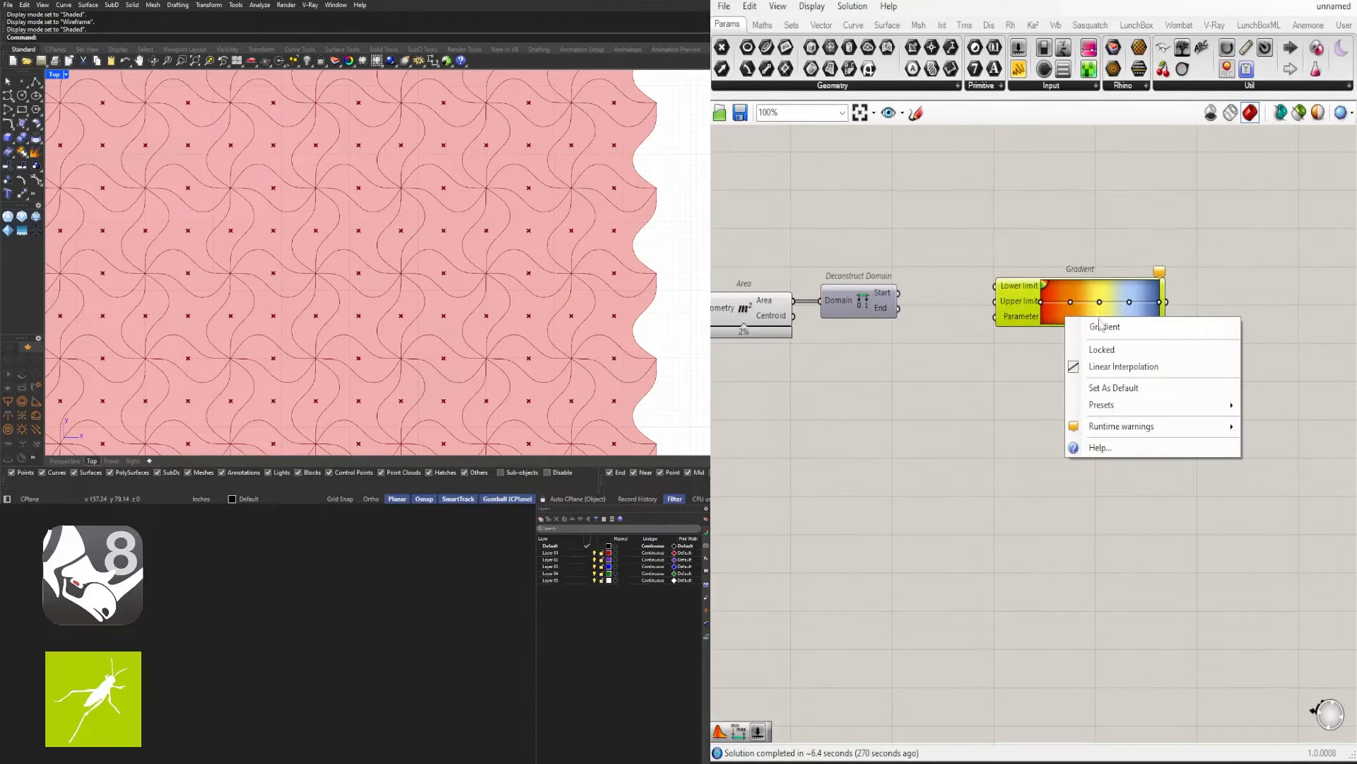
{"action": "mouse_move", "coordinate": [1143, 411]}
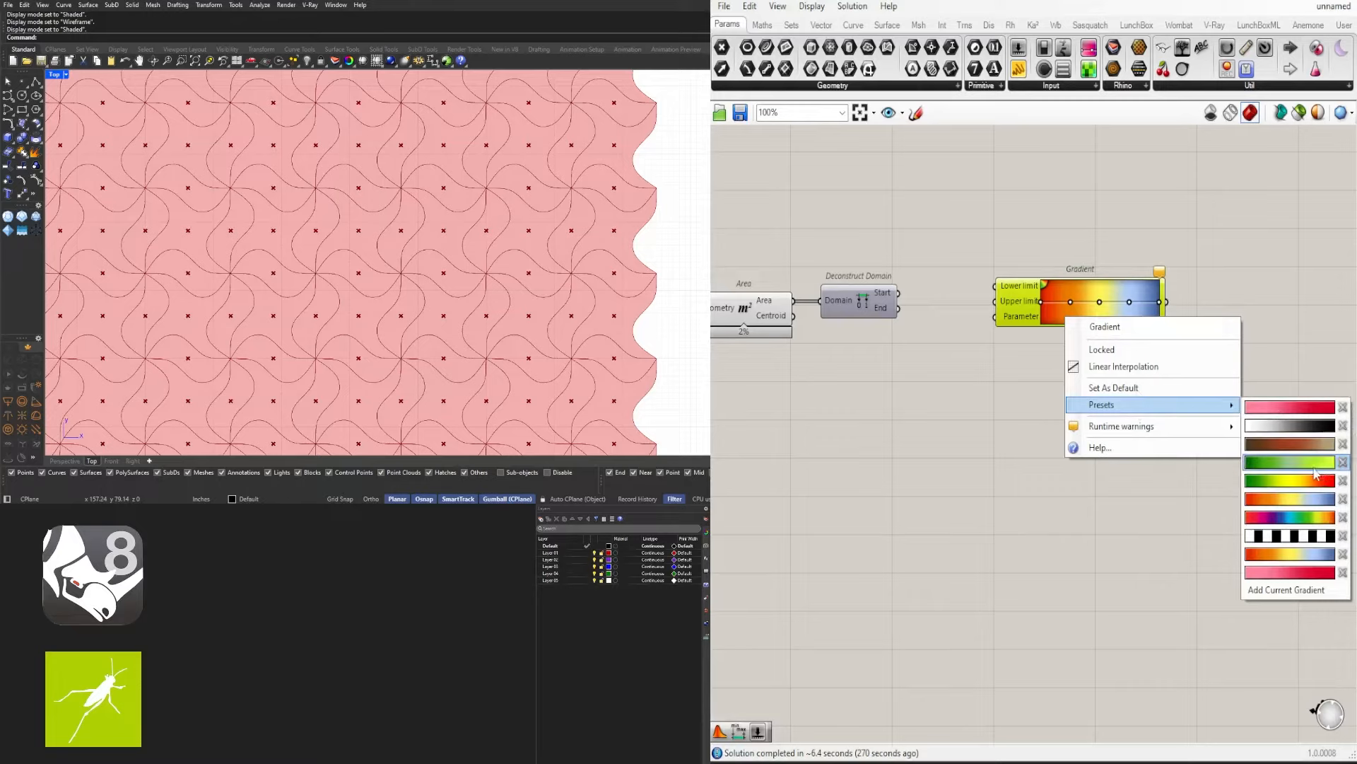
{"action": "left_click", "coordinate": [1307, 518]}
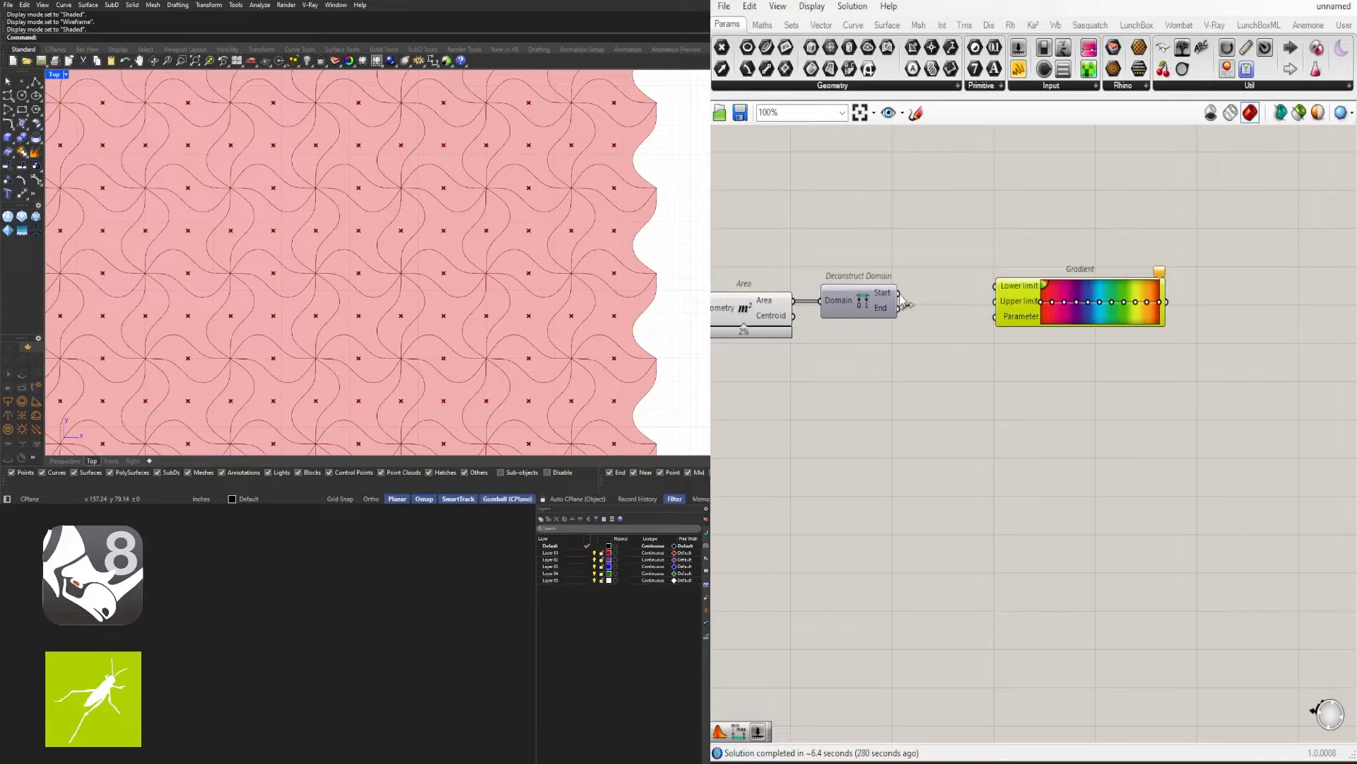
Connect Deconstruct Domain's Start and End to the Gradient's Lower limit and Upper limit, and space the components farther apart
{"action": "left_click_drag", "start_coordinate": [899, 293], "coordinate": [1012, 308]}
{"action": "left_click_drag", "start_coordinate": [899, 308], "coordinate": [945, 309]}
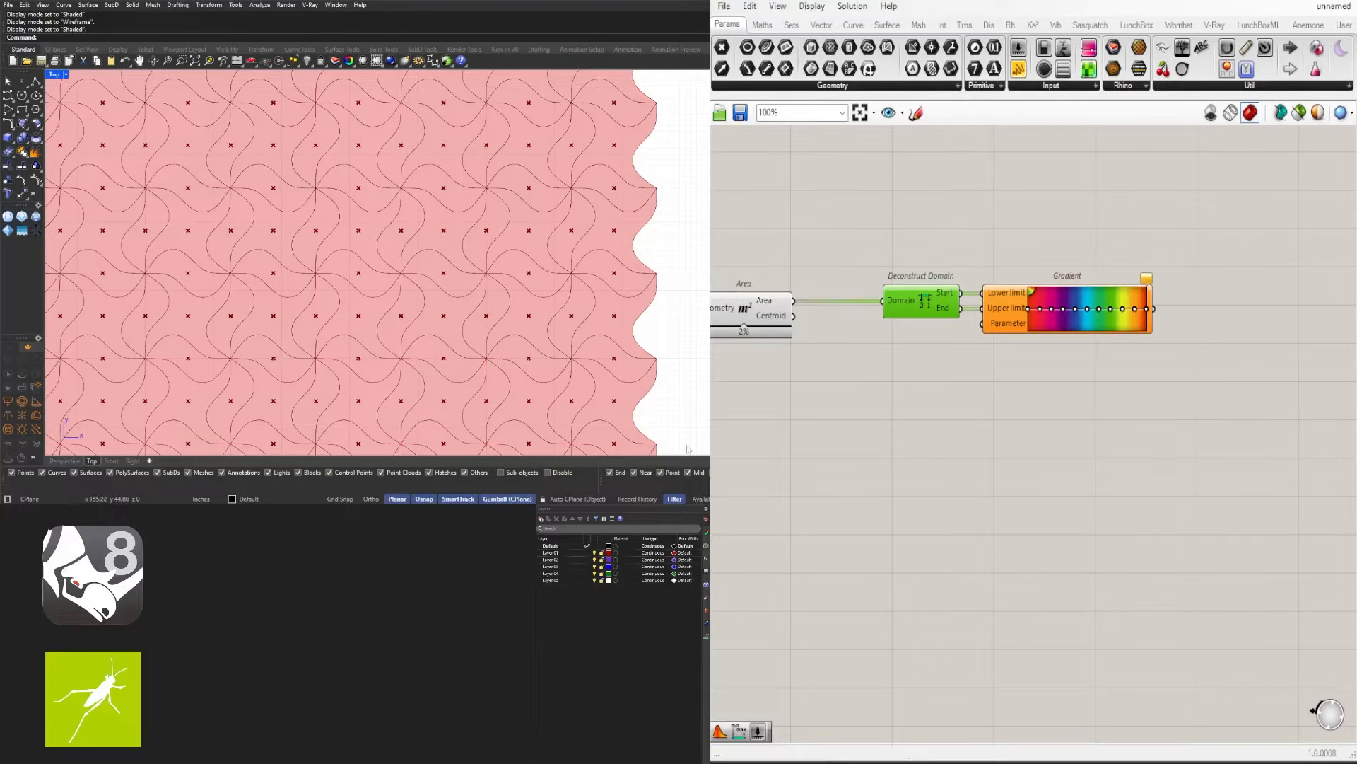
{"action": "left_click_drag", "start_coordinate": [1292, 404], "coordinate": [967, 270]}
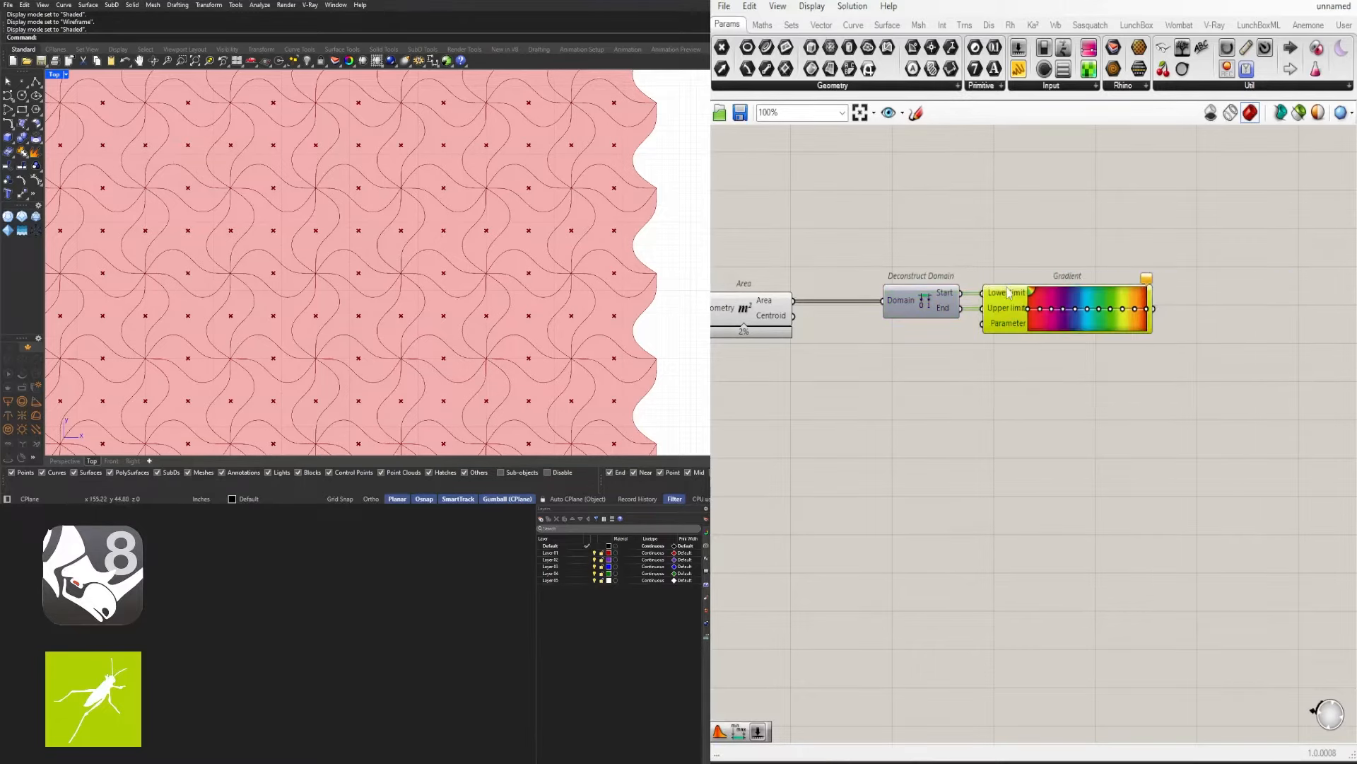
{"action": "left_click_drag", "start_coordinate": [991, 316], "coordinate": [1058, 316]}
Add a Bounds component below Deconstruct Domain, feed its Numbers input from the Area output, and shift the Gradient farther along
{"action": "left_click", "coordinate": [936, 383]}
{"action": "right_click_drag", "start_coordinate": [921, 387], "coordinate": [999, 392]}
{"action": "double_click", "coordinate": [992, 393]}
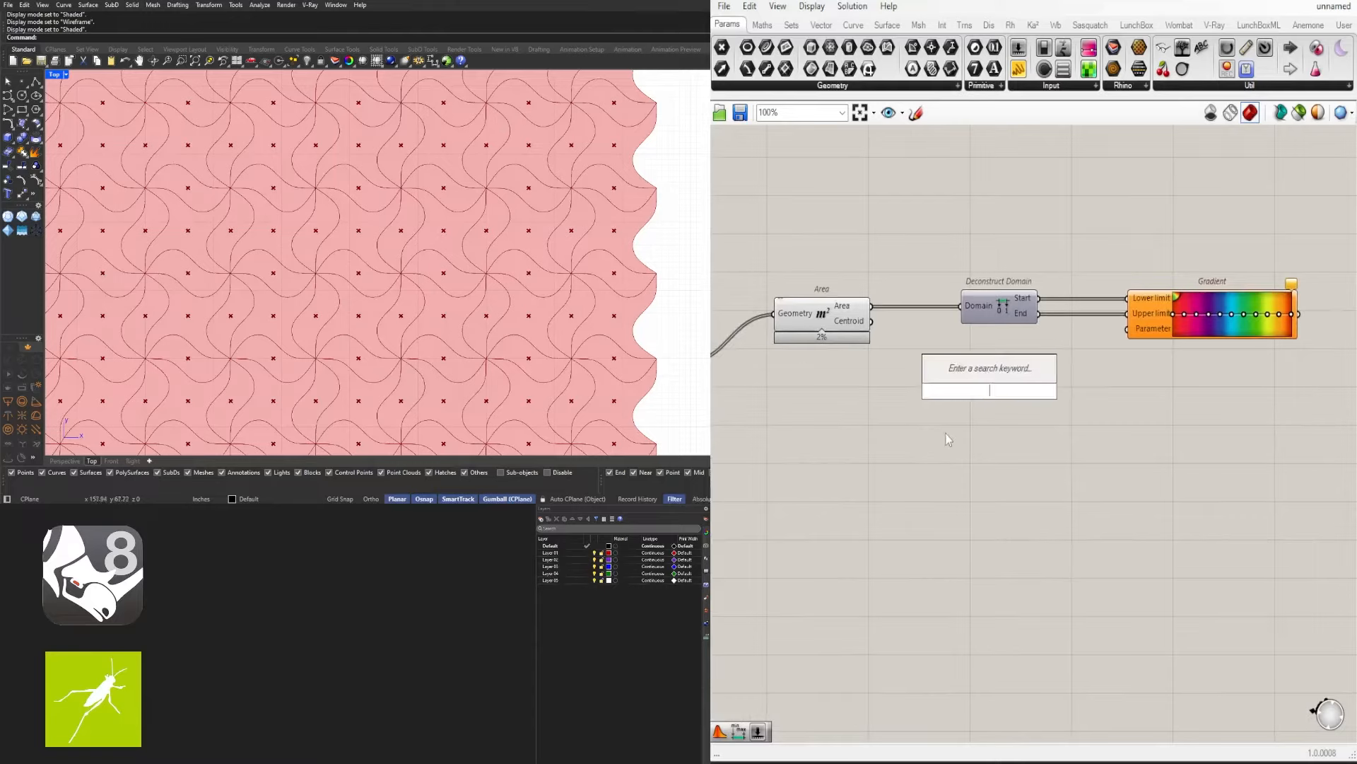
{"action": "type", "text": "BOUNDS"}
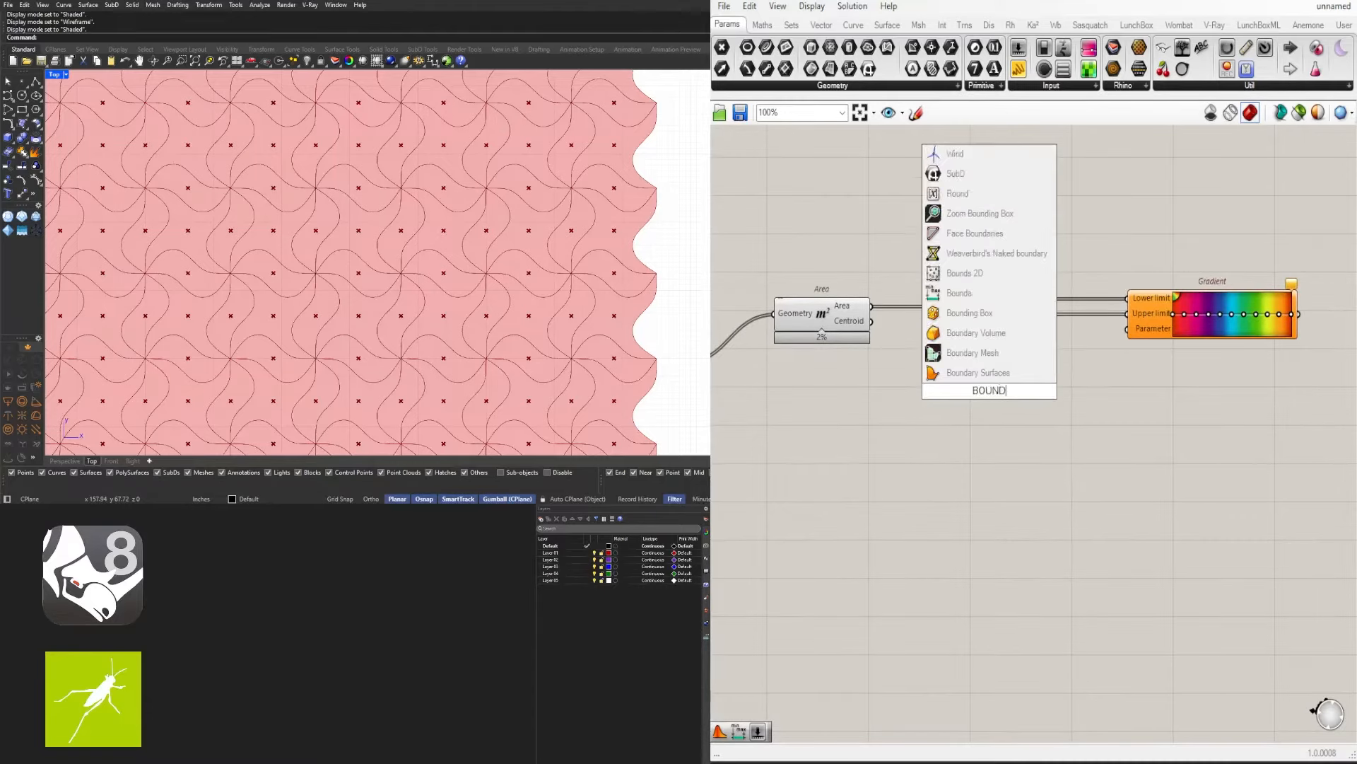
{"action": "left_click", "coordinate": [981, 377]}
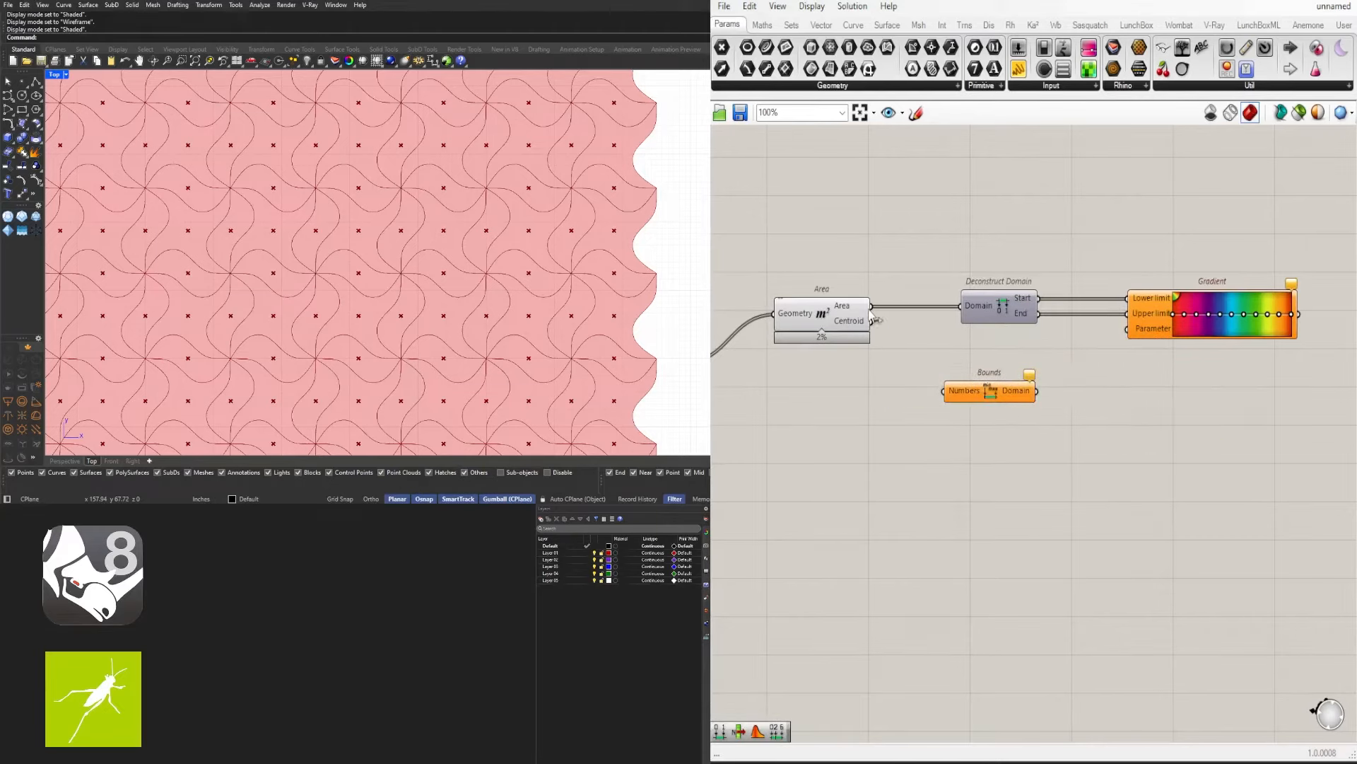
{"action": "left_click_drag", "start_coordinate": [872, 307], "coordinate": [971, 355]}
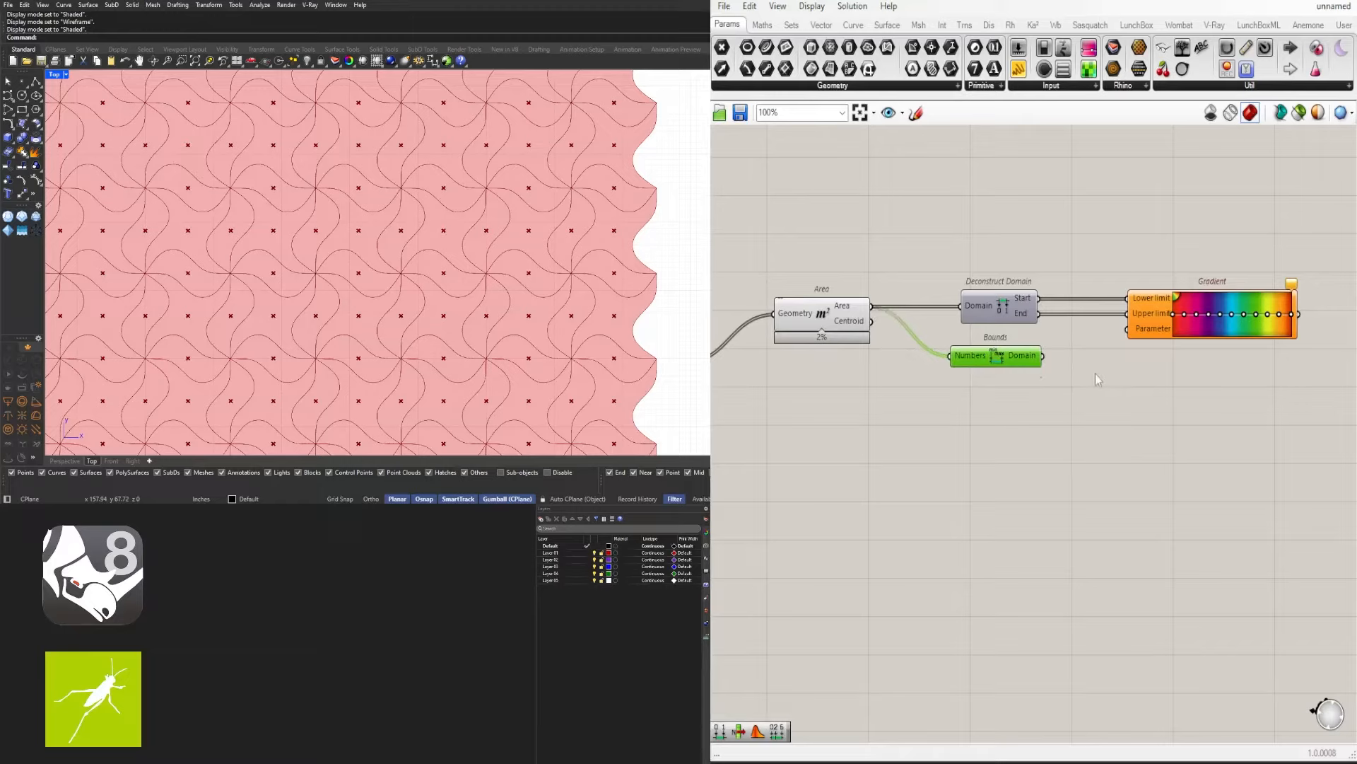
{"action": "right_click", "coordinate": [1095, 379]}
{"action": "left_click_drag", "start_coordinate": [1160, 308], "coordinate": [1243, 307]}
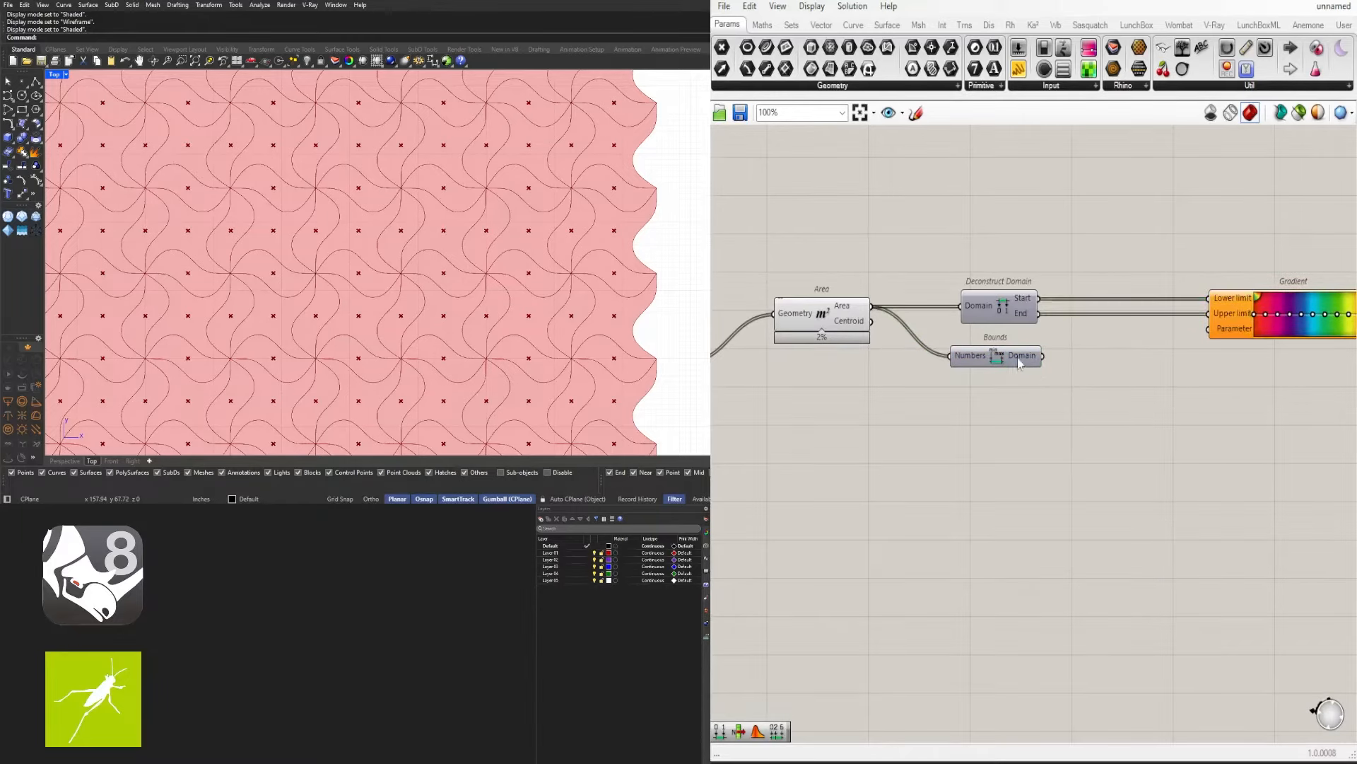
Examine the Bounds component's Domain output and nudge Bounds slightly back toward Area, beneath Deconstruct Domain
{"action": "scroll", "coordinate": [1019, 363], "scroll_direction": "up", "scroll_amount": 3}
{"action": "mouse_move", "coordinate": [1026, 360]}
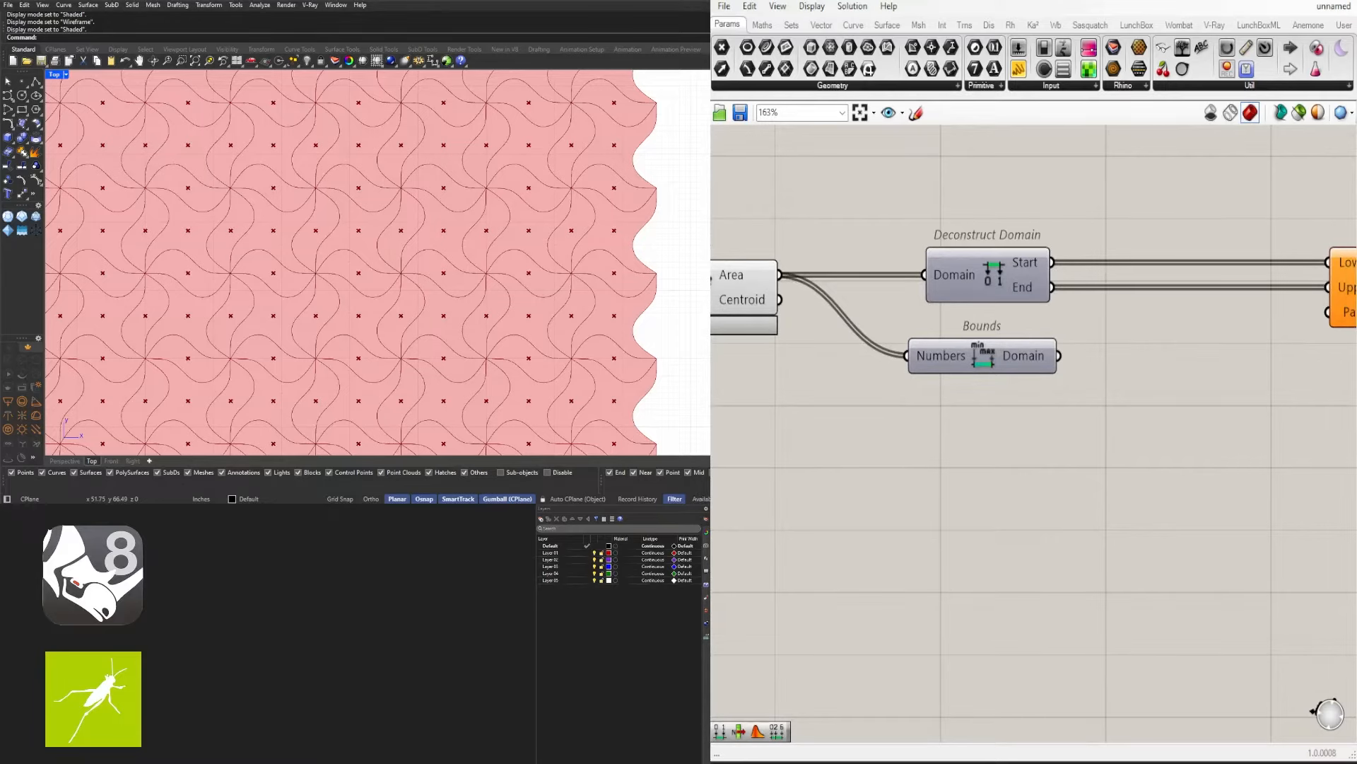
{"action": "scroll", "coordinate": [1170, 442], "scroll_direction": "down", "scroll_amount": 2}
{"action": "right_click_drag", "start_coordinate": [1170, 430], "coordinate": [1073, 459]}
{"action": "scroll", "coordinate": [981, 418], "scroll_direction": "up", "scroll_amount": 3}
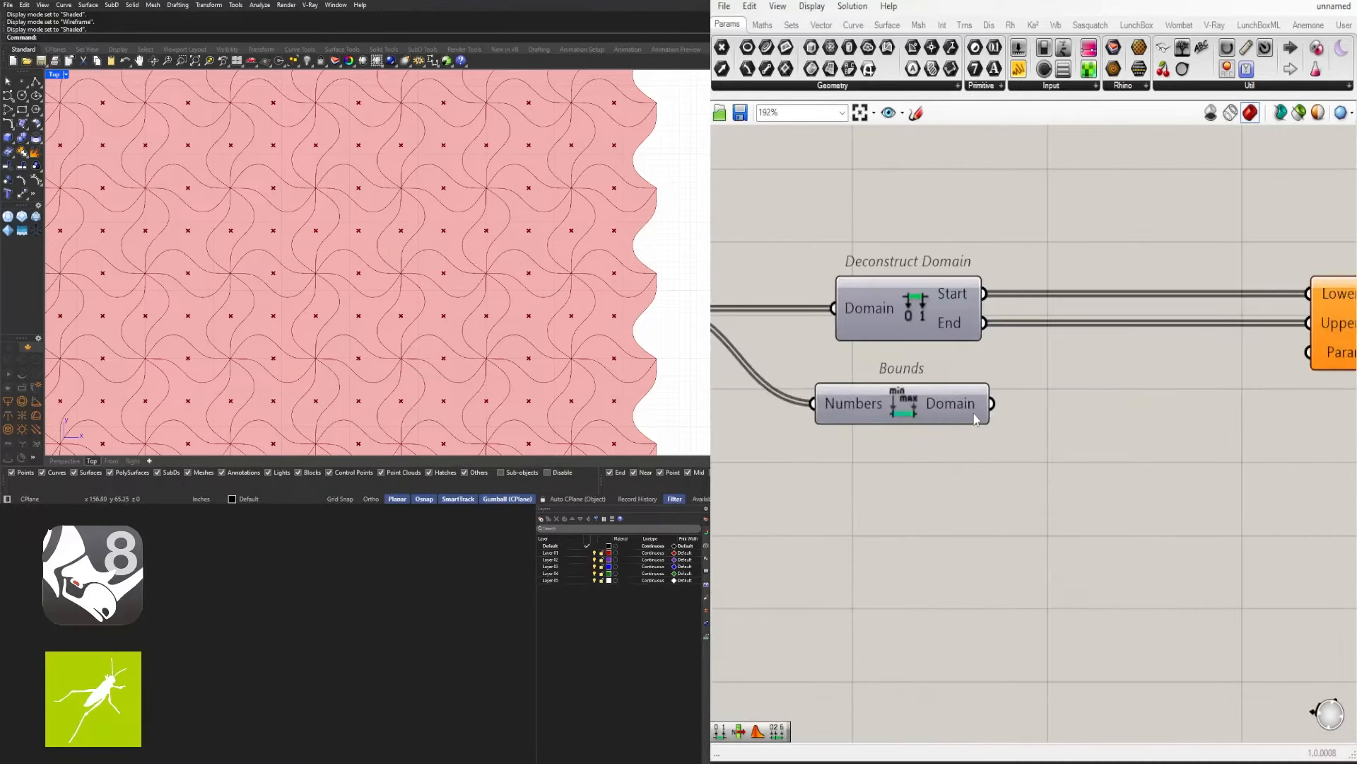
{"action": "scroll", "coordinate": [887, 447], "scroll_direction": "down", "scroll_amount": 2}
{"action": "left_click", "coordinate": [873, 421]}
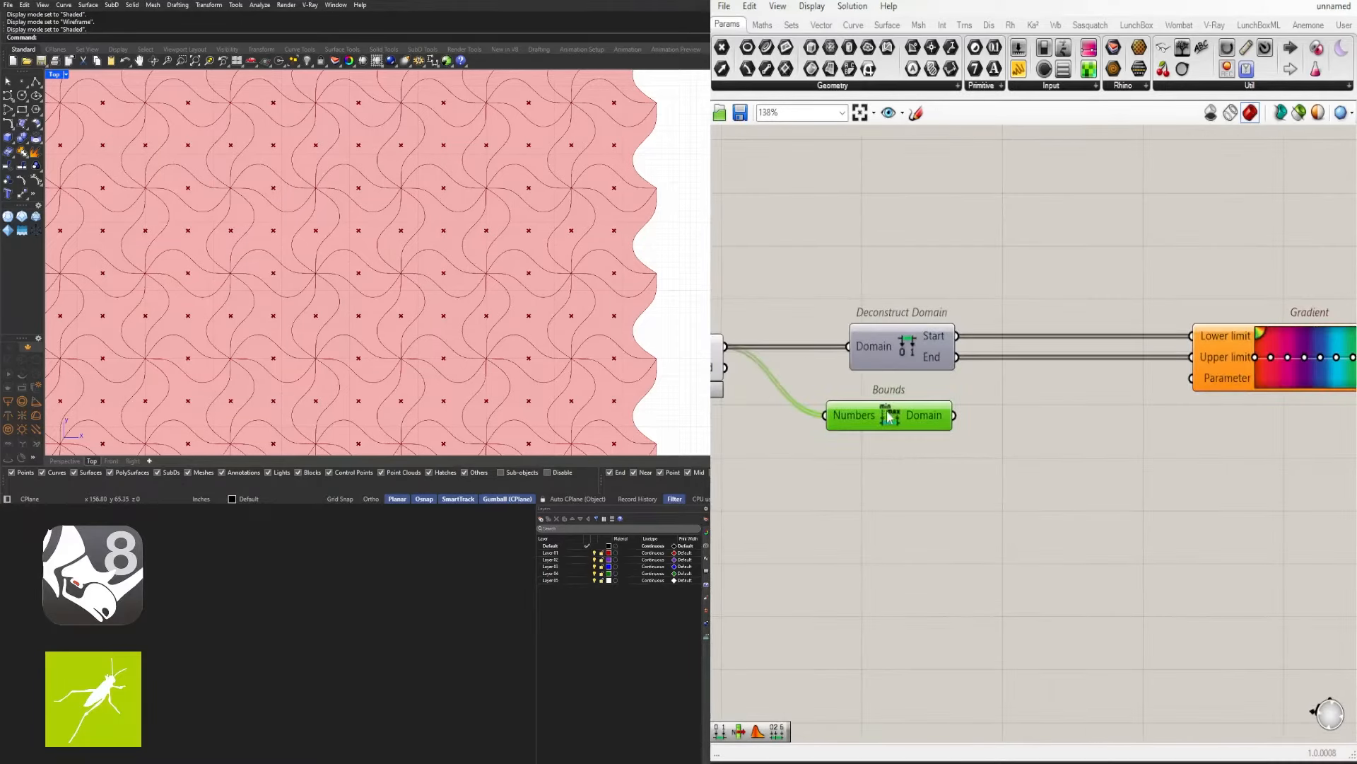
{"action": "left_click", "coordinate": [1032, 447]}
{"action": "left_click", "coordinate": [901, 351]}
{"action": "left_click", "coordinate": [1019, 433]}
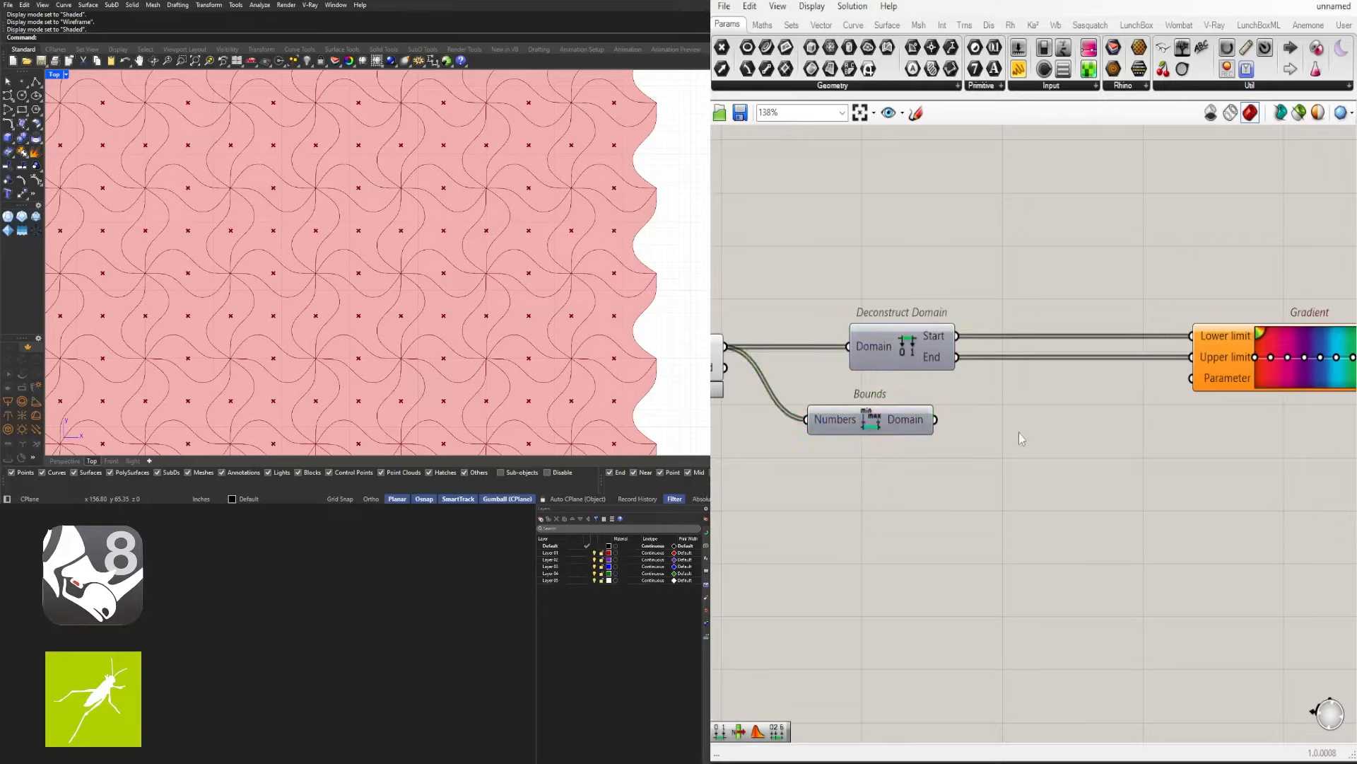
Add a second Deconstruct Domain fed by the Bounds Domain output, and move both components farther below the first one
{"action": "double_click", "coordinate": [1019, 433]}
{"action": "type", "text": "DEC"}
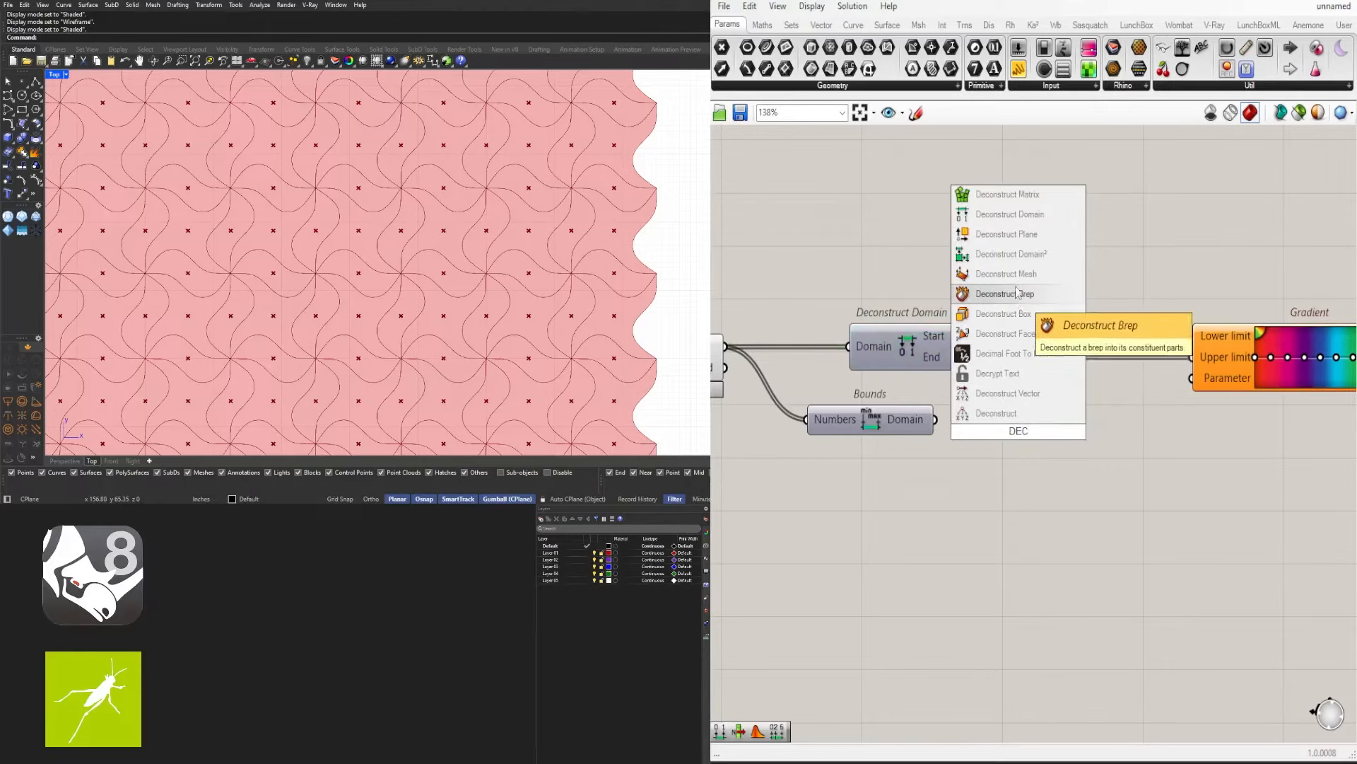
{"action": "left_click", "coordinate": [1007, 214]}
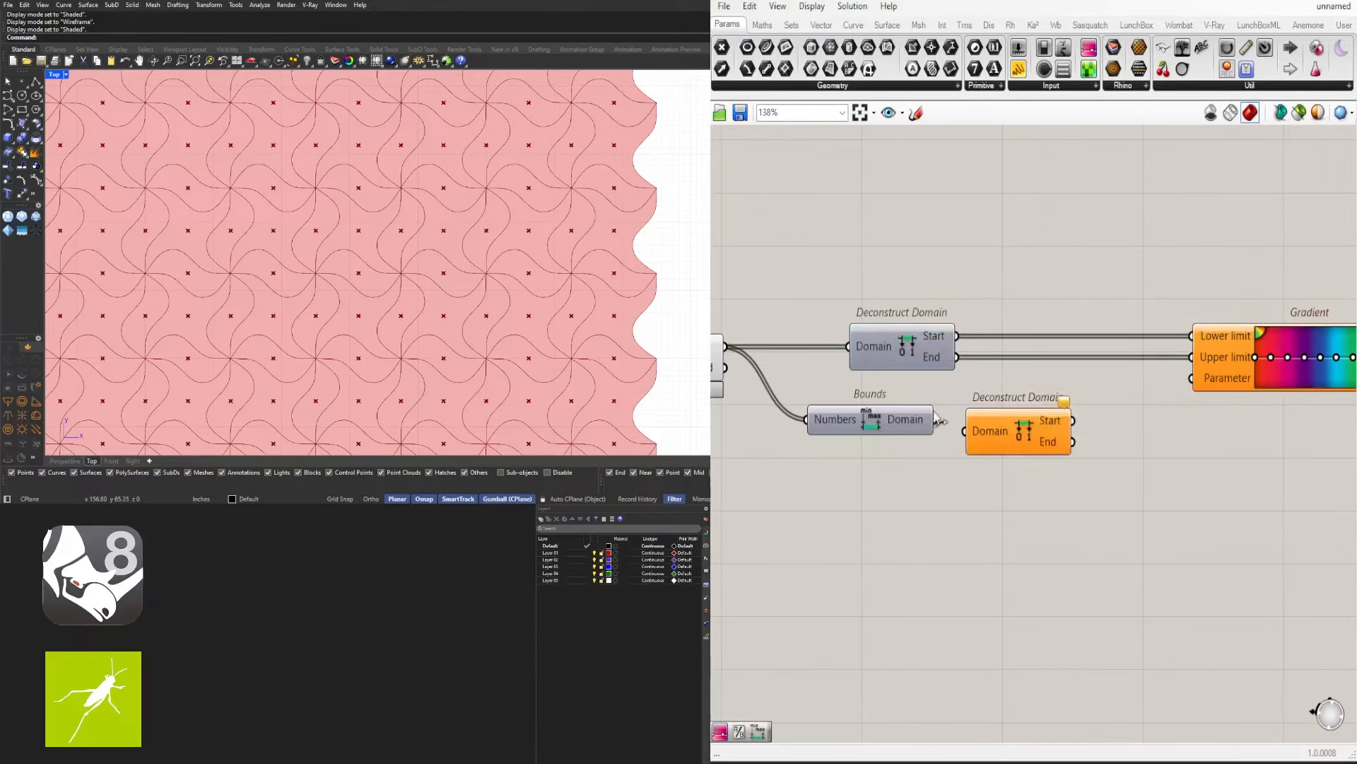
{"action": "left_click_drag", "start_coordinate": [939, 421], "coordinate": [965, 431]}
{"action": "left_click", "coordinate": [986, 429]}
{"action": "left_click", "coordinate": [855, 424], "text": "shift"}
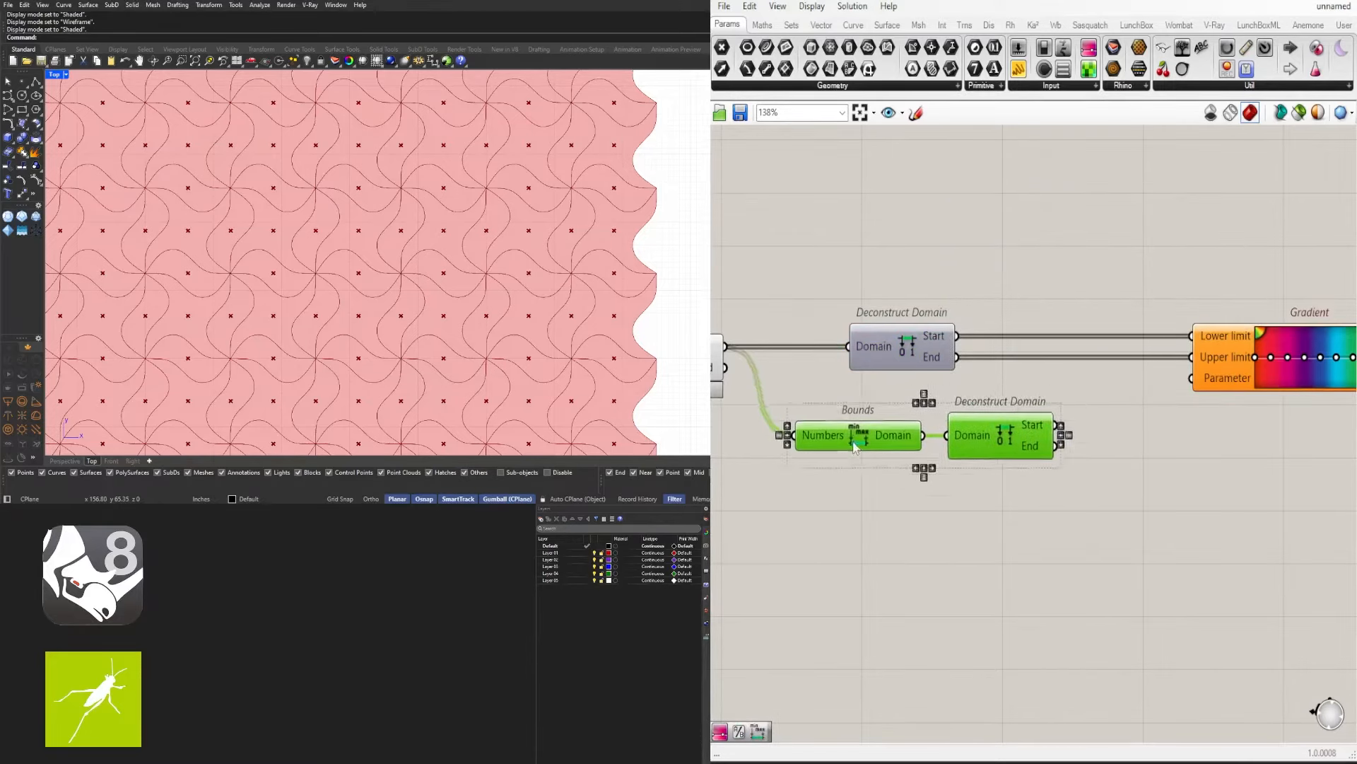
{"action": "left_click_drag", "start_coordinate": [856, 445], "coordinate": [829, 473]}
{"action": "left_click", "coordinate": [986, 505]}
Add an Average component and connect both Start and End of the second Deconstruct Domain to its Input
{"action": "mouse_move", "coordinate": [1009, 460]}
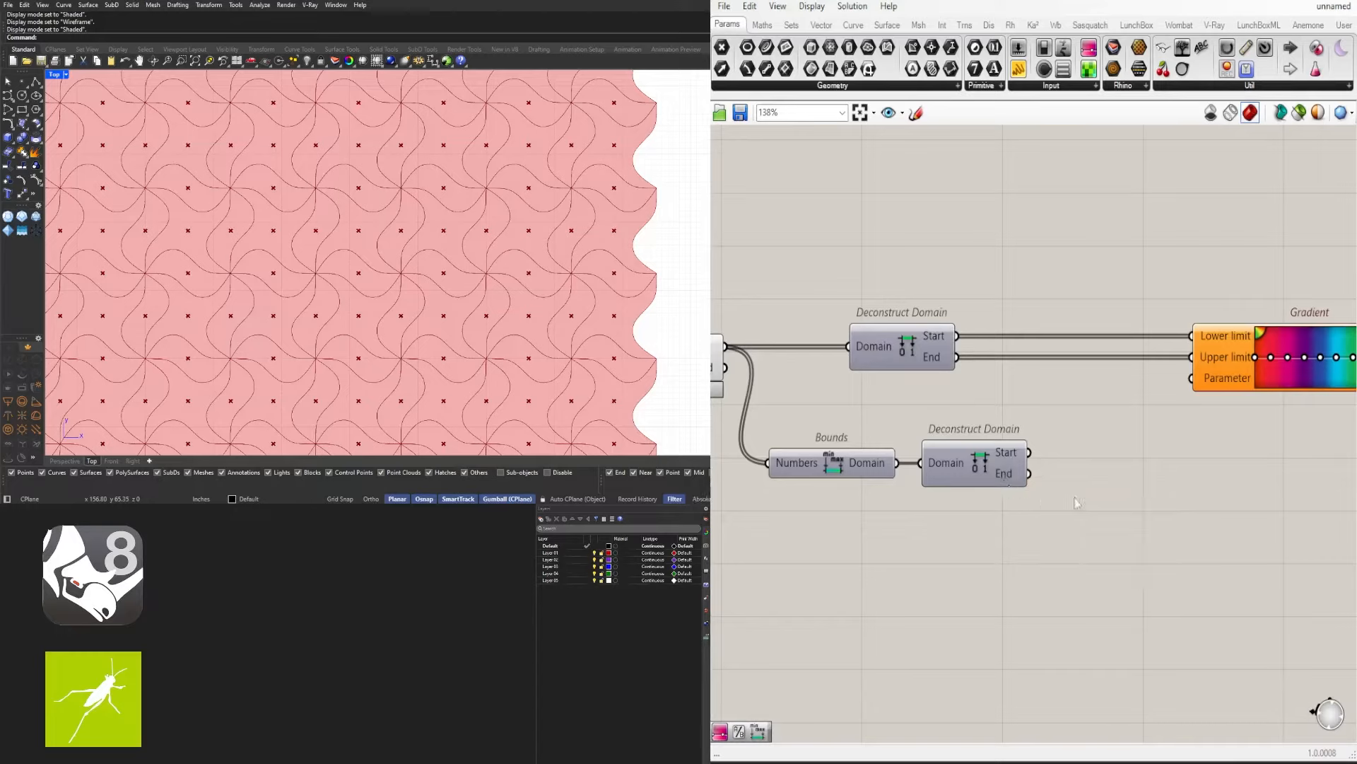
{"action": "double_click", "coordinate": [1098, 483]}
{"action": "type", "text": "AVERA"}
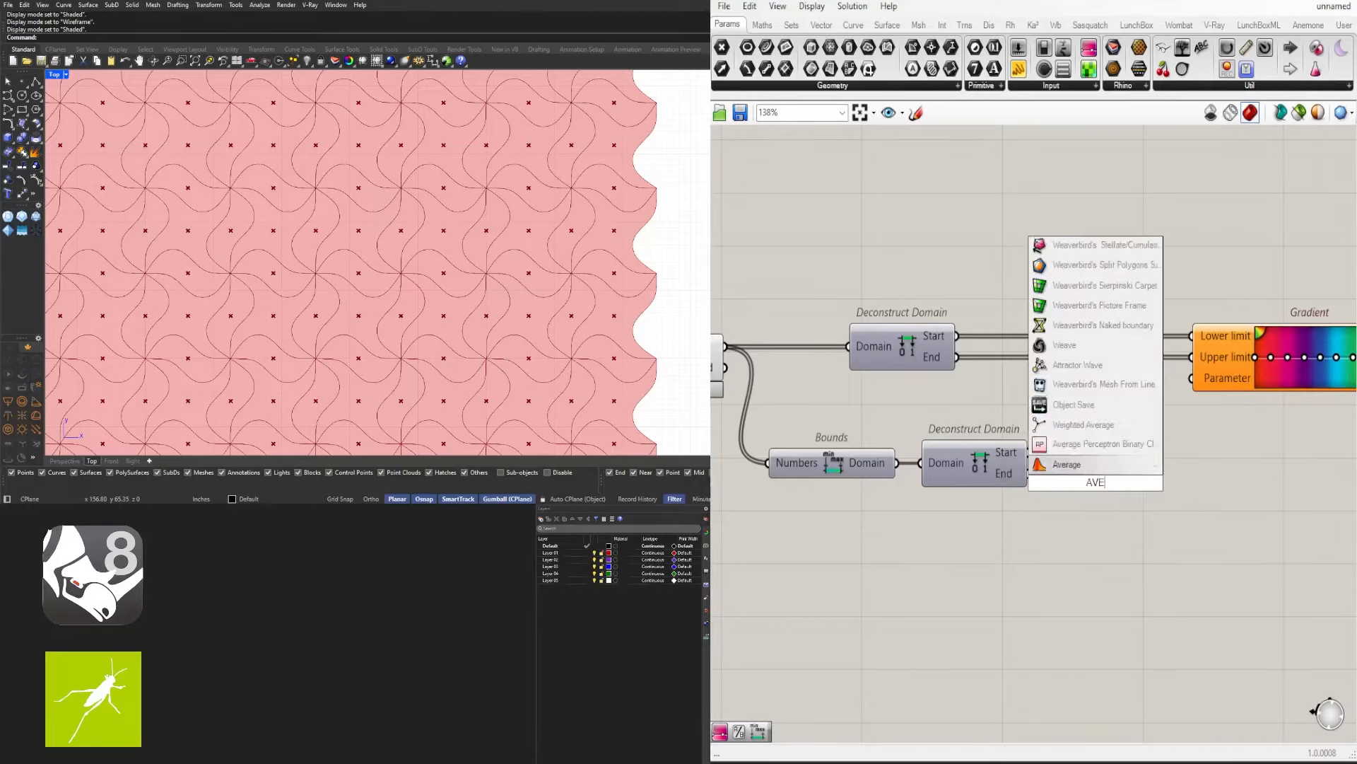
{"action": "left_click", "coordinate": [1068, 465]}
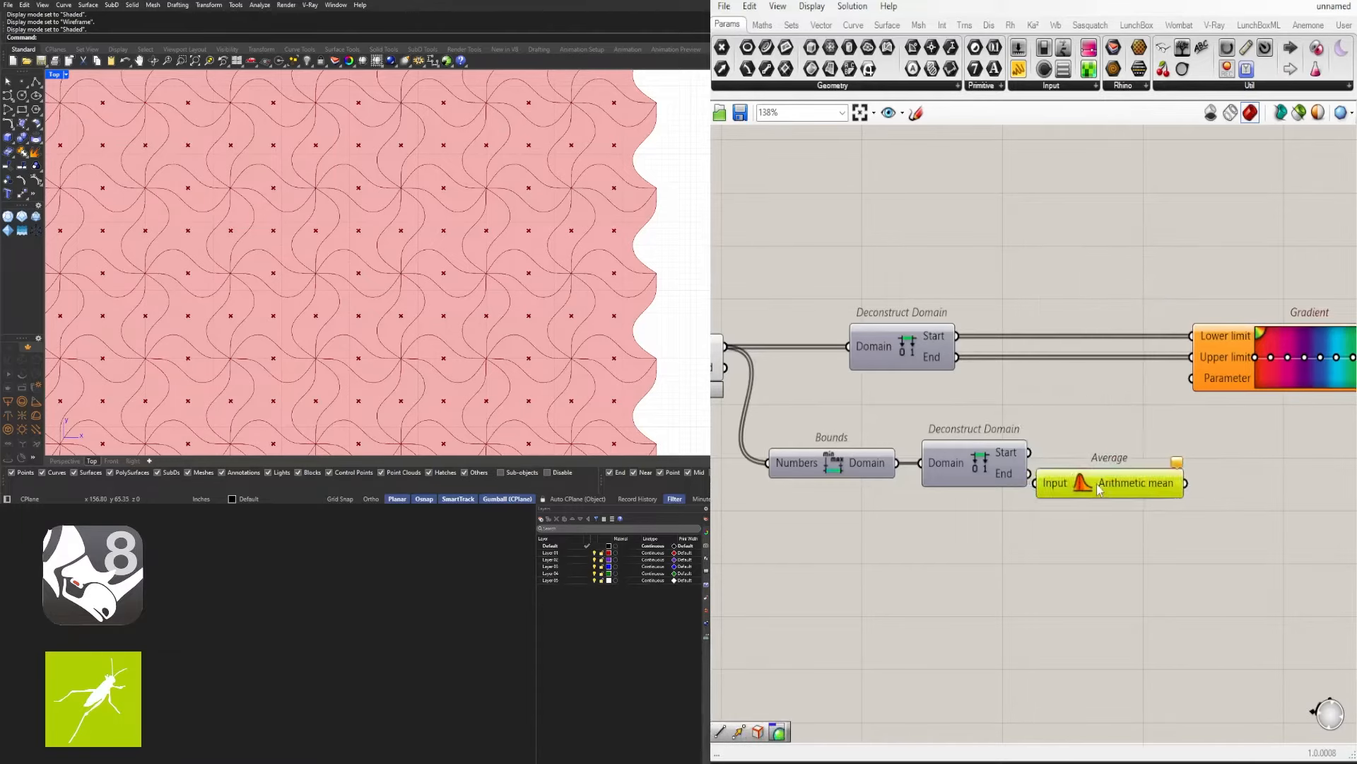
{"action": "left_click_drag", "start_coordinate": [1030, 453], "coordinate": [1079, 464]}
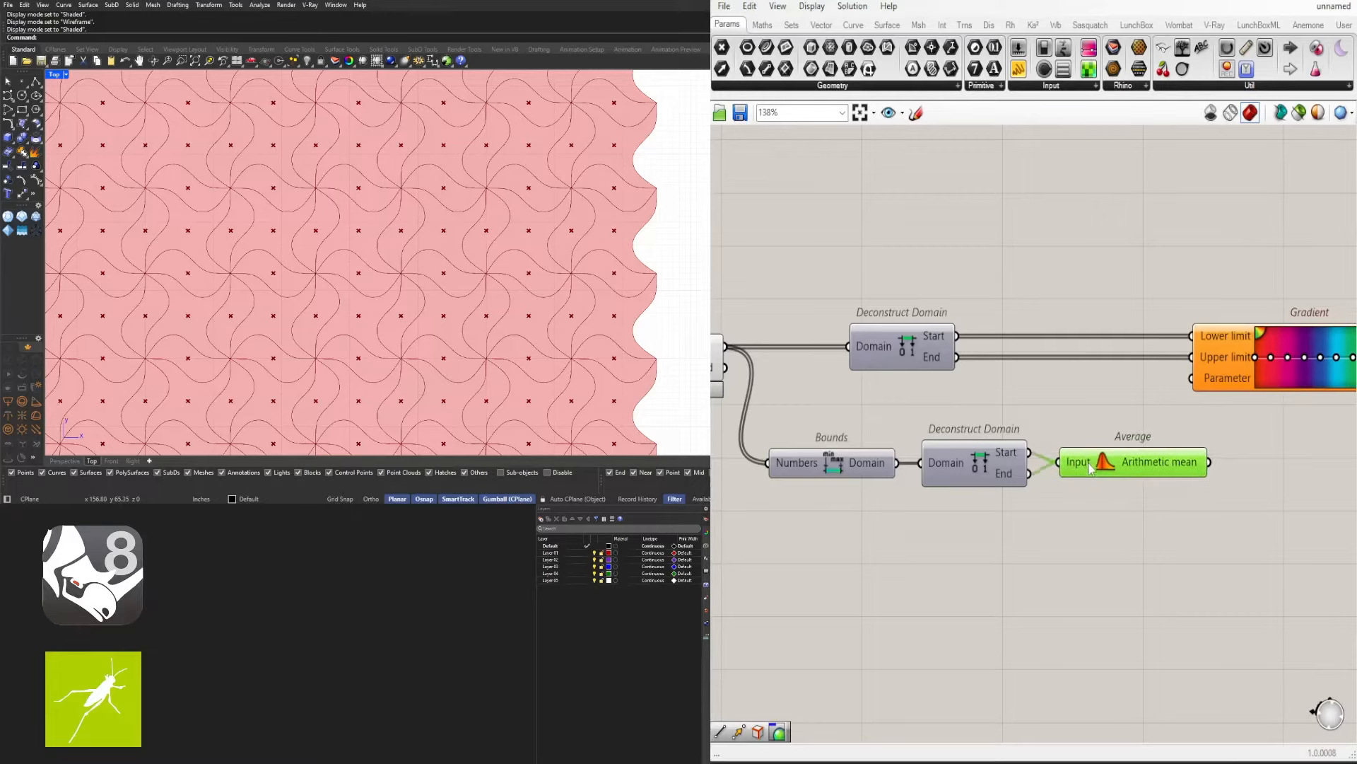
{"action": "left_click", "coordinate": [1124, 531]}
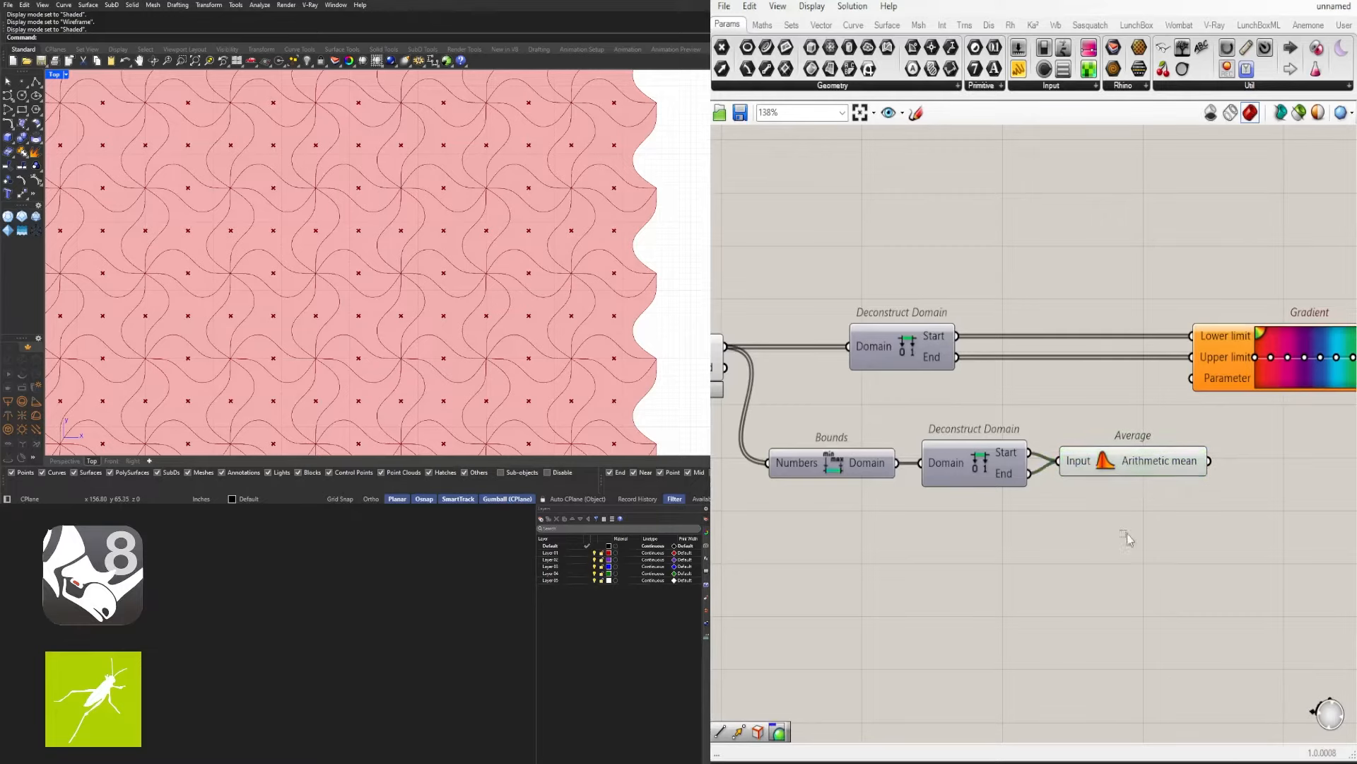
Move the Gradient farther from the other components and connect Average's Arithmetic mean to its Parameter input
{"action": "left_click", "coordinate": [1186, 470]}
{"action": "scroll", "coordinate": [1202, 468], "scroll_direction": "down", "scroll_amount": 2}
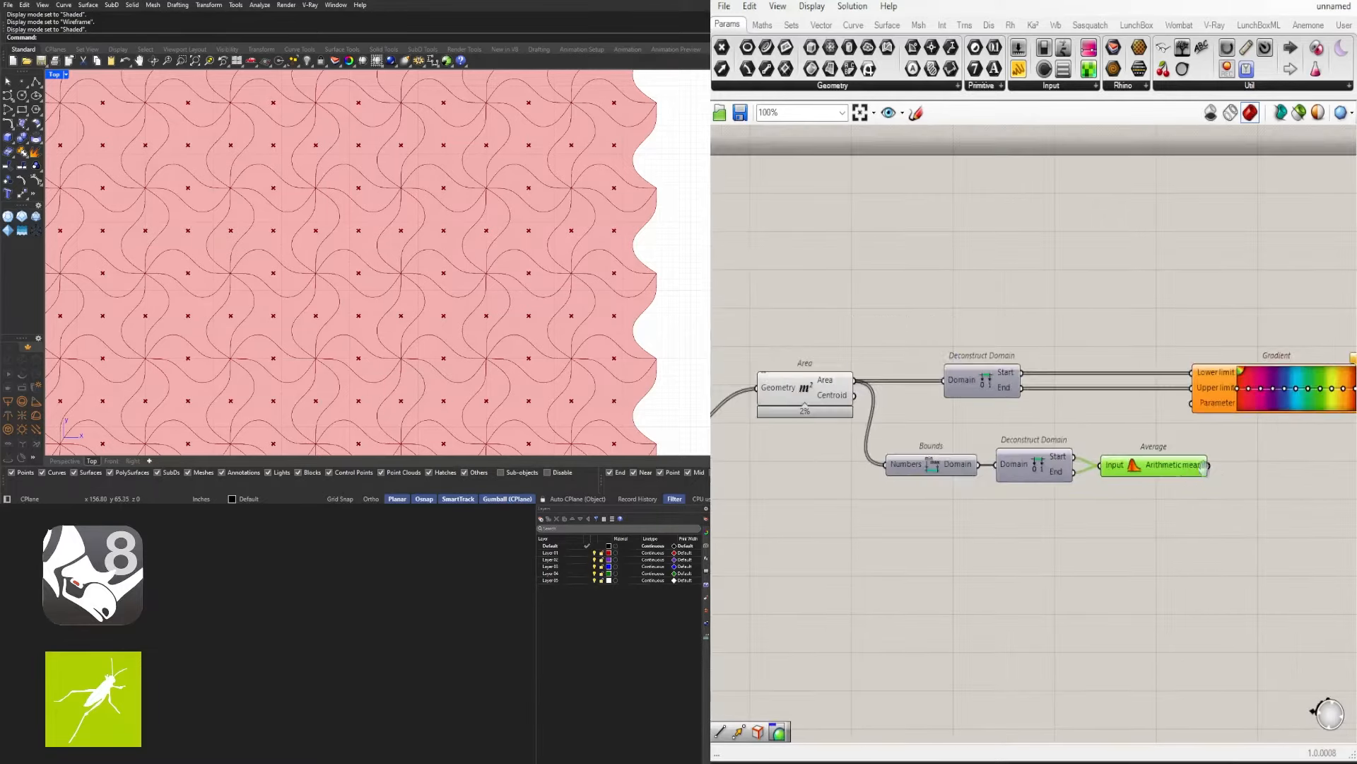
{"action": "right_click_drag", "start_coordinate": [1204, 466], "coordinate": [1027, 468]}
{"action": "left_click_drag", "start_coordinate": [1033, 397], "coordinate": [1123, 403]}
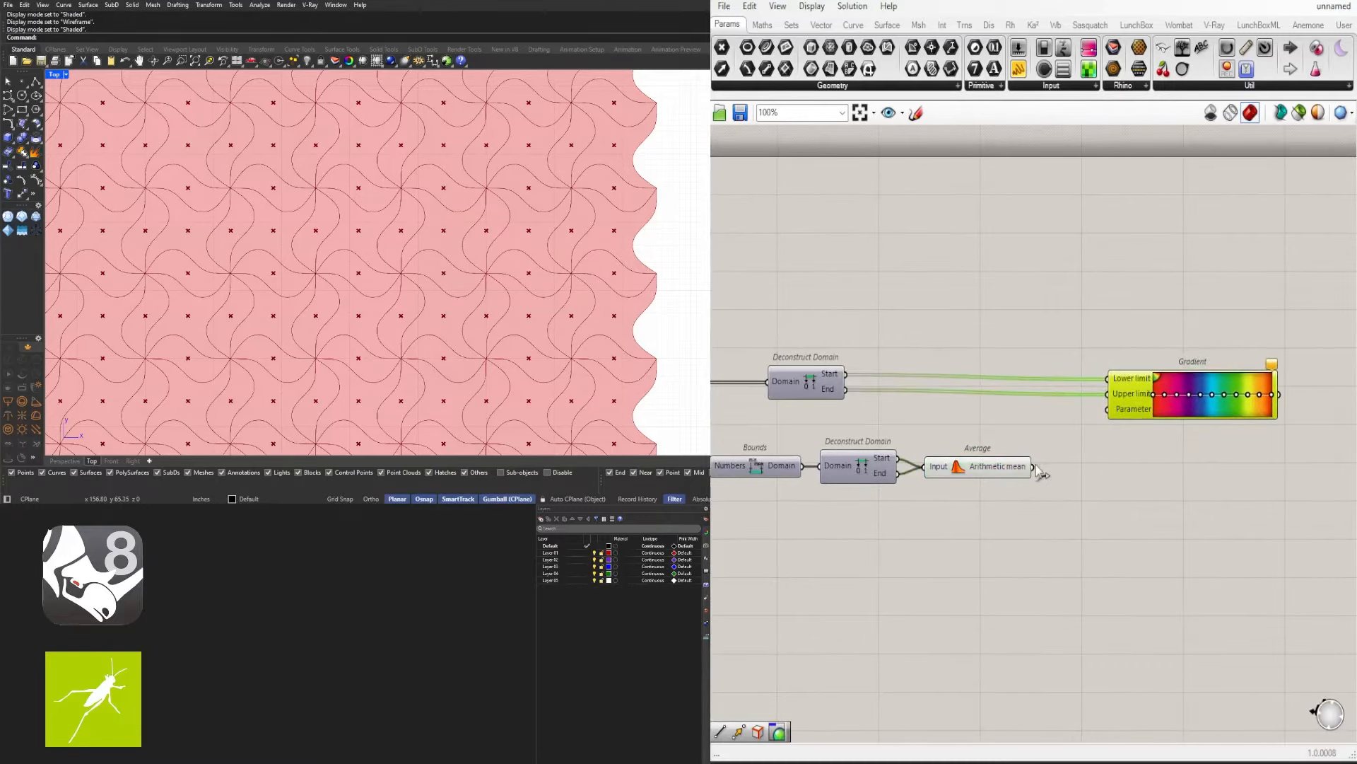
{"action": "left_click_drag", "start_coordinate": [1034, 466], "coordinate": [1097, 393]}
{"action": "scroll", "coordinate": [1120, 397], "scroll_direction": "down", "scroll_amount": 1}
{"action": "left_click", "coordinate": [1098, 453]}
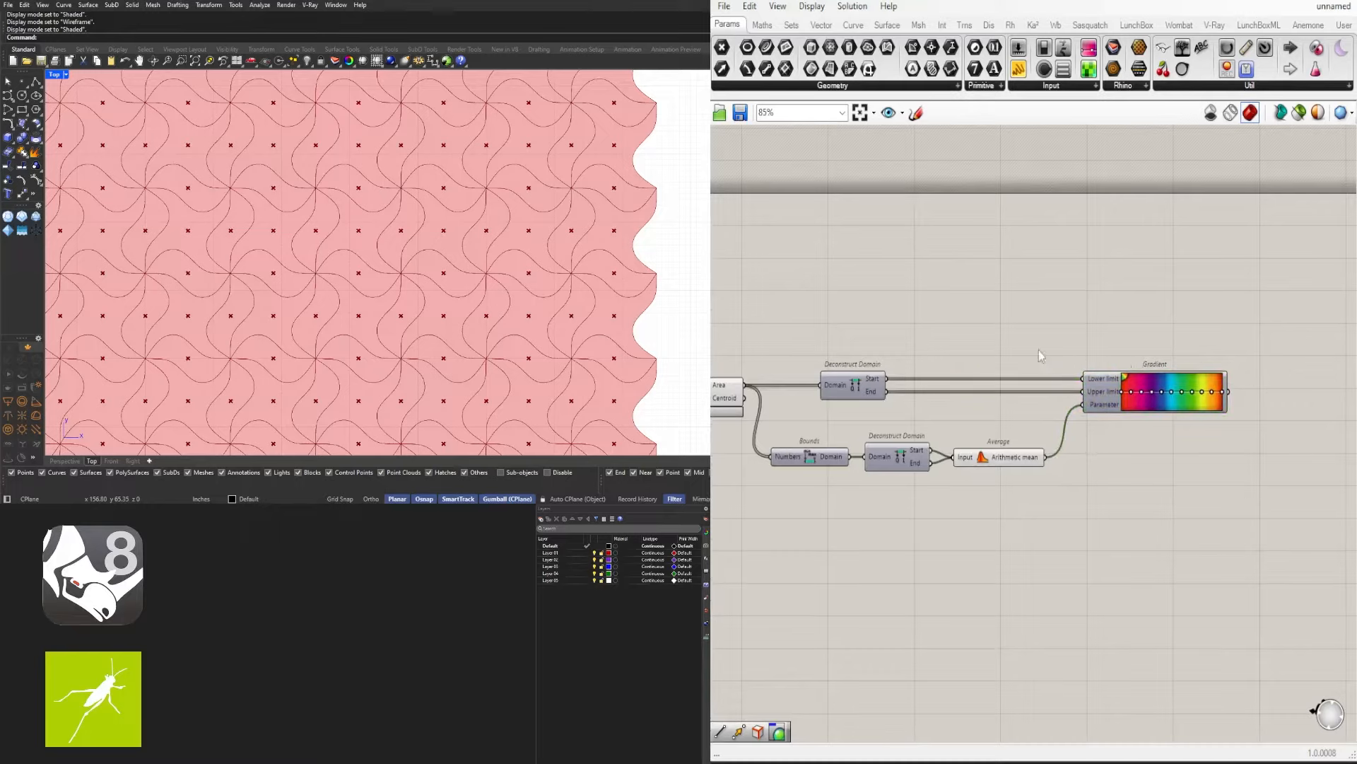
Add a Custom Preview component beyond the Gradient and feed its Material input from the Gradient output
{"action": "double_click", "coordinate": [1177, 313]}
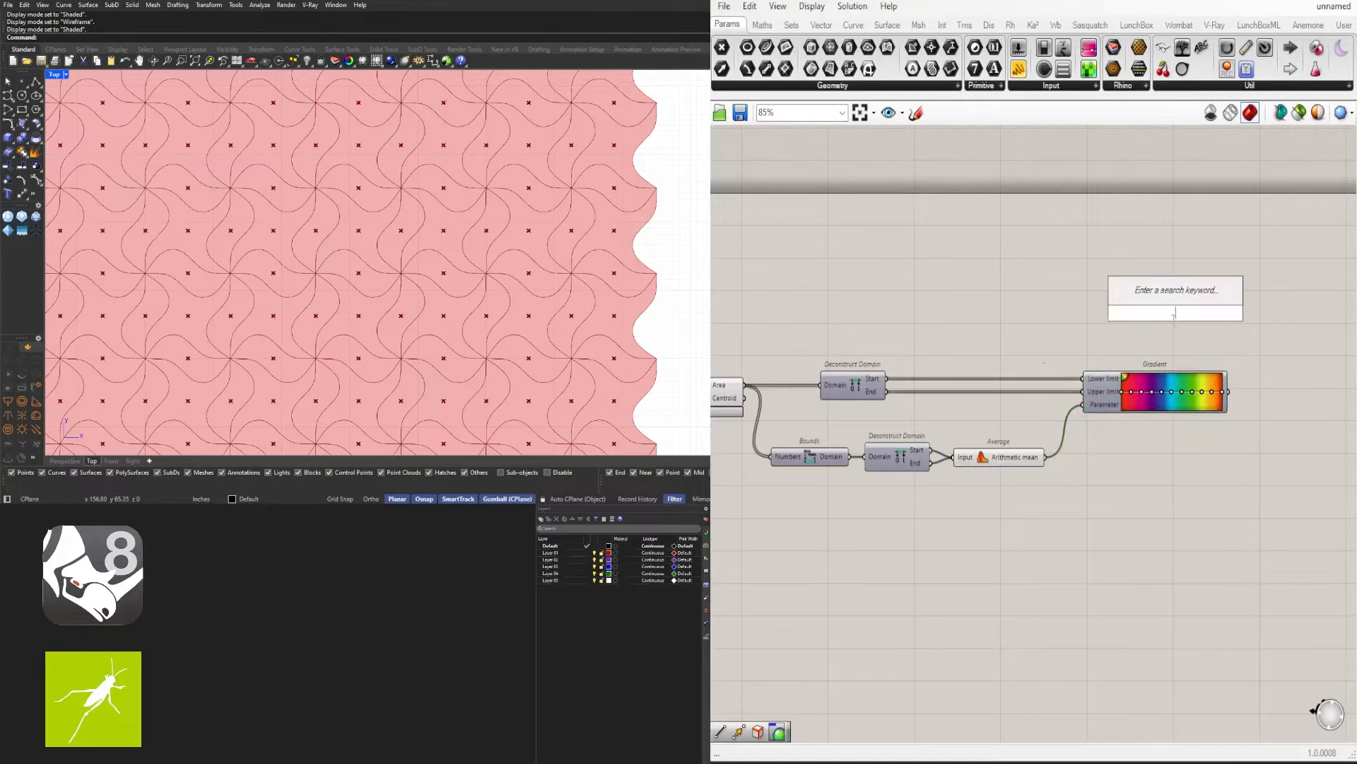
{"action": "type", "text": "CUST"}
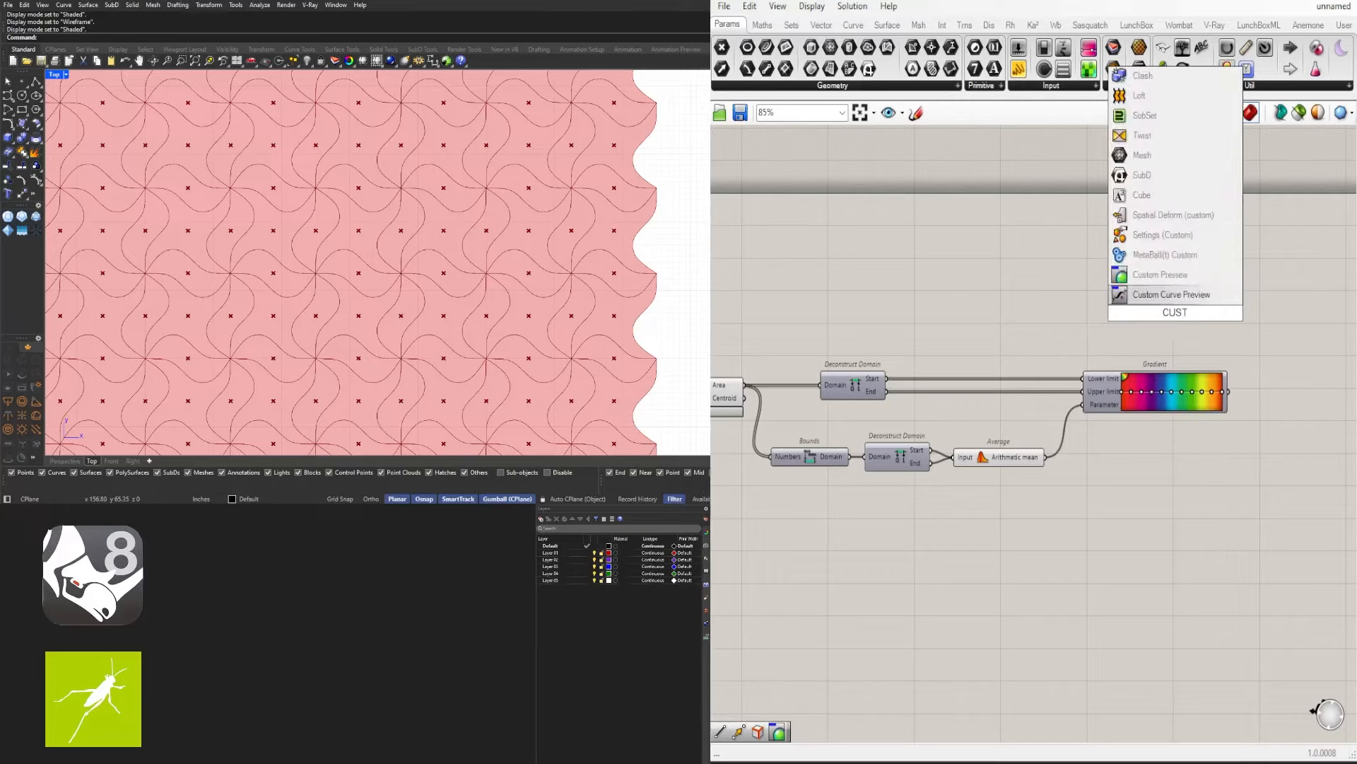
{"action": "left_click", "coordinate": [1153, 277]}
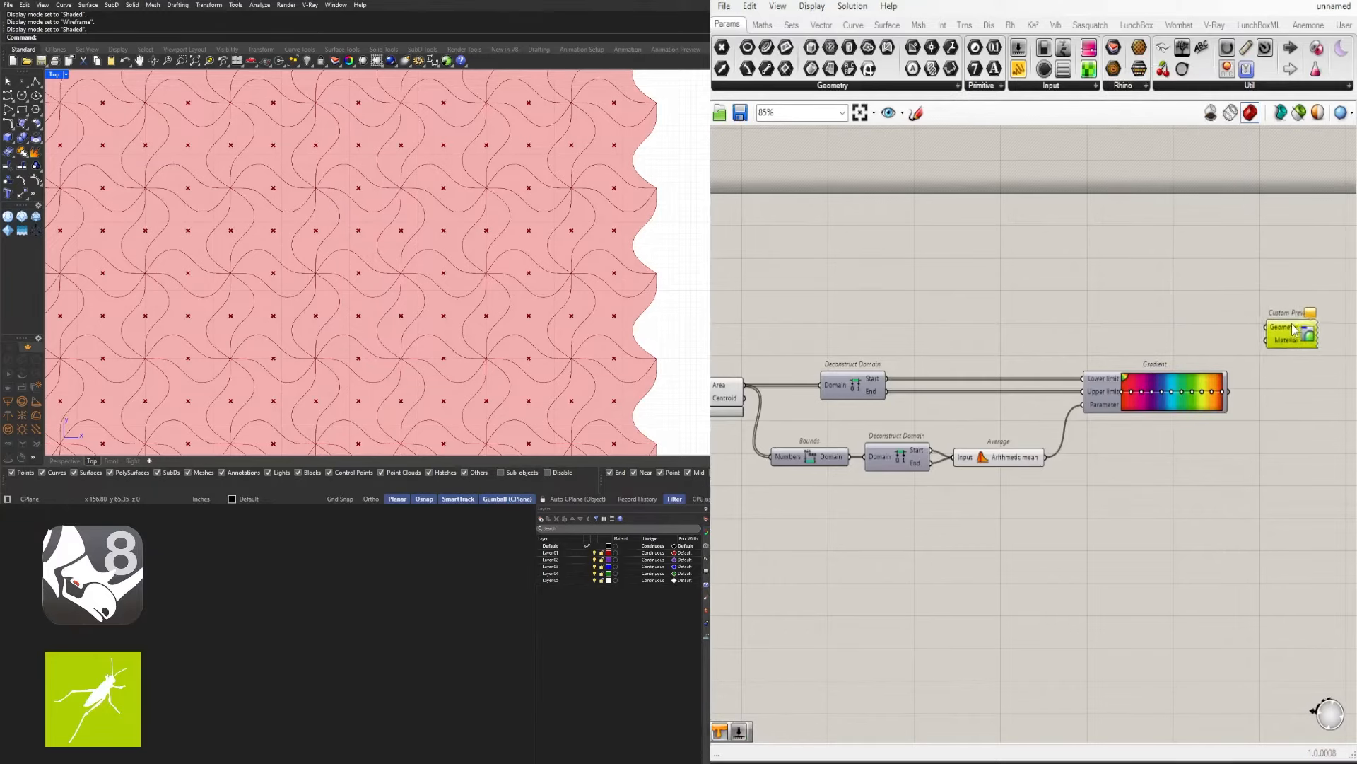
{"action": "left_click_drag", "start_coordinate": [1236, 400], "coordinate": [1275, 363]}
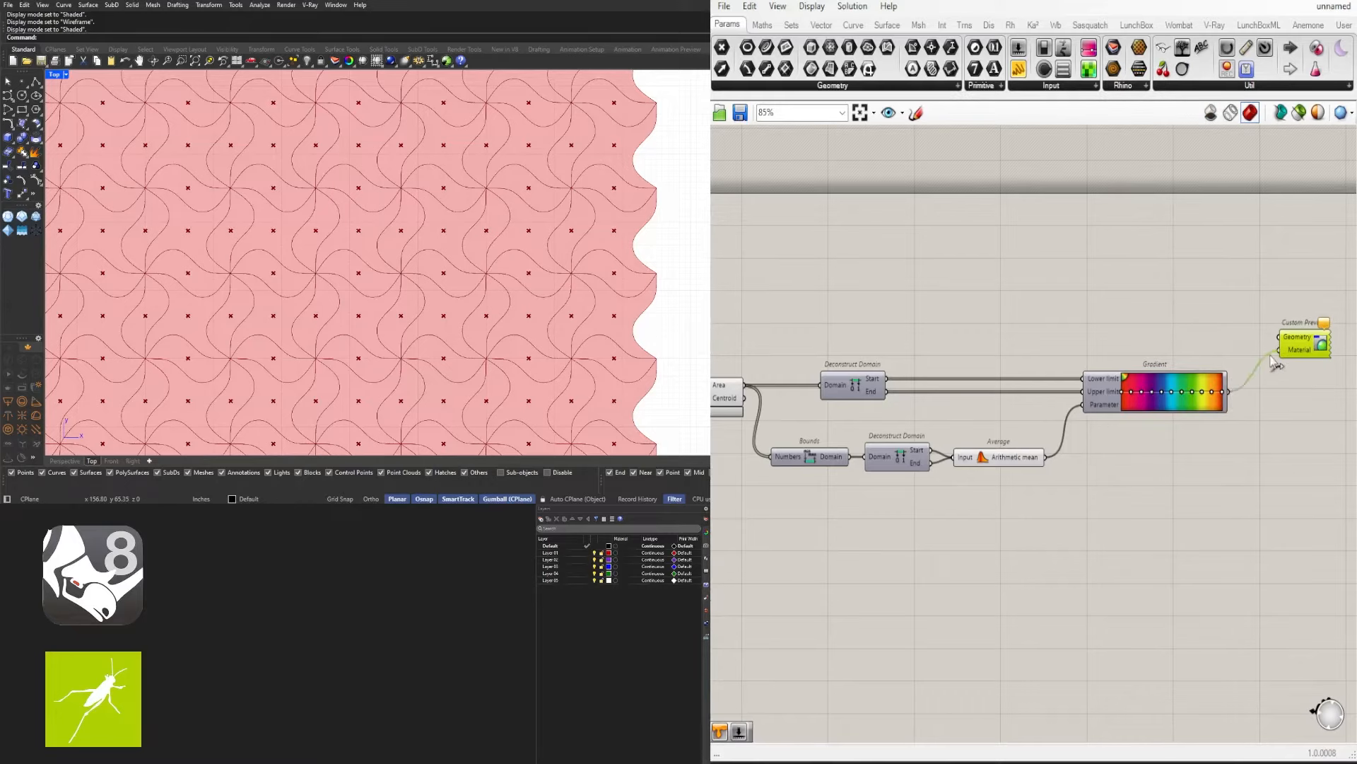
Connect Surface Split's Fragments to the Custom Preview's Geometry input to colour the tiles
{"action": "scroll", "coordinate": [898, 360], "scroll_direction": "down", "scroll_amount": 2}
{"action": "right_click_drag", "start_coordinate": [743, 419], "coordinate": [983, 424]}
{"action": "right_click_drag", "start_coordinate": [1163, 452], "coordinate": [944, 369]}
{"action": "scroll", "coordinate": [944, 370], "scroll_direction": "down", "scroll_amount": 2}
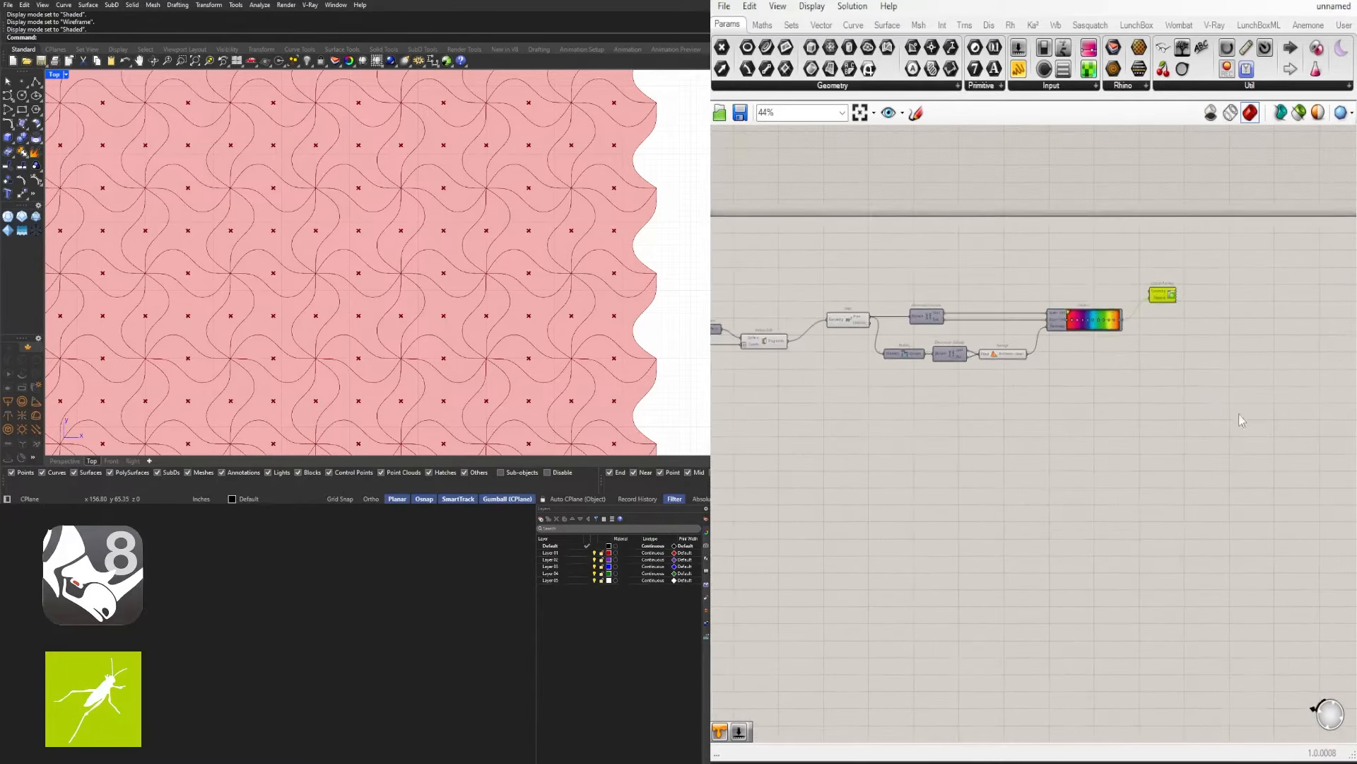
{"action": "left_click_drag", "start_coordinate": [1210, 401], "coordinate": [837, 261]}
{"action": "scroll", "coordinate": [837, 262], "scroll_direction": "up", "scroll_amount": 3}
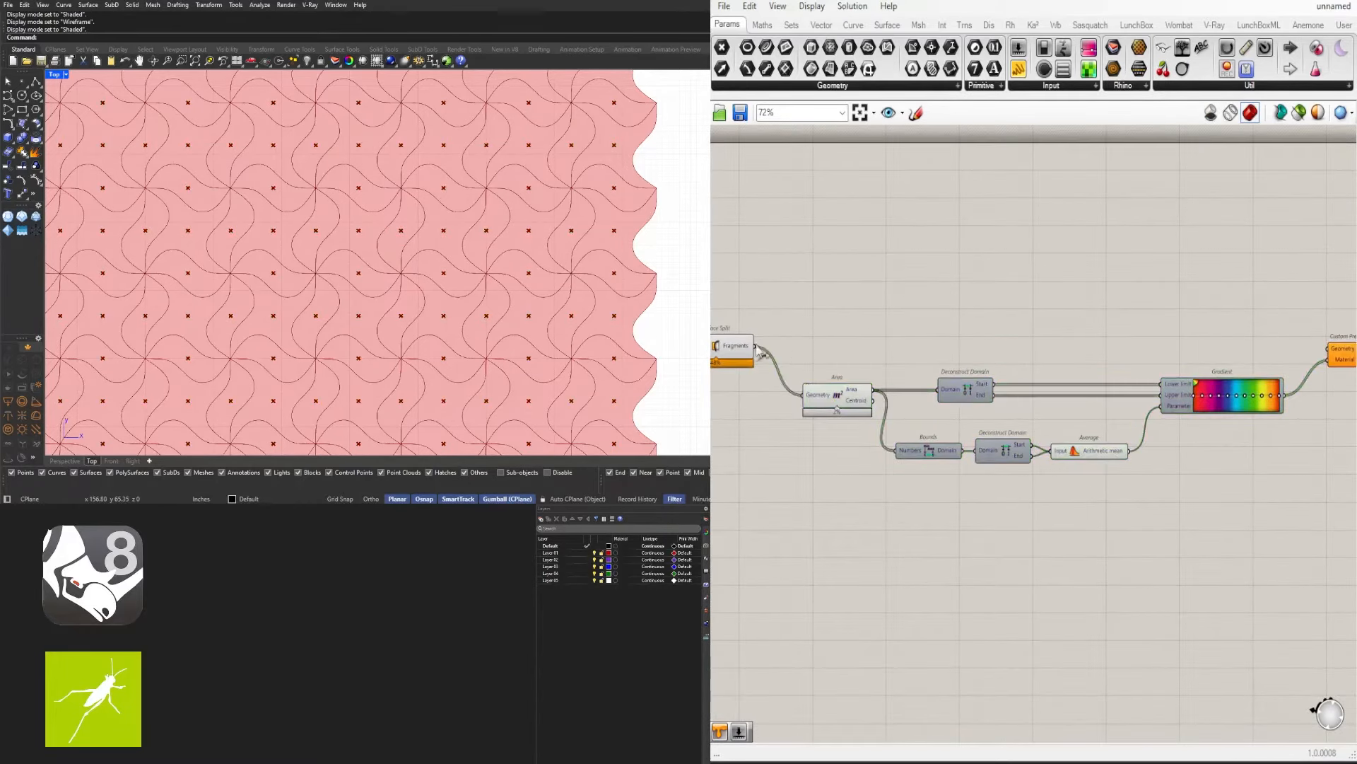
{"action": "left_click_drag", "start_coordinate": [755, 346], "coordinate": [1332, 351]}
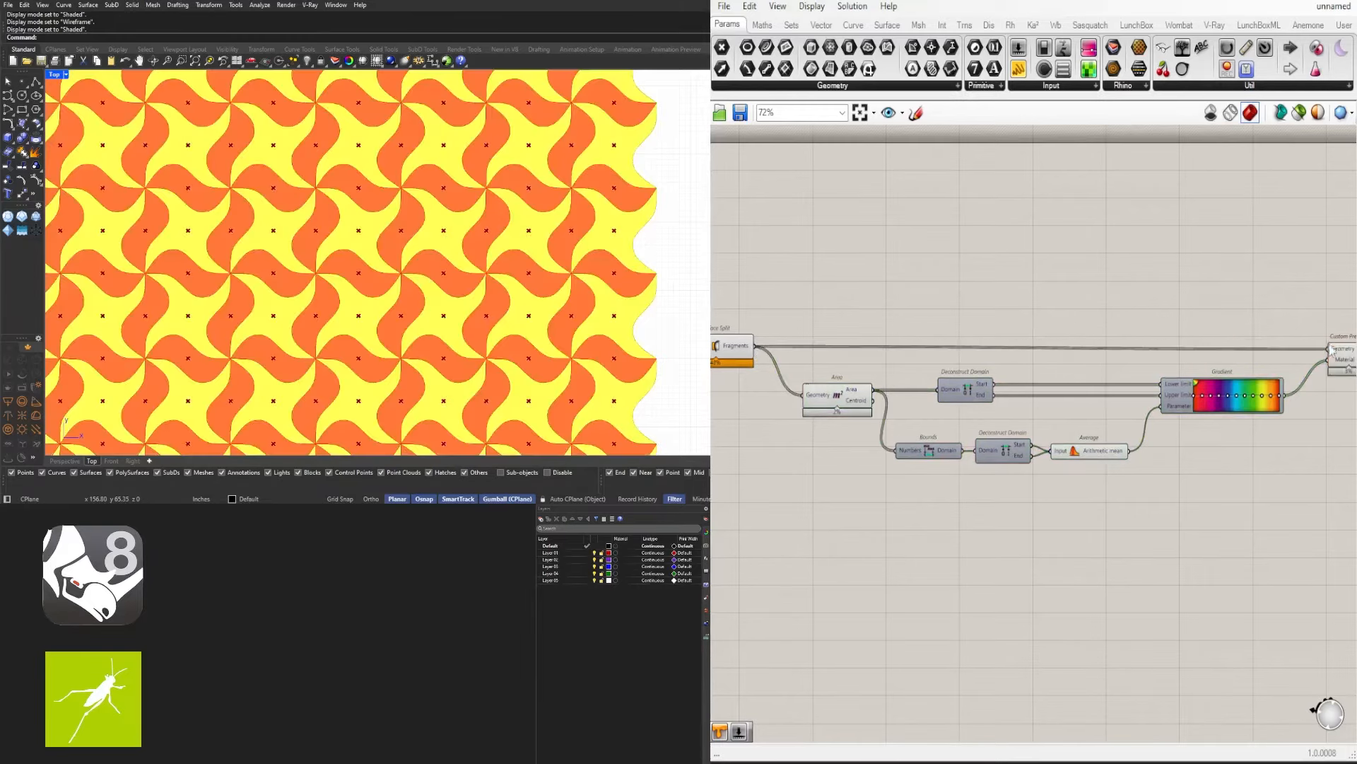
{"action": "right_click_drag", "start_coordinate": [1332, 475], "coordinate": [1117, 462]}
{"action": "left_click_drag", "start_coordinate": [1139, 359], "coordinate": [1135, 361]}
{"action": "left_click", "coordinate": [1013, 486]}
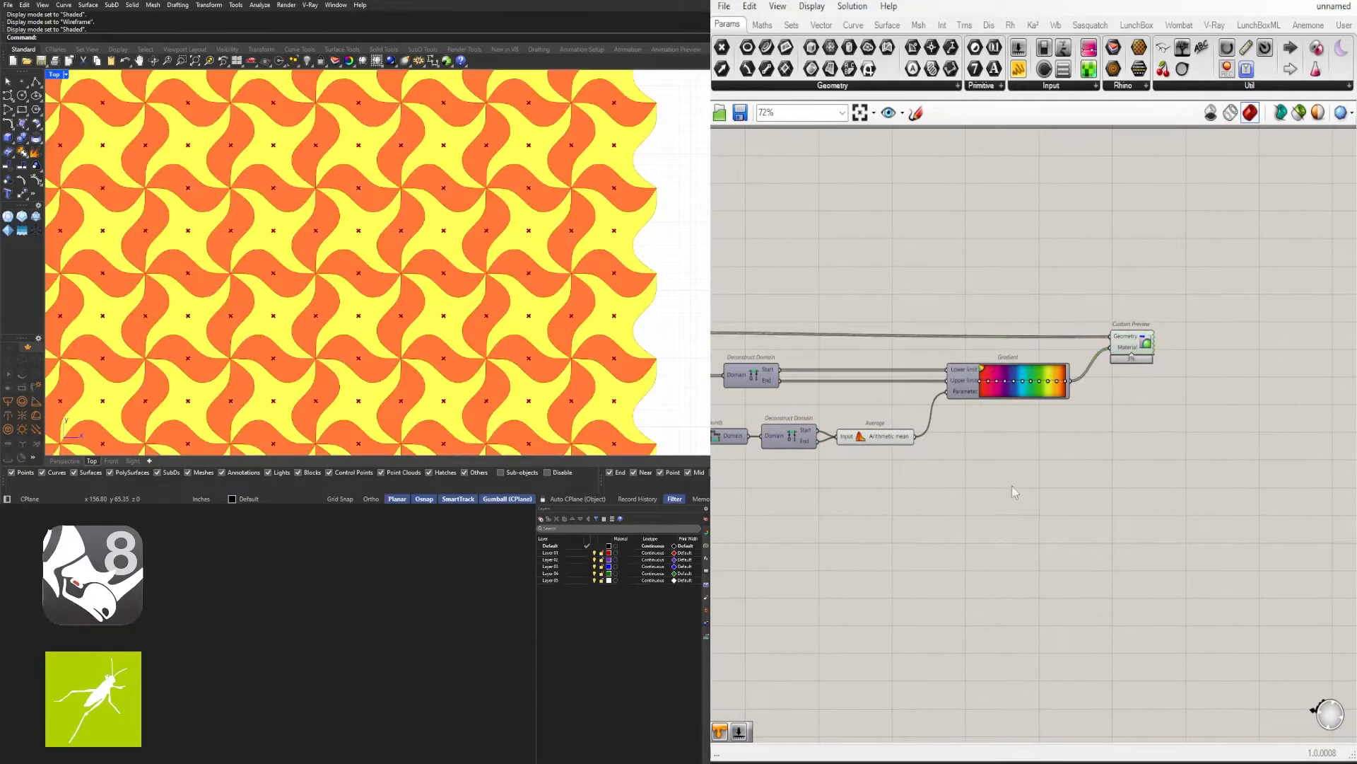
Add a number slider below Average with a range of 30 to 100 and a value of 80
{"action": "right_click_drag", "start_coordinate": [965, 492], "coordinate": [1136, 549]}
{"action": "scroll", "coordinate": [1101, 516], "scroll_direction": "up", "scroll_amount": 5}
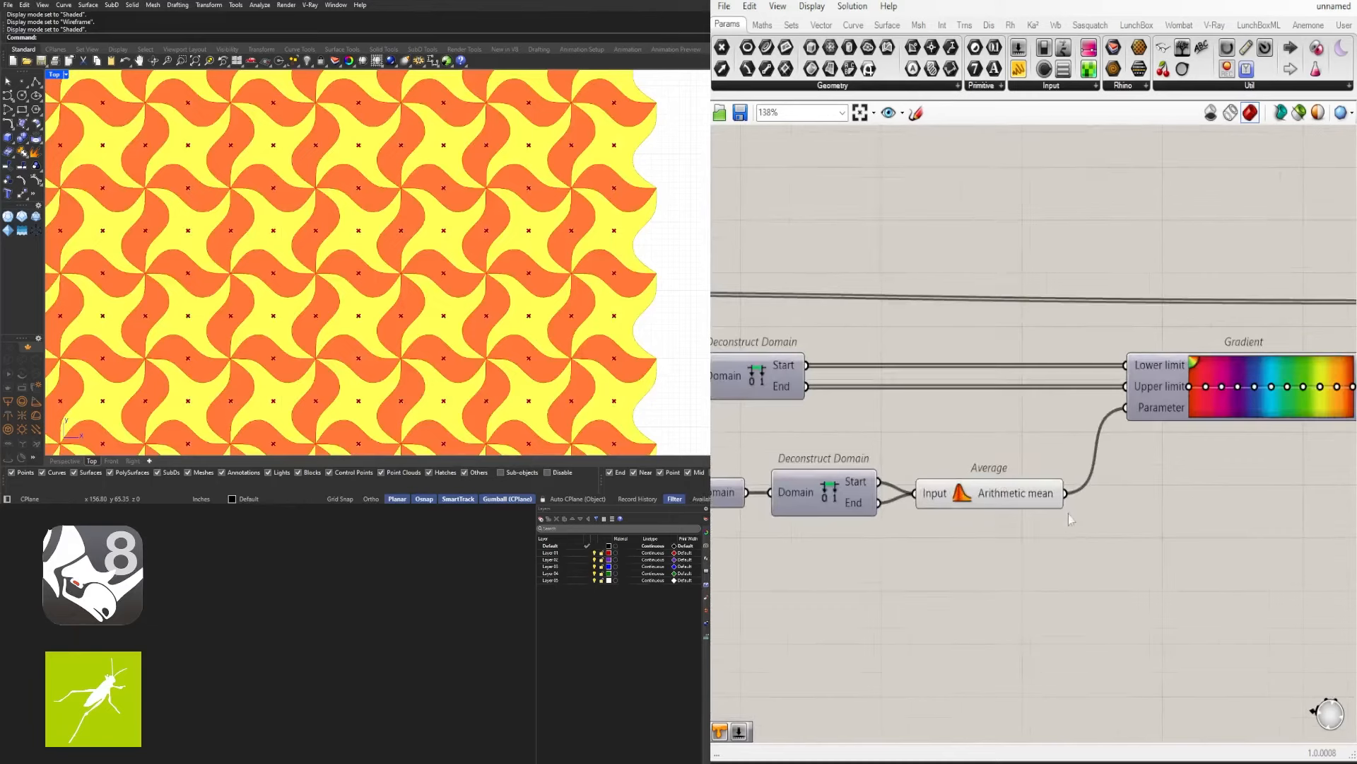
{"action": "mouse_move", "coordinate": [1047, 502]}
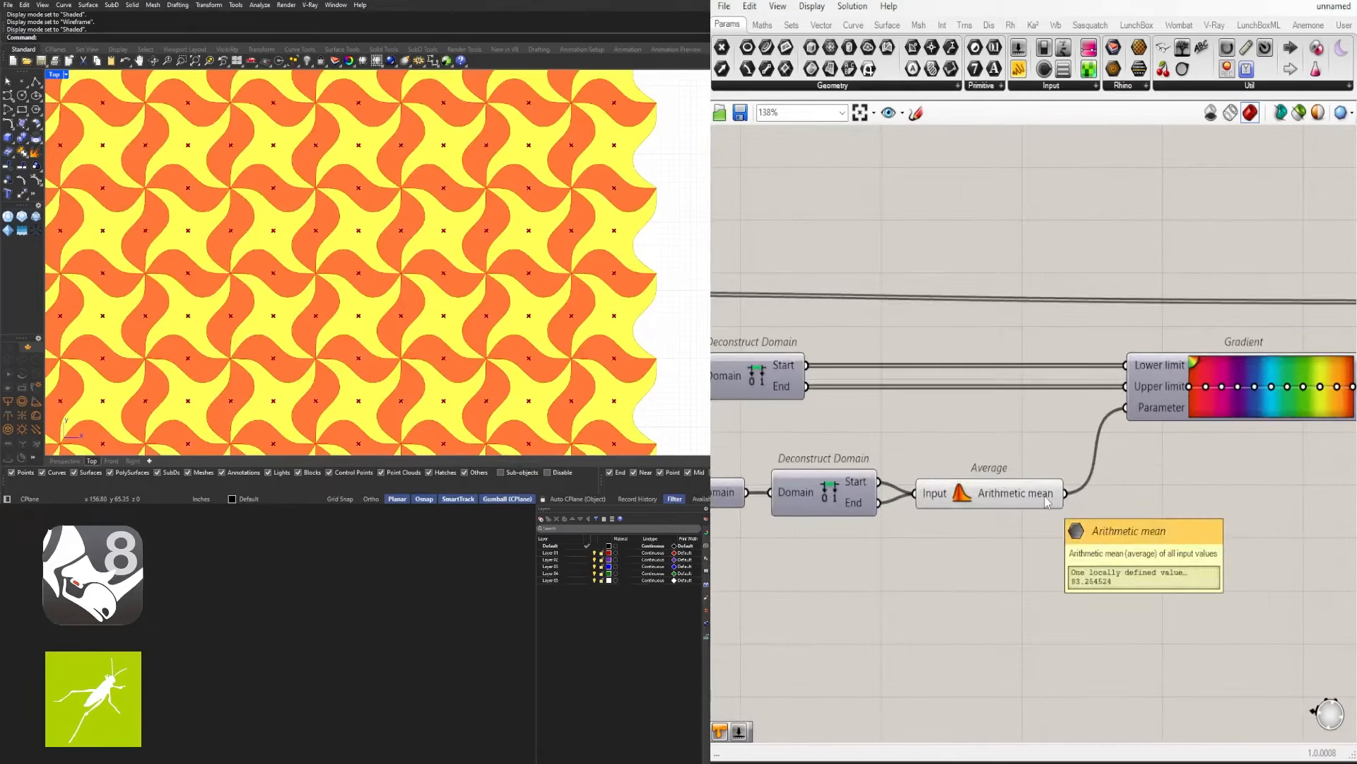
{"action": "mouse_move", "coordinate": [852, 514]}
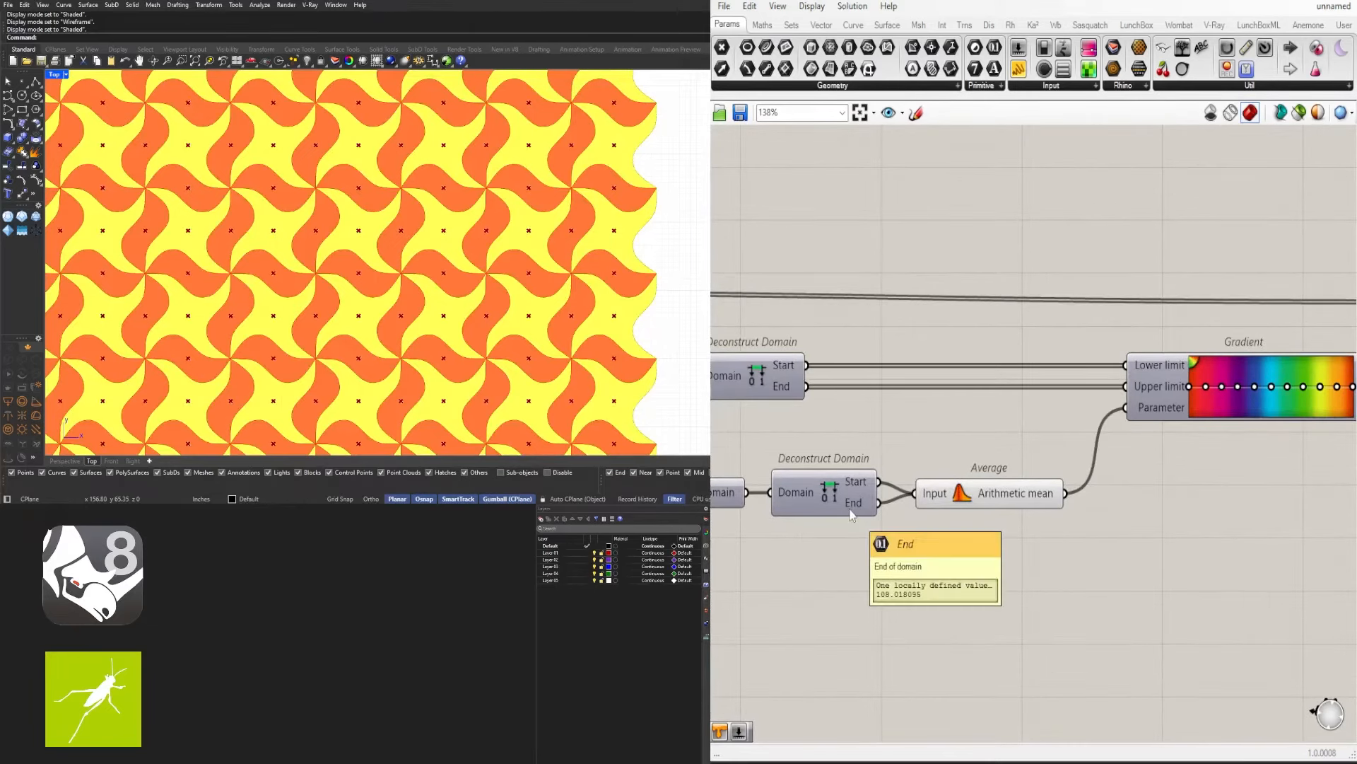
{"action": "mouse_move", "coordinate": [856, 482]}
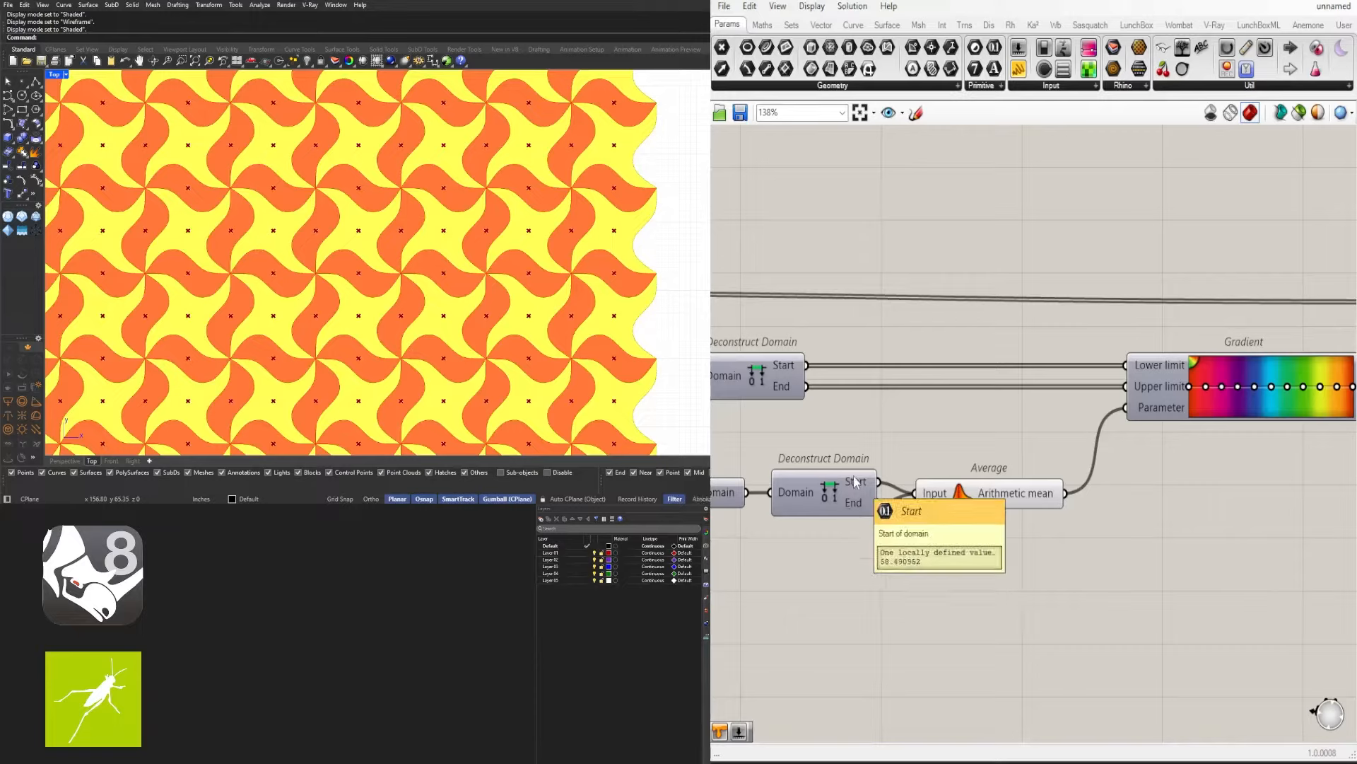
{"action": "double_click", "coordinate": [1029, 574]}
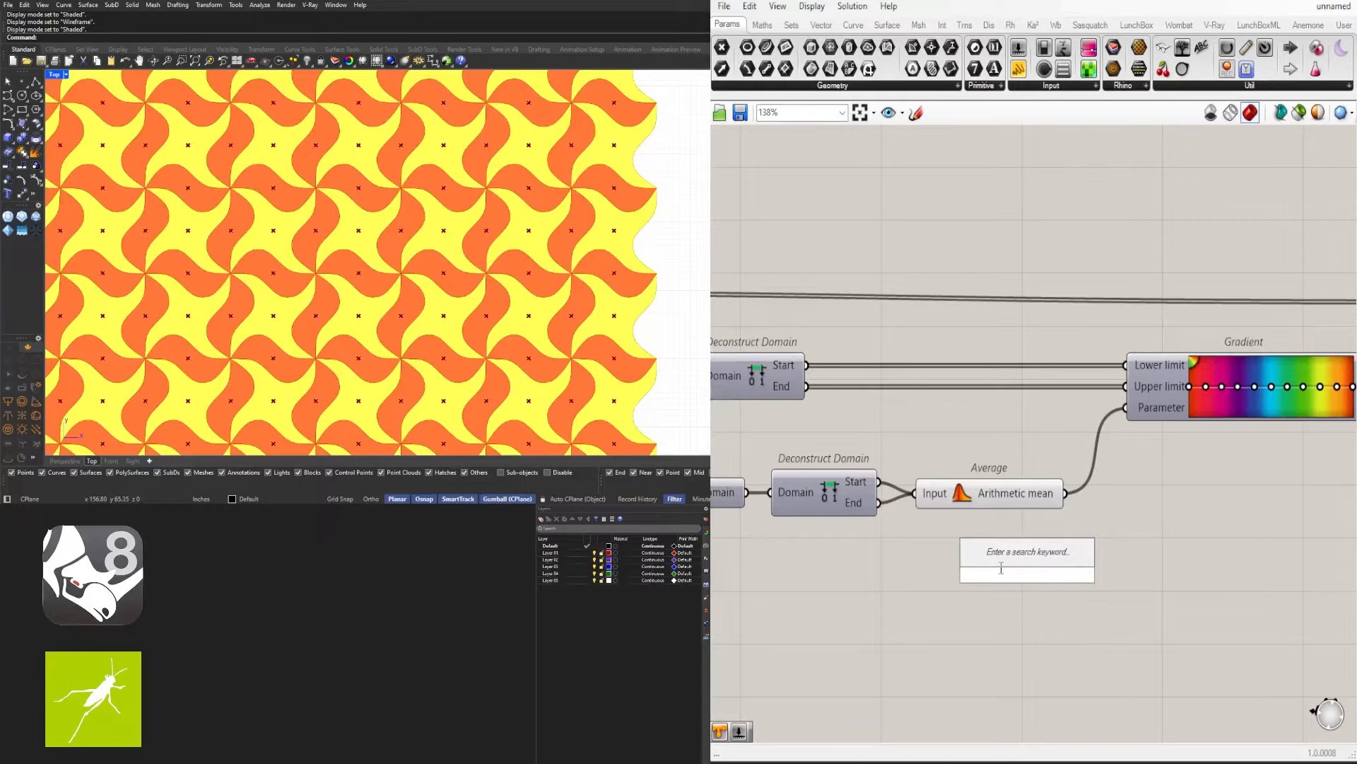
{"action": "type", "text": "30"}
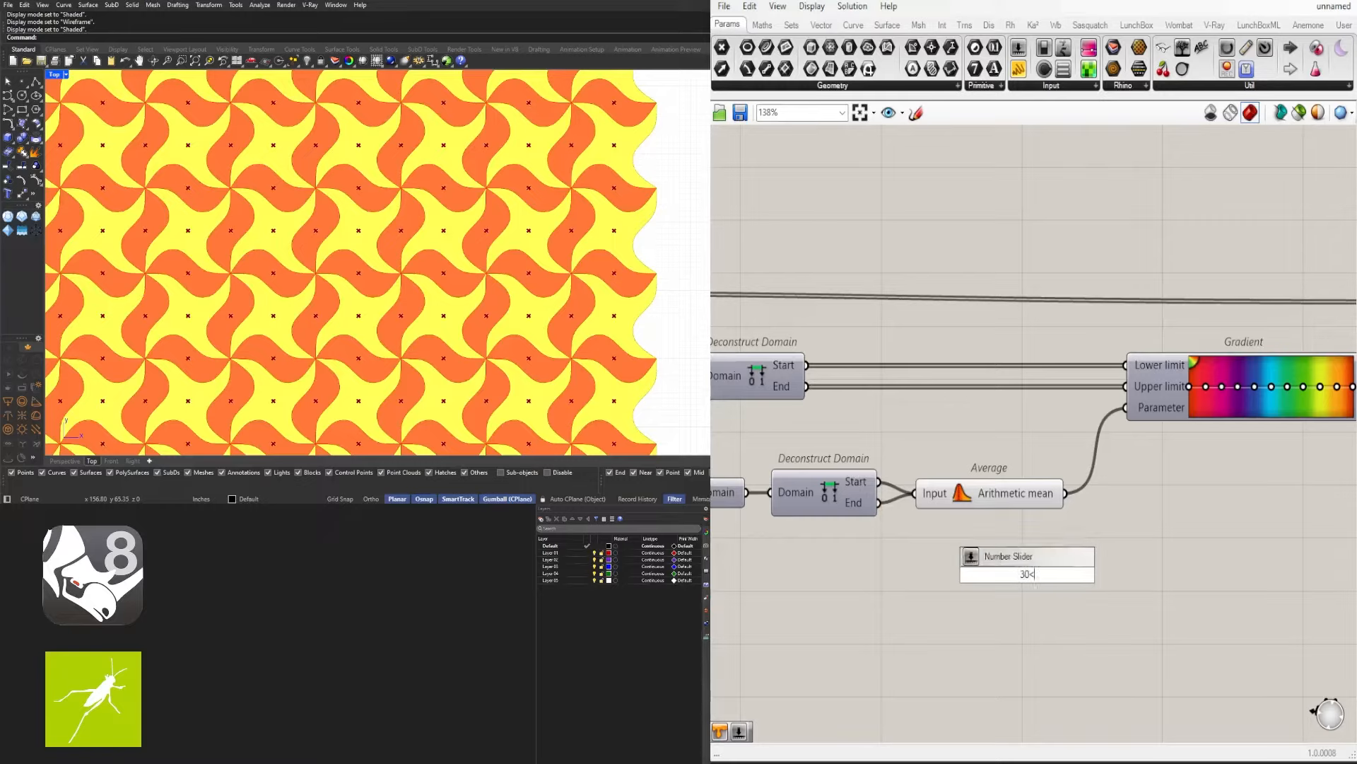
{"action": "type", "text": "<80<"}
{"action": "type", "text": "100"}
{"action": "key", "text": "Return"}
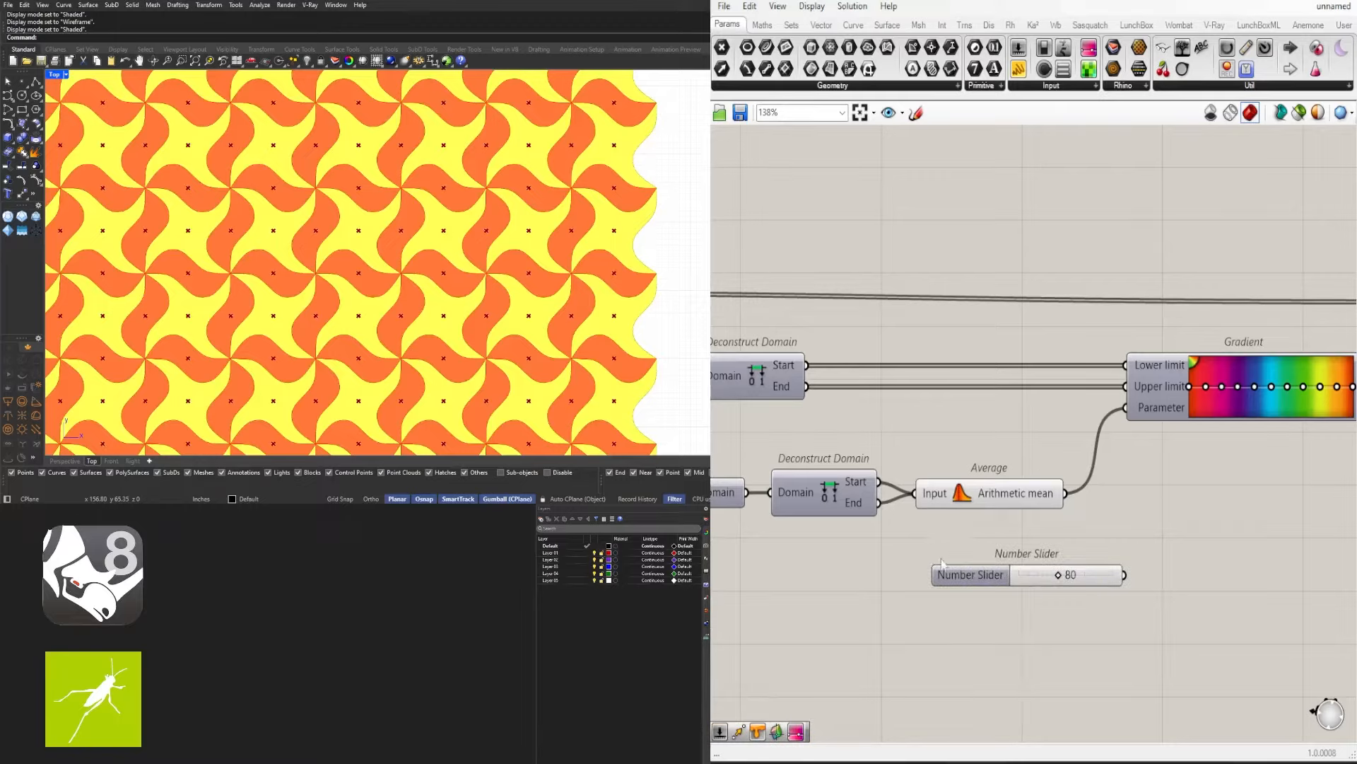
Align the number slider under Average, feed it into the Gradient's Parameter input in place of Arithmetic mean, and set it to 41
{"action": "left_click_drag", "start_coordinate": [986, 565], "coordinate": [934, 548]}
{"action": "left_click_drag", "start_coordinate": [1074, 558], "coordinate": [1125, 408]}
{"action": "scroll", "coordinate": [1004, 565], "scroll_direction": "up", "scroll_amount": 5}
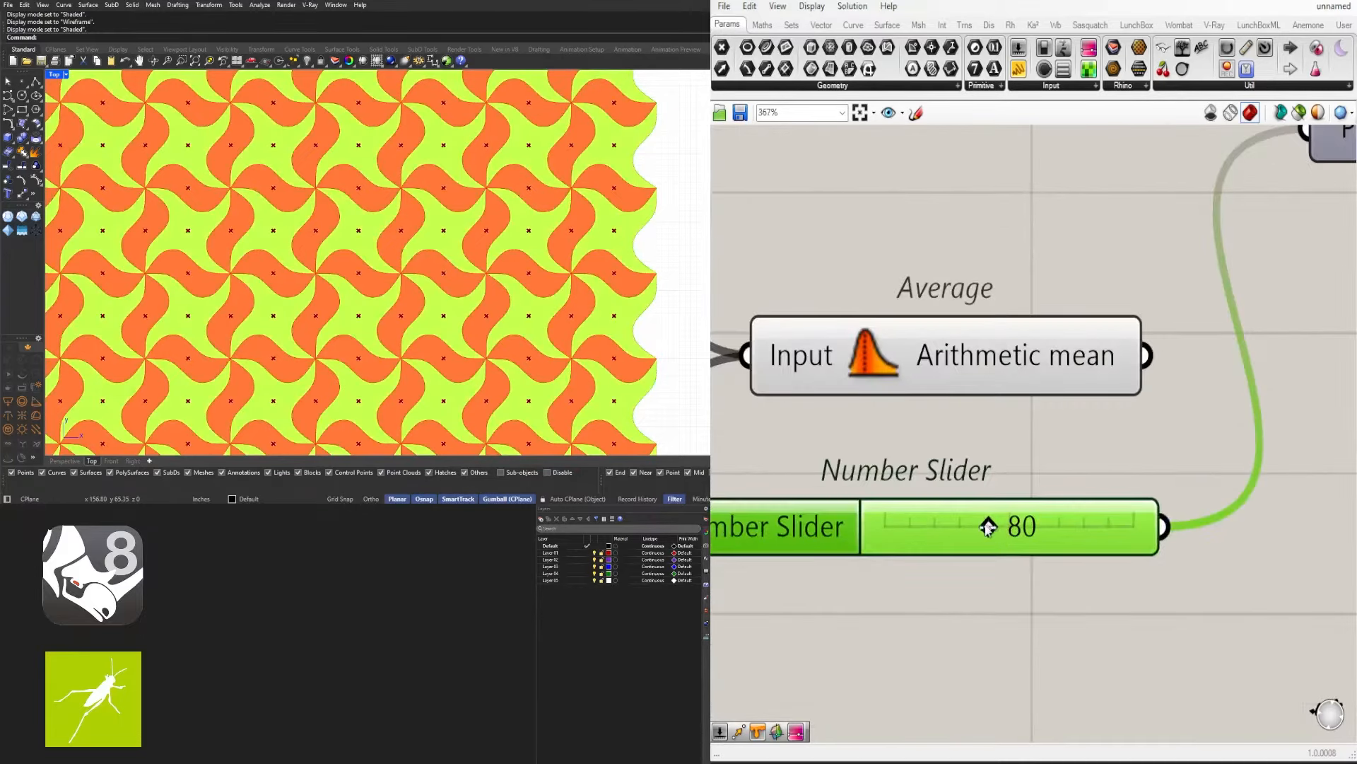
{"action": "left_click_drag", "start_coordinate": [987, 527], "coordinate": [907, 527]}
{"action": "scroll", "coordinate": [513, 277], "scroll_direction": "down", "scroll_amount": 8}
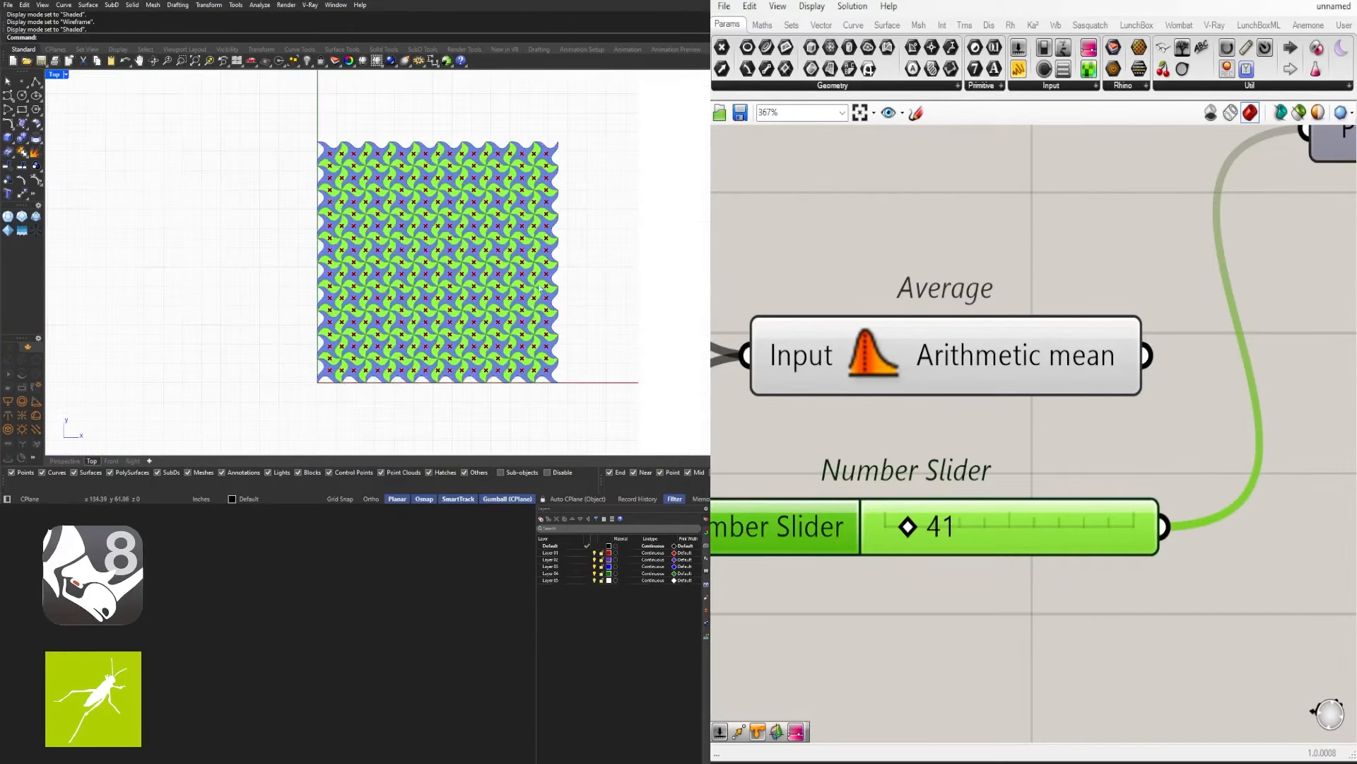
{"action": "scroll", "coordinate": [542, 286], "scroll_direction": "up", "scroll_amount": 2}
Turn off the preview of the Area and Bounds components to hide the tile centroid markers
{"action": "right_click_drag", "start_coordinate": [1159, 326], "coordinate": [1146, 405]}
{"action": "scroll", "coordinate": [1146, 405], "scroll_direction": "down", "scroll_amount": 3}
{"action": "left_click", "coordinate": [1015, 431]}
{"action": "scroll", "coordinate": [1080, 361], "scroll_direction": "down", "scroll_amount": 3}
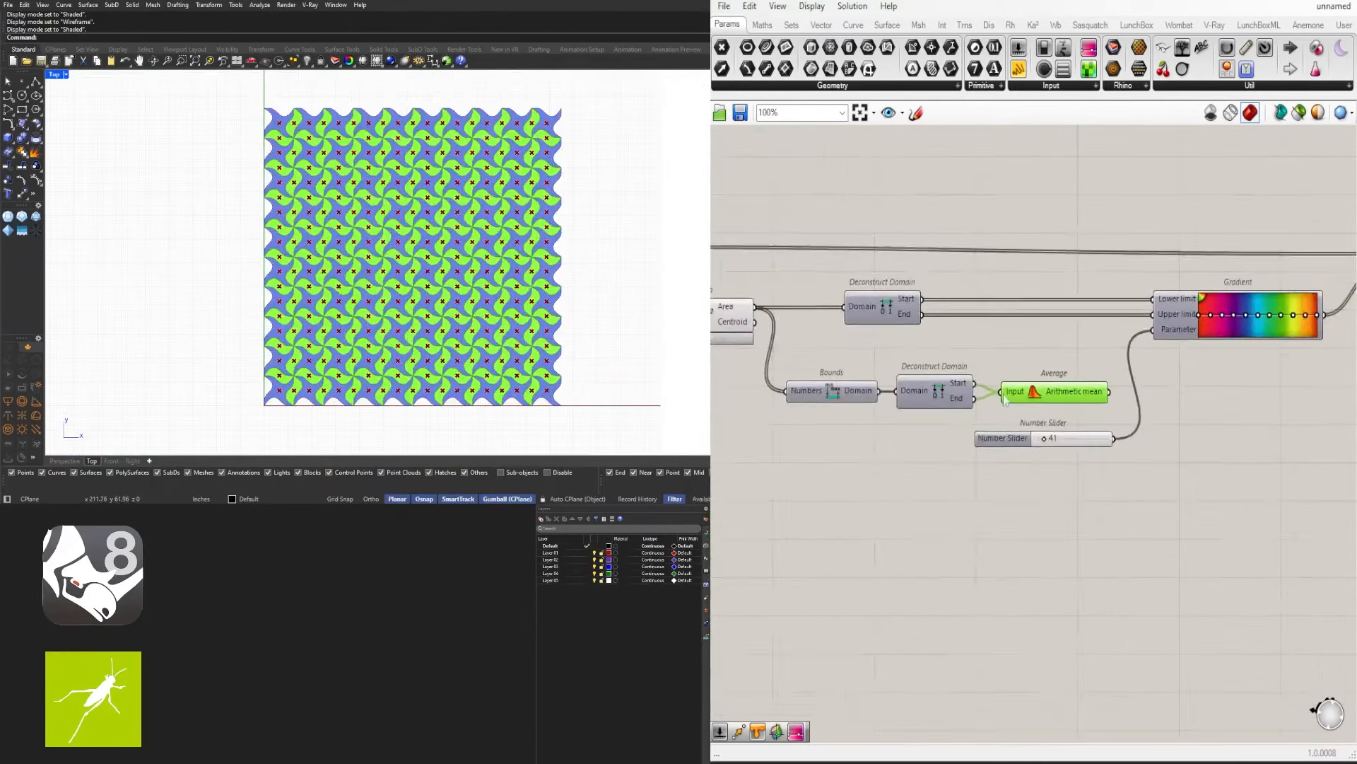
{"action": "scroll", "coordinate": [1006, 400], "scroll_direction": "down", "scroll_amount": 3}
{"action": "left_click_drag", "start_coordinate": [1057, 439], "coordinate": [954, 360]}
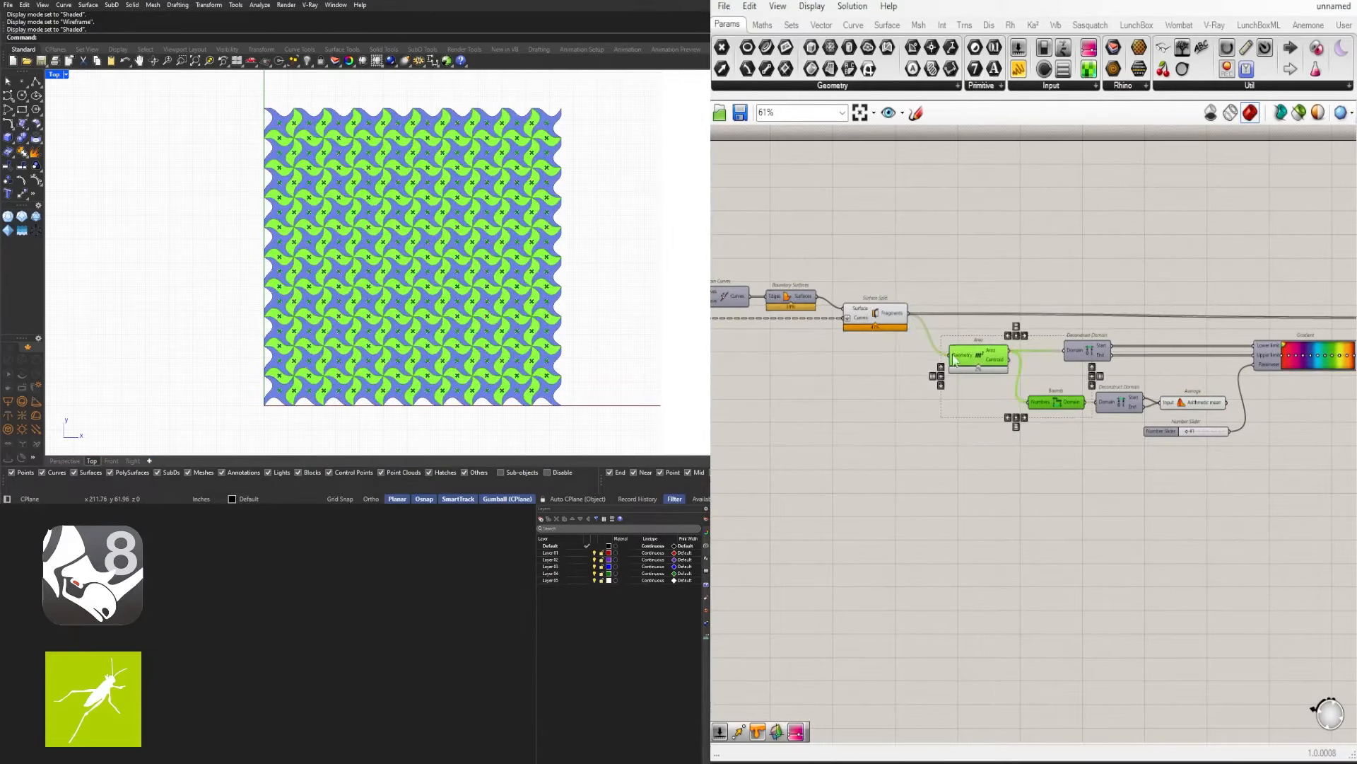
{"action": "scroll", "coordinate": [954, 359], "scroll_direction": "up", "scroll_amount": 4}
{"action": "middle_click", "coordinate": [1012, 363]}
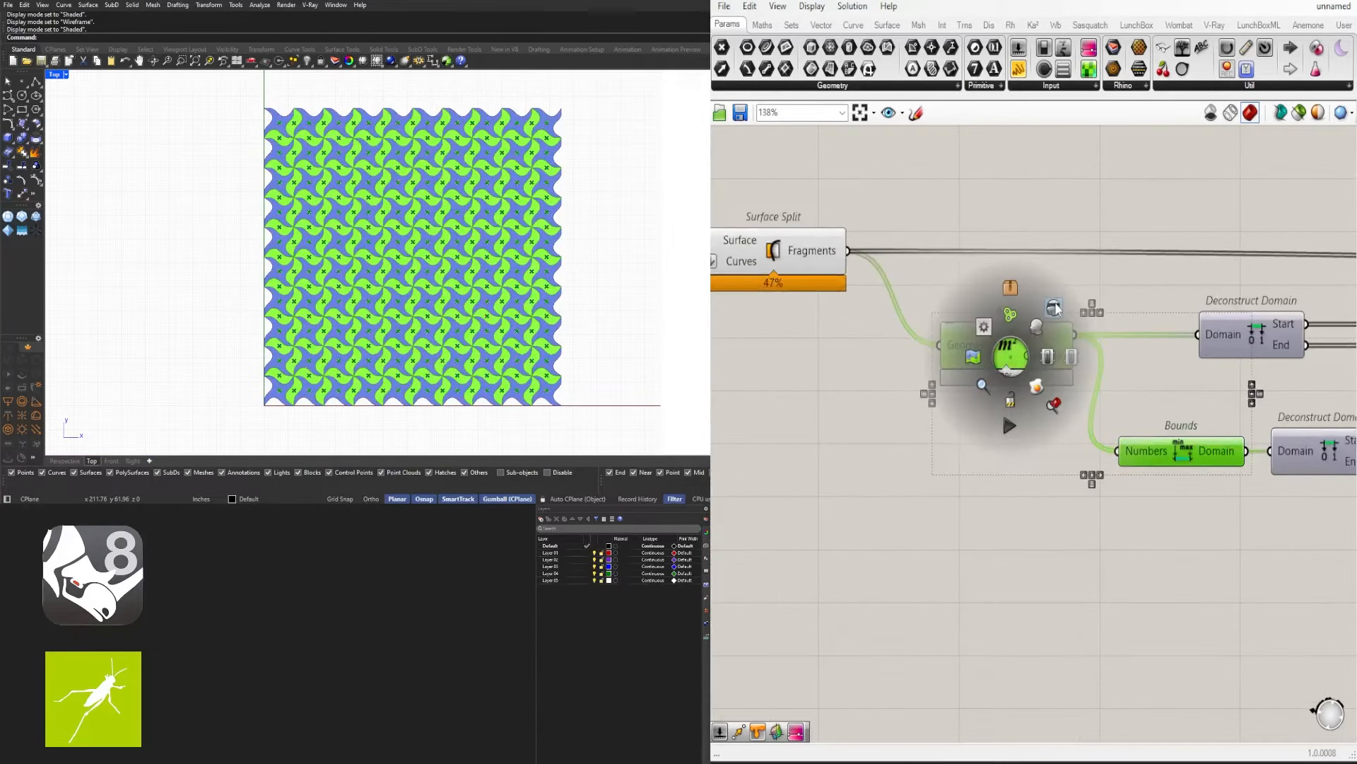
{"action": "left_click", "coordinate": [1054, 307]}
Try values of 91 and 112 on the Gradient's Parameter slider to compare the tile colours
{"action": "right_click_drag", "start_coordinate": [1319, 512], "coordinate": [965, 519]}
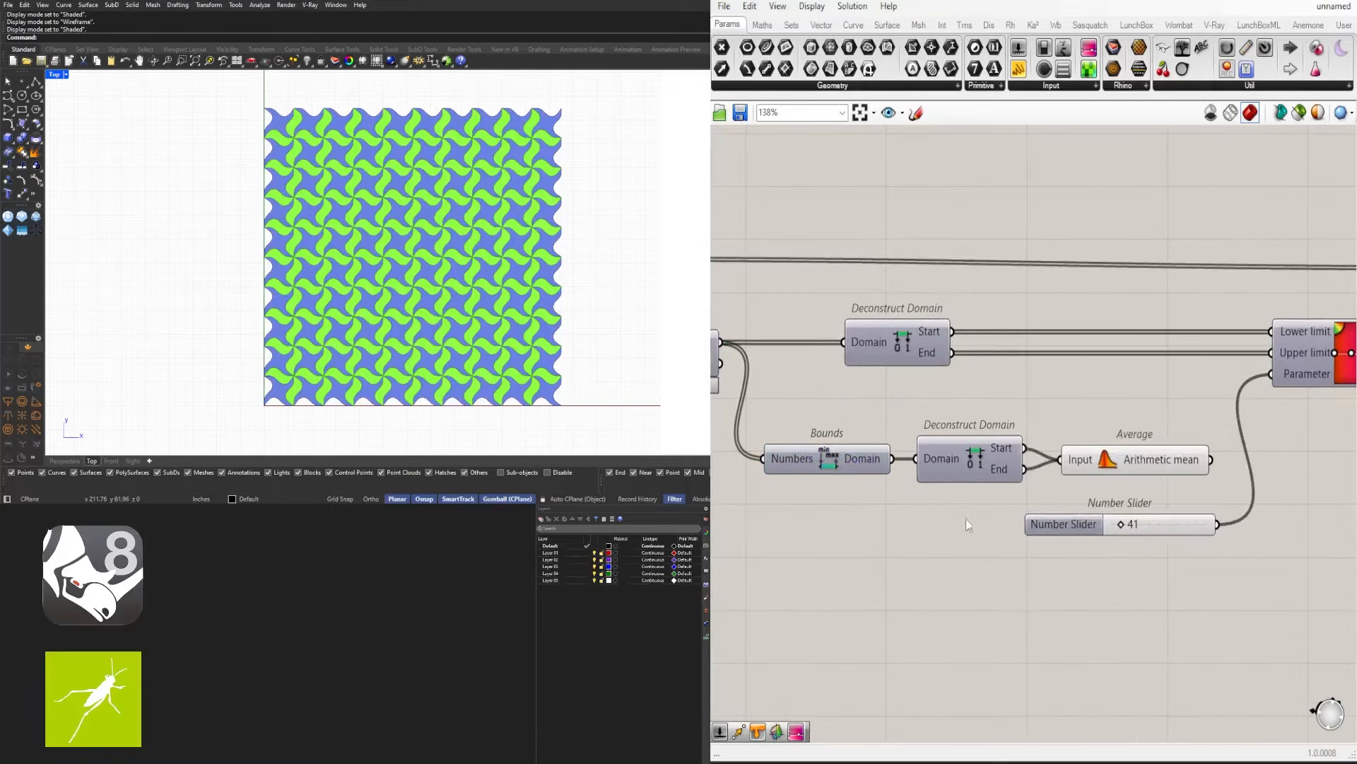
{"action": "scroll", "coordinate": [968, 515], "scroll_direction": "up", "scroll_amount": 6}
{"action": "left_click_drag", "start_coordinate": [963, 520], "coordinate": [1071, 523]}
{"action": "scroll", "coordinate": [1070, 527], "scroll_direction": "down", "scroll_amount": 5}
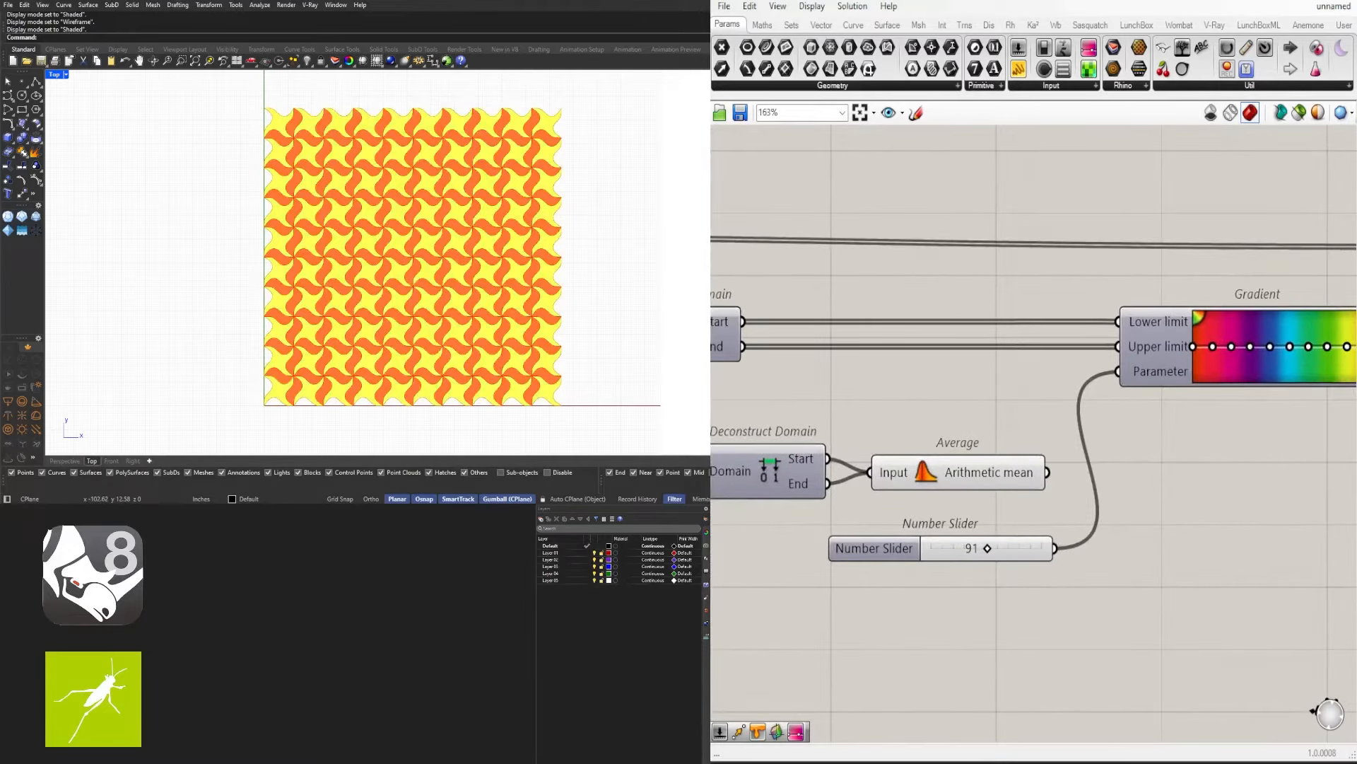
{"action": "scroll", "coordinate": [972, 559], "scroll_direction": "up", "scroll_amount": 4}
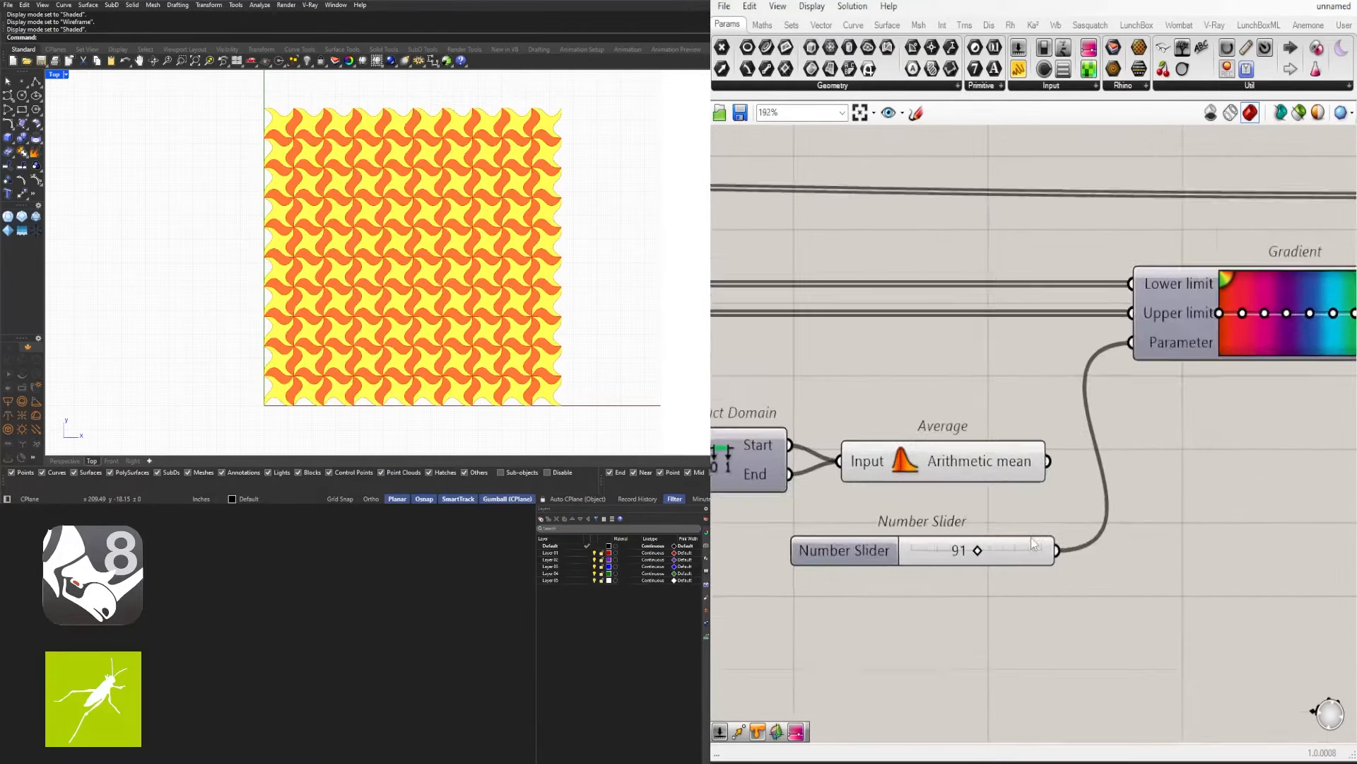
{"action": "left_click_drag", "start_coordinate": [976, 559], "coordinate": [1004, 543]}
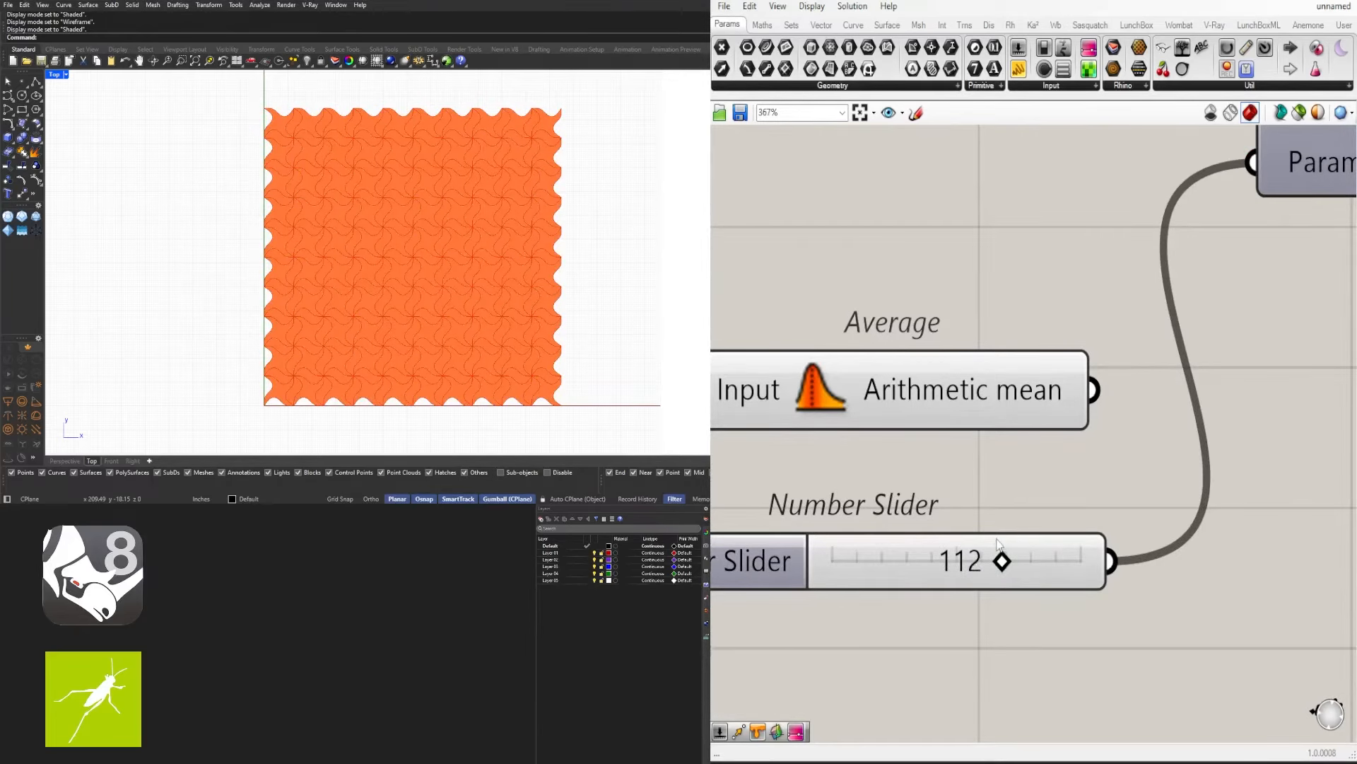
{"action": "scroll", "coordinate": [1015, 395], "scroll_direction": "down", "scroll_amount": 3}
Try values of 30 and 58 on the Gradient's Parameter slider to compare the tile colours
{"action": "mouse_move", "coordinate": [907, 336]}
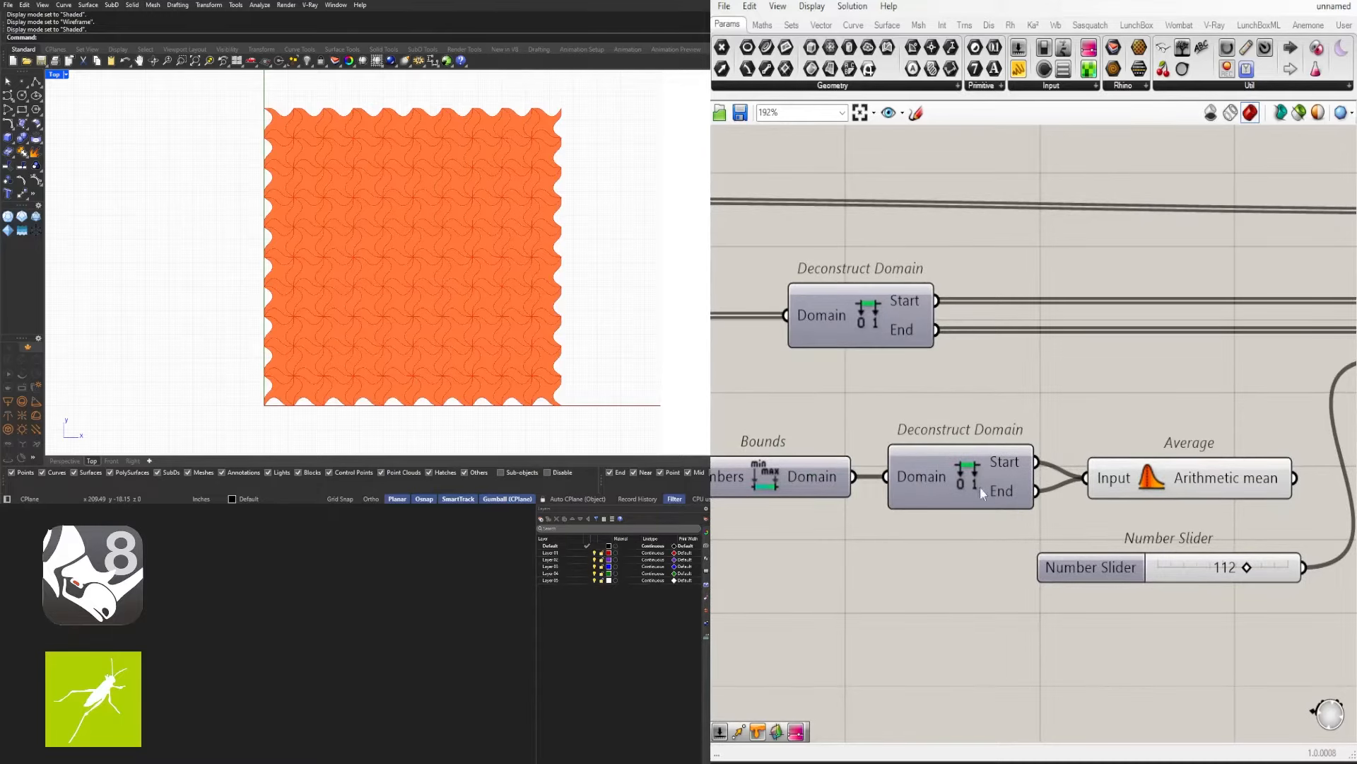
{"action": "right_click_drag", "start_coordinate": [1244, 584], "coordinate": [1095, 533]}
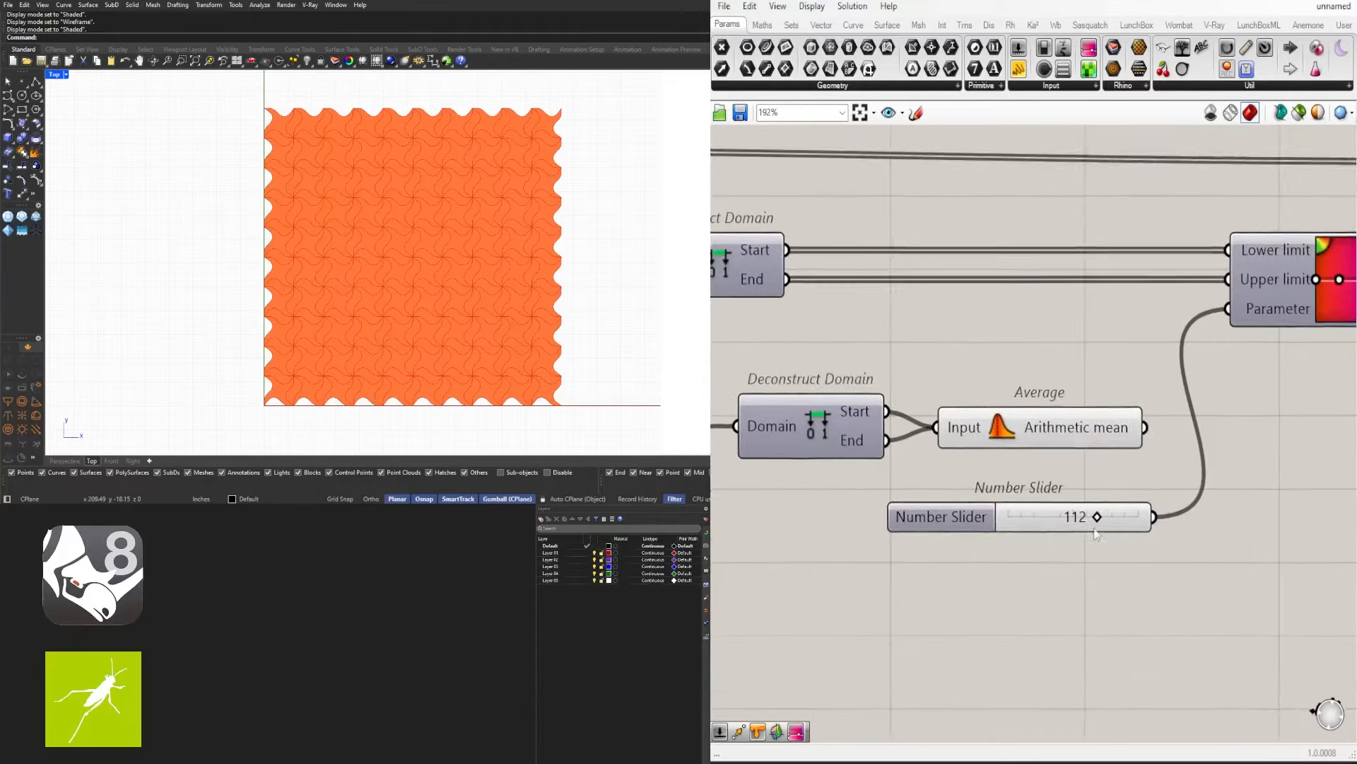
{"action": "scroll", "coordinate": [1095, 534], "scroll_direction": "up", "scroll_amount": 4}
{"action": "left_click_drag", "start_coordinate": [1105, 486], "coordinate": [875, 487]}
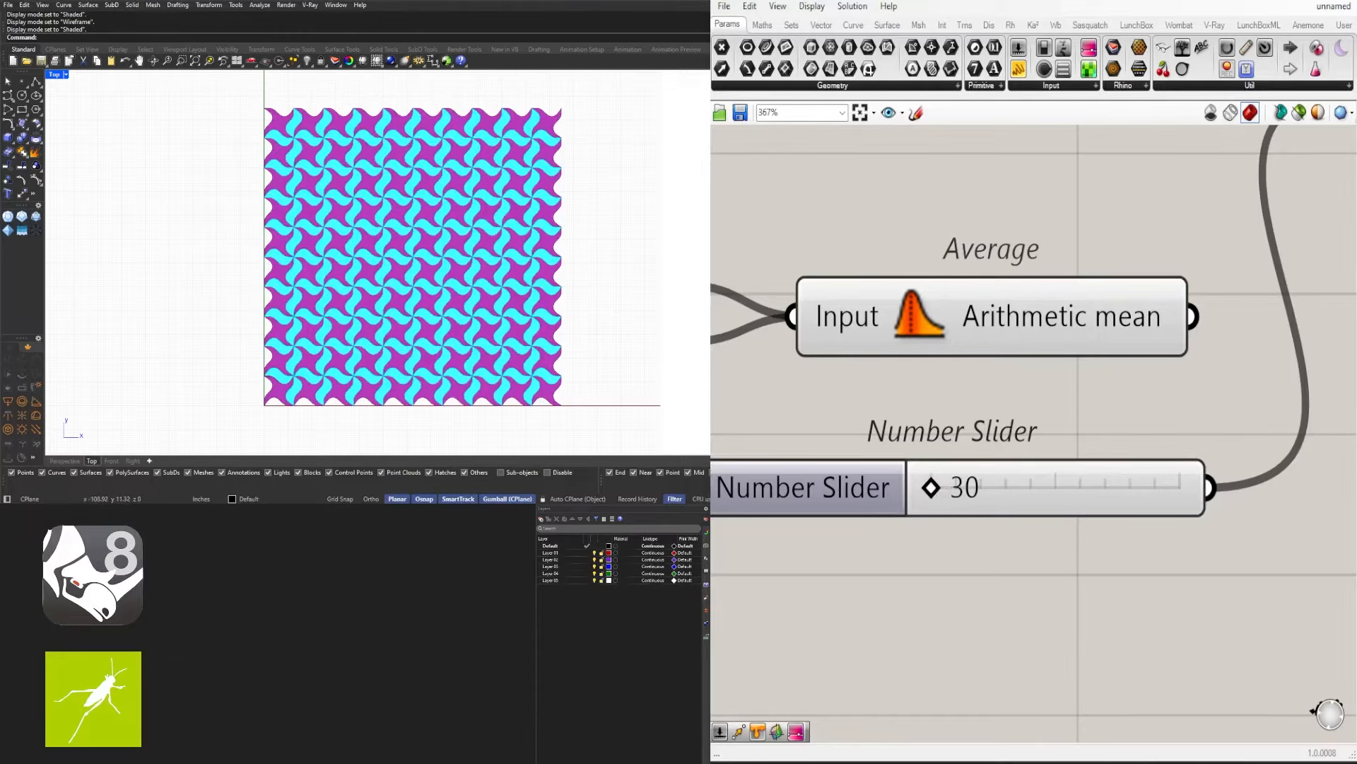
{"action": "scroll", "coordinate": [1029, 533], "scroll_direction": "down", "scroll_amount": 3}
{"action": "scroll", "coordinate": [939, 587], "scroll_direction": "up", "scroll_amount": 3}
{"action": "left_click_drag", "start_coordinate": [959, 507], "coordinate": [1019, 509]}
{"action": "scroll", "coordinate": [1172, 467], "scroll_direction": "down", "scroll_amount": 3}
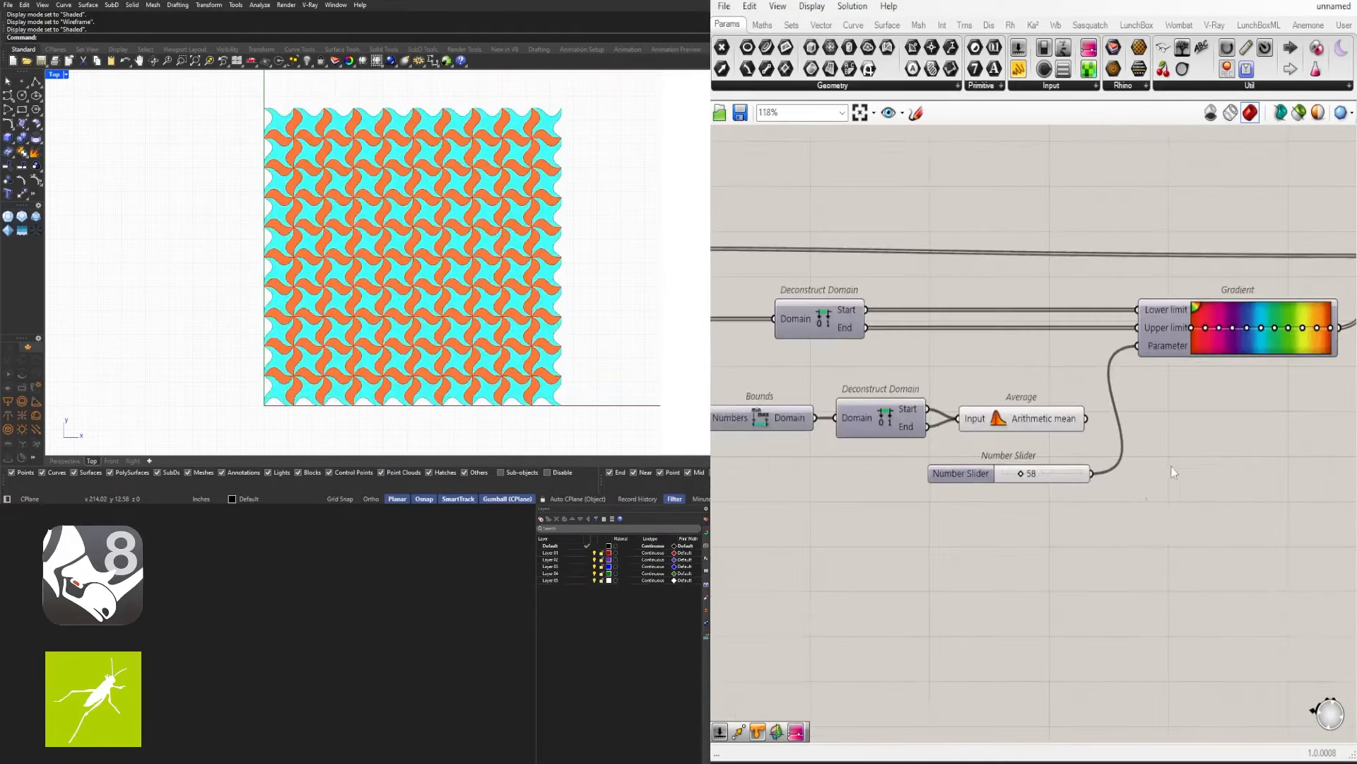
Apply the brown-to-tan preset to the Gradient and raise its Parameter slider slightly to lighten the tile colours
{"action": "right_click", "coordinate": [953, 434]}
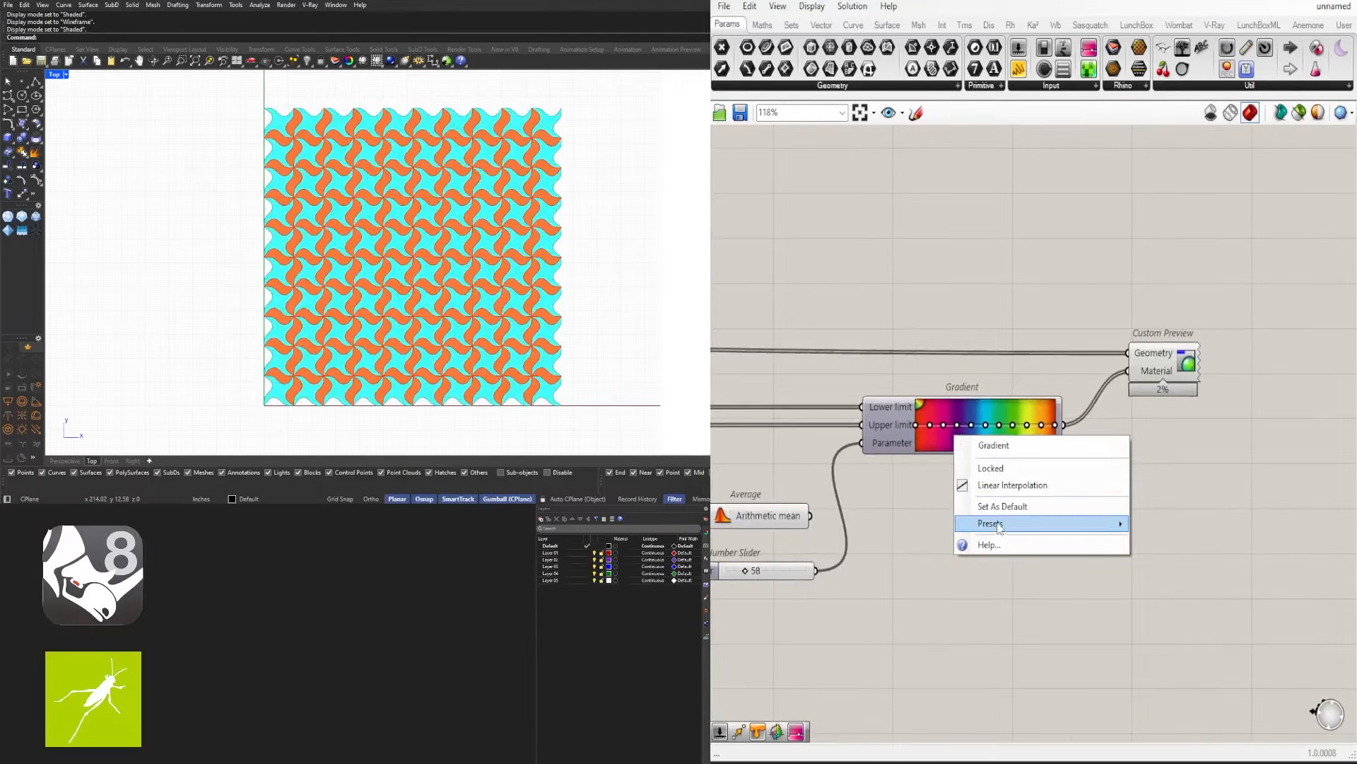
{"action": "mouse_move", "coordinate": [1046, 523]}
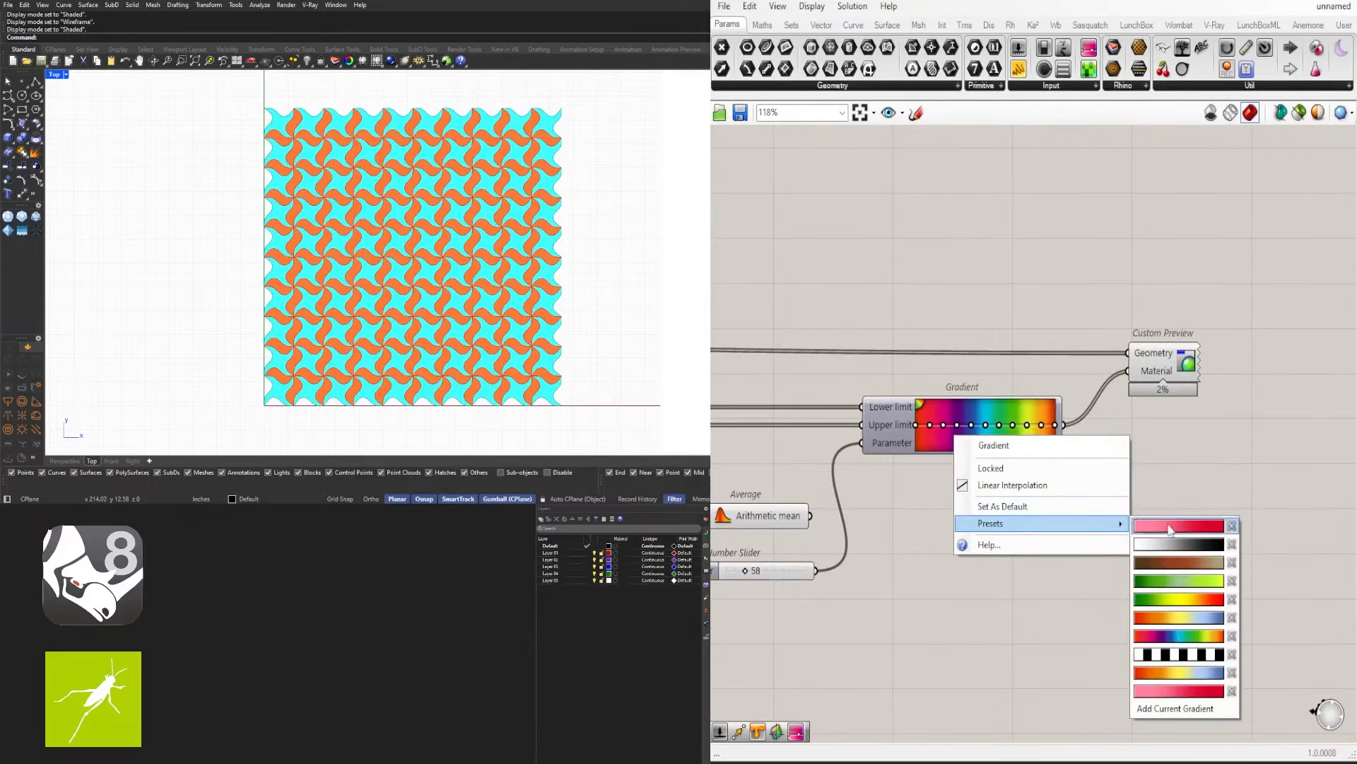
{"action": "left_click", "coordinate": [1180, 562]}
{"action": "right_click_drag", "start_coordinate": [951, 590], "coordinate": [1298, 550]}
{"action": "scroll", "coordinate": [1105, 543], "scroll_direction": "up", "scroll_amount": 8}
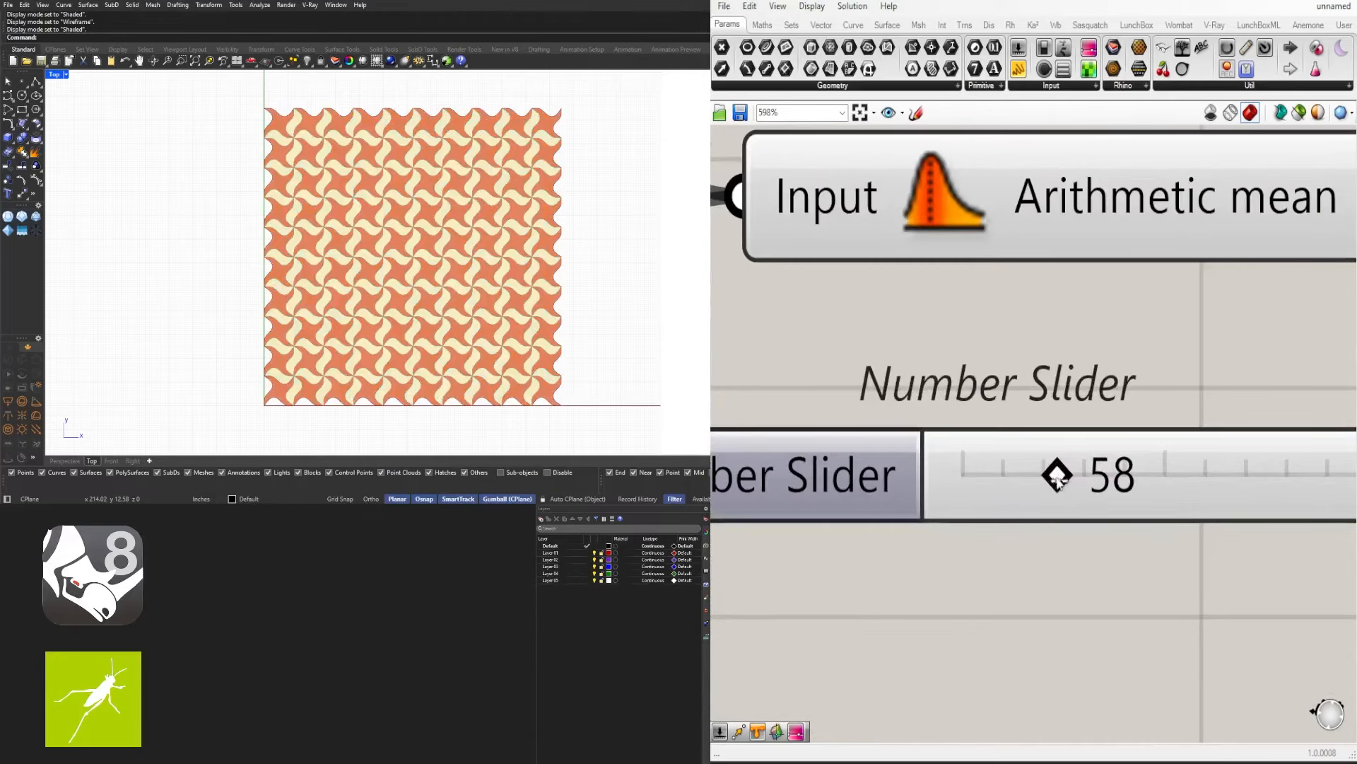
{"action": "left_click_drag", "start_coordinate": [1054, 478], "coordinate": [1107, 484]}
{"action": "scroll", "coordinate": [1069, 479], "scroll_direction": "down", "scroll_amount": 2}
{"action": "scroll", "coordinate": [940, 591], "scroll_direction": "down", "scroll_amount": 5}
In the Gene Pool that feeds Amplitude, set gene 3 to 7.02 and gene 2 to 2.11
{"action": "right_click_drag", "start_coordinate": [883, 591], "coordinate": [1346, 584]}
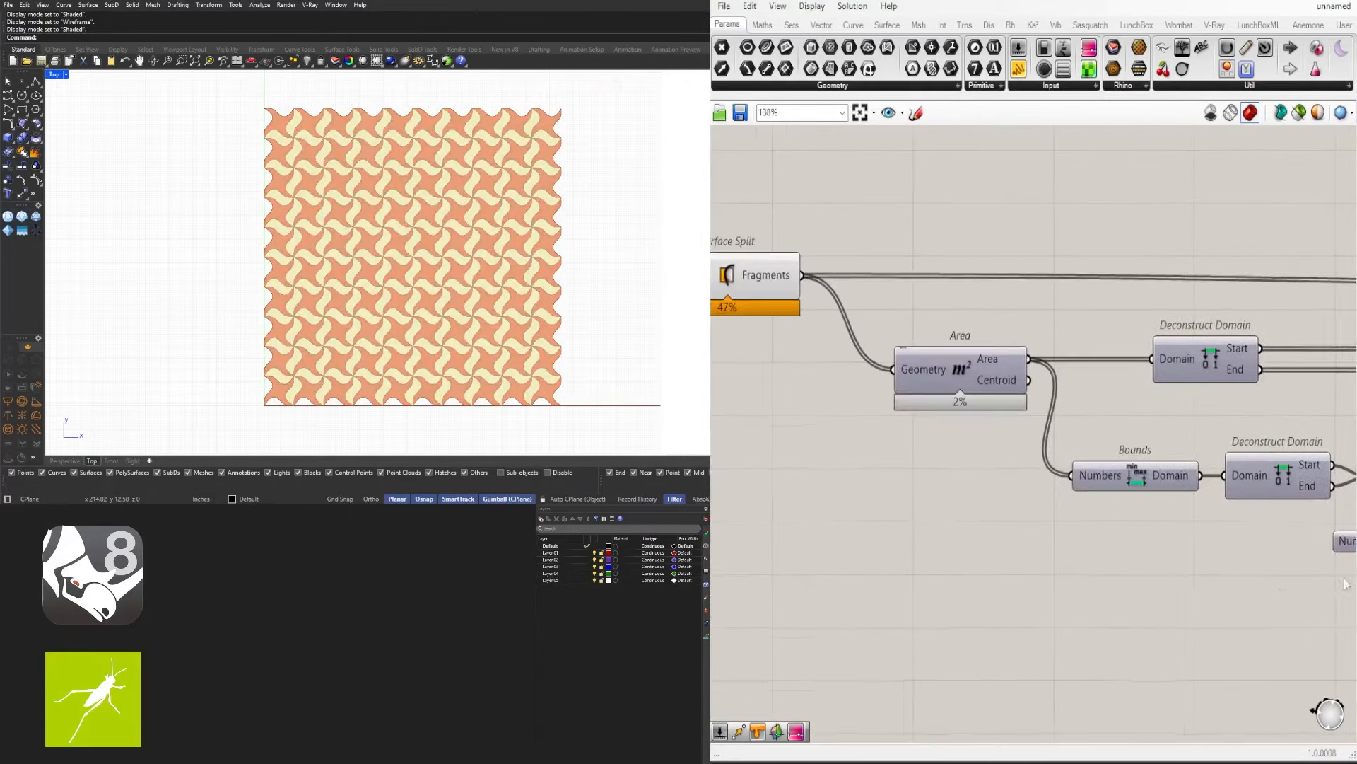
{"action": "right_click_drag", "start_coordinate": [1006, 511], "coordinate": [1321, 521]}
{"action": "scroll", "coordinate": [848, 490], "scroll_direction": "down", "scroll_amount": 3}
{"action": "right_click_drag", "start_coordinate": [848, 490], "coordinate": [1277, 536]}
{"action": "right_click_drag", "start_coordinate": [881, 543], "coordinate": [1227, 525]}
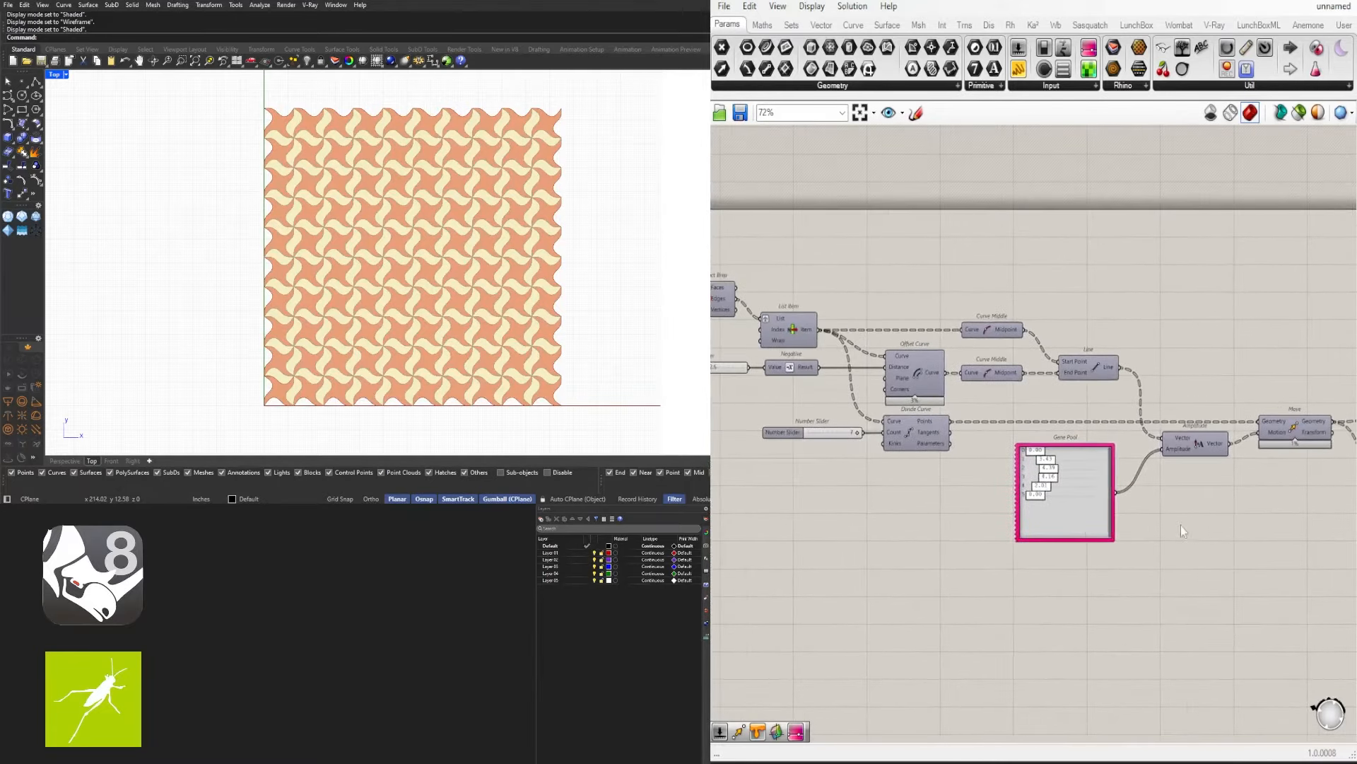
{"action": "scroll", "coordinate": [1068, 479], "scroll_direction": "up", "scroll_amount": 8}
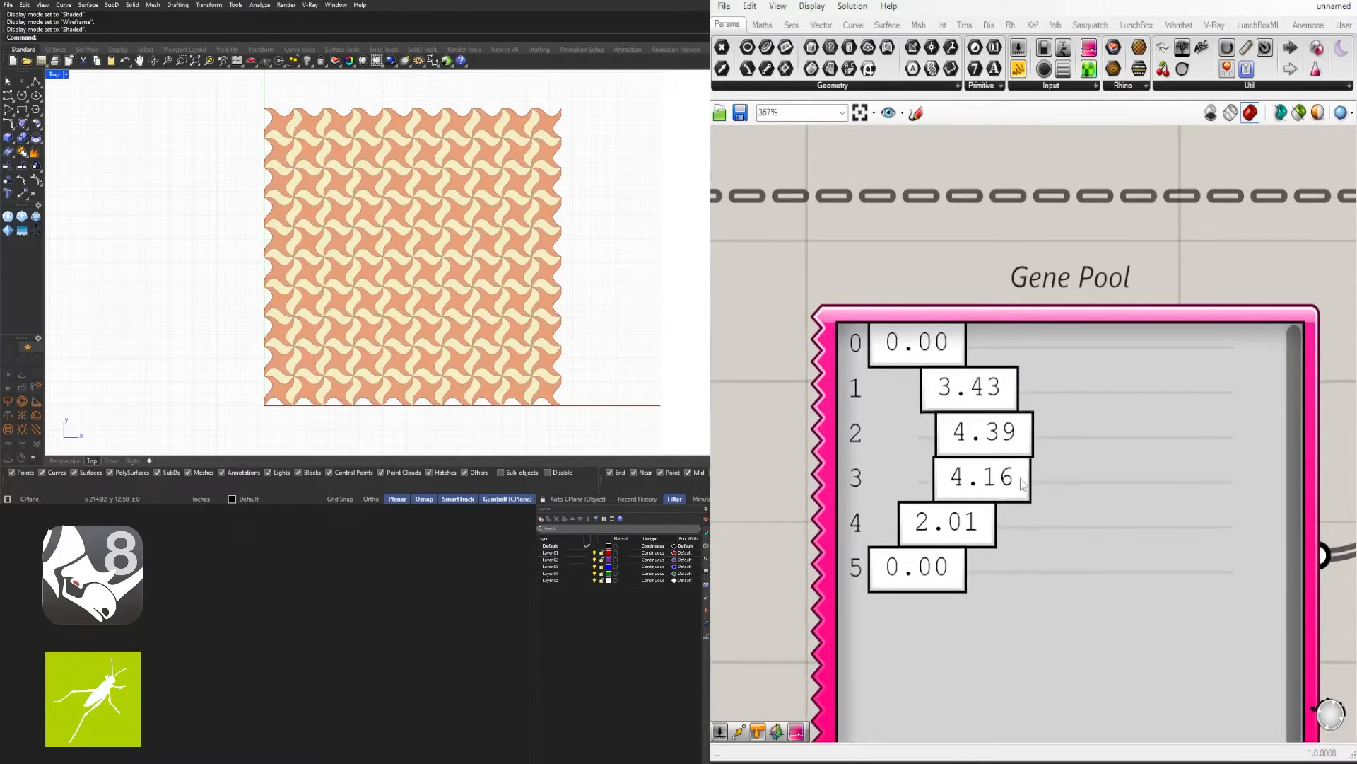
{"action": "left_click_drag", "start_coordinate": [1023, 483], "coordinate": [1031, 480]}
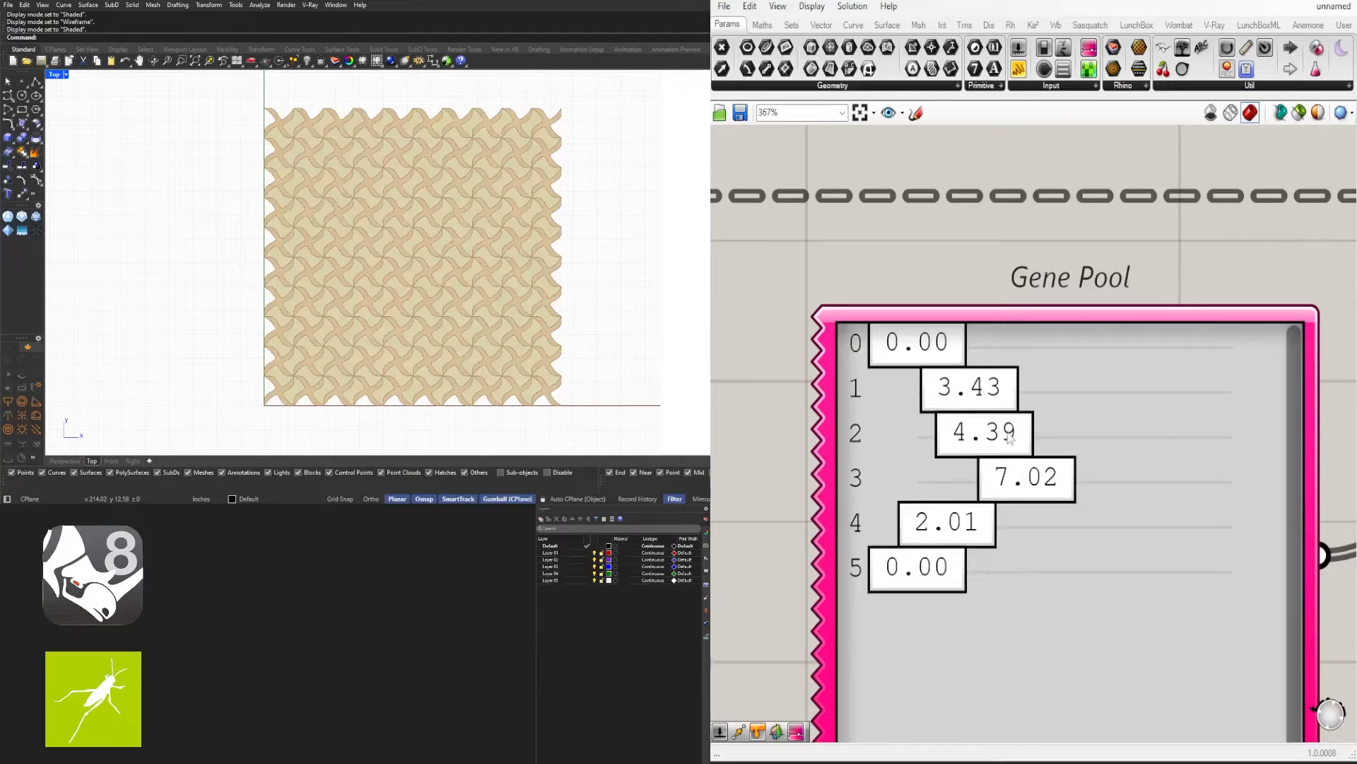
{"action": "left_click_drag", "start_coordinate": [983, 440], "coordinate": [959, 442]}
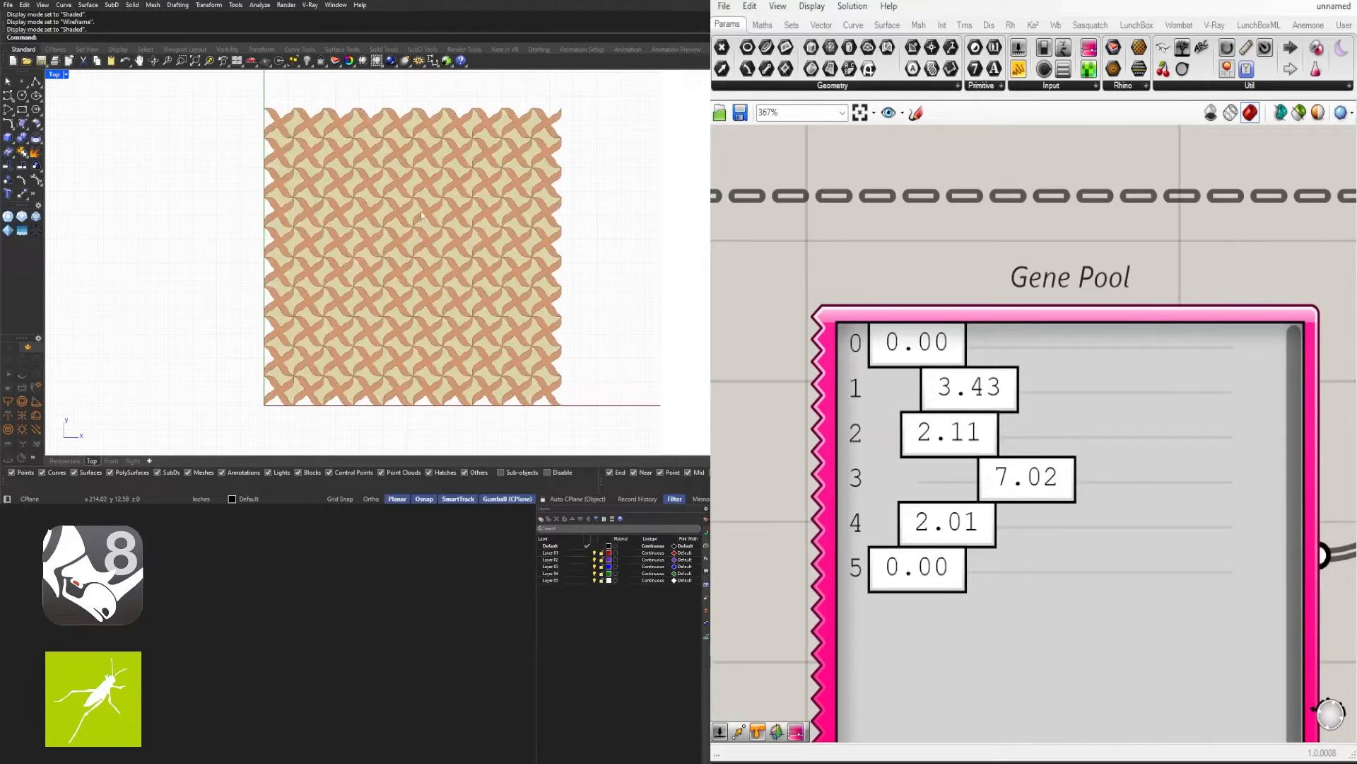
Lower gene 1 of the Gene Pool to 1.56 to reshape the tile edges
{"action": "scroll", "coordinate": [423, 213], "scroll_direction": "up", "scroll_amount": 14}
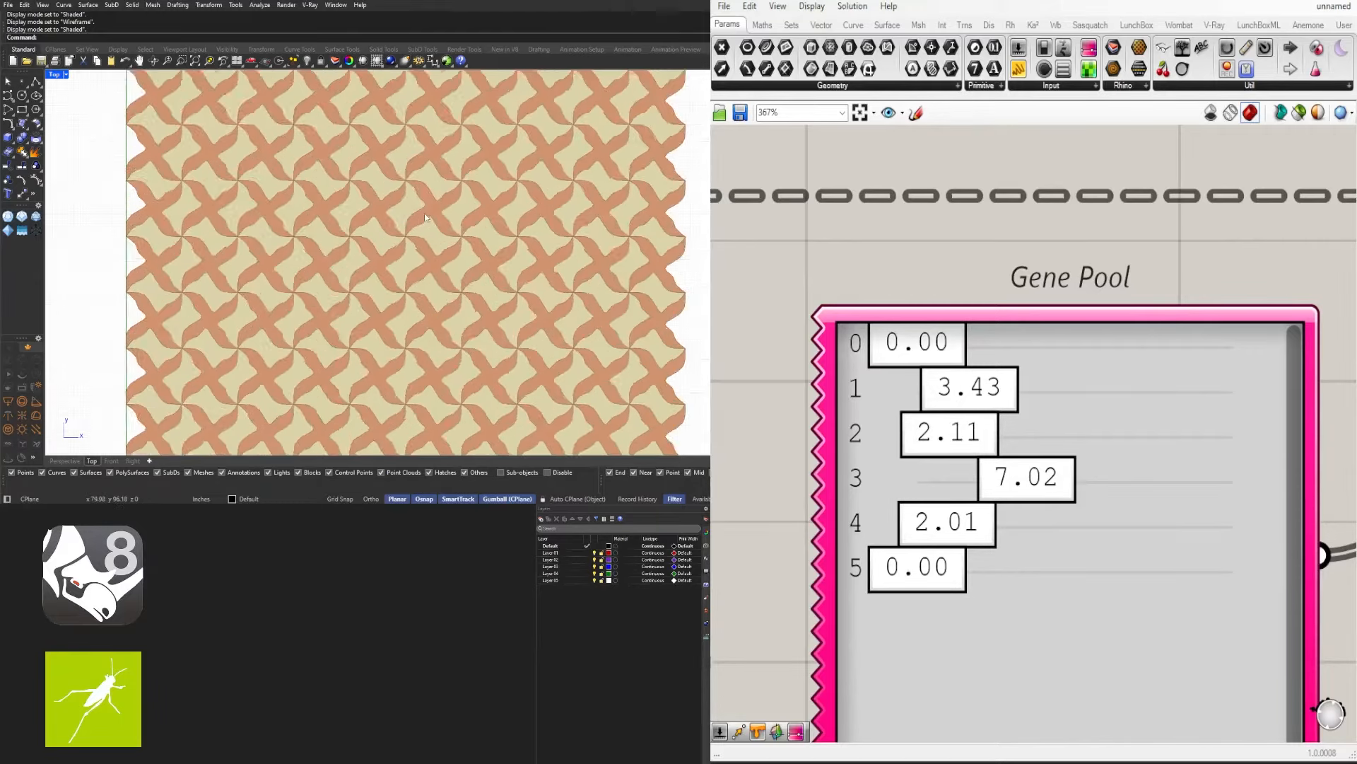
{"action": "scroll", "coordinate": [1300, 278], "scroll_direction": "down", "scroll_amount": 7}
{"action": "scroll", "coordinate": [1235, 355], "scroll_direction": "up", "scroll_amount": 6}
{"action": "scroll", "coordinate": [1235, 359], "scroll_direction": "up", "scroll_amount": 5}
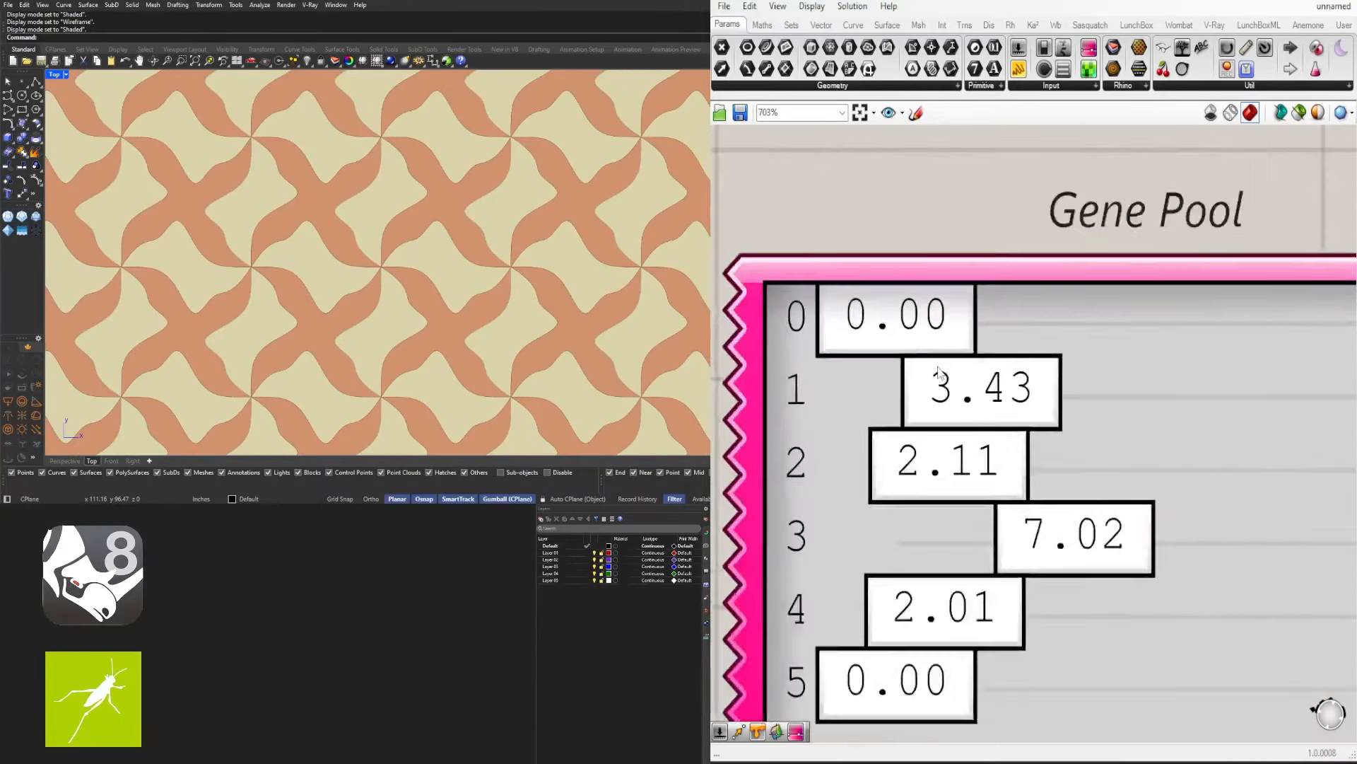
{"action": "left_click_drag", "start_coordinate": [912, 409], "coordinate": [923, 410]}
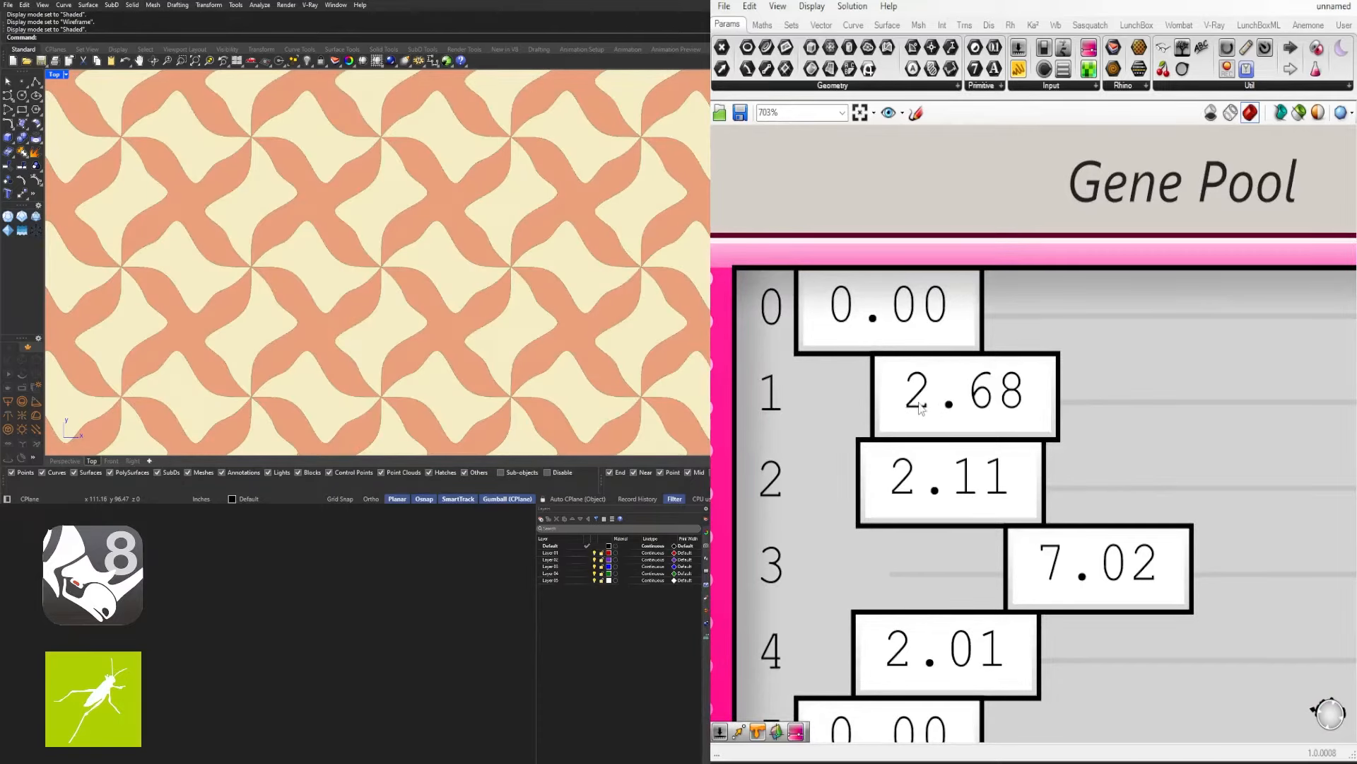
{"action": "left_click_drag", "start_coordinate": [914, 408], "coordinate": [921, 400]}
{"action": "scroll", "coordinate": [911, 396], "scroll_direction": "up", "scroll_amount": 5}
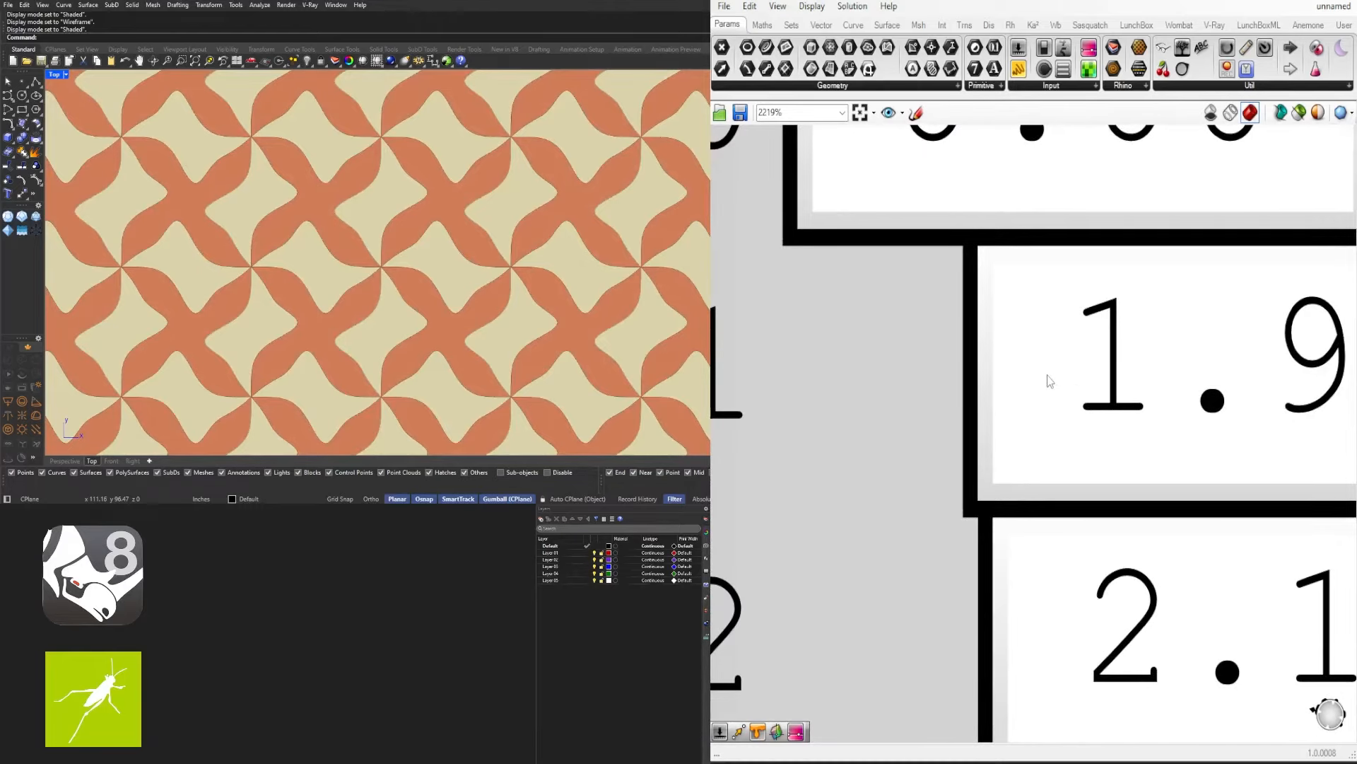
{"action": "left_click_drag", "start_coordinate": [1049, 381], "coordinate": [1036, 382]}
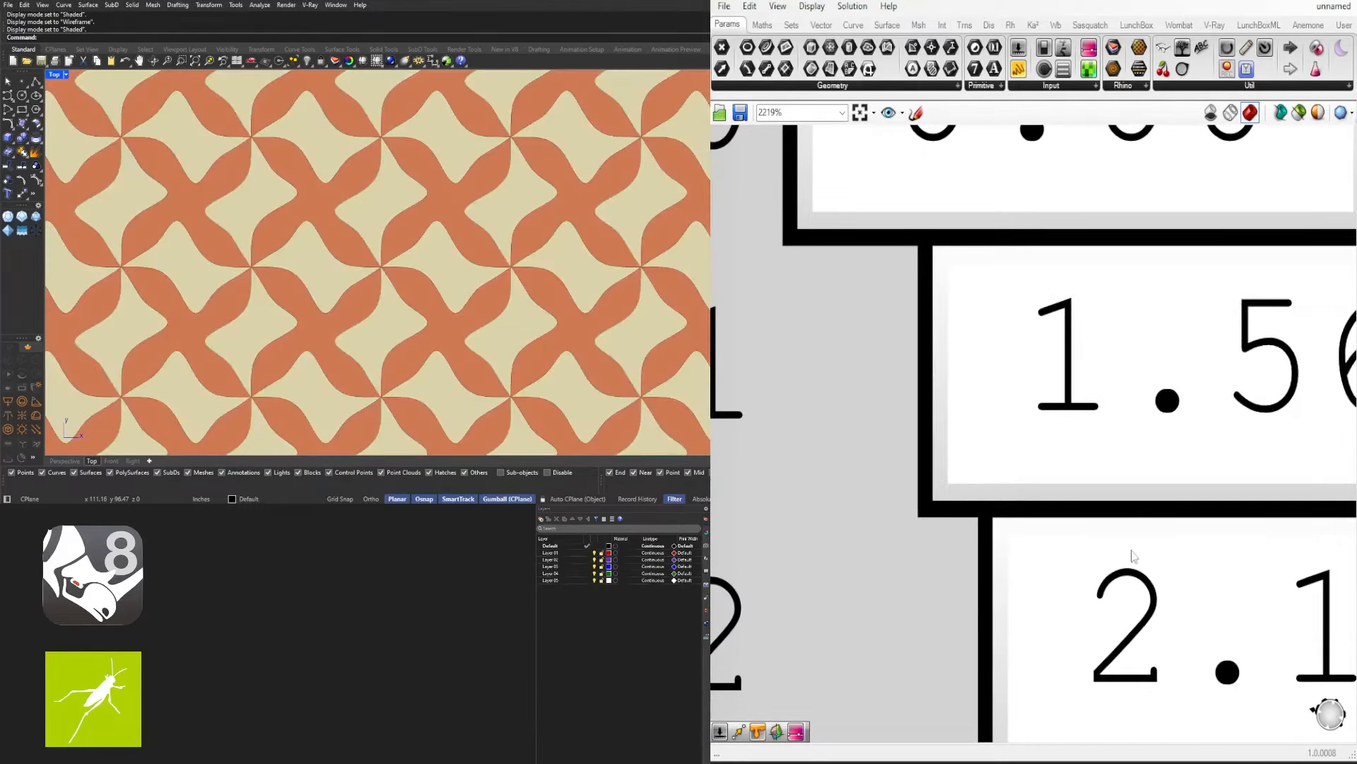
Set gene 4 of the Gene Pool to 1.50
{"action": "scroll", "coordinate": [1097, 433], "scroll_direction": "down", "scroll_amount": 6}
{"action": "scroll", "coordinate": [1074, 488], "scroll_direction": "up", "scroll_amount": 4}
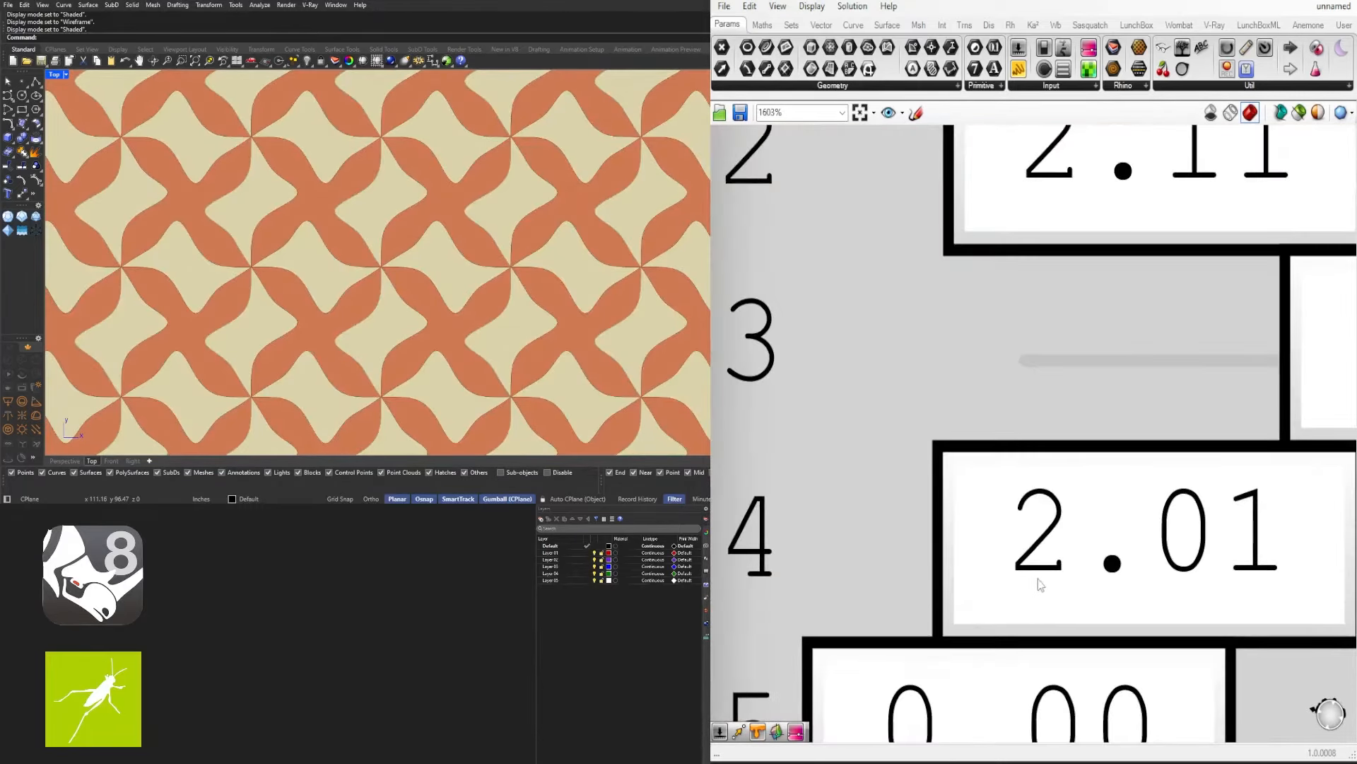
{"action": "left_click_drag", "start_coordinate": [1033, 579], "coordinate": [1011, 571]}
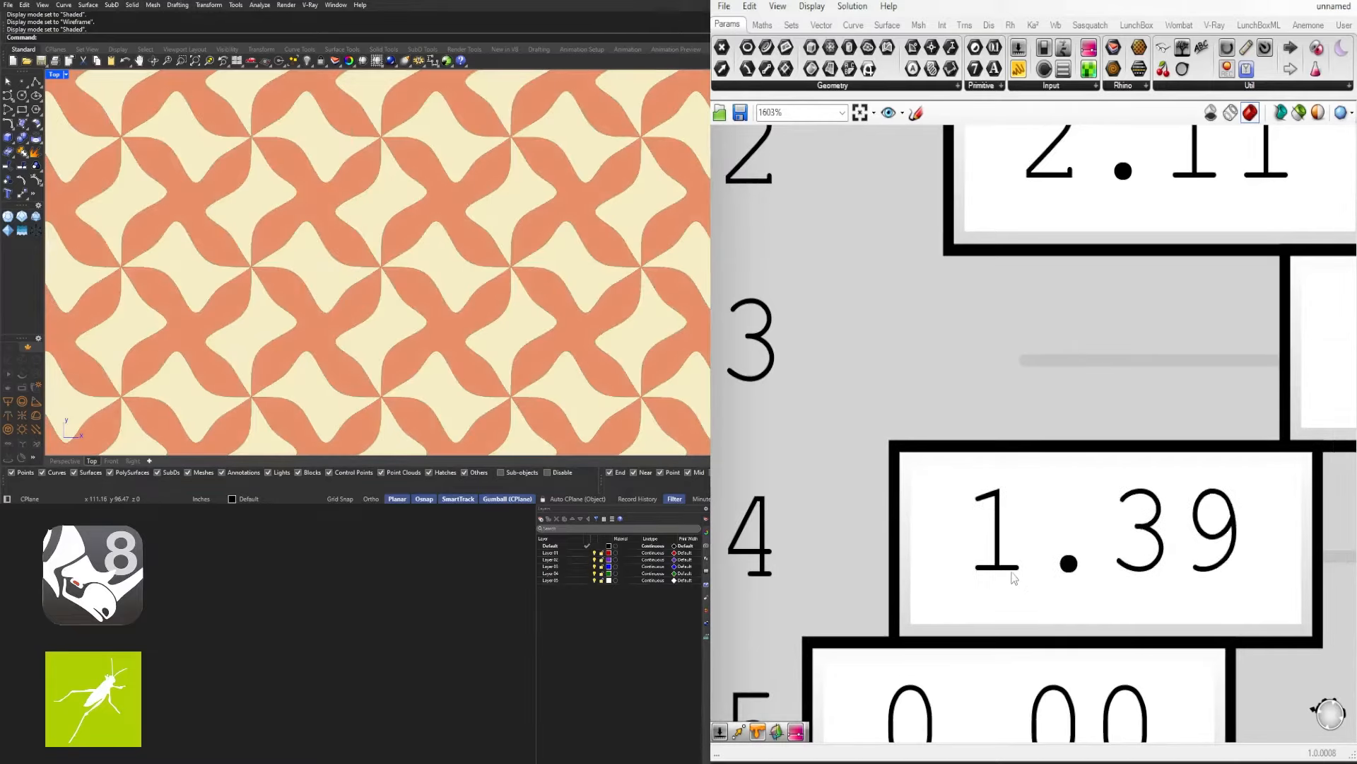
{"action": "scroll", "coordinate": [1064, 555], "scroll_direction": "down", "scroll_amount": 6}
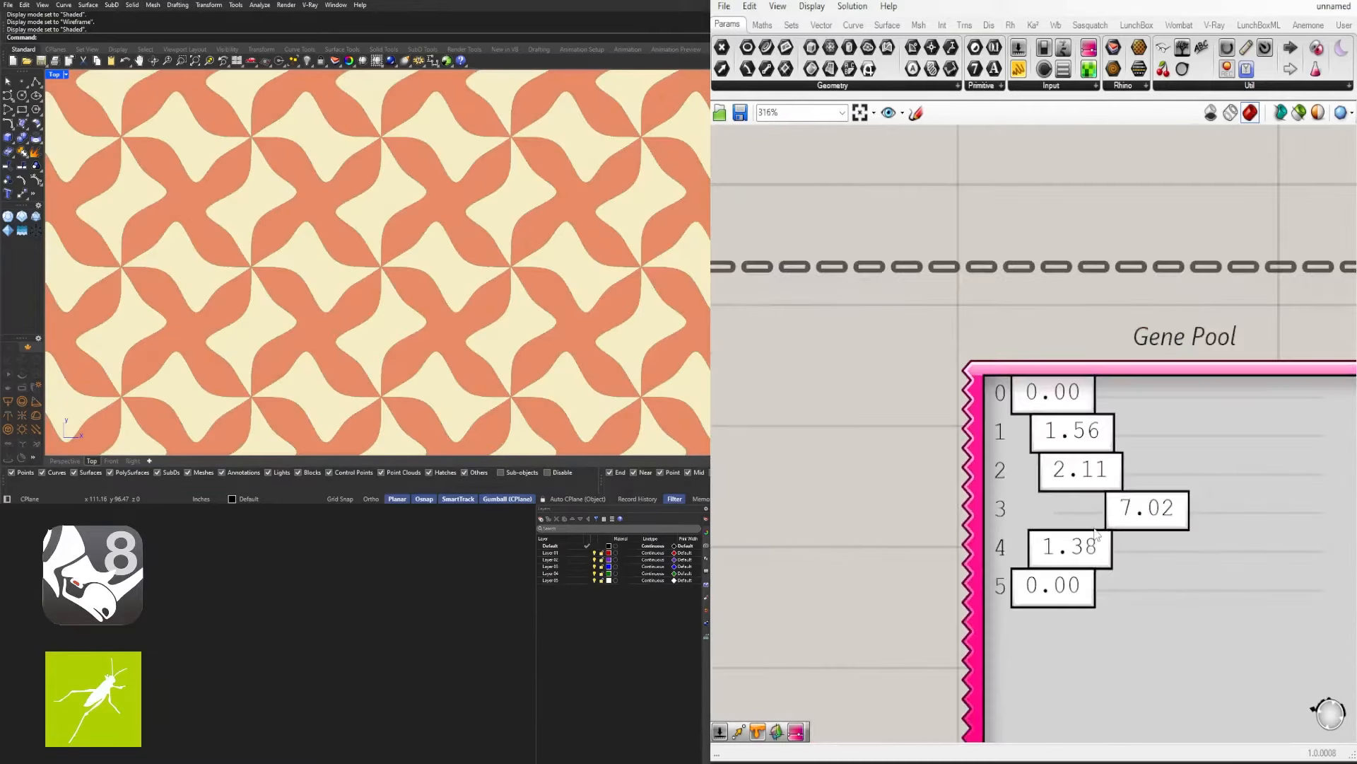
{"action": "scroll", "coordinate": [1089, 557], "scroll_direction": "up", "scroll_amount": 1}
{"action": "scroll", "coordinate": [1104, 557], "scroll_direction": "down", "scroll_amount": 1}
{"action": "scroll", "coordinate": [1104, 556], "scroll_direction": "up", "scroll_amount": 3}
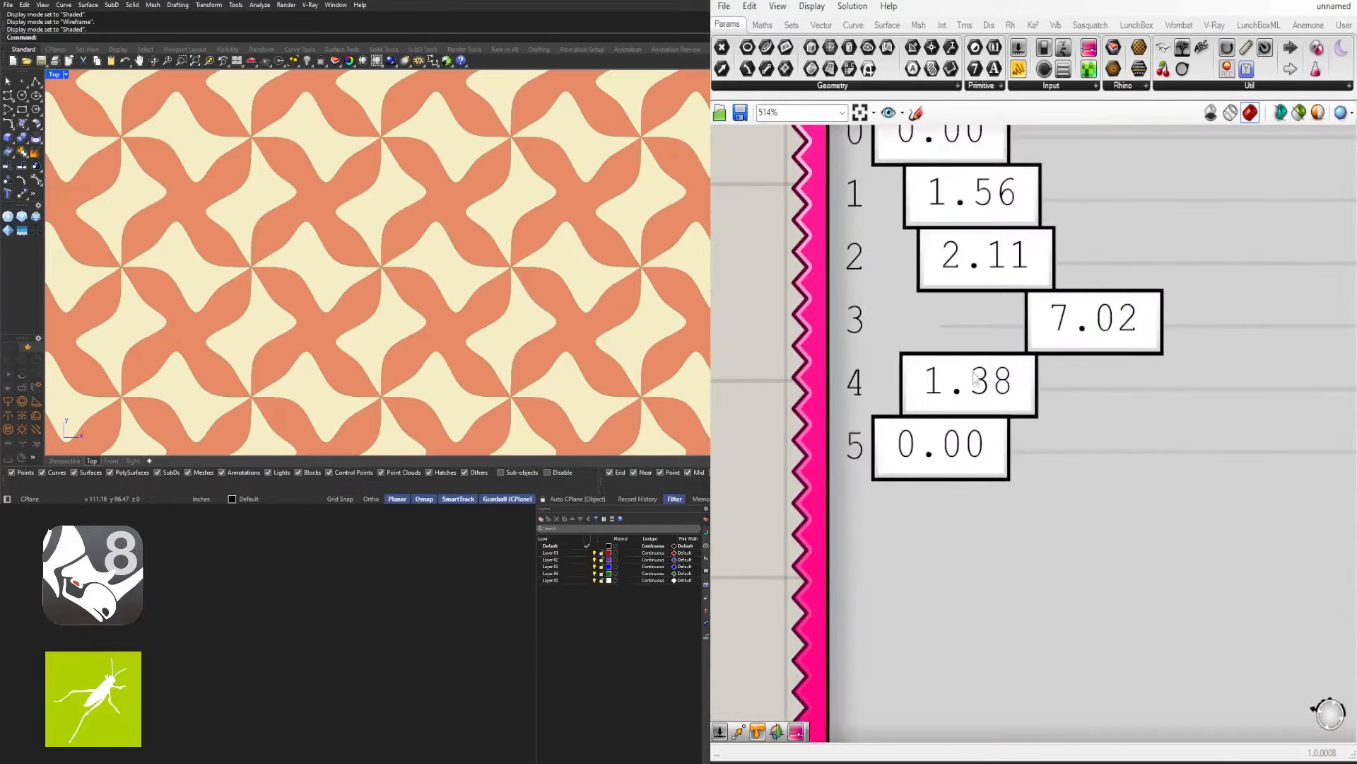
{"action": "scroll", "coordinate": [903, 357], "scroll_direction": "up", "scroll_amount": 5}
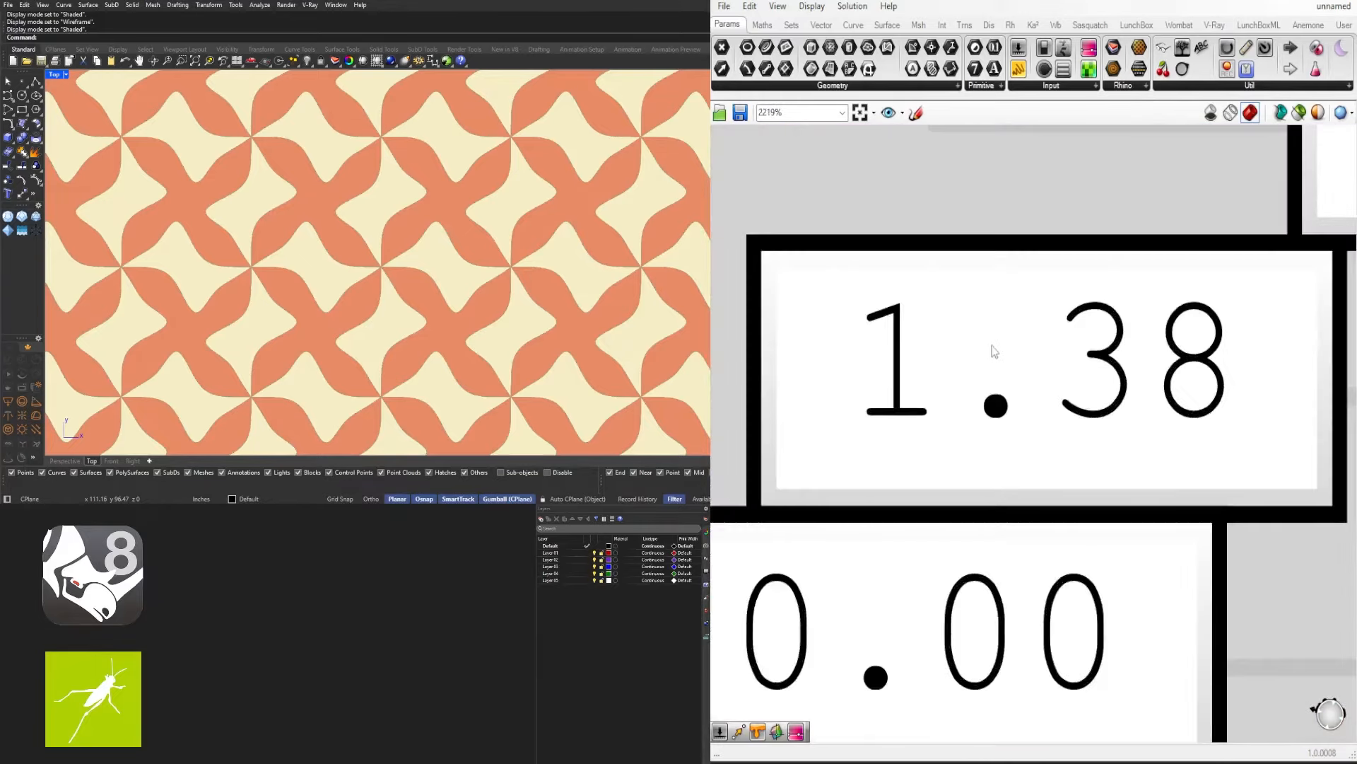
{"action": "left_click_drag", "start_coordinate": [1007, 352], "coordinate": [1011, 352]}
{"action": "left_click_drag", "start_coordinate": [1010, 346], "coordinate": [1002, 345]}
{"action": "scroll", "coordinate": [1005, 351], "scroll_direction": "up", "scroll_amount": 4}
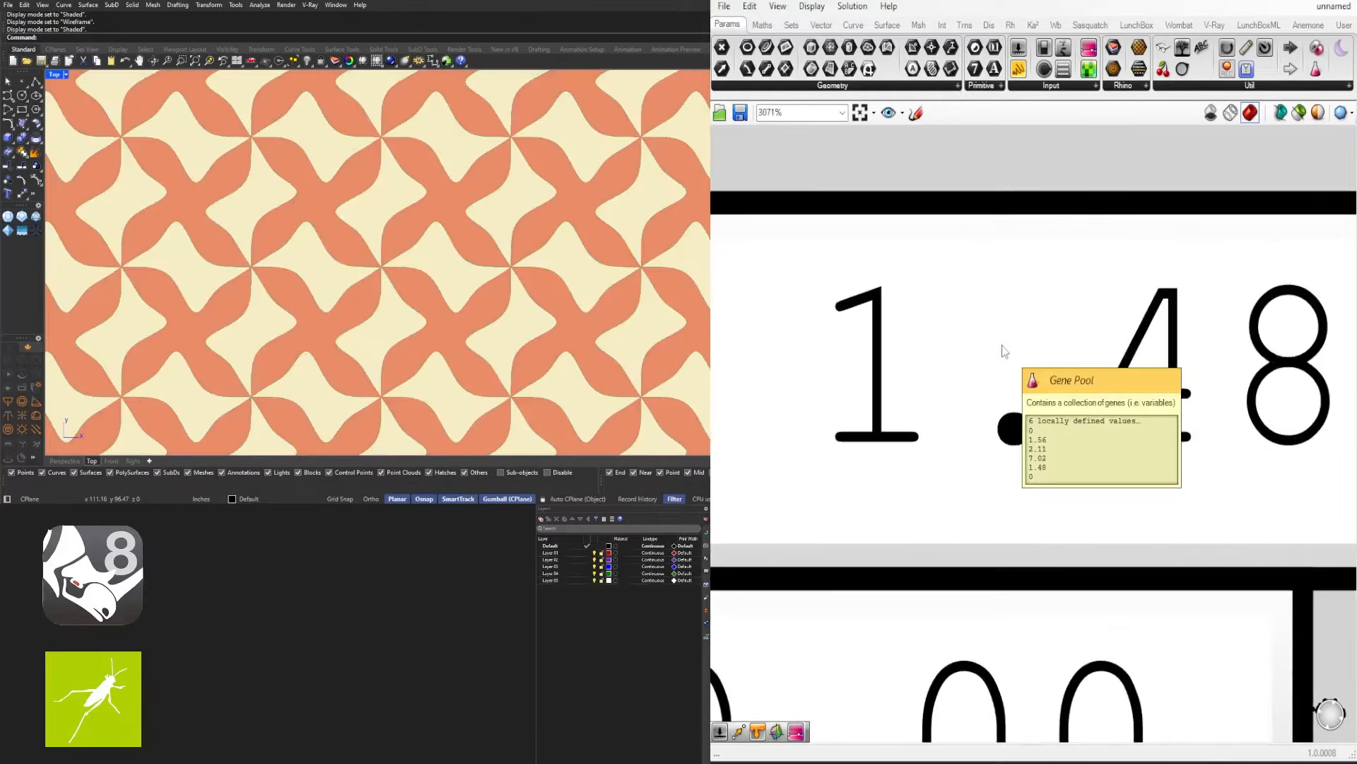
{"action": "left_click", "coordinate": [1005, 346]}
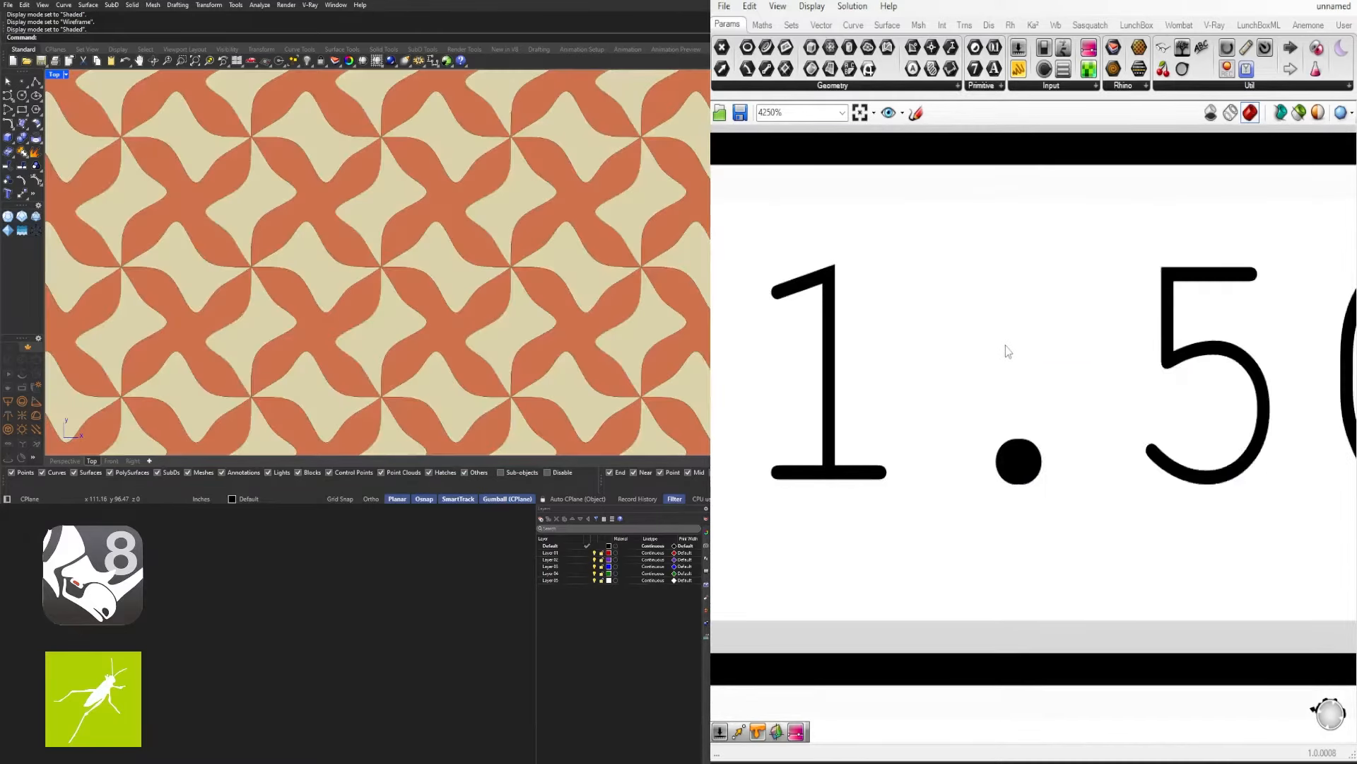
Set gene 1 of the Gene Pool that feeds Amplitude to 1.50
{"action": "scroll", "coordinate": [1005, 345], "scroll_direction": "down", "scroll_amount": 5}
{"action": "right_click_drag", "start_coordinate": [1082, 443], "coordinate": [936, 414]}
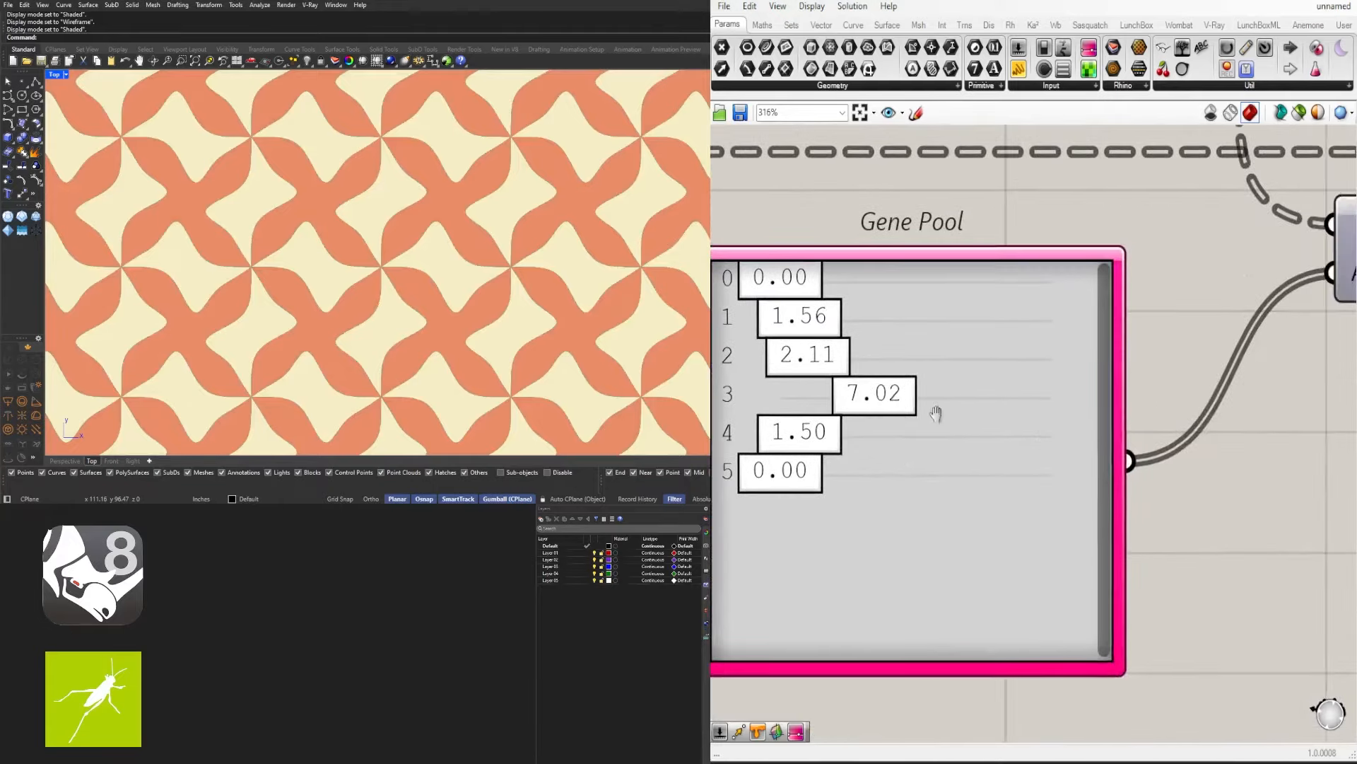
{"action": "scroll", "coordinate": [936, 413], "scroll_direction": "up", "scroll_amount": 6}
{"action": "scroll", "coordinate": [885, 361], "scroll_direction": "up", "scroll_amount": 6}
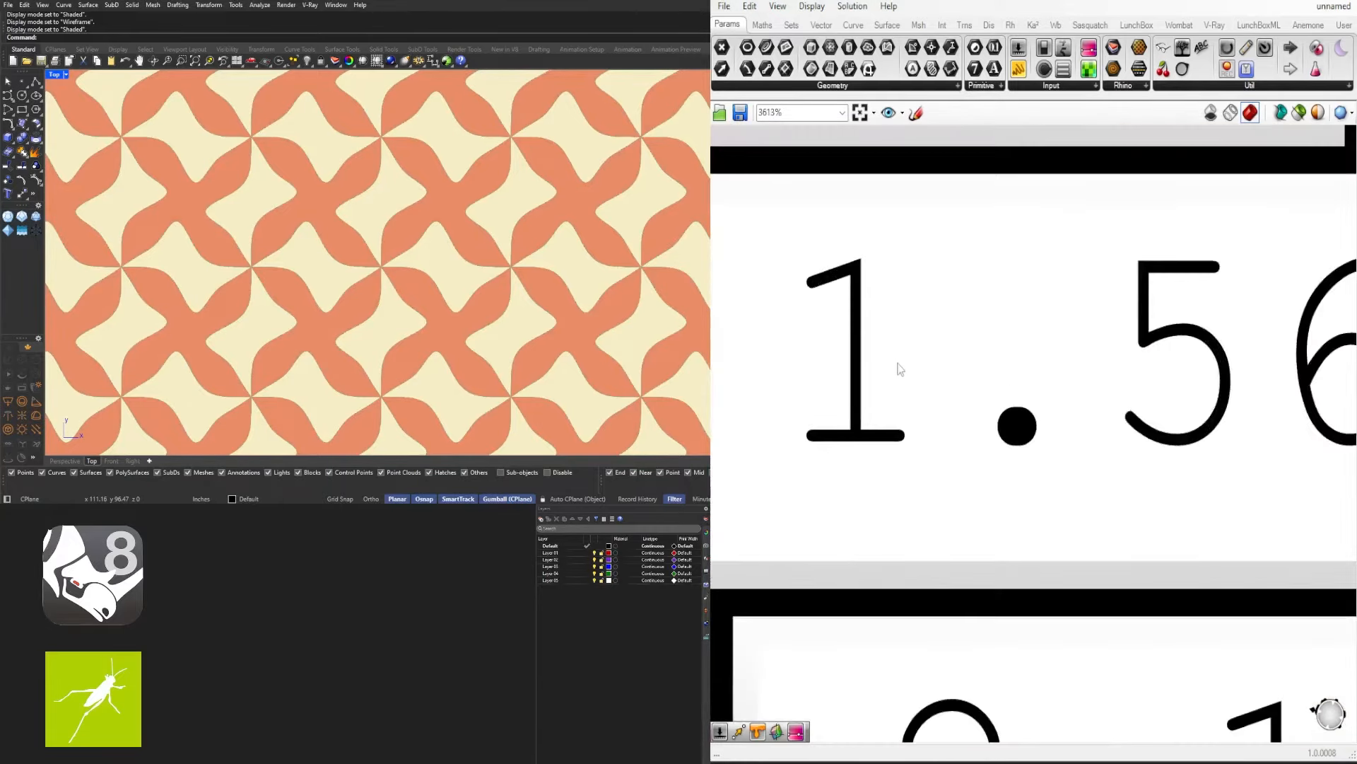
{"action": "scroll", "coordinate": [905, 374], "scroll_direction": "up", "scroll_amount": 3}
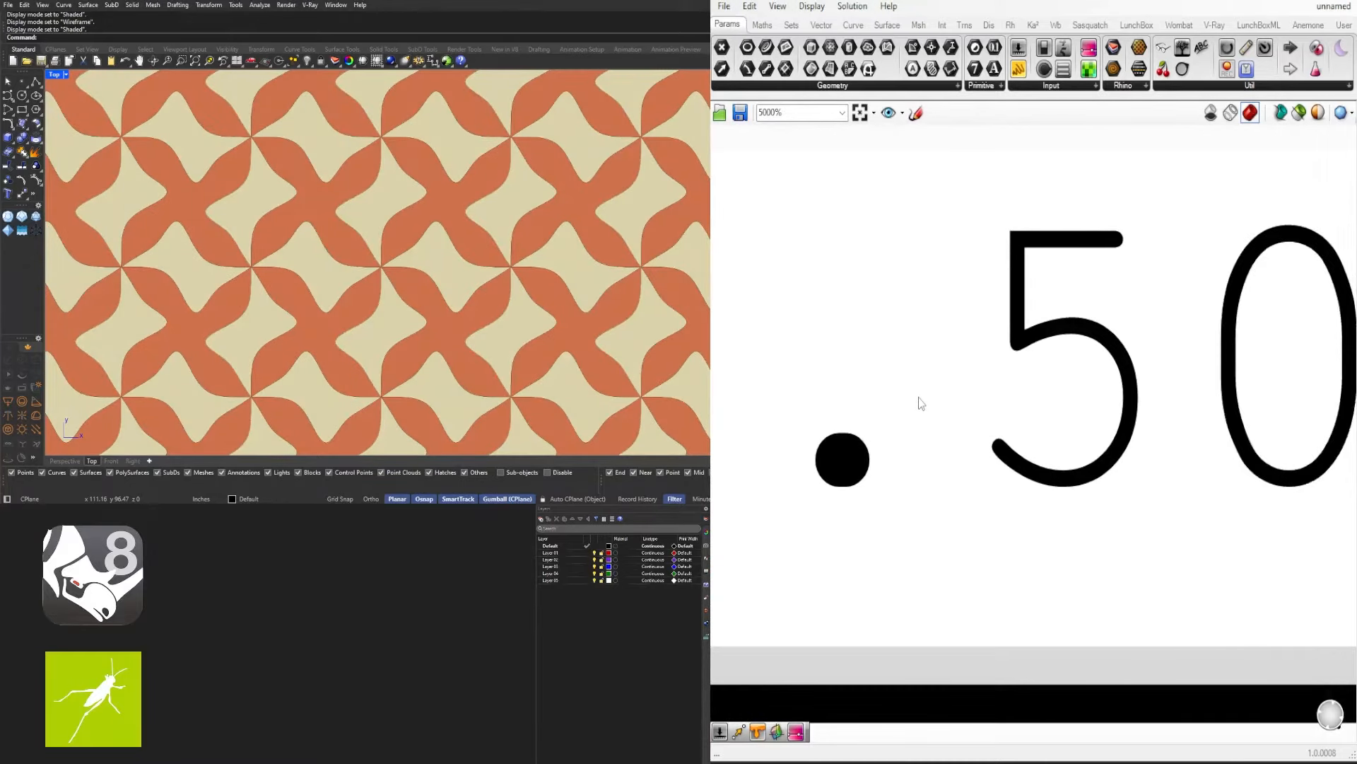
{"action": "scroll", "coordinate": [921, 403], "scroll_direction": "down", "scroll_amount": 15}
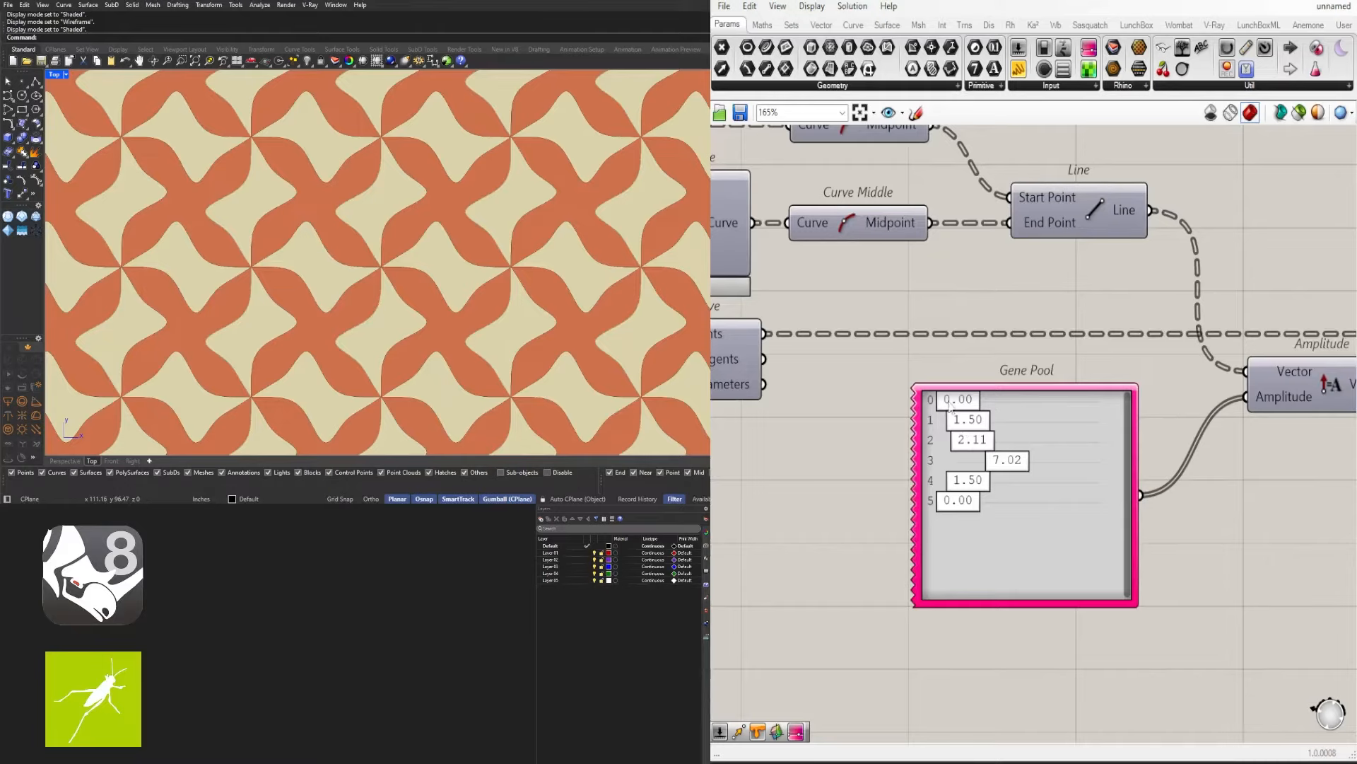
In the Gene Pool, try 3.81 for gene 2 and 4.01 for gene 3 to reshape the tile edges
{"action": "scroll", "coordinate": [949, 406], "scroll_direction": "up", "scroll_amount": 4}
{"action": "scroll", "coordinate": [983, 462], "scroll_direction": "down", "scroll_amount": 9}
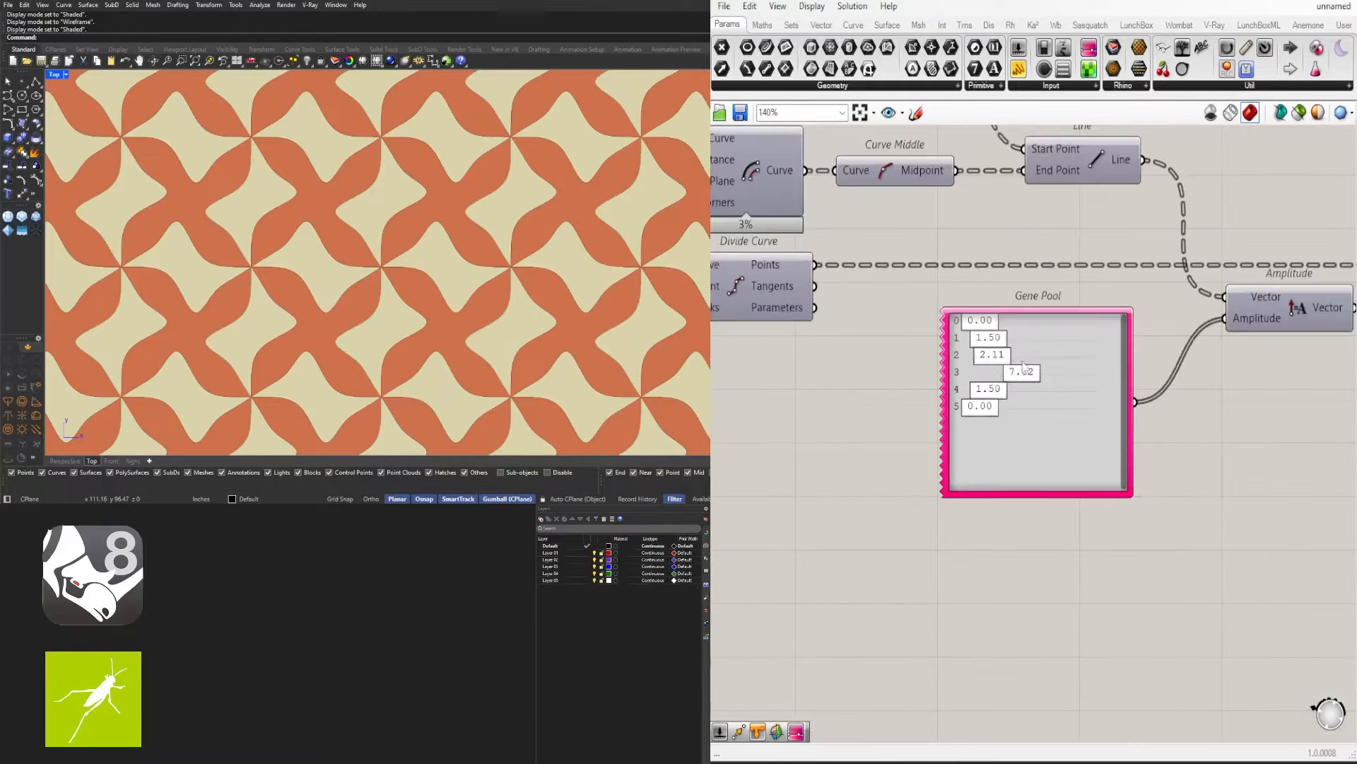
{"action": "scroll", "coordinate": [976, 352], "scroll_direction": "up", "scroll_amount": 5}
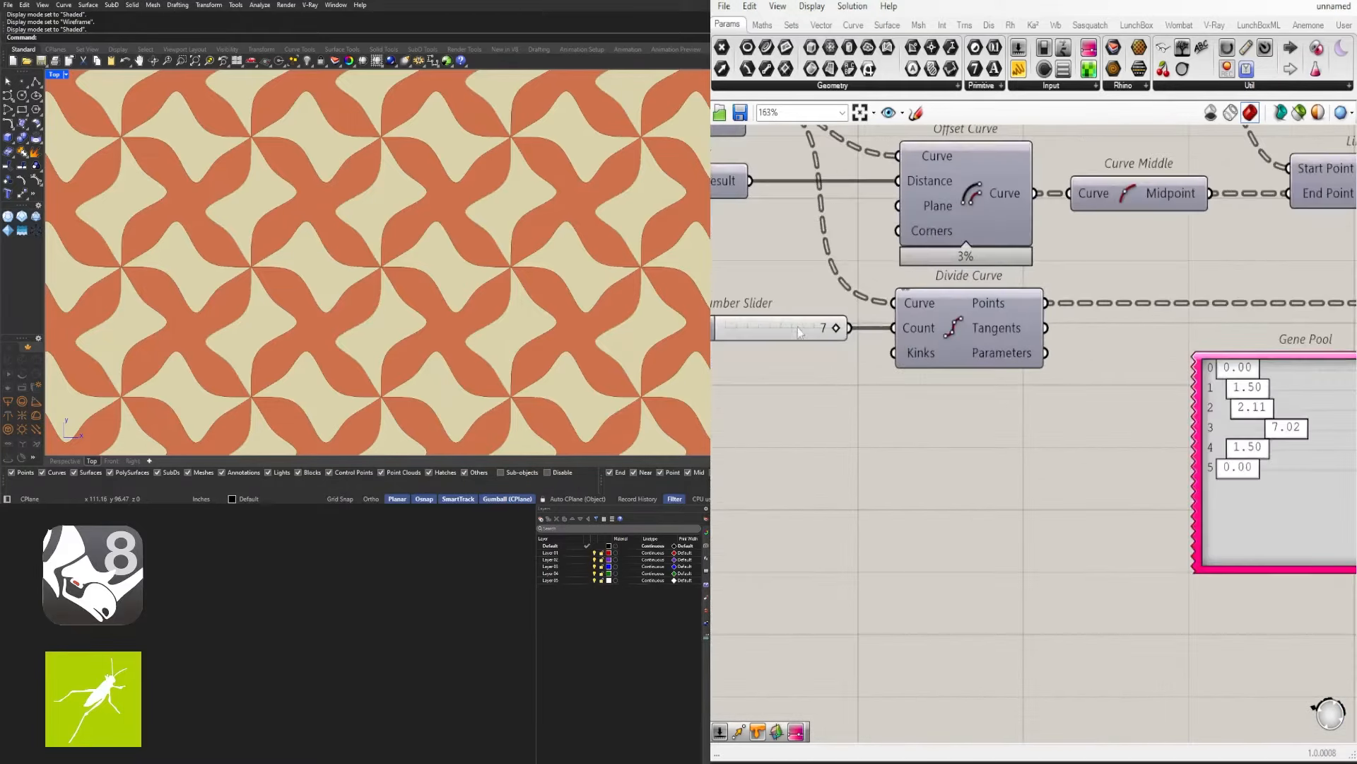
{"action": "scroll", "coordinate": [1002, 398], "scroll_direction": "up", "scroll_amount": 5}
{"action": "scroll", "coordinate": [1047, 436], "scroll_direction": "up", "scroll_amount": 5}
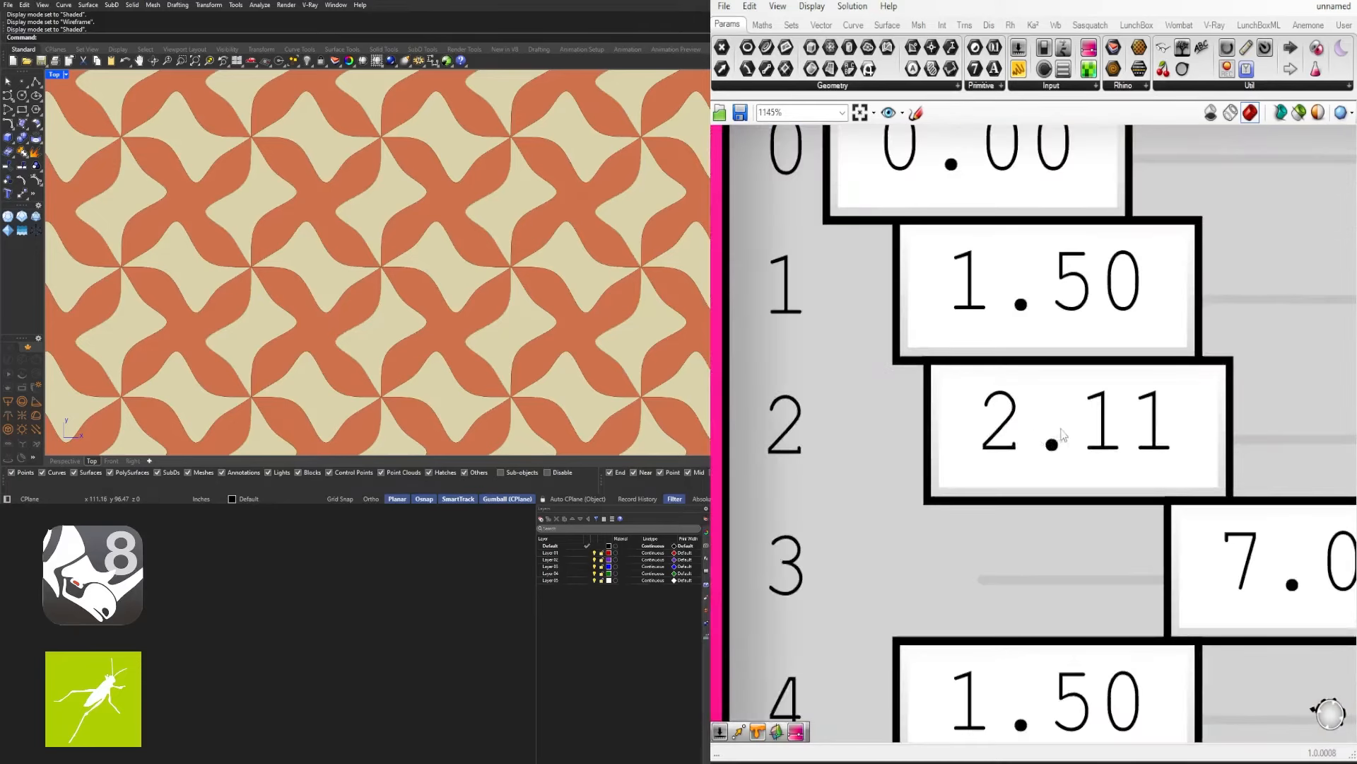
{"action": "left_click_drag", "start_coordinate": [1105, 424], "coordinate": [1127, 466]}
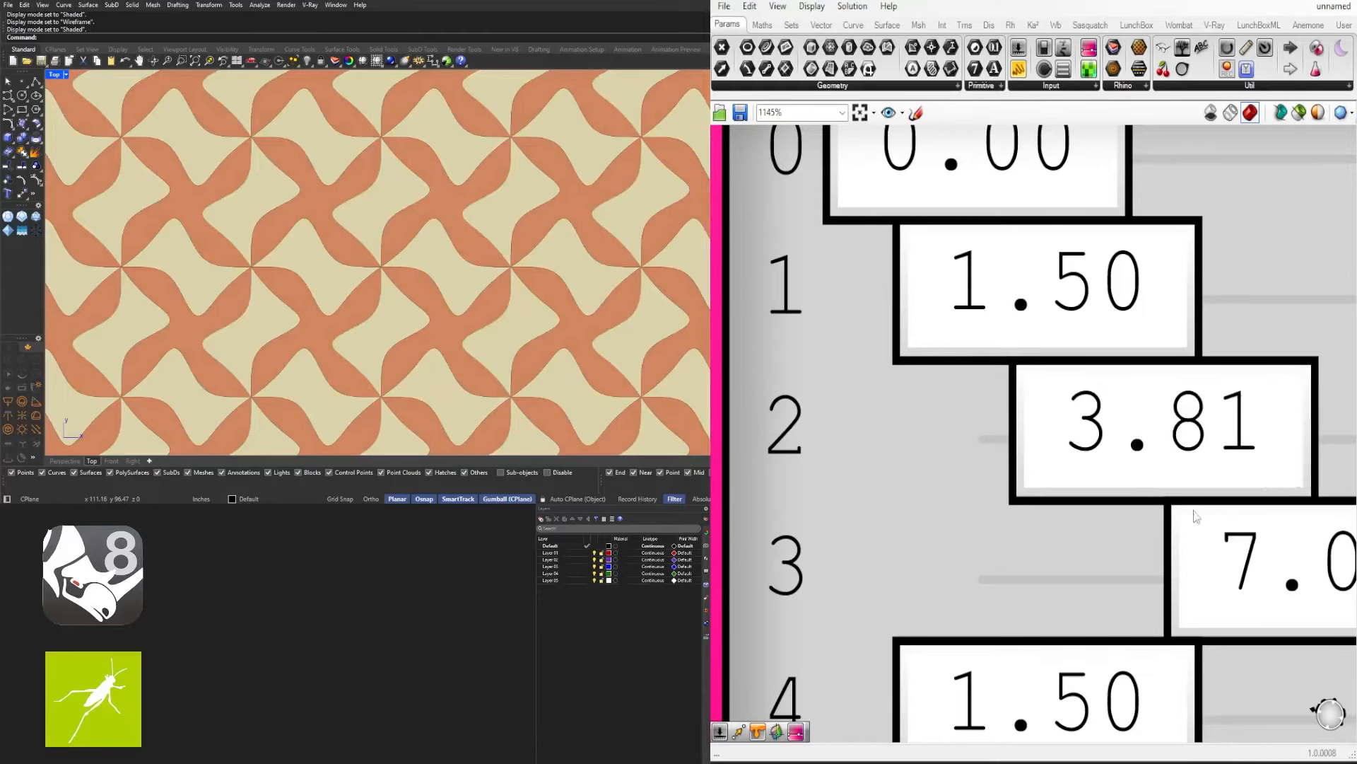
{"action": "left_click_drag", "start_coordinate": [1120, 546], "coordinate": [1078, 548]}
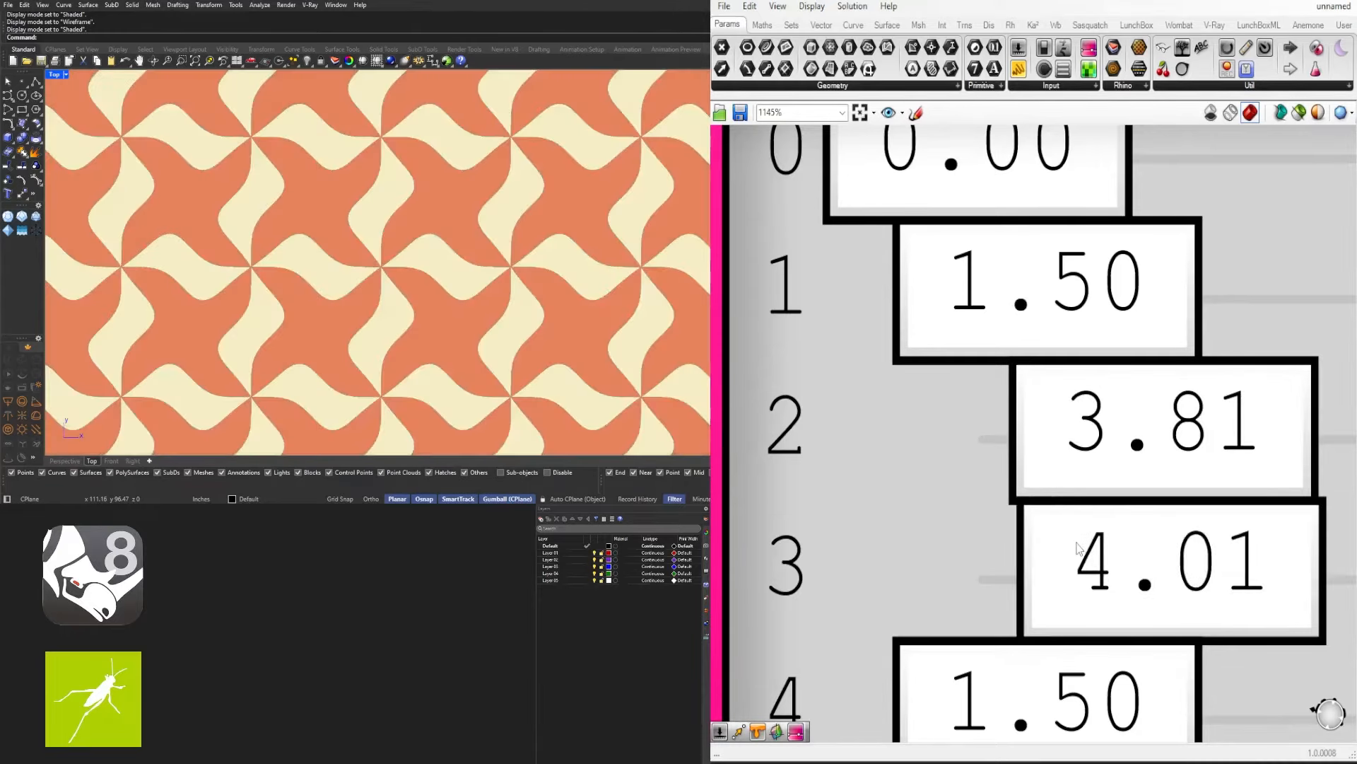
In the Gene Pool, try 2.58 for gene 4 and 2.82 for gene 2
{"action": "scroll", "coordinate": [1099, 505], "scroll_direction": "down", "scroll_amount": 5}
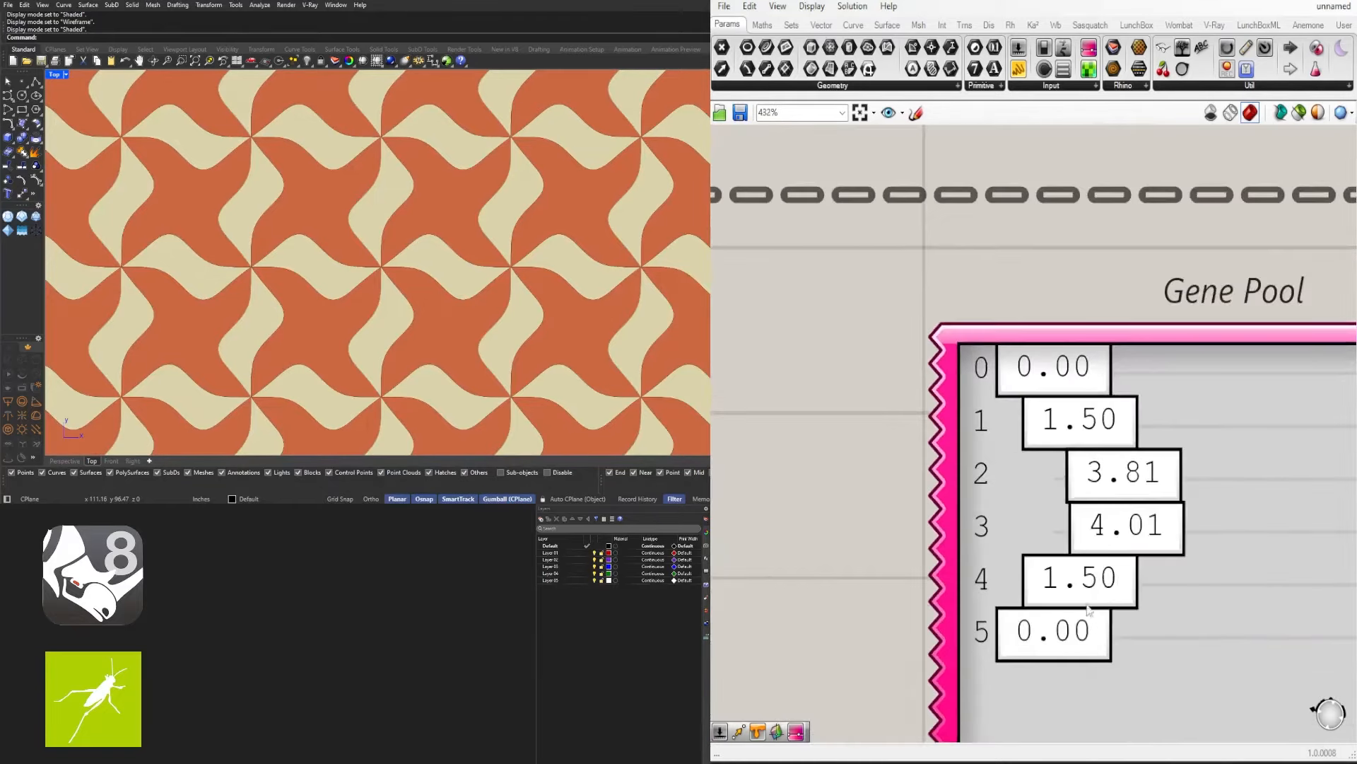
{"action": "scroll", "coordinate": [1087, 609], "scroll_direction": "up", "scroll_amount": 4}
{"action": "left_click_drag", "start_coordinate": [1109, 564], "coordinate": [1143, 566]}
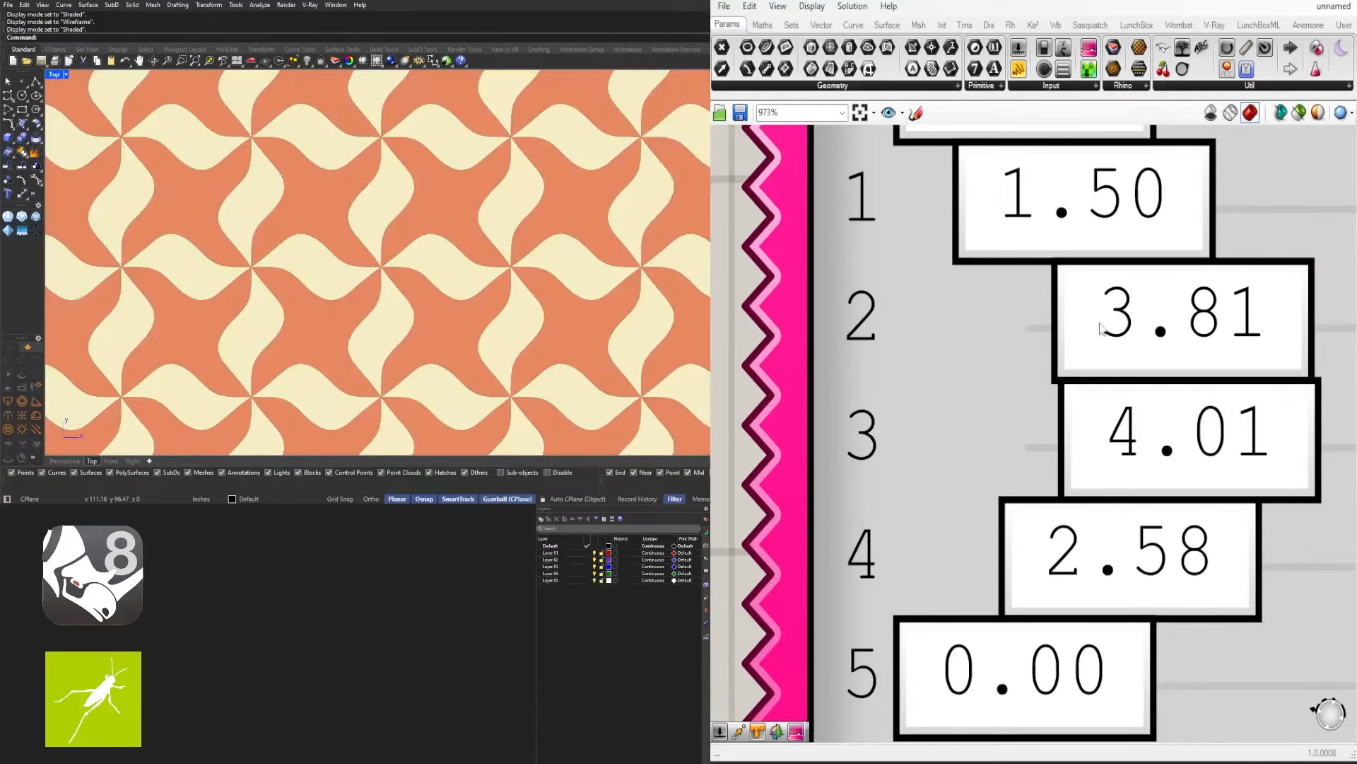
{"action": "left_click_drag", "start_coordinate": [1102, 327], "coordinate": [1077, 329]}
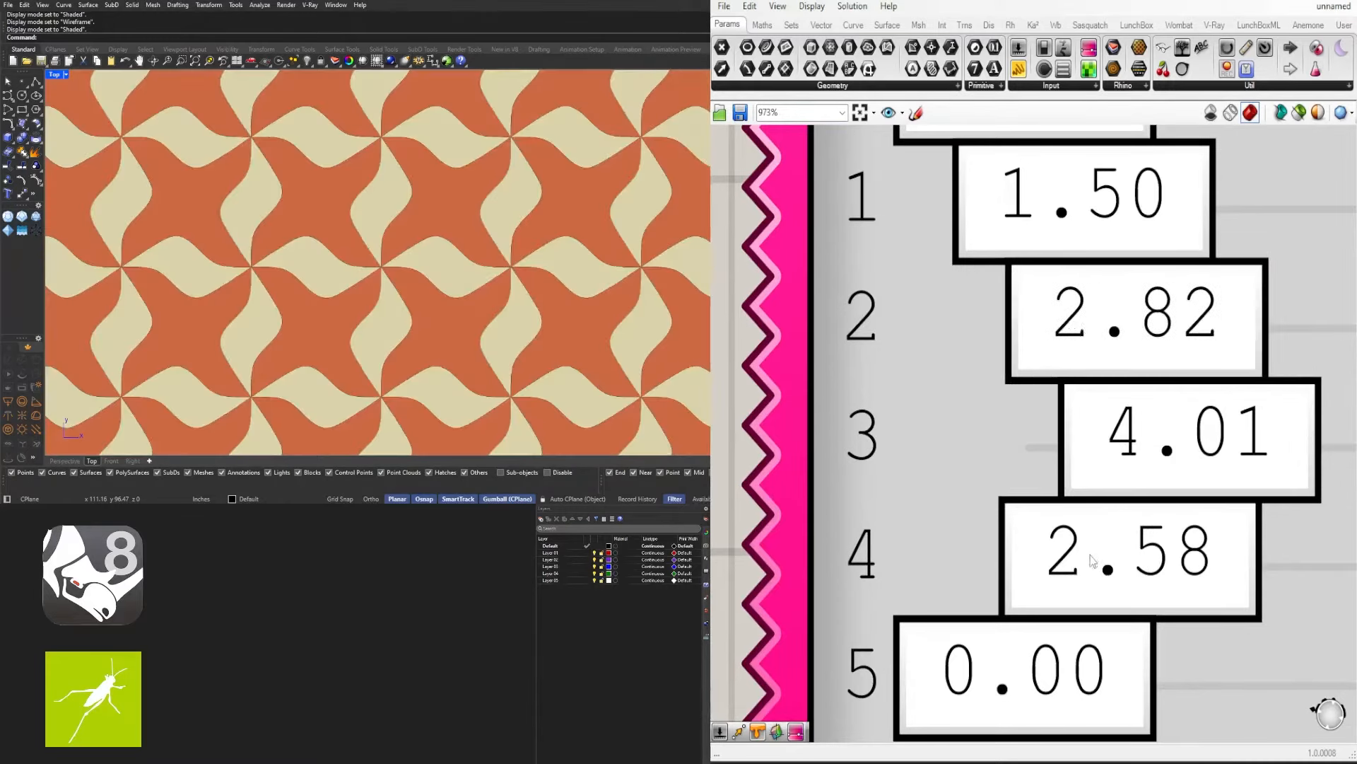
{"action": "key", "text": "ctrl+z"}
Adjust gene 4 of the Gene Pool to 2.51 and gene 2 to 2.60
{"action": "scroll", "coordinate": [1072, 545], "scroll_direction": "up", "scroll_amount": 5}
{"action": "scroll", "coordinate": [1079, 495], "scroll_direction": "down", "scroll_amount": 3}
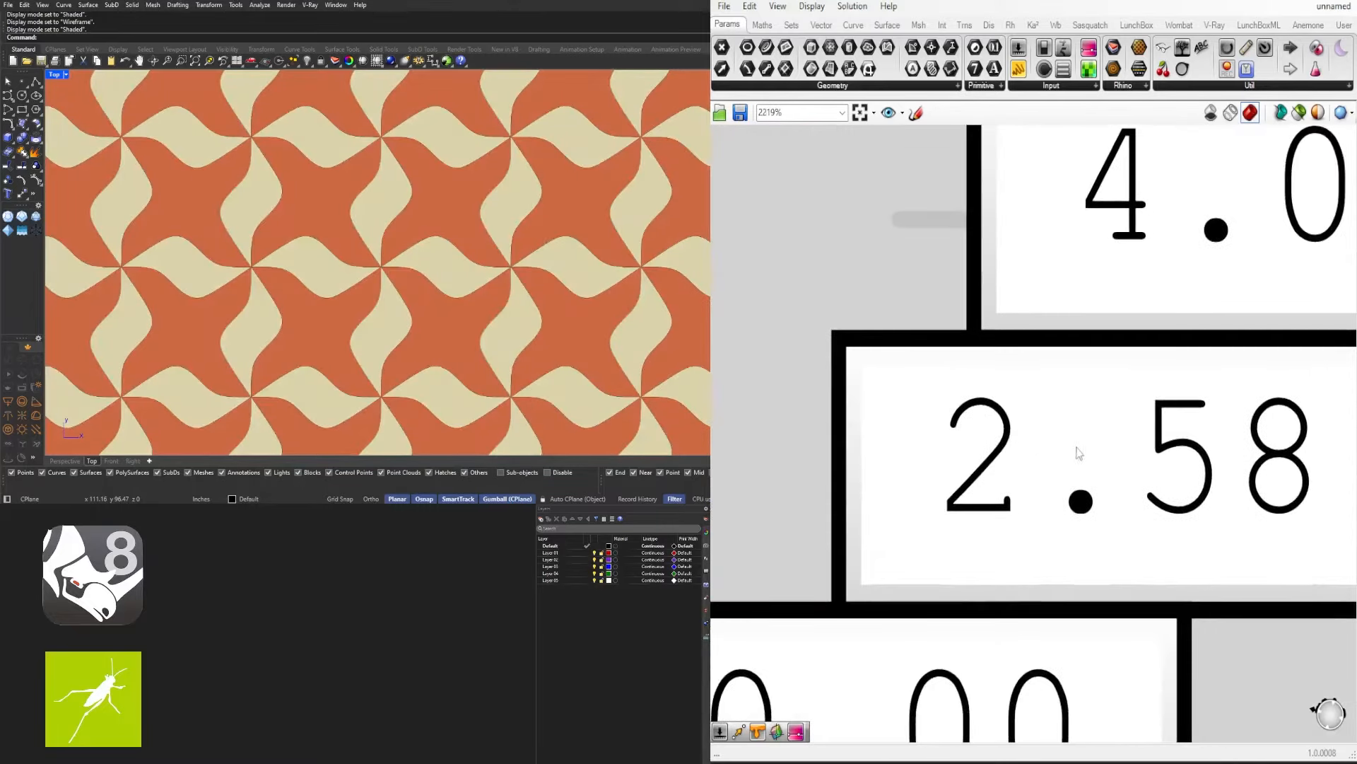
{"action": "left_click_drag", "start_coordinate": [1080, 456], "coordinate": [1081, 456]}
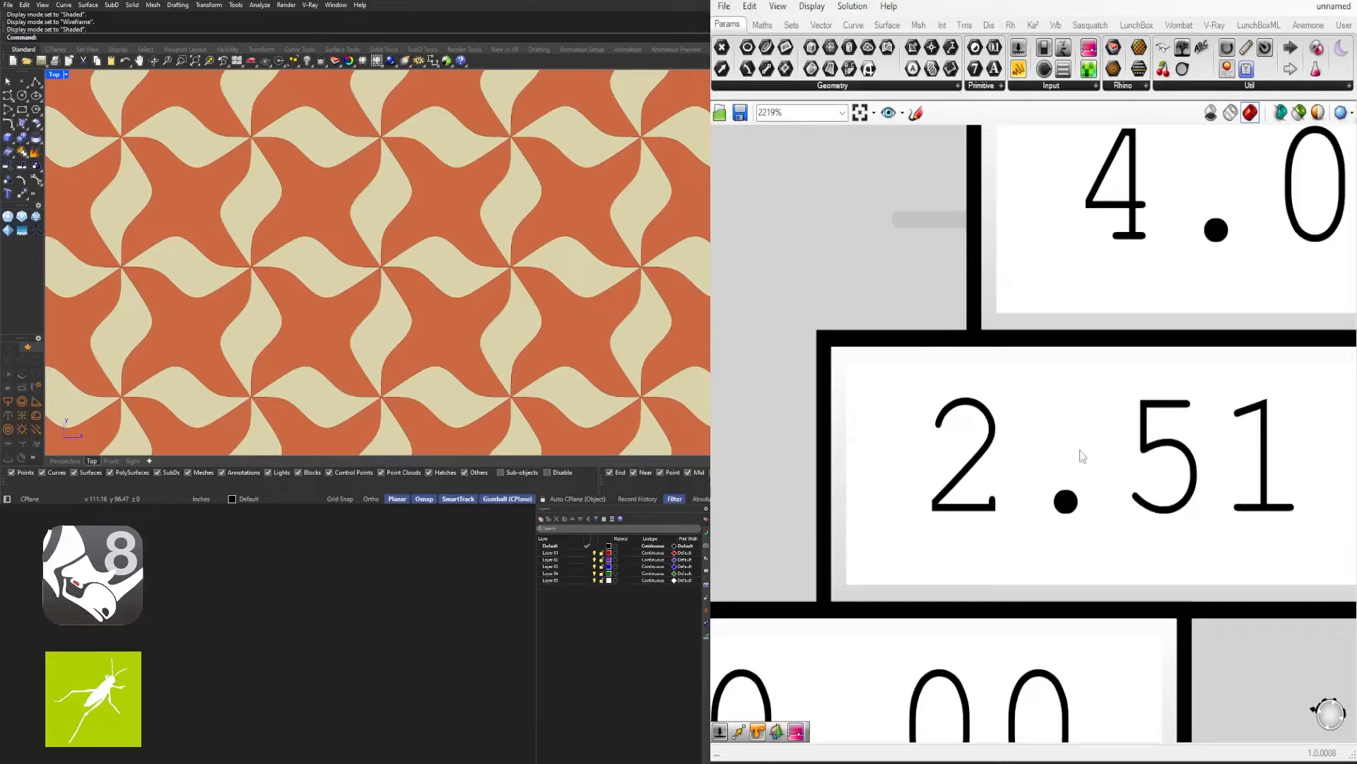
{"action": "scroll", "coordinate": [1081, 456], "scroll_direction": "up", "scroll_amount": 1}
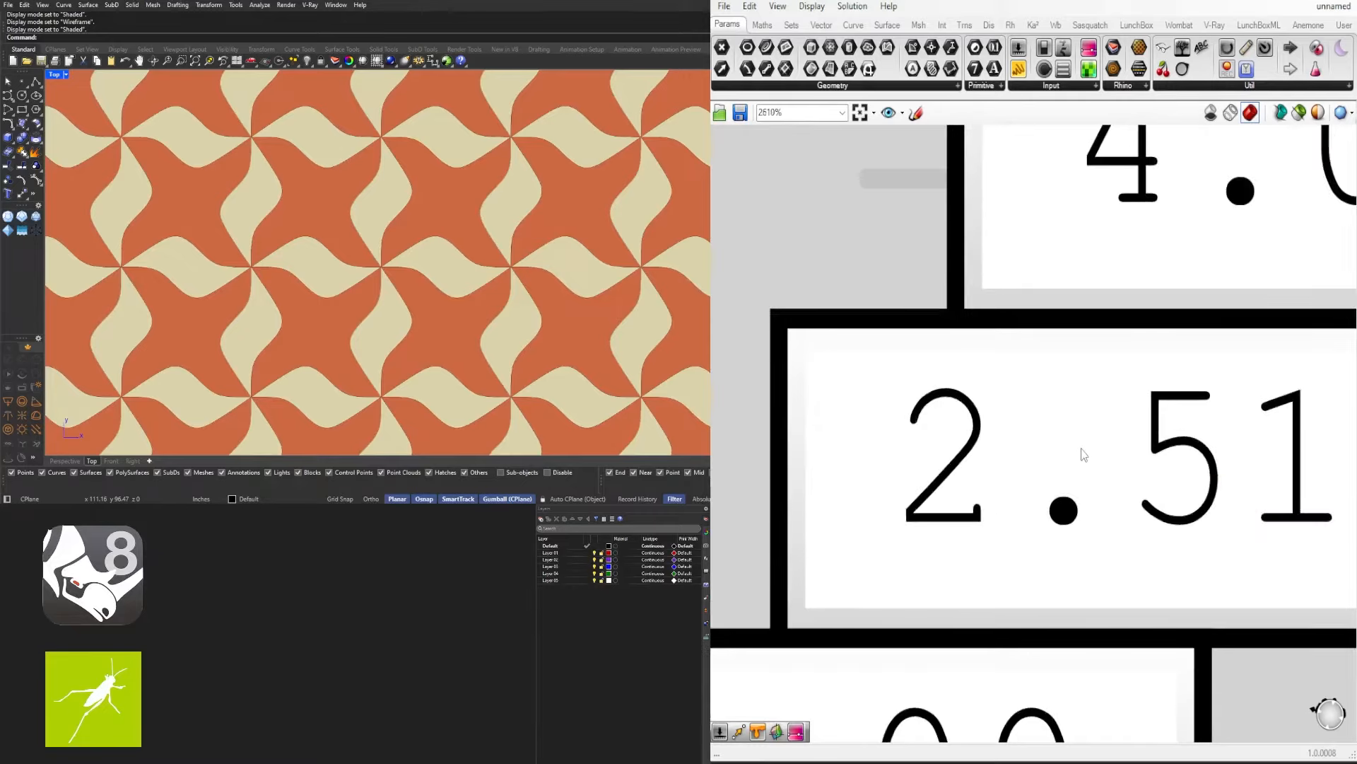
{"action": "mouse_move", "coordinate": [1079, 448]}
{"action": "left_mouse_down"}
{"action": "mouse_move", "coordinate": [1075, 423]}
{"action": "mouse_move", "coordinate": [1060, 424]}
{"action": "mouse_move", "coordinate": [1070, 425]}
{"action": "left_mouse_up"}
{"action": "scroll", "coordinate": [1083, 453], "scroll_direction": "down", "scroll_amount": 6}
{"action": "scroll", "coordinate": [1072, 428], "scroll_direction": "up", "scroll_amount": 3}
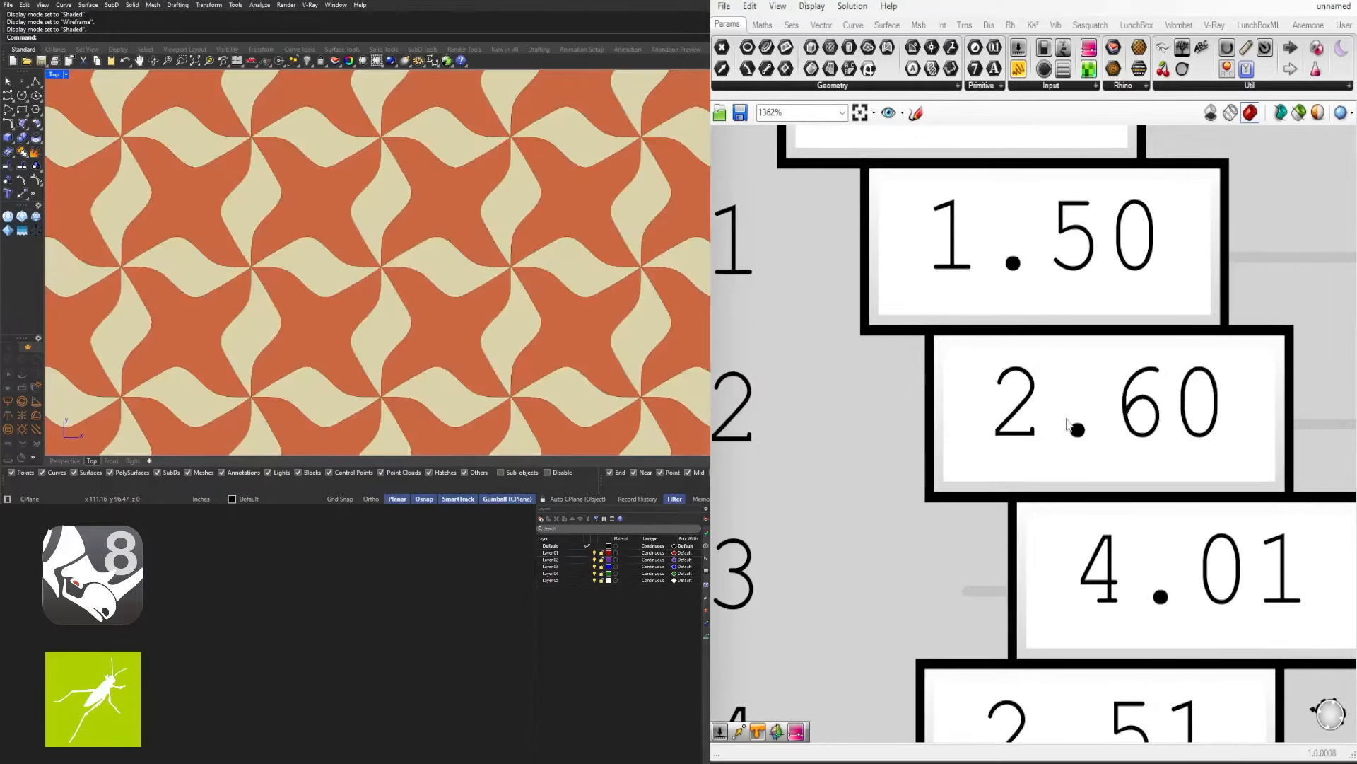
Lower gene 4 of the Gene Pool to 1.48
{"action": "scroll", "coordinate": [1131, 553], "scroll_direction": "down", "scroll_amount": 4}
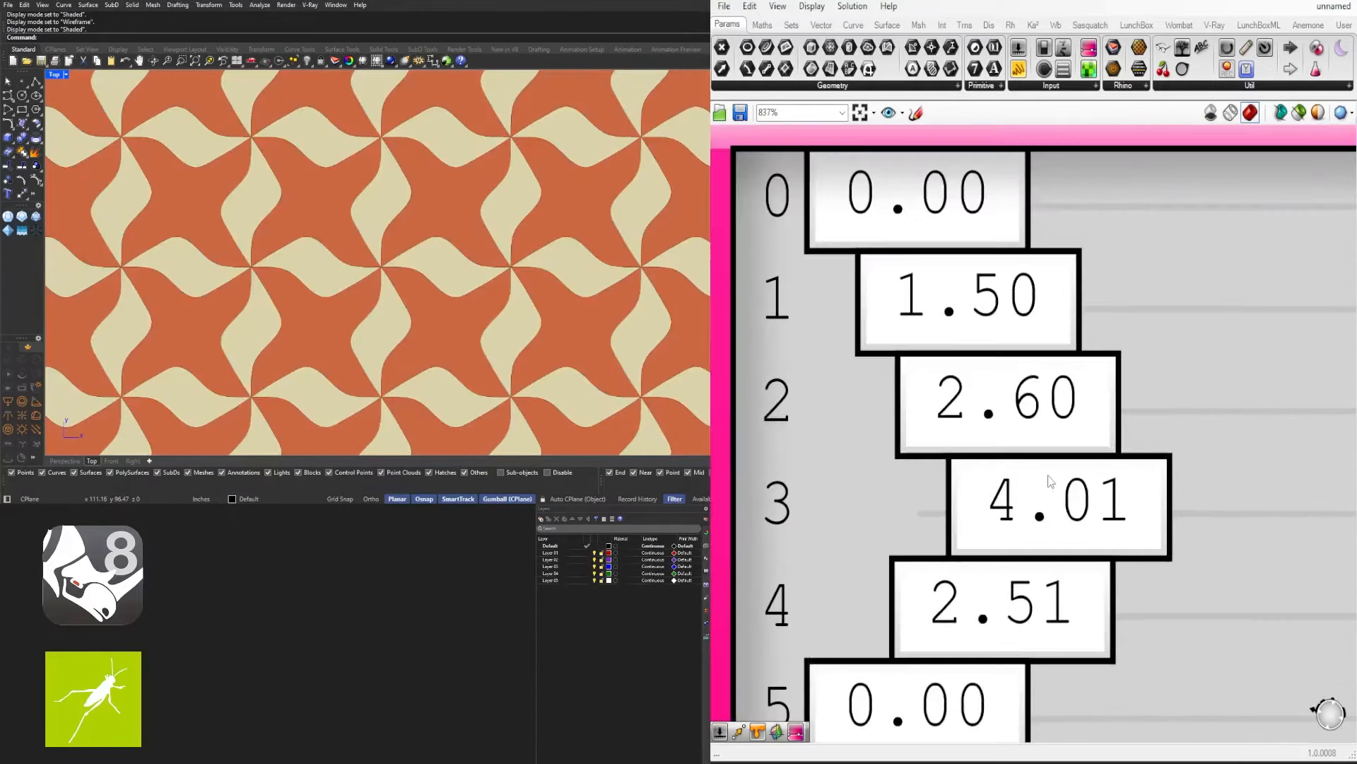
{"action": "scroll", "coordinate": [1054, 485], "scroll_direction": "down", "scroll_amount": 2}
{"action": "scroll", "coordinate": [1036, 534], "scroll_direction": "up", "scroll_amount": 3}
{"action": "right_click_drag", "start_coordinate": [1070, 388], "coordinate": [1051, 450]}
{"action": "scroll", "coordinate": [1037, 534], "scroll_direction": "down", "scroll_amount": 5}
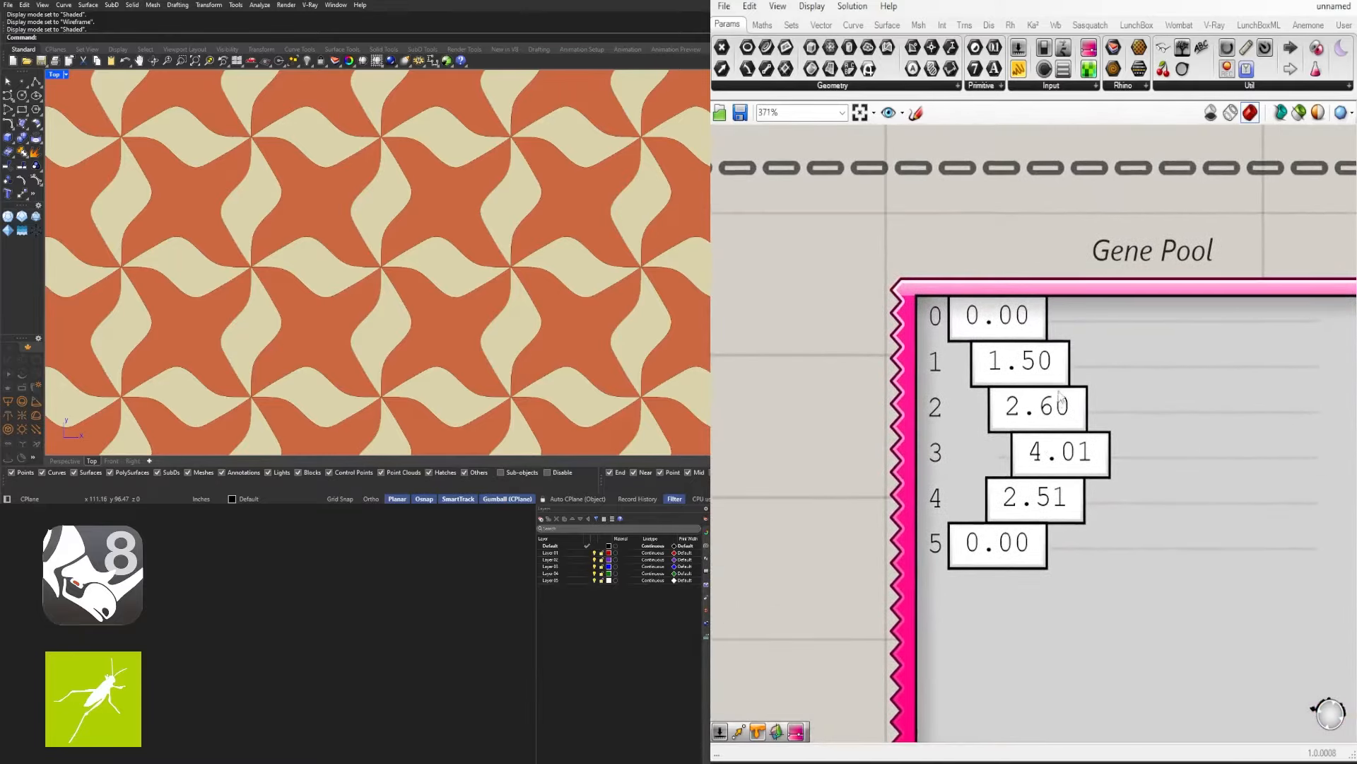
{"action": "scroll", "coordinate": [1045, 406], "scroll_direction": "up", "scroll_amount": 3}
{"action": "scroll", "coordinate": [1035, 473], "scroll_direction": "down", "scroll_amount": 2}
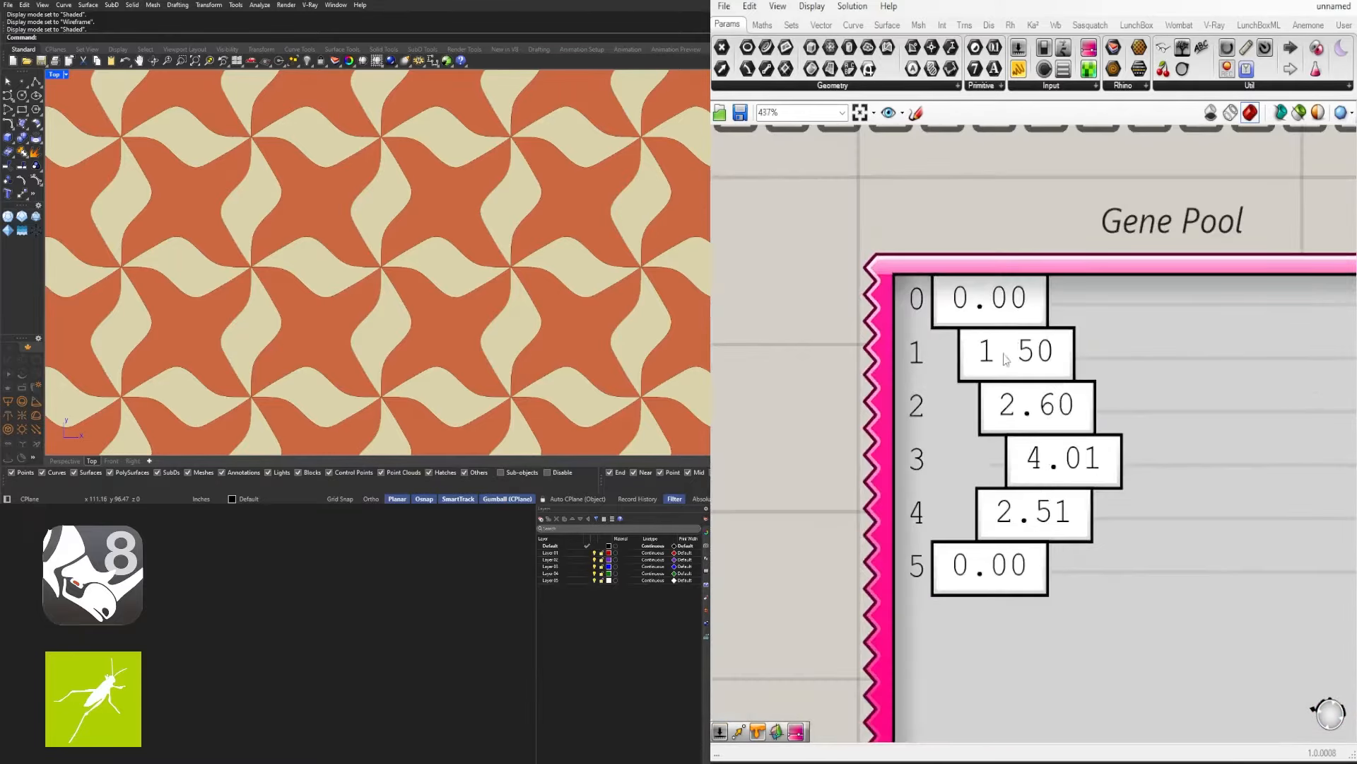
{"action": "scroll", "coordinate": [977, 521], "scroll_direction": "up", "scroll_amount": 5}
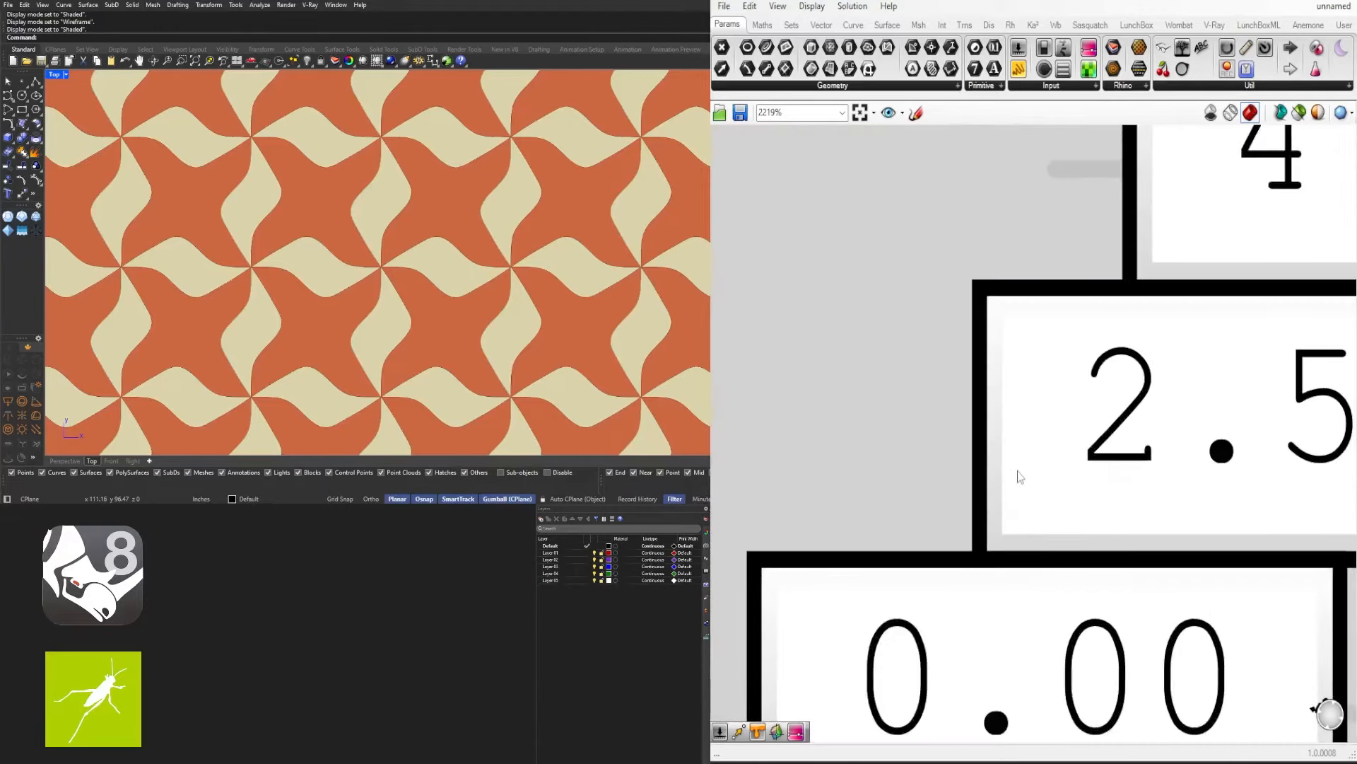
{"action": "mouse_move", "coordinate": [1004, 470]}
{"action": "left_mouse_down"}
{"action": "mouse_move", "coordinate": [979, 476]}
{"action": "mouse_move", "coordinate": [1020, 458]}
{"action": "left_mouse_up"}
{"action": "scroll", "coordinate": [1022, 459], "scroll_direction": "down", "scroll_amount": 5}
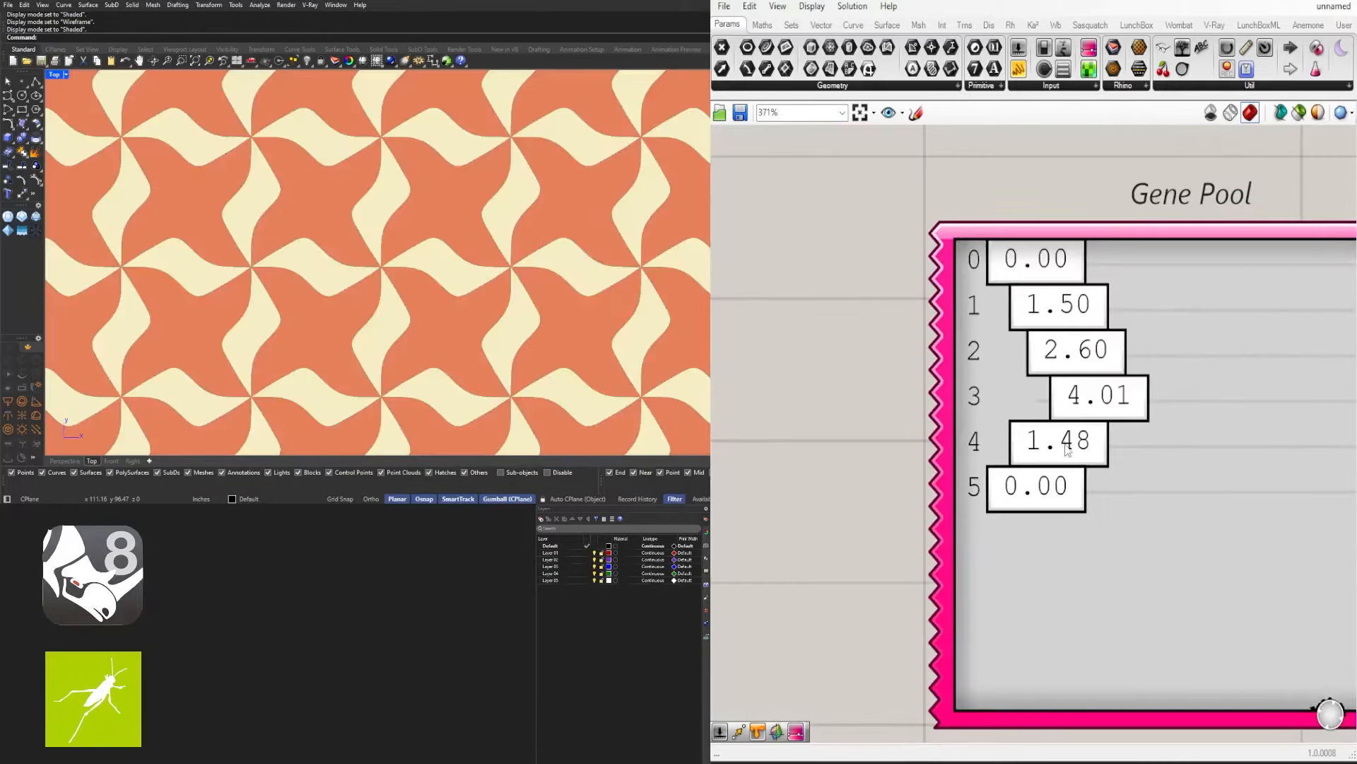
Raise gene 2 of the Gene Pool to exactly 3.00
{"action": "scroll", "coordinate": [1075, 347], "scroll_direction": "up", "scroll_amount": 3}
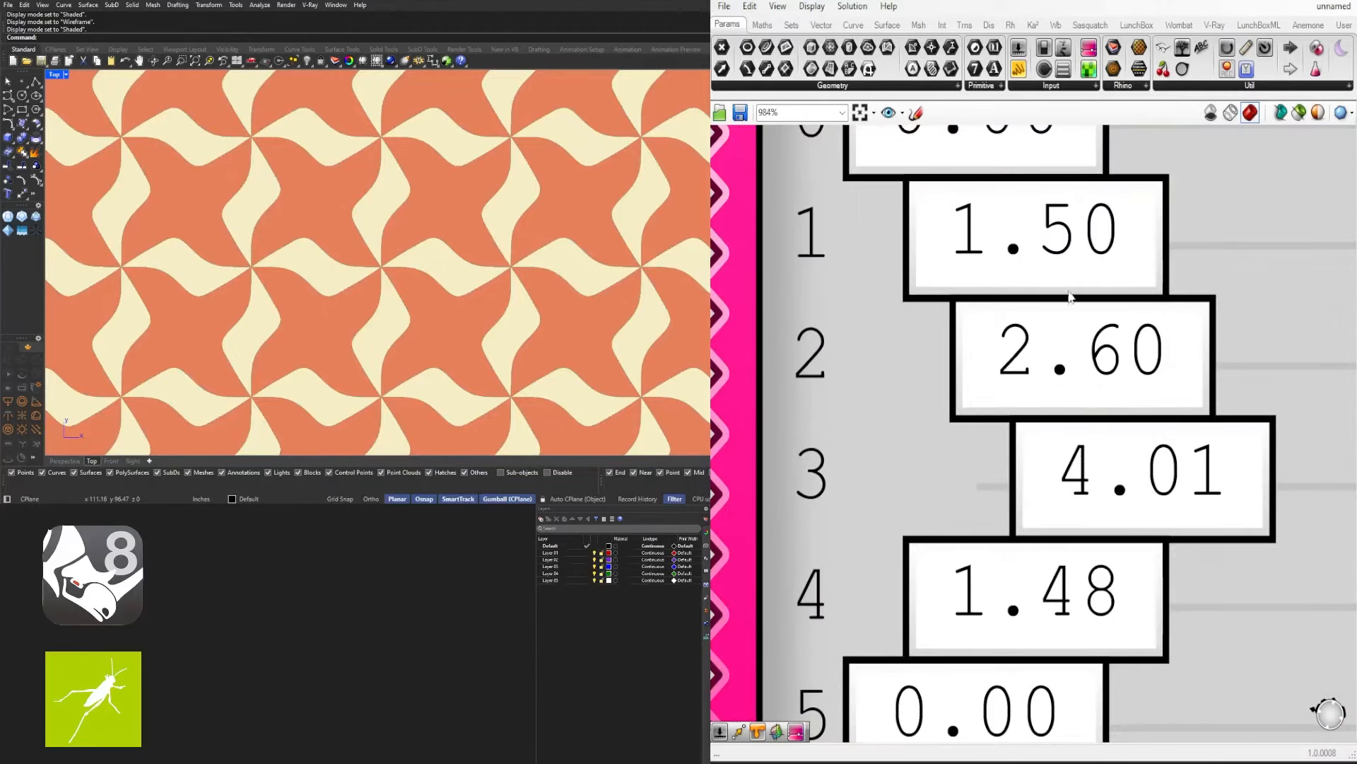
{"action": "scroll", "coordinate": [1044, 409], "scroll_direction": "up", "scroll_amount": 2}
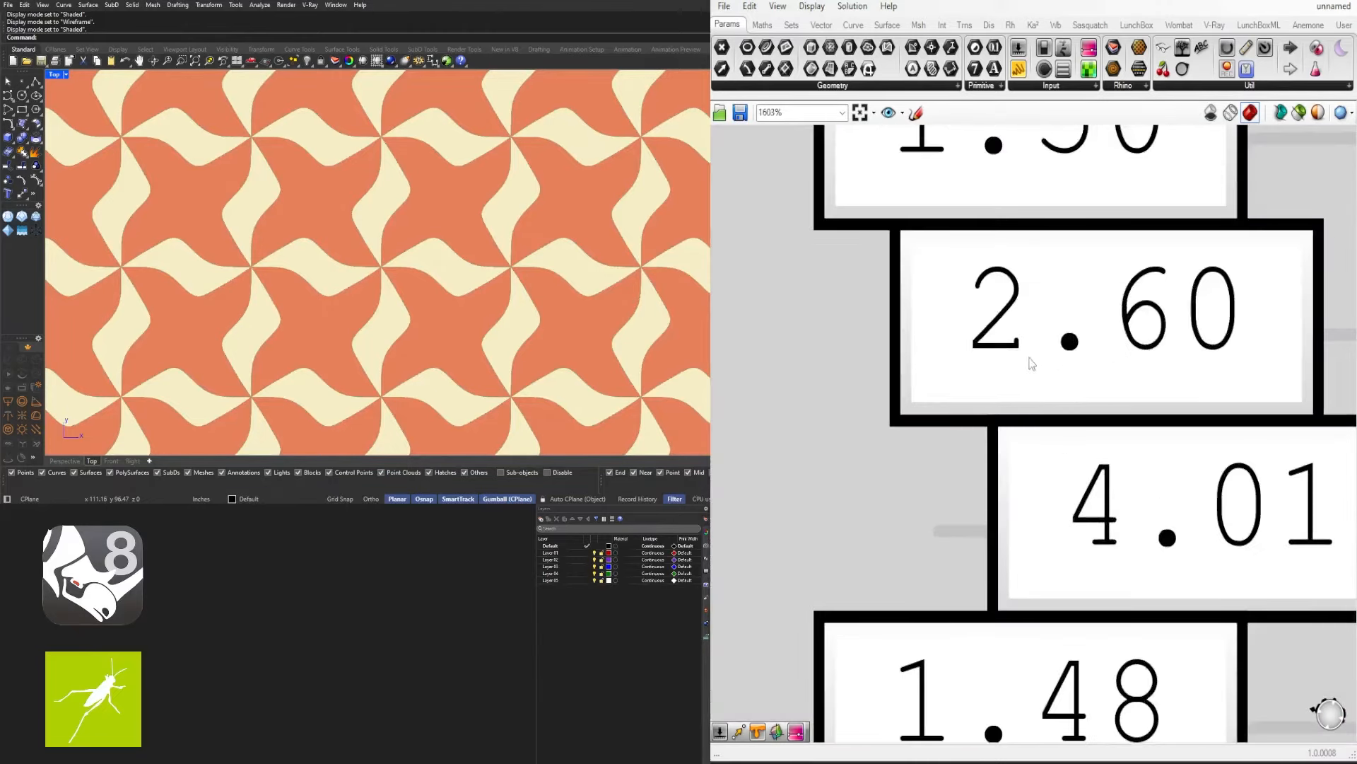
{"action": "left_click_drag", "start_coordinate": [1041, 332], "coordinate": [1058, 328]}
{"action": "scroll", "coordinate": [1059, 328], "scroll_direction": "up", "scroll_amount": 3}
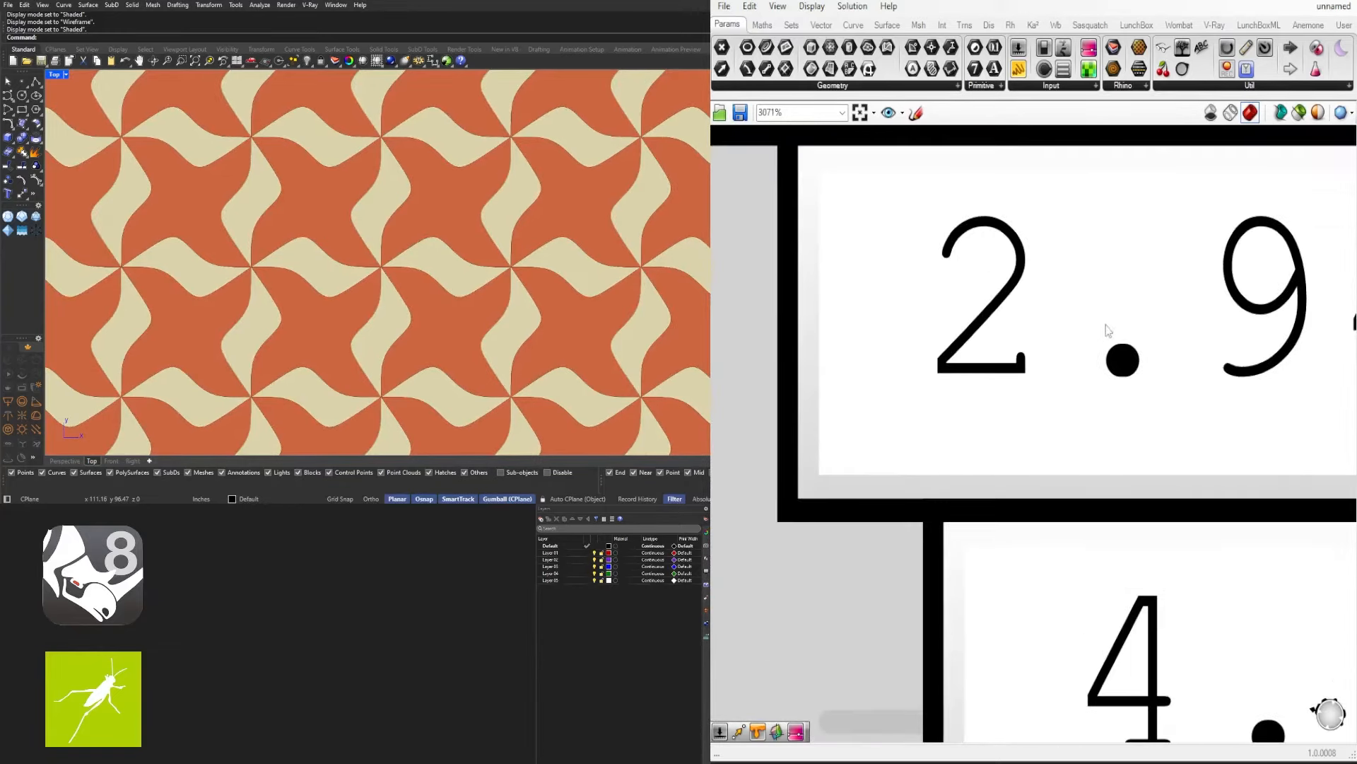
{"action": "right_click_drag", "start_coordinate": [1108, 329], "coordinate": [877, 329]}
{"action": "left_click", "coordinate": [879, 323]}
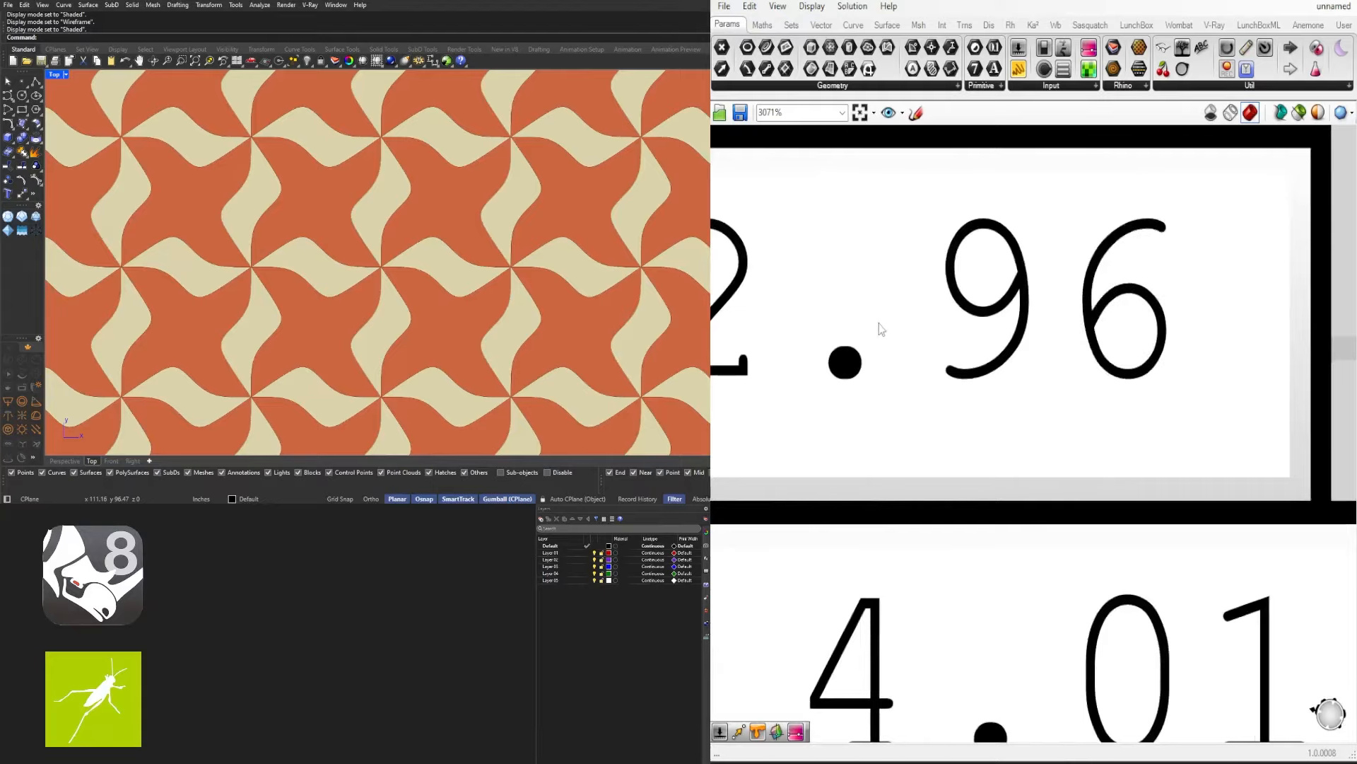
{"action": "left_click", "coordinate": [879, 323]}
{"action": "left_click_drag", "start_coordinate": [882, 324], "coordinate": [884, 324]}
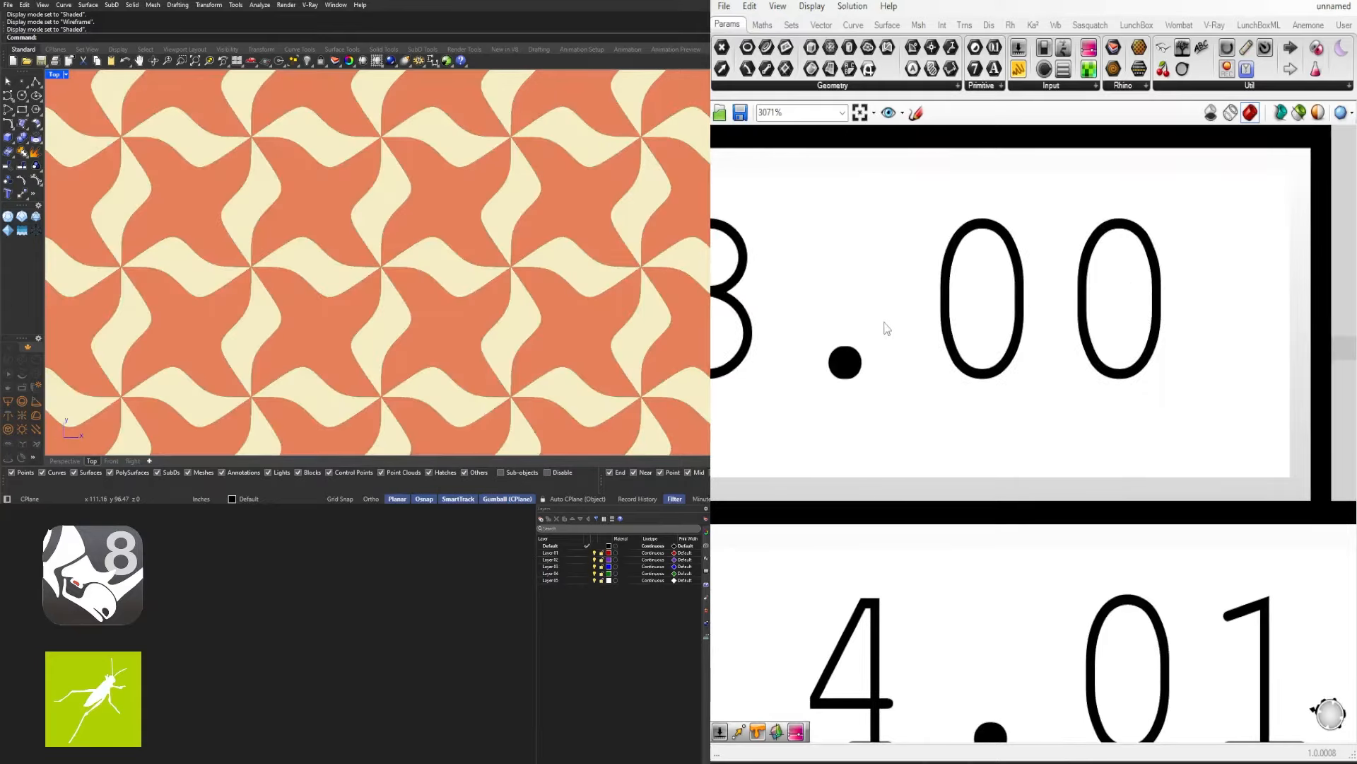
Lower gene 3 of the Gene Pool to 2.95 to even out the tile edge curve
{"action": "right_click_drag", "start_coordinate": [923, 557], "coordinate": [1164, 370]}
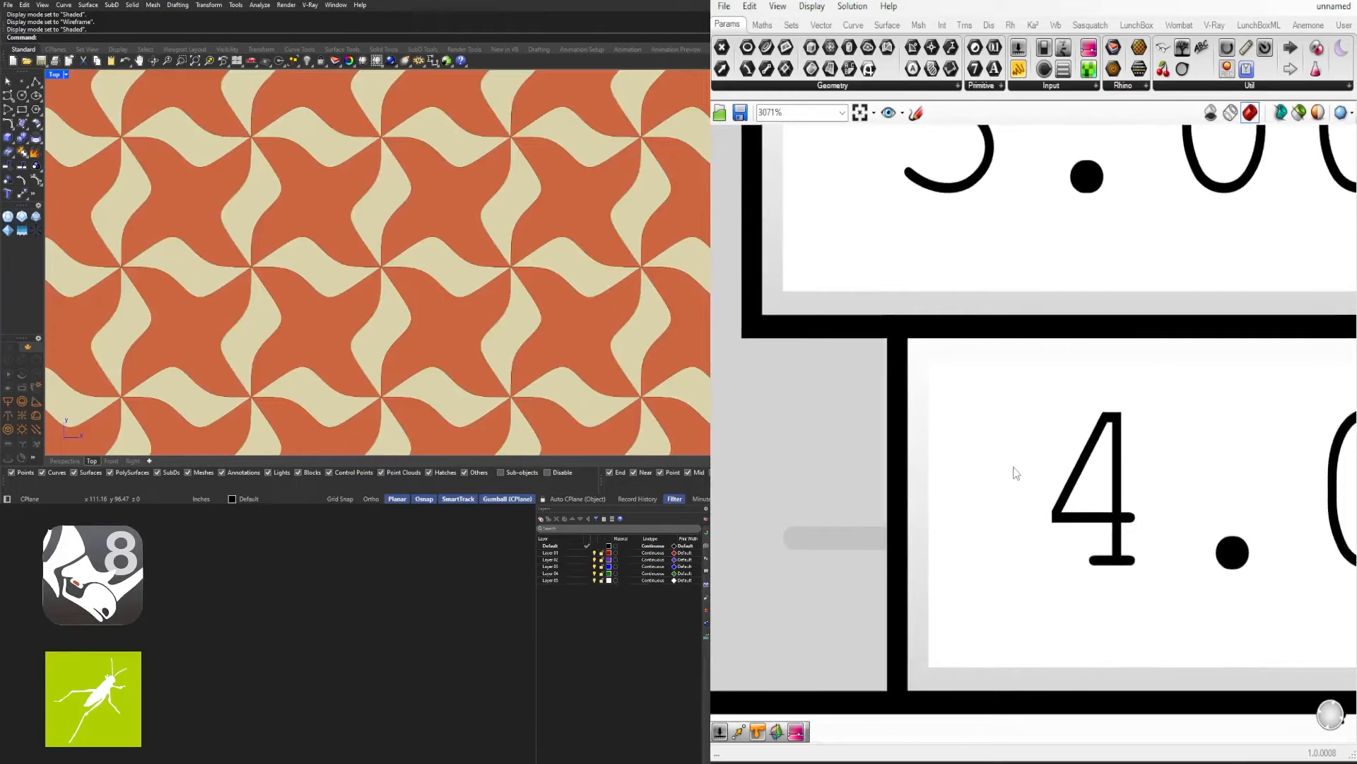
{"action": "left_click_drag", "start_coordinate": [1015, 472], "coordinate": [919, 470]}
{"action": "scroll", "coordinate": [919, 470], "scroll_direction": "down", "scroll_amount": 6}
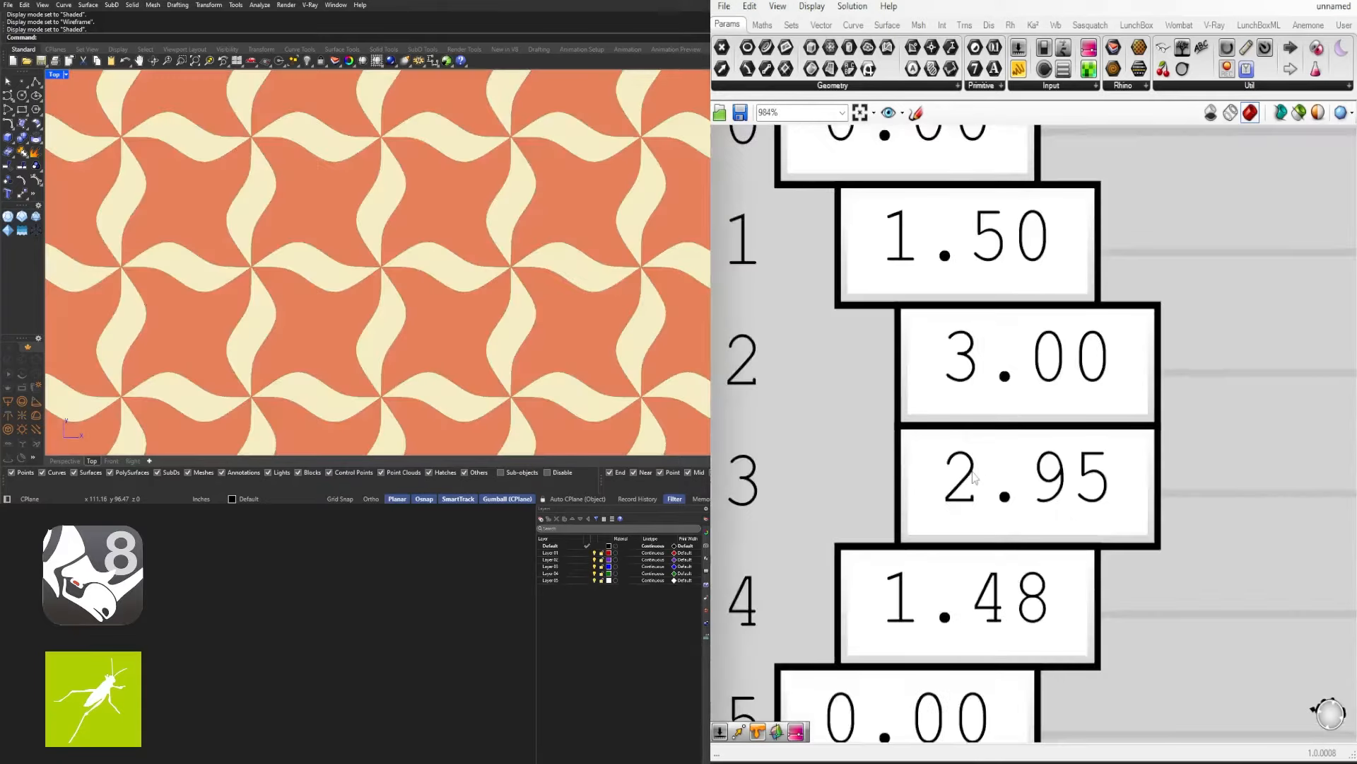
{"action": "scroll", "coordinate": [1085, 509], "scroll_direction": "up", "scroll_amount": 3}
{"action": "scroll", "coordinate": [1083, 509], "scroll_direction": "down", "scroll_amount": 2}
{"action": "mouse_move", "coordinate": [1041, 497]}
{"action": "right_mouse_down"}
{"action": "mouse_move", "coordinate": [1054, 490]}
{"action": "mouse_move", "coordinate": [1037, 483]}
{"action": "right_mouse_up"}
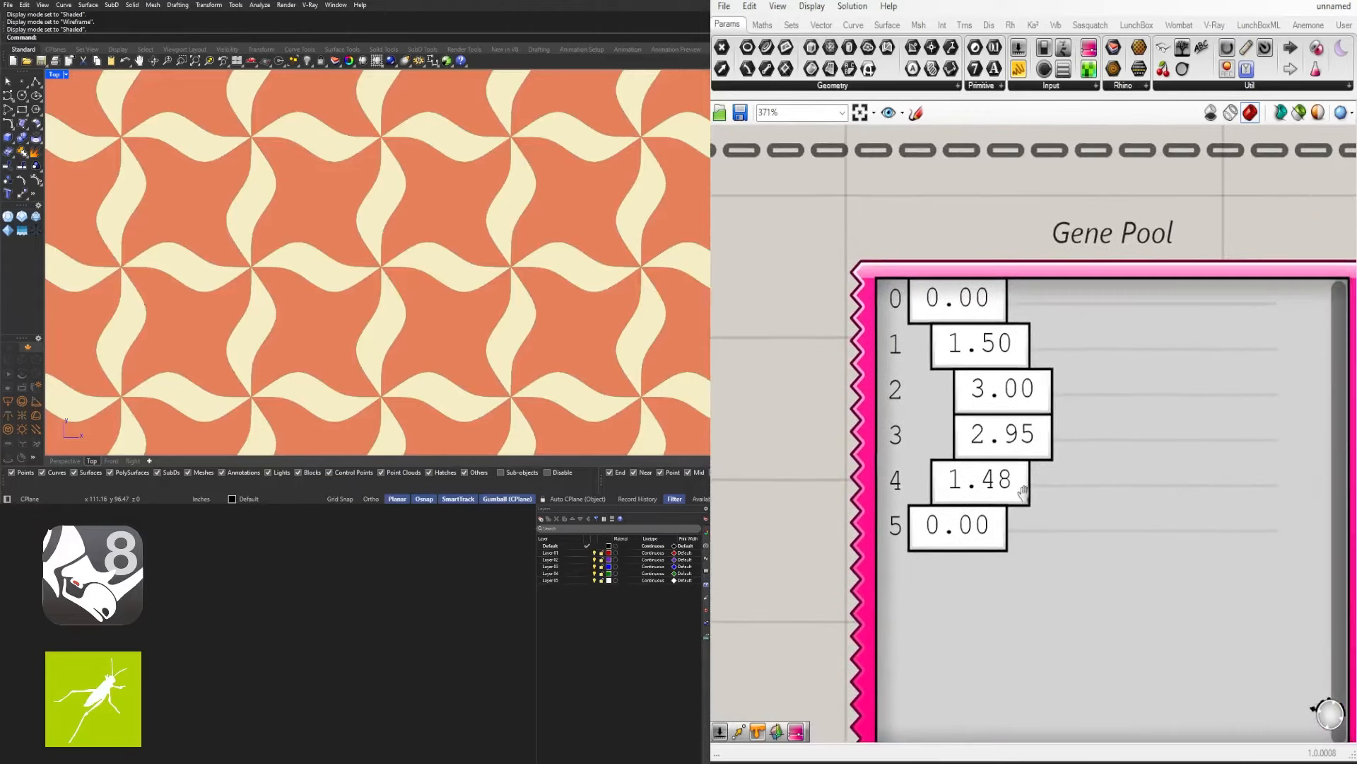
Toggle the preview of the Curve Middle component fed by Offset Curve
{"action": "scroll", "coordinate": [963, 523], "scroll_direction": "down", "scroll_amount": 6}
{"action": "right_click_drag", "start_coordinate": [1074, 544], "coordinate": [1190, 482]}
{"action": "scroll", "coordinate": [396, 296], "scroll_direction": "down", "scroll_amount": 2}
{"action": "scroll", "coordinate": [910, 502], "scroll_direction": "down", "scroll_amount": 1}
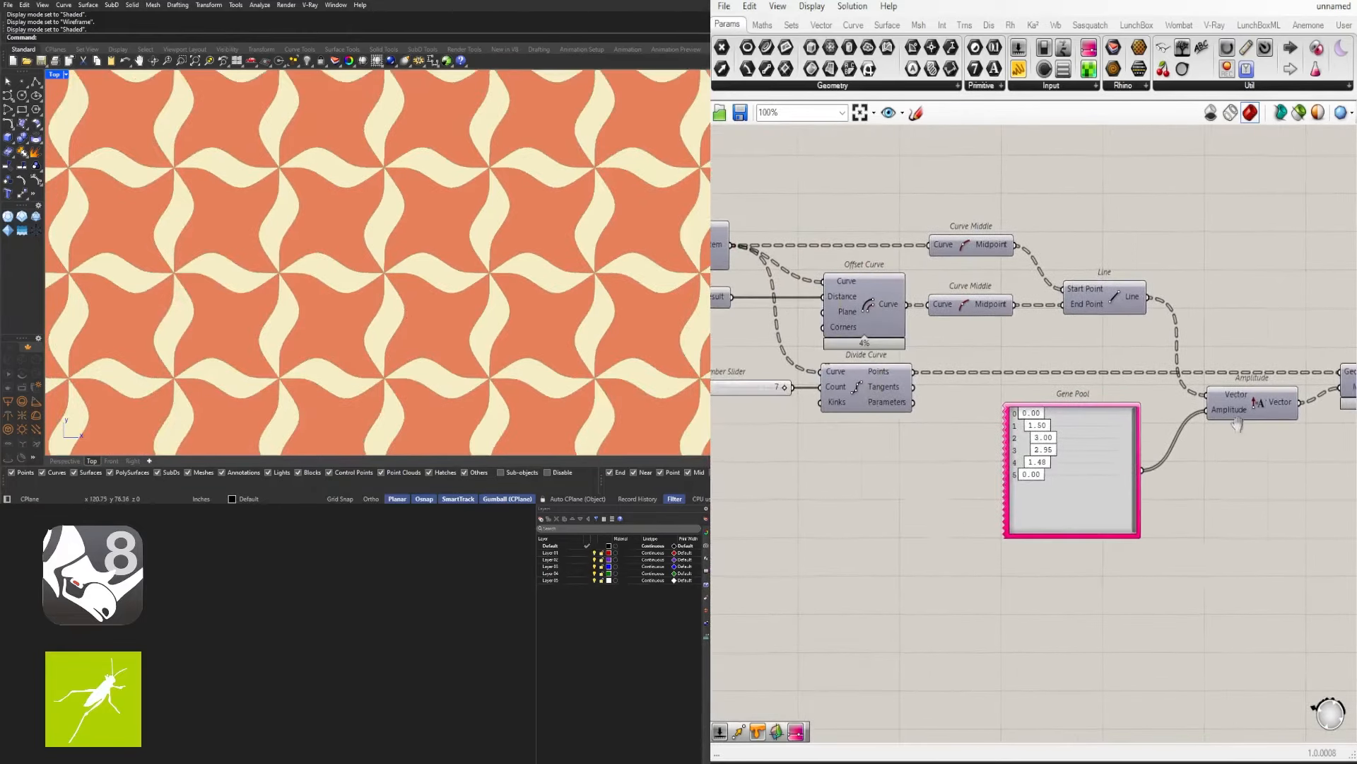
{"action": "right_click_drag", "start_coordinate": [1233, 418], "coordinate": [947, 426]}
{"action": "left_click", "coordinate": [1089, 386]}
{"action": "right_click_drag", "start_coordinate": [859, 308], "coordinate": [1085, 310]}
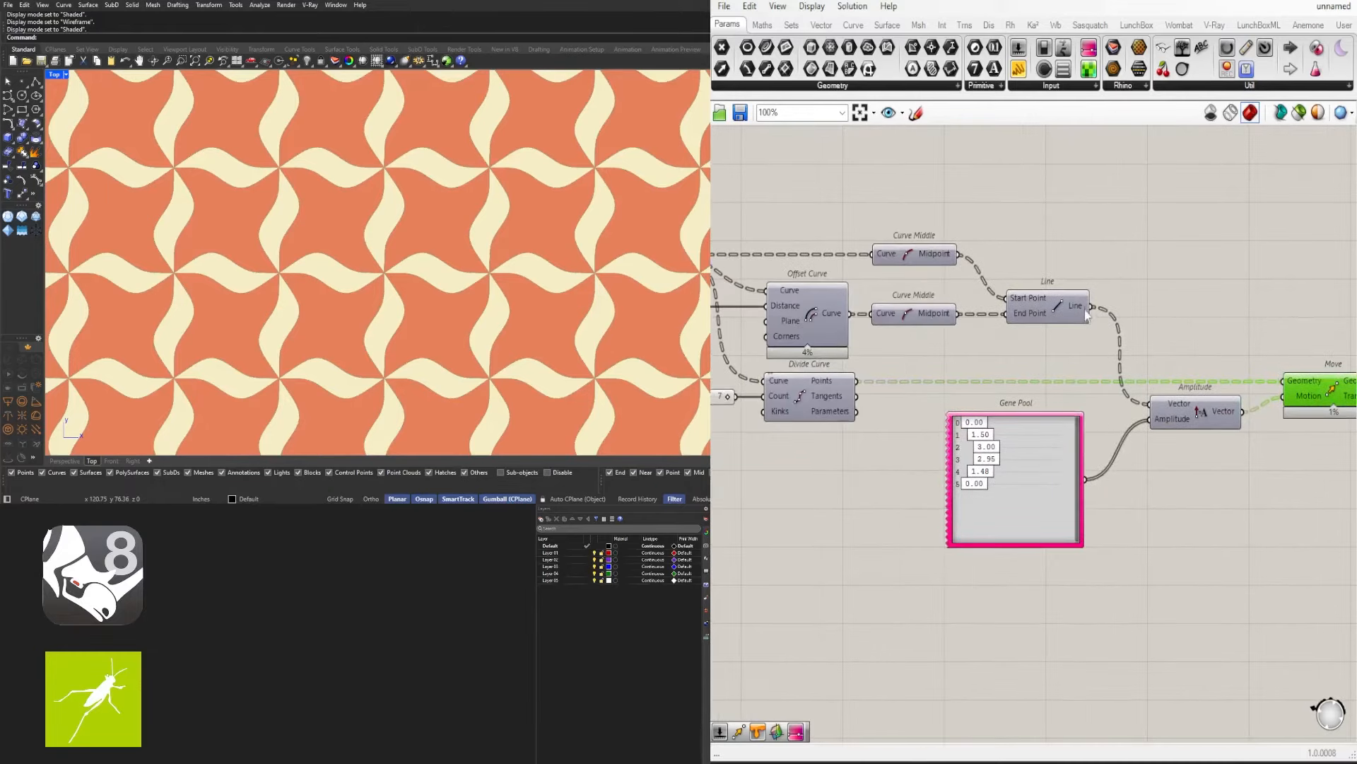
{"action": "left_click", "coordinate": [907, 316]}
{"action": "middle_click", "coordinate": [909, 311]}
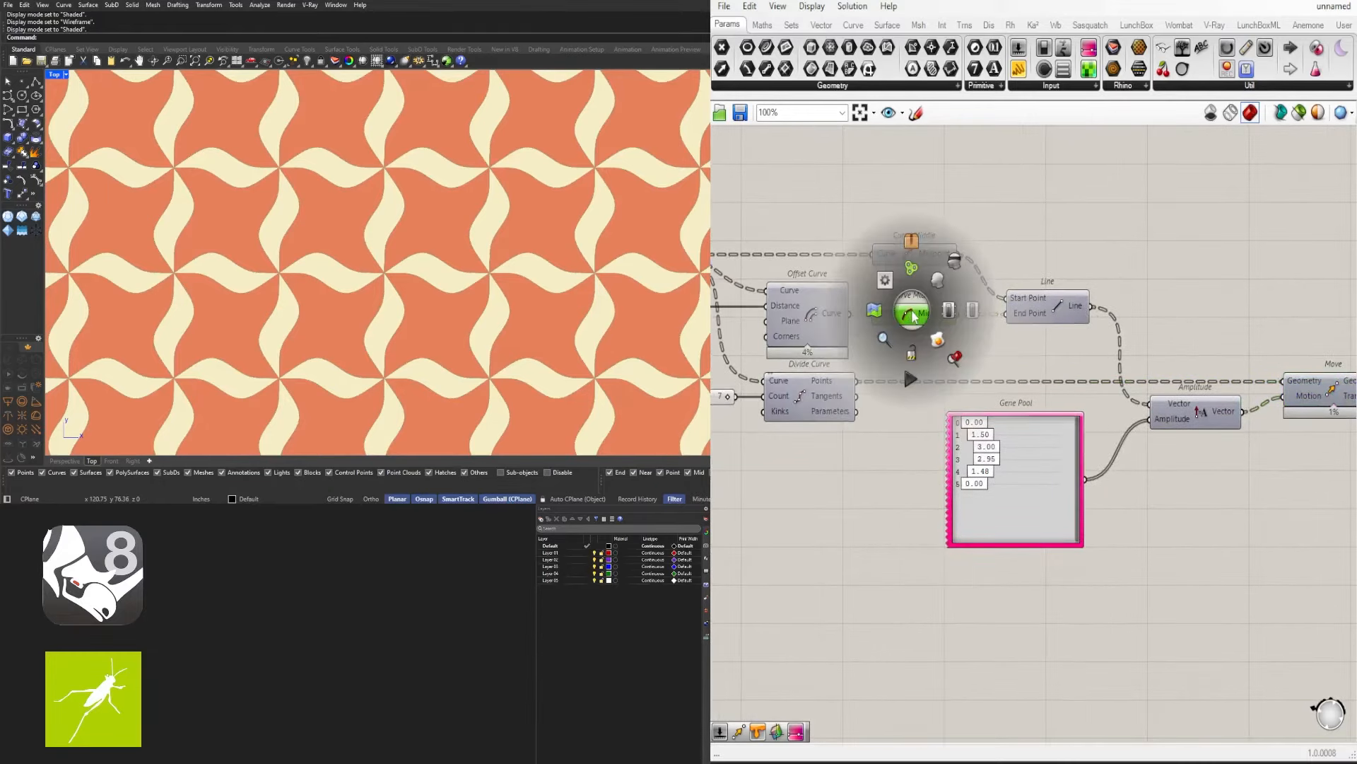
{"action": "left_click", "coordinate": [940, 282]}
{"action": "middle_click", "coordinate": [911, 307]}
{"action": "left_click", "coordinate": [944, 272]}
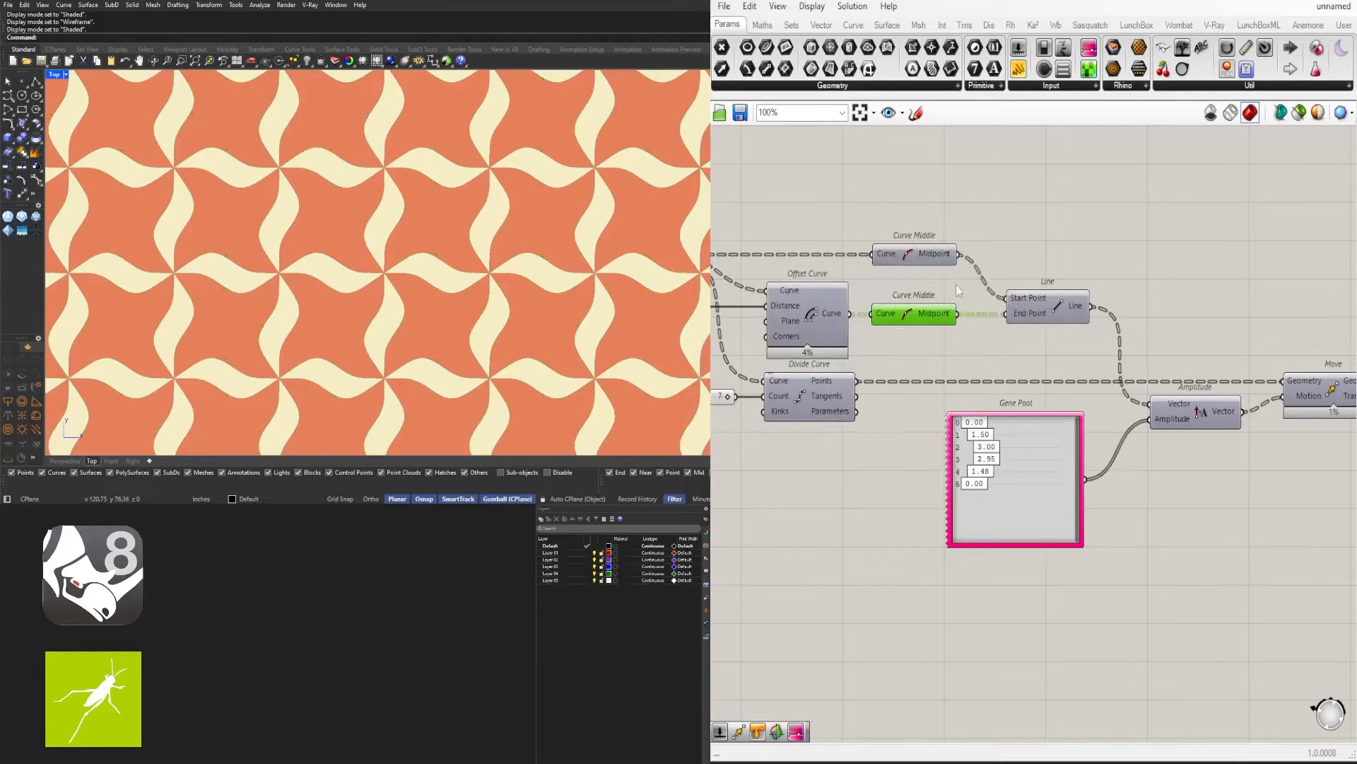
{"action": "right_click_drag", "start_coordinate": [1179, 452], "coordinate": [988, 443]}
{"action": "right_click_drag", "start_coordinate": [866, 510], "coordinate": [1137, 502]}
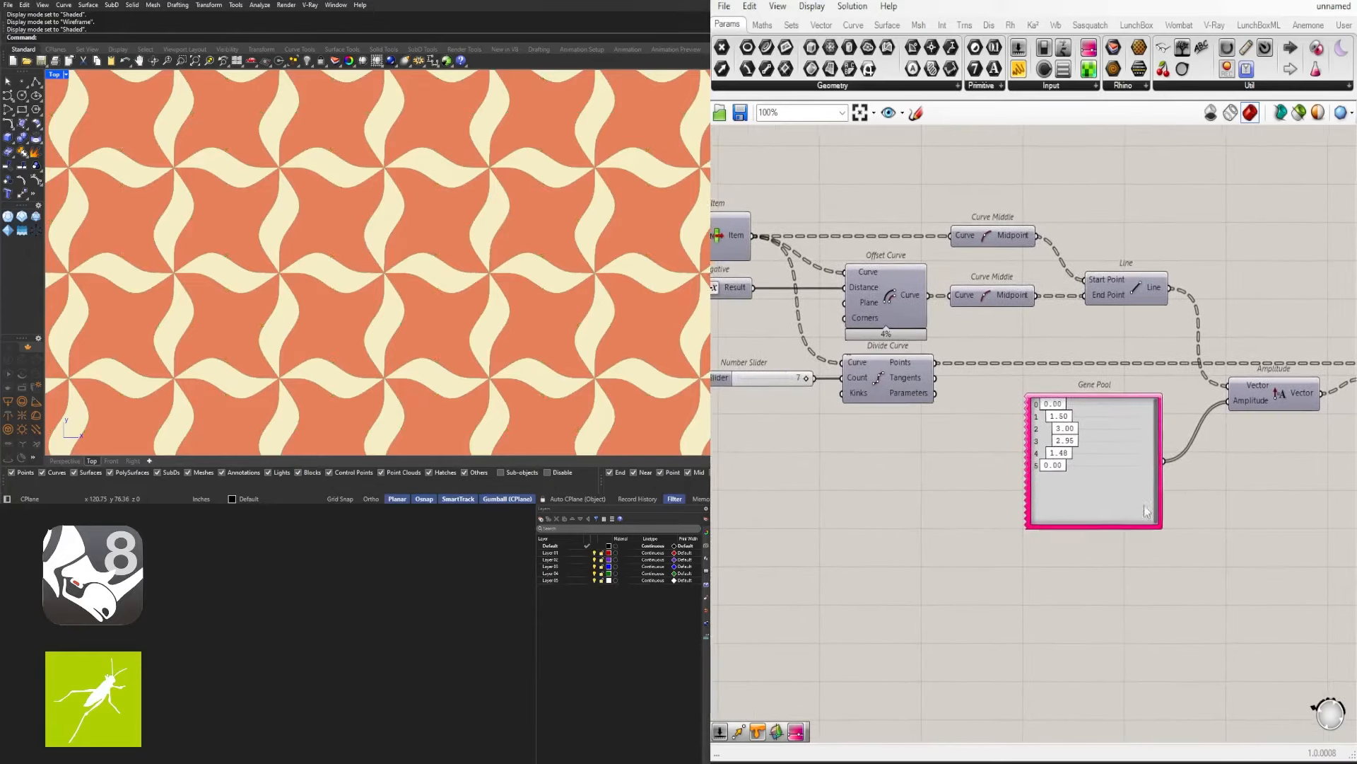
{"action": "right_click_drag", "start_coordinate": [764, 490], "coordinate": [862, 479]}
{"action": "scroll", "coordinate": [991, 476], "scroll_direction": "down", "scroll_amount": 4}
{"action": "scroll", "coordinate": [1097, 479], "scroll_direction": "up", "scroll_amount": 5}
{"action": "right_click_drag", "start_coordinate": [1096, 480], "coordinate": [1023, 536]}
{"action": "scroll", "coordinate": [1024, 535], "scroll_direction": "up", "scroll_amount": 6}
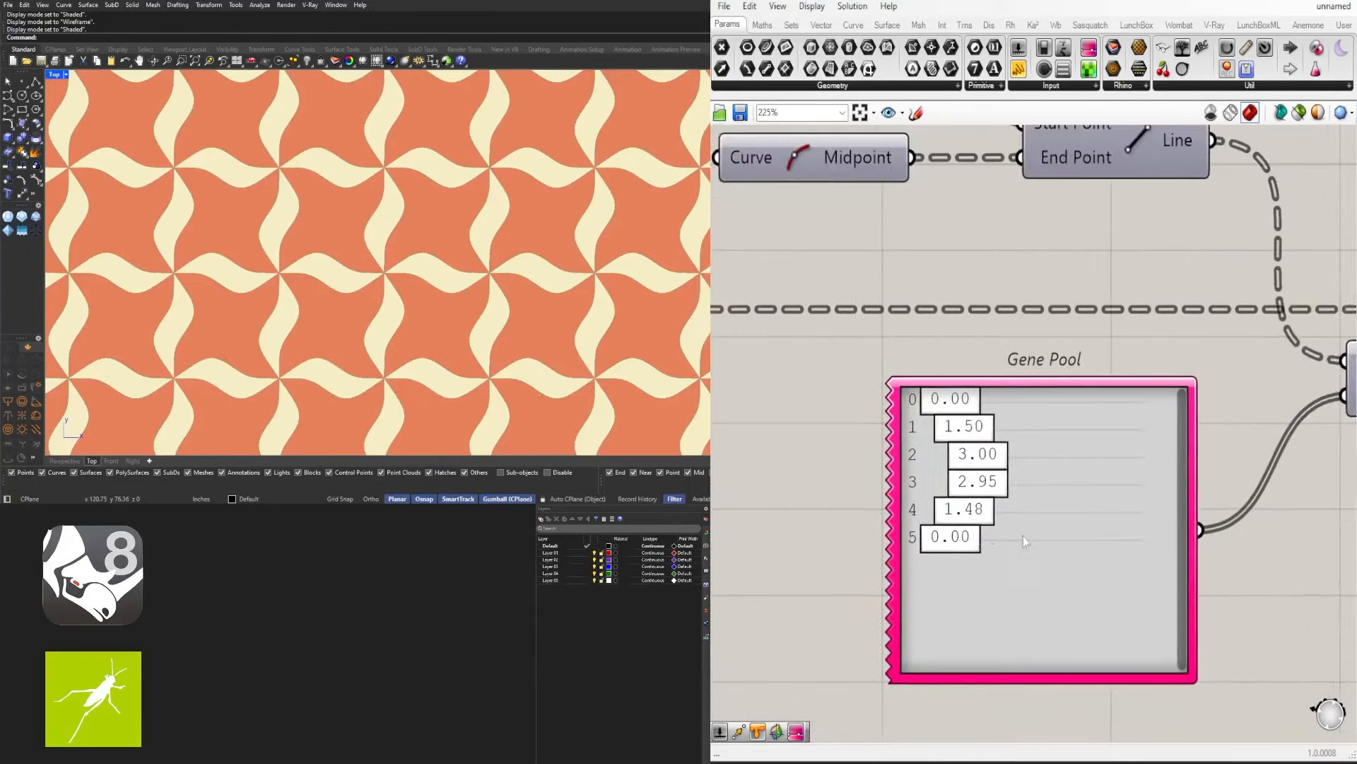
Examine the Gene Pool's gene values against the number of points coming out of the Divide Curve component
{"action": "right_click", "coordinate": [1008, 574]}
{"action": "left_click", "coordinate": [891, 560]}
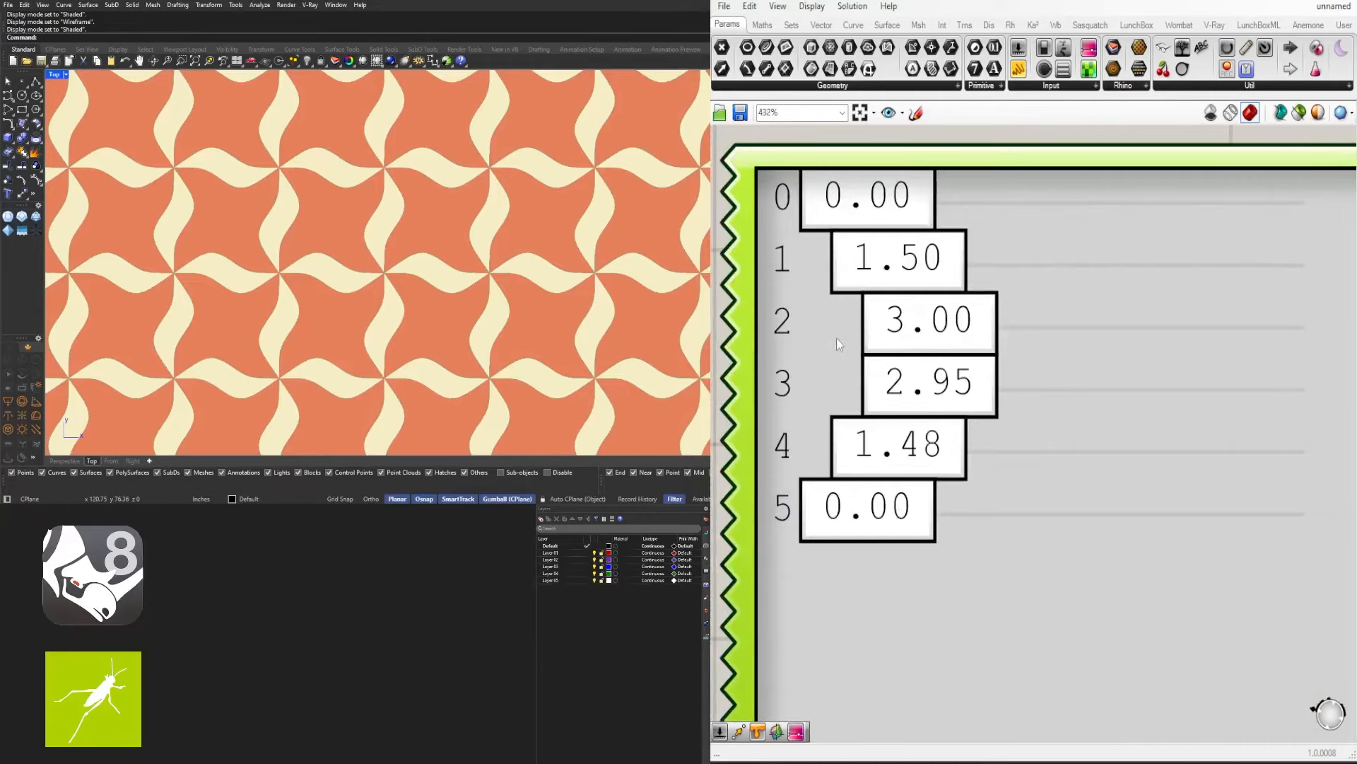
{"action": "scroll", "coordinate": [837, 344], "scroll_direction": "down", "scroll_amount": 4}
{"action": "right_click_drag", "start_coordinate": [770, 416], "coordinate": [1133, 423]}
{"action": "scroll", "coordinate": [1133, 423], "scroll_direction": "down", "scroll_amount": 4}
{"action": "right_click_drag", "start_coordinate": [1043, 372], "coordinate": [932, 460]}
{"action": "scroll", "coordinate": [848, 430], "scroll_direction": "up", "scroll_amount": 5}
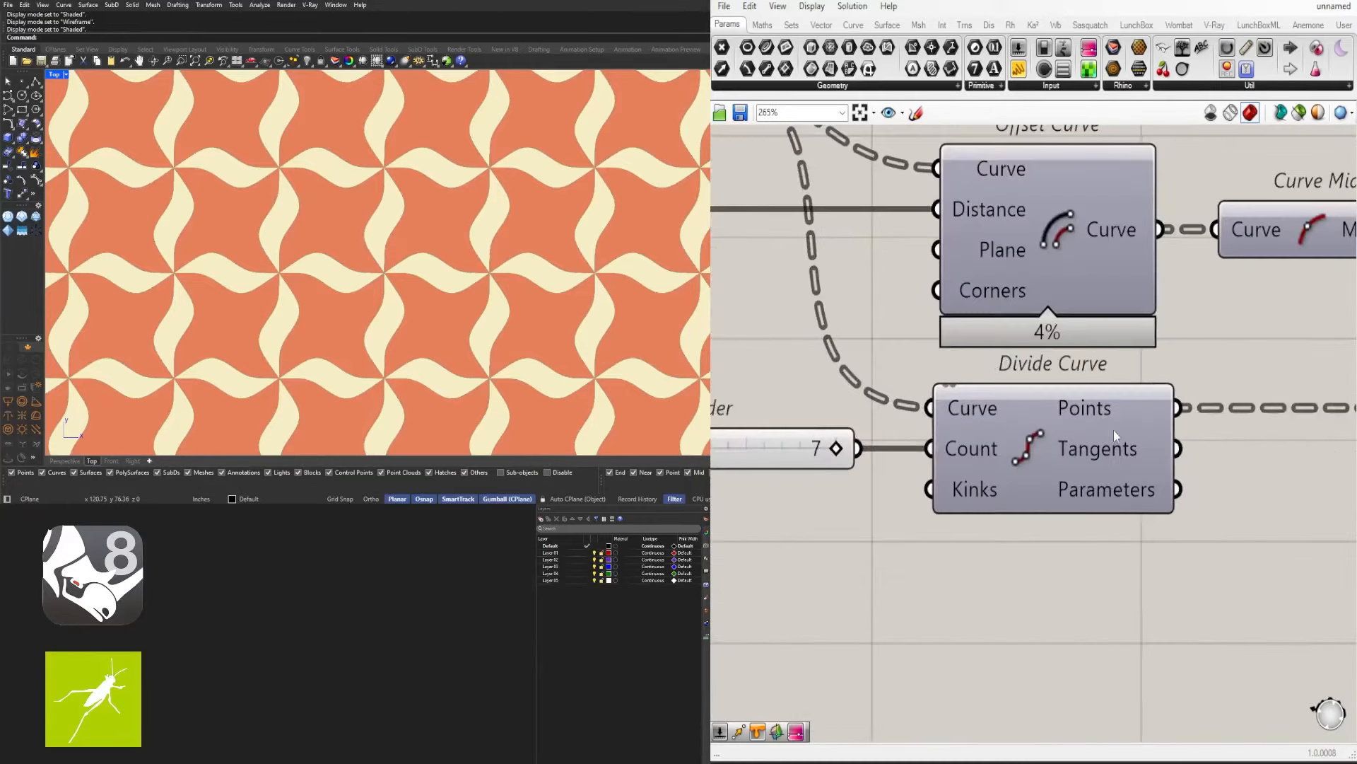
{"action": "scroll", "coordinate": [1113, 436], "scroll_direction": "down", "scroll_amount": 4}
{"action": "right_click_drag", "start_coordinate": [1301, 475], "coordinate": [1119, 460]}
{"action": "scroll", "coordinate": [1118, 459], "scroll_direction": "up", "scroll_amount": 2}
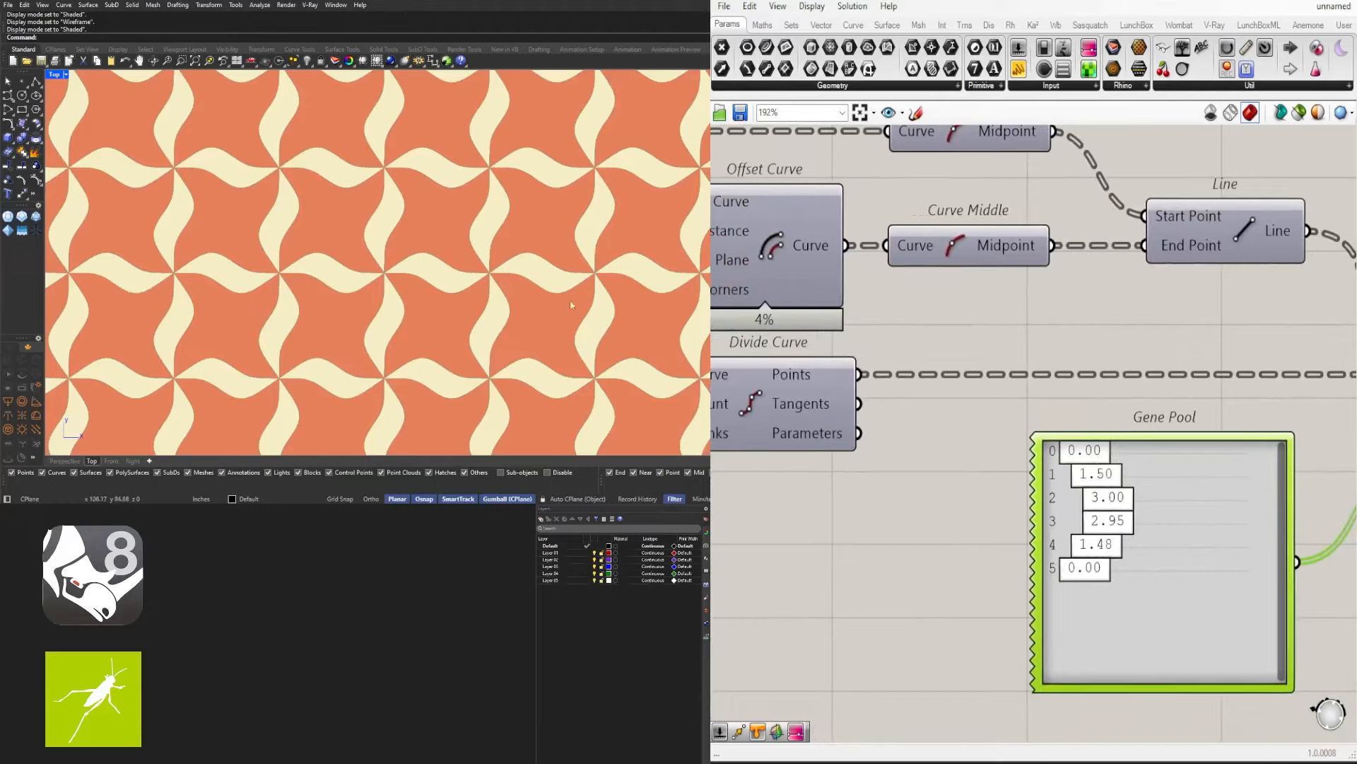
{"action": "scroll", "coordinate": [1108, 521], "scroll_direction": "down", "scroll_amount": 4}
{"action": "scroll", "coordinate": [997, 550], "scroll_direction": "up", "scroll_amount": 3}
{"action": "right_click_drag", "start_coordinate": [1237, 540], "coordinate": [634, 552]}
Turn on the preview of the Move component and inspect its displaced points along the tile edges
{"action": "left_click", "coordinate": [1000, 552]}
{"action": "left_click", "coordinate": [873, 409]}
{"action": "right_click", "coordinate": [884, 406]}
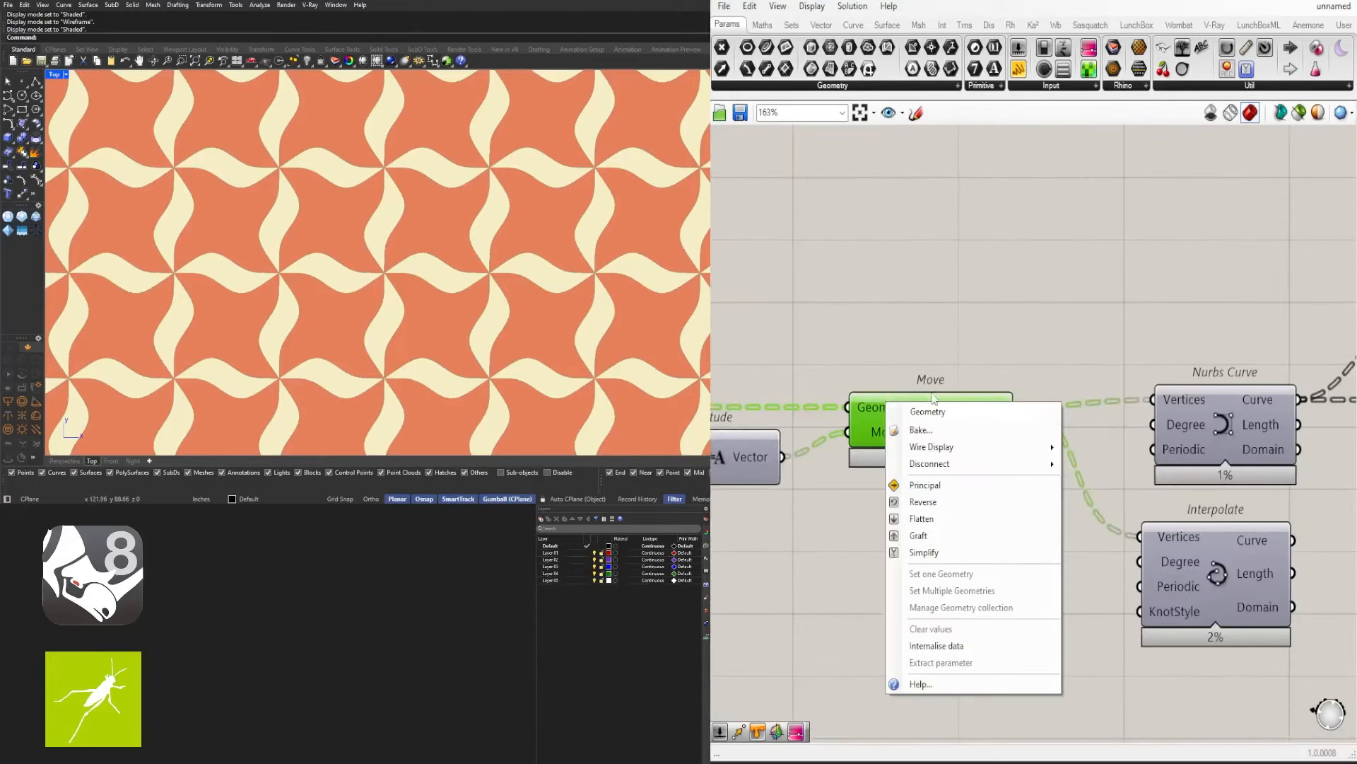
{"action": "left_click", "coordinate": [927, 502]}
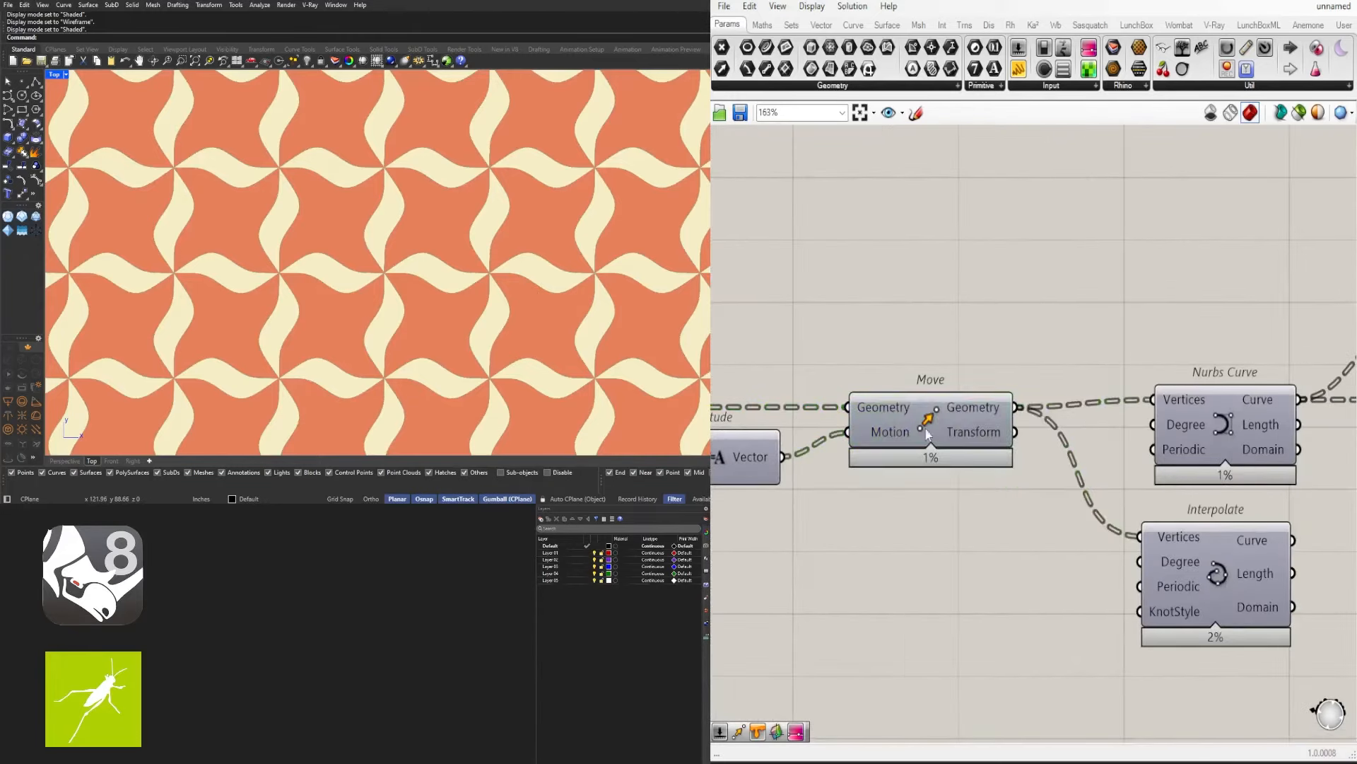
{"action": "middle_click", "coordinate": [929, 421]}
{"action": "left_click", "coordinate": [955, 392]}
{"action": "scroll", "coordinate": [517, 268], "scroll_direction": "up", "scroll_amount": 6}
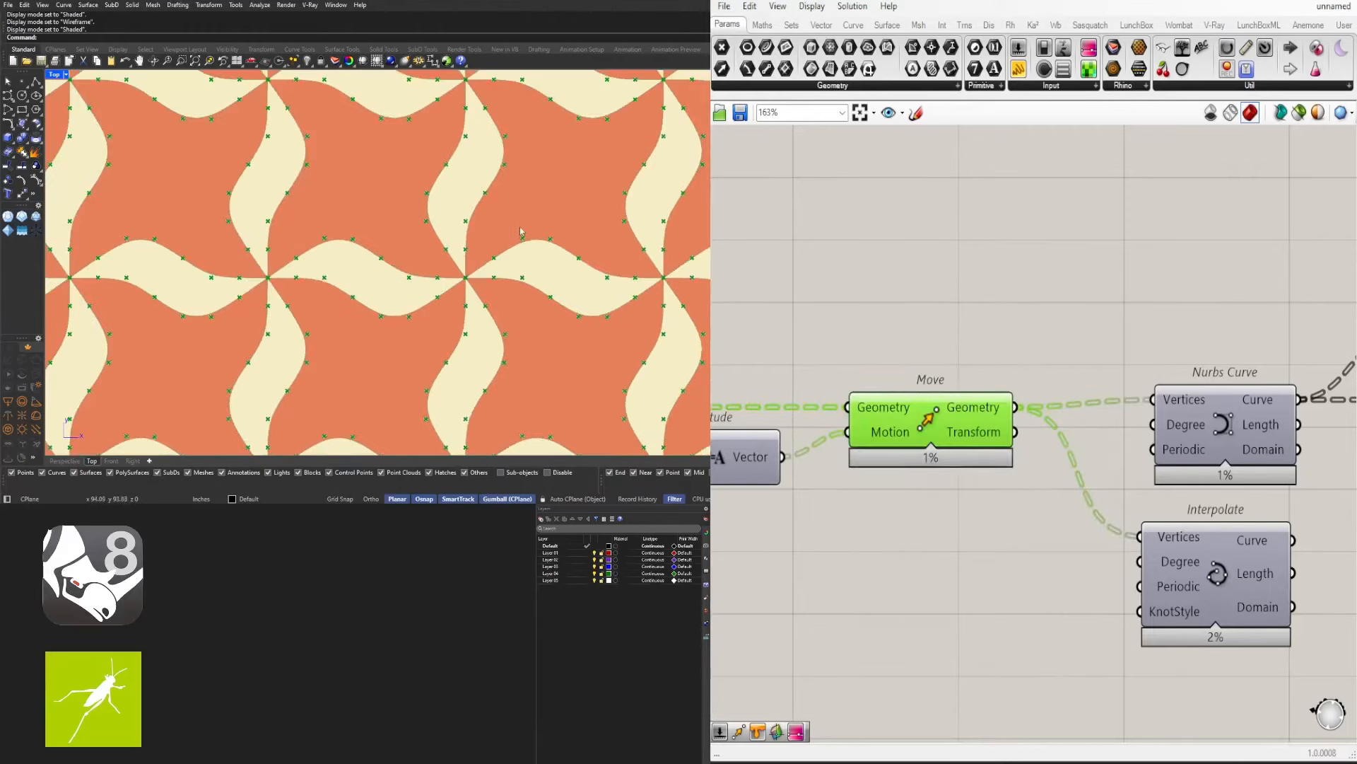
{"action": "left_click", "coordinate": [924, 285]}
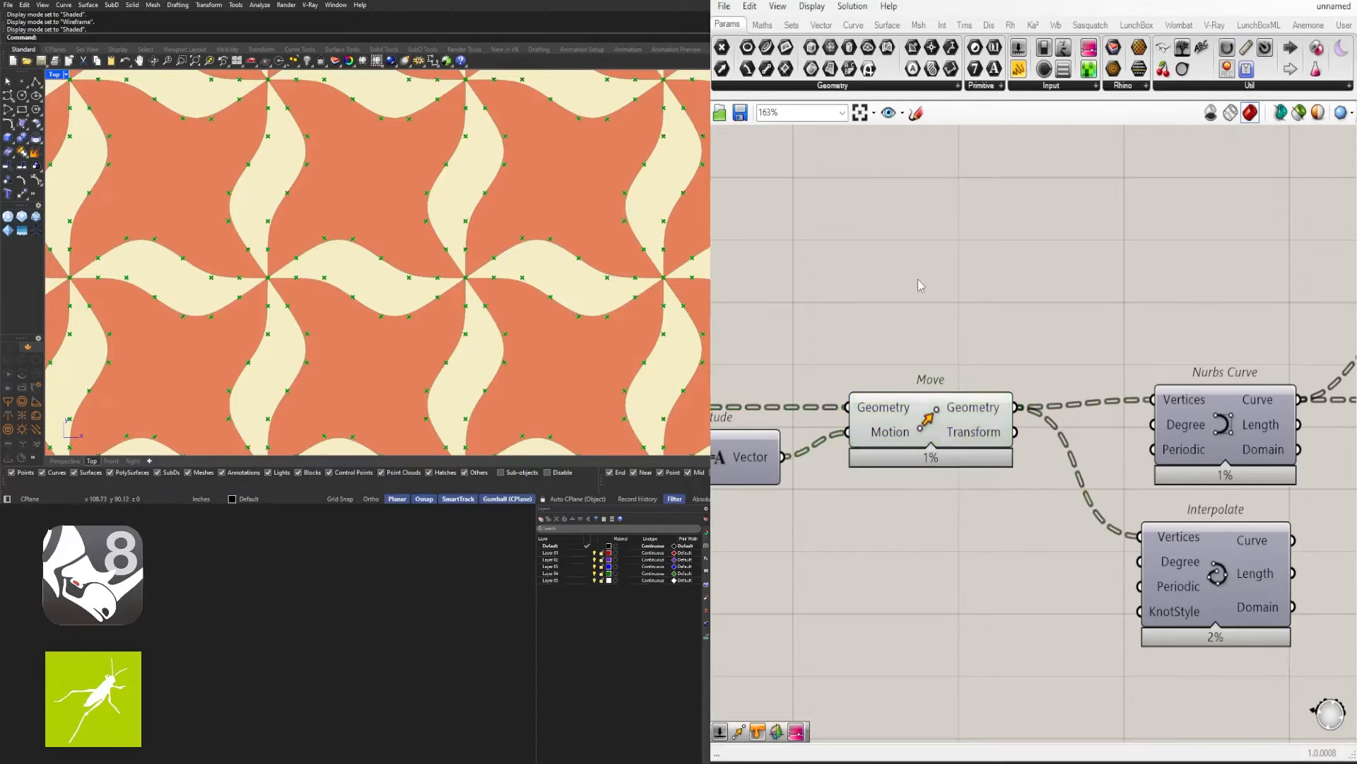
Set the slider feeding the Divide Curve's Count to 5
{"action": "scroll", "coordinate": [926, 286], "scroll_direction": "down", "scroll_amount": 5}
{"action": "right_click_drag", "start_coordinate": [990, 449], "coordinate": [1185, 524]}
{"action": "right_click_drag", "start_coordinate": [941, 517], "coordinate": [1129, 541]}
{"action": "scroll", "coordinate": [984, 465], "scroll_direction": "up", "scroll_amount": 4}
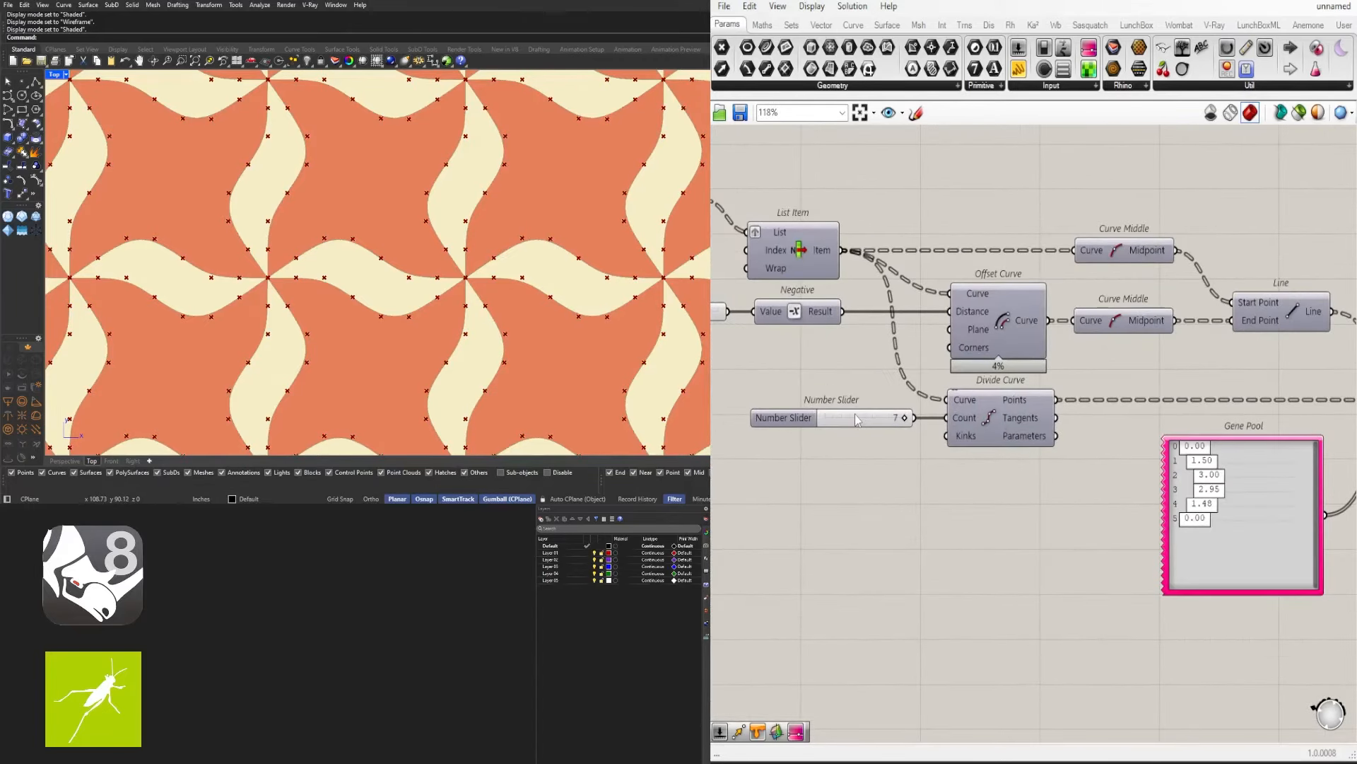
{"action": "double_click", "coordinate": [855, 416]}
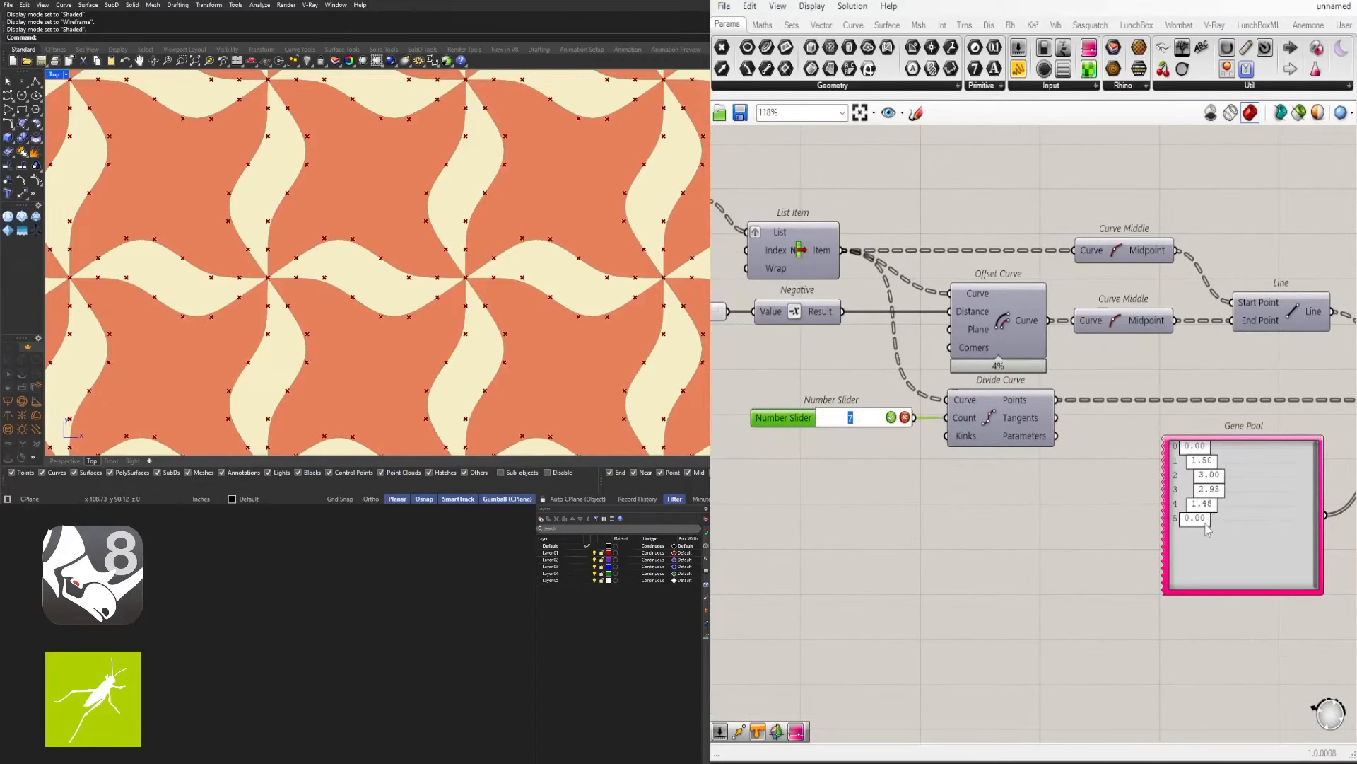
{"action": "key", "text": "Return"}
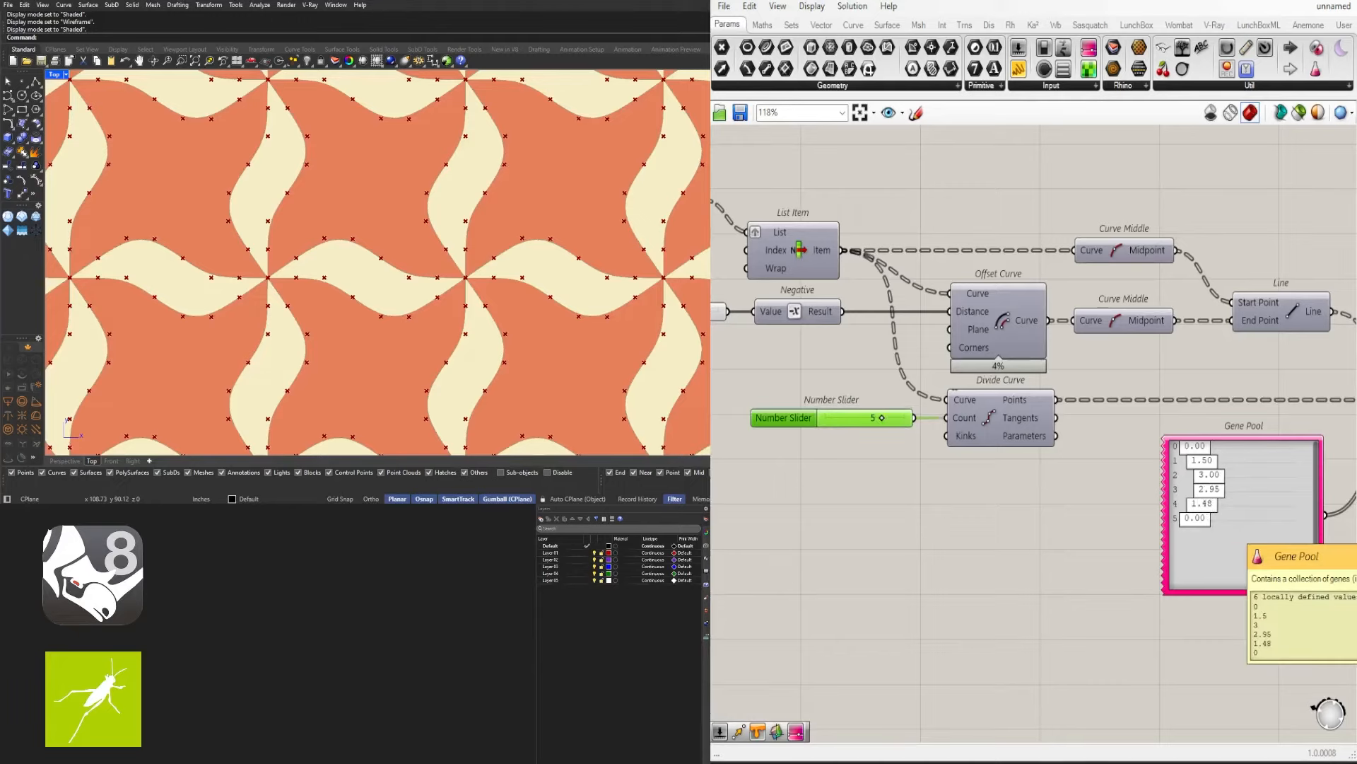
{"action": "left_click", "coordinate": [1028, 609]}
Check the tile pattern and the Gene Pool wiring, and turn off the preview of the Move component
{"action": "scroll", "coordinate": [1032, 601], "scroll_direction": "down", "scroll_amount": 5}
{"action": "right_click_drag", "start_coordinate": [1139, 615], "coordinate": [842, 578]}
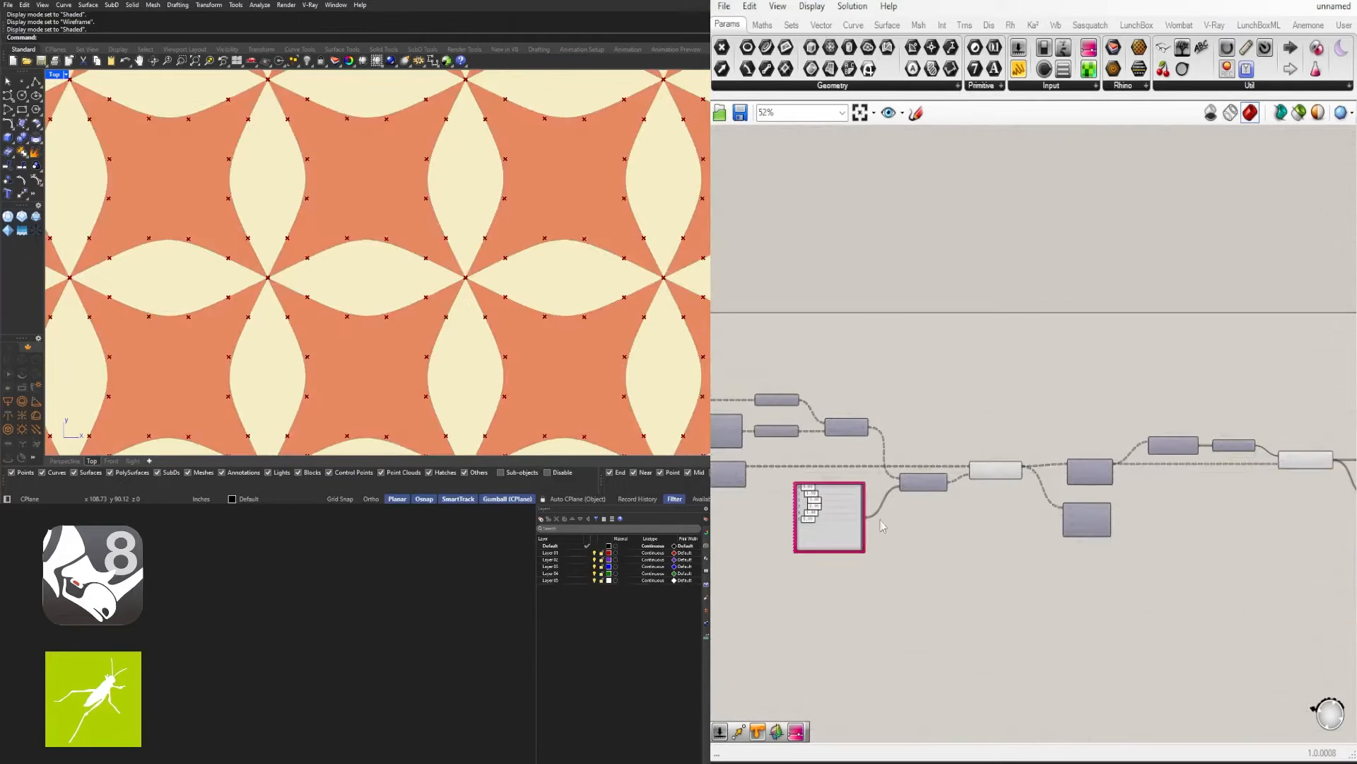
{"action": "scroll", "coordinate": [881, 524], "scroll_direction": "up", "scroll_amount": 4}
{"action": "right_click_drag", "start_coordinate": [881, 525], "coordinate": [1126, 538]}
{"action": "scroll", "coordinate": [330, 233], "scroll_direction": "down", "scroll_amount": 5}
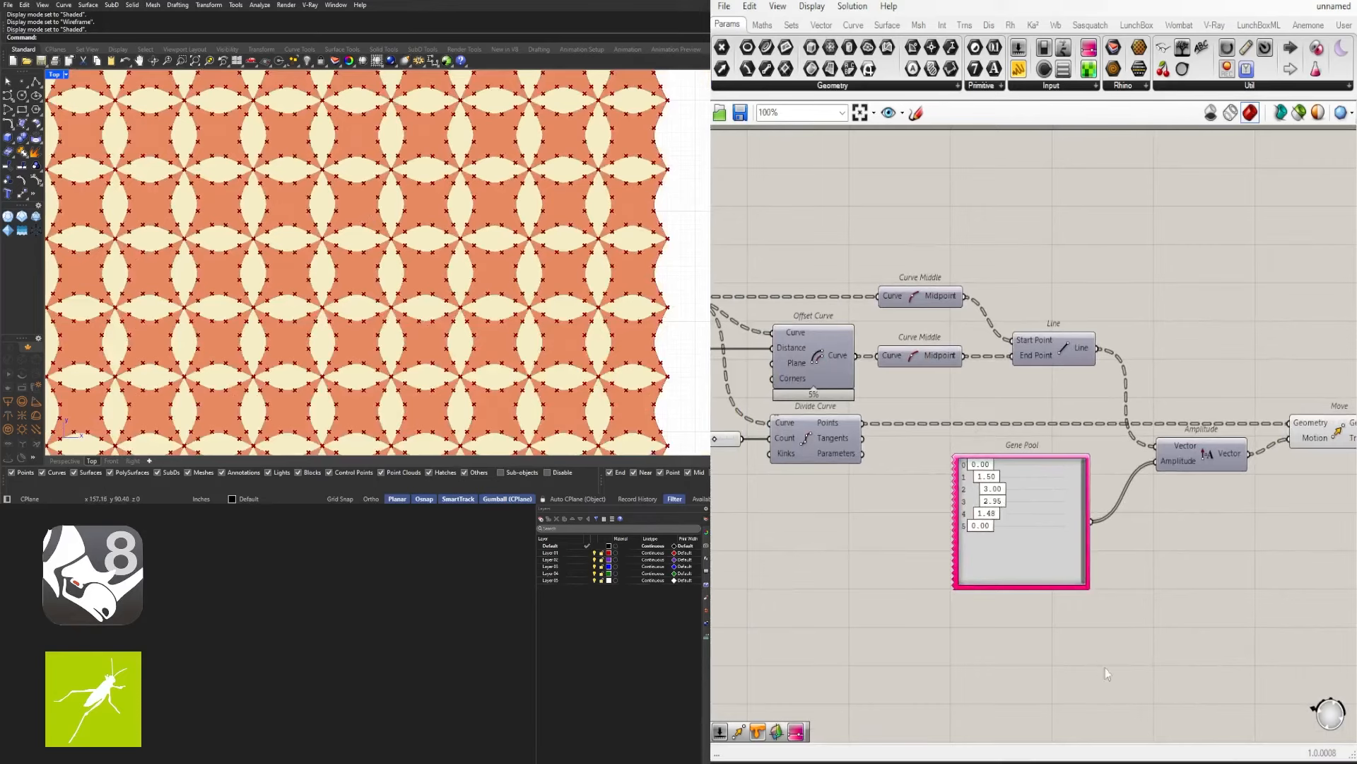
{"action": "scroll", "coordinate": [1160, 609], "scroll_direction": "down", "scroll_amount": 4}
{"action": "right_click_drag", "start_coordinate": [1251, 574], "coordinate": [1061, 529]}
{"action": "left_click", "coordinate": [1062, 472]}
{"action": "middle_click", "coordinate": [1036, 386]}
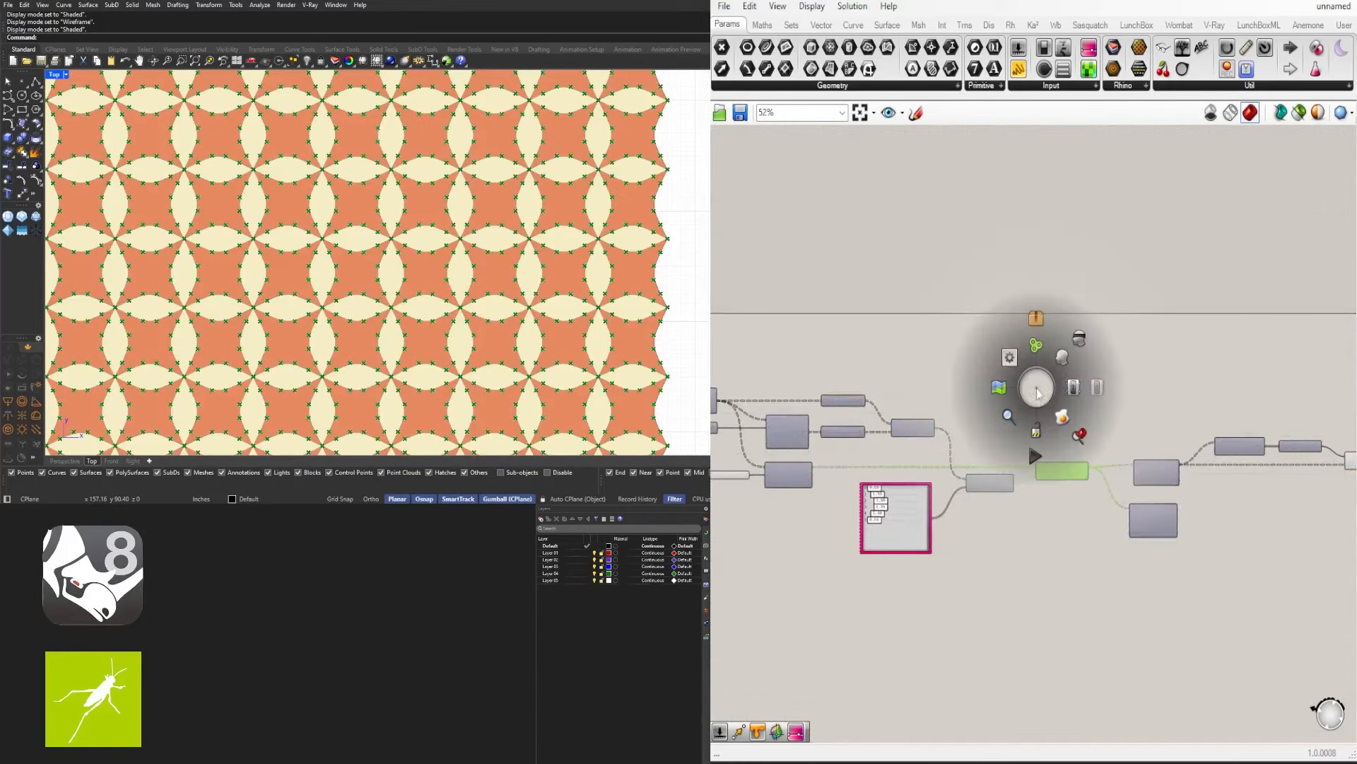
{"action": "left_click", "coordinate": [1078, 340]}
{"action": "left_click", "coordinate": [1092, 377]}
Move the Divide Curve's count slider further away to clear space in front of the Count input
{"action": "right_click_drag", "start_coordinate": [843, 495], "coordinate": [1076, 468]}
{"action": "scroll", "coordinate": [1018, 488], "scroll_direction": "up", "scroll_amount": 6}
{"action": "scroll", "coordinate": [975, 495], "scroll_direction": "down", "scroll_amount": 2}
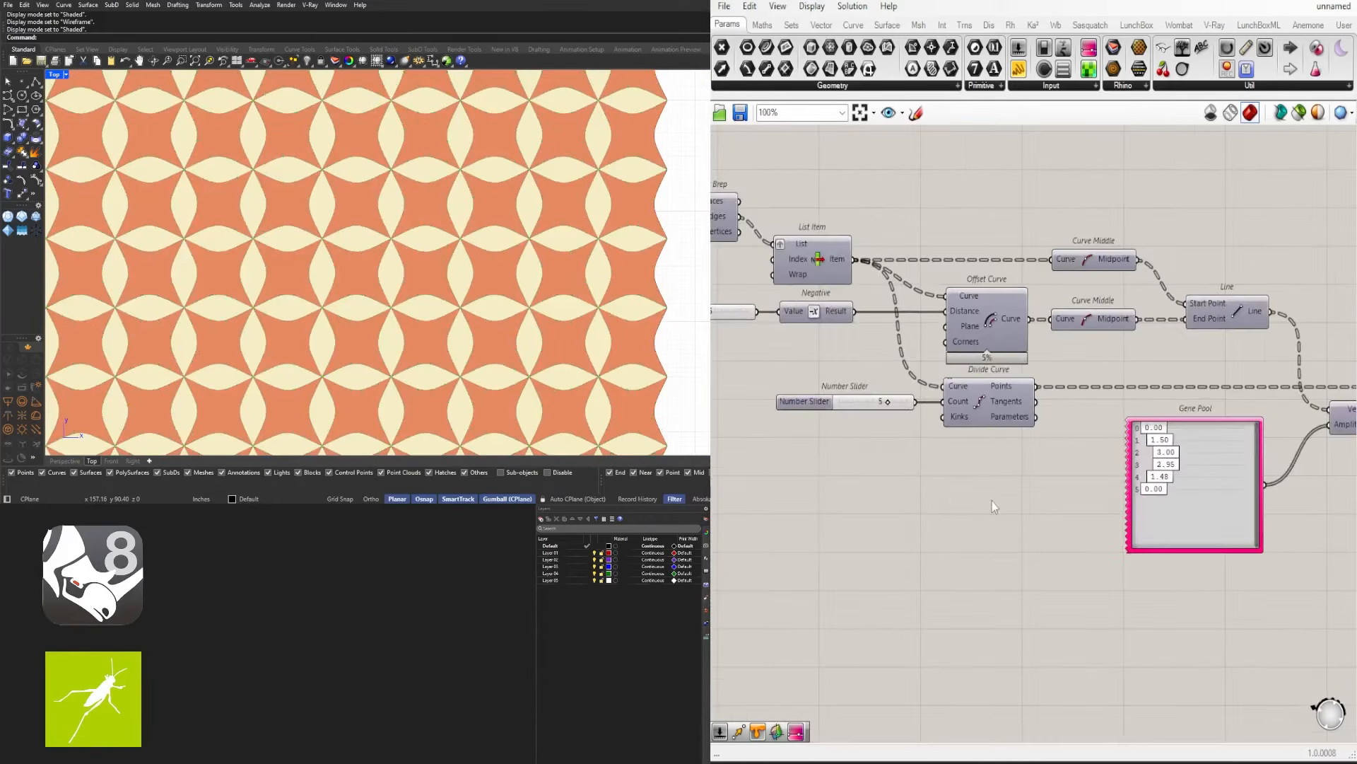
{"action": "right_click_drag", "start_coordinate": [991, 501], "coordinate": [1146, 515]}
{"action": "scroll", "coordinate": [1139, 518], "scroll_direction": "down", "scroll_amount": 1}
{"action": "right_click_drag", "start_coordinate": [1062, 499], "coordinate": [970, 476]}
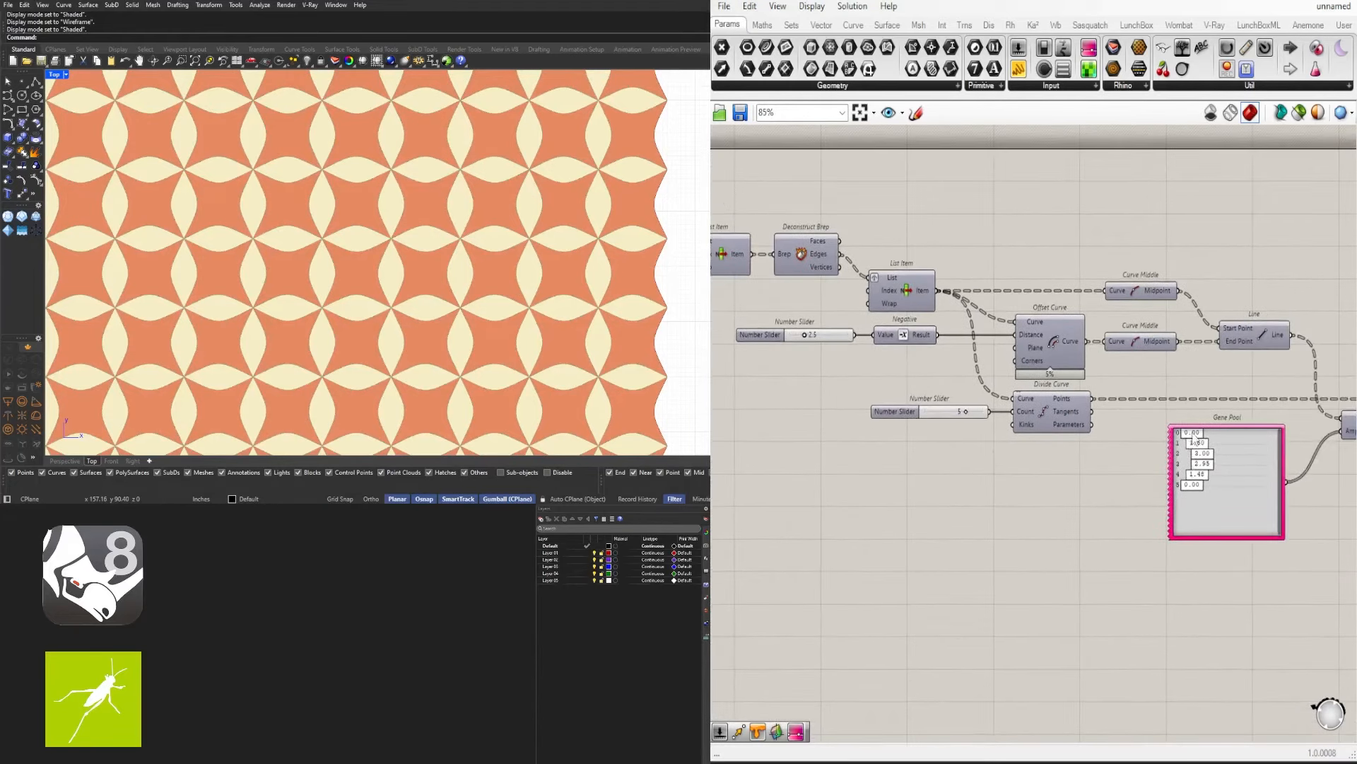
{"action": "left_click", "coordinate": [904, 412]}
{"action": "left_click_drag", "start_coordinate": [895, 413], "coordinate": [868, 406]}
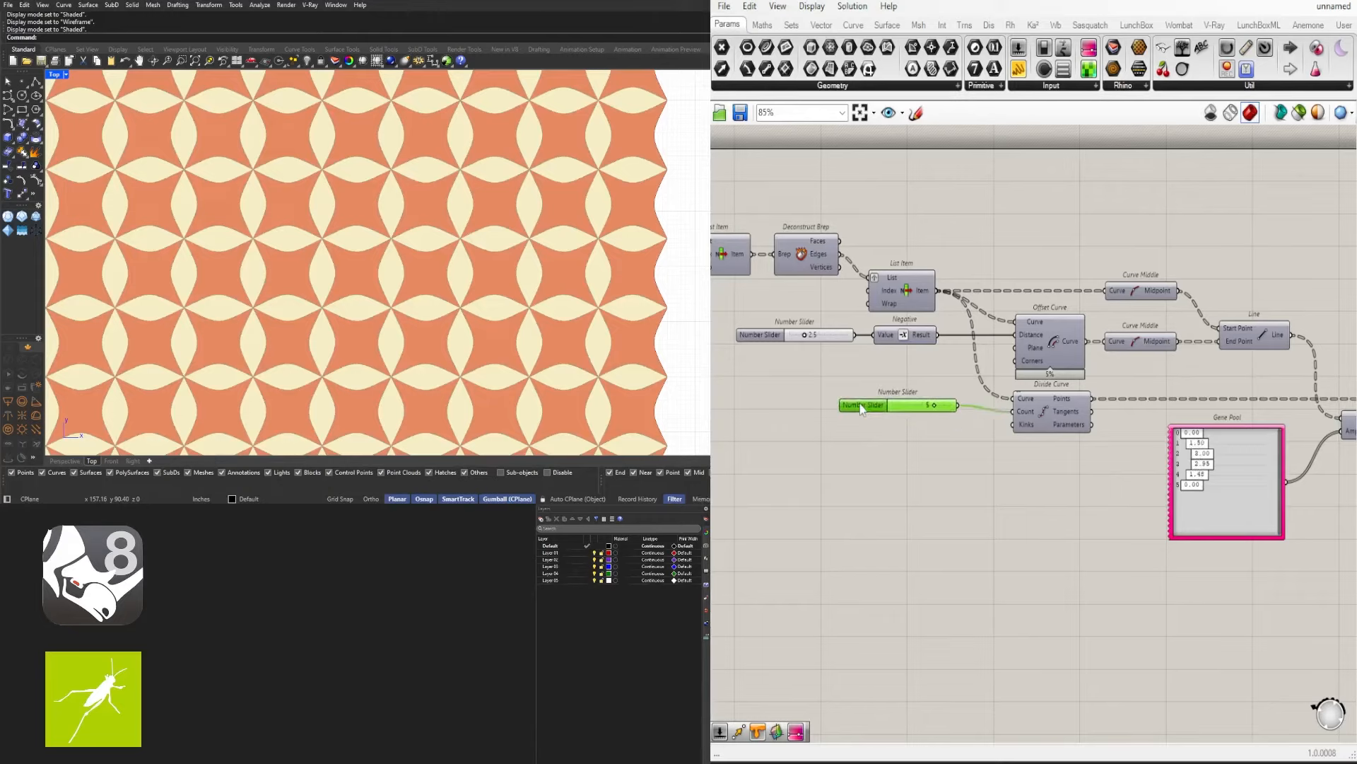
{"action": "double_click", "coordinate": [898, 468]}
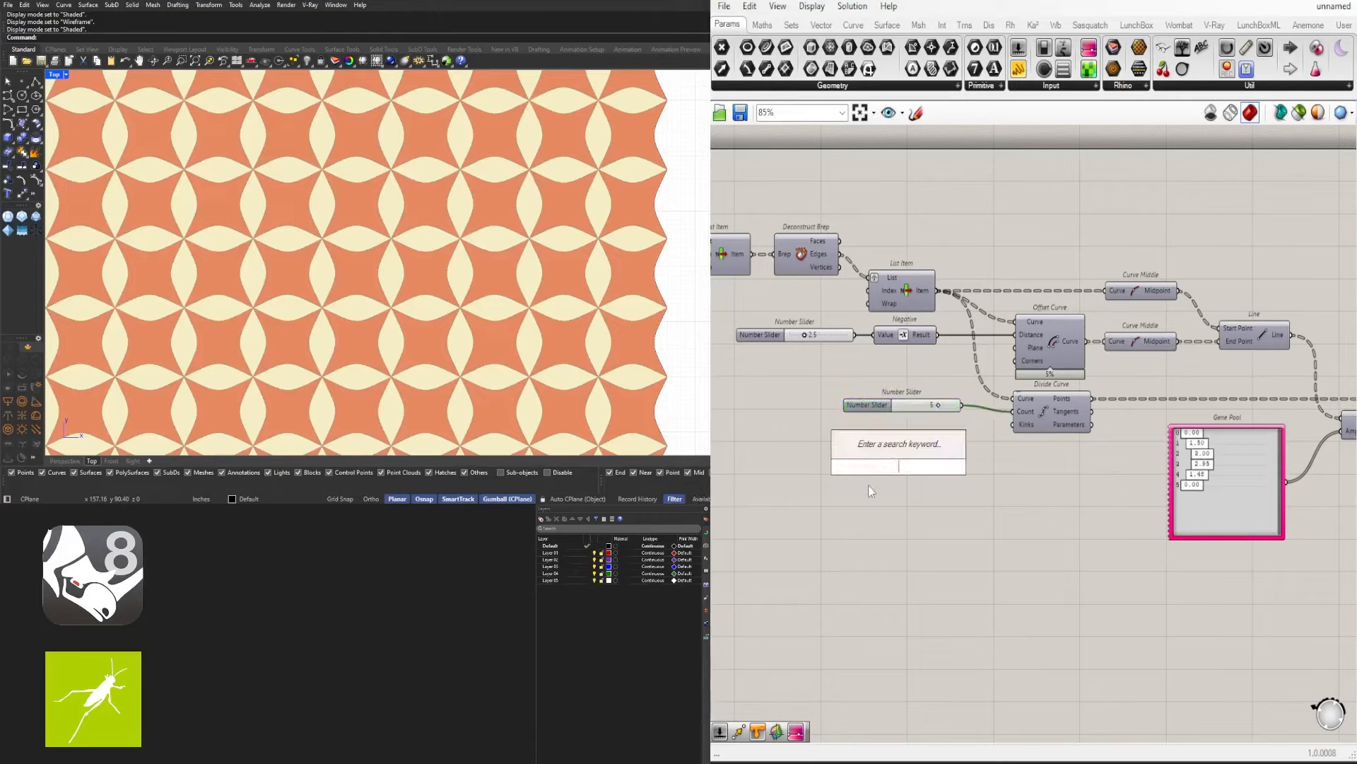
{"action": "left_click", "coordinate": [871, 402]}
{"action": "left_click_drag", "start_coordinate": [871, 403], "coordinate": [860, 402]}
Add a number slider with the value 6 below the existing count slider
{"action": "scroll", "coordinate": [910, 412], "scroll_direction": "up", "scroll_amount": 3}
{"action": "double_click", "coordinate": [914, 414]}
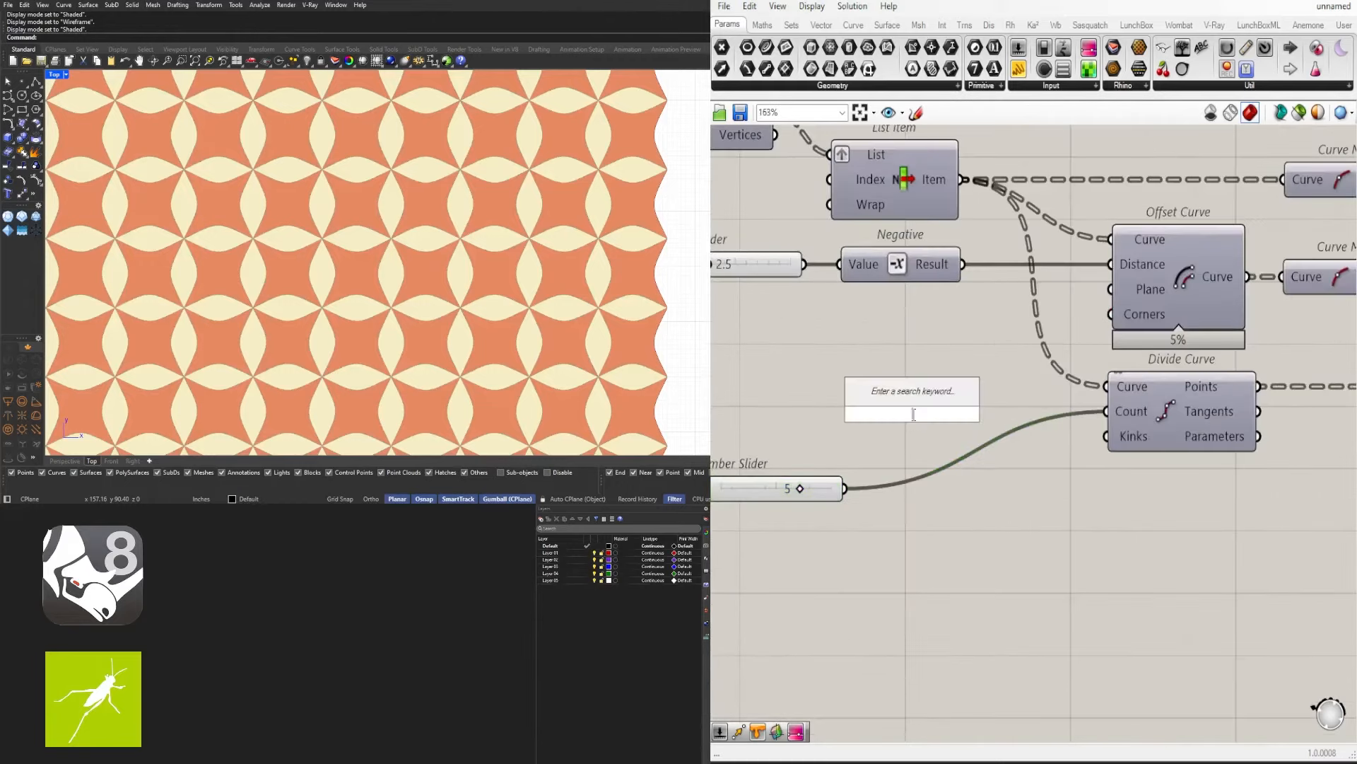
{"action": "double_click", "coordinate": [856, 626]}
{"action": "type", "text": "6"}
{"action": "key", "text": "Return"}
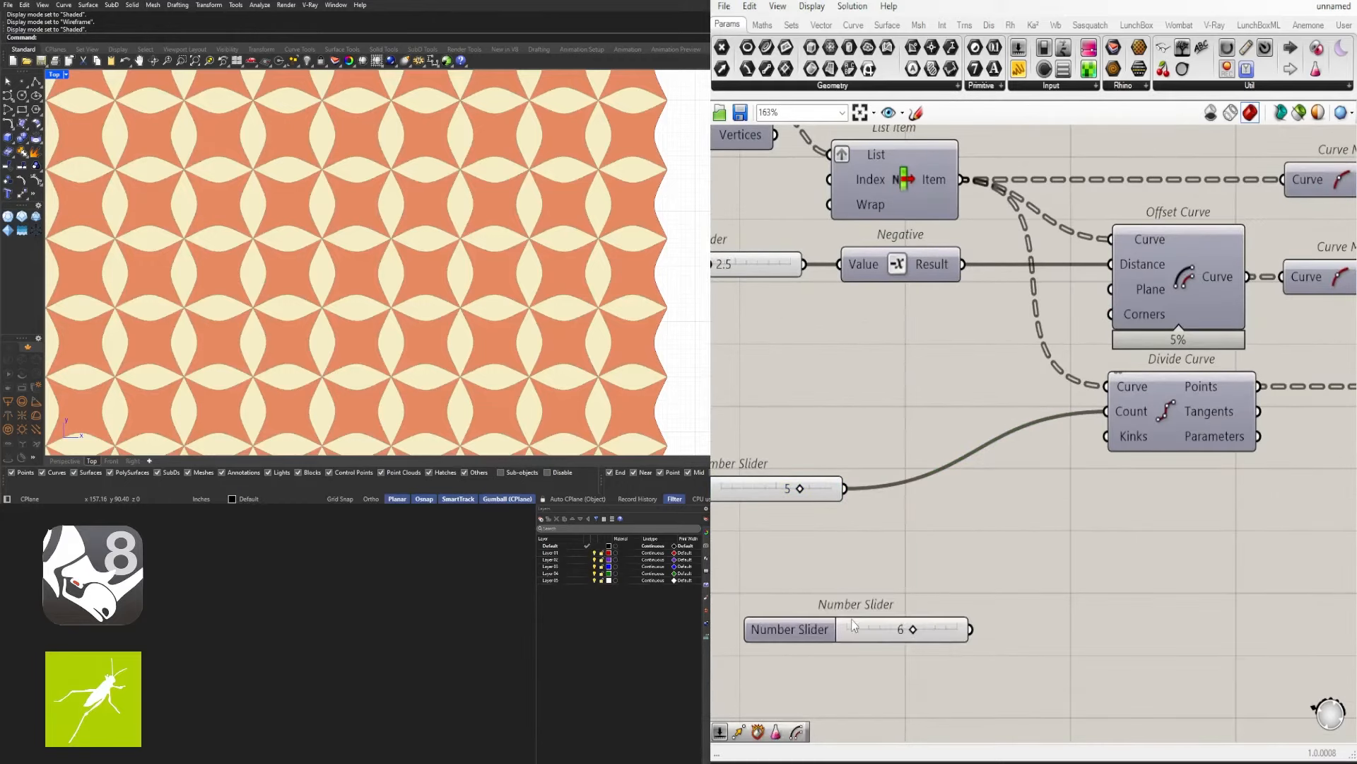
Add a Subtraction component that subtracts 1, connect the slider of 6 to its A input, and place both near the Divide Curve
{"action": "double_click", "coordinate": [1046, 584]}
{"action": "type", "text": "-1"}
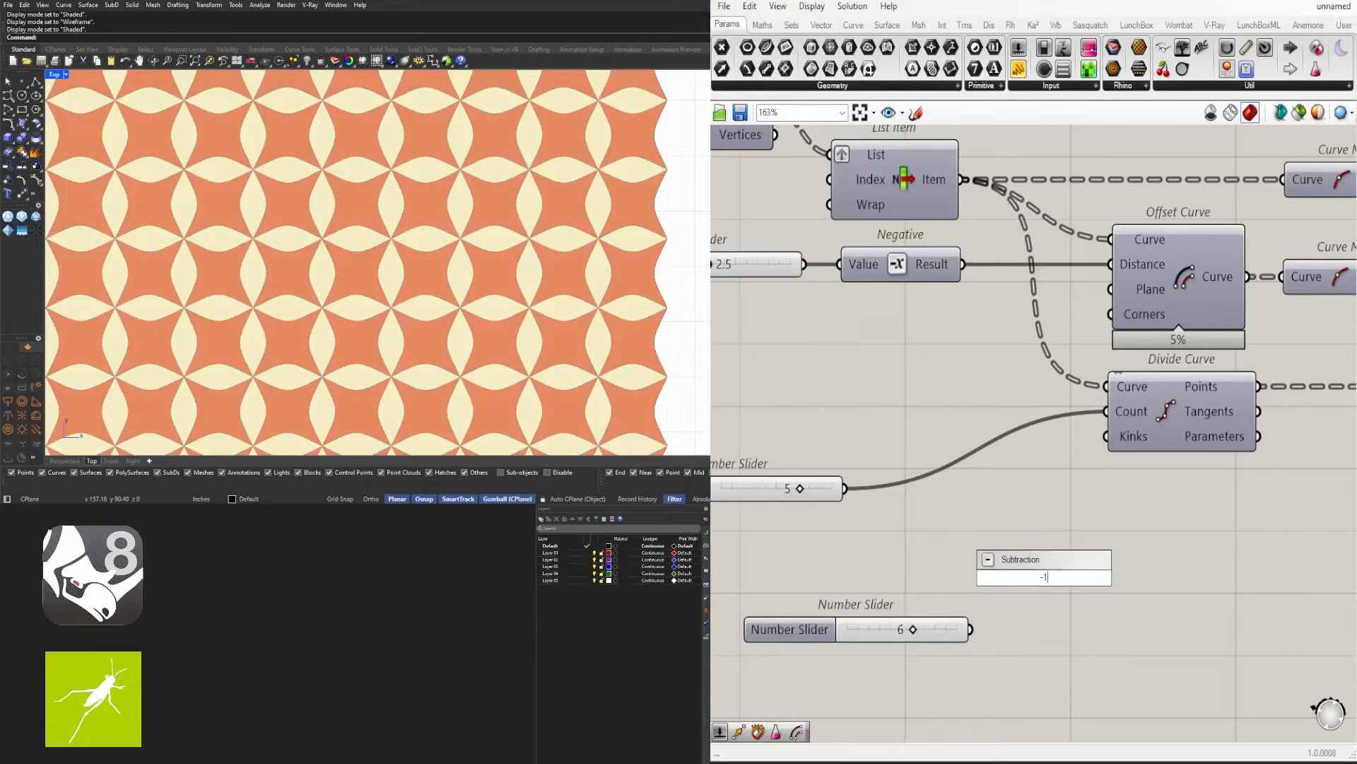
{"action": "key", "text": "Return"}
{"action": "left_click_drag", "start_coordinate": [1044, 570], "coordinate": [1059, 636]}
{"action": "left_click_drag", "start_coordinate": [973, 630], "coordinate": [1007, 631]}
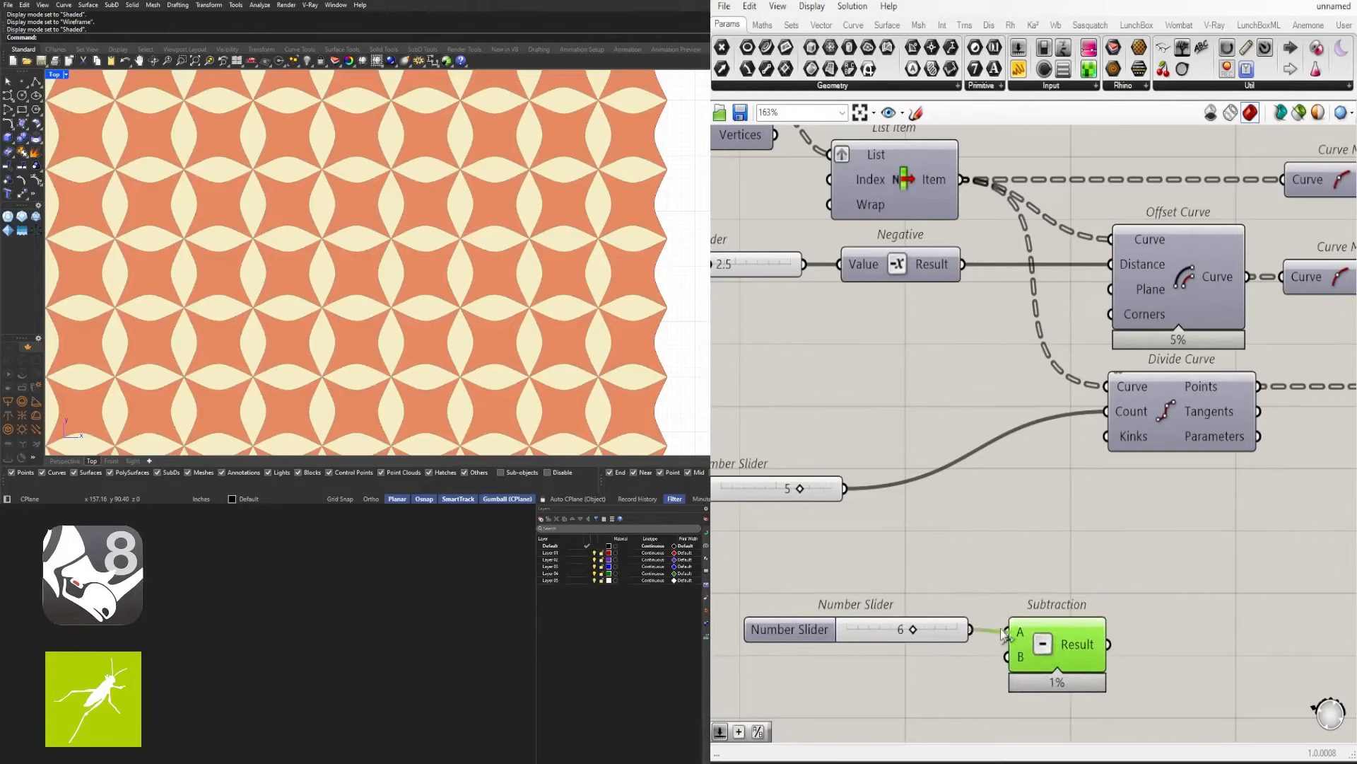
{"action": "scroll", "coordinate": [1092, 628], "scroll_direction": "down", "scroll_amount": 2}
{"action": "left_click_drag", "start_coordinate": [1174, 678], "coordinate": [939, 574]}
{"action": "left_click_drag", "start_coordinate": [1074, 647], "coordinate": [995, 584]}
{"action": "left_click", "coordinate": [1063, 551]}
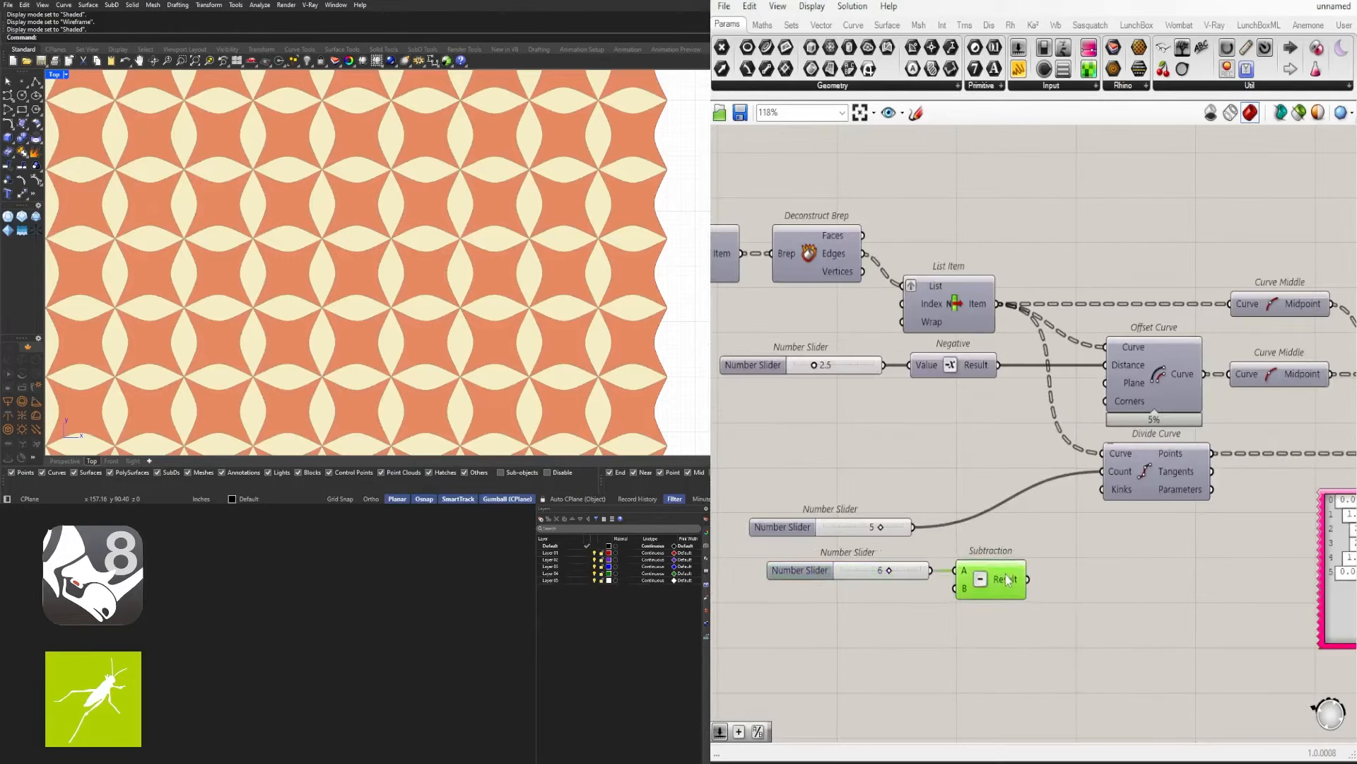
Delete the old count slider and connect the Subtraction result to the Divide Curve's Count input
{"action": "left_click", "coordinate": [947, 546]}
{"action": "left_click", "coordinate": [904, 532]}
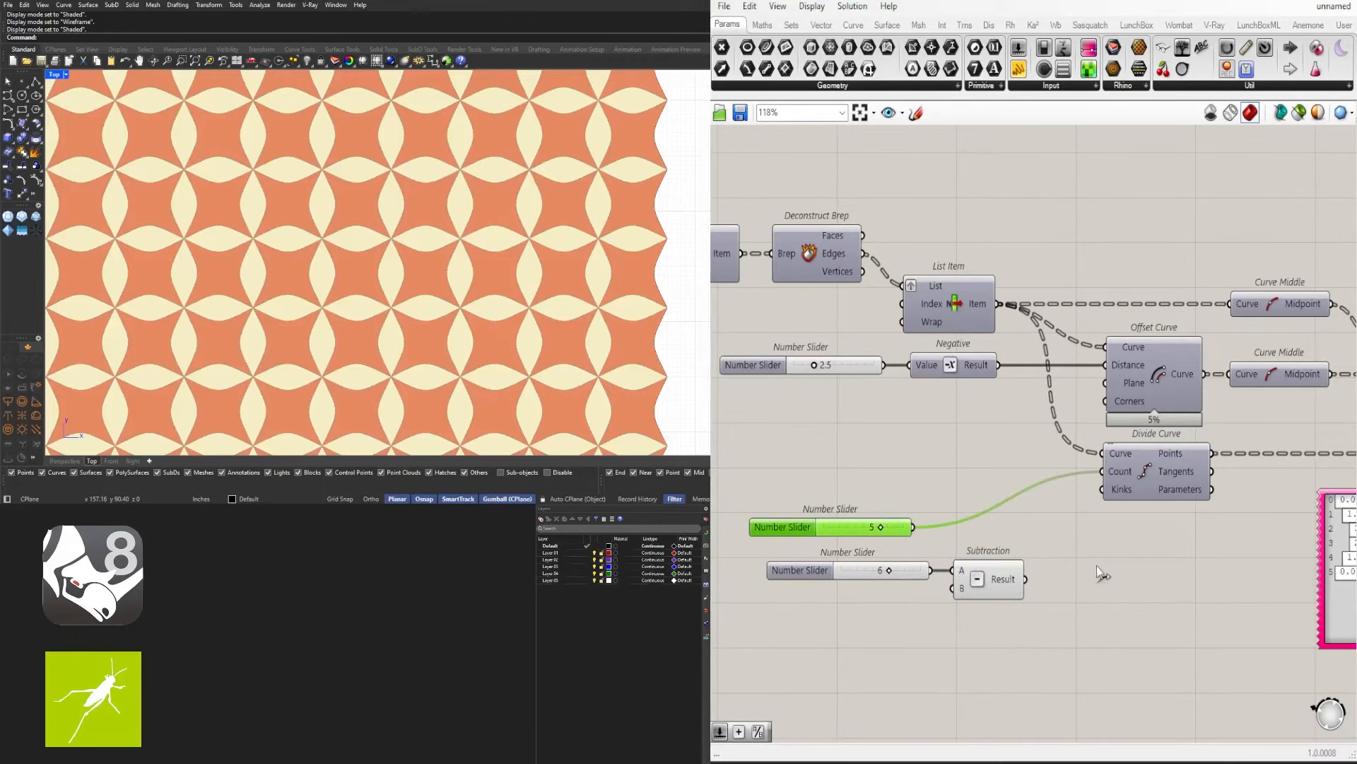
{"action": "key", "text": "Delete"}
{"action": "scroll", "coordinate": [1106, 569], "scroll_direction": "down", "scroll_amount": 3}
{"action": "left_click_drag", "start_coordinate": [999, 563], "coordinate": [1045, 499]}
{"action": "left_click_drag", "start_coordinate": [999, 612], "coordinate": [986, 514]}
Lower gene 1 of the Gene Pool to 0.51 and gene 4 to 0.56
{"action": "scroll", "coordinate": [1213, 530], "scroll_direction": "up", "scroll_amount": 10}
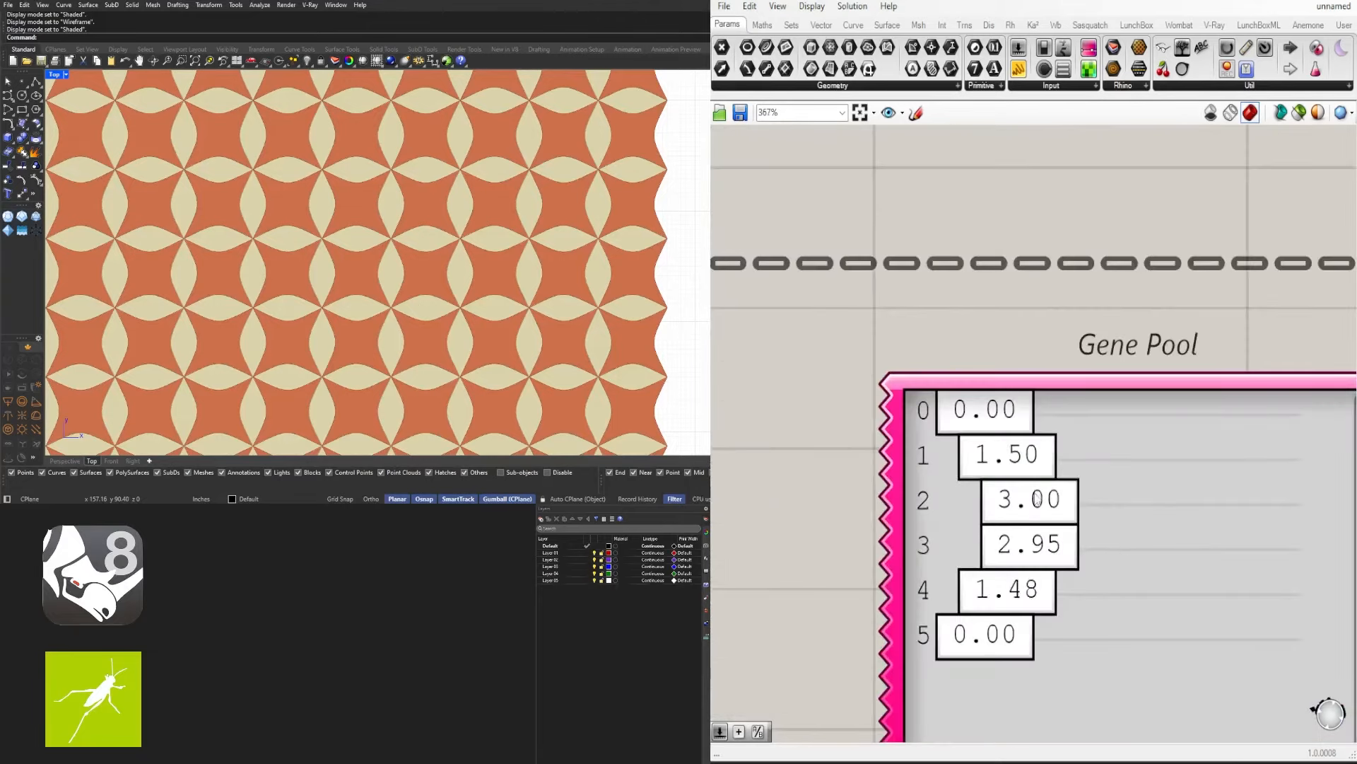
{"action": "scroll", "coordinate": [1001, 463], "scroll_direction": "up", "scroll_amount": 3}
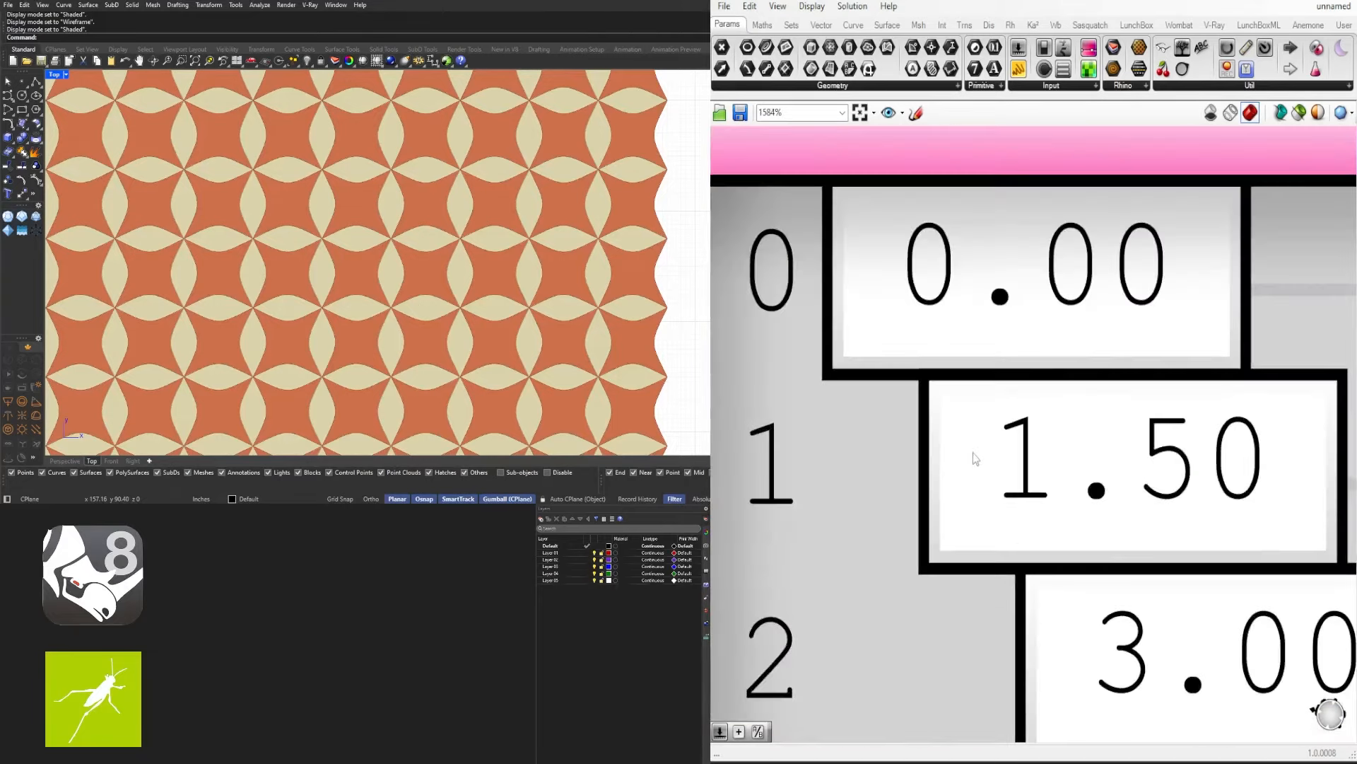
{"action": "left_click_drag", "start_coordinate": [988, 462], "coordinate": [944, 464]}
{"action": "scroll", "coordinate": [1114, 359], "scroll_direction": "down", "scroll_amount": 3}
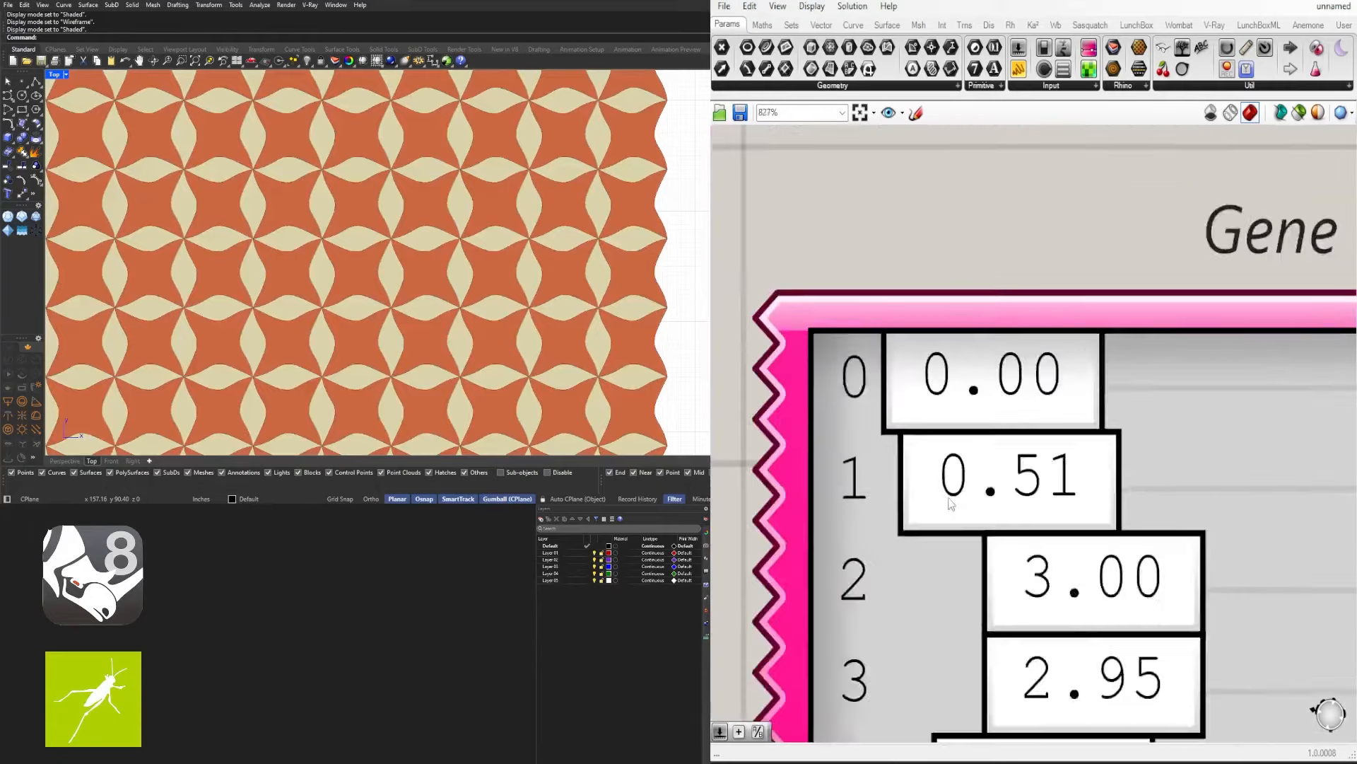
{"action": "scroll", "coordinate": [1076, 479], "scroll_direction": "up", "scroll_amount": 4}
{"action": "mouse_move", "coordinate": [1006, 376]}
{"action": "left_mouse_down"}
{"action": "mouse_move", "coordinate": [945, 379]}
{"action": "mouse_move", "coordinate": [997, 377]}
{"action": "mouse_move", "coordinate": [980, 376]}
{"action": "left_mouse_up"}
{"action": "scroll", "coordinate": [980, 378], "scroll_direction": "down", "scroll_amount": 6}
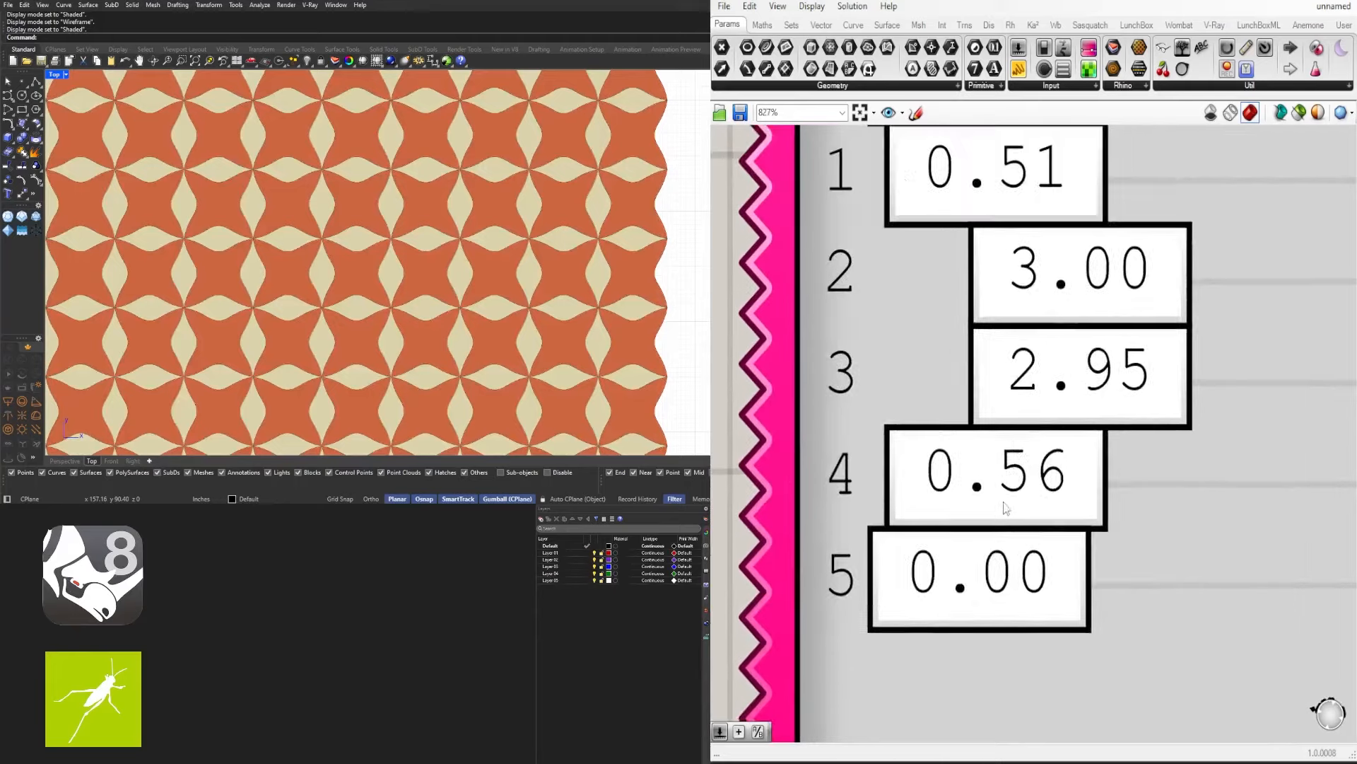
Raise gene 2 of the Gene Pool to 5.61 and gene 3 to 4.11
{"action": "mouse_move", "coordinate": [1056, 410]}
{"action": "left_mouse_down"}
{"action": "mouse_move", "coordinate": [1123, 401]}
{"action": "mouse_move", "coordinate": [1078, 403]}
{"action": "left_mouse_up"}
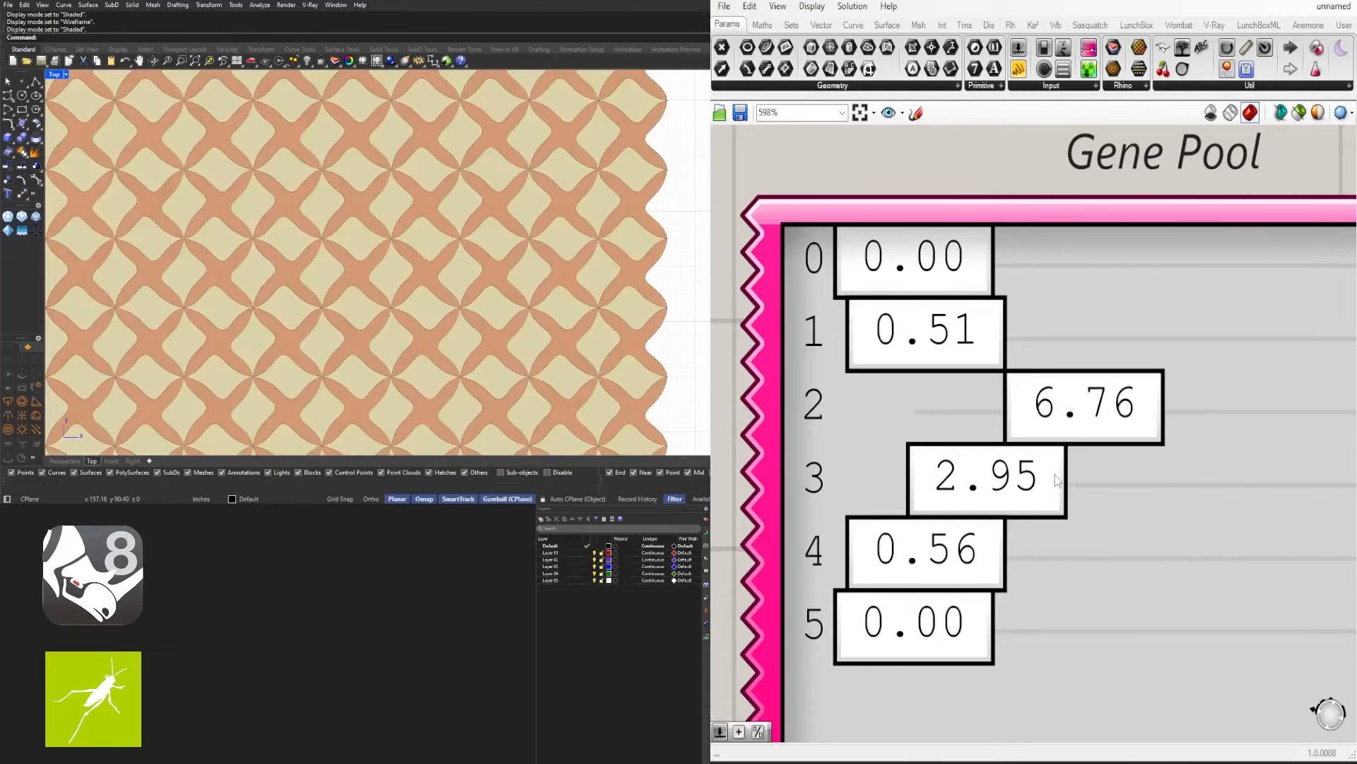
{"action": "mouse_move", "coordinate": [981, 486]}
{"action": "left_mouse_down"}
{"action": "mouse_move", "coordinate": [1062, 481]}
{"action": "mouse_move", "coordinate": [1004, 479]}
{"action": "left_mouse_up"}
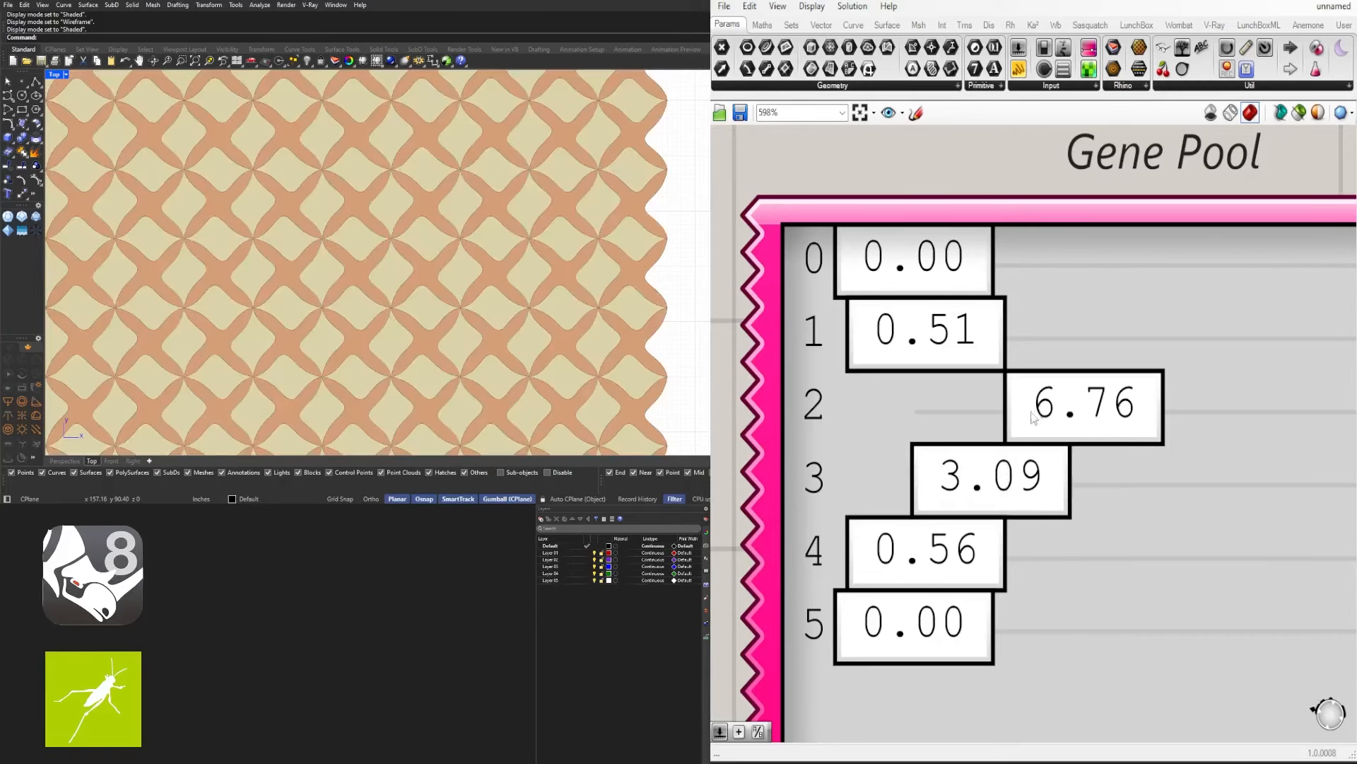
{"action": "left_click_drag", "start_coordinate": [1033, 417], "coordinate": [1047, 501]}
With the whole tile pattern in view, raise gene 1 of the Gene Pool to 4.72
{"action": "scroll", "coordinate": [396, 314], "scroll_direction": "down", "scroll_amount": 14}
{"action": "scroll", "coordinate": [403, 290], "scroll_direction": "up", "scroll_amount": 4}
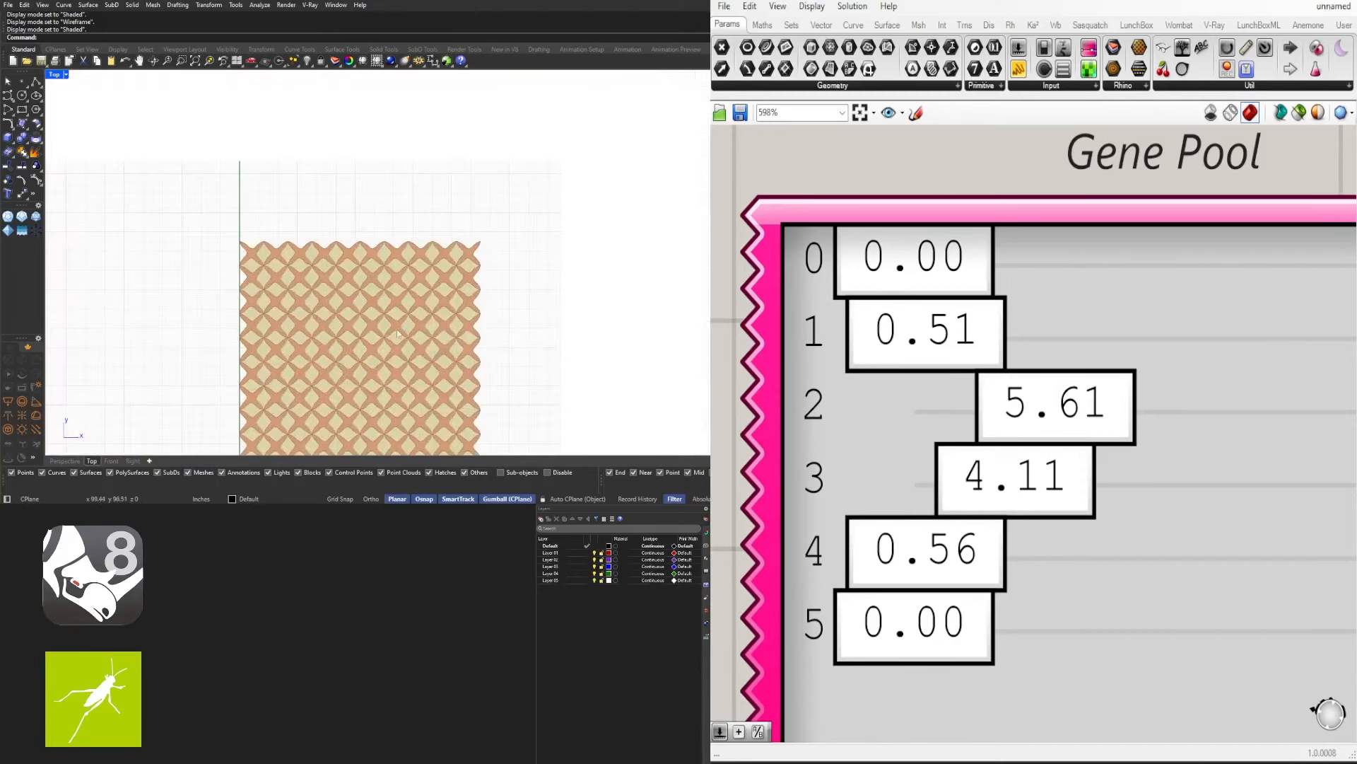
{"action": "right_click_drag", "start_coordinate": [362, 335], "coordinate": [353, 272]}
{"action": "scroll", "coordinate": [997, 380], "scroll_direction": "down", "scroll_amount": 3}
{"action": "scroll", "coordinate": [997, 380], "scroll_direction": "up", "scroll_amount": 2}
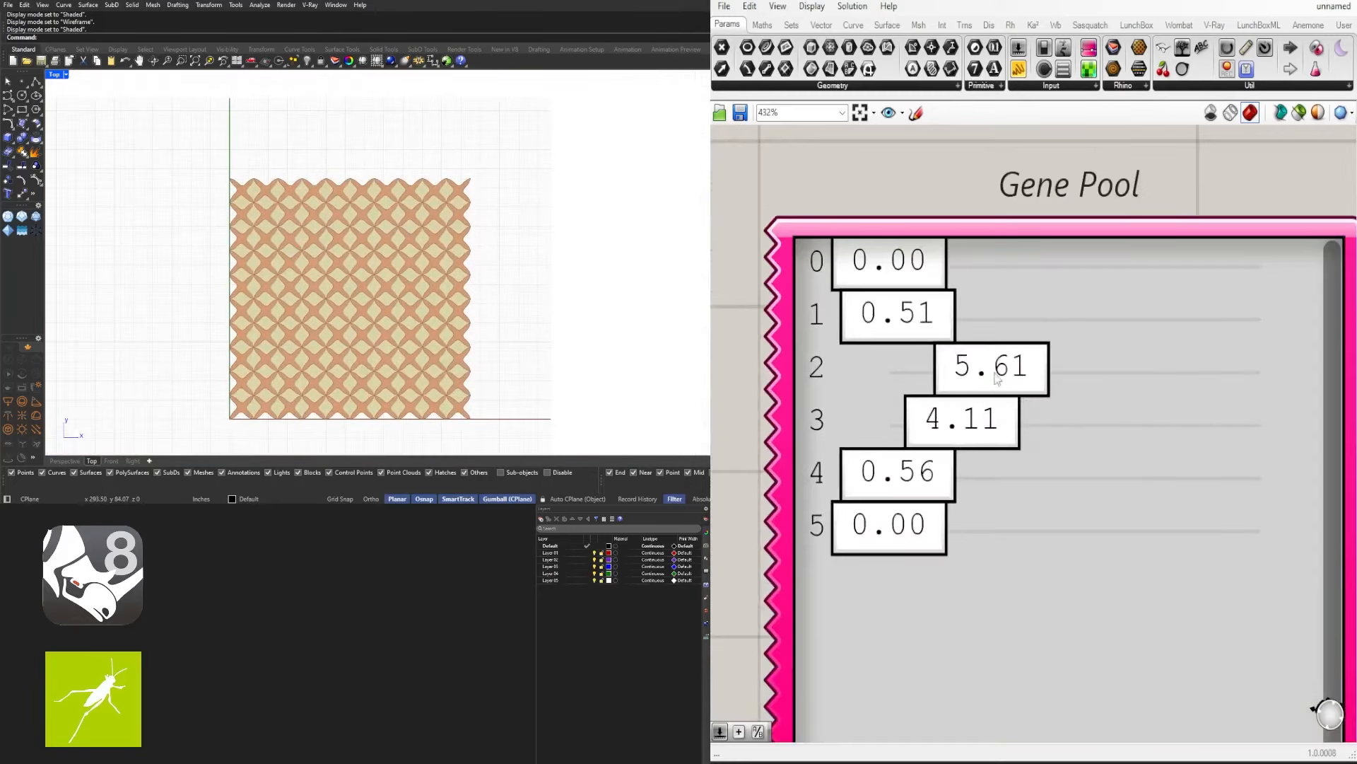
{"action": "left_click_drag", "start_coordinate": [992, 331], "coordinate": [1022, 331]}
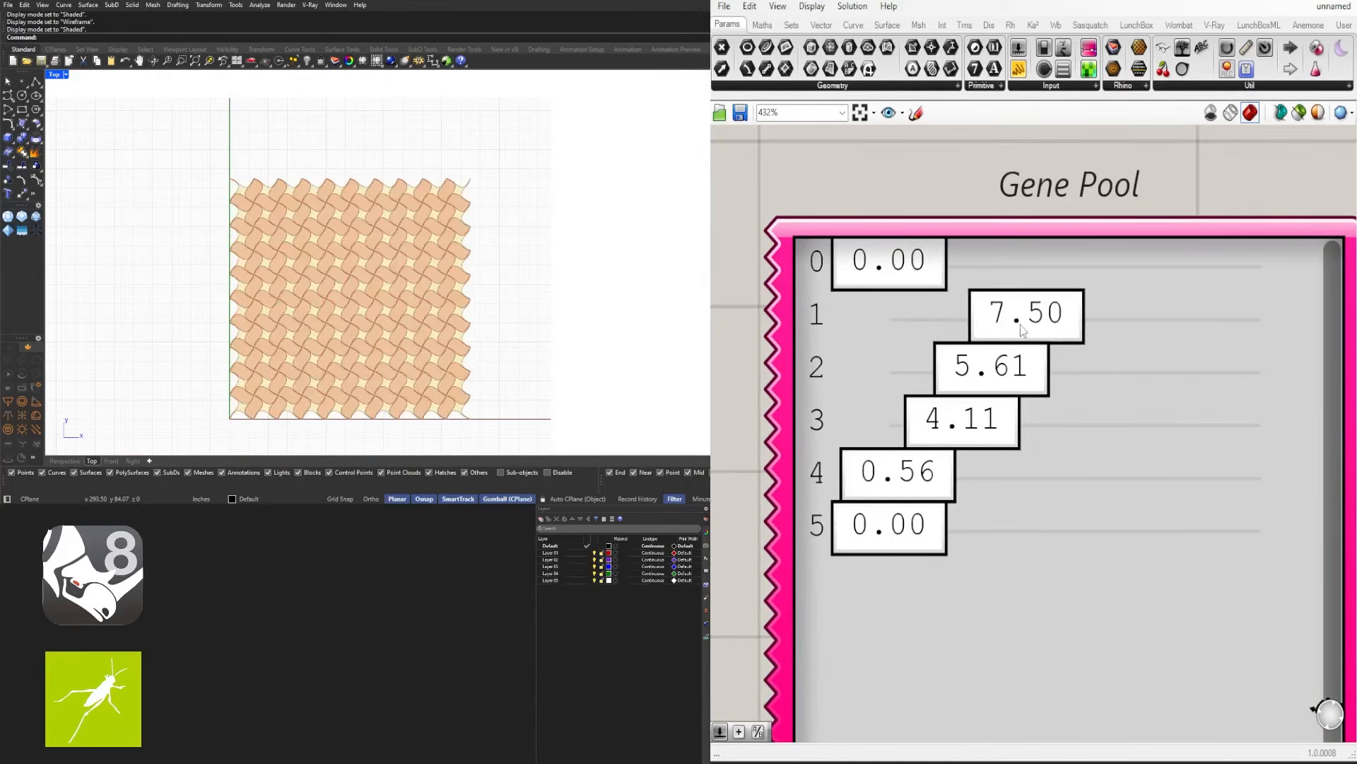
{"action": "left_click", "coordinate": [972, 325]}
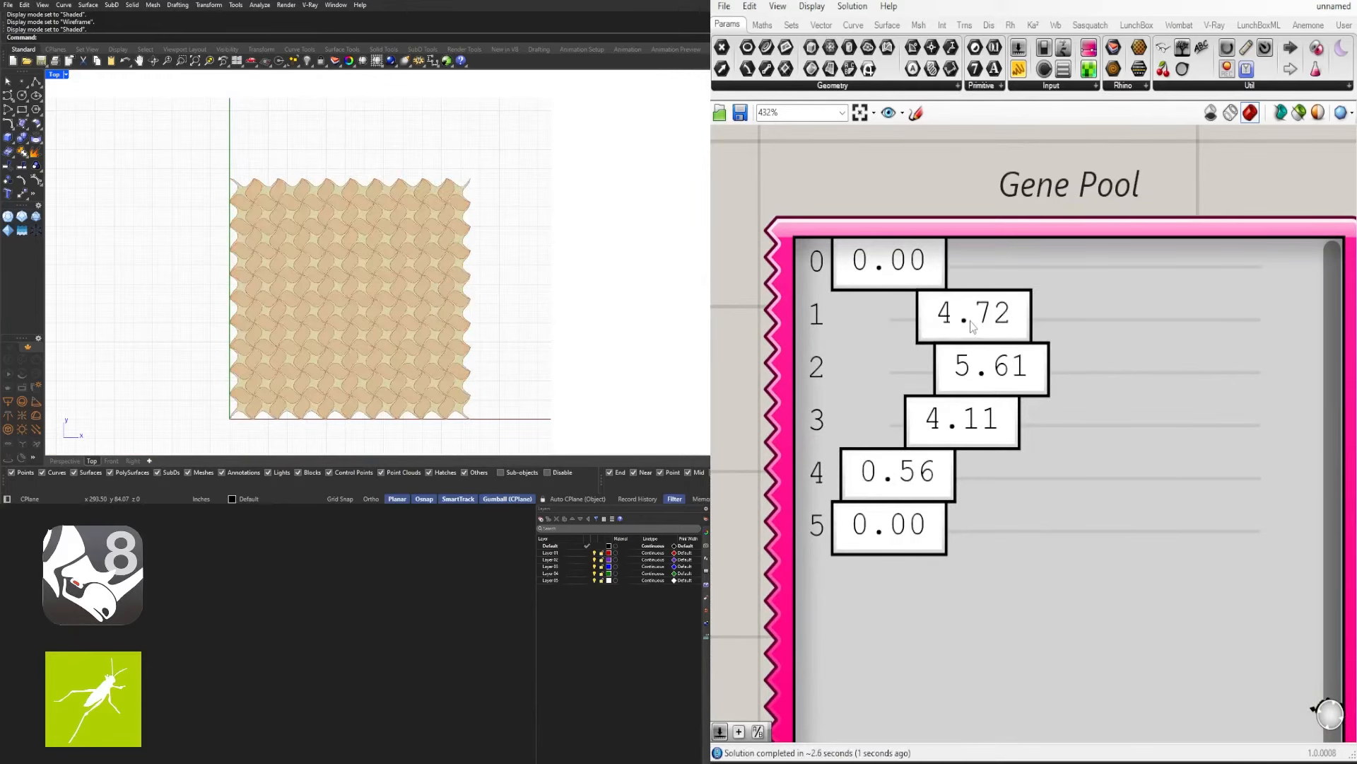
Raise gene 4 of the Gene Pool to 0.96
{"action": "scroll", "coordinate": [897, 476], "scroll_direction": "up", "scroll_amount": 5}
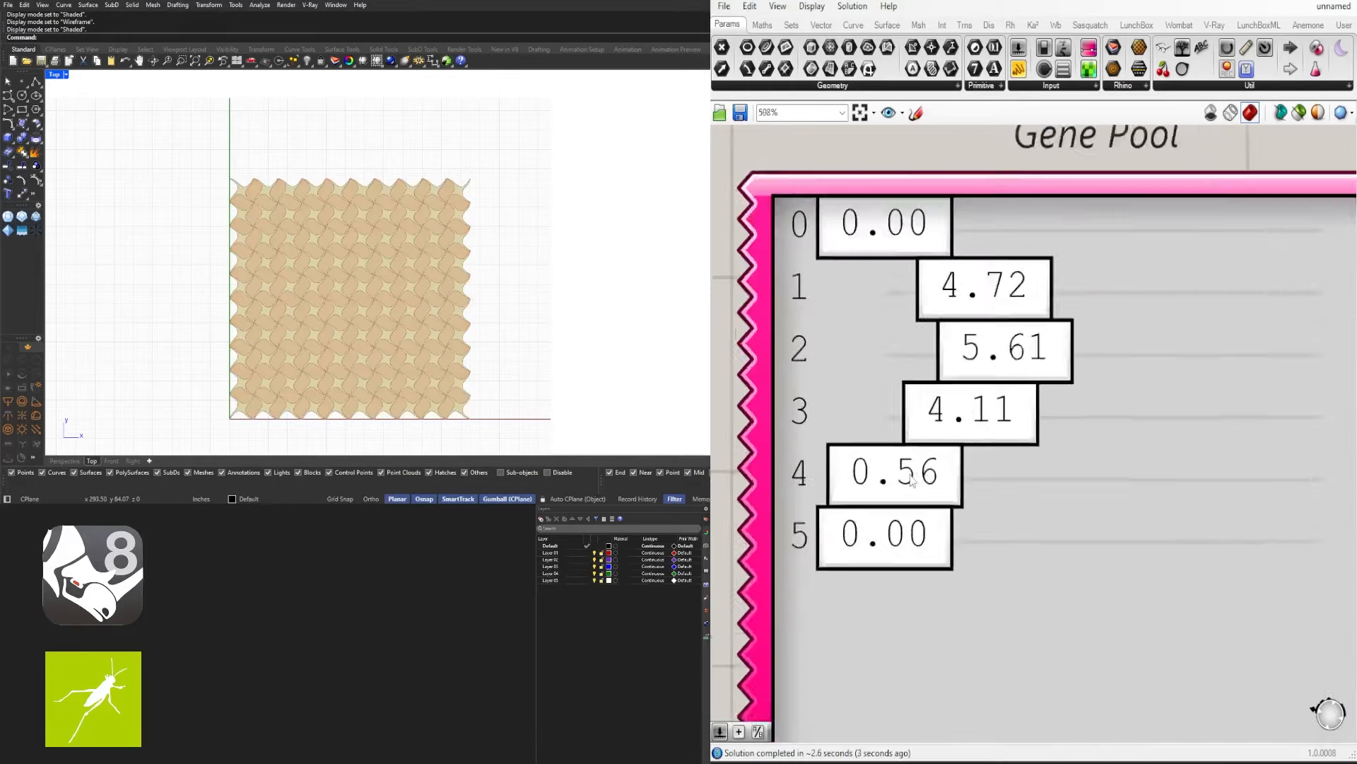
{"action": "left_click_drag", "start_coordinate": [929, 481], "coordinate": [929, 479]}
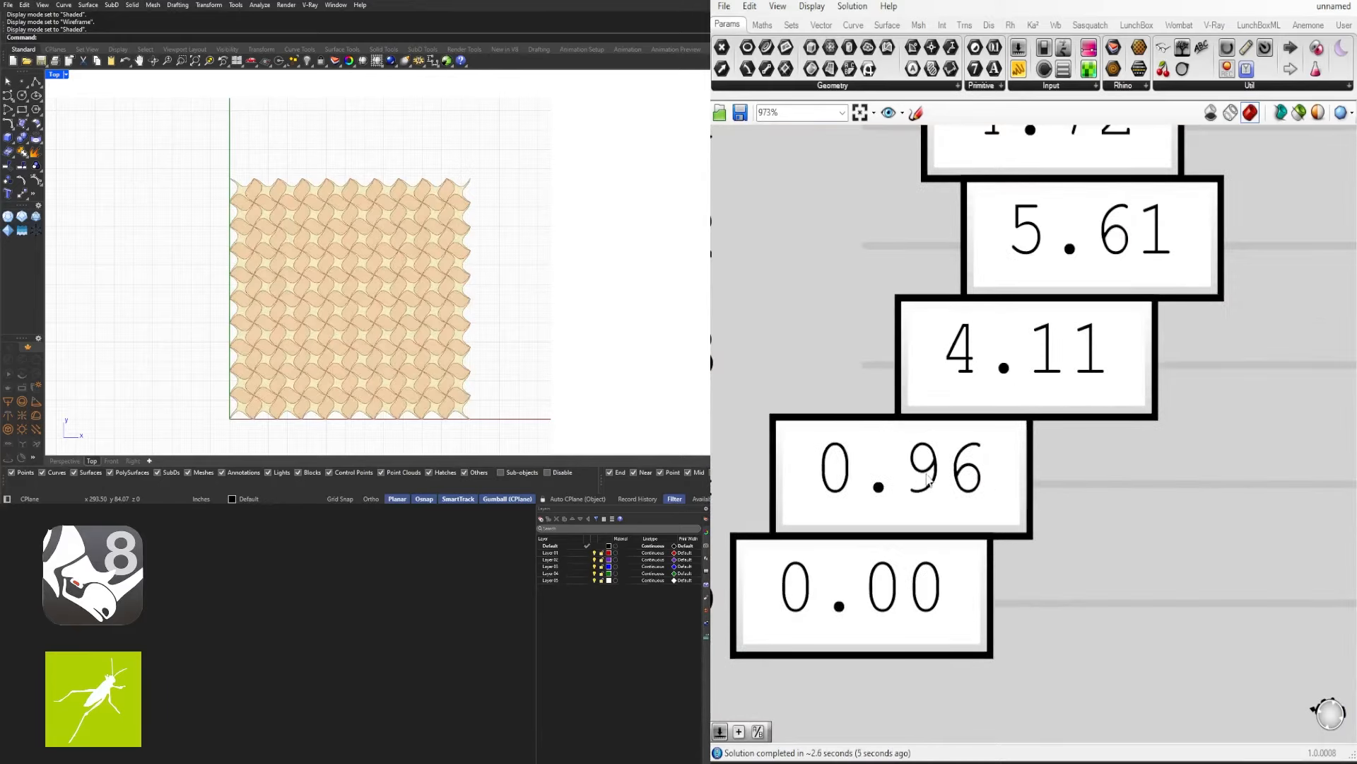
Lower gene 2 of the Gene Pool to 2.32 and raise gene 3 to 6.23
{"action": "left_click", "coordinate": [886, 258]}
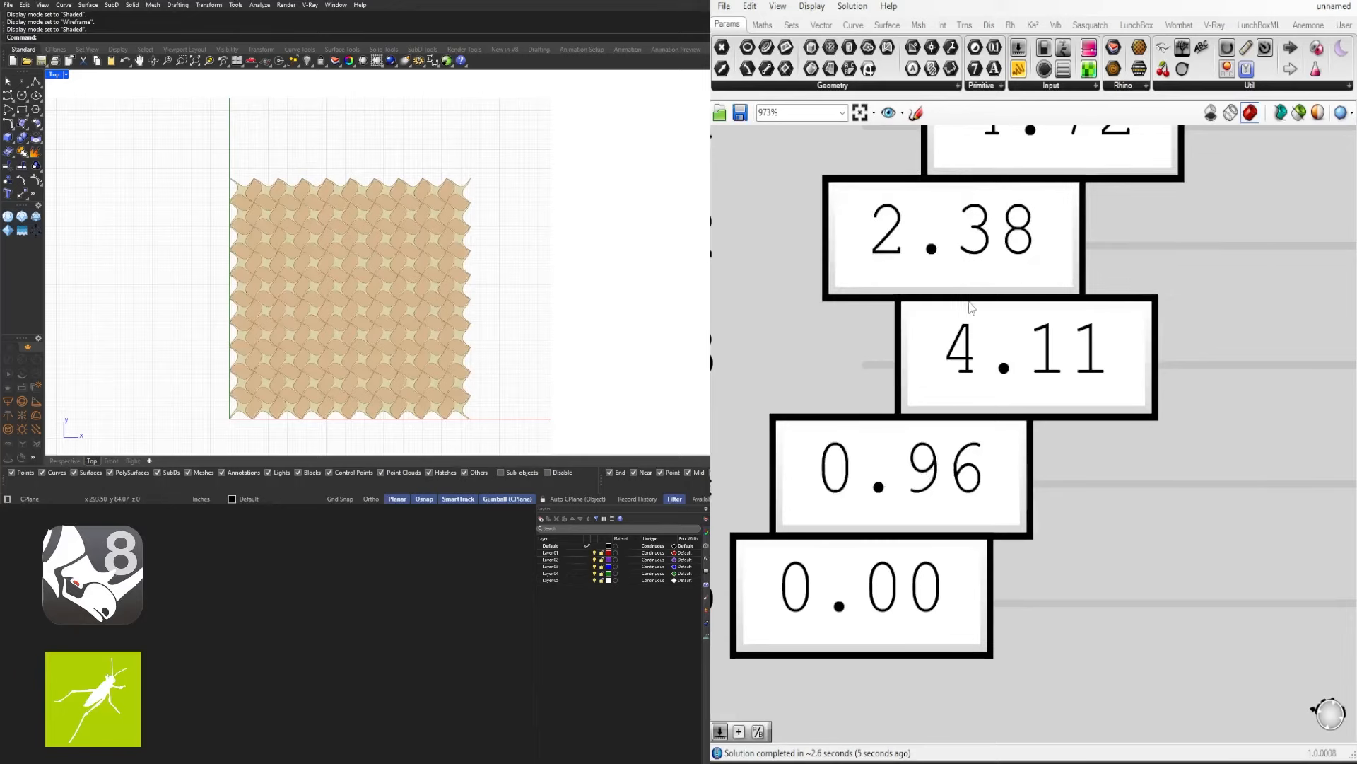
{"action": "left_click", "coordinate": [1074, 335]}
{"action": "left_click_drag", "start_coordinate": [1087, 333], "coordinate": [1114, 330]}
{"action": "scroll", "coordinate": [993, 362], "scroll_direction": "down", "scroll_amount": 3}
{"action": "scroll", "coordinate": [993, 362], "scroll_direction": "up", "scroll_amount": 3}
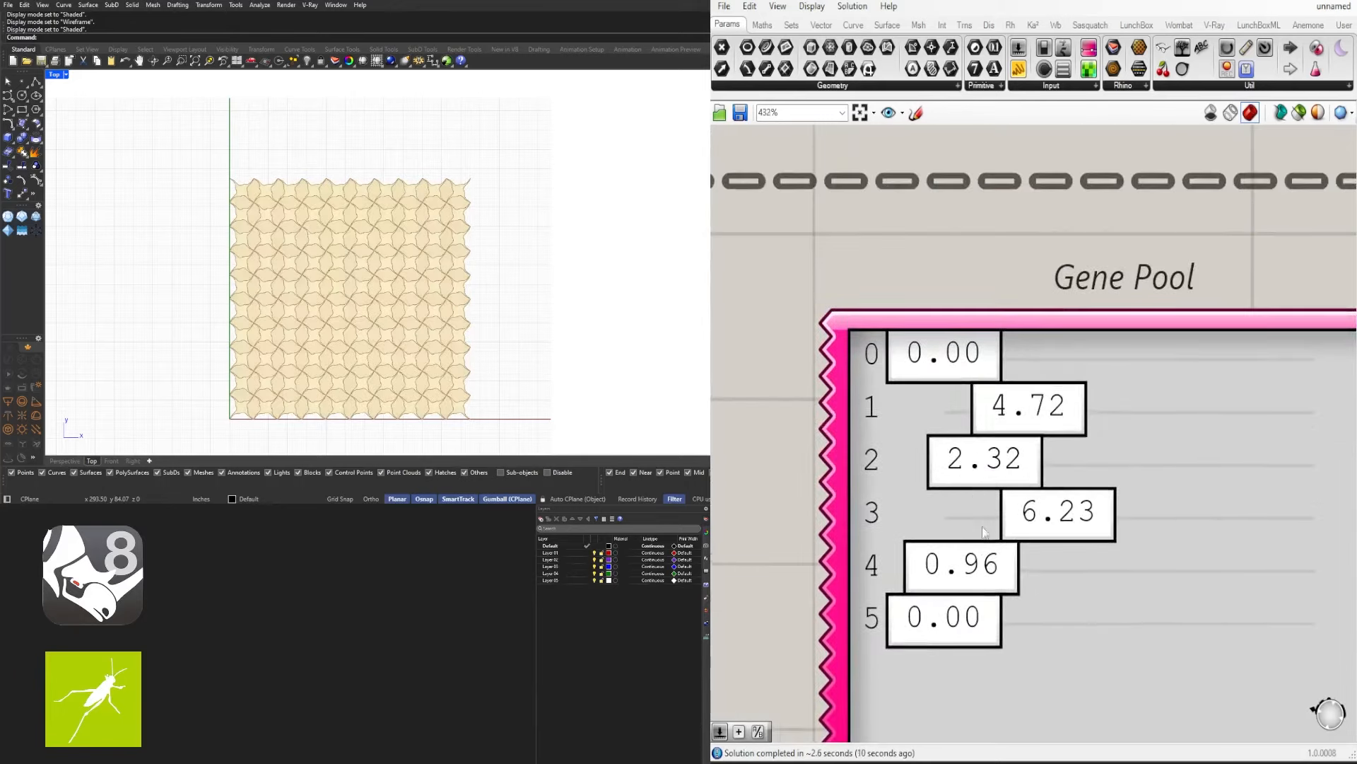
Lower gene 1 of the Gene Pool to 3.81, gene 2 to 1.67 and gene 3 to 3.93
{"action": "left_click_drag", "start_coordinate": [979, 400], "coordinate": [998, 546]}
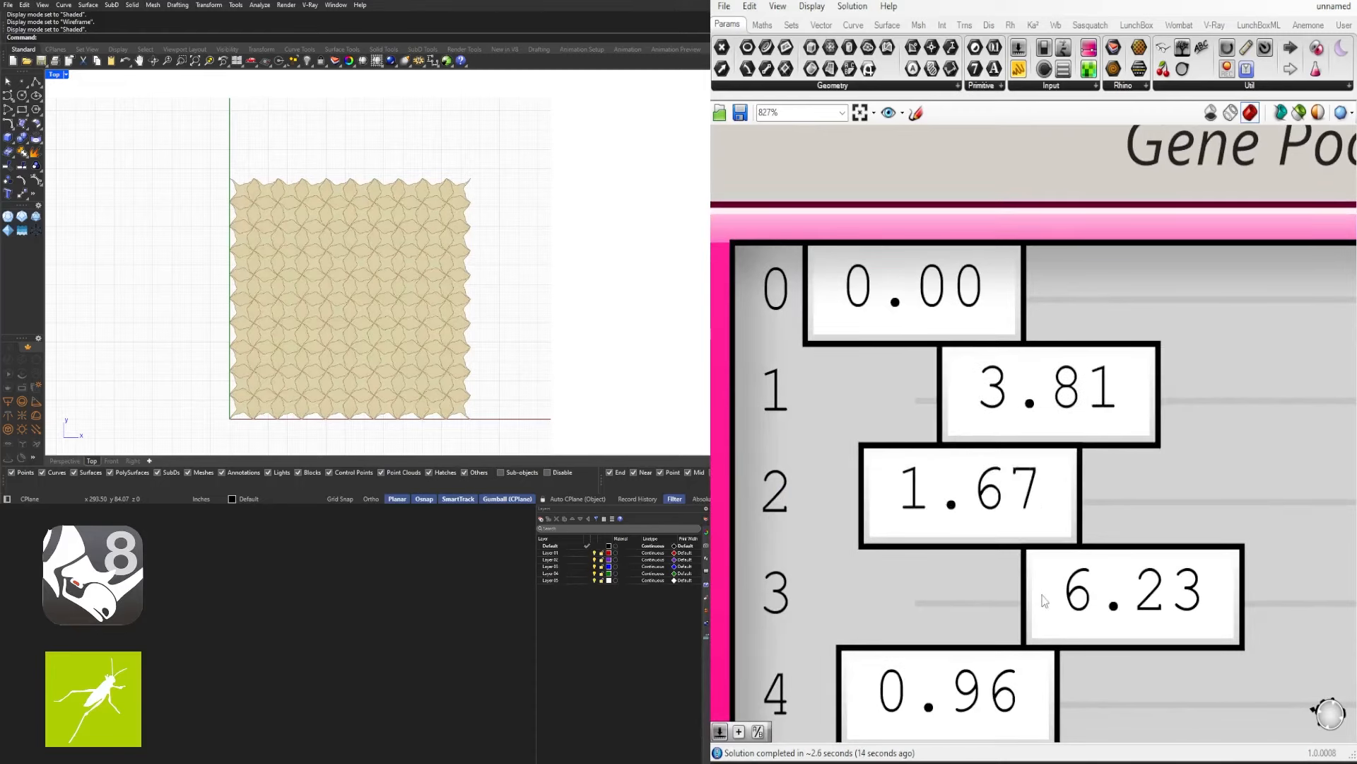
{"action": "left_click_drag", "start_coordinate": [1044, 601], "coordinate": [974, 603]}
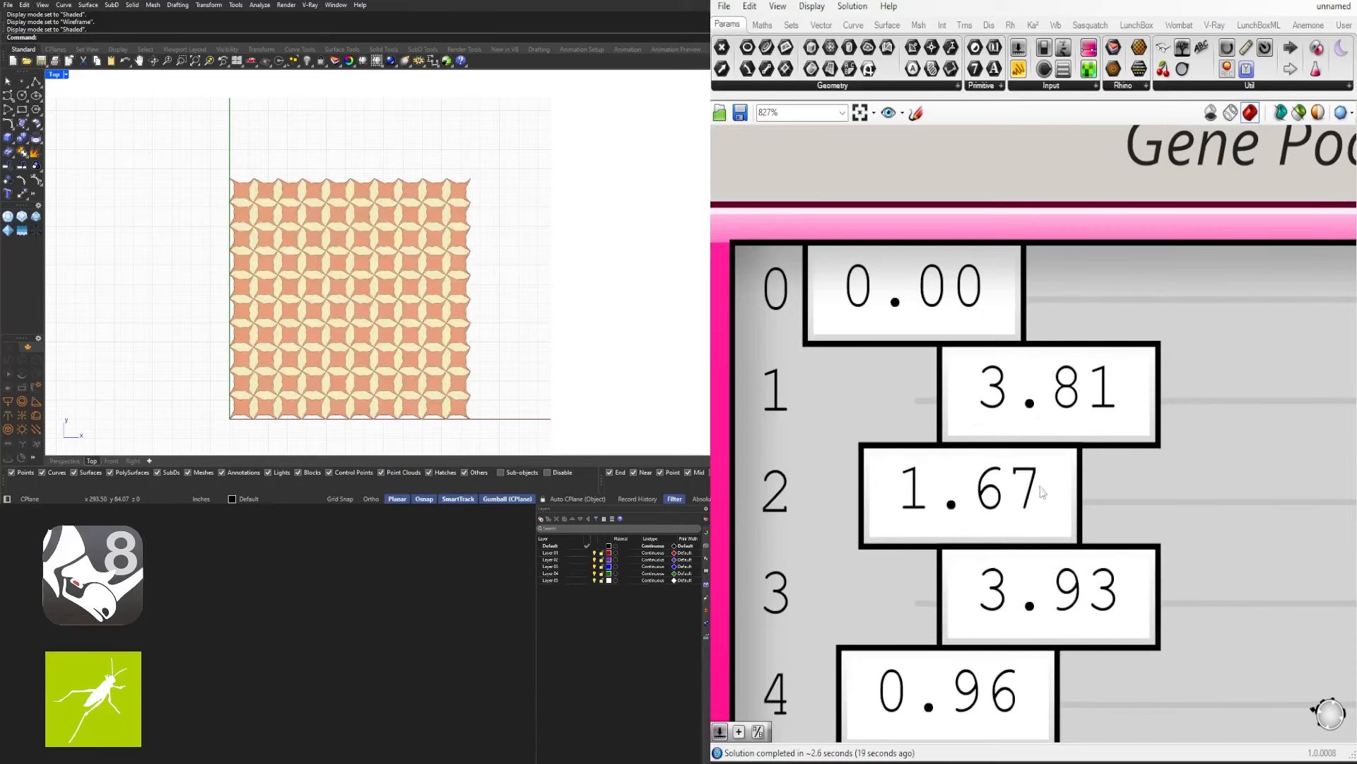
Set gene 1 of the Gene Pool to 5.37, gene 2 to 3.75 and gene 3 to 1.93
{"action": "scroll", "coordinate": [1042, 493], "scroll_direction": "down", "scroll_amount": 2}
{"action": "left_click_drag", "start_coordinate": [1049, 404], "coordinate": [1058, 404]}
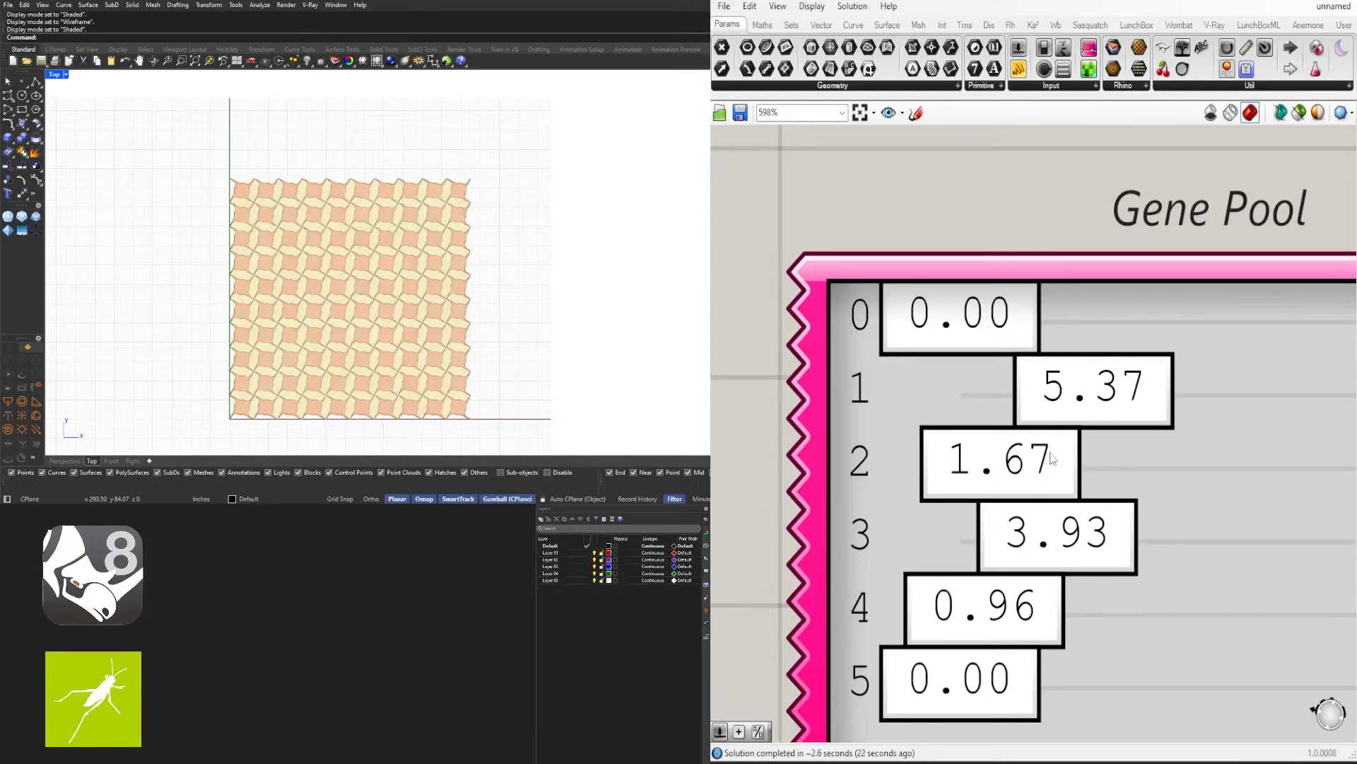
{"action": "left_click_drag", "start_coordinate": [1004, 542], "coordinate": [954, 542]}
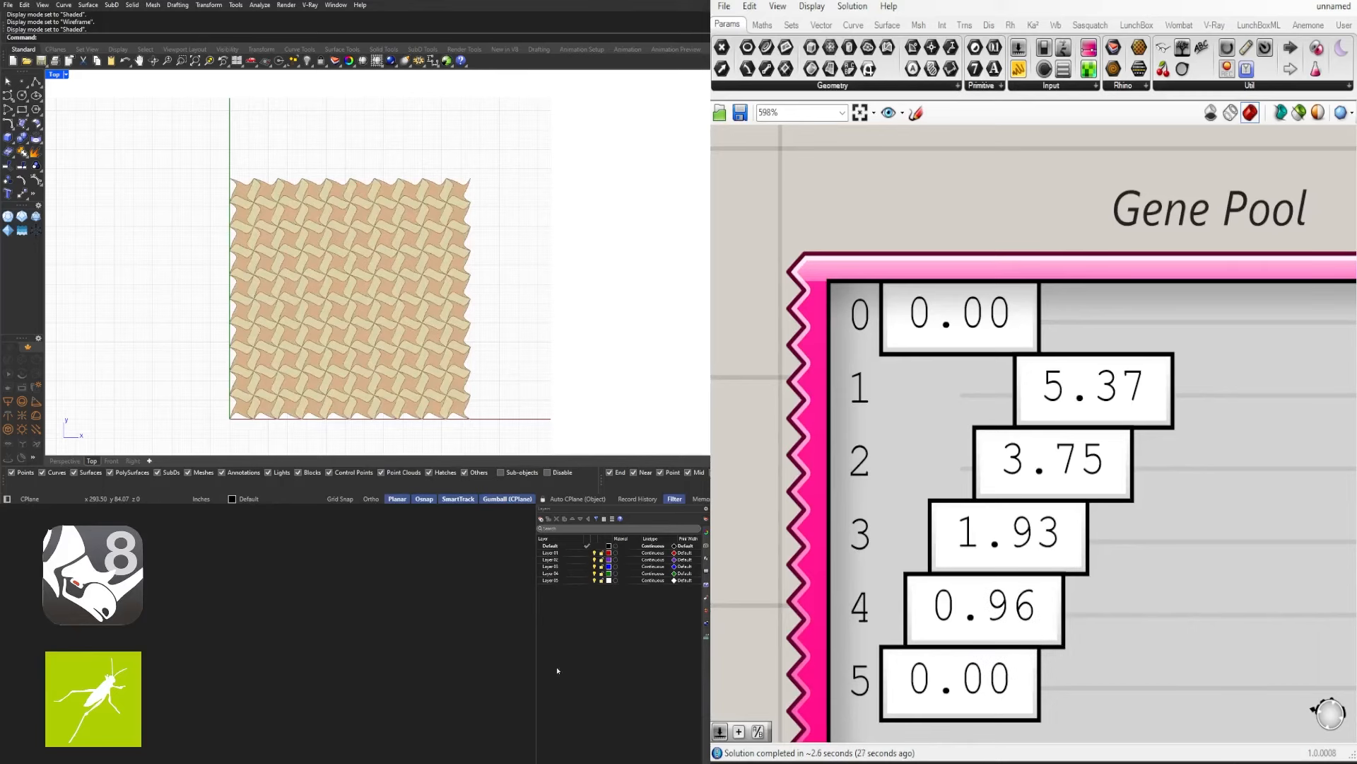
Lower the number slider feeding the Gradient's Parameter input to 70
{"action": "scroll", "coordinate": [314, 285], "scroll_direction": "up", "scroll_amount": 2}
{"action": "scroll", "coordinate": [315, 286], "scroll_direction": "up", "scroll_amount": 2}
{"action": "scroll", "coordinate": [1085, 530], "scroll_direction": "down", "scroll_amount": 8}
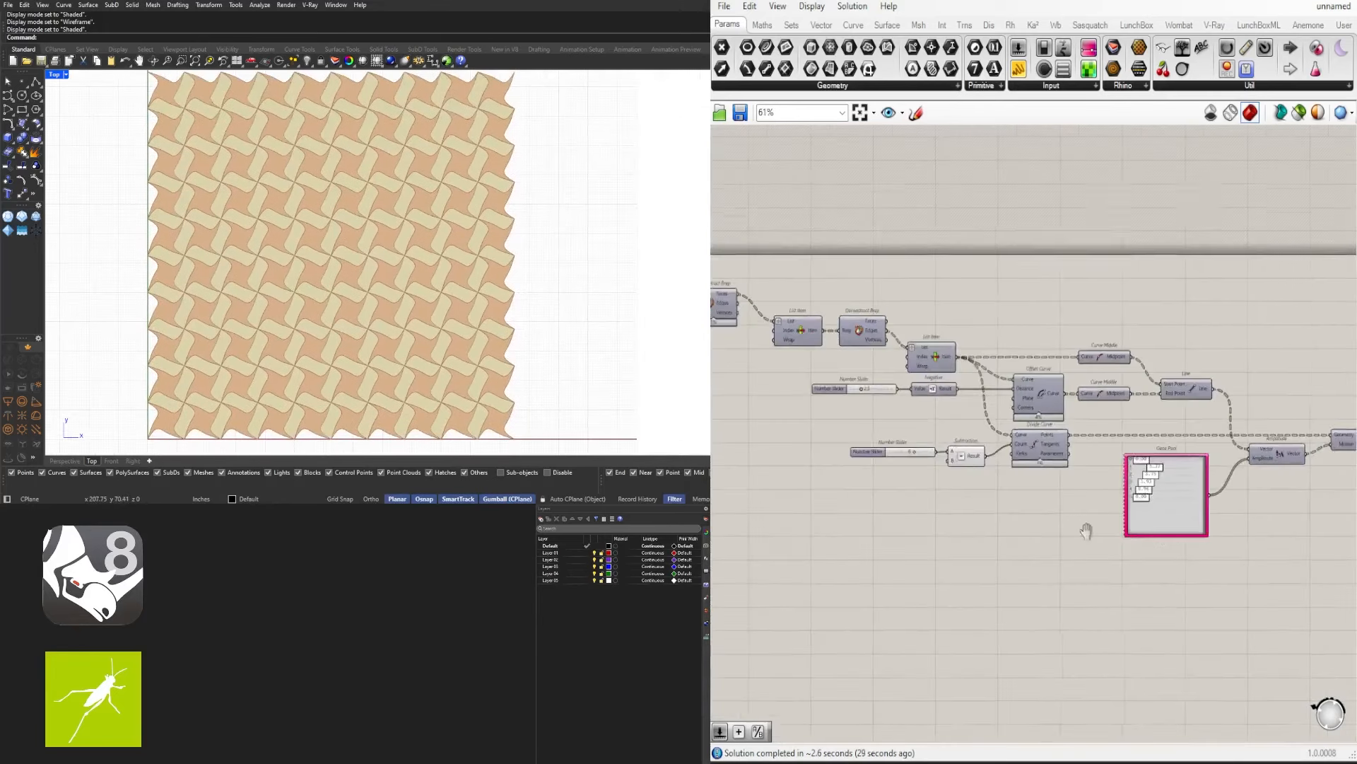
{"action": "scroll", "coordinate": [1054, 509], "scroll_direction": "up", "scroll_amount": 8}
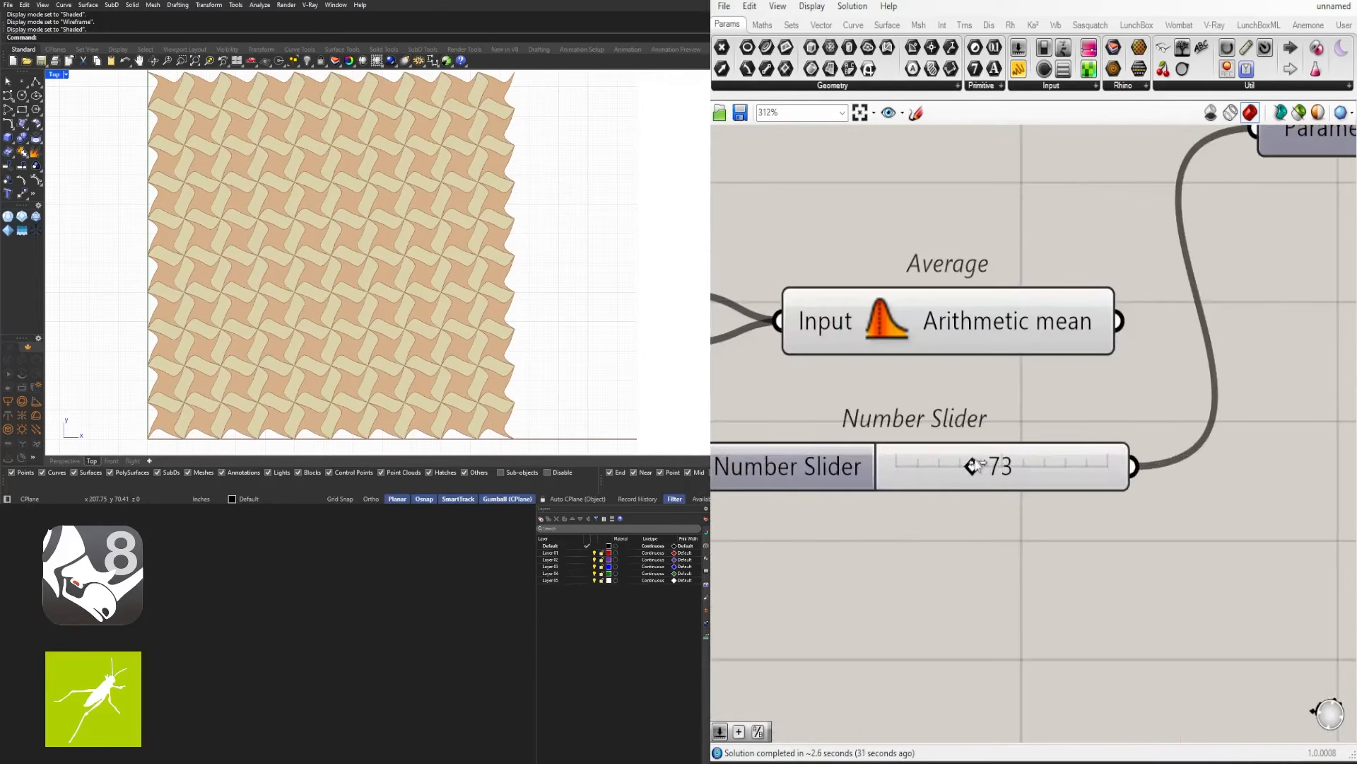
{"action": "left_click_drag", "start_coordinate": [973, 464], "coordinate": [978, 498]}
Rename the number slider feeding the Square grid's Size input as PATTERN SIZE
{"action": "scroll", "coordinate": [926, 597], "scroll_direction": "down", "scroll_amount": 10}
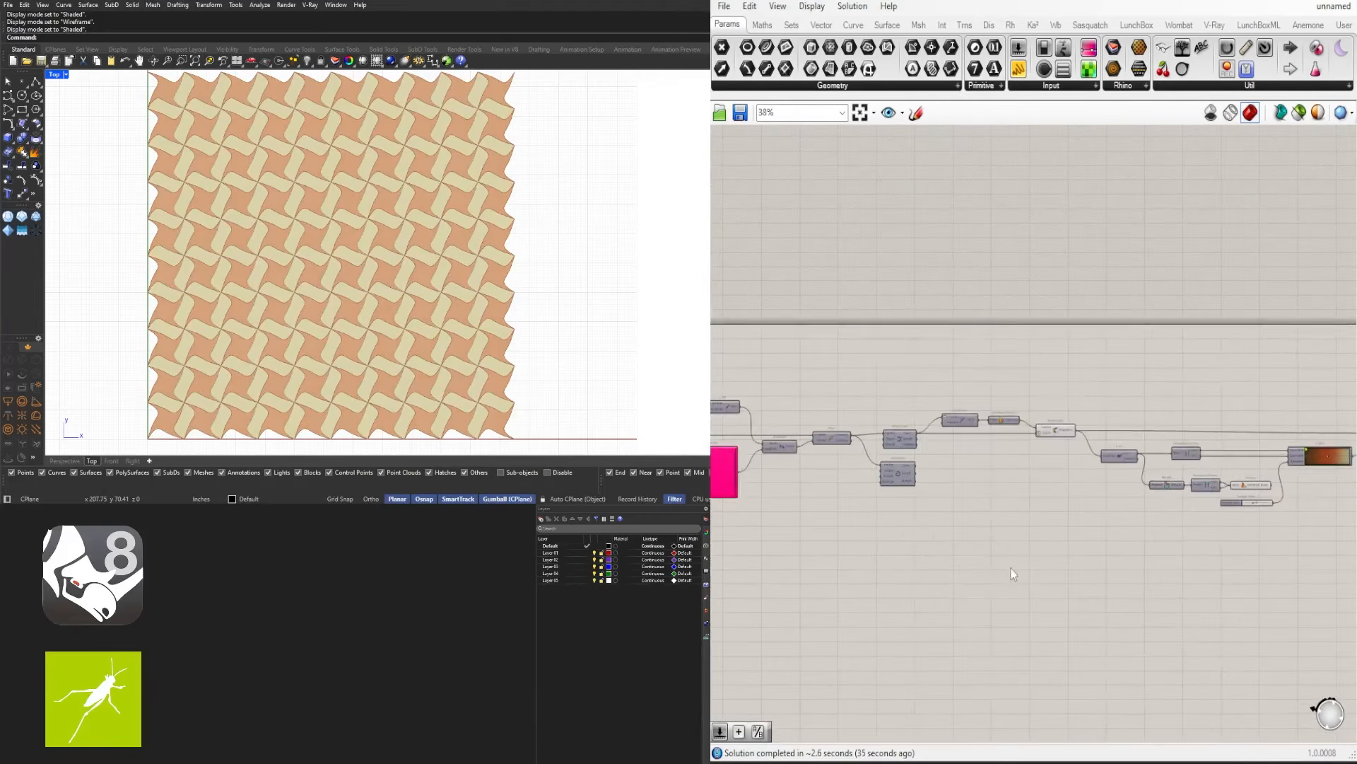
{"action": "scroll", "coordinate": [909, 385], "scroll_direction": "up", "scroll_amount": 5}
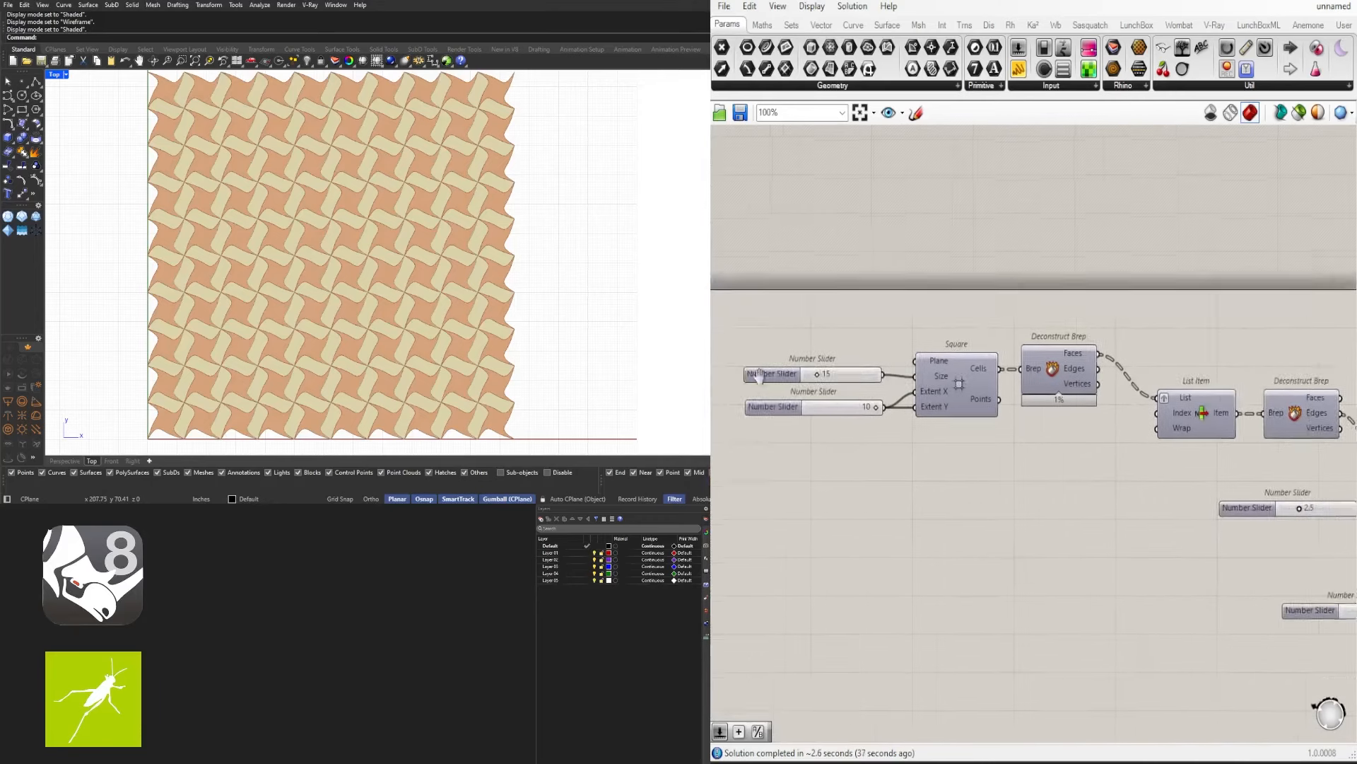
{"action": "scroll", "coordinate": [900, 373], "scroll_direction": "up", "scroll_amount": 4}
{"action": "right_click", "coordinate": [931, 352]}
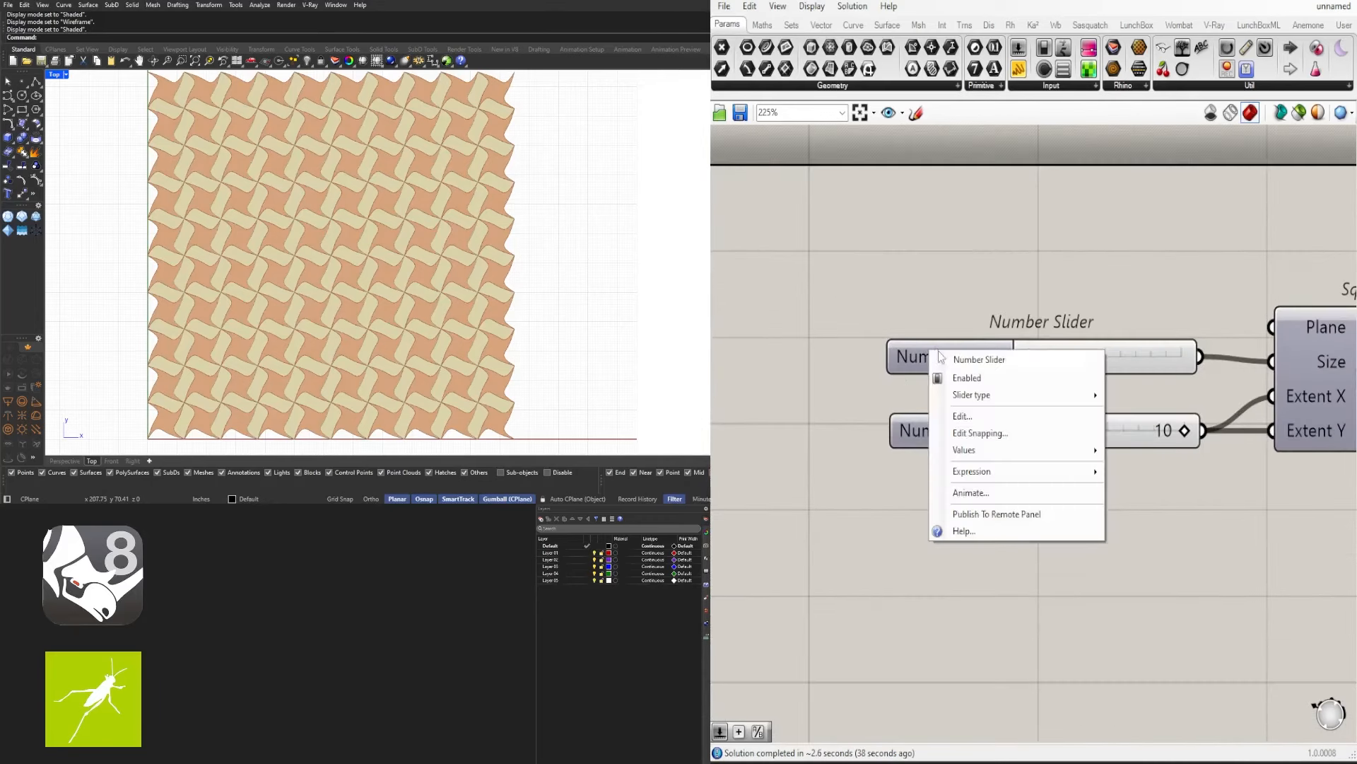
{"action": "left_click", "coordinate": [979, 360]}
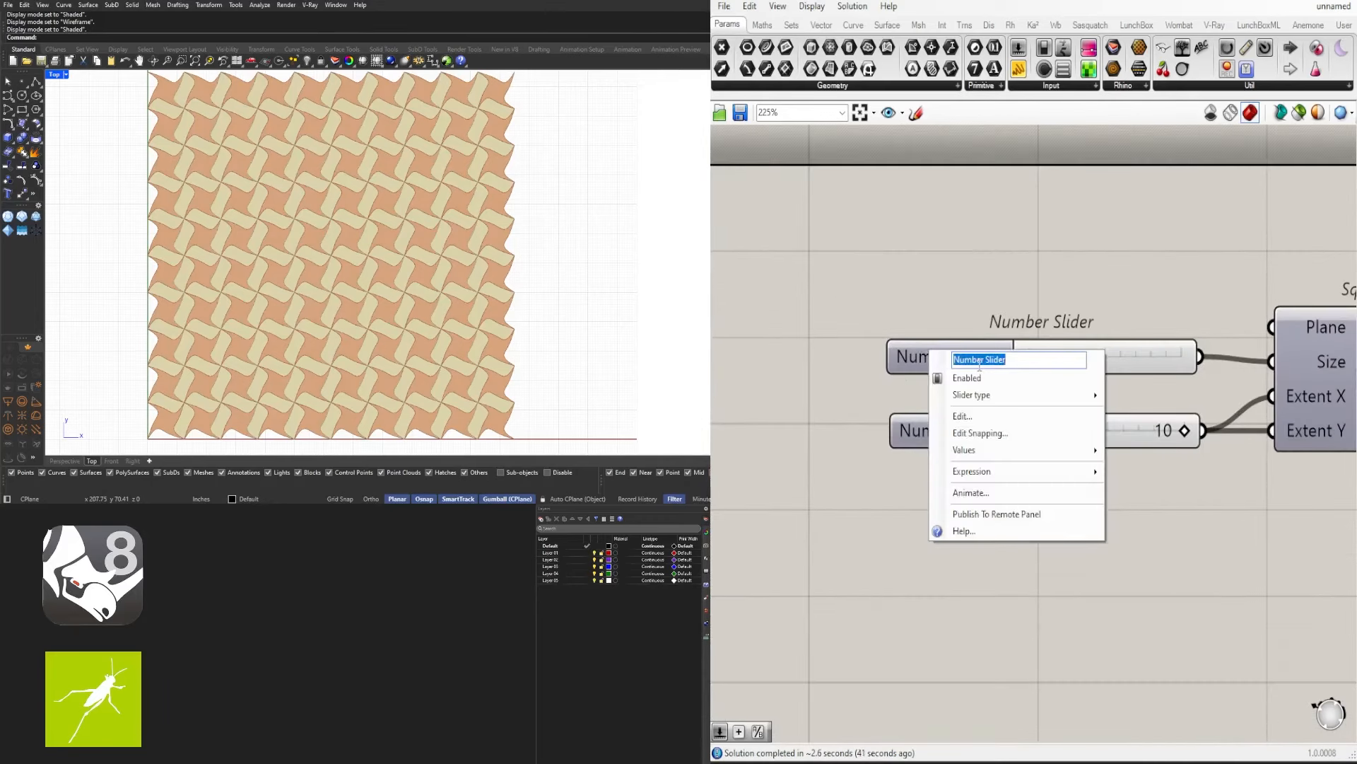
{"action": "type", "text": "PATTE"}
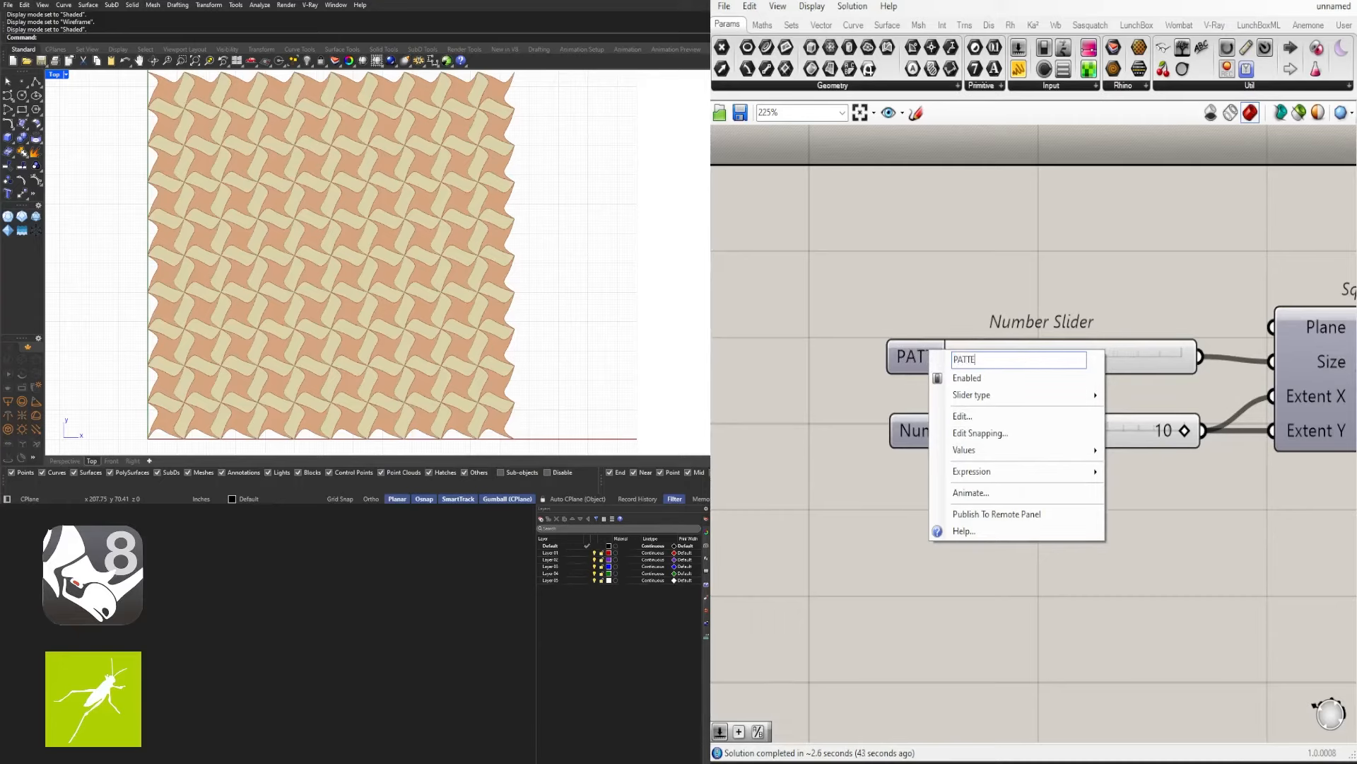
{"action": "type", "text": "RN SIZE"}
{"action": "key", "text": "Return"}
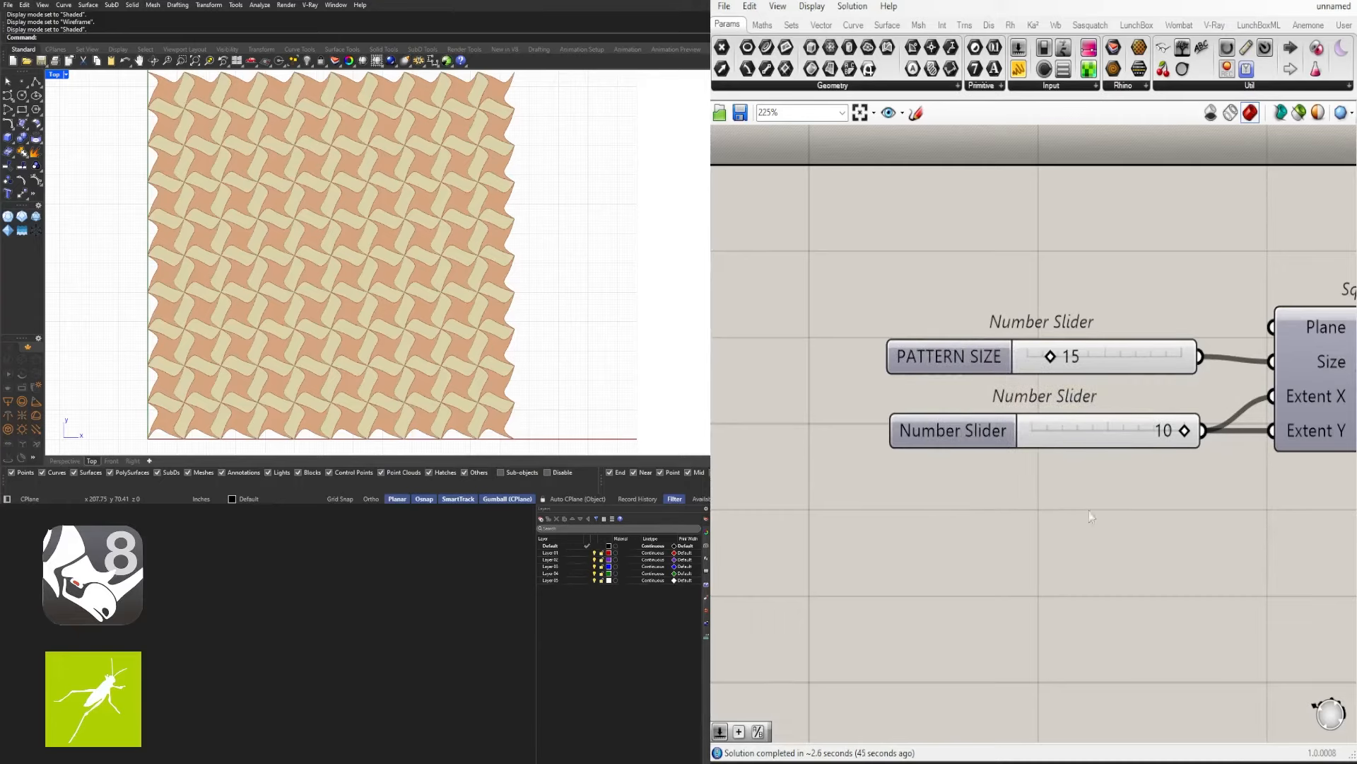
Rename the number slider feeding the Square grid's Extent X and Extent Y inputs as EXTENTS
{"action": "right_click_drag", "start_coordinate": [1249, 477], "coordinate": [1247, 440]}
{"action": "right_click", "coordinate": [972, 405]}
{"action": "left_click", "coordinate": [1001, 408]}
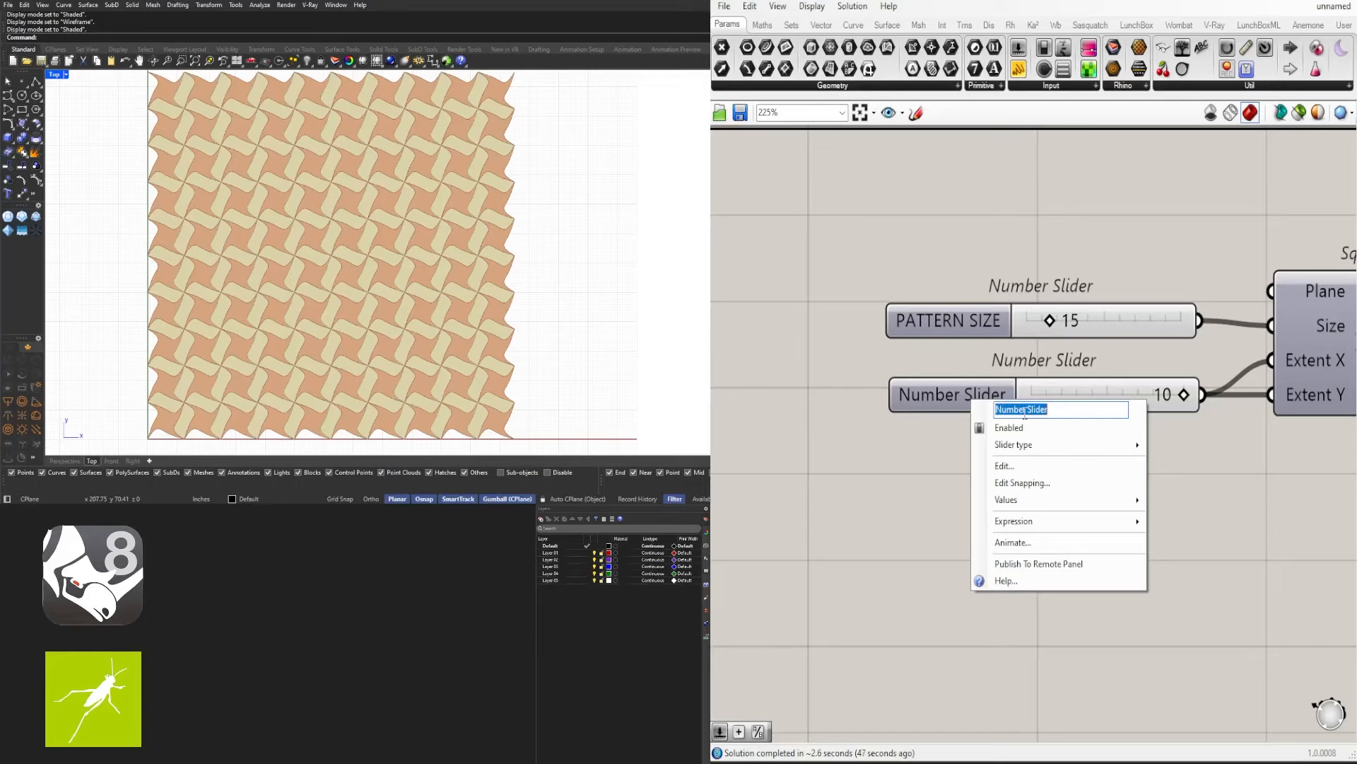
{"action": "type", "text": "EXTENTS"}
{"action": "key", "text": "Return"}
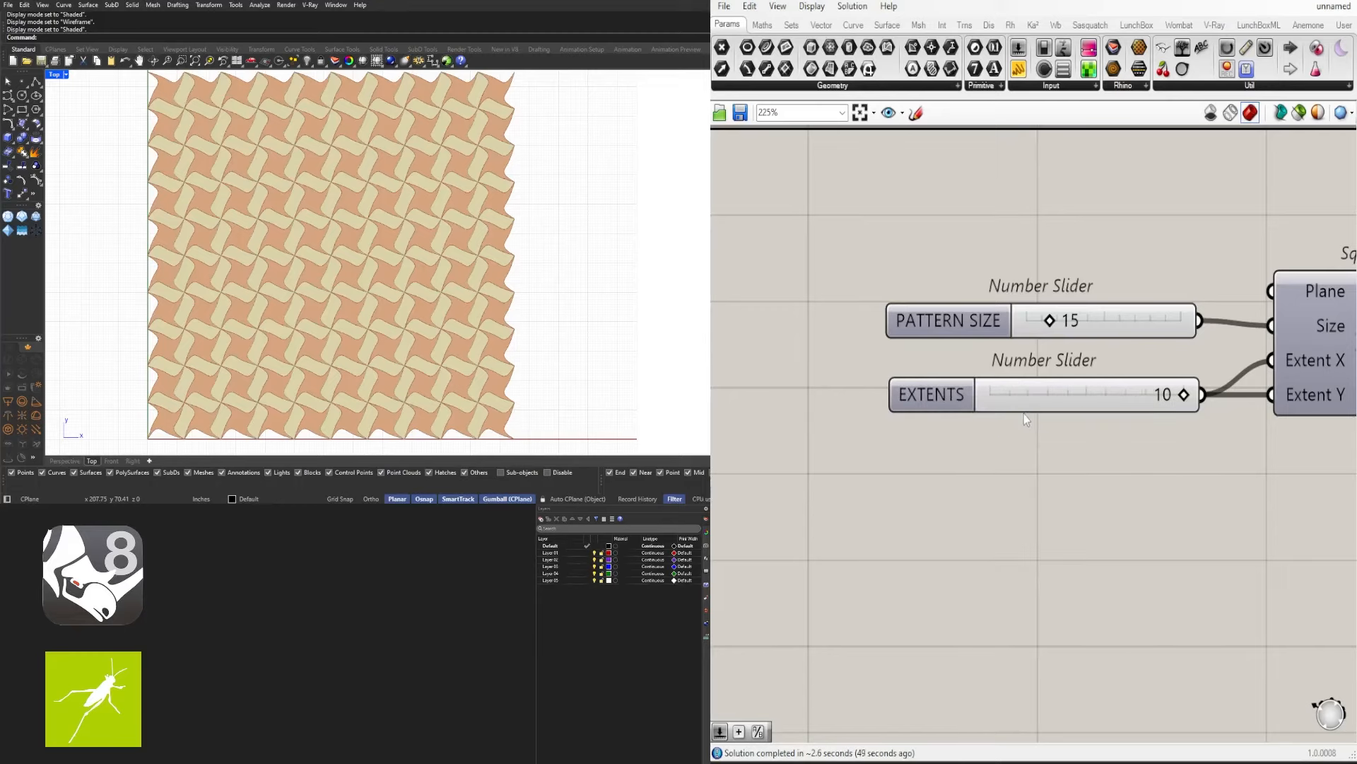
Put the PATTERN SIZE slider and the EXTENTS slider each in its own group
{"action": "scroll", "coordinate": [954, 368], "scroll_direction": "down", "scroll_amount": 3}
{"action": "left_click_drag", "start_coordinate": [956, 347], "coordinate": [958, 342]}
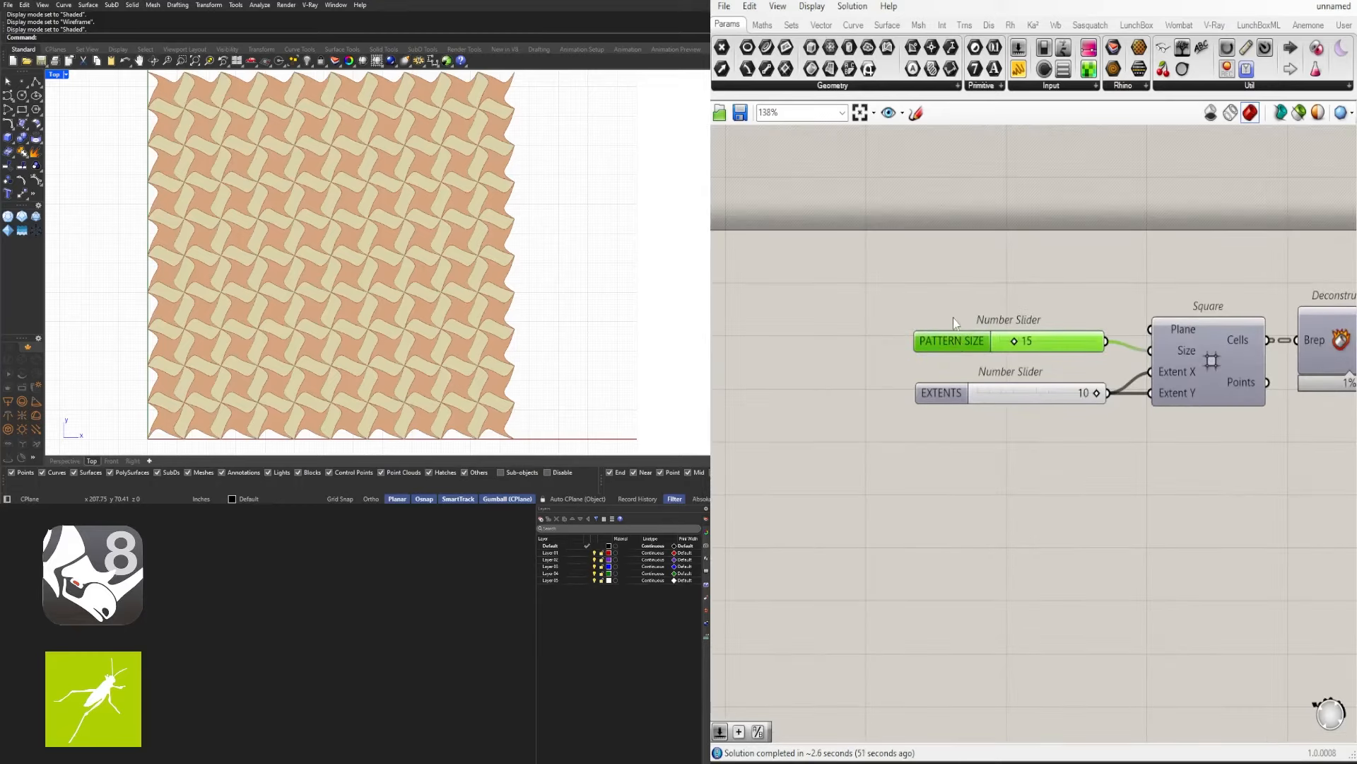
{"action": "key", "text": "ctrl+g"}
{"action": "left_click", "coordinate": [961, 391]}
{"action": "key", "text": "ctrl+g"}
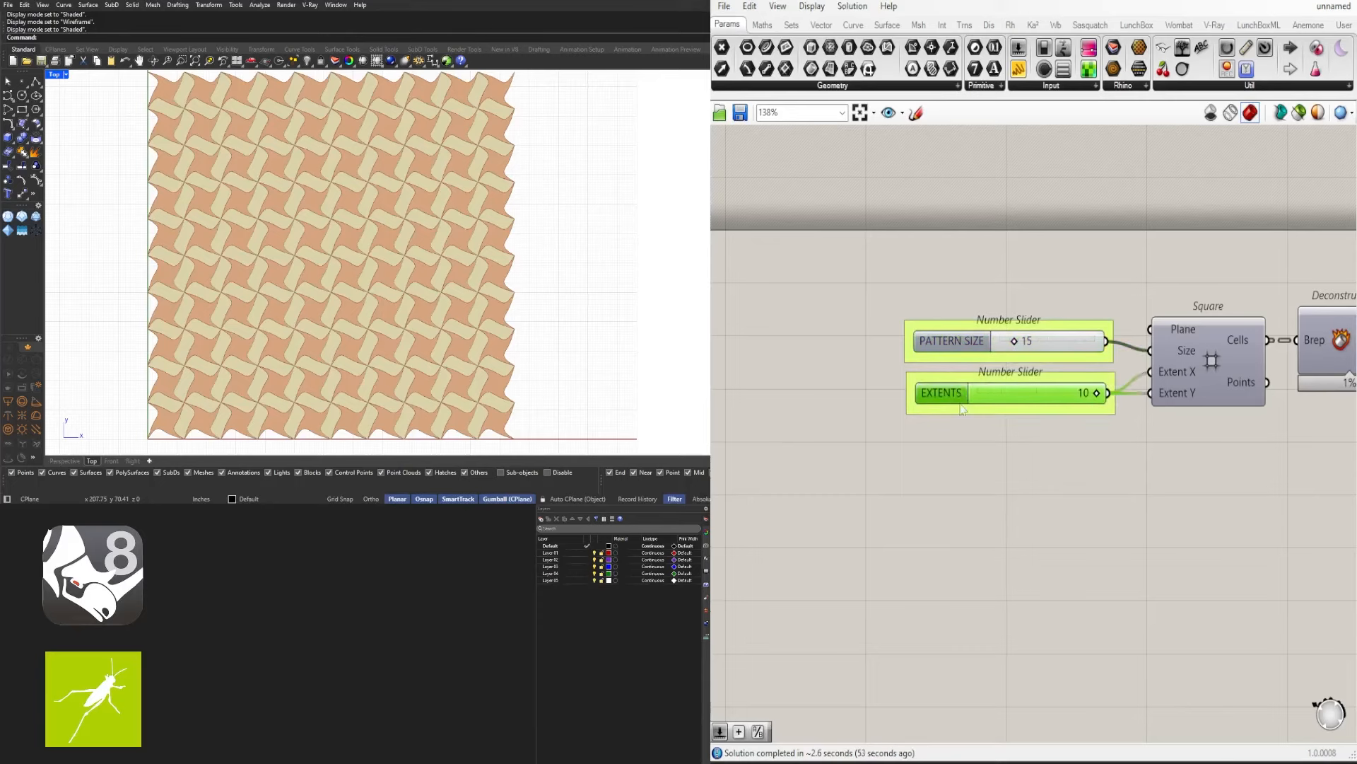
{"action": "left_click", "coordinate": [959, 452]}
Move the two grouped sliders, the Square grid and its Deconstruct Brep together closer to the first List Item
{"action": "scroll", "coordinate": [959, 456], "scroll_direction": "down", "scroll_amount": 5}
{"action": "right_click_drag", "start_coordinate": [1281, 502], "coordinate": [1196, 401]}
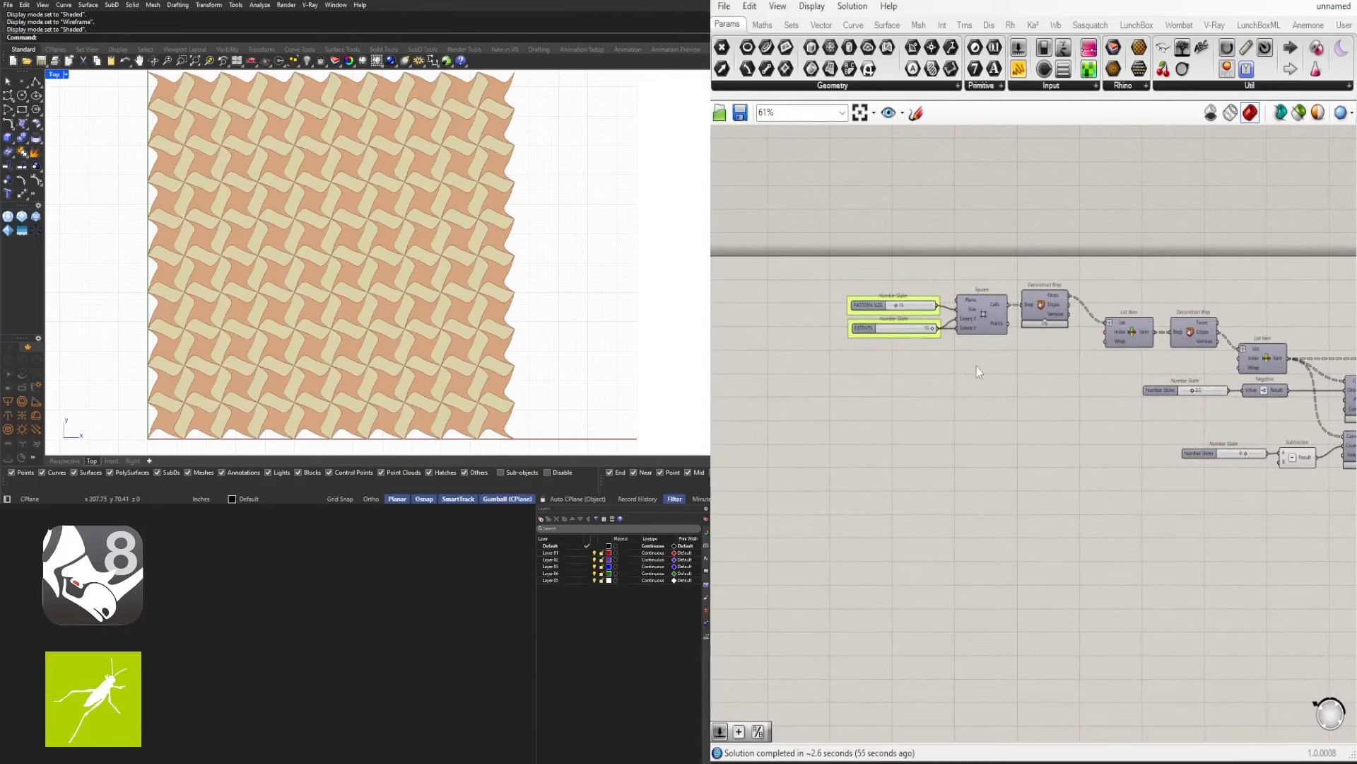
{"action": "scroll", "coordinate": [977, 419], "scroll_direction": "down", "scroll_amount": 2}
{"action": "scroll", "coordinate": [1005, 346], "scroll_direction": "up", "scroll_amount": 5}
{"action": "left_click_drag", "start_coordinate": [1086, 443], "coordinate": [811, 291]}
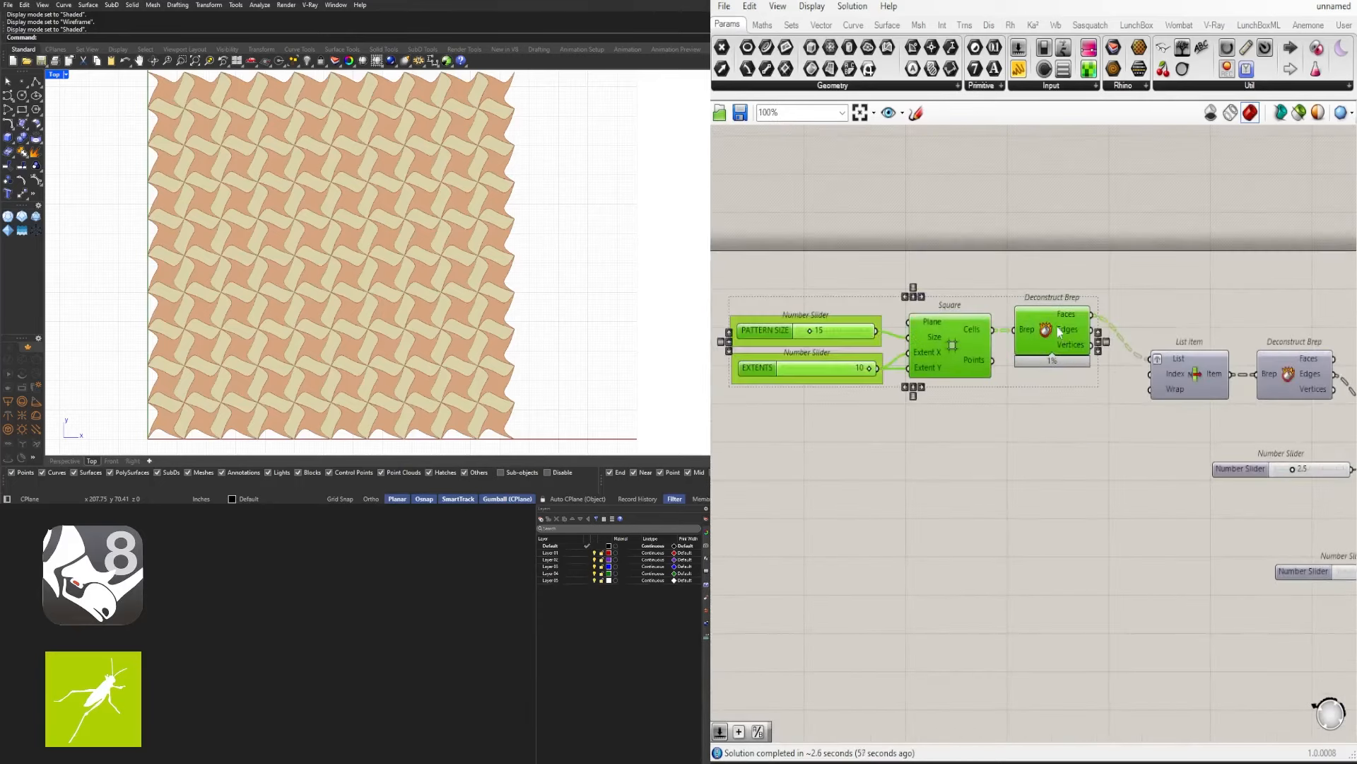
{"action": "left_click_drag", "start_coordinate": [1058, 331], "coordinate": [1097, 373]}
{"action": "left_click", "coordinate": [1103, 329]}
{"action": "scroll", "coordinate": [1135, 342], "scroll_direction": "down", "scroll_amount": 2}
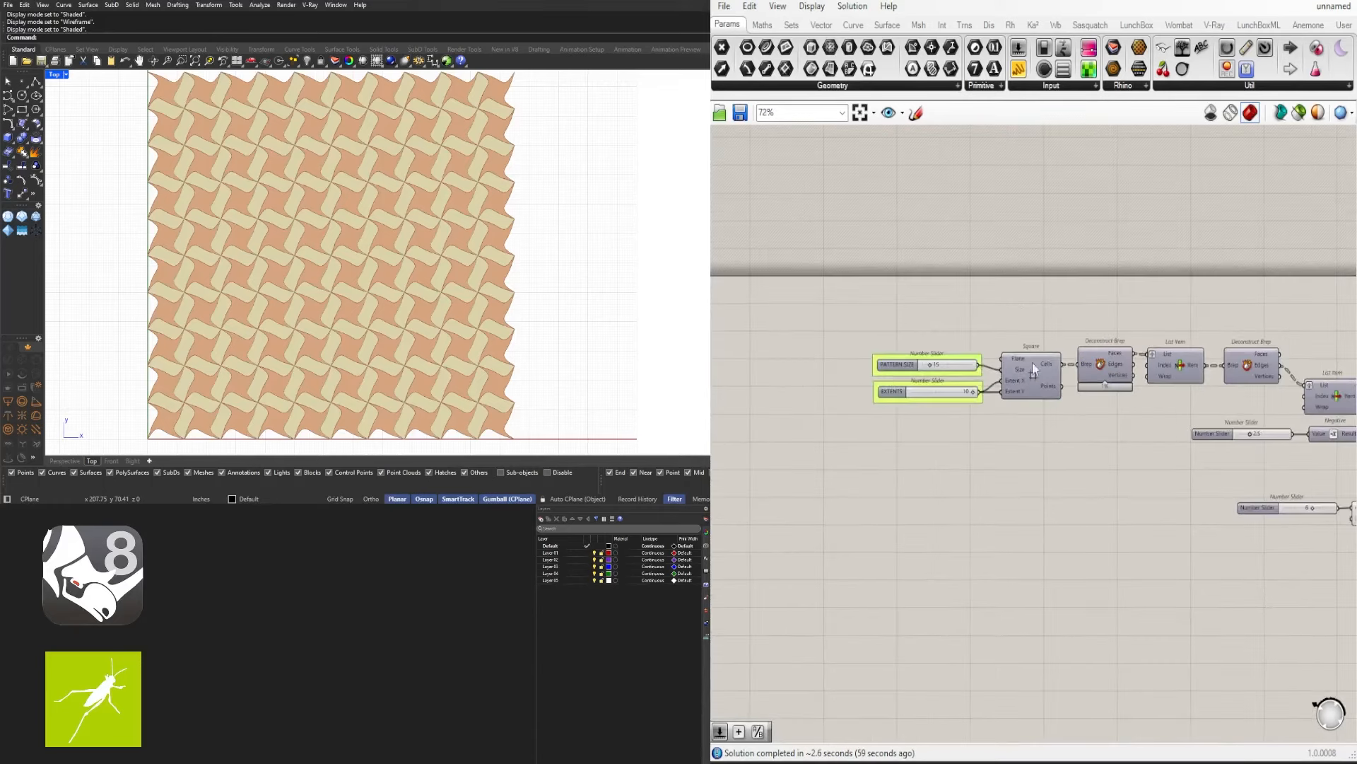
Rename the number slider feeding the Negative component as OFFSET and put it in its own group
{"action": "right_click_drag", "start_coordinate": [1265, 346], "coordinate": [1020, 333]}
{"action": "scroll", "coordinate": [972, 444], "scroll_direction": "up", "scroll_amount": 5}
{"action": "right_click_drag", "start_coordinate": [1124, 444], "coordinate": [905, 459]}
{"action": "scroll", "coordinate": [1124, 468], "scroll_direction": "down", "scroll_amount": 5}
{"action": "scroll", "coordinate": [1114, 445], "scroll_direction": "up", "scroll_amount": 3}
{"action": "scroll", "coordinate": [934, 454], "scroll_direction": "up", "scroll_amount": 4}
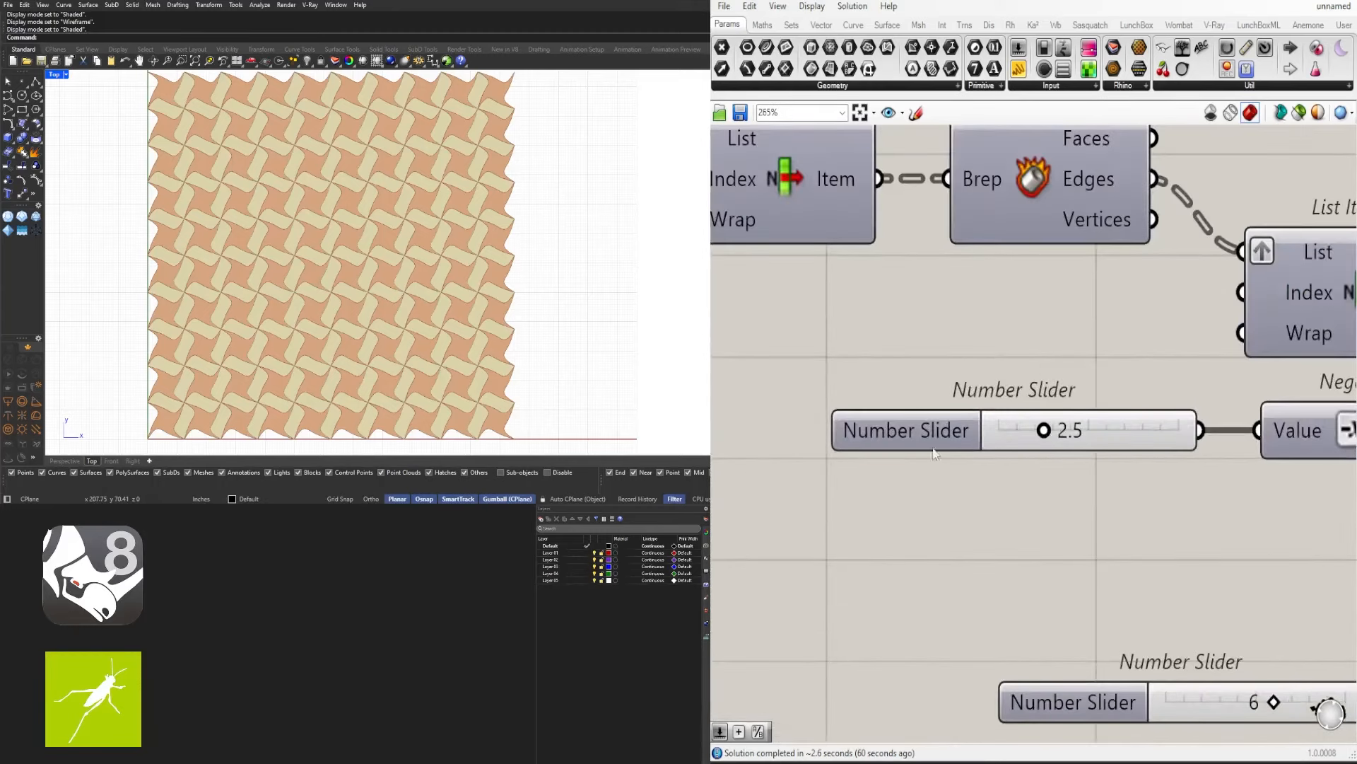
{"action": "scroll", "coordinate": [934, 453], "scroll_direction": "down", "scroll_amount": 5}
{"action": "scroll", "coordinate": [851, 435], "scroll_direction": "up", "scroll_amount": 2}
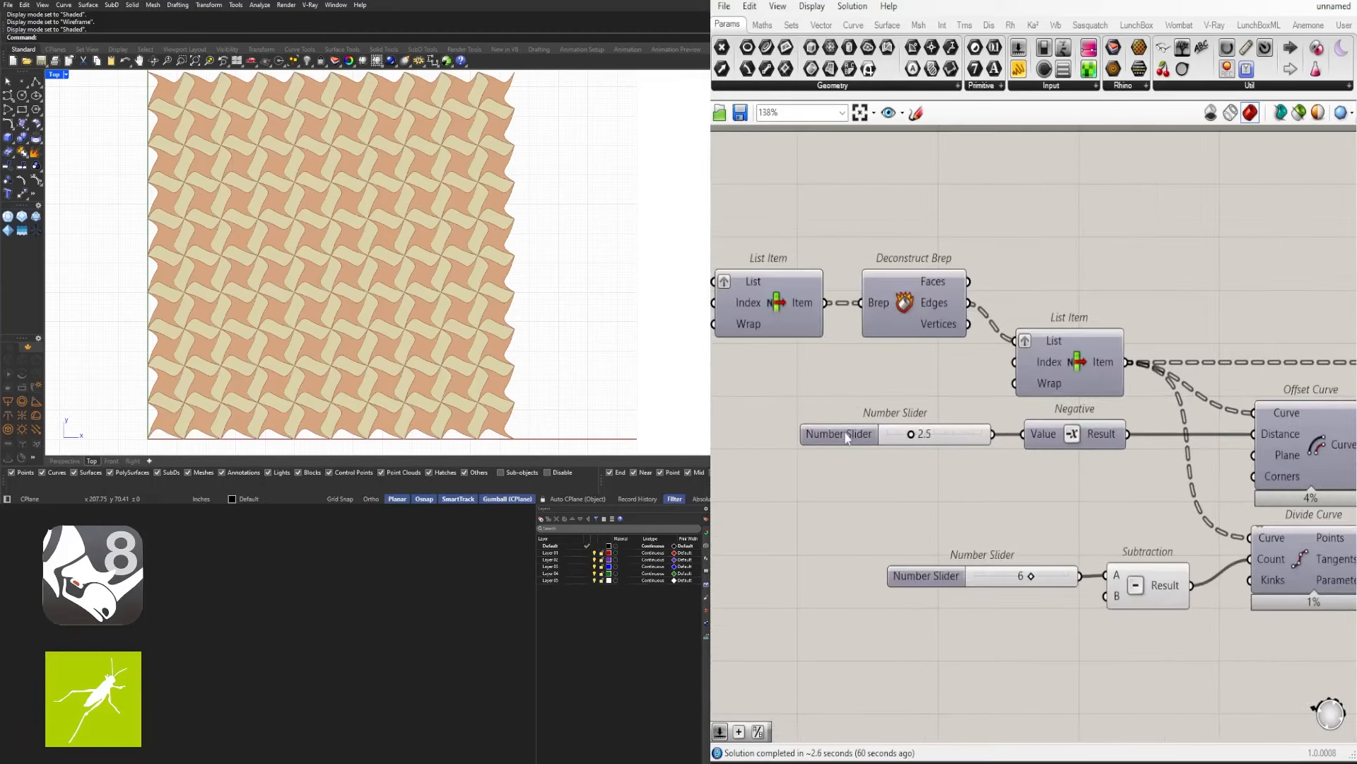
{"action": "right_click", "coordinate": [848, 438]}
{"action": "key", "text": "ctrl+a"}
{"action": "type", "text": "OFFSET"}
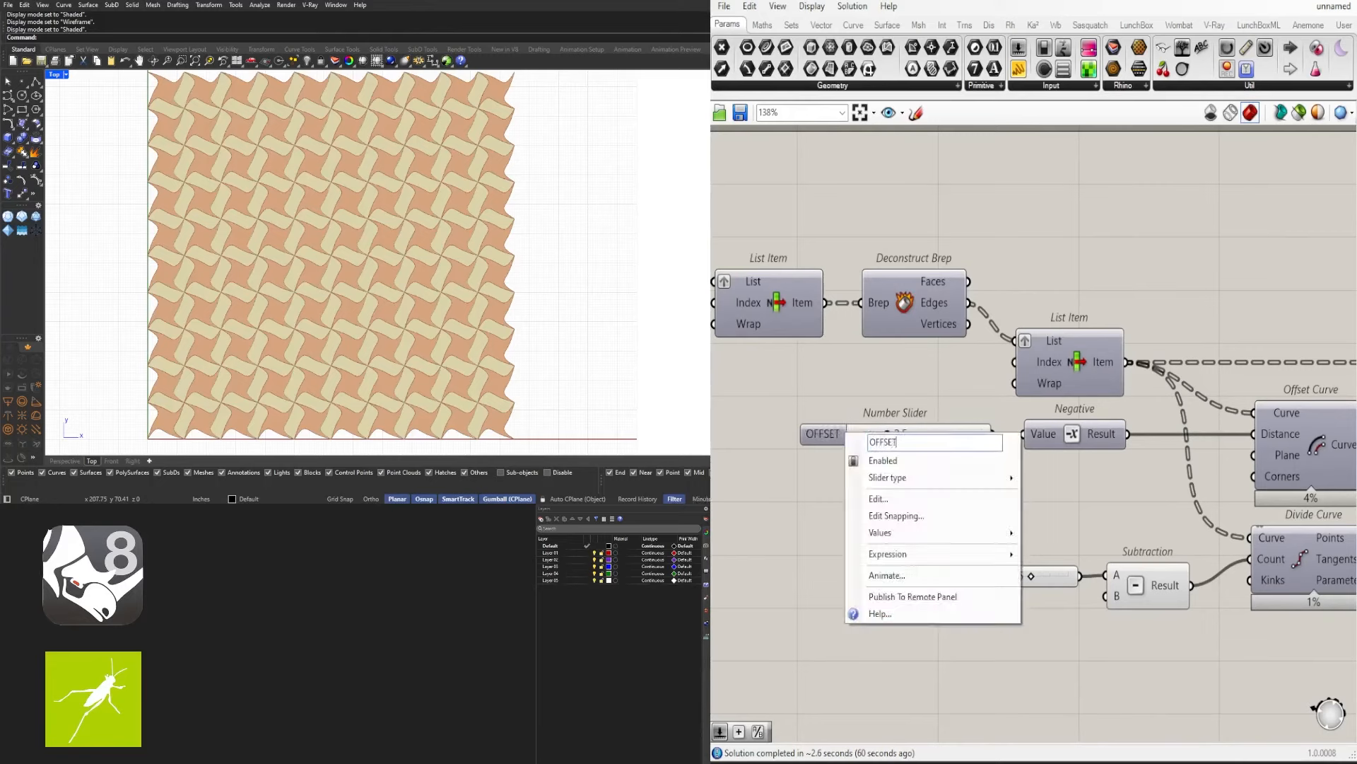
{"action": "key", "text": "Return"}
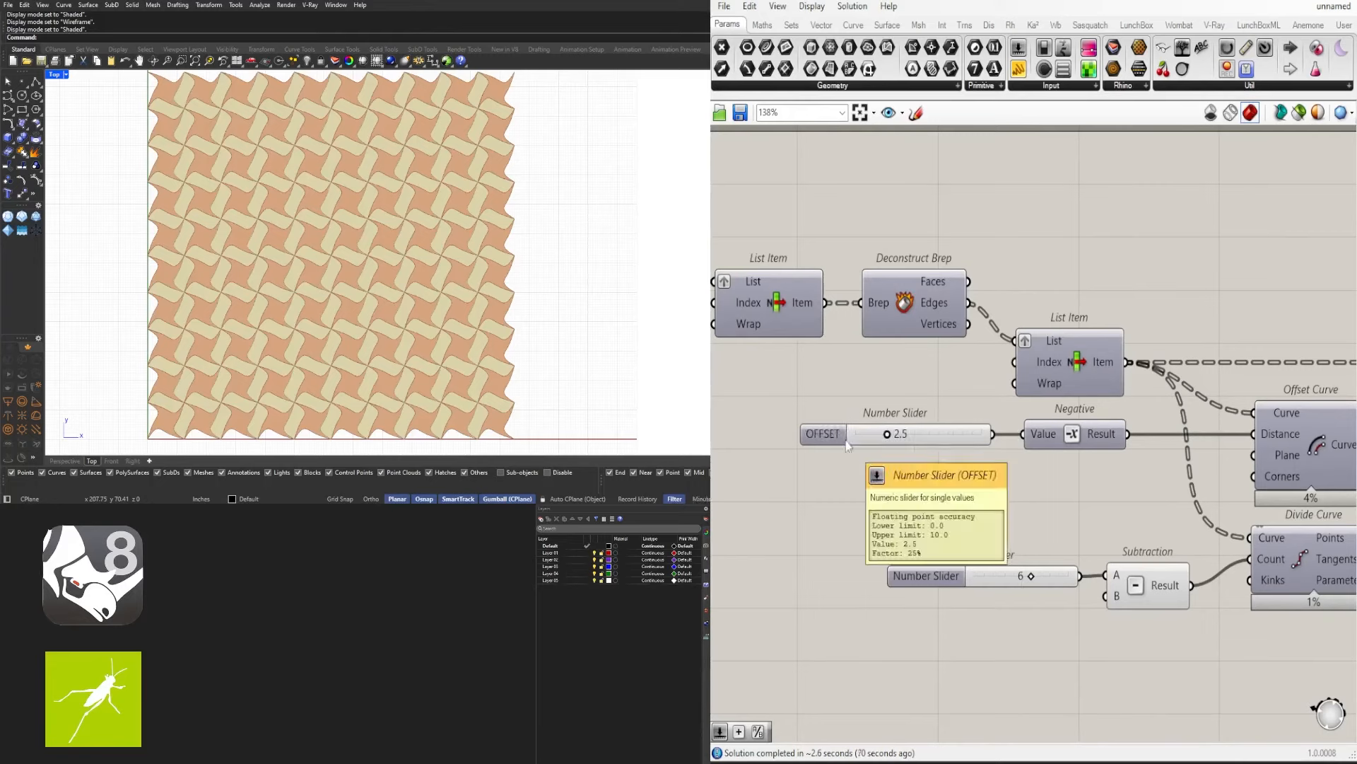
{"action": "left_click", "coordinate": [813, 443]}
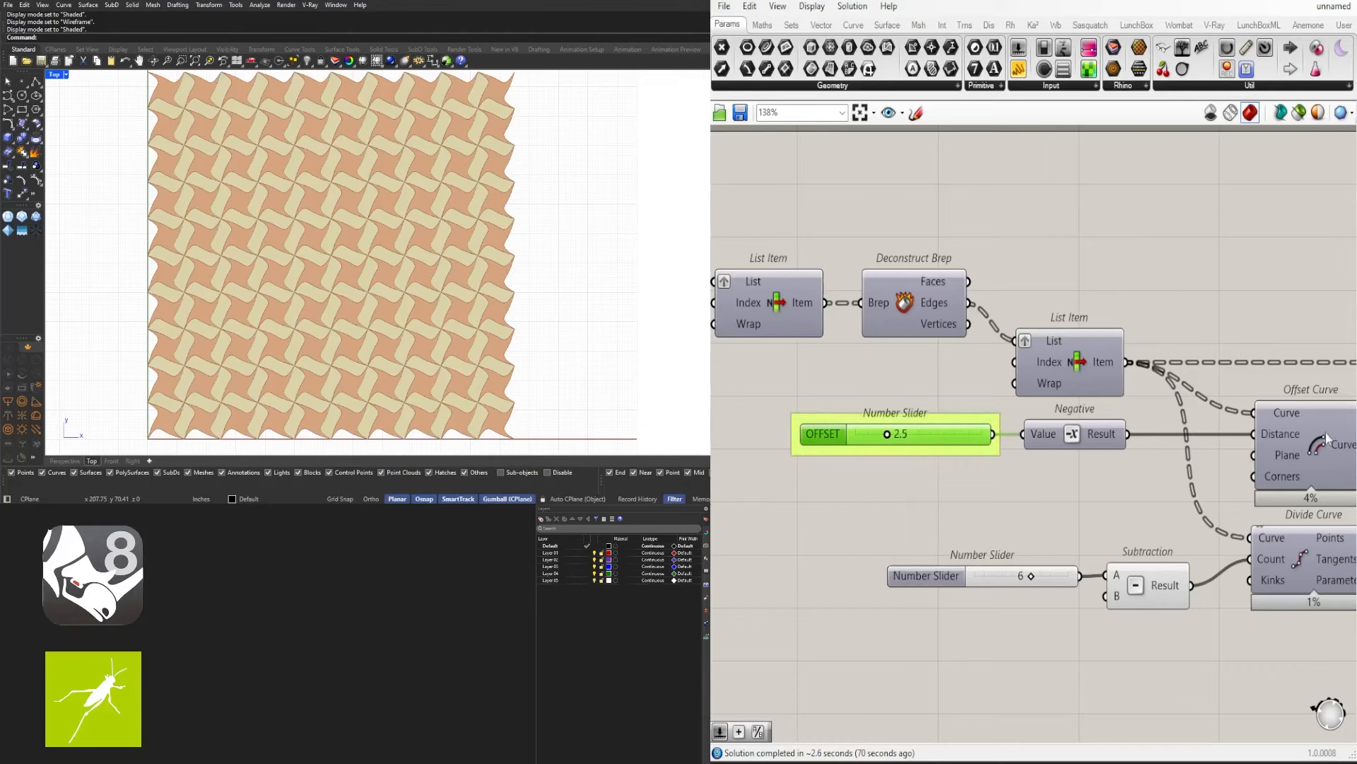
Rename the number slider feeding the Subtraction component as PATTERN DIV and put it in its own group
{"action": "right_click_drag", "start_coordinate": [1327, 438], "coordinate": [1308, 334]}
{"action": "right_click", "coordinate": [915, 472]}
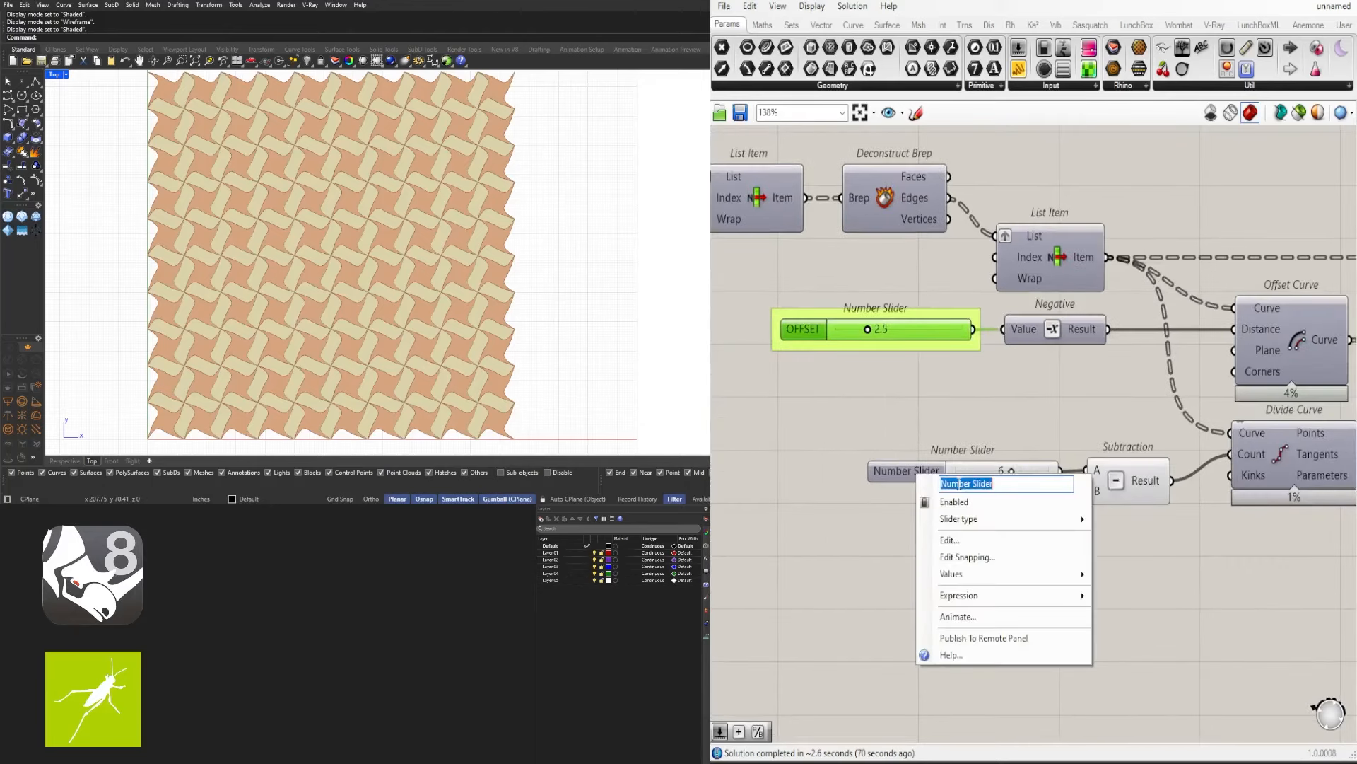
{"action": "type", "text": "PA"}
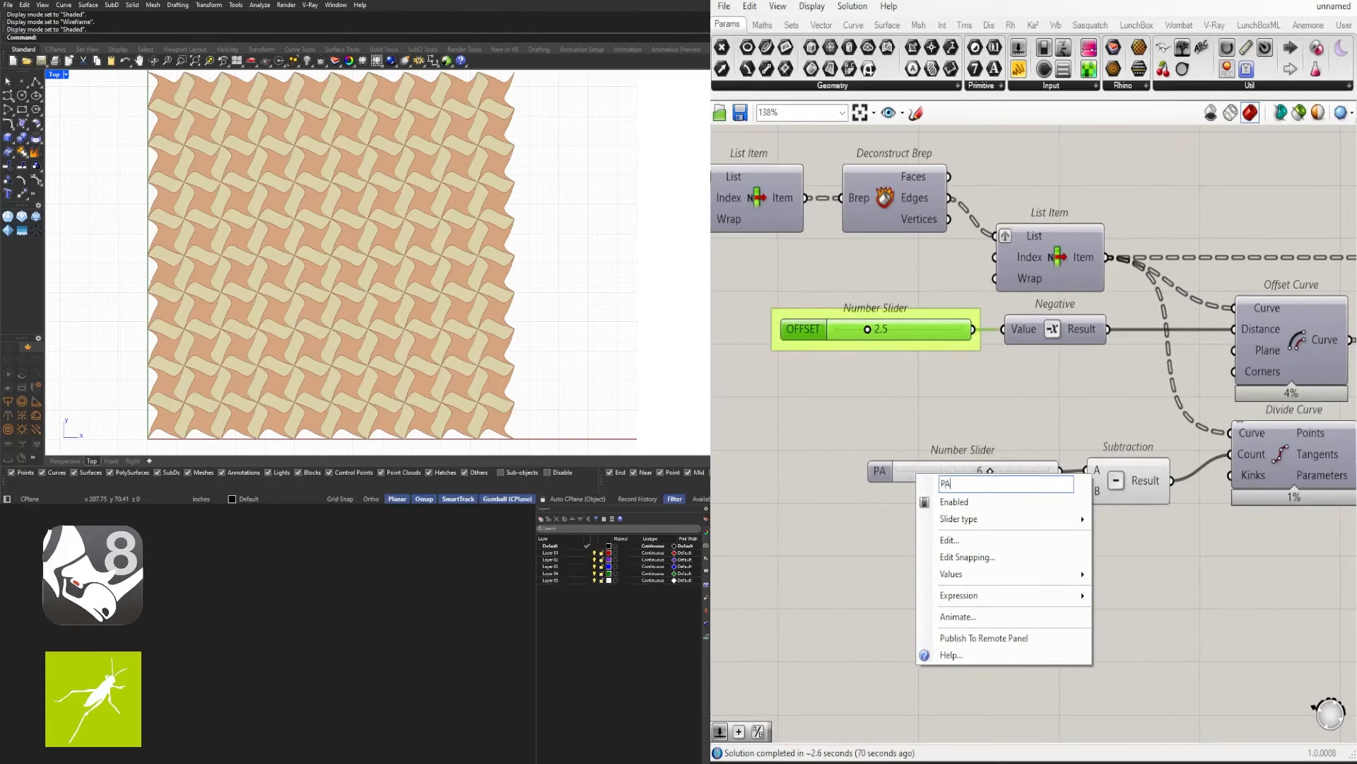
{"action": "type", "text": "TTERN D"}
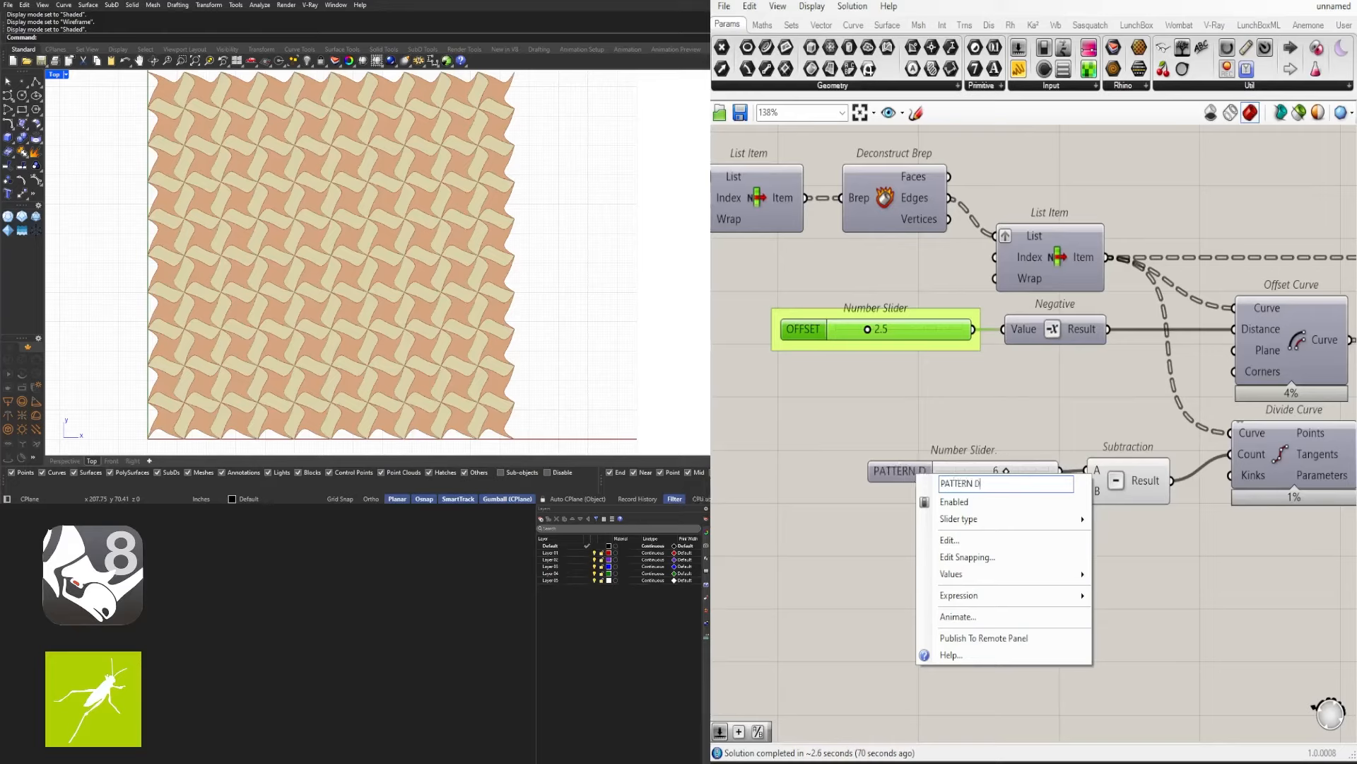
{"action": "type", "text": "IV"}
{"action": "key", "text": "Return"}
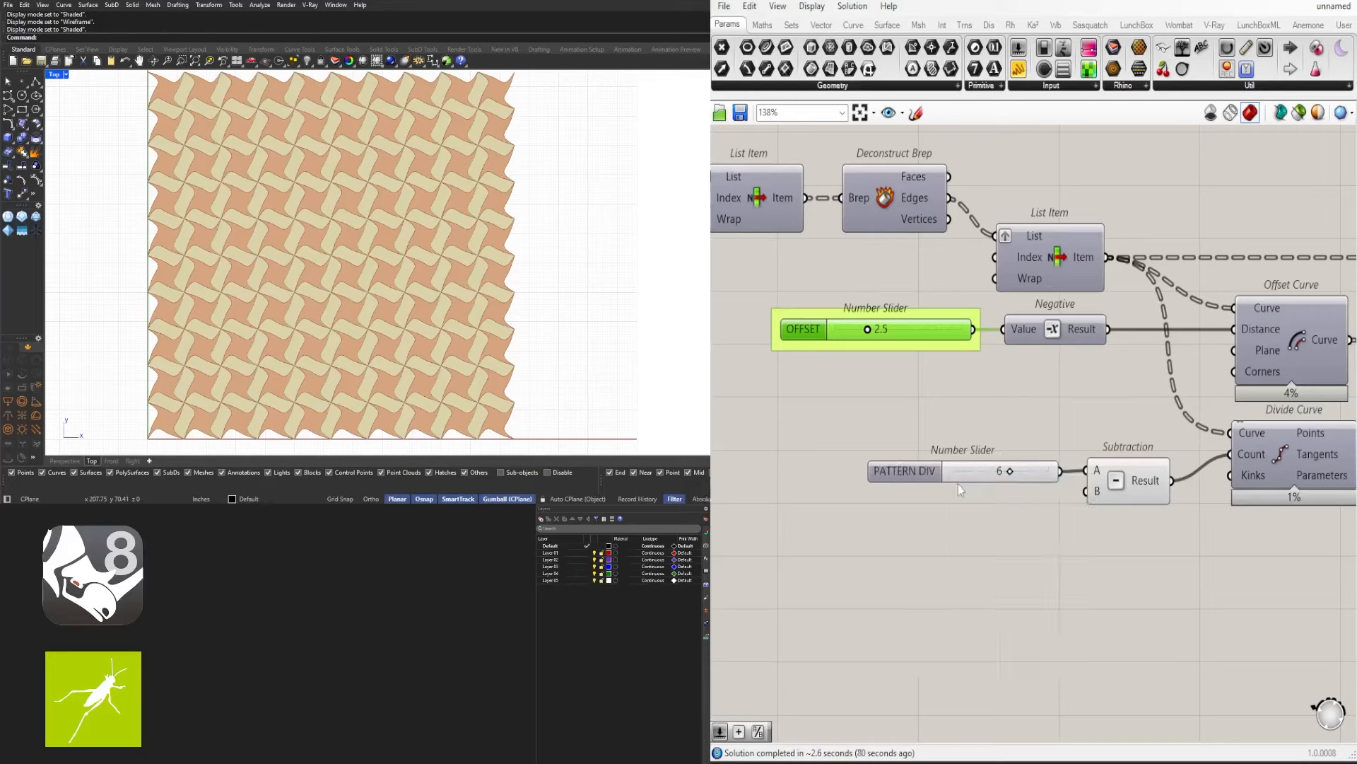
{"action": "left_click", "coordinate": [920, 439]}
{"action": "left_click", "coordinate": [921, 474]}
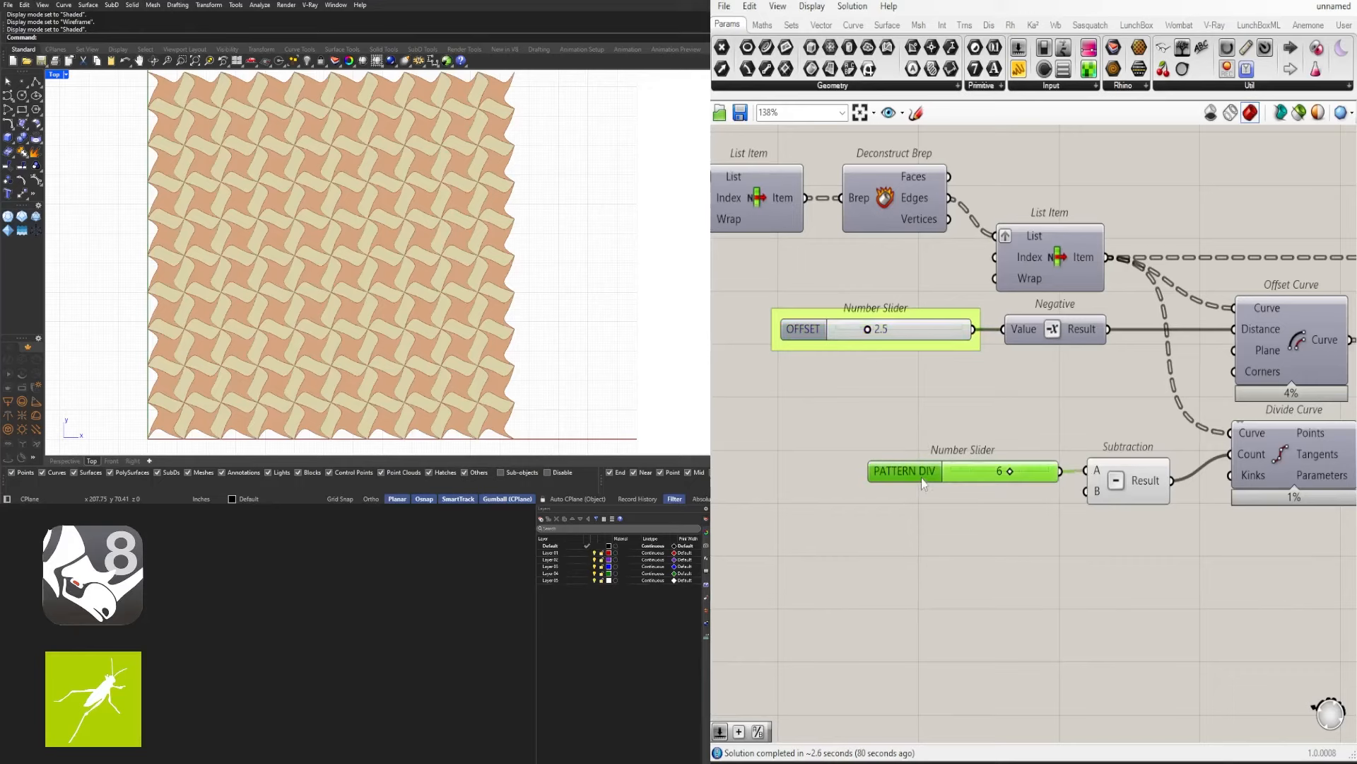
{"action": "key", "text": "ctrl+g"}
Turn off the preview of the Subtraction and Divide Curve components
{"action": "scroll", "coordinate": [997, 554], "scroll_direction": "down", "scroll_amount": 3}
{"action": "right_click_drag", "start_coordinate": [1092, 594], "coordinate": [749, 503]}
{"action": "right_click_drag", "start_coordinate": [951, 490], "coordinate": [1165, 470]}
{"action": "left_click", "coordinate": [1231, 496]}
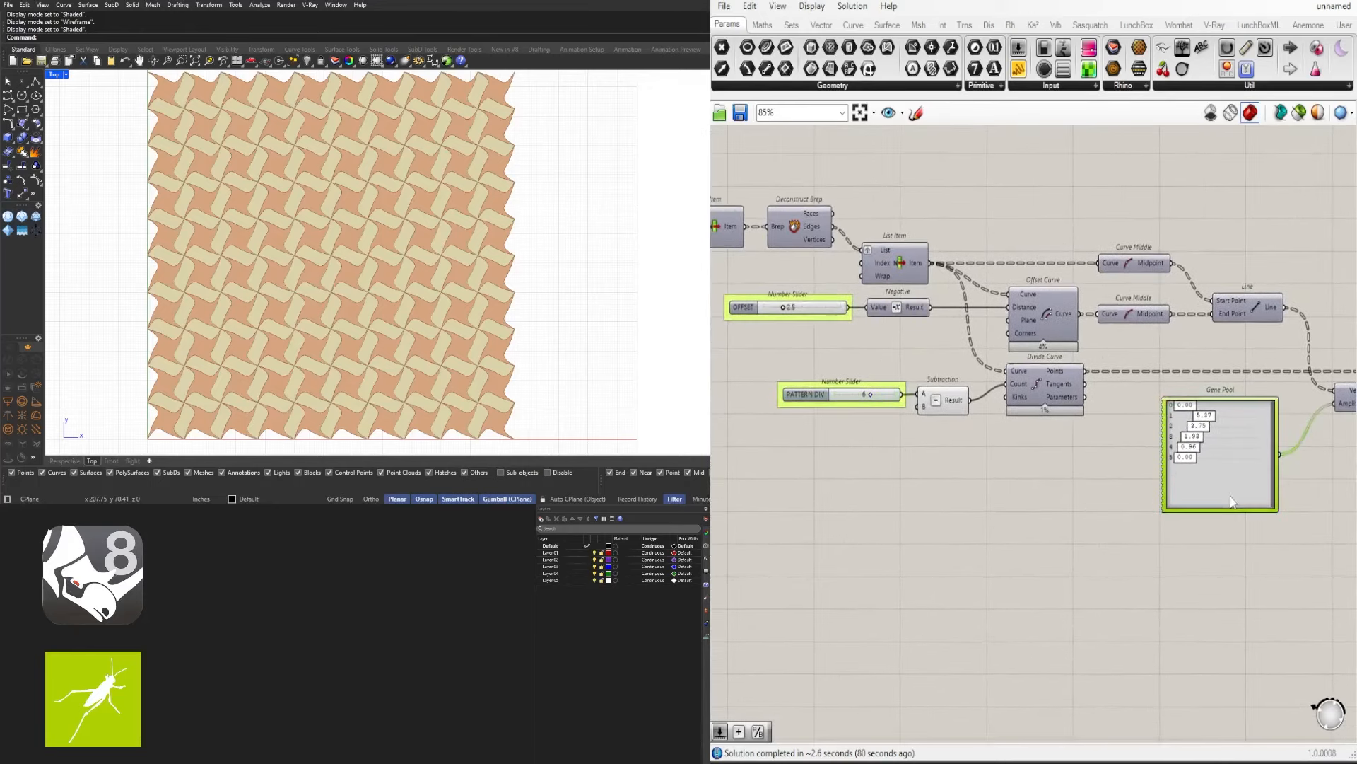
{"action": "left_click", "coordinate": [1262, 549]}
{"action": "scroll", "coordinate": [1263, 549], "scroll_direction": "down", "scroll_amount": 3}
{"action": "right_click_drag", "start_coordinate": [1284, 573], "coordinate": [1029, 537]}
{"action": "left_click_drag", "start_coordinate": [900, 478], "coordinate": [821, 392]}
{"action": "middle_click", "coordinate": [822, 387]}
{"action": "left_click", "coordinate": [869, 334]}
{"action": "left_click", "coordinate": [1151, 283]}
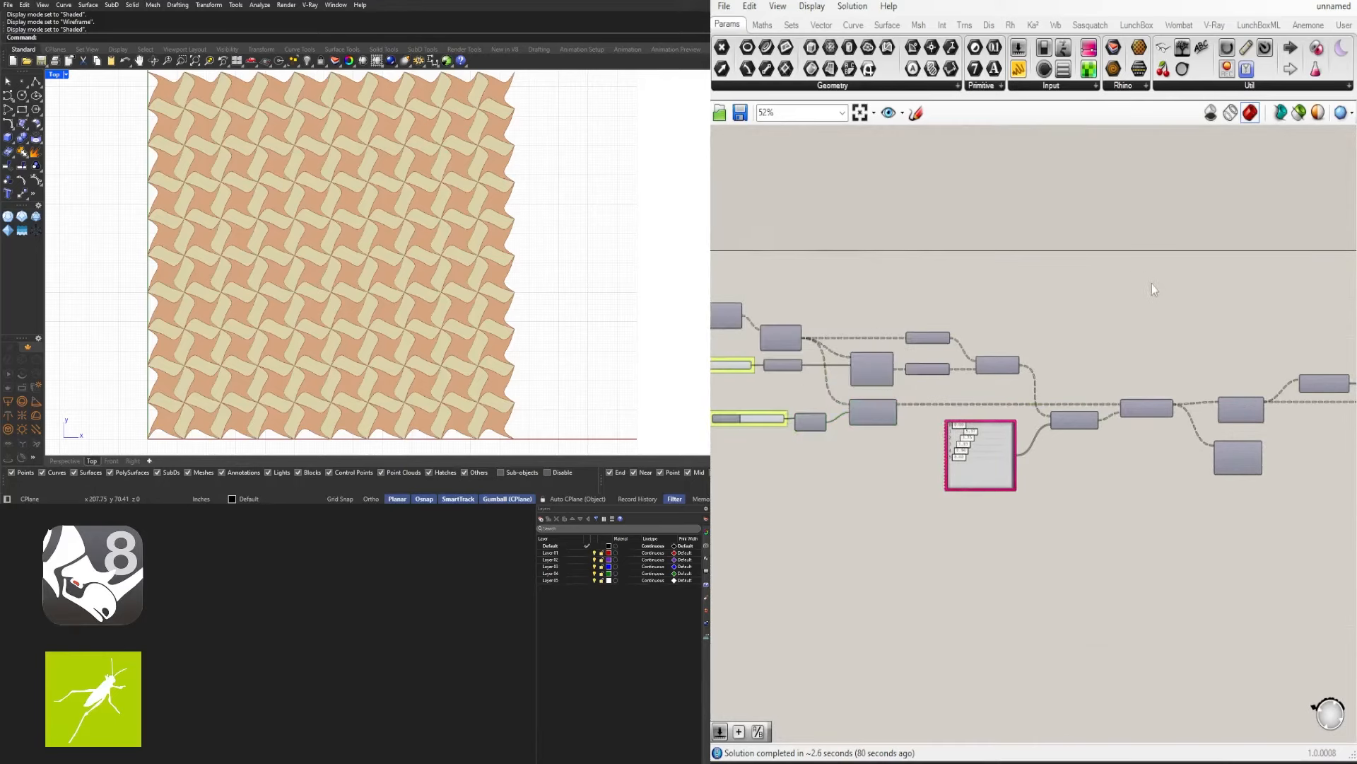
Turn off the preview of the Surface Split component
{"action": "right_click_drag", "start_coordinate": [1311, 454], "coordinate": [983, 472]}
{"action": "scroll", "coordinate": [988, 473], "scroll_direction": "down", "scroll_amount": 2}
{"action": "scroll", "coordinate": [1149, 466], "scroll_direction": "up", "scroll_amount": 5}
{"action": "right_click_drag", "start_coordinate": [1150, 465], "coordinate": [1177, 491]}
{"action": "left_click", "coordinate": [963, 391]}
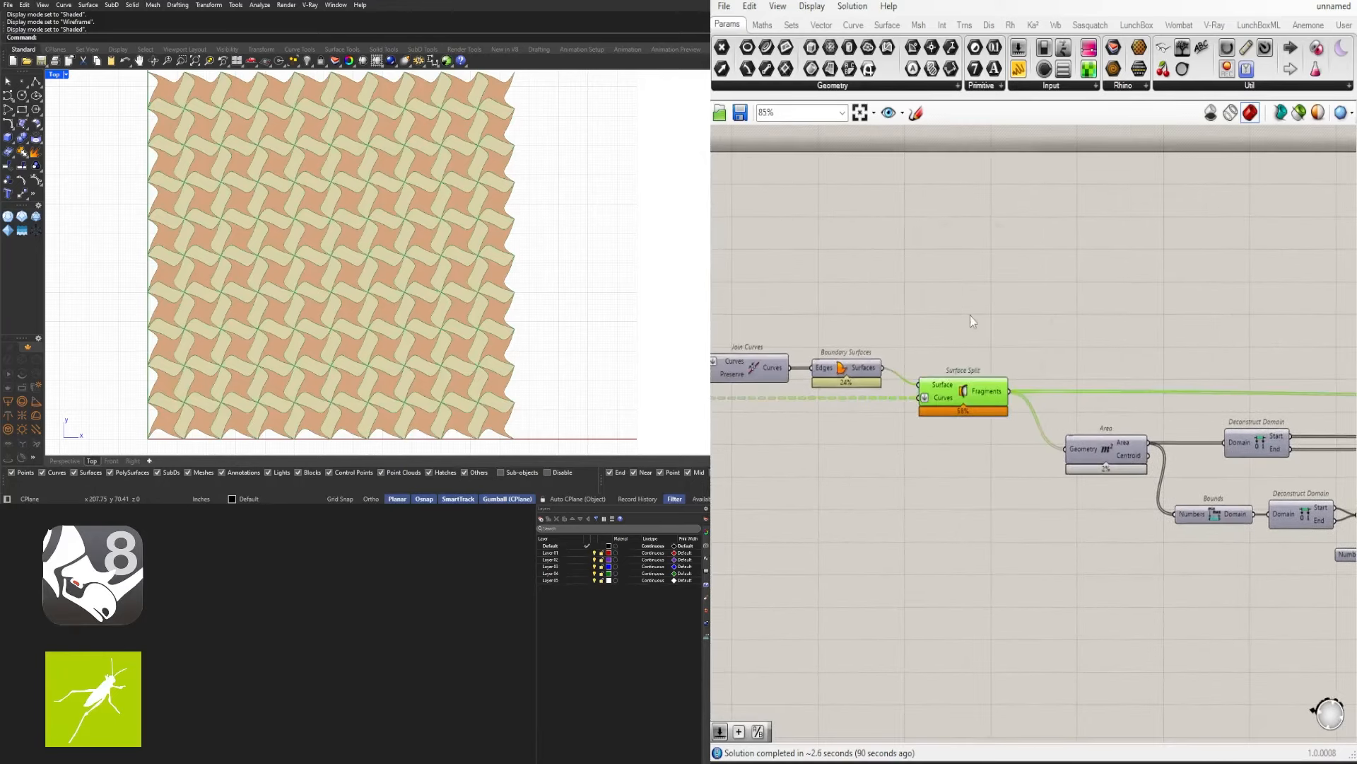
{"action": "middle_click", "coordinate": [969, 315]}
{"action": "left_click", "coordinate": [1007, 265]}
{"action": "right_click_drag", "start_coordinate": [1216, 330], "coordinate": [997, 341]}
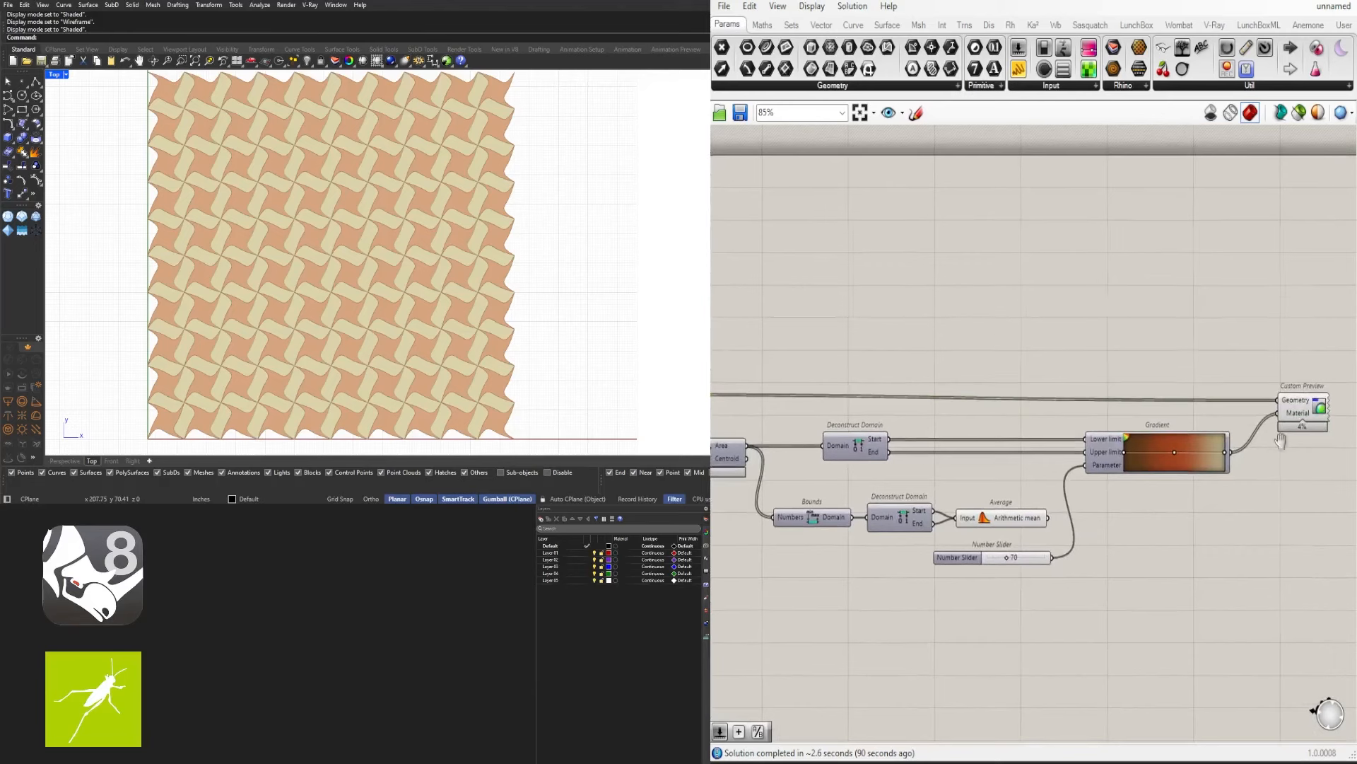
Move the Custom Preview component further away from the Gradient to make room on the canvas
{"action": "right_click_drag", "start_coordinate": [1280, 441], "coordinate": [1009, 436]}
{"action": "left_click_drag", "start_coordinate": [1018, 413], "coordinate": [1168, 403]}
{"action": "left_click", "coordinate": [1082, 357]}
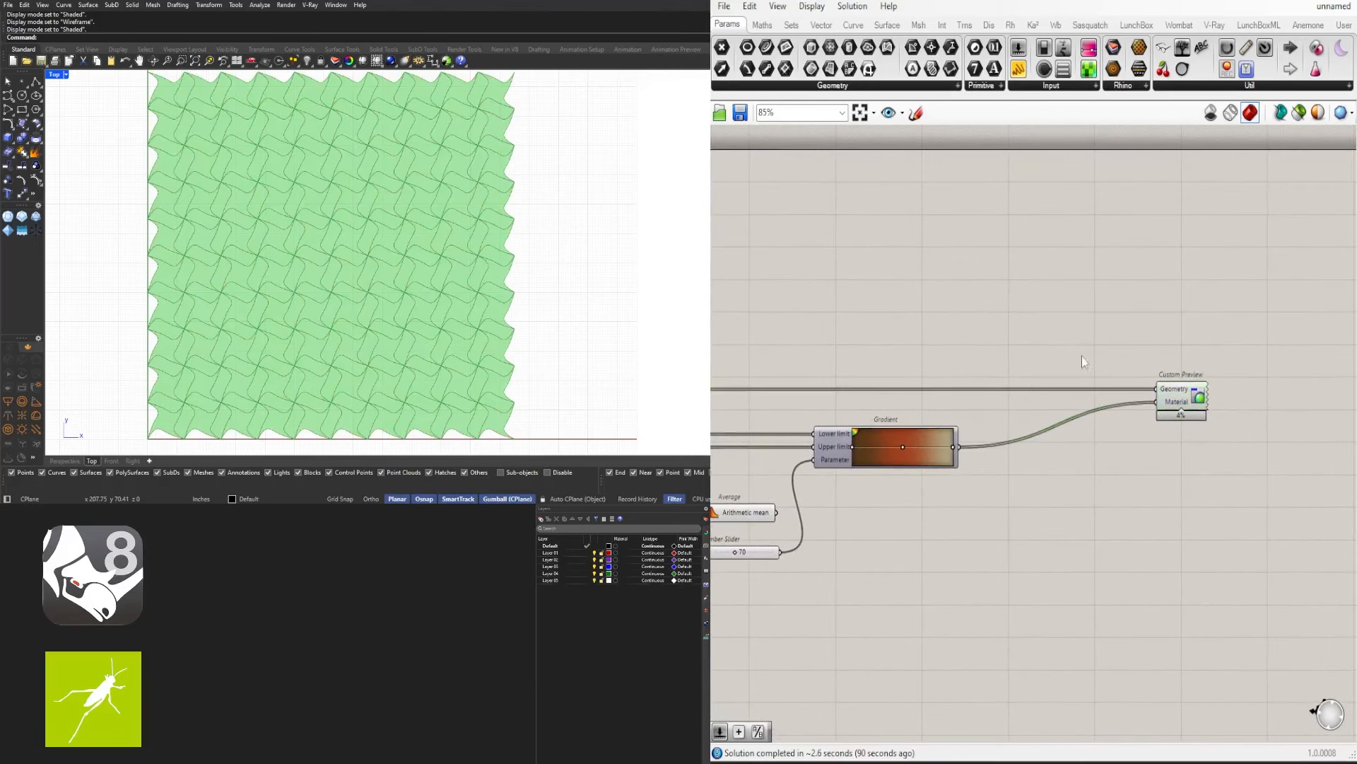
Add a Surface parameter and wire it between Surface Split's Fragments output and Custom Preview's Geometry input
{"action": "right_click_drag", "start_coordinate": [877, 410], "coordinate": [1311, 403]}
{"action": "right_click_drag", "start_coordinate": [721, 398], "coordinate": [880, 388]}
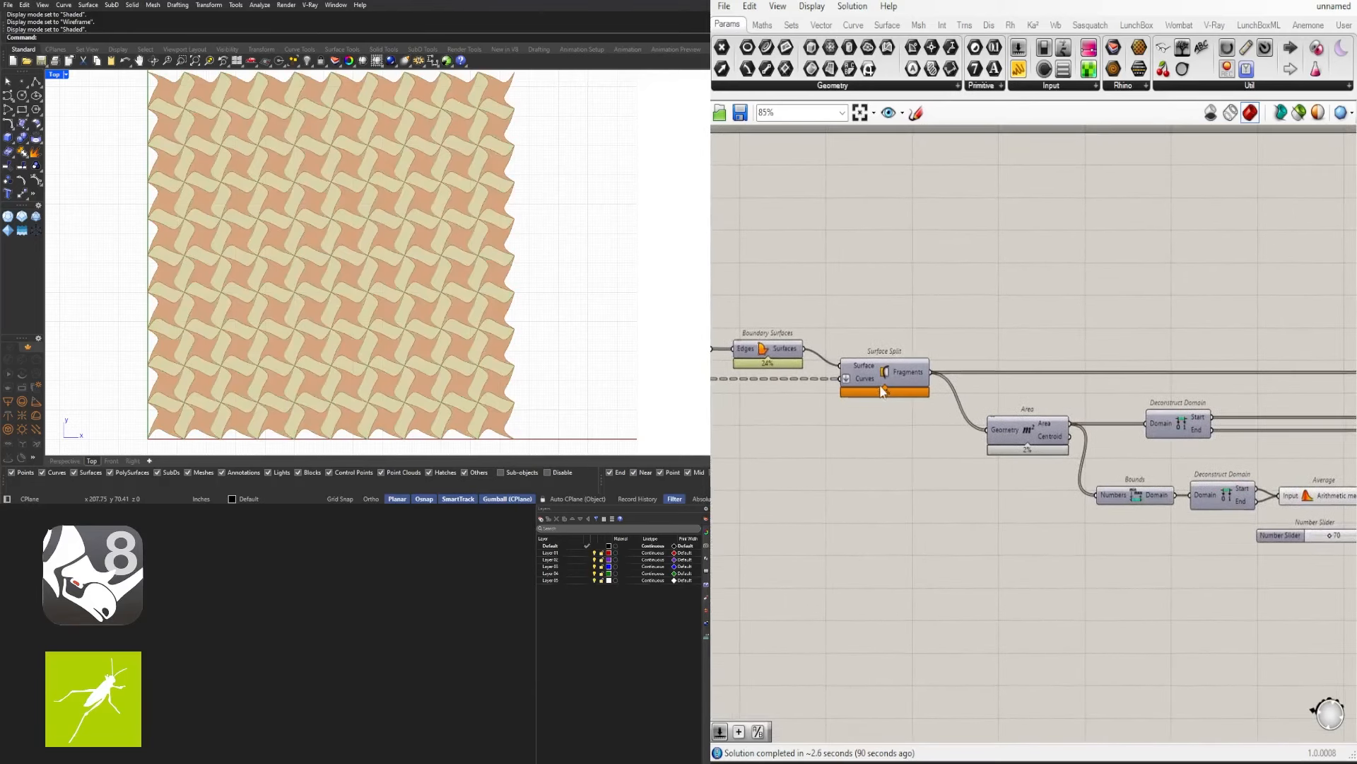
{"action": "double_click", "coordinate": [1069, 315]}
{"action": "type", "text": "SURF"}
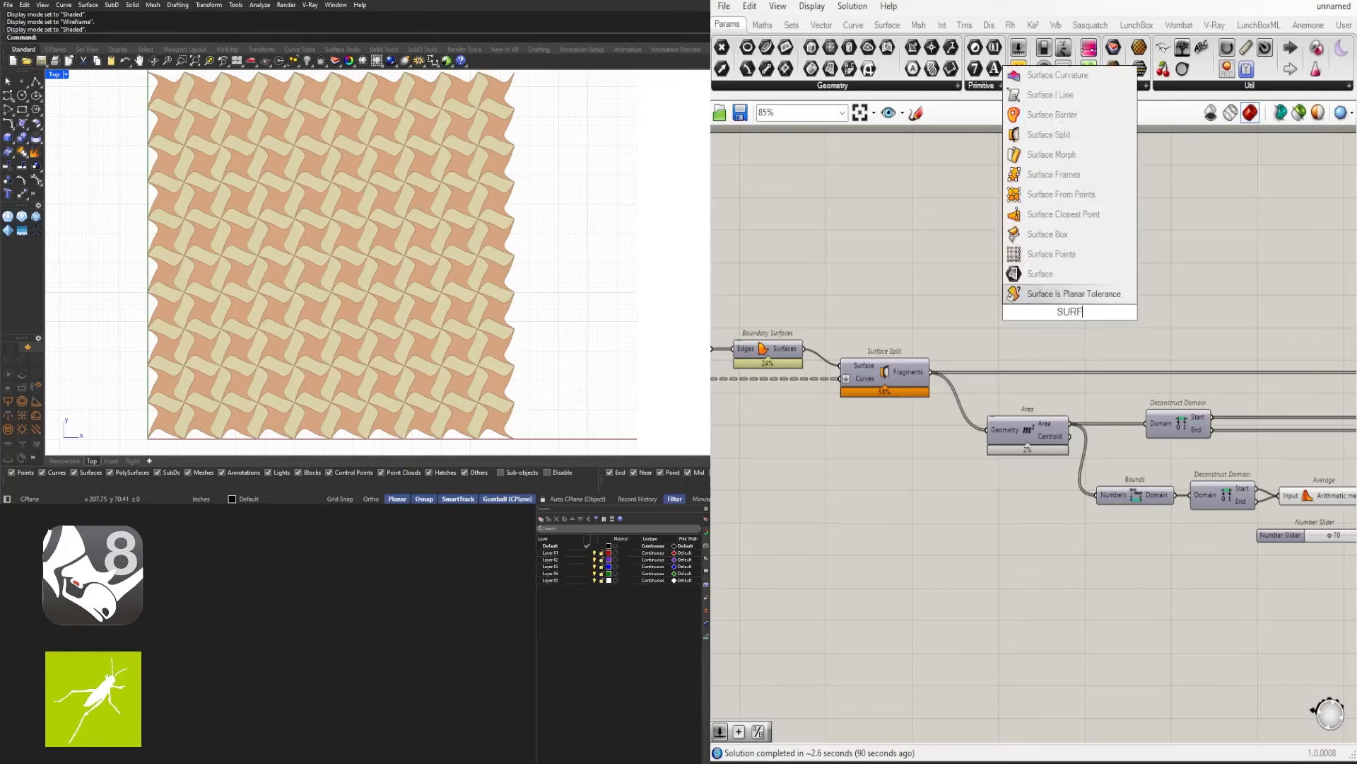
{"action": "left_click", "coordinate": [1052, 276]}
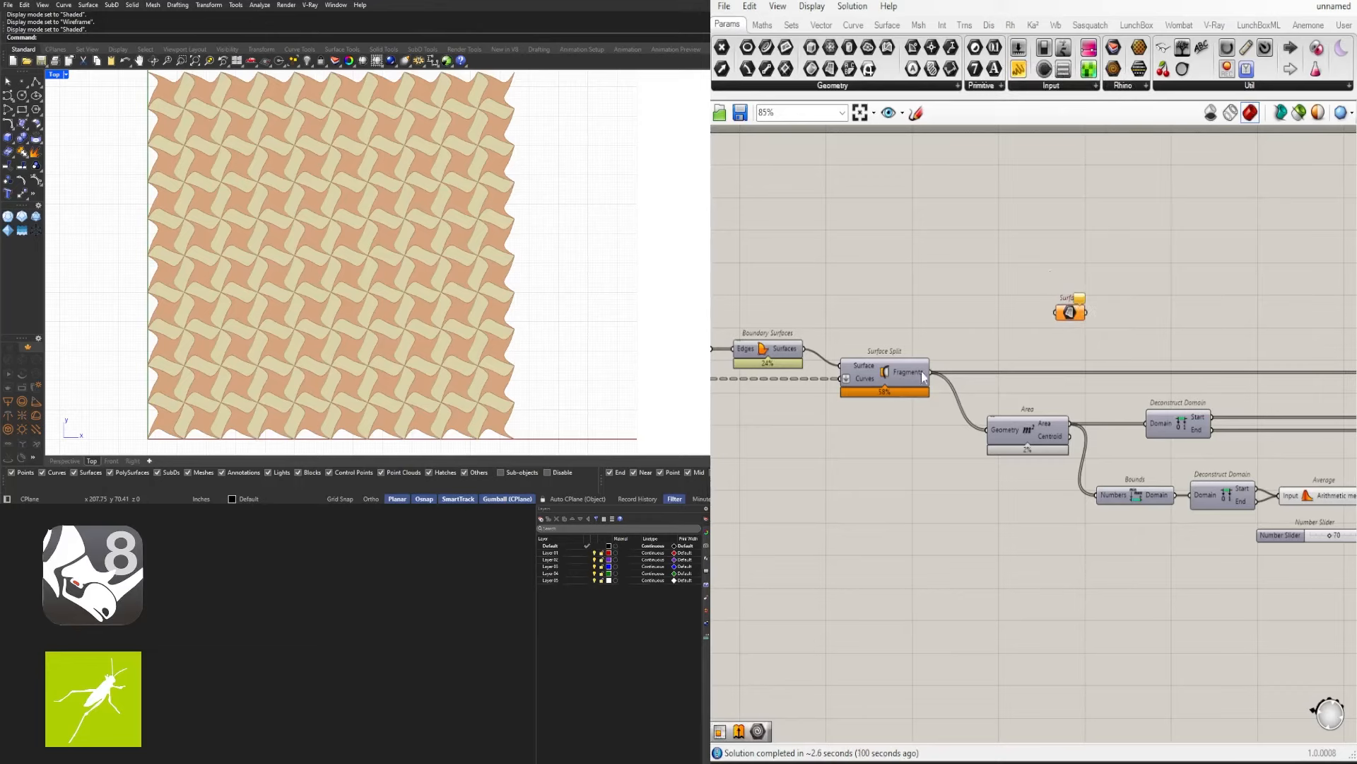
{"action": "left_click_drag", "start_coordinate": [930, 372], "coordinate": [1252, 338]}
{"action": "scroll", "coordinate": [1018, 317], "scroll_direction": "down", "scroll_amount": 5}
{"action": "scroll", "coordinate": [1247, 337], "scroll_direction": "up", "scroll_amount": 6}
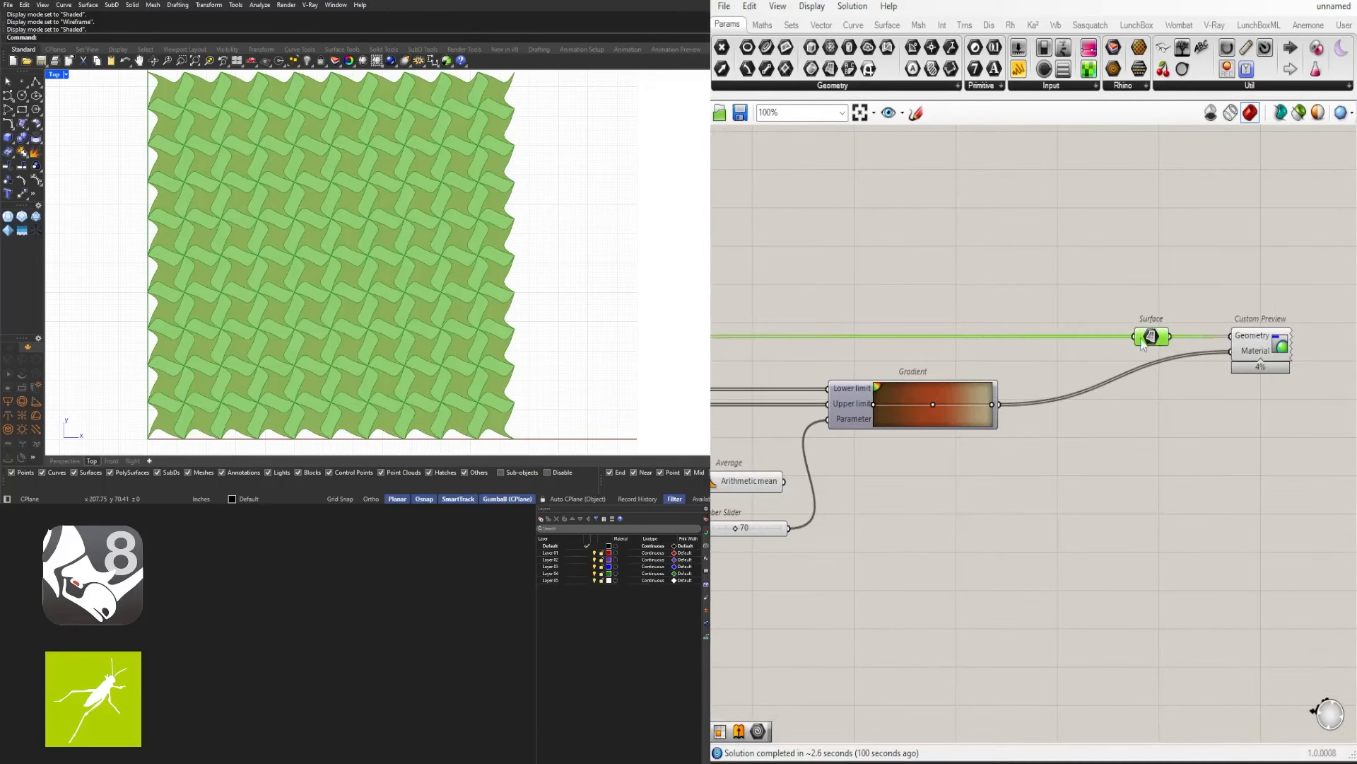
Reposition the Surface parameter and Custom Preview component, and put the Surface parameter in its own group
{"action": "left_click_drag", "start_coordinate": [1150, 338], "coordinate": [1071, 329]}
{"action": "left_click_drag", "start_coordinate": [1258, 338], "coordinate": [1158, 395]}
{"action": "left_click", "coordinate": [1004, 456]}
{"action": "right_click_drag", "start_coordinate": [990, 458], "coordinate": [1219, 361]}
{"action": "left_click_drag", "start_coordinate": [1221, 320], "coordinate": [1263, 221]}
{"action": "middle_click", "coordinate": [1263, 221]}
{"action": "left_click", "coordinate": [1303, 180]}
Set the number slider feeding the Gradient's Parameter input to 68
{"action": "left_click", "coordinate": [1047, 424]}
{"action": "scroll", "coordinate": [877, 468], "scroll_direction": "up", "scroll_amount": 3}
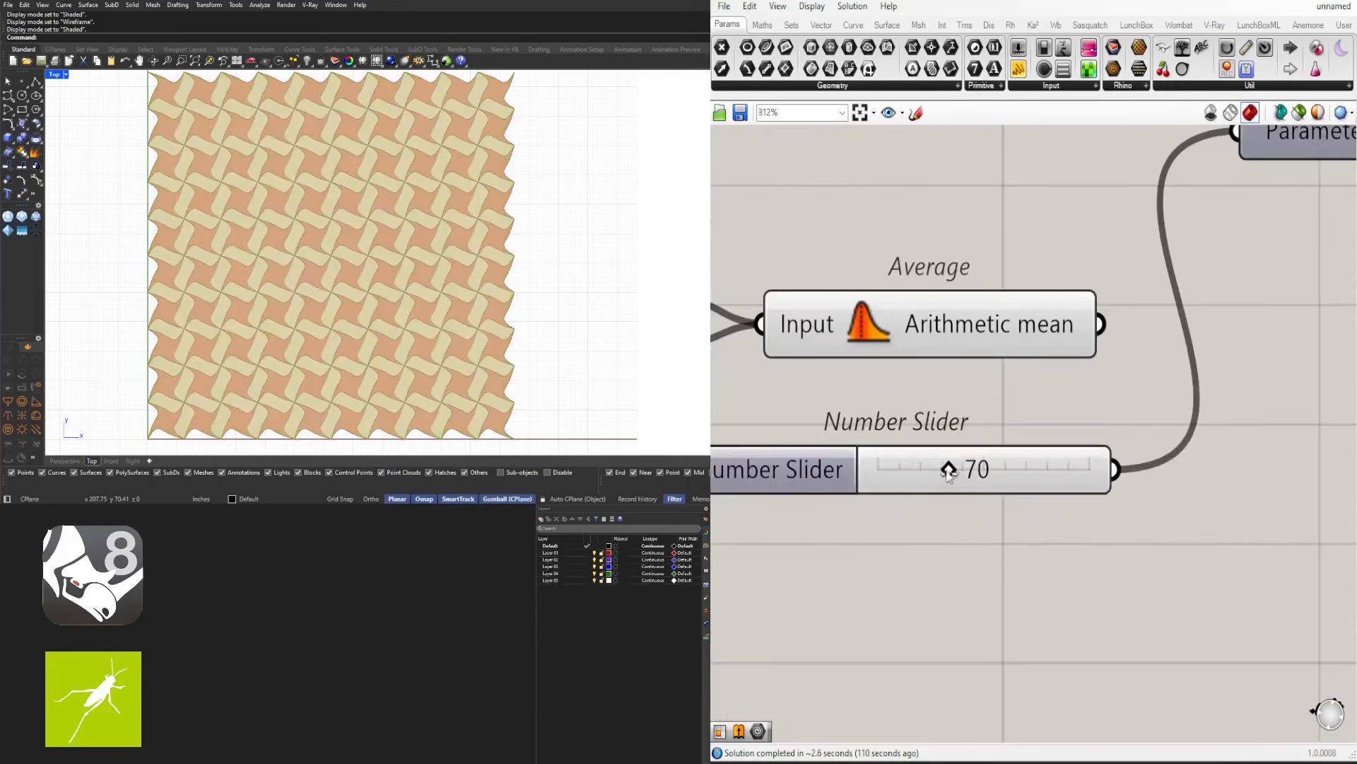
{"action": "mouse_move", "coordinate": [948, 466]}
{"action": "left_mouse_down"}
{"action": "mouse_move", "coordinate": [872, 467]}
{"action": "mouse_move", "coordinate": [947, 463]}
{"action": "left_mouse_up"}
Apply the green-to-yellow preset to the Gradient component
{"action": "right_click_drag", "start_coordinate": [1024, 464], "coordinate": [821, 557]}
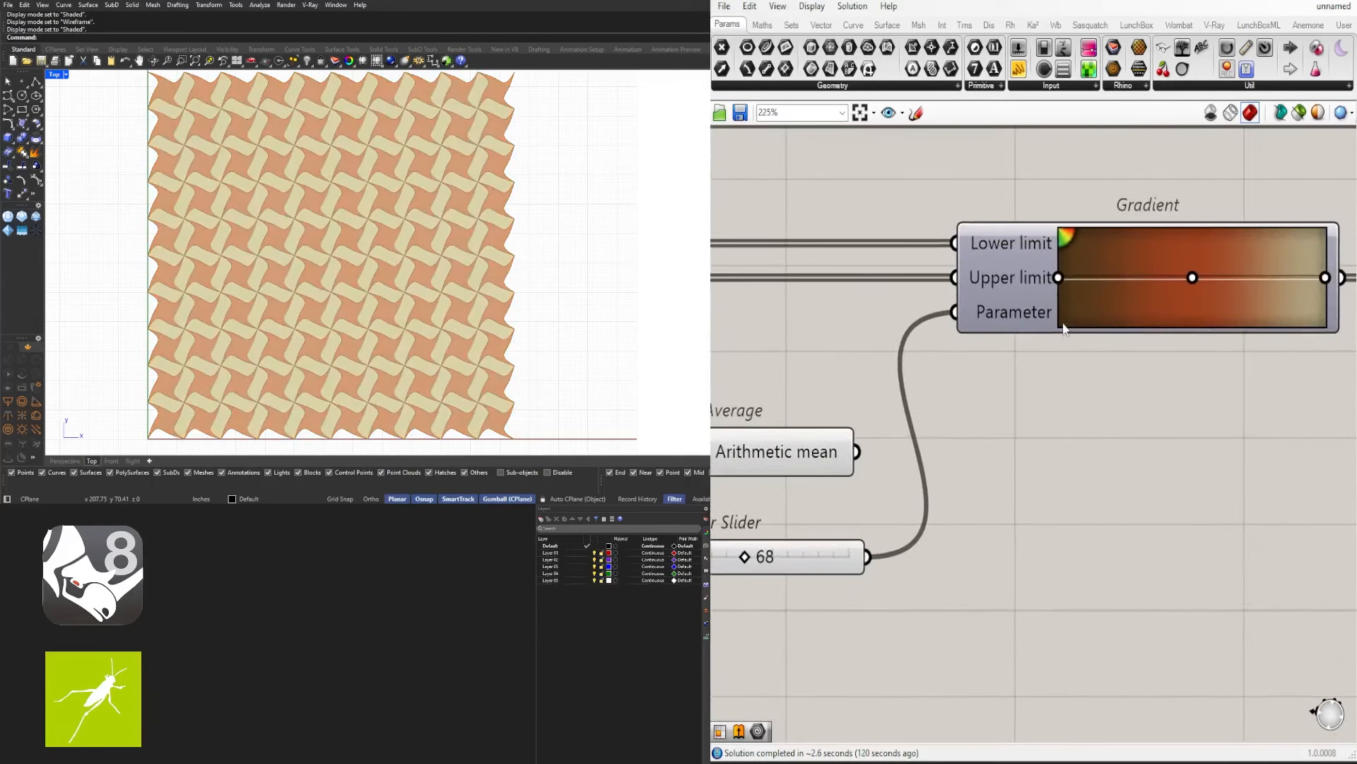
{"action": "right_click", "coordinate": [1082, 307]}
{"action": "mouse_move", "coordinate": [1179, 396]}
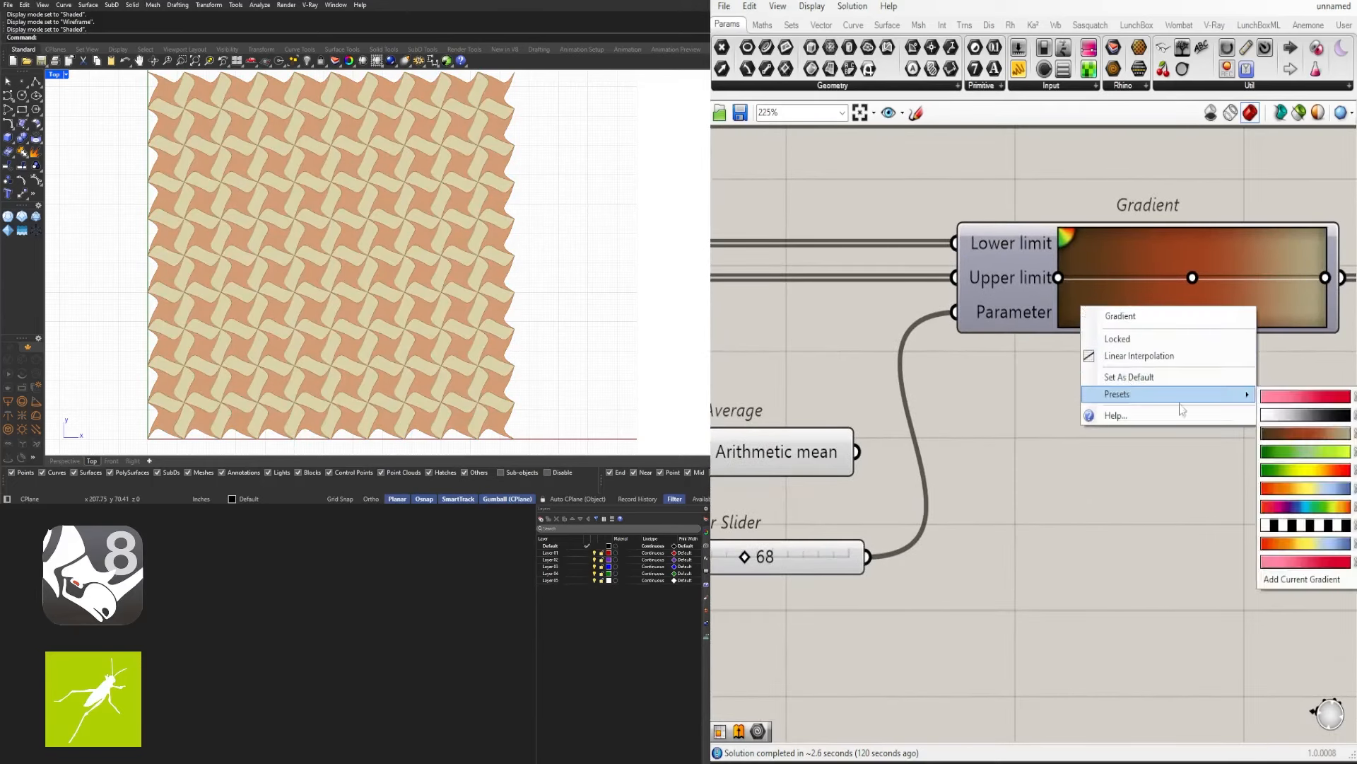
{"action": "left_click", "coordinate": [1289, 452]}
Set the number slider feeding the Gradient's Parameter input to 43
{"action": "right_click_drag", "start_coordinate": [779, 579], "coordinate": [1054, 567]}
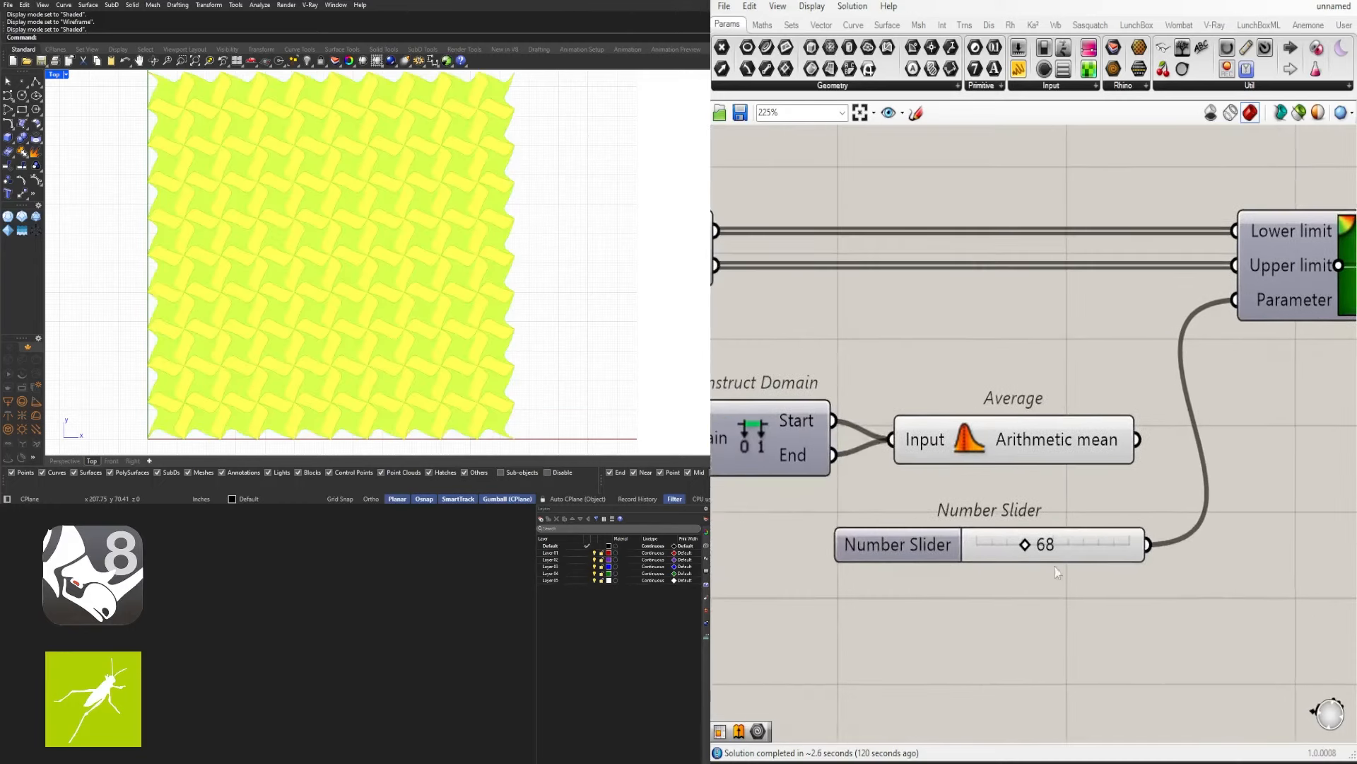
{"action": "scroll", "coordinate": [1055, 567], "scroll_direction": "up", "scroll_amount": 2}
{"action": "left_click_drag", "start_coordinate": [1007, 537], "coordinate": [982, 545]}
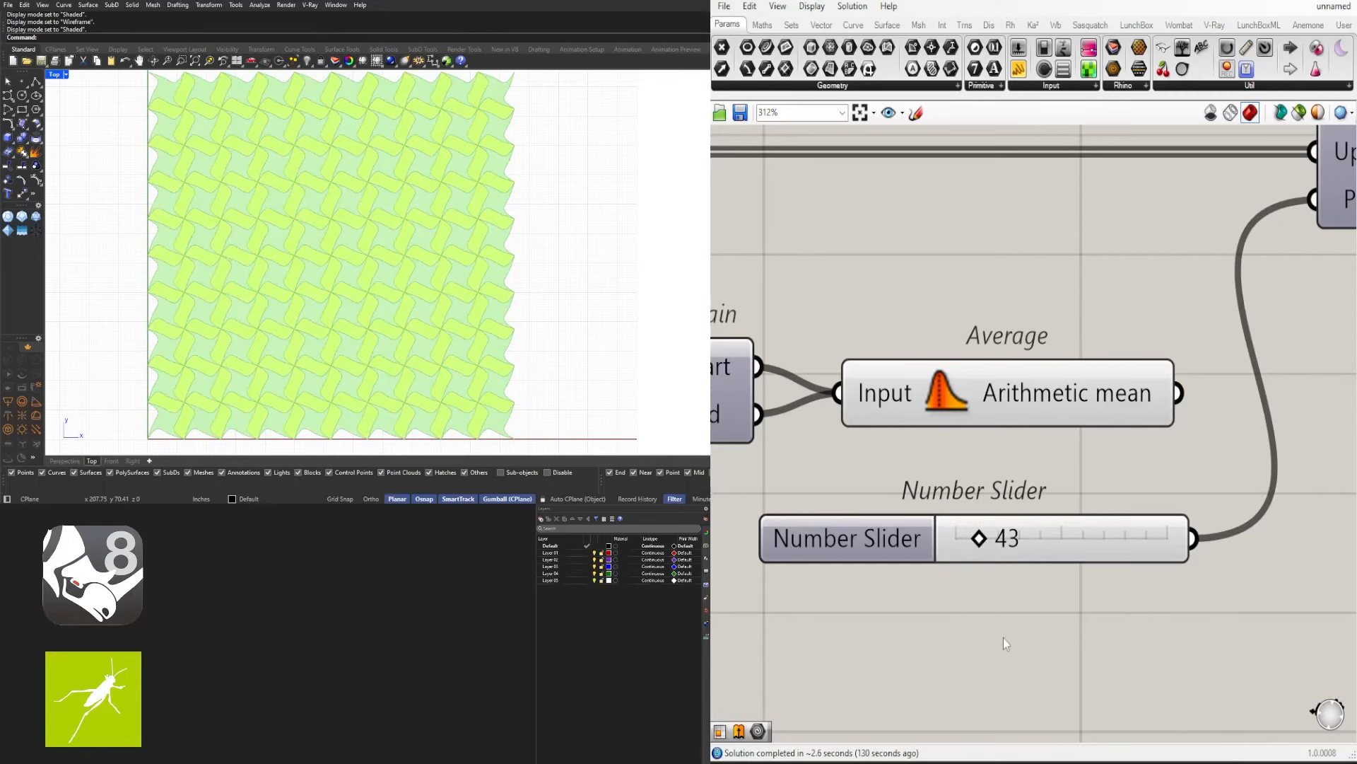
Set gene 3 of the Gene Pool to 0.00
{"action": "scroll", "coordinate": [957, 562], "scroll_direction": "down", "scroll_amount": 6}
{"action": "right_click_drag", "start_coordinate": [921, 549], "coordinate": [1300, 468]}
{"action": "scroll", "coordinate": [1046, 515], "scroll_direction": "down", "scroll_amount": 5}
{"action": "right_click_drag", "start_coordinate": [954, 515], "coordinate": [1294, 493]}
{"action": "right_click_drag", "start_coordinate": [779, 442], "coordinate": [1103, 402]}
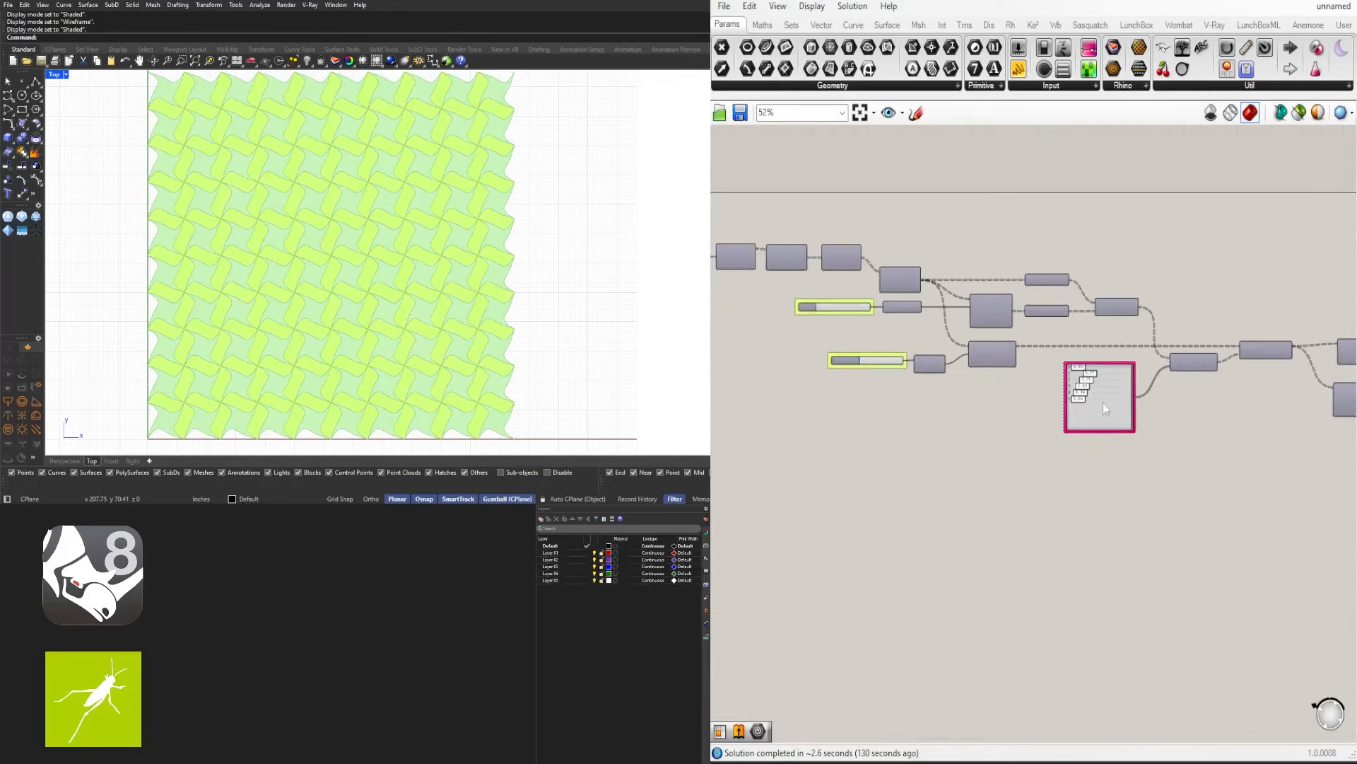
{"action": "scroll", "coordinate": [1103, 403], "scroll_direction": "up", "scroll_amount": 10}
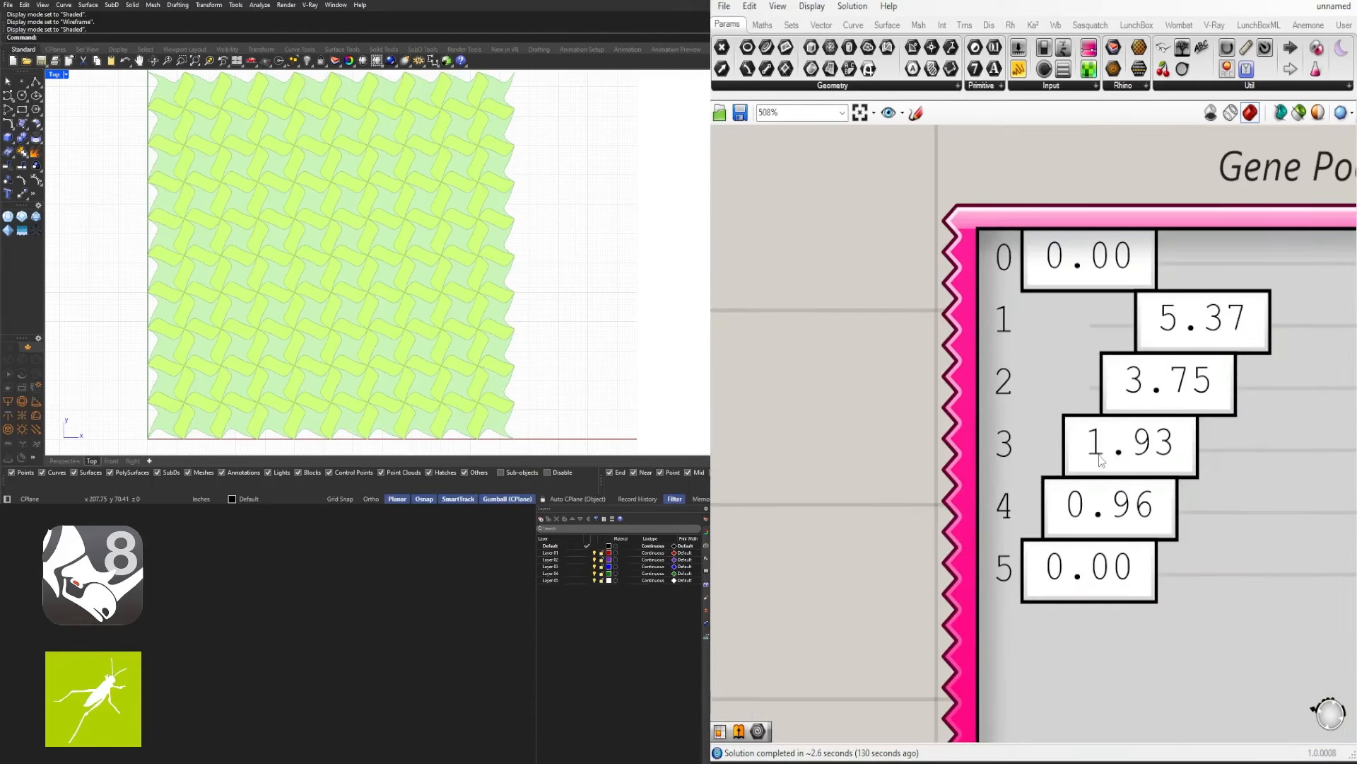
{"action": "left_click_drag", "start_coordinate": [1101, 460], "coordinate": [1074, 466]}
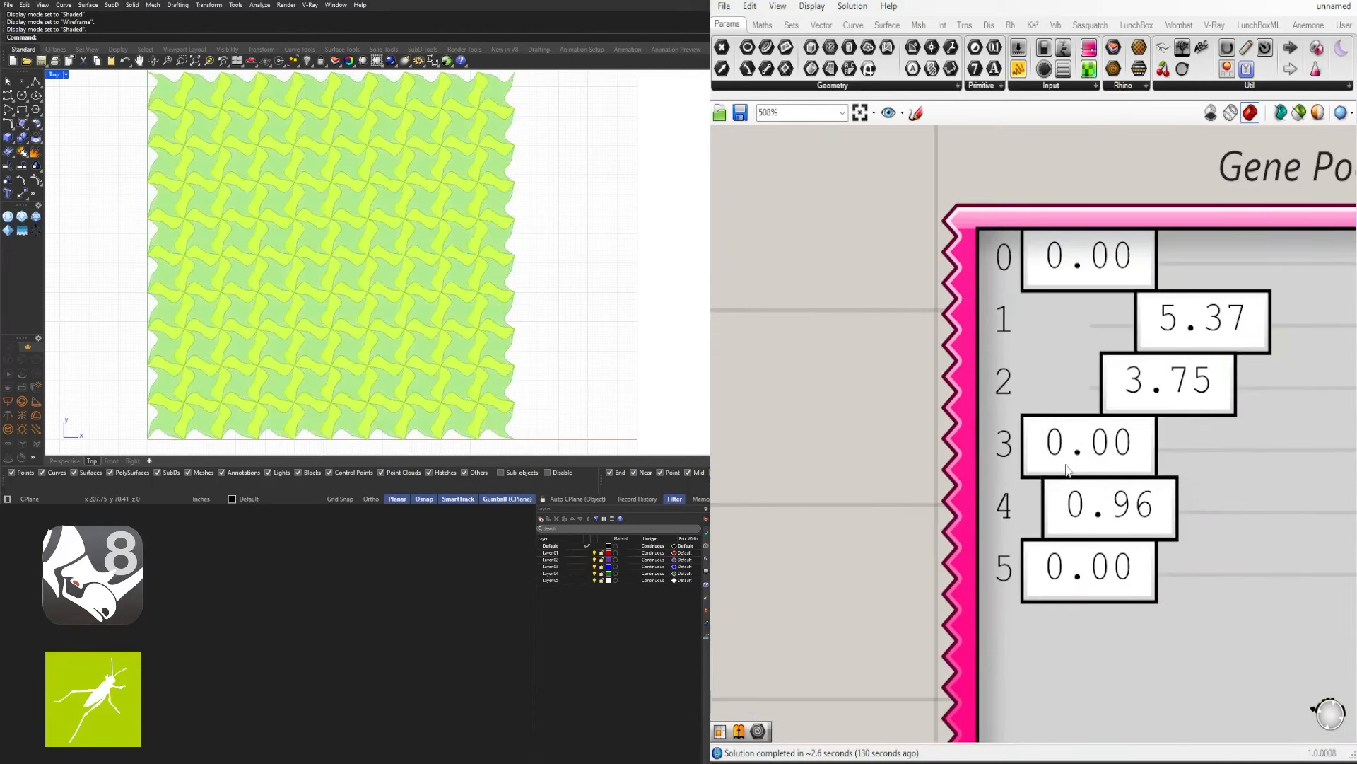
Adjust the Gene Pool so that gene 1 is 4.82, gene 2 is 2.75 and gene 4 is 2.74
{"action": "left_click_drag", "start_coordinate": [1148, 512], "coordinate": [1162, 509]}
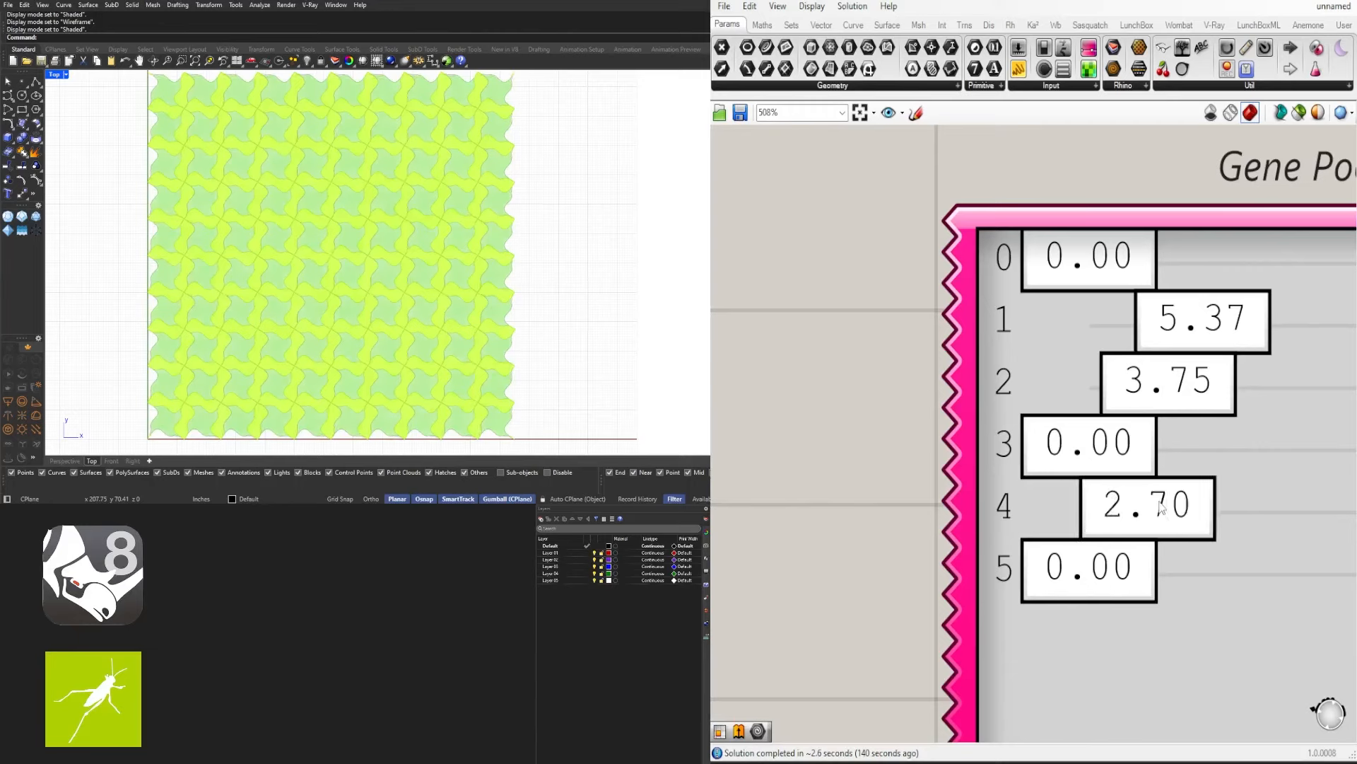
{"action": "left_click_drag", "start_coordinate": [1127, 444], "coordinate": [1130, 444]}
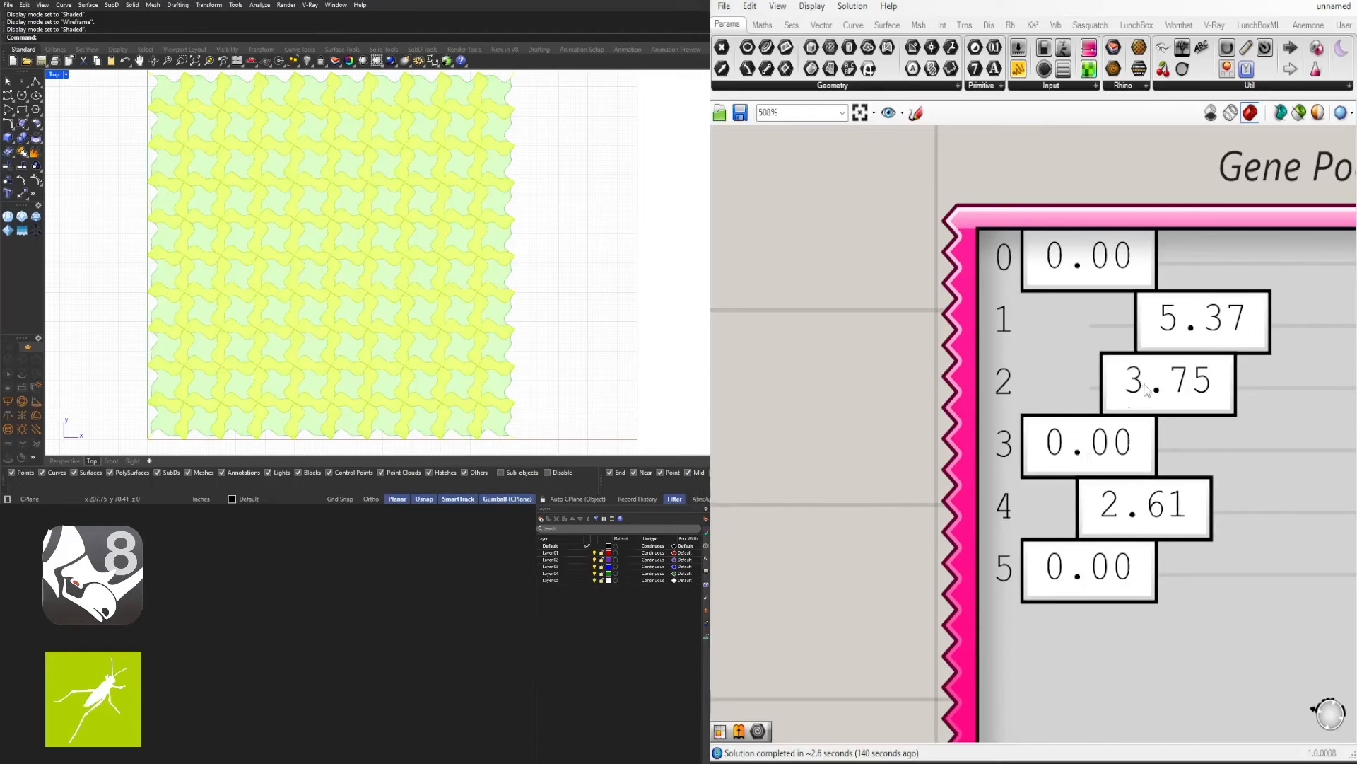
{"action": "left_click_drag", "start_coordinate": [1160, 381], "coordinate": [1153, 534]}
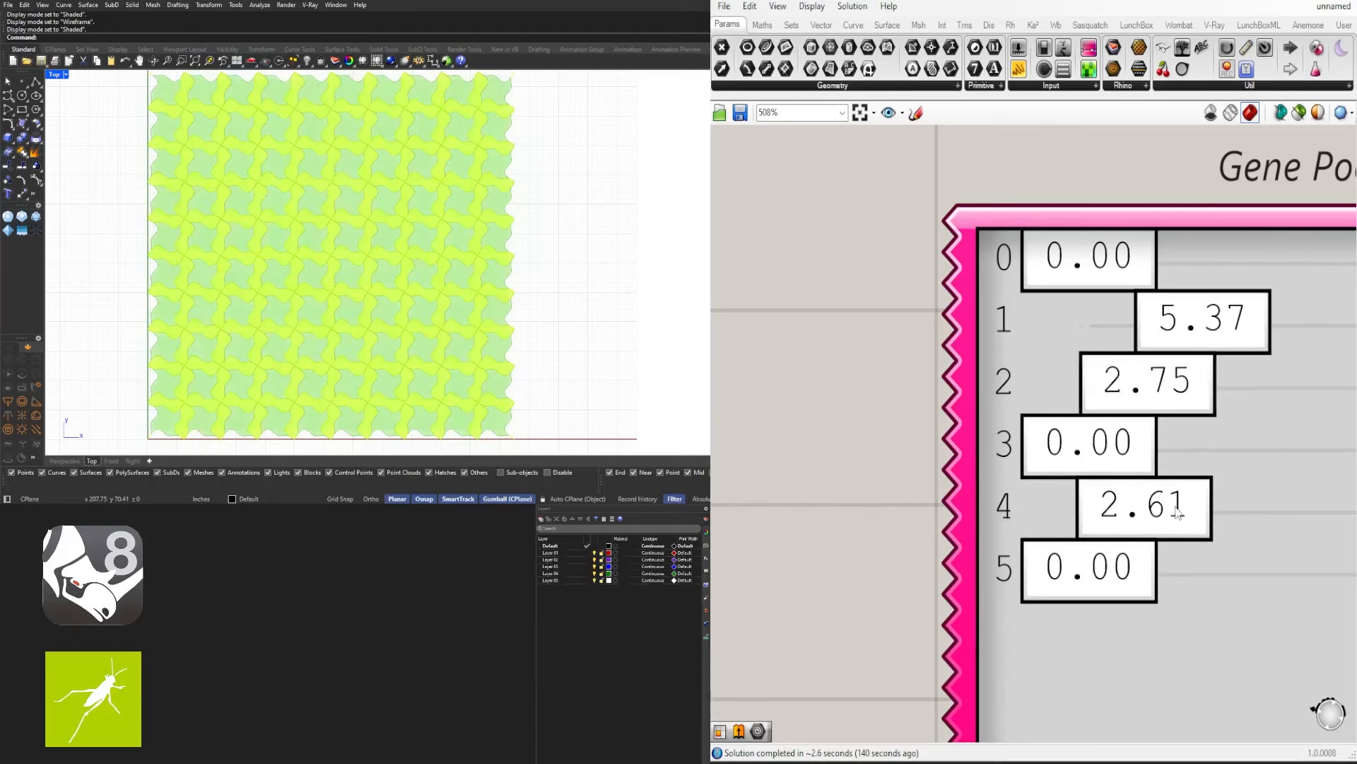
{"action": "left_click_drag", "start_coordinate": [1176, 507], "coordinate": [1156, 523]}
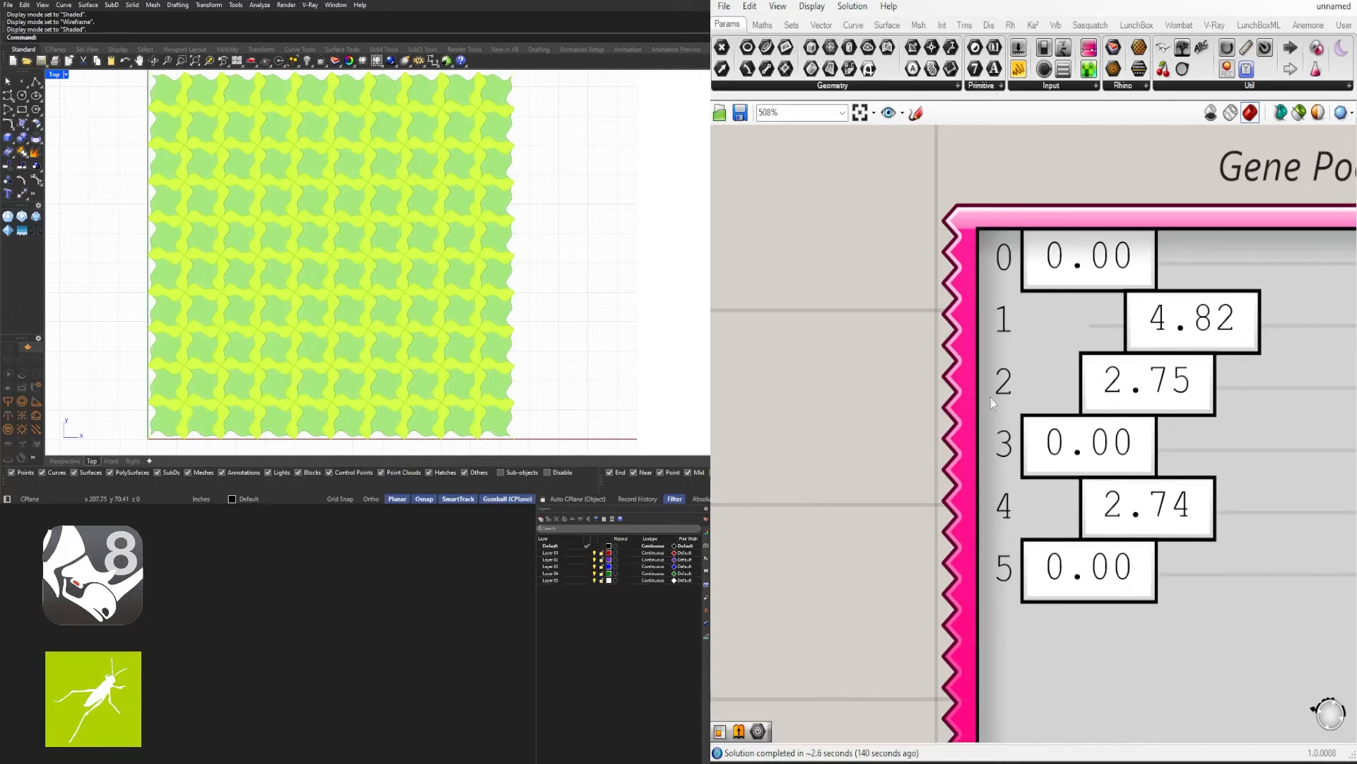
Compact the layout by moving the upper Deconstruct Domain closer to Area and the Bounds, Average and slider components up beneath it
{"action": "scroll", "coordinate": [990, 398], "scroll_direction": "down", "scroll_amount": 15}
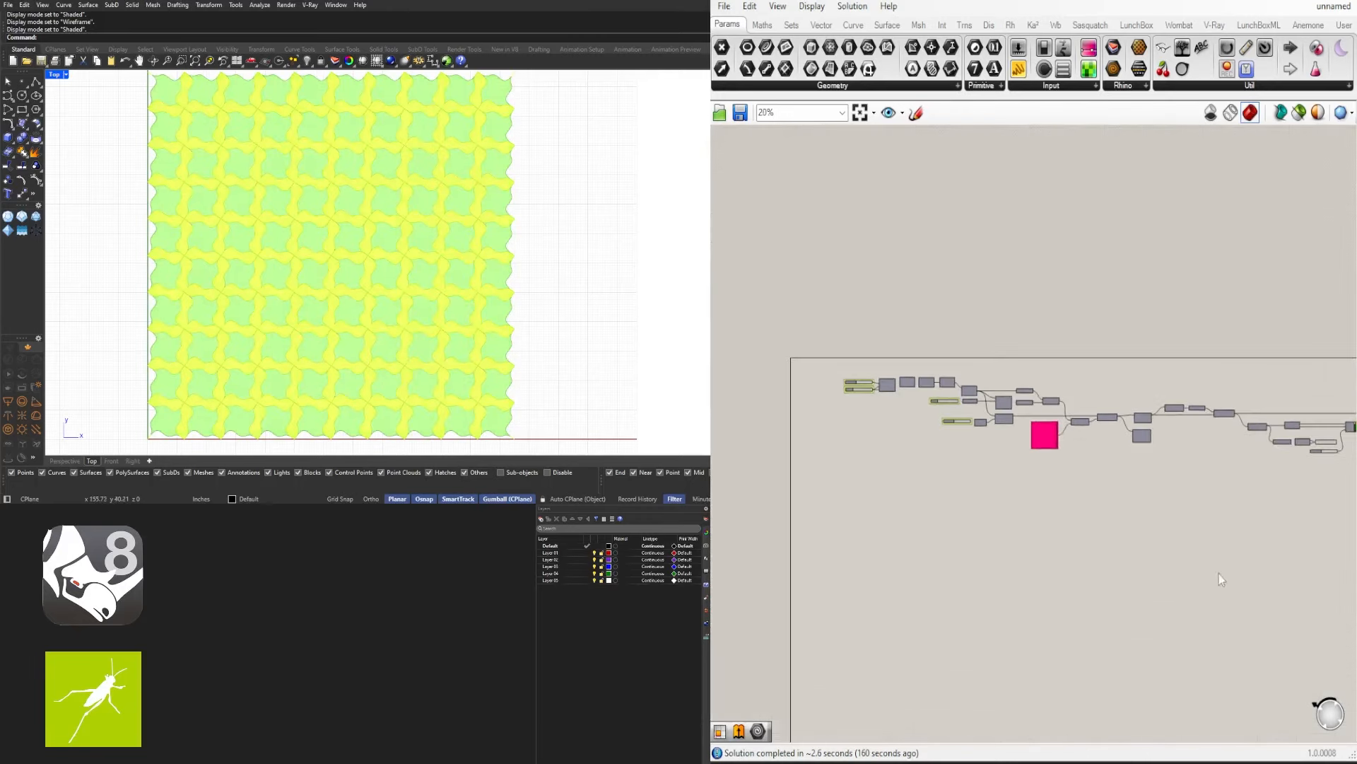
{"action": "scroll", "coordinate": [1159, 508], "scroll_direction": "up", "scroll_amount": 5}
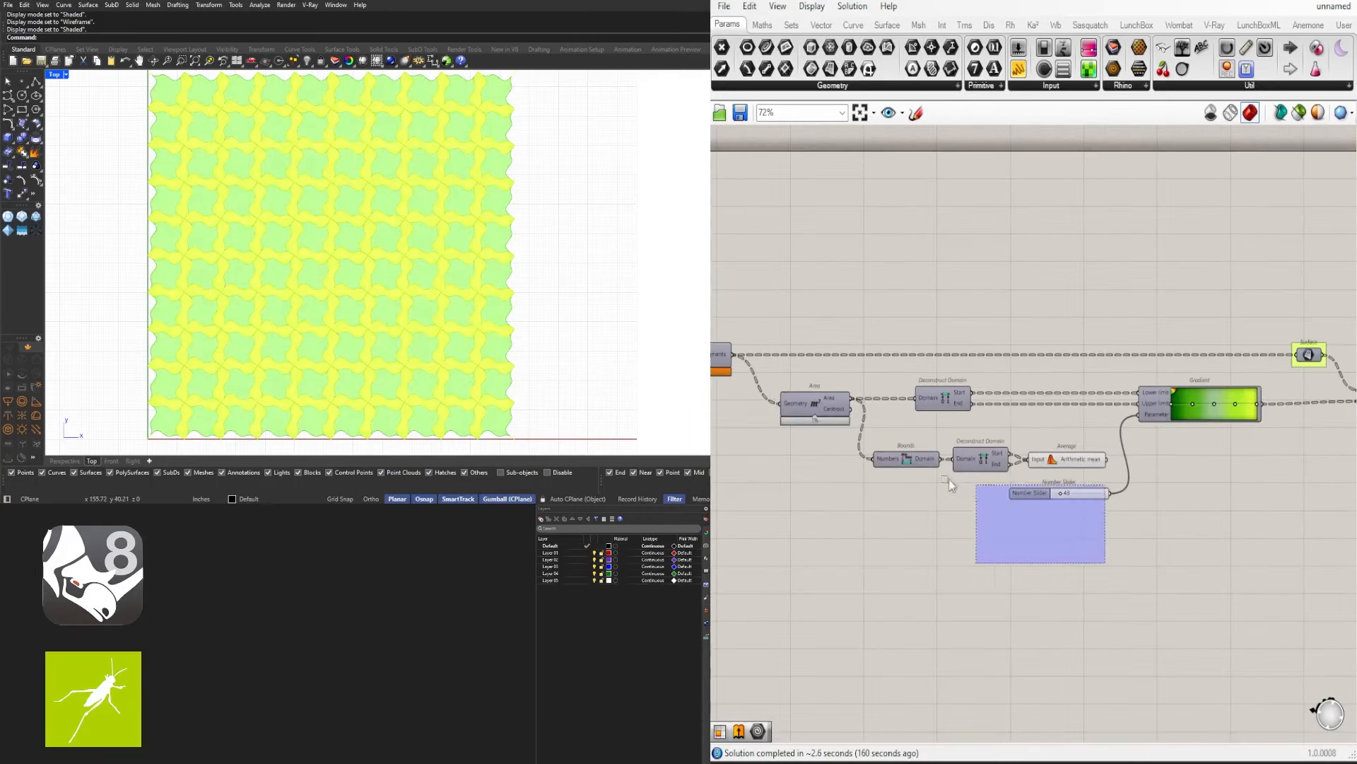
{"action": "left_click_drag", "start_coordinate": [948, 478], "coordinate": [904, 460]}
{"action": "left_click", "coordinate": [943, 359]}
{"action": "scroll", "coordinate": [938, 383], "scroll_direction": "up", "scroll_amount": 3}
{"action": "left_click_drag", "start_coordinate": [962, 403], "coordinate": [919, 404]}
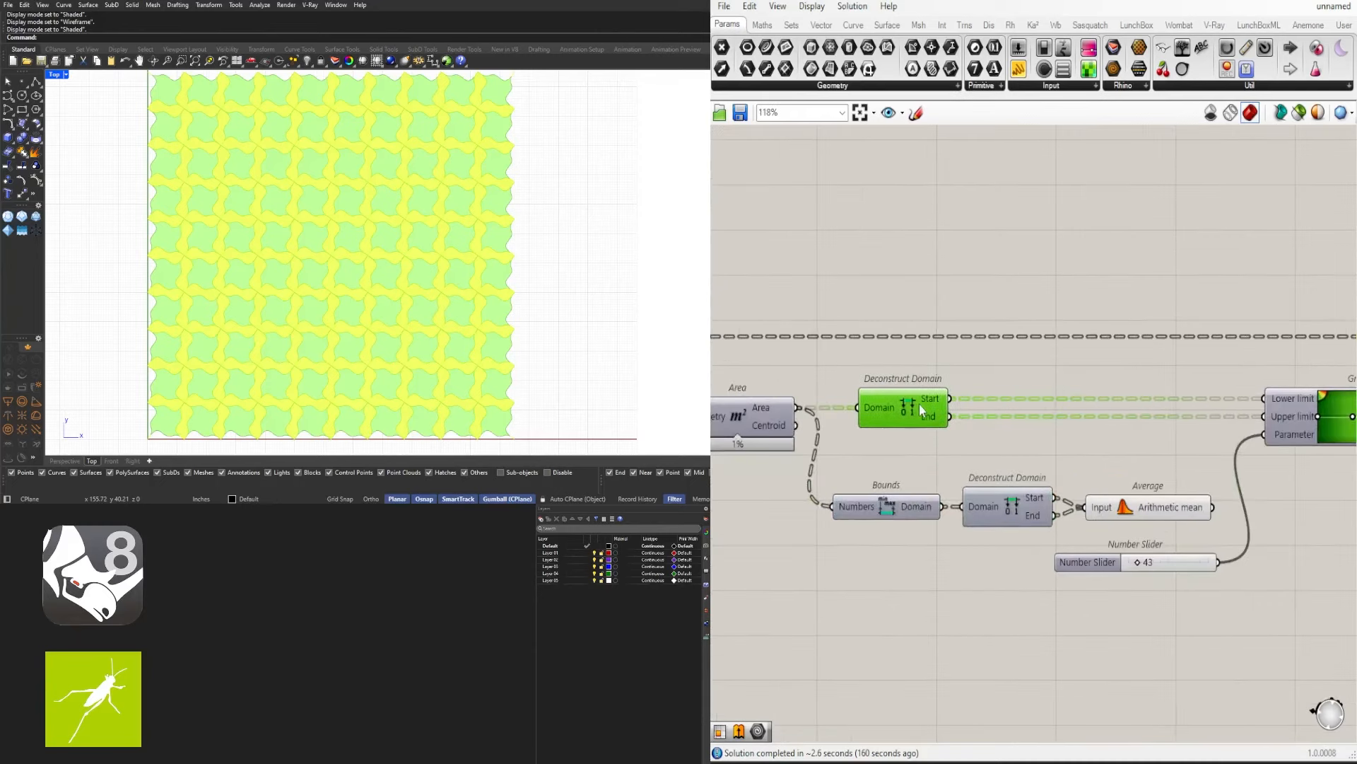
{"action": "left_click", "coordinate": [931, 371]}
{"action": "left_click_drag", "start_coordinate": [1217, 654], "coordinate": [872, 456]}
{"action": "left_click", "coordinate": [919, 519]}
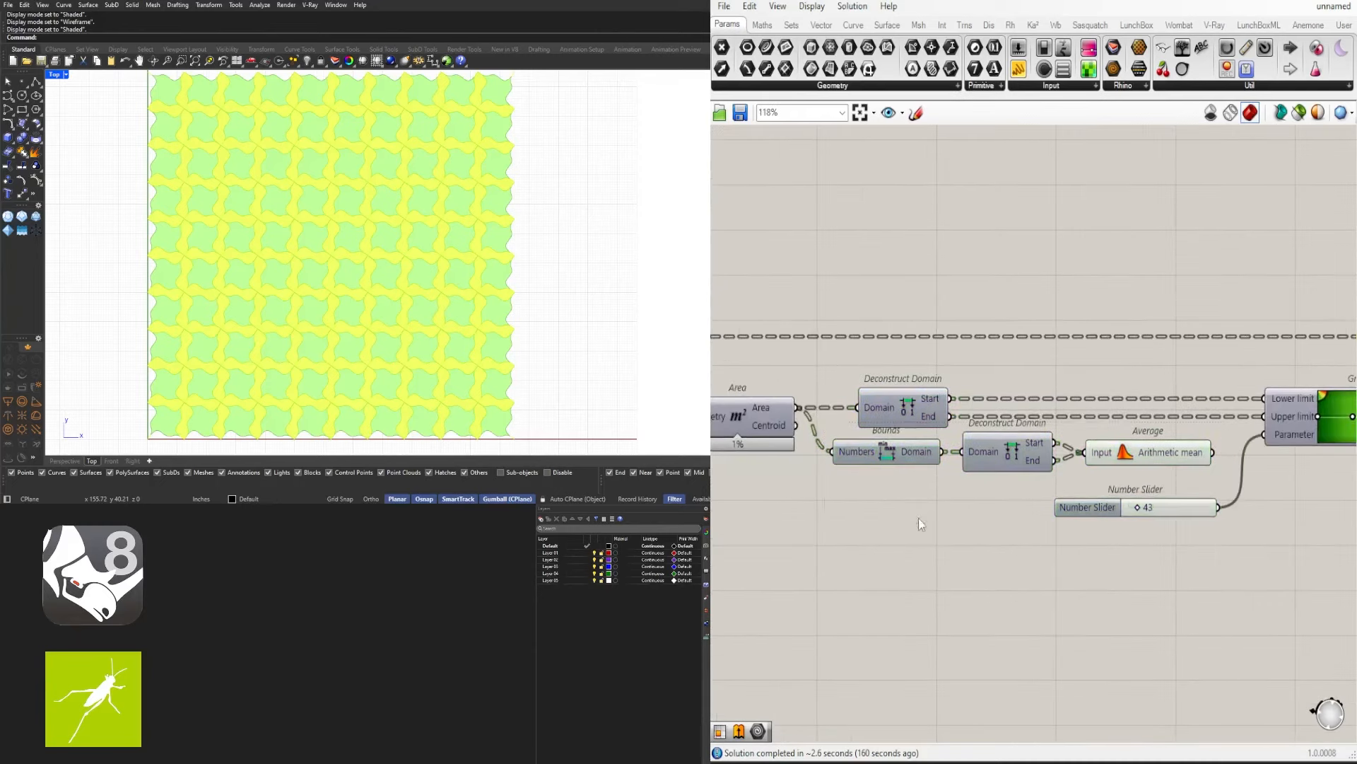
Move the Area, domain, Average, slider and Gradient components together, closer to the Surface Split component
{"action": "scroll", "coordinate": [898, 432], "scroll_direction": "down", "scroll_amount": 1}
{"action": "left_click", "coordinate": [889, 412]}
{"action": "scroll", "coordinate": [915, 358], "scroll_direction": "down", "scroll_amount": 5}
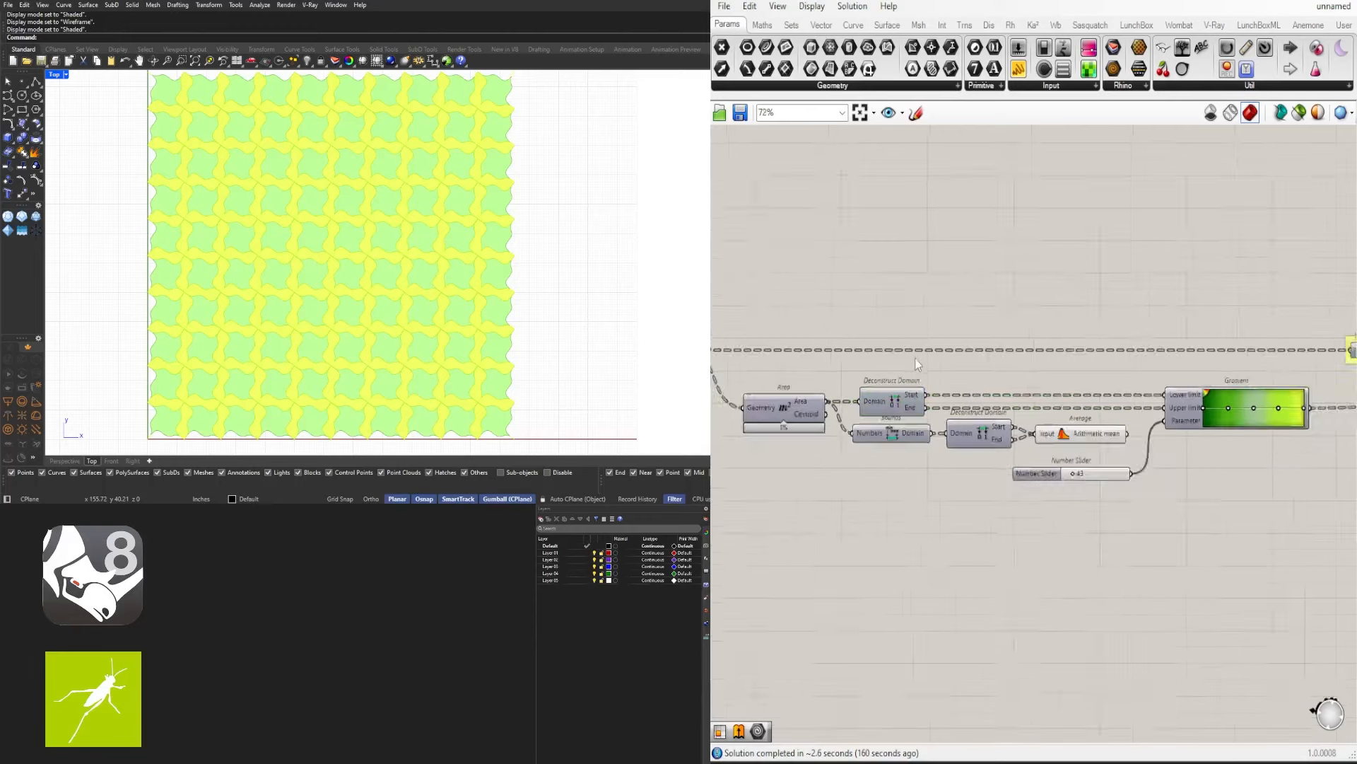
{"action": "left_click_drag", "start_coordinate": [1182, 474], "coordinate": [889, 380]}
{"action": "scroll", "coordinate": [928, 393], "scroll_direction": "up", "scroll_amount": 2}
{"action": "left_click_drag", "start_coordinate": [915, 394], "coordinate": [907, 382]}
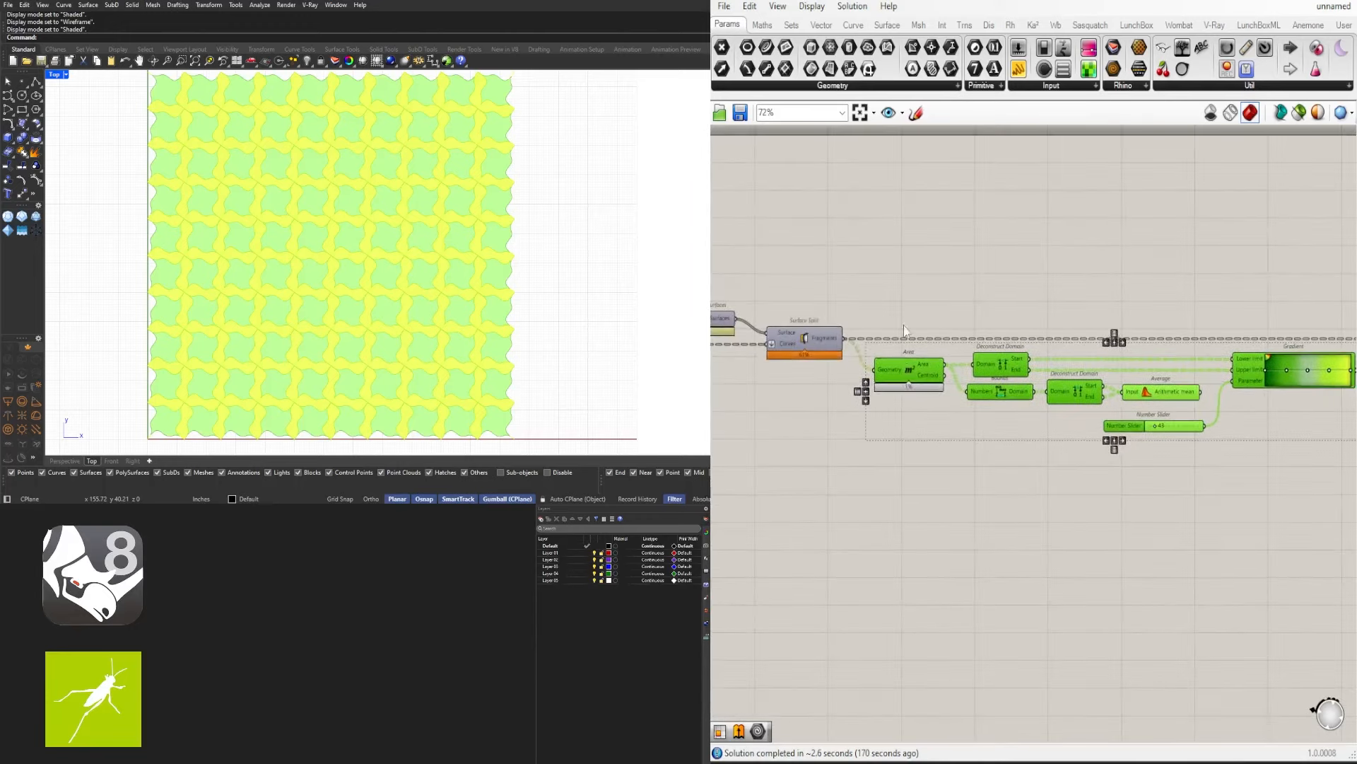
Move the Custom Preview component closer to the Surface parameter and the Gradient
{"action": "scroll", "coordinate": [491, 297], "scroll_direction": "up", "scroll_amount": 9}
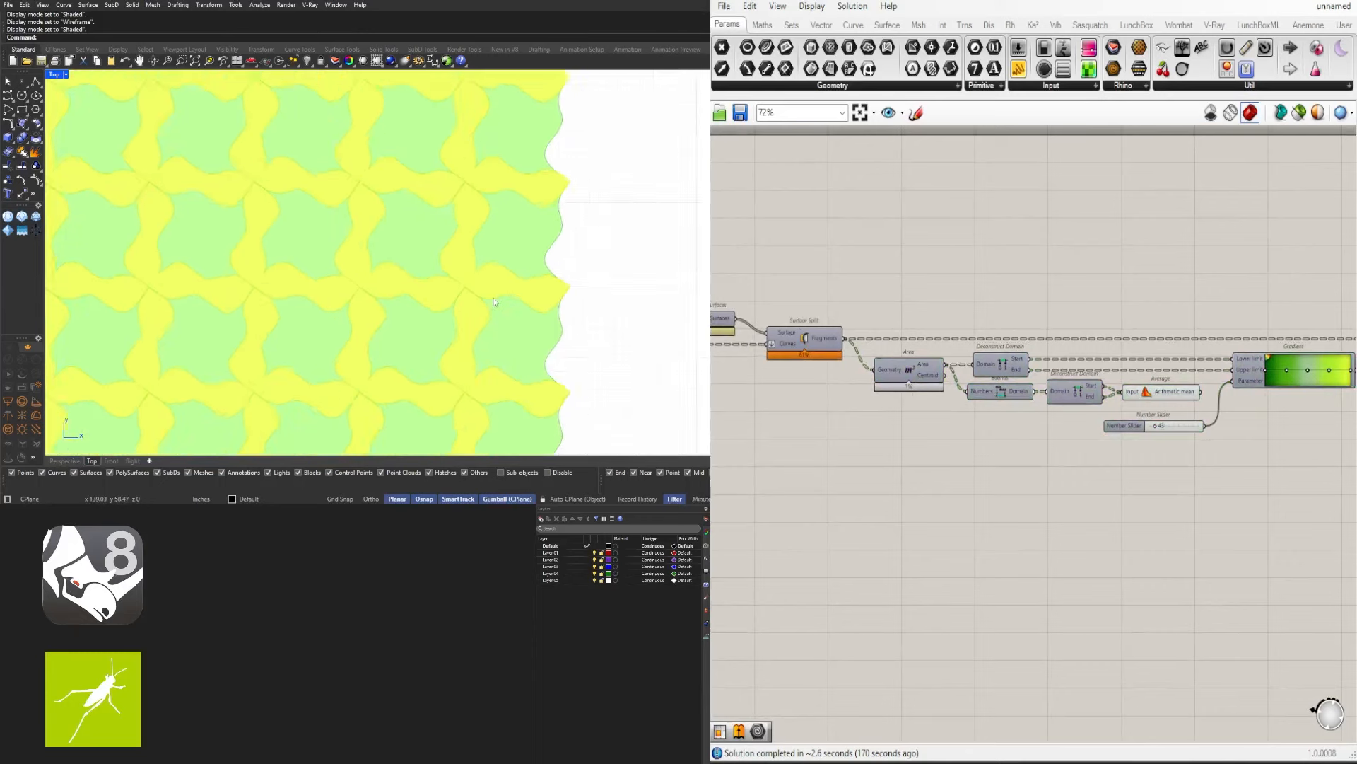
{"action": "scroll", "coordinate": [491, 298], "scroll_direction": "down", "scroll_amount": 9}
{"action": "right_click_drag", "start_coordinate": [368, 260], "coordinate": [416, 234]}
{"action": "scroll", "coordinate": [495, 249], "scroll_direction": "down", "scroll_amount": 4}
{"action": "right_click_drag", "start_coordinate": [1188, 475], "coordinate": [978, 476]}
{"action": "right_click_drag", "start_coordinate": [1328, 430], "coordinate": [1140, 473]}
{"action": "scroll", "coordinate": [1138, 470], "scroll_direction": "up", "scroll_amount": 2}
{"action": "left_click_drag", "start_coordinate": [1076, 399], "coordinate": [1055, 378]}
{"action": "left_click", "coordinate": [903, 422]}
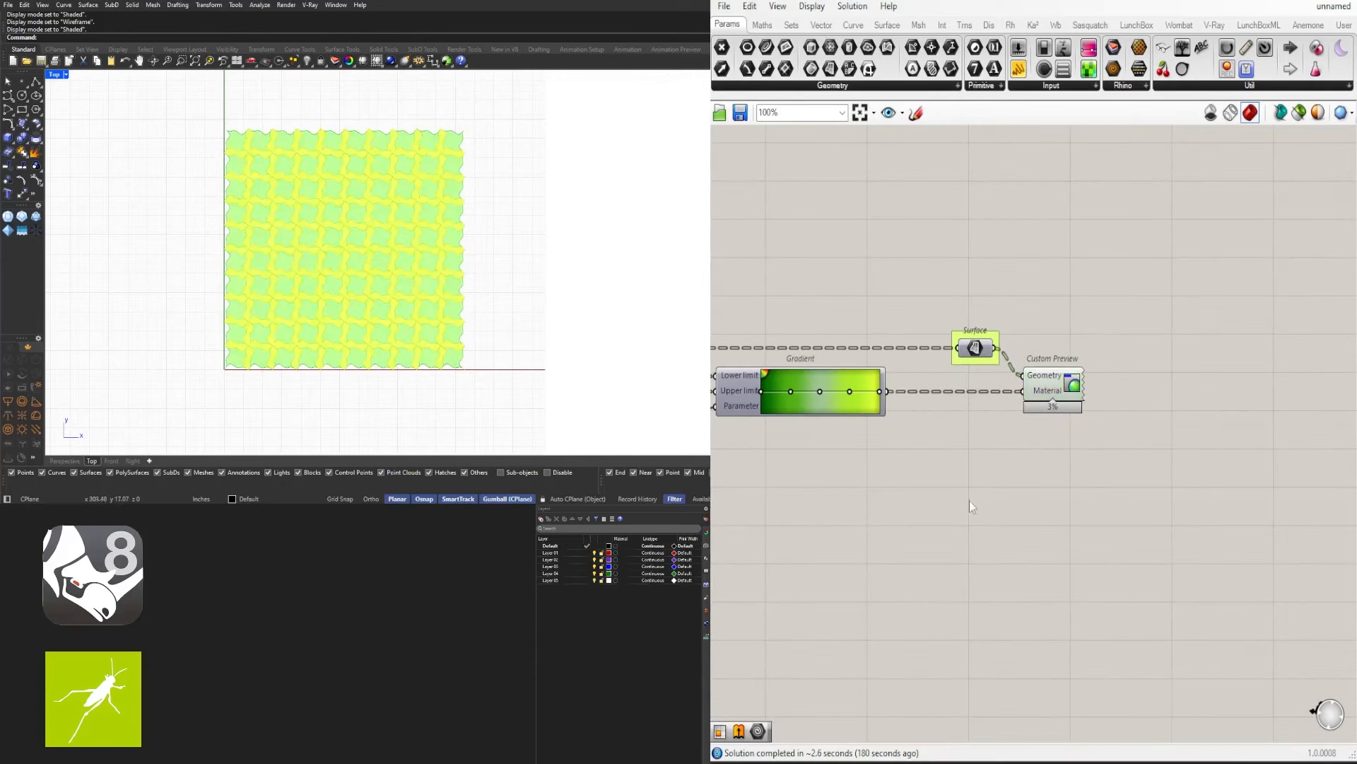
Select all components of the definition and shift them together toward the canvas's upper-left corner
{"action": "right_click_drag", "start_coordinate": [899, 512], "coordinate": [990, 498]}
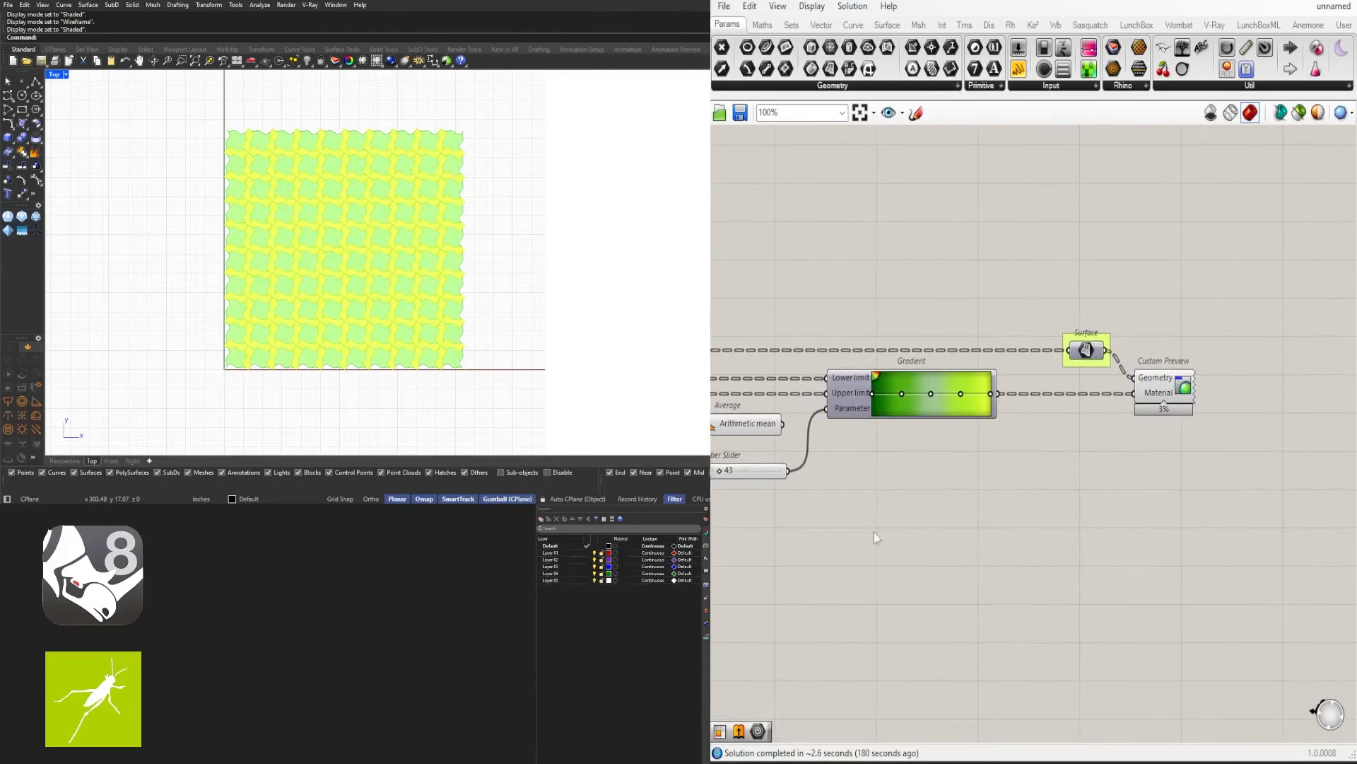
{"action": "right_click_drag", "start_coordinate": [874, 532], "coordinate": [1159, 527]}
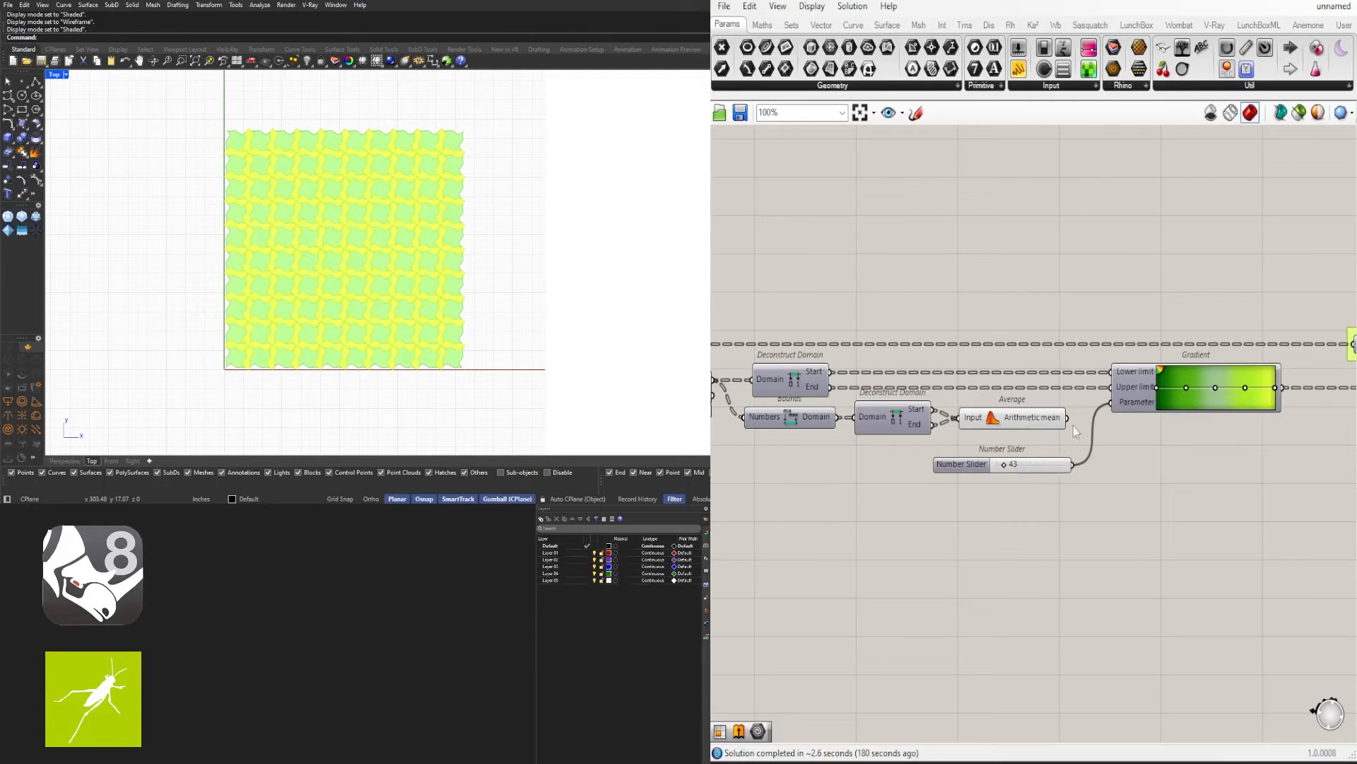
{"action": "scroll", "coordinate": [1135, 536], "scroll_direction": "down", "scroll_amount": 5}
{"action": "right_click_drag", "start_coordinate": [1048, 487], "coordinate": [1181, 443]}
{"action": "scroll", "coordinate": [1166, 394], "scroll_direction": "down", "scroll_amount": 2}
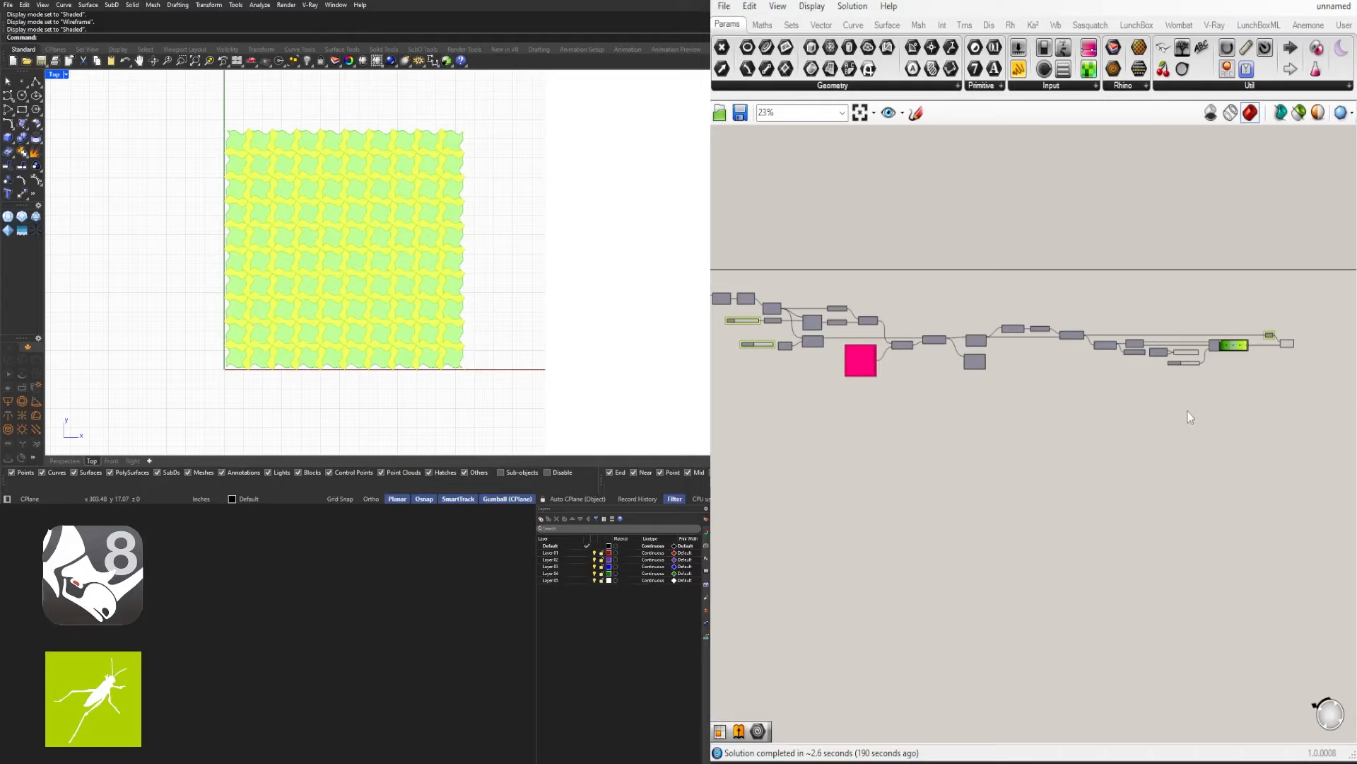
{"action": "right_click_drag", "start_coordinate": [1093, 413], "coordinate": [1155, 415]}
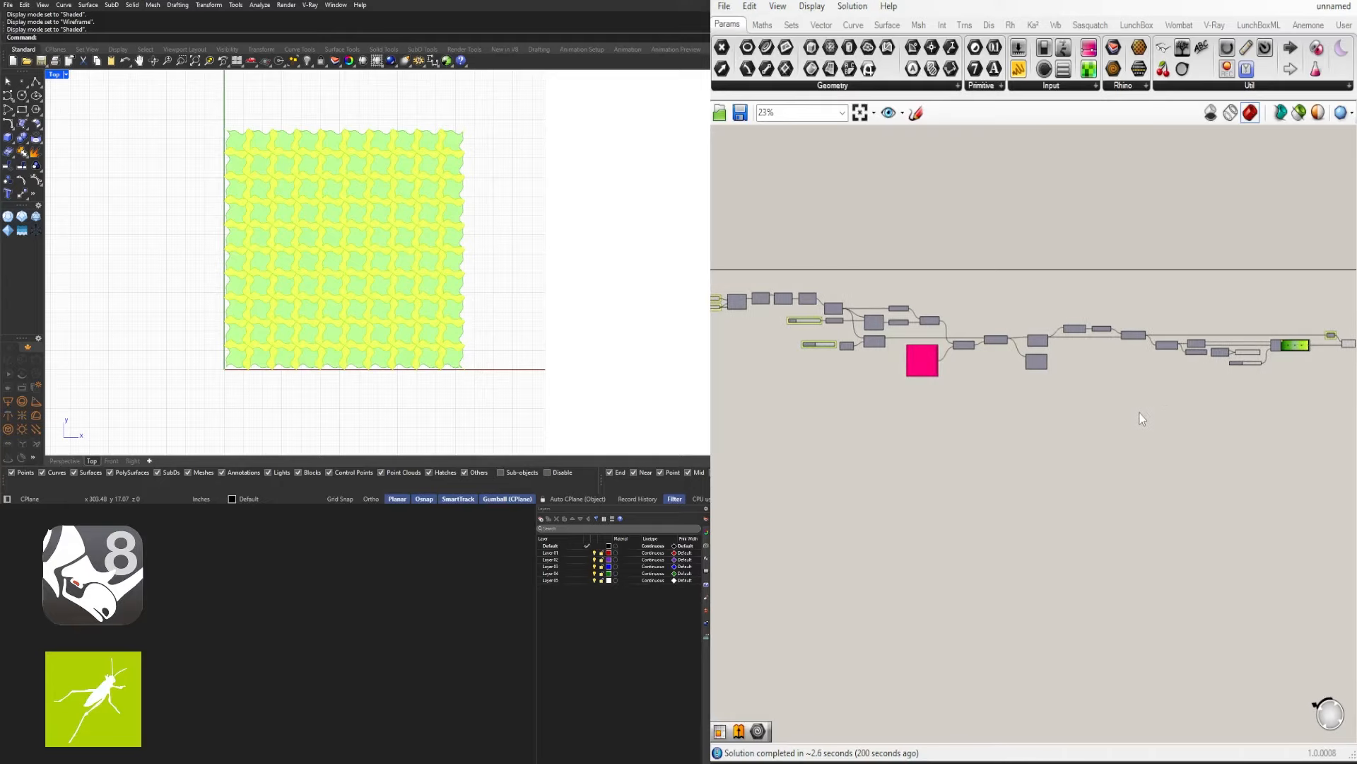
{"action": "scroll", "coordinate": [1141, 417], "scroll_direction": "down", "scroll_amount": 4}
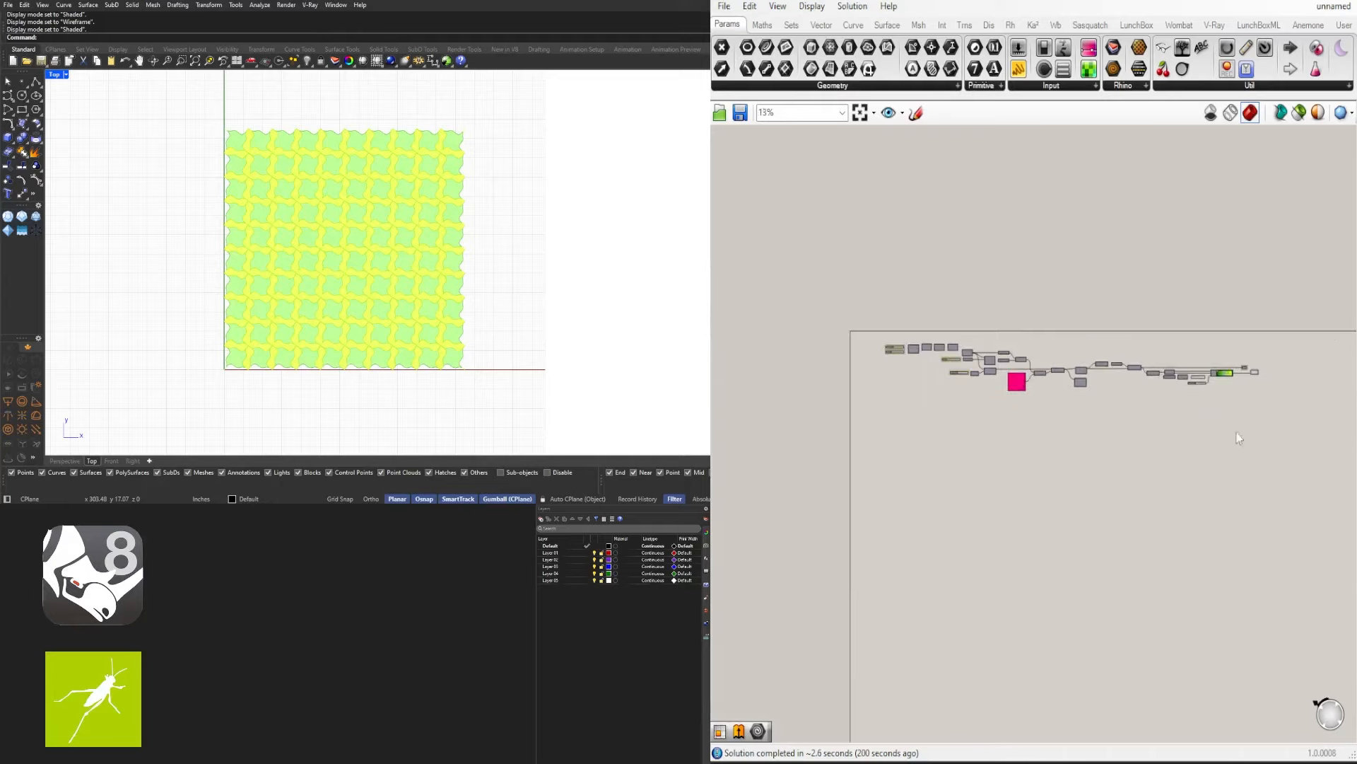
{"action": "left_click_drag", "start_coordinate": [1280, 443], "coordinate": [867, 318]}
{"action": "scroll", "coordinate": [896, 353], "scroll_direction": "up", "scroll_amount": 4}
{"action": "left_click_drag", "start_coordinate": [937, 348], "coordinate": [893, 346]}
{"action": "left_click", "coordinate": [889, 300]}
{"action": "right_click_drag", "start_coordinate": [1076, 394], "coordinate": [903, 397]}
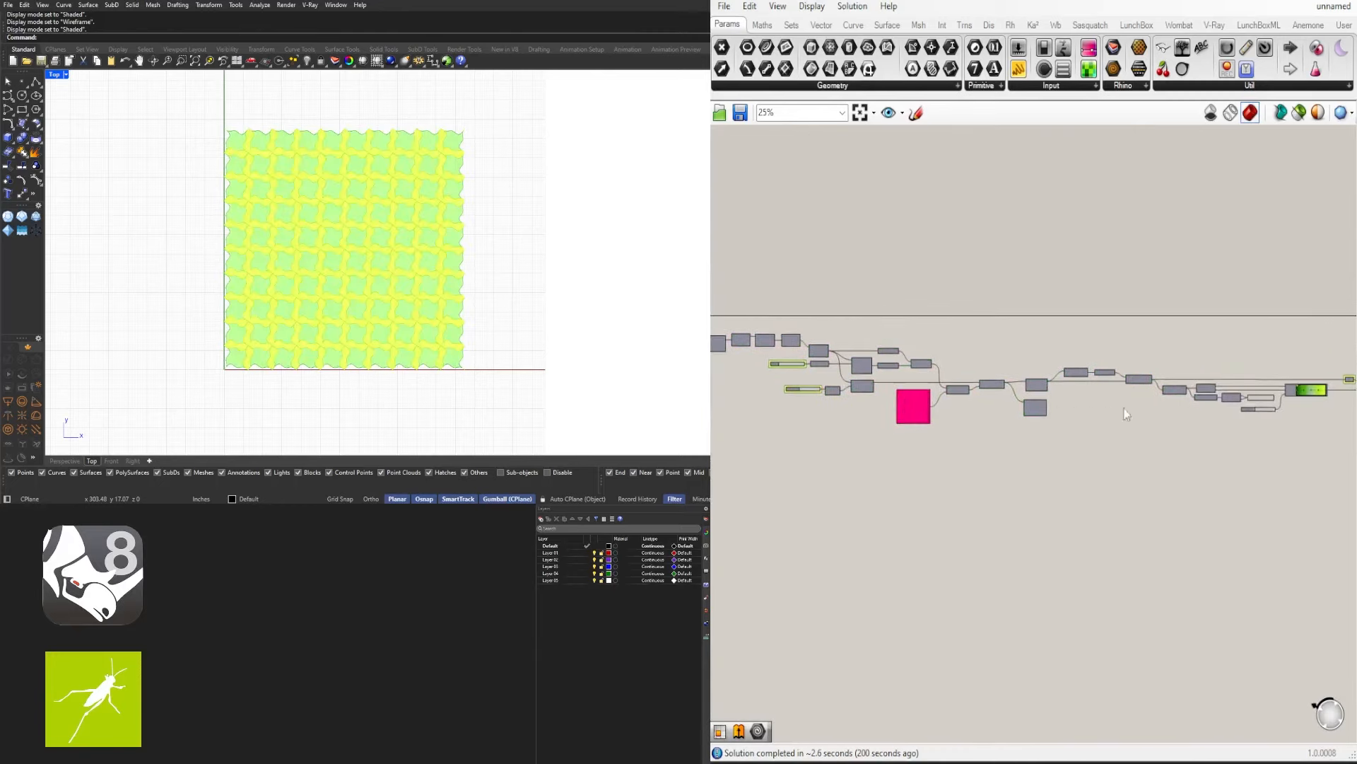